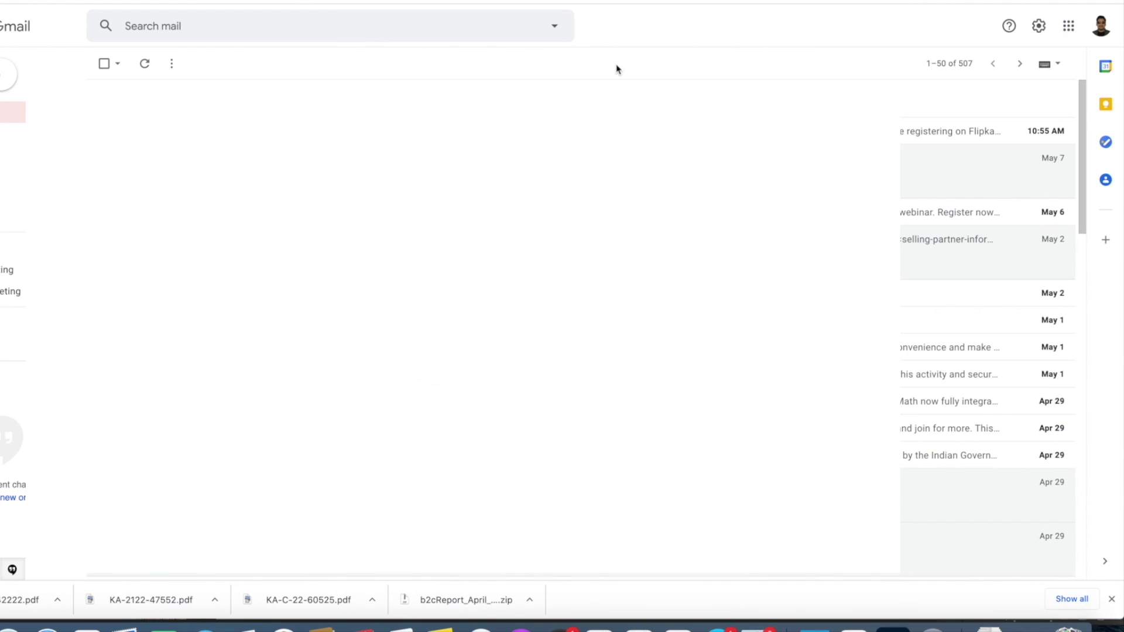
- Switch from Gmail to Google Drive and create a new blank Google Sheets spreadsheet
left_click(1069, 26)
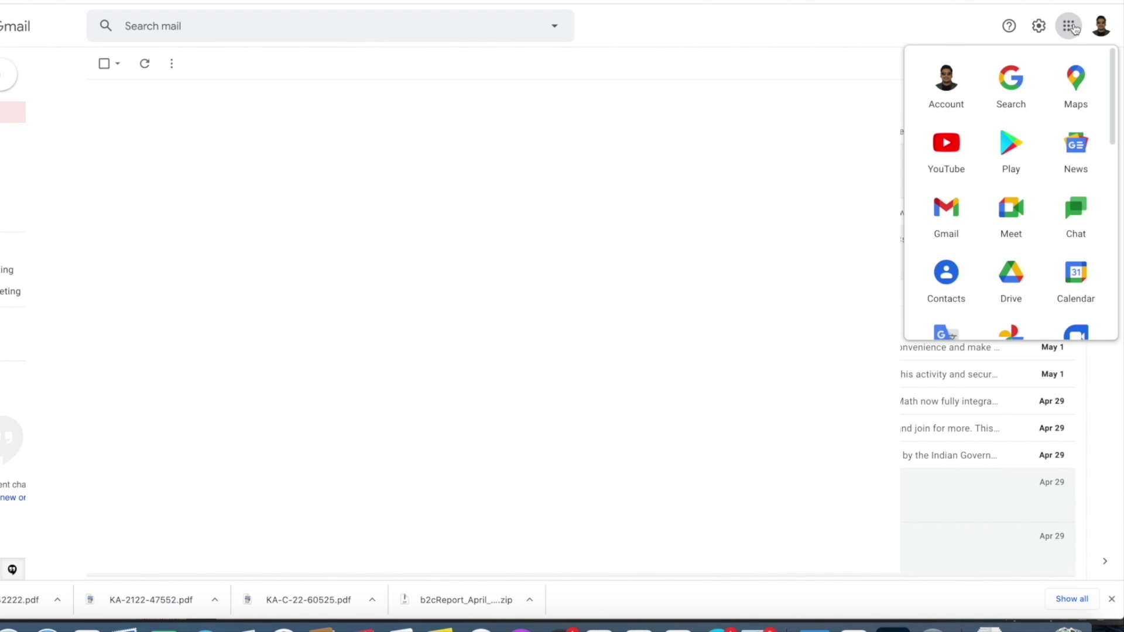
left_click(1012, 272)
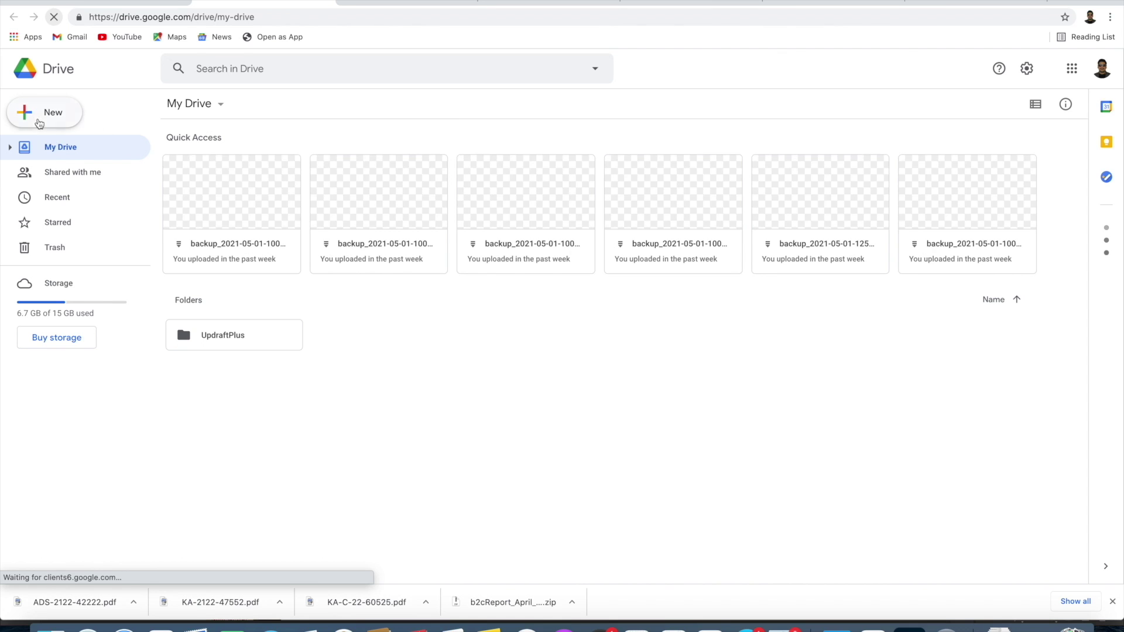
left_click(49, 115)
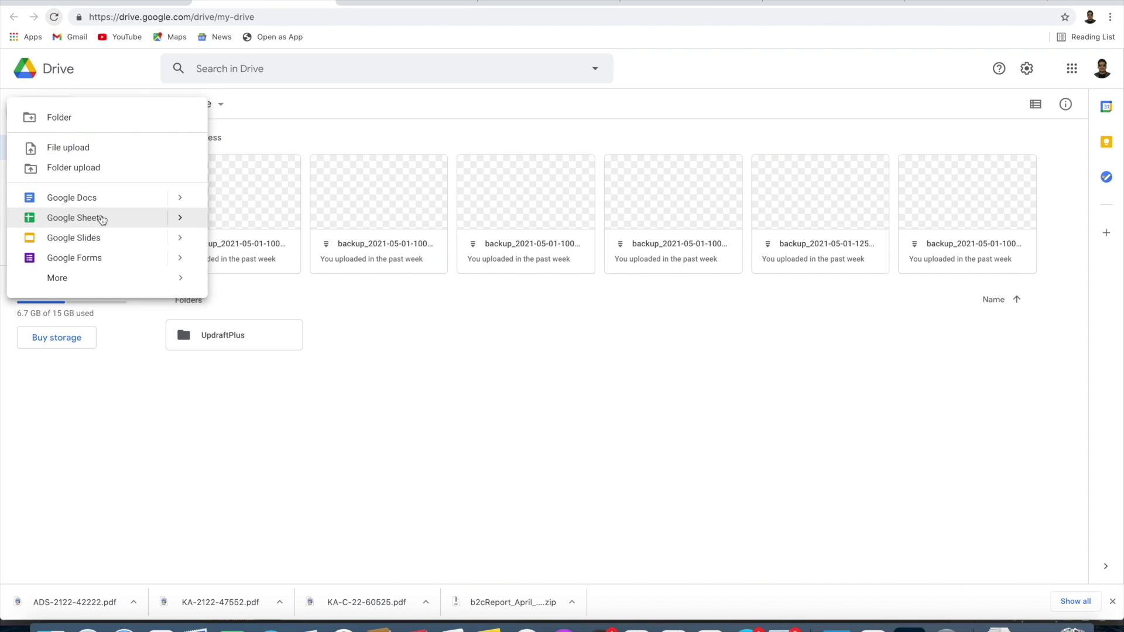
left_click(120, 221)
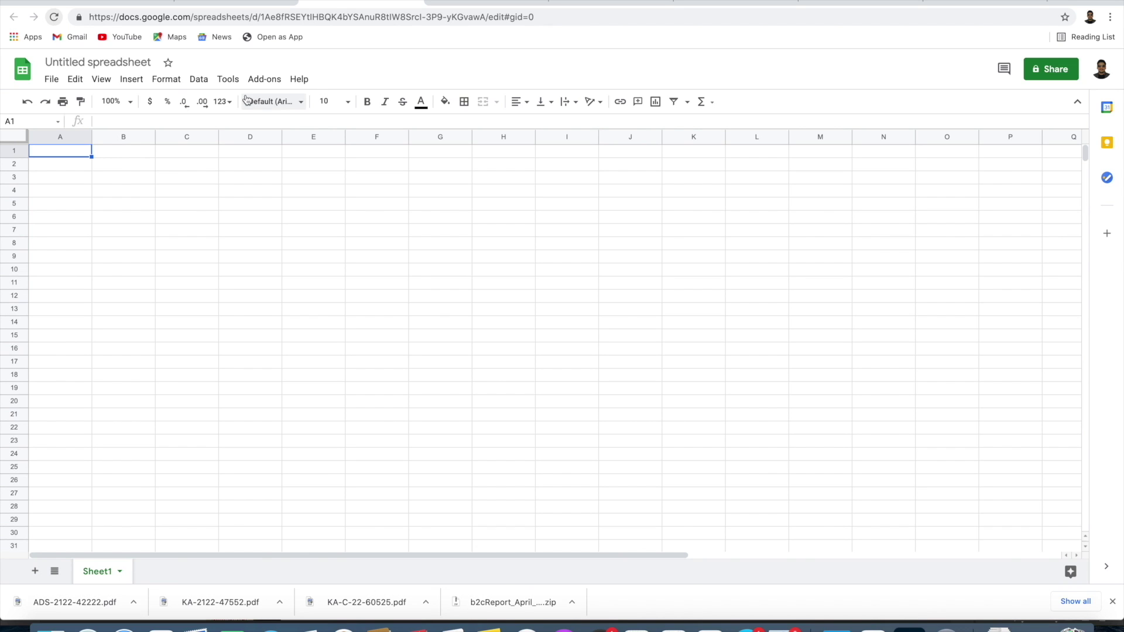
- Rename the untitled spreadsheet as "GST Computation"
left_click(52, 80)
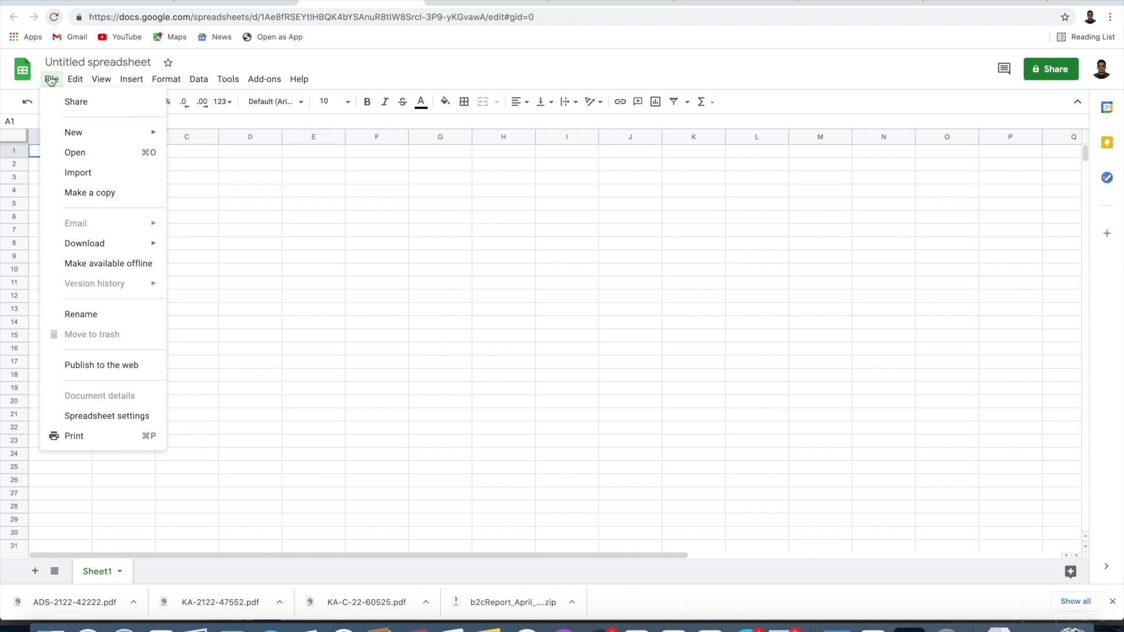
left_click(114, 313)
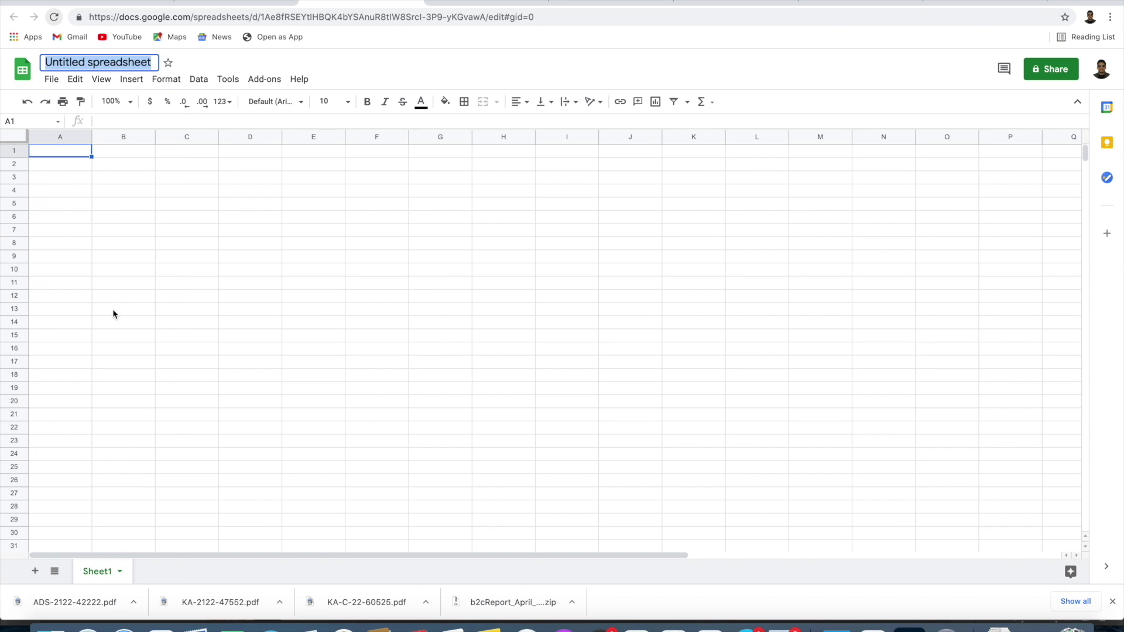
type("GST Com")
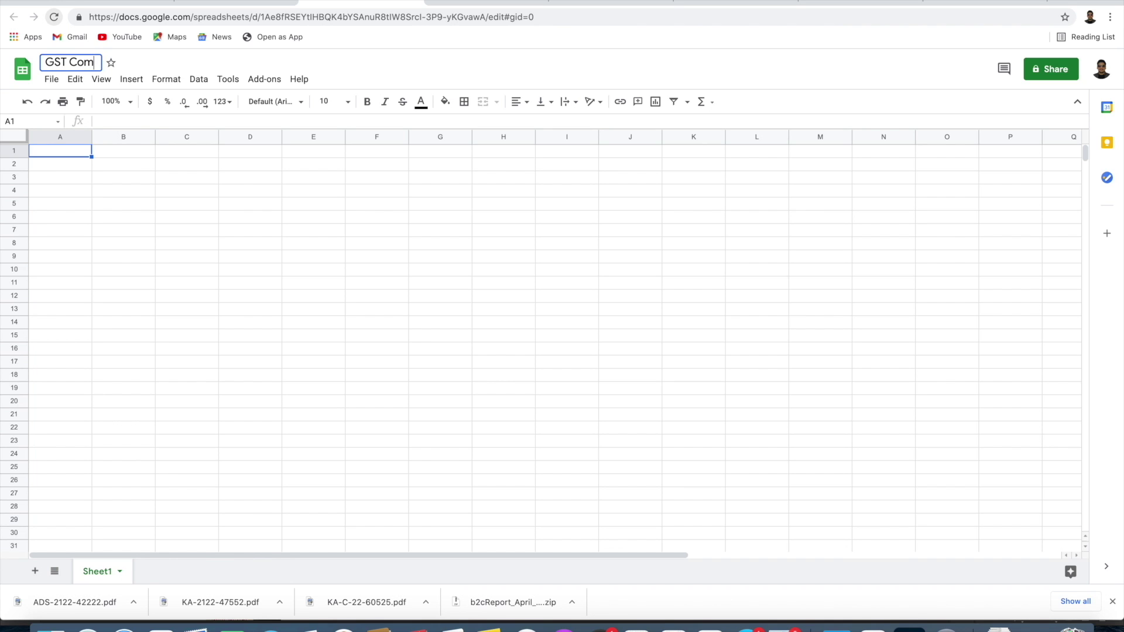
type("putation")
key("Return")
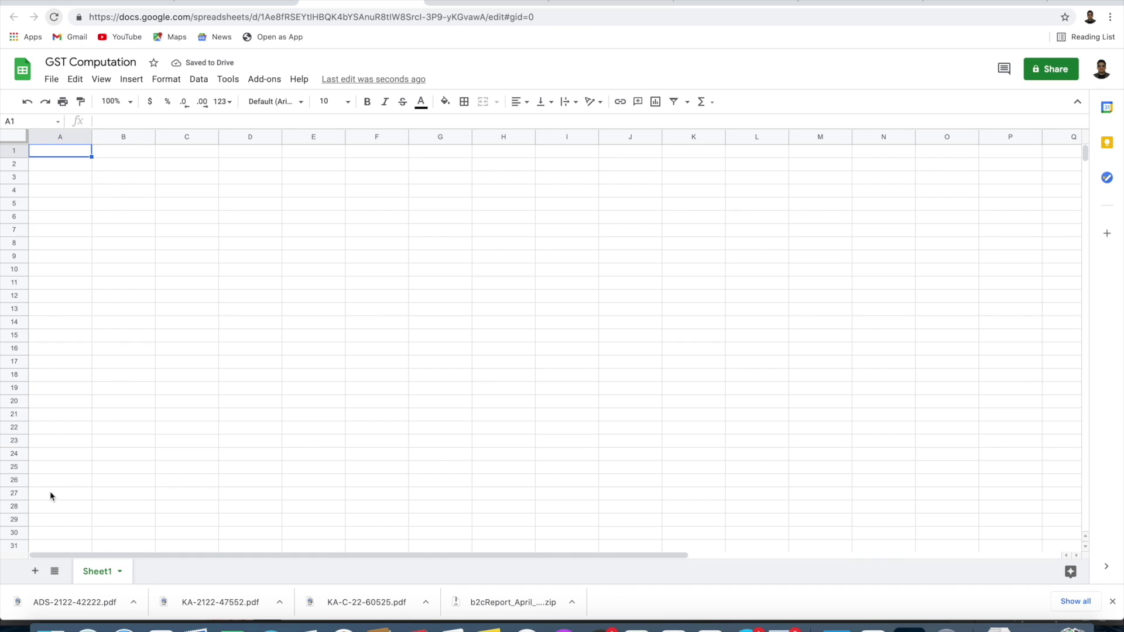
- Rename the first sheet, Sheet1, as "Sales"
right_click(101, 577)
left_click(116, 417)
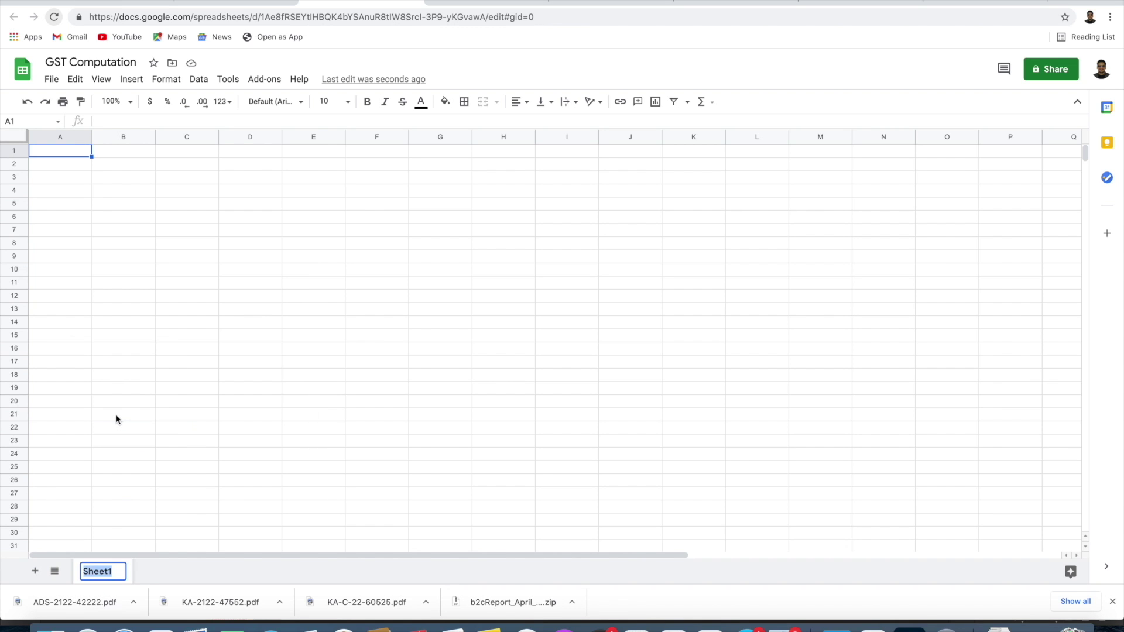
type("Sales")
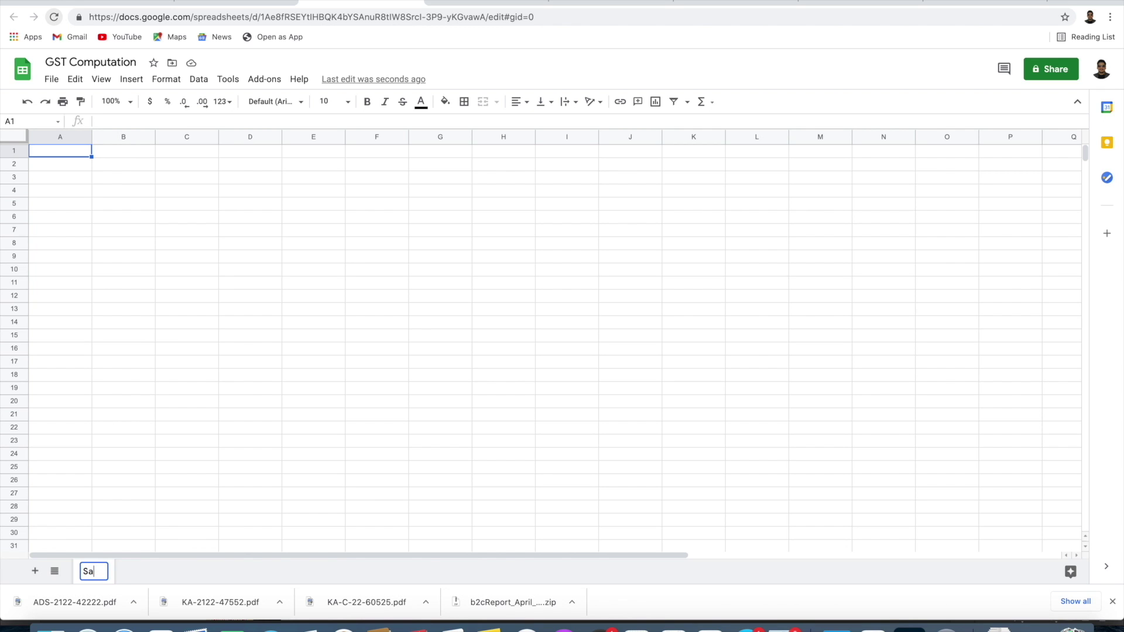
key("Return")
- Add a second sheet to the spreadsheet and name it "Purchase"
left_click(35, 570)
right_click(161, 576)
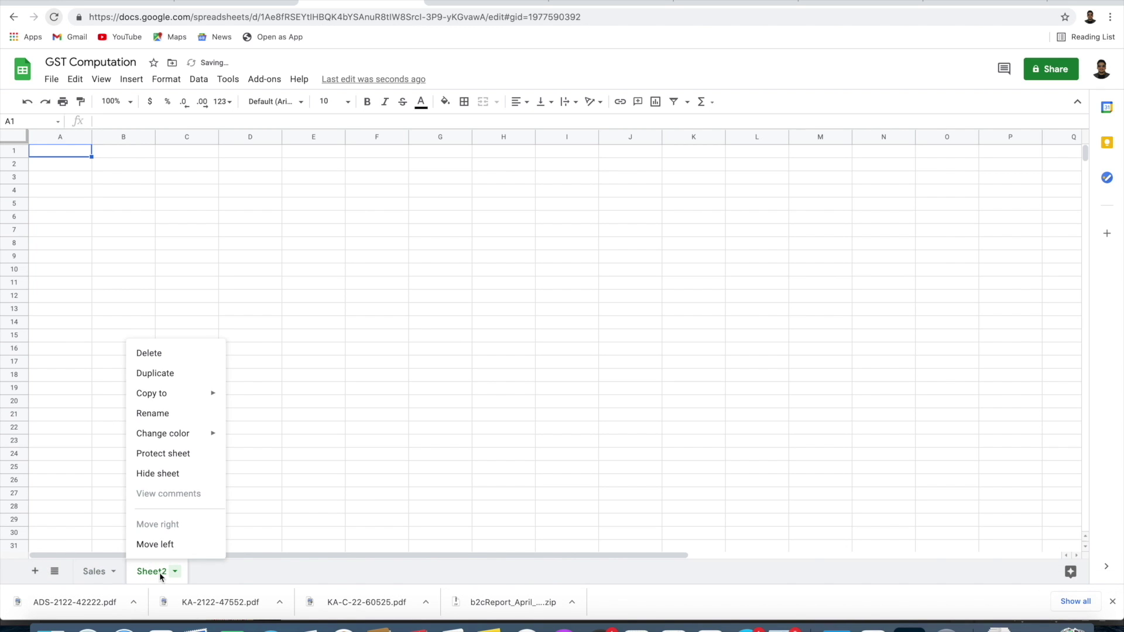
left_click(166, 408)
type("Purchase")
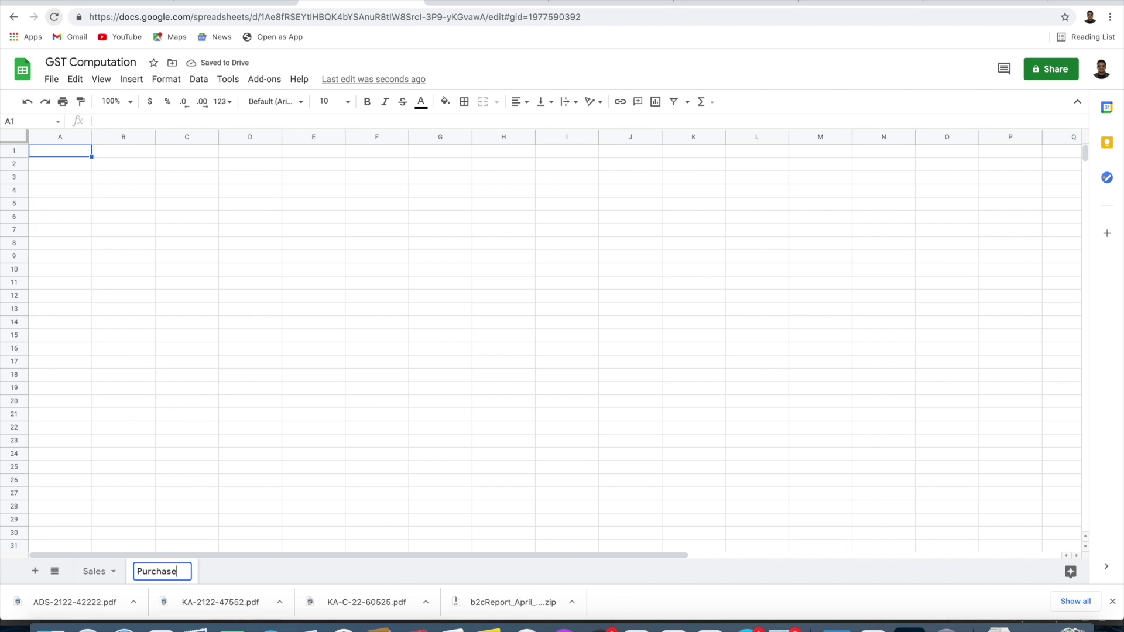
key("Return")
- On the Sales sheet, enter the column headers Marketplace, Invoice No and Invoice Date in A1 to C1
left_click(91, 574)
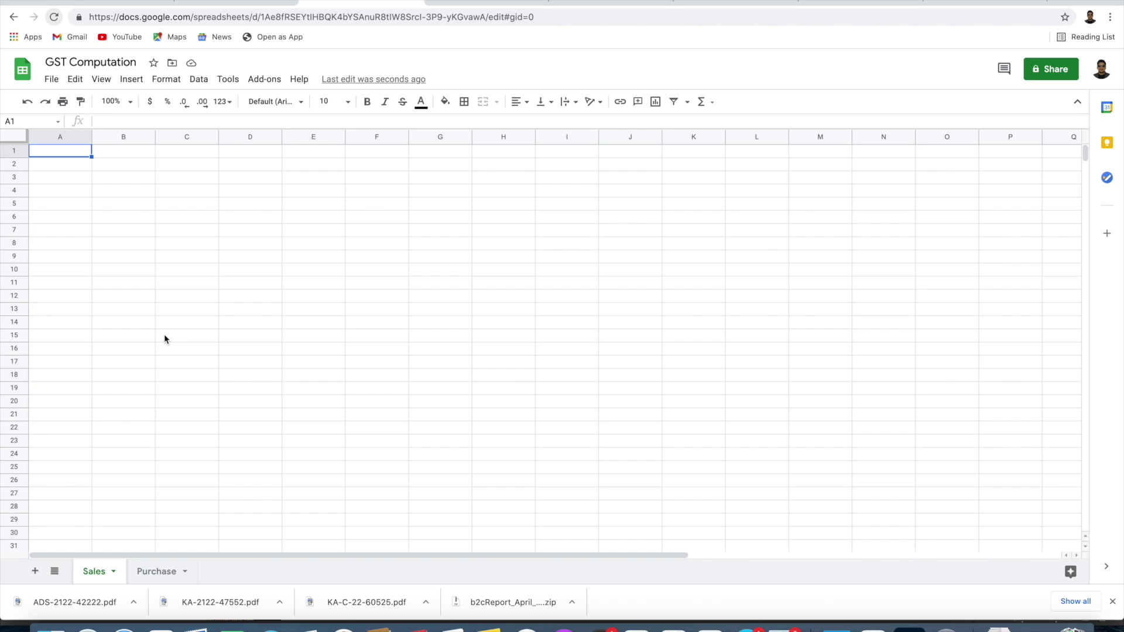
type("Marke")
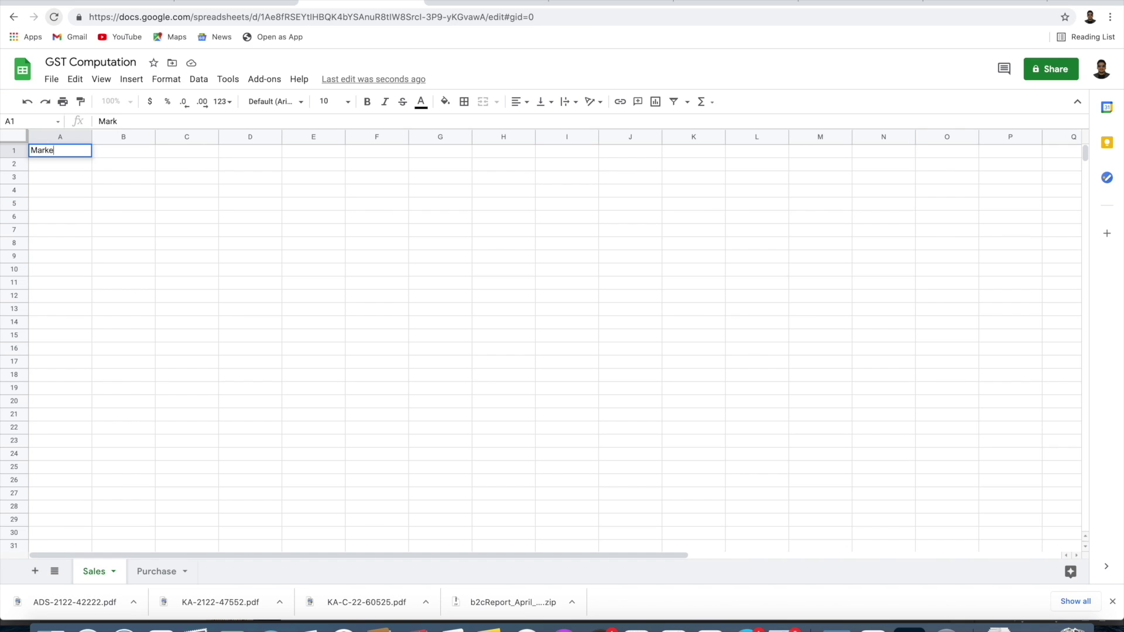
type("tplace")
key("Return")
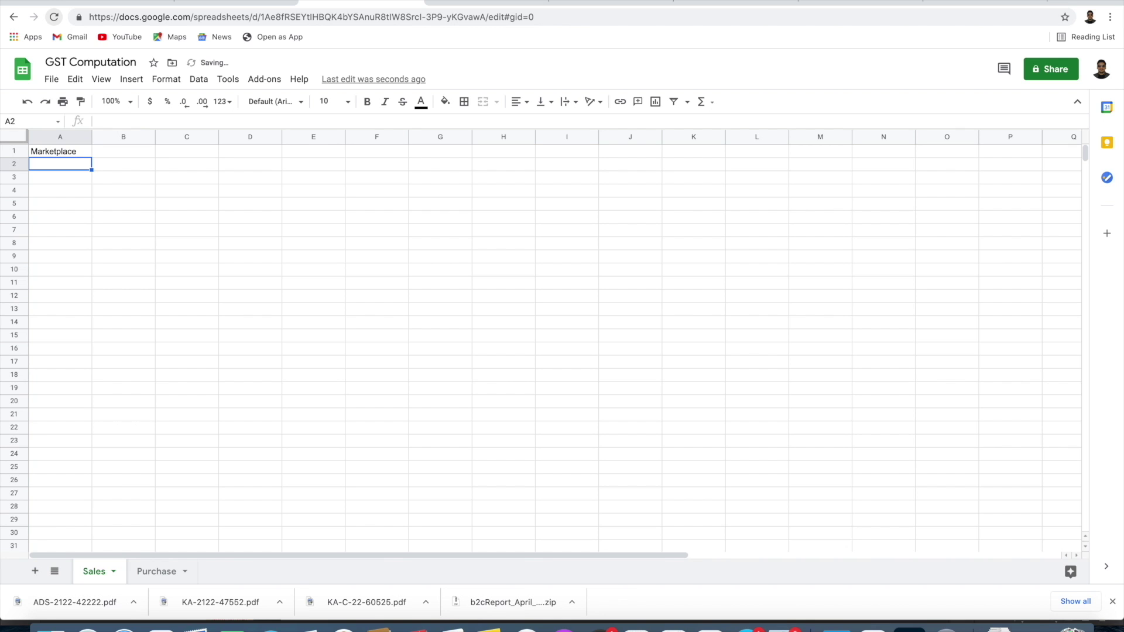
left_click(123, 150)
type("Invoic")
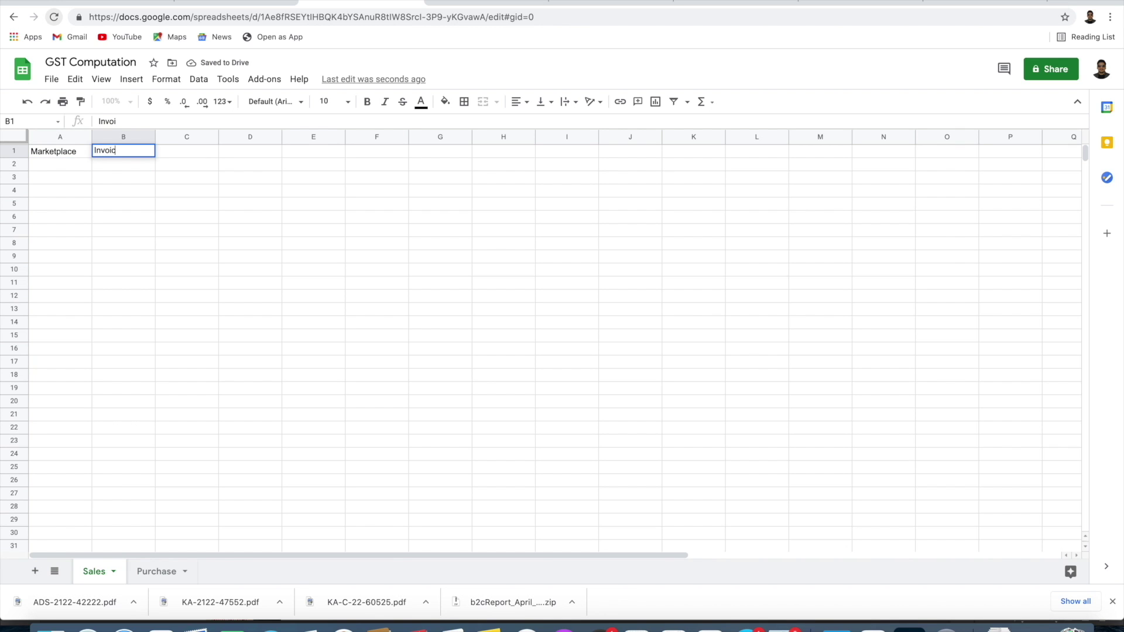
type("e No")
key("Tab")
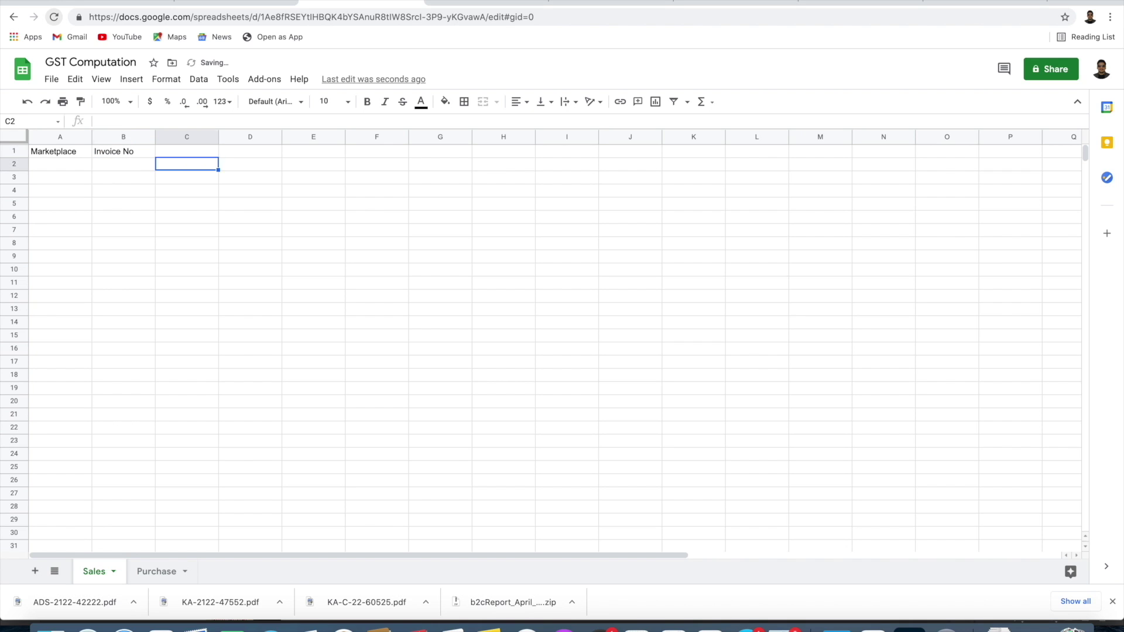
type("Invoice Date")
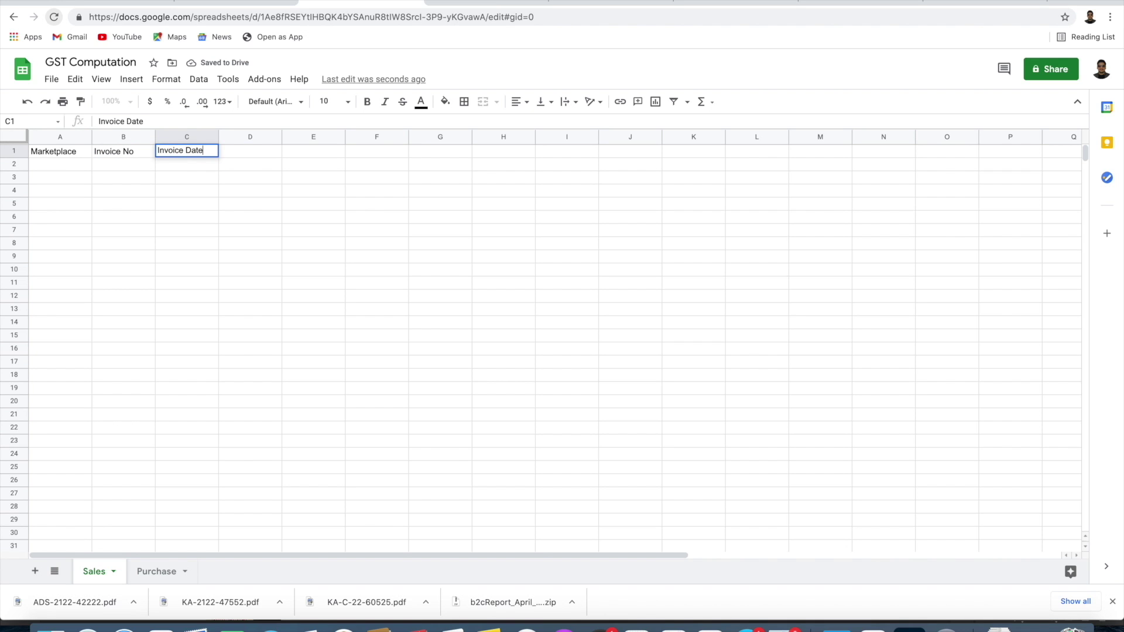
key("Tab")
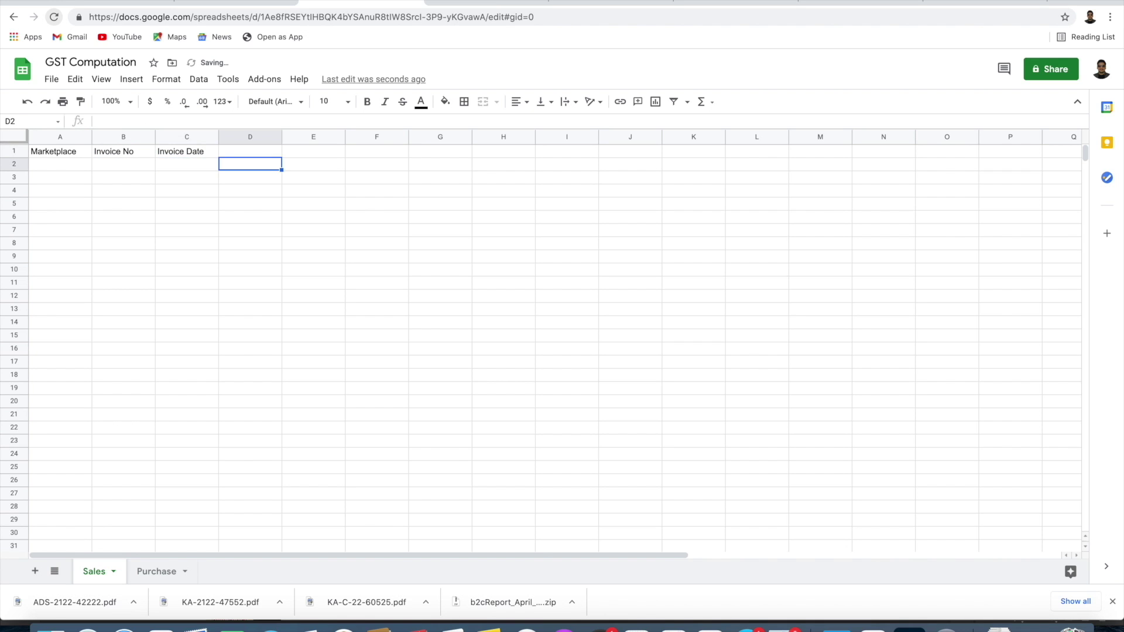
- Enter the column headers Client Name, GSTN and Period in cells D1 to F1
type("Client Name")
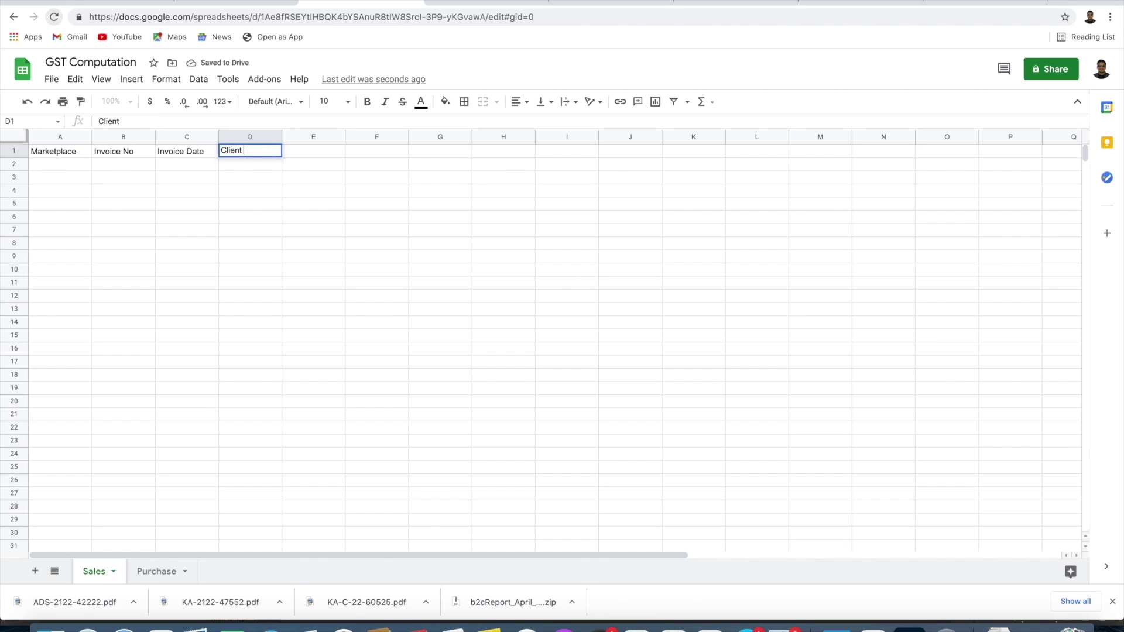
key("Return")
left_click(313, 151)
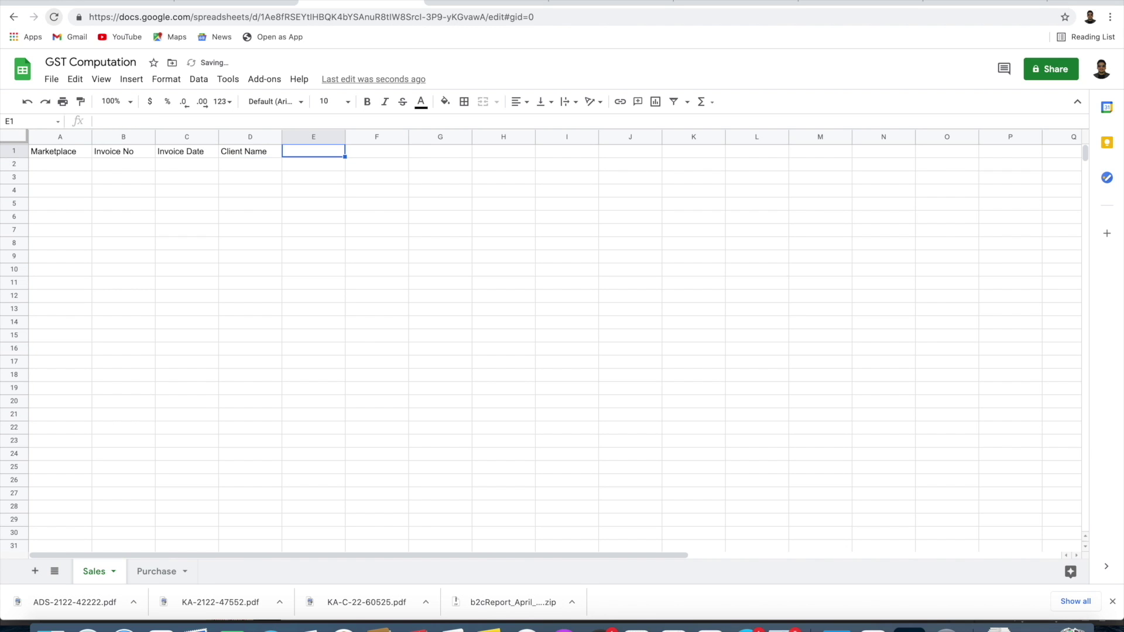
type("GSTN")
key("Return")
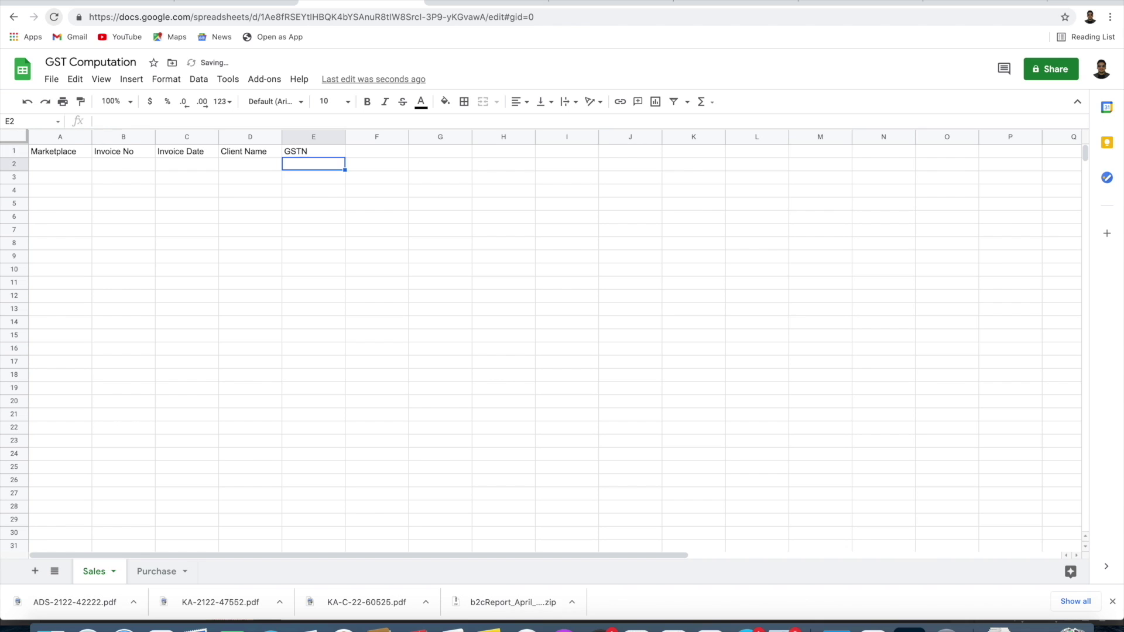
left_click(376, 151)
type("Period")
key("Return")
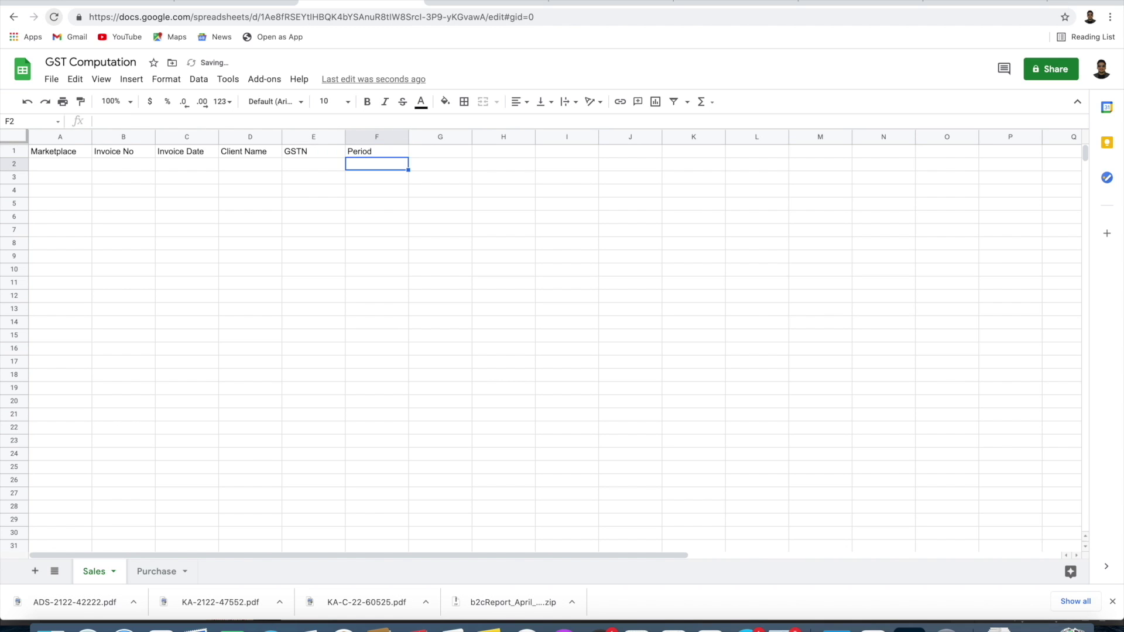
- Enter the column headers FY, Nature and Transaction Type in cells G1 to I1
key("Right")
key("Up")
type("FY")
key("Tab")
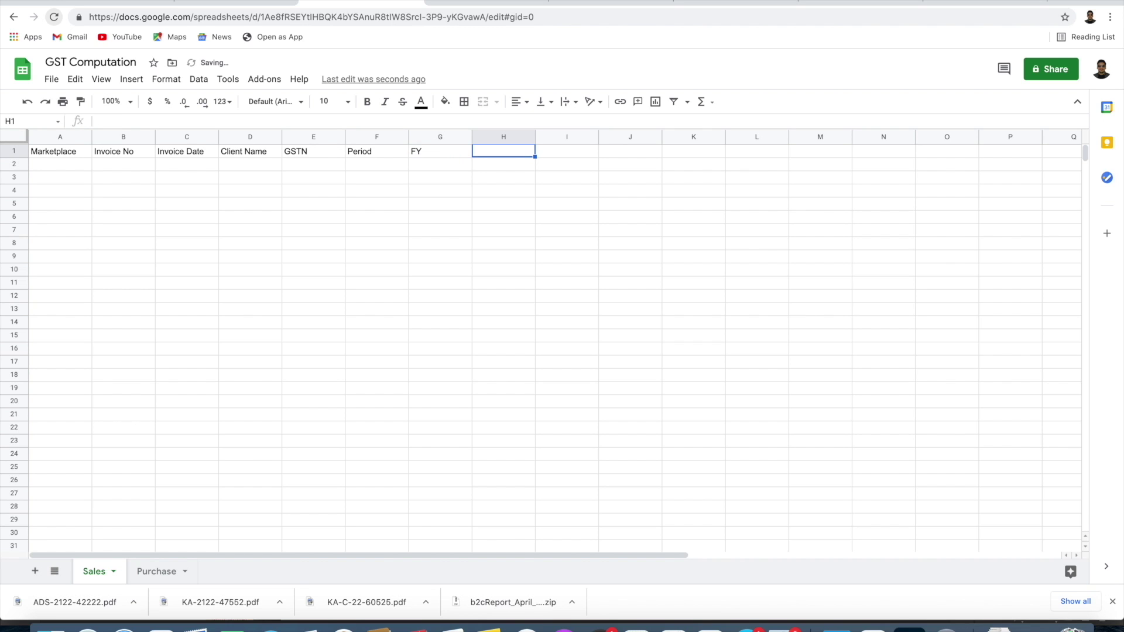
type("Nature")
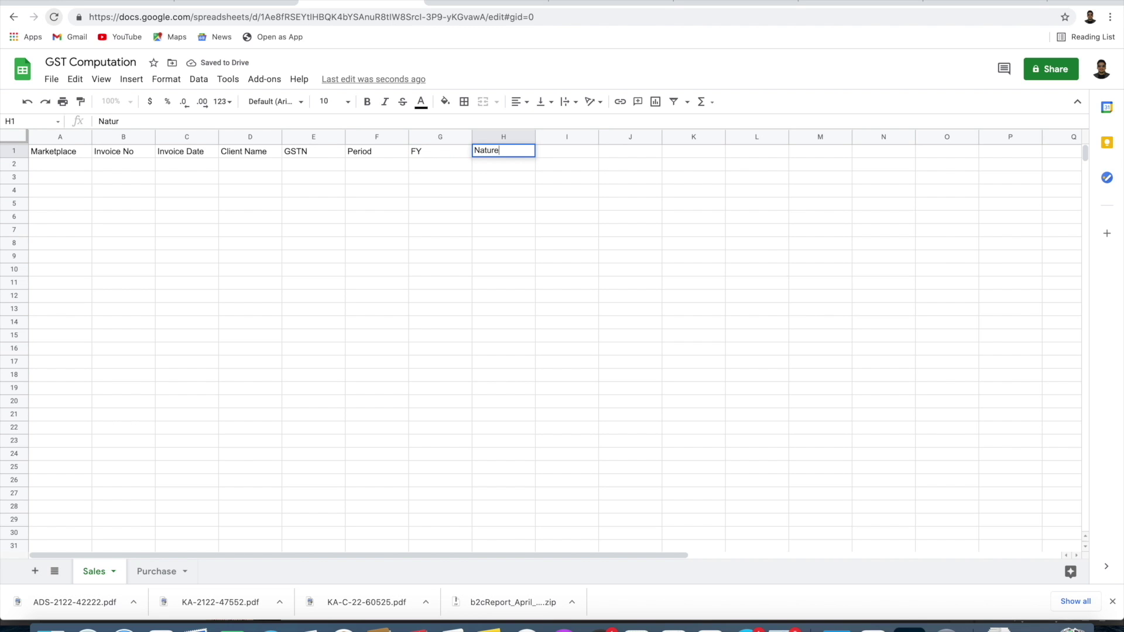
key("Return")
key("Right")
key("Up")
type("Transaction")
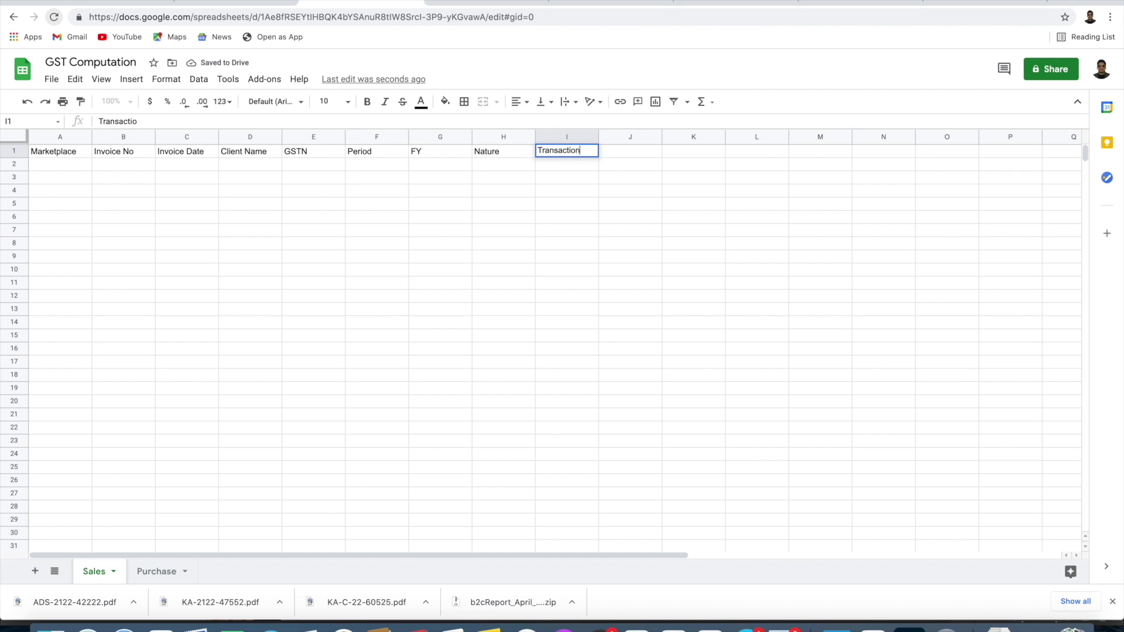
type(" Type")
key("Return")
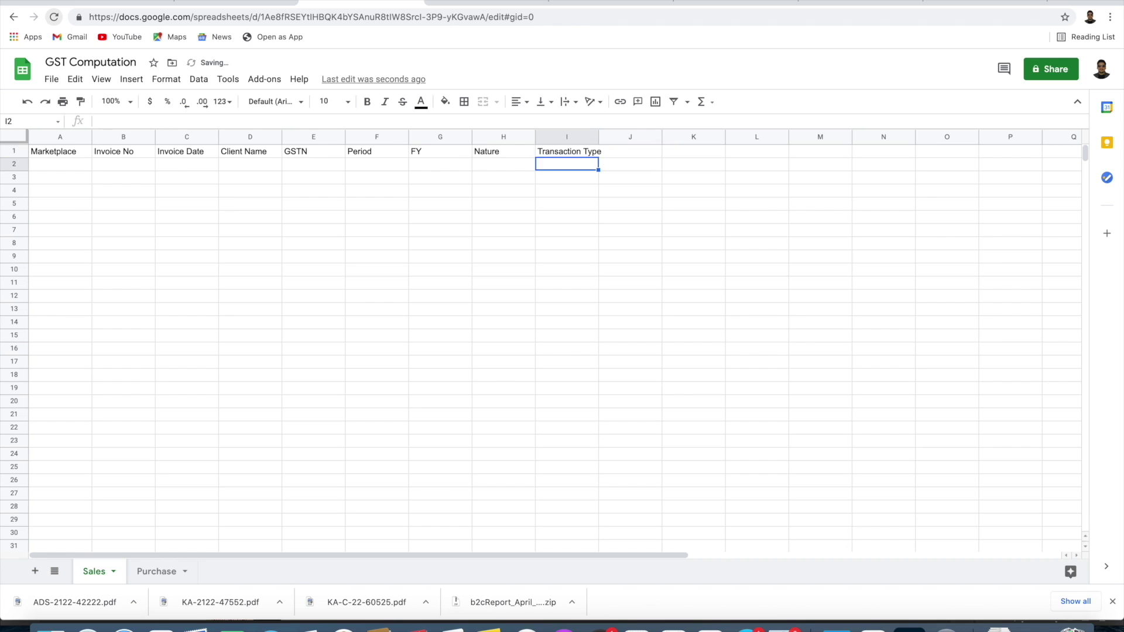
- Enter the column headers Destination in J1 and HSN Code in K1
key("Right")
key("Up")
type("Dest")
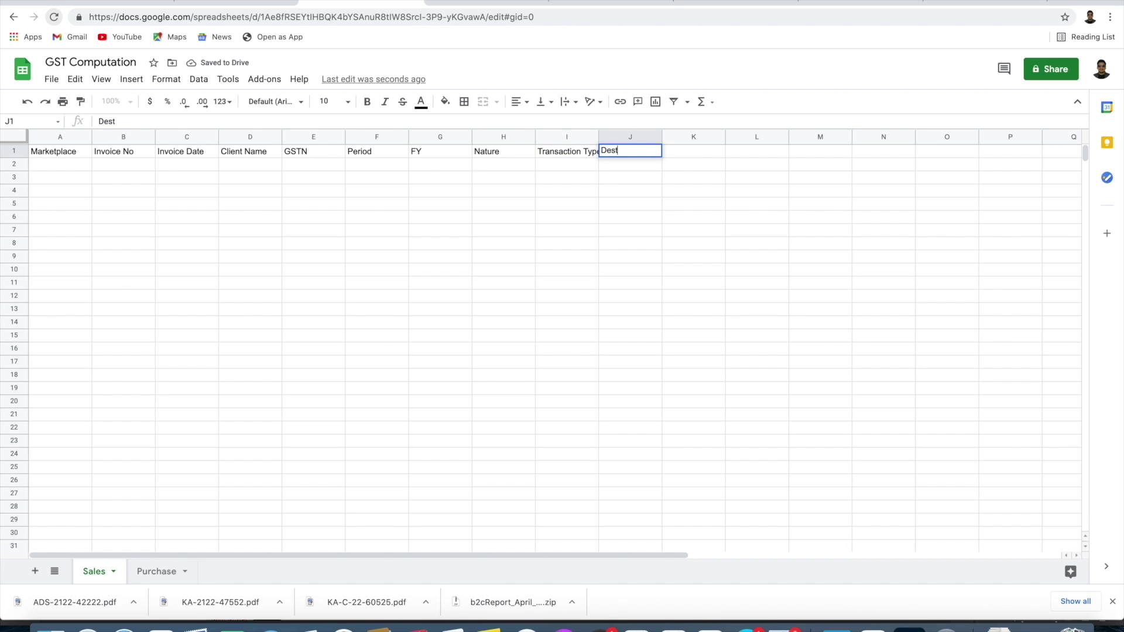
type("ination")
key("Return")
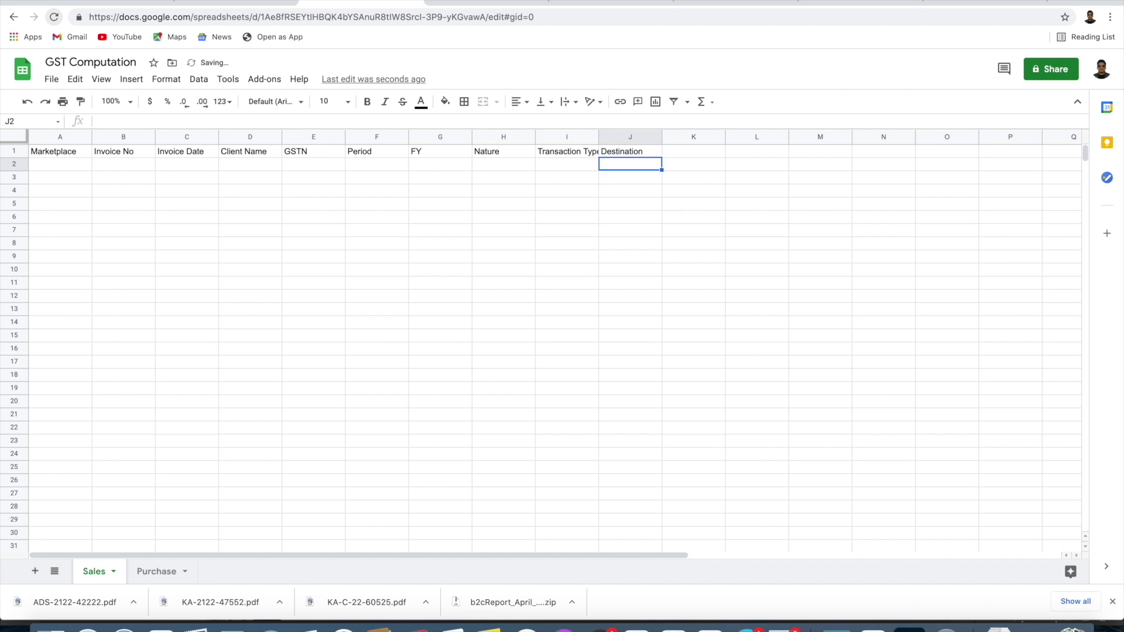
key("Right")
key("Up")
type("HSN ")
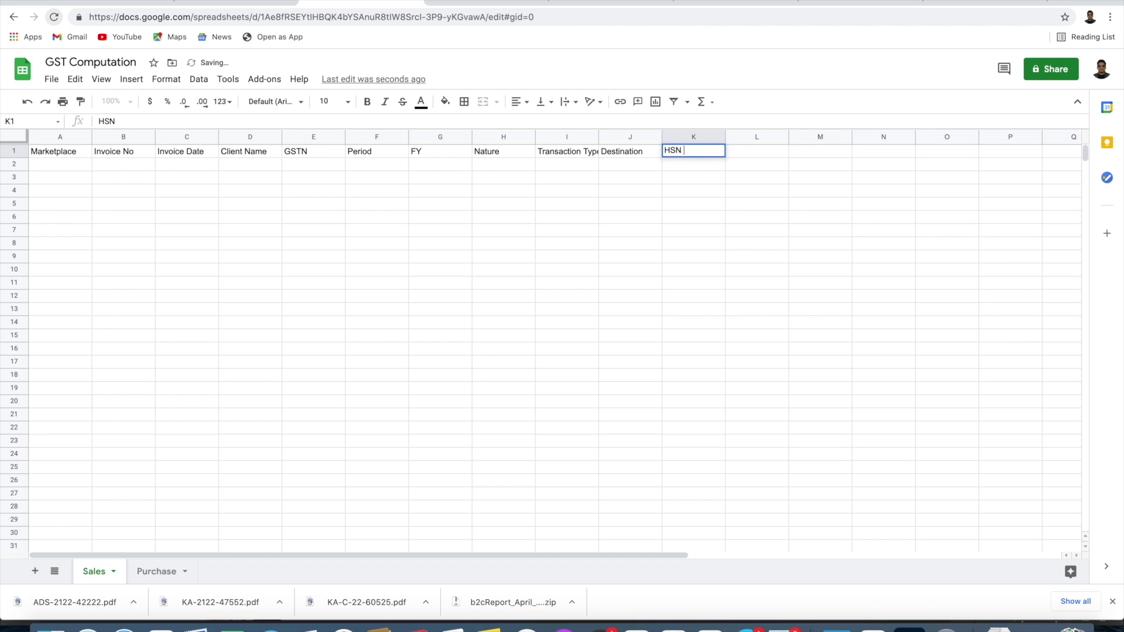
type("Code")
key("Tab")
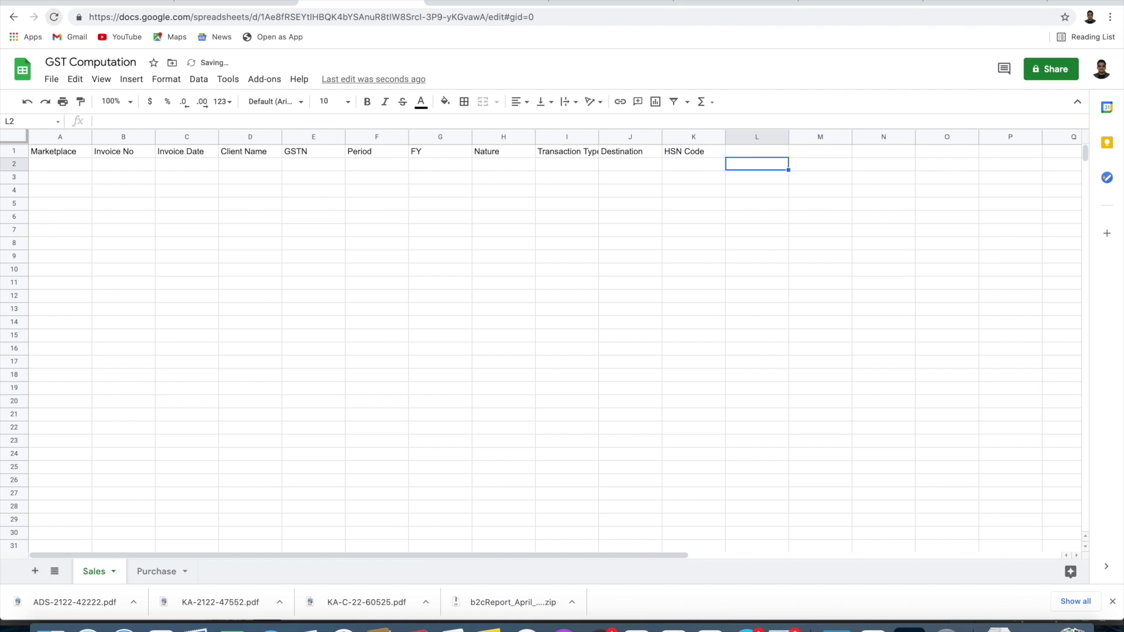
- Enter the column headers Qty, Taxable Amt and Rate in cells L1 to N1
type("Qty")
key("Return")
key("Right")
key("Up")
type("Taxable Amt")
key("Return")
key("Right")
key("Up")
type("RAte")
key("Return")
key("Up")
type("Rate")
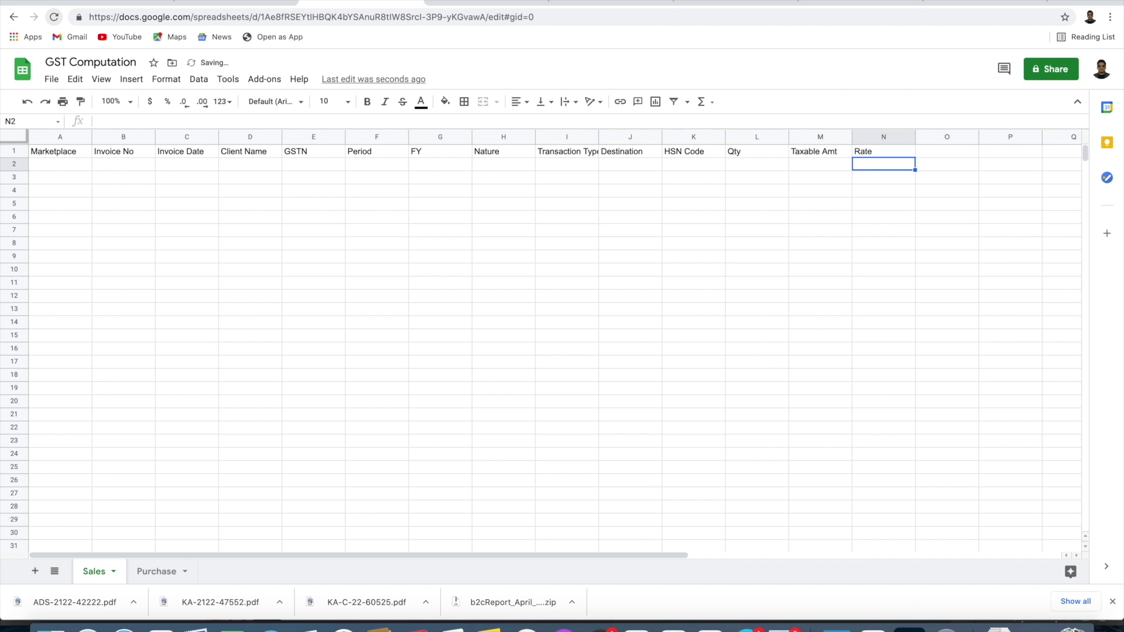
- Enter the tax column headers IGST, CGST and SGST in cells O1 to Q1
key("Tab")
type("IGST")
key("Return")
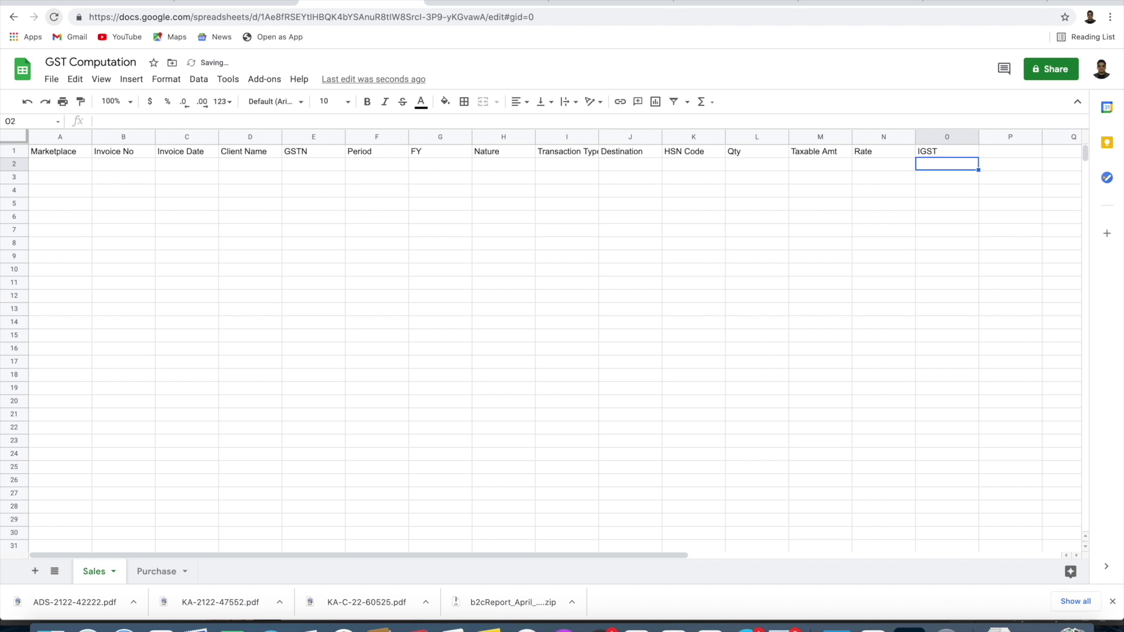
key("Right")
key("Up")
type("CS")
key("BackSpace")
type("GST")
key("Return")
key("Right")
key("Up")
type("SGST")
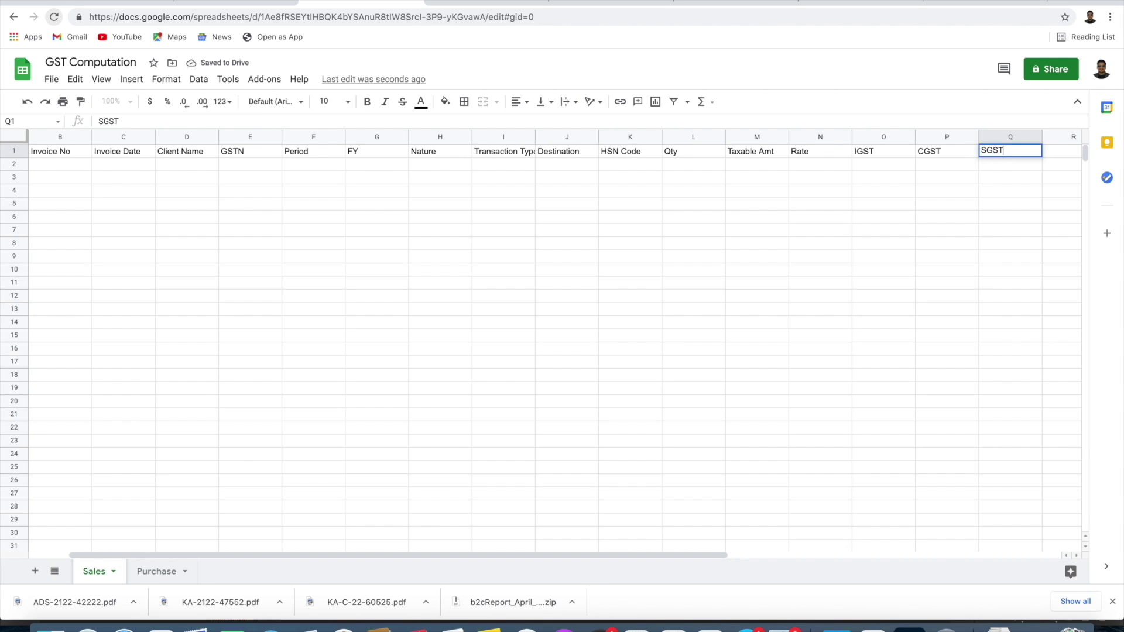
key("Return")
- Enter the column headers Invoice Amount in R1 and TCS in S1
key("Right")
key("Up")
type("Invoice ")
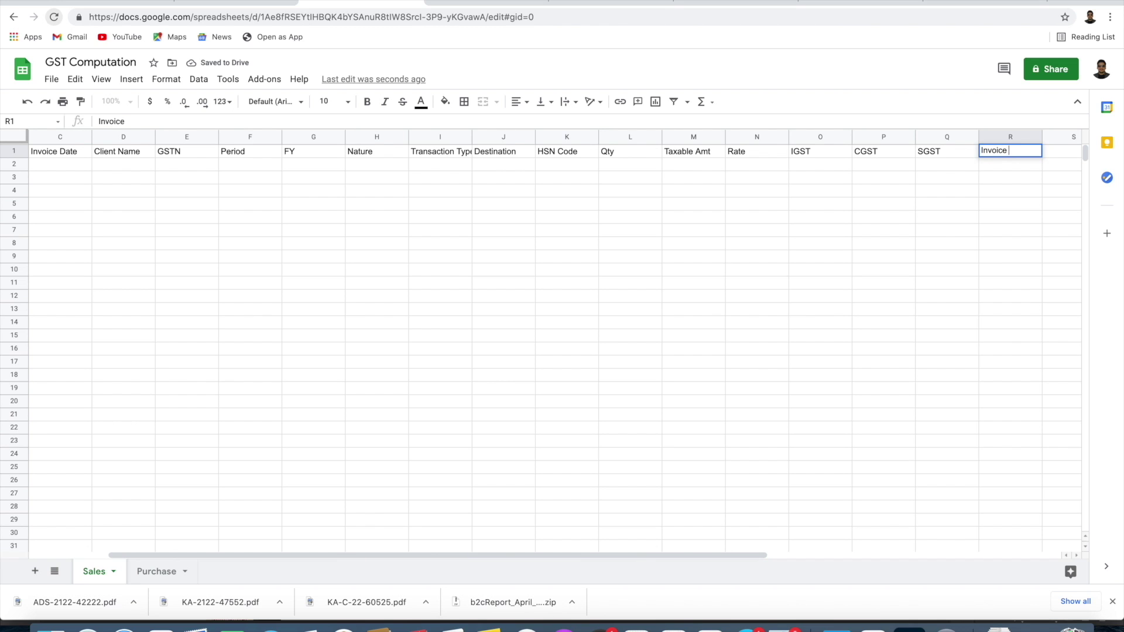
type("Amount")
key("Tab")
type("TCS")
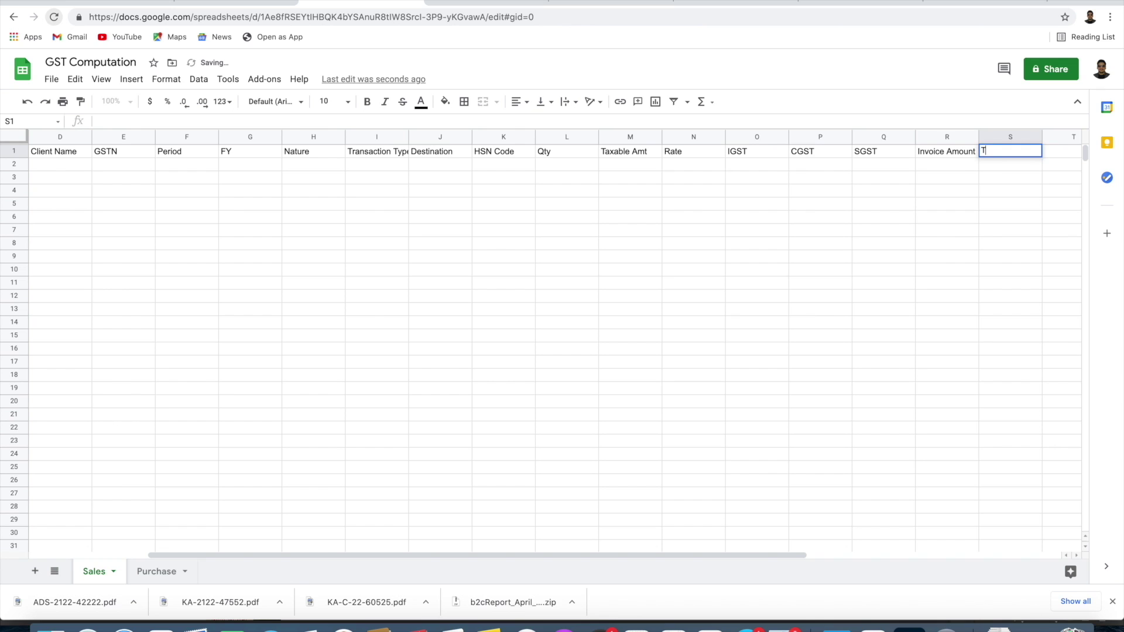
key("Return")
- Make the header row of the Sales sheet bold and centre-aligned
key("Left")
key("Left")
key("Left")
key("Left")
key("Left")
key("Left")
key("Left")
key("Left")
key("Left")
key("Left")
key("Left")
key("Left")
key("Left")
key("Left")
key("Left")
key("Left")
key("Left")
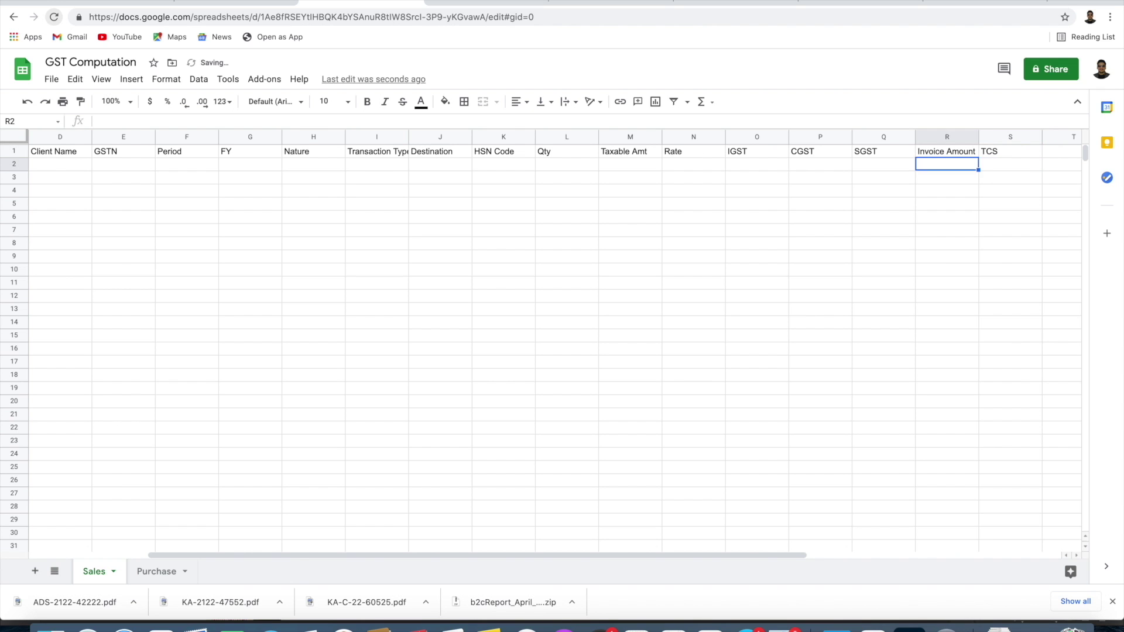
key("Left")
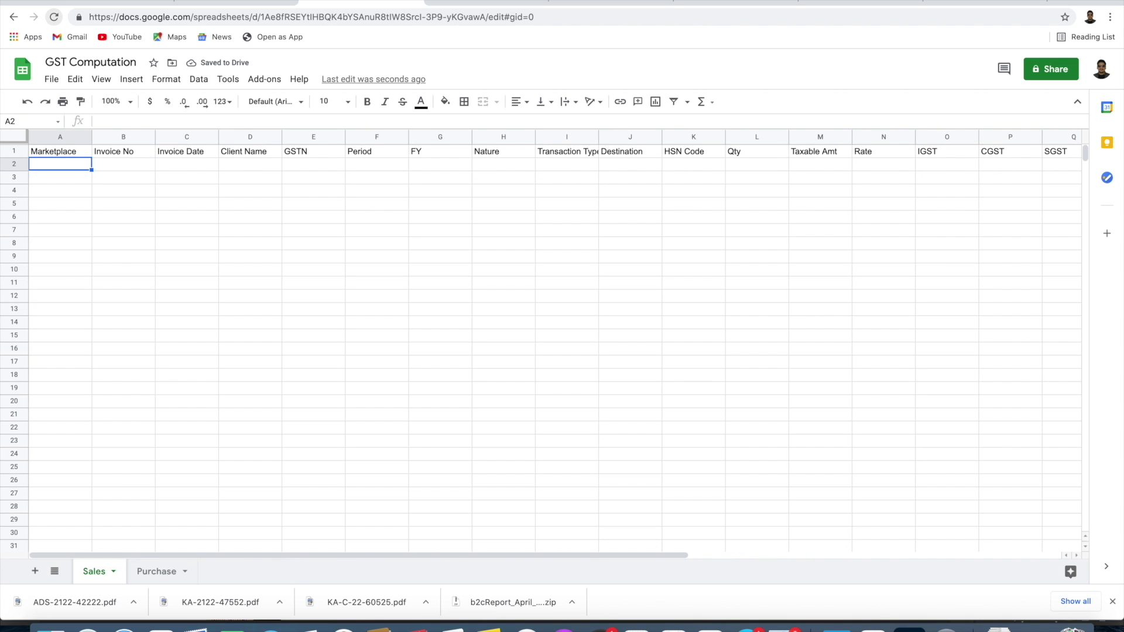
left_click(16, 150)
left_click(367, 102)
left_click(517, 102)
left_click(532, 124)
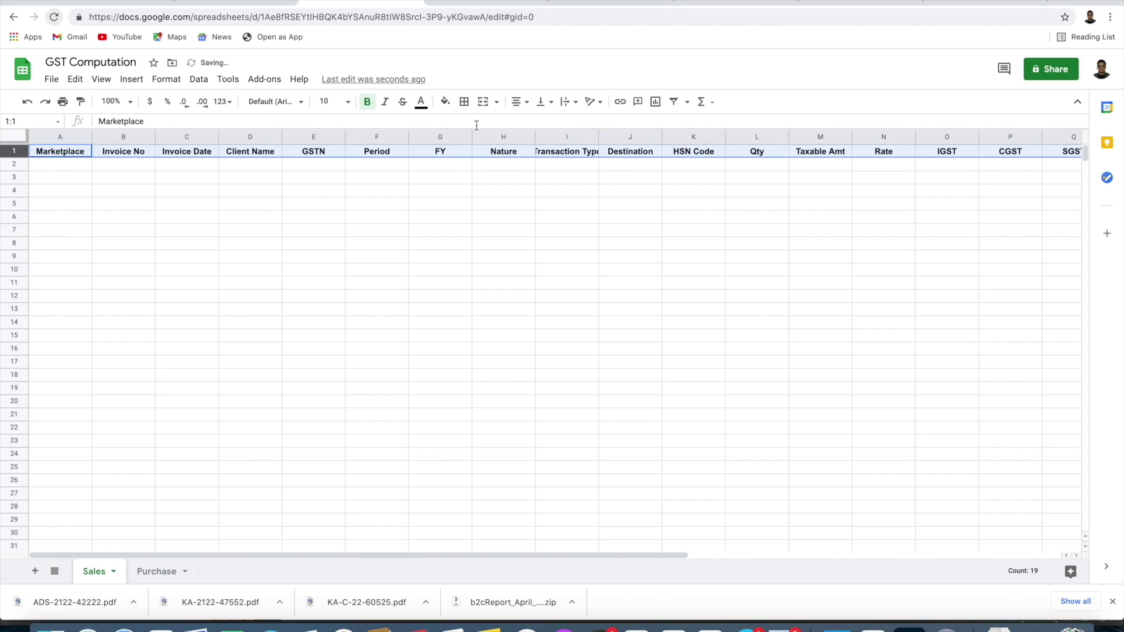
- Freeze row 1 of the Sales sheet
left_click(17, 143)
left_click_drag(17, 144, 16, 159)
left_click(75, 180)
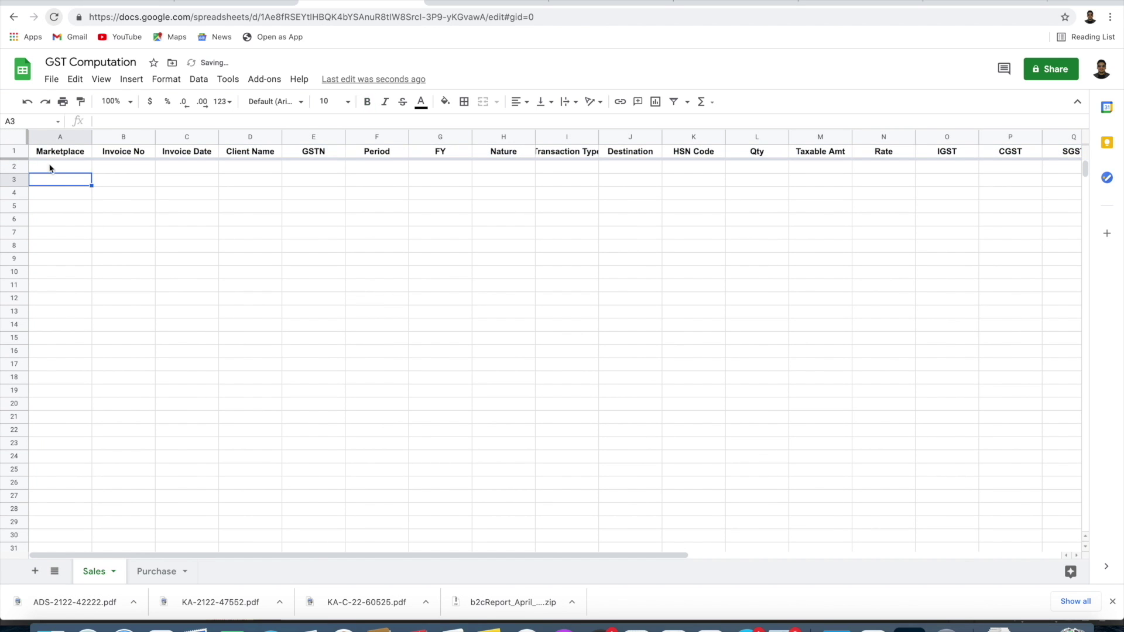
- Fill the Sales sheet's header row with yellow
left_click(13, 151)
scroll(139, 248, "down", 3)
scroll(139, 250, "up", 5)
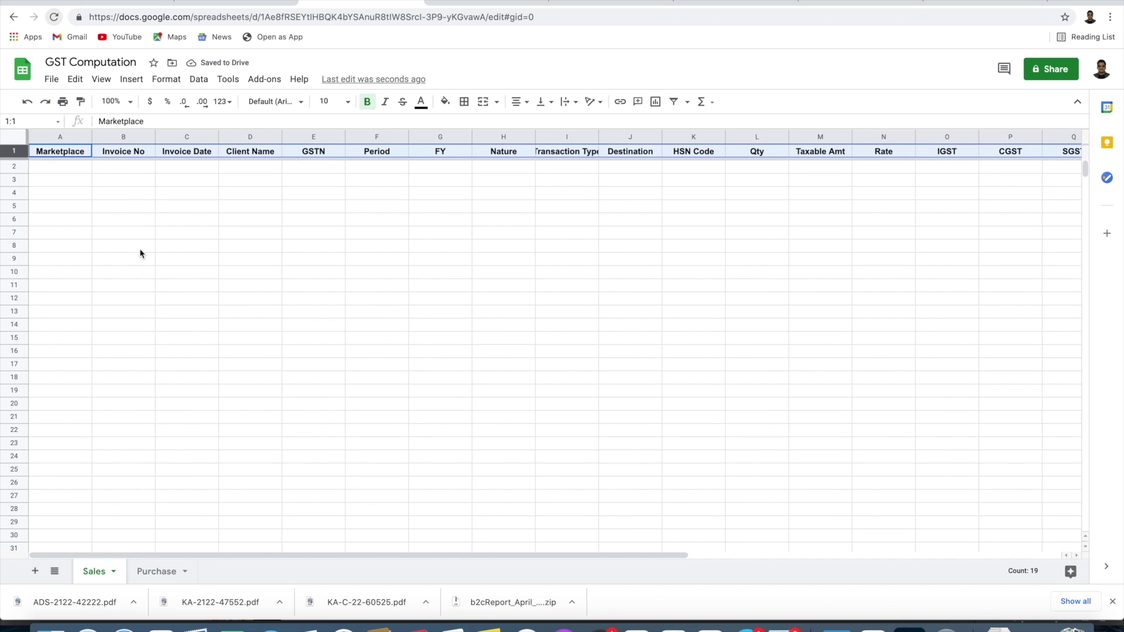
left_click(445, 101)
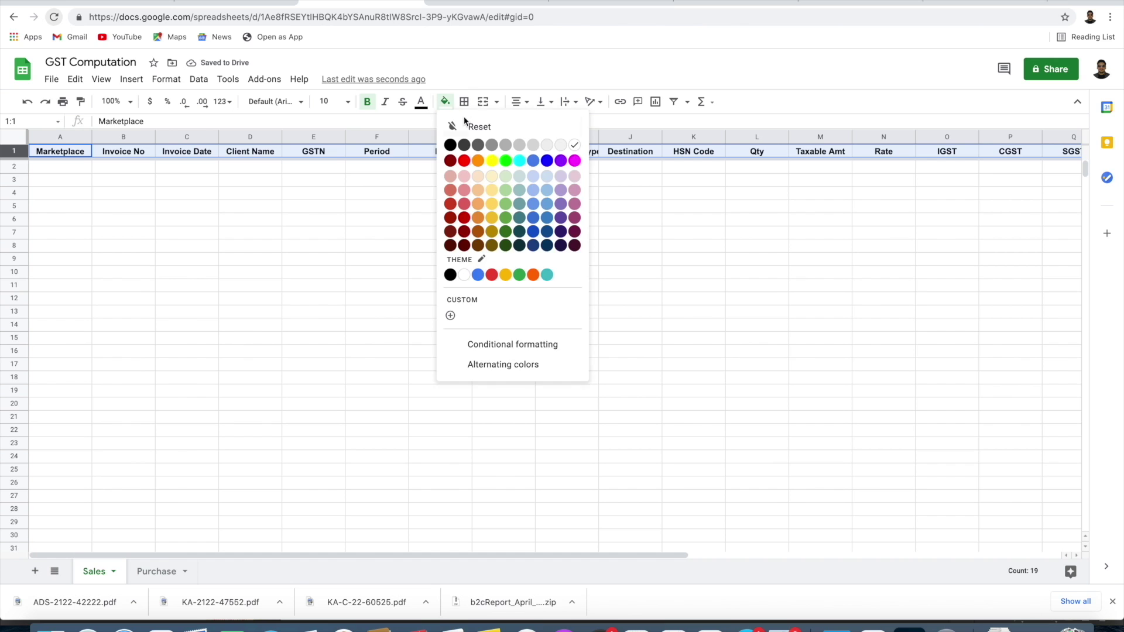
left_click(484, 155)
left_click(360, 224)
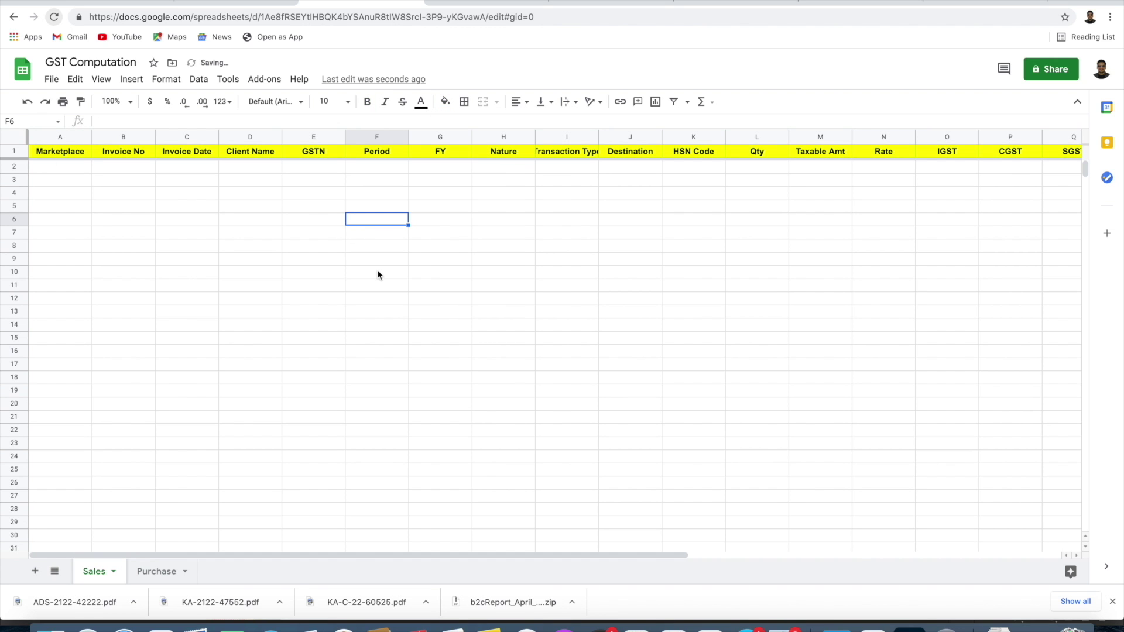
- On the Purchase sheet, enter the column headers Party Name, Nature and GSTN in cells A1 to C1
left_click(157, 573)
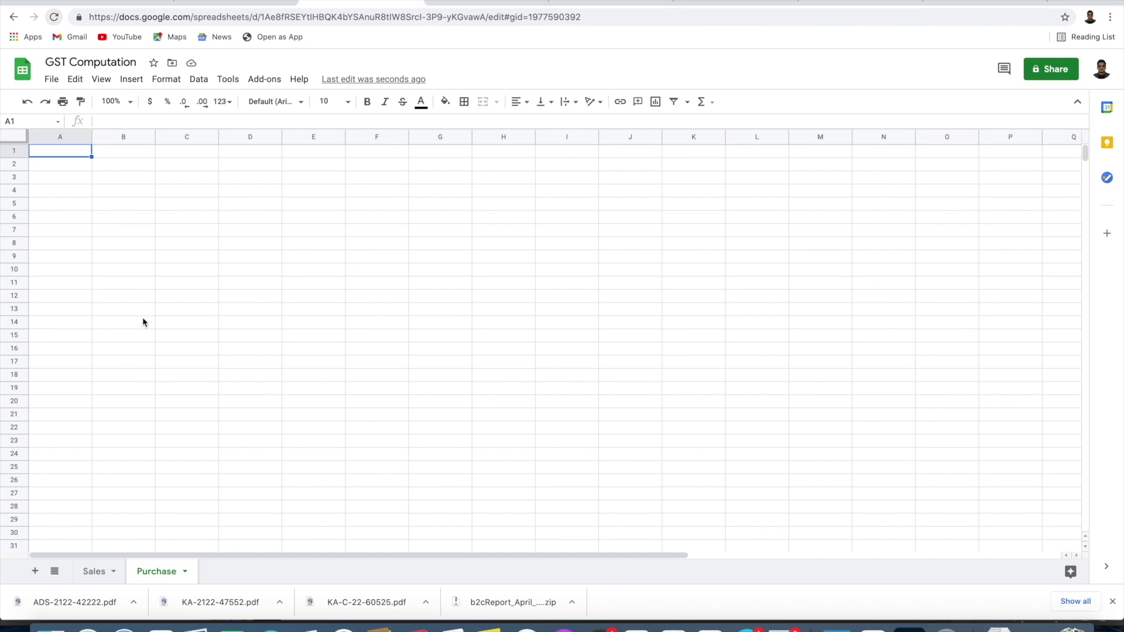
type("Party Name")
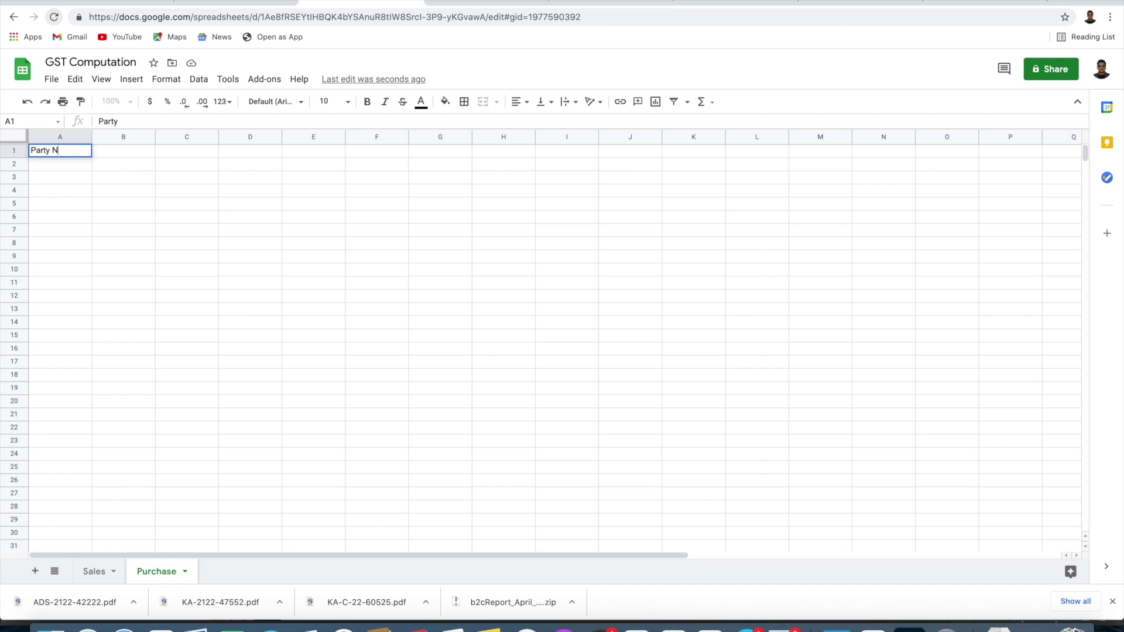
key("Tab")
type("Nature")
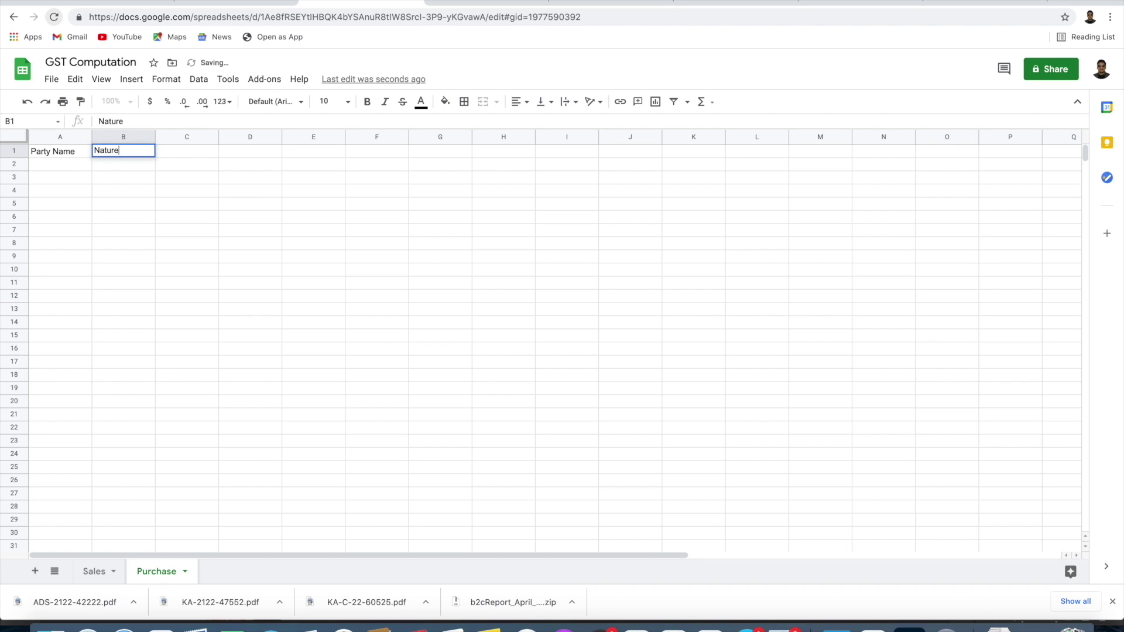
key("Return")
key("Right")
key("Up")
type("GSTN")
key("Tab")
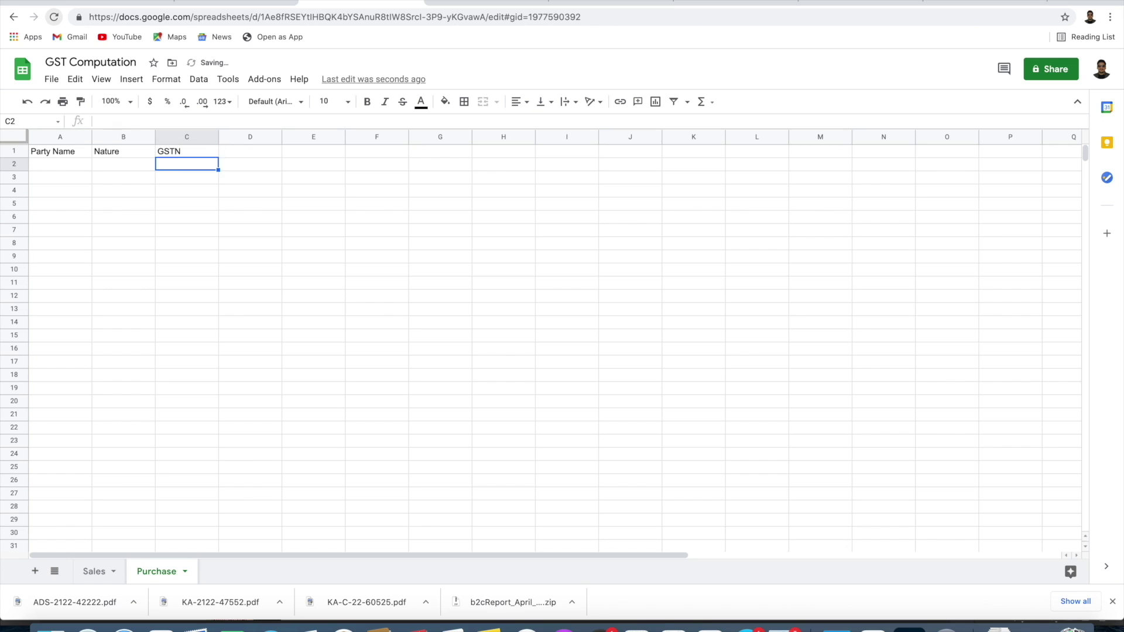
- Enter the column headers Invoice No in D1 and Date in E1 of the Purchase sheet
type("Invoi")
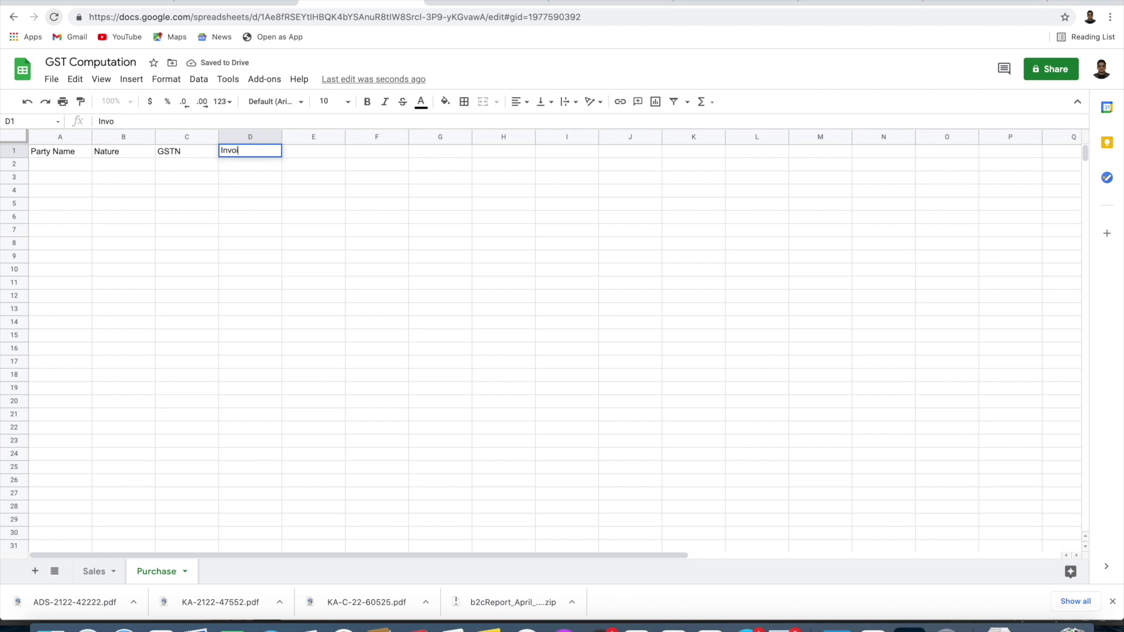
type("ce No")
key("Tab")
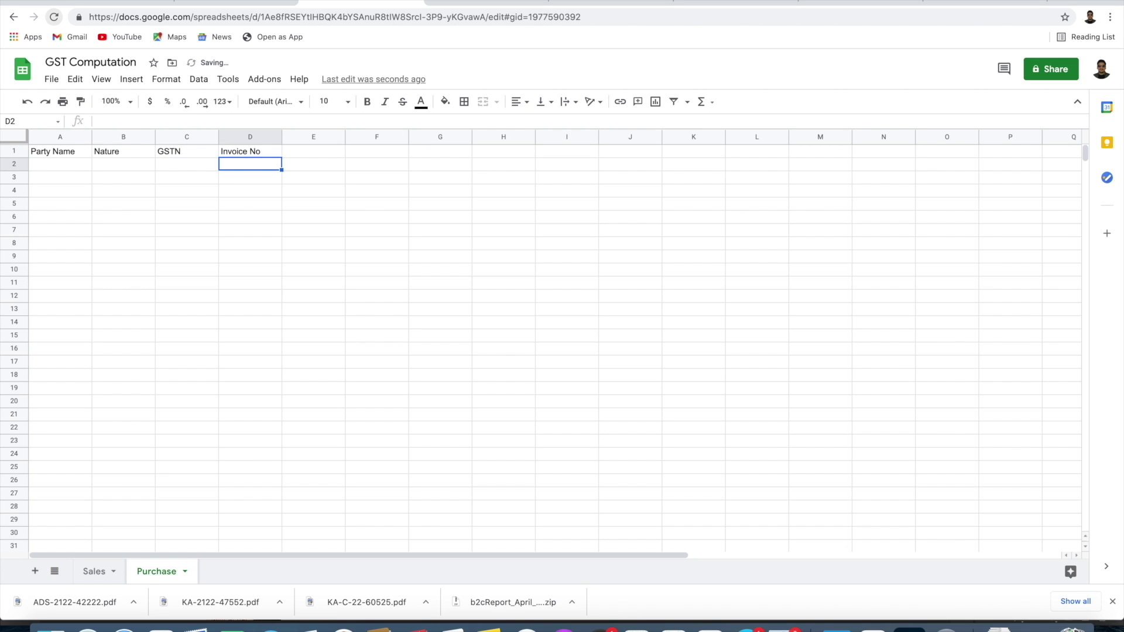
type("DAte")
key("BackSpace")
key("BackSpace")
key("BackSpace")
type("ate")
key("Return")
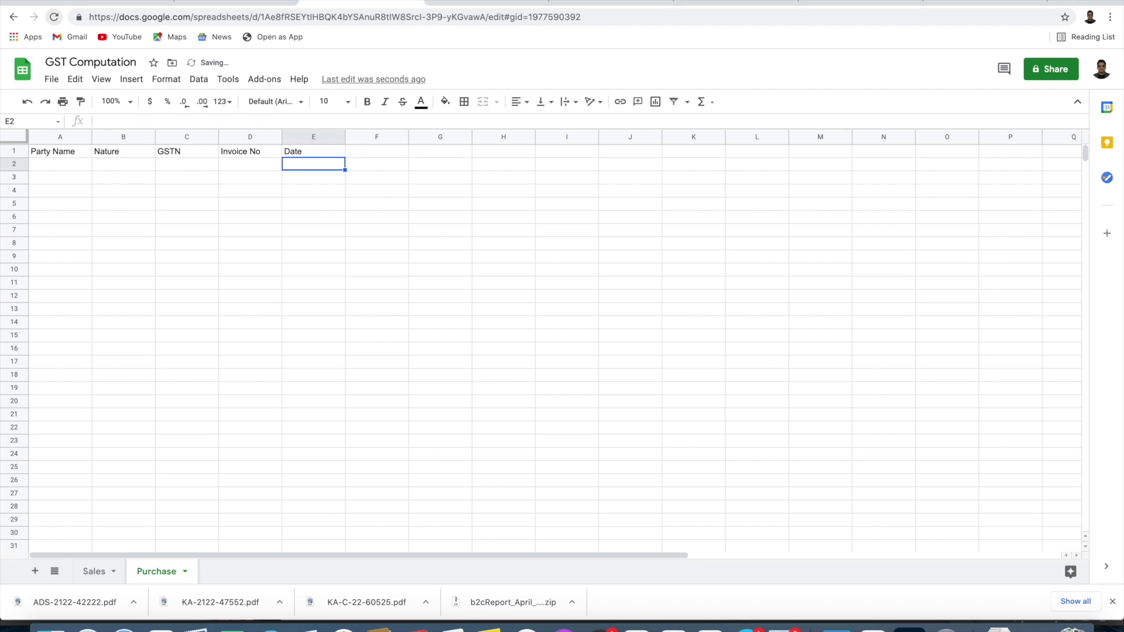
- Enter the column headers FY in F1 and Month in G1 of the Purchase sheet
key("Right")
key("Up")
type("FY")
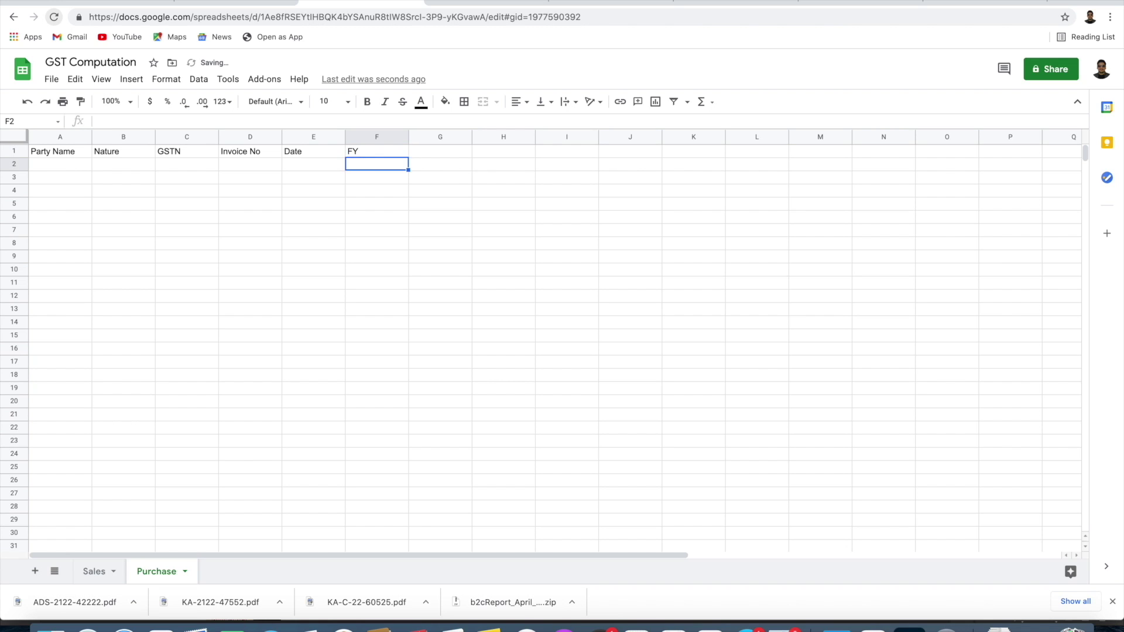
key("Tab")
type("M")
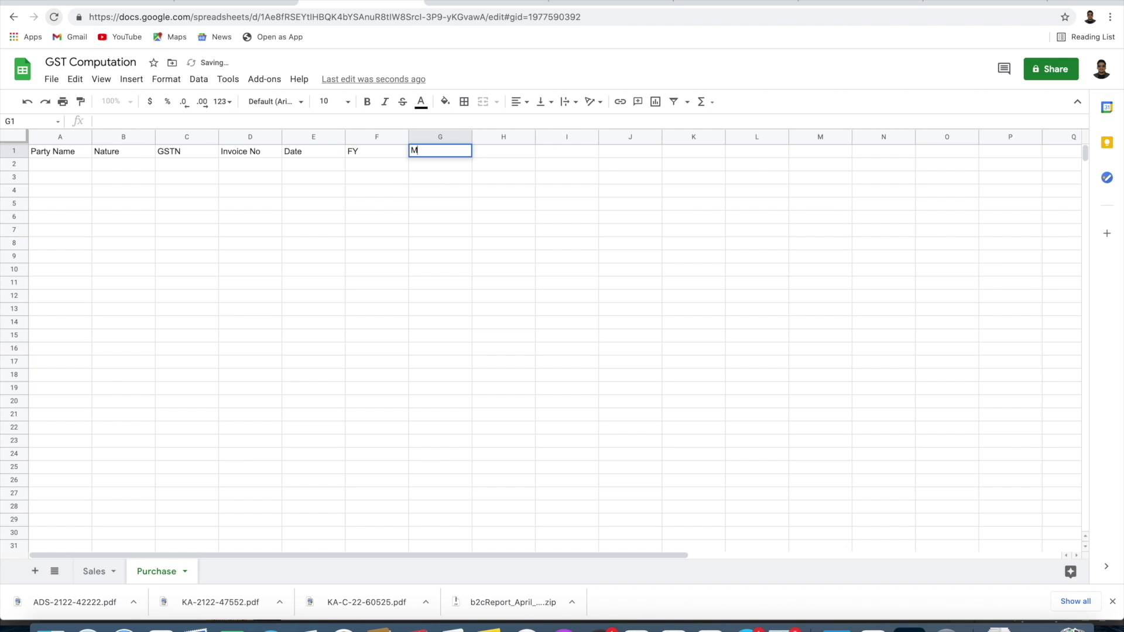
type("onth")
key("Return")
- Enter the column header Taxable Amt in H1 of the Purchase sheet
key("Right")
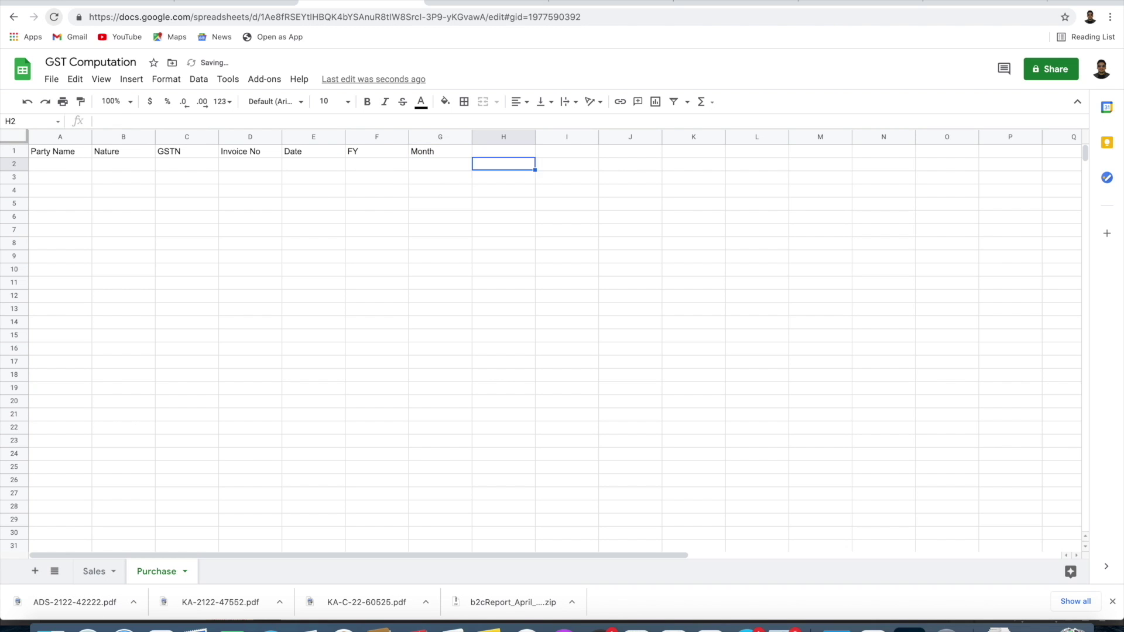
left_click(504, 150)
type("Tac")
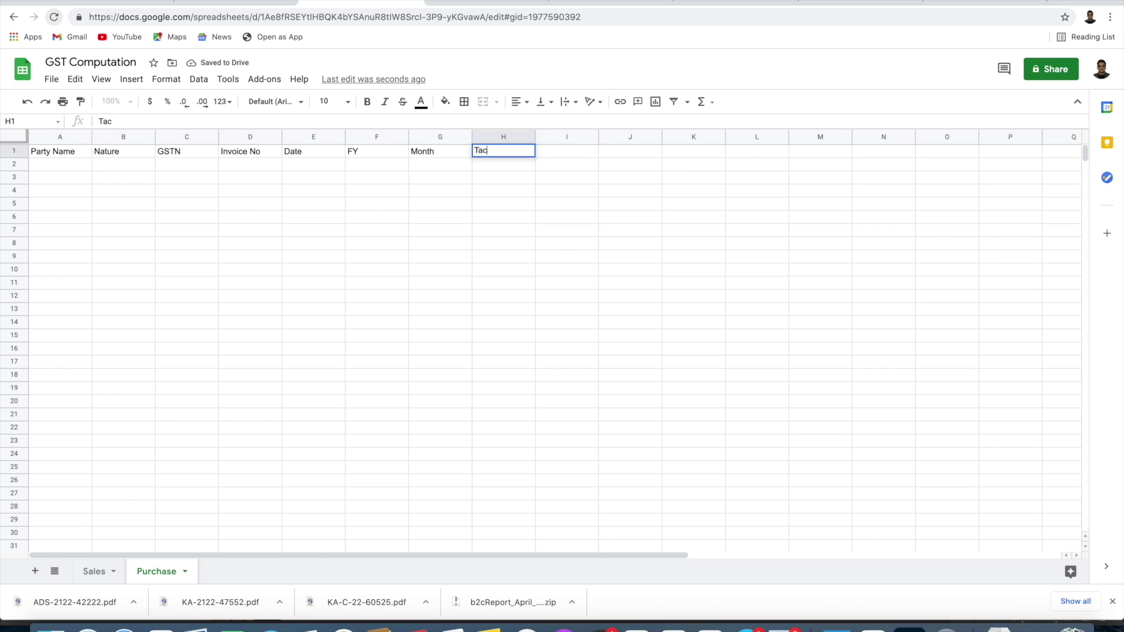
type("xable")
type("Amt")
key("Return")
- Enter the tax column headers IGST, CGST and SGST in cells I1 to K1 of the Purchase sheet
left_click(566, 164)
left_click(567, 151)
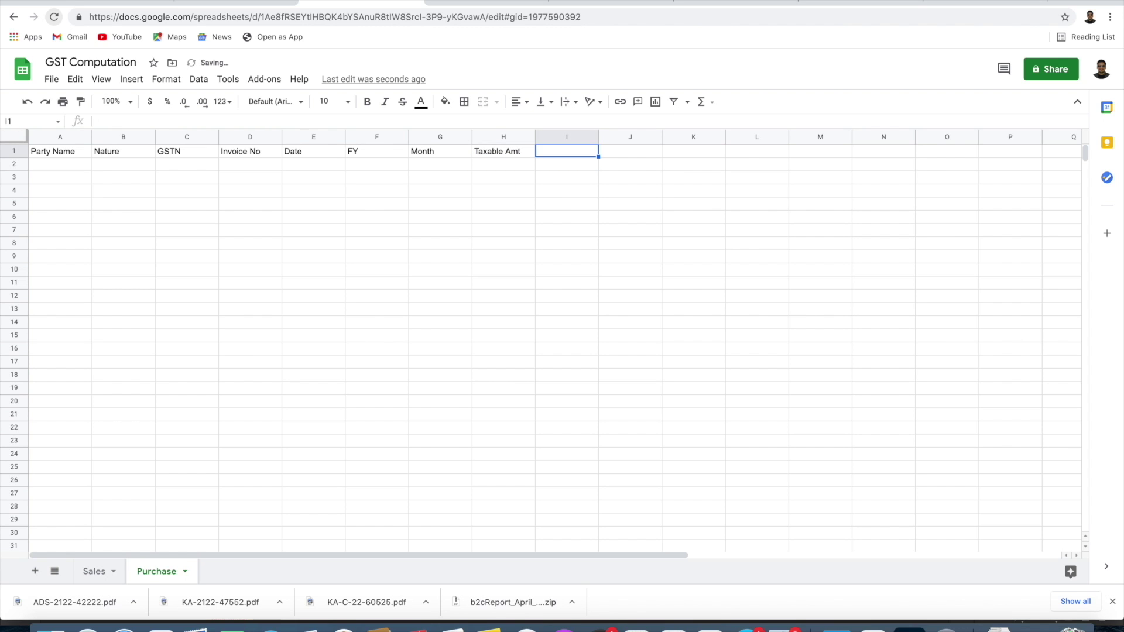
type("IGST")
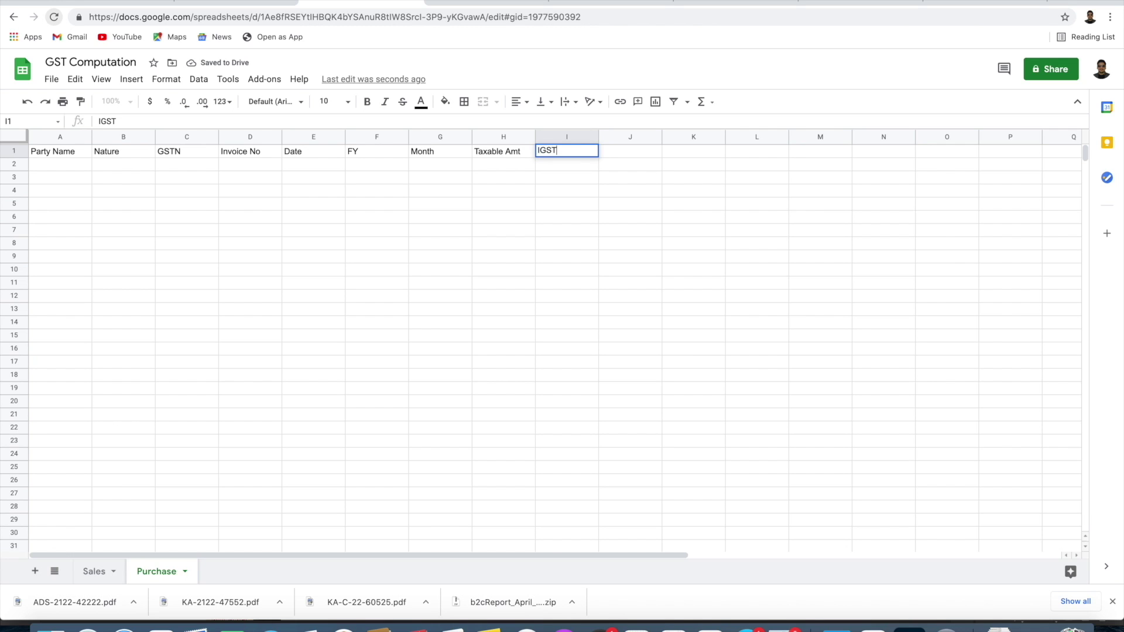
key("Return")
left_click(630, 151)
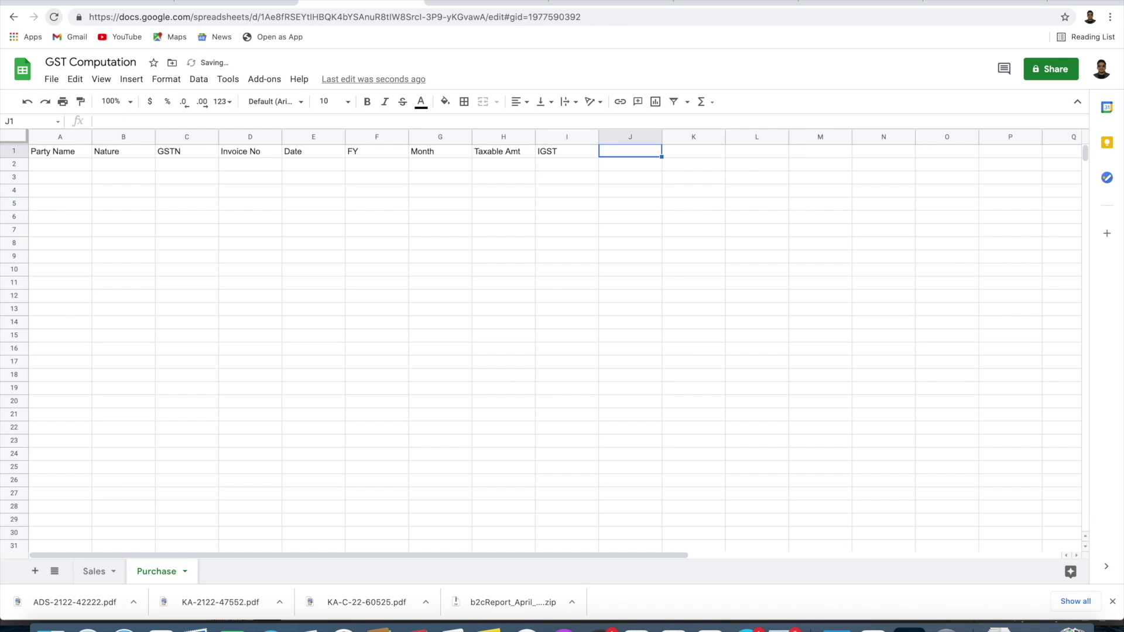
type("CGST")
key("Tab")
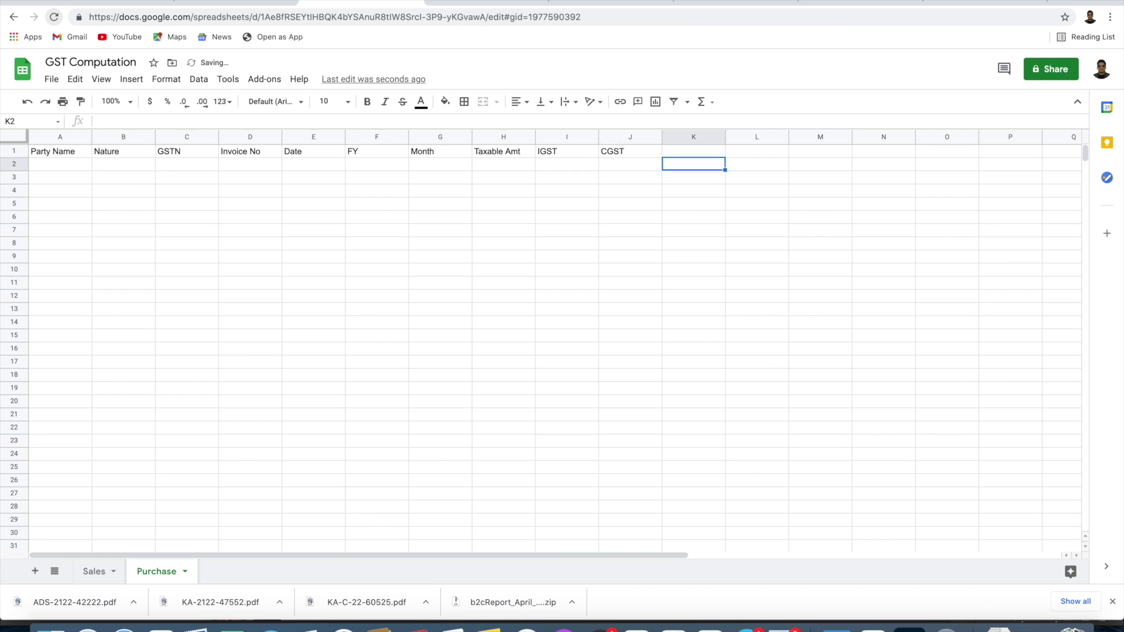
type("SGST")
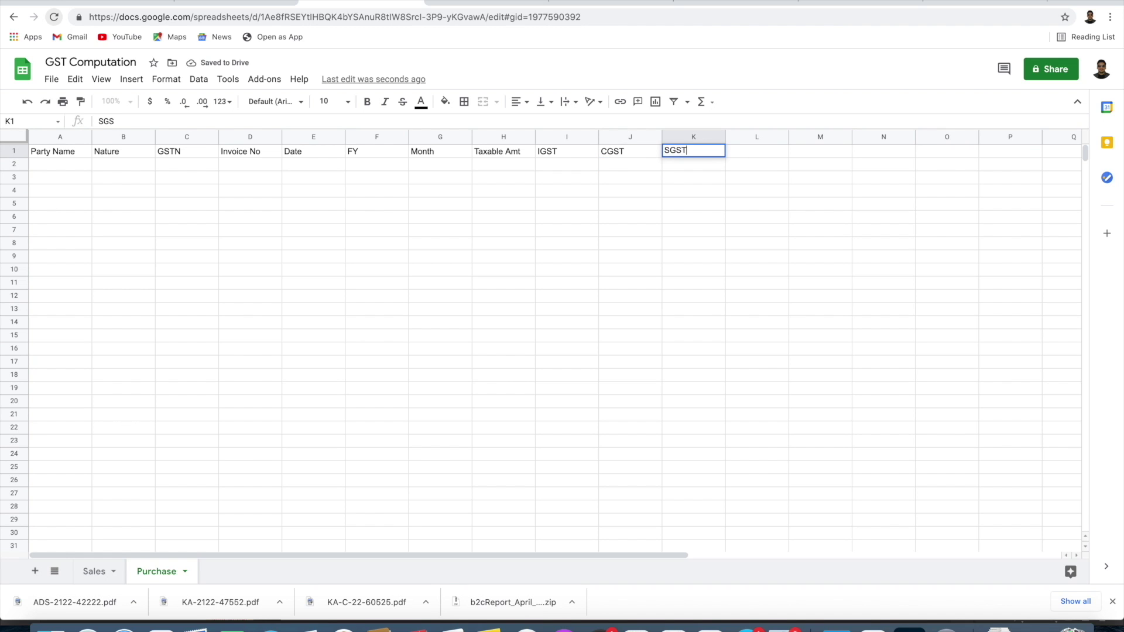
key("Return")
- Enter the column header Total Amt in L1 of the Purchase sheet
left_click(757, 151)
type("Total A")
type("mt")
key("Tab")
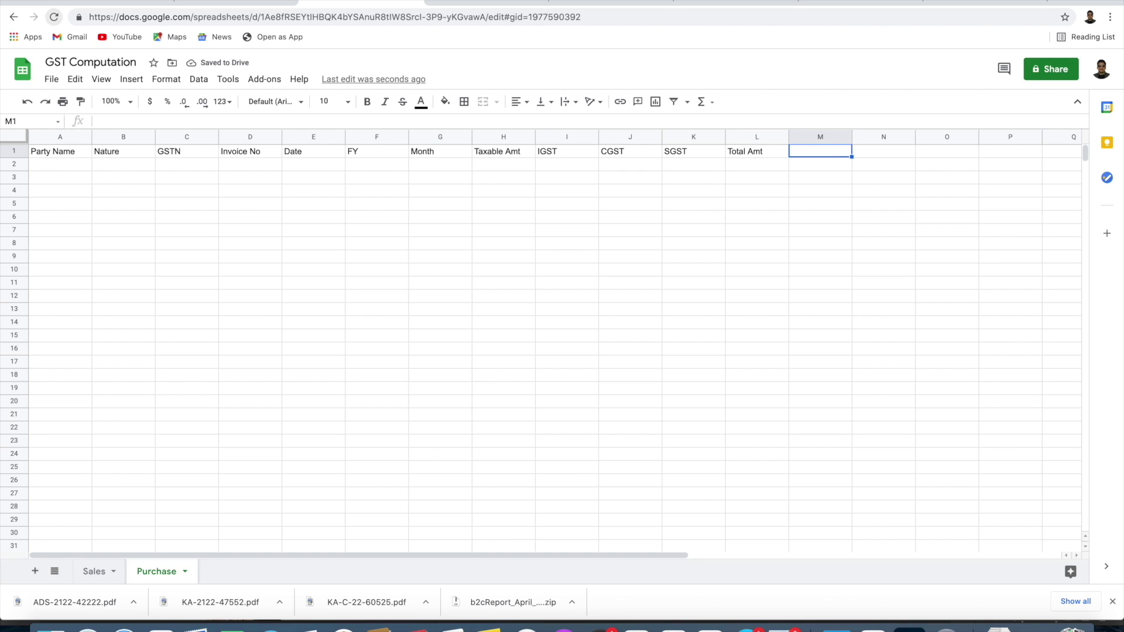
- Enter the column header As per GSTR 2A/2B in M1 and fit column M's width to it
type("As per GSTR")
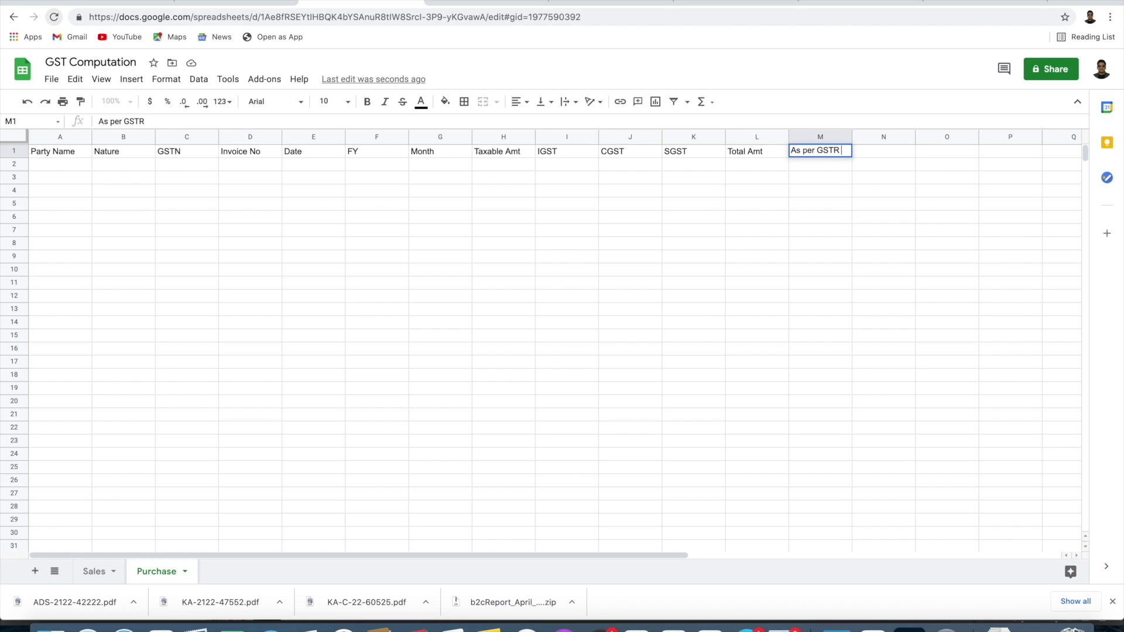
type(" 2A/2B")
key("BackSpace")
key("BackSpace")
type("2B")
key("Return")
double_click(852, 136)
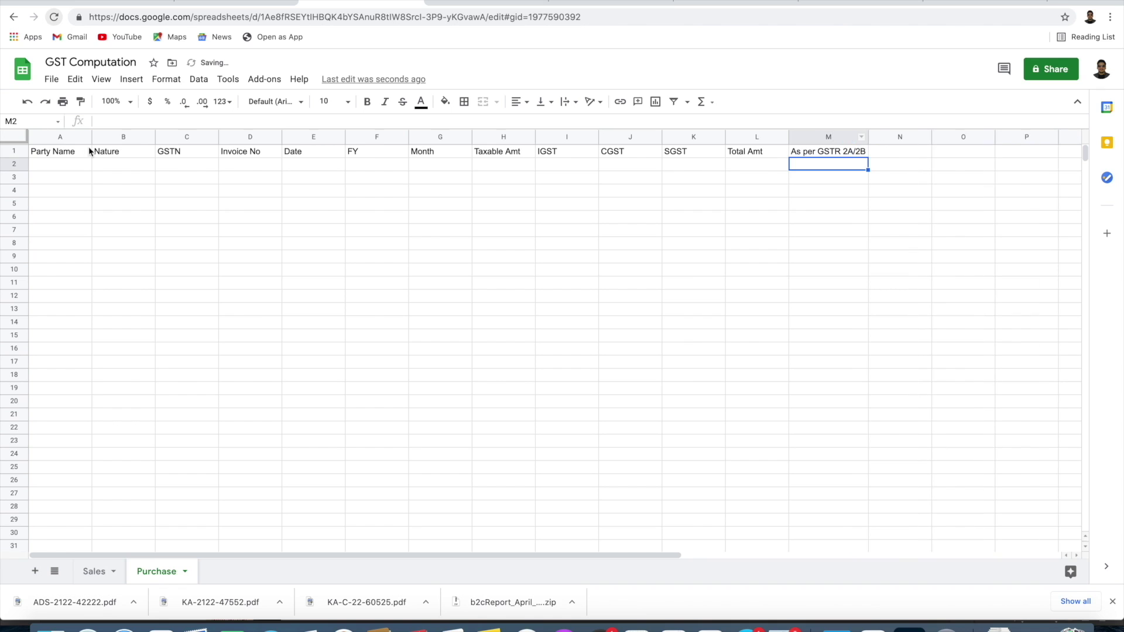
- Make the header row of the Purchase sheet bold and centre-aligned
left_click(18, 151)
left_click(367, 102)
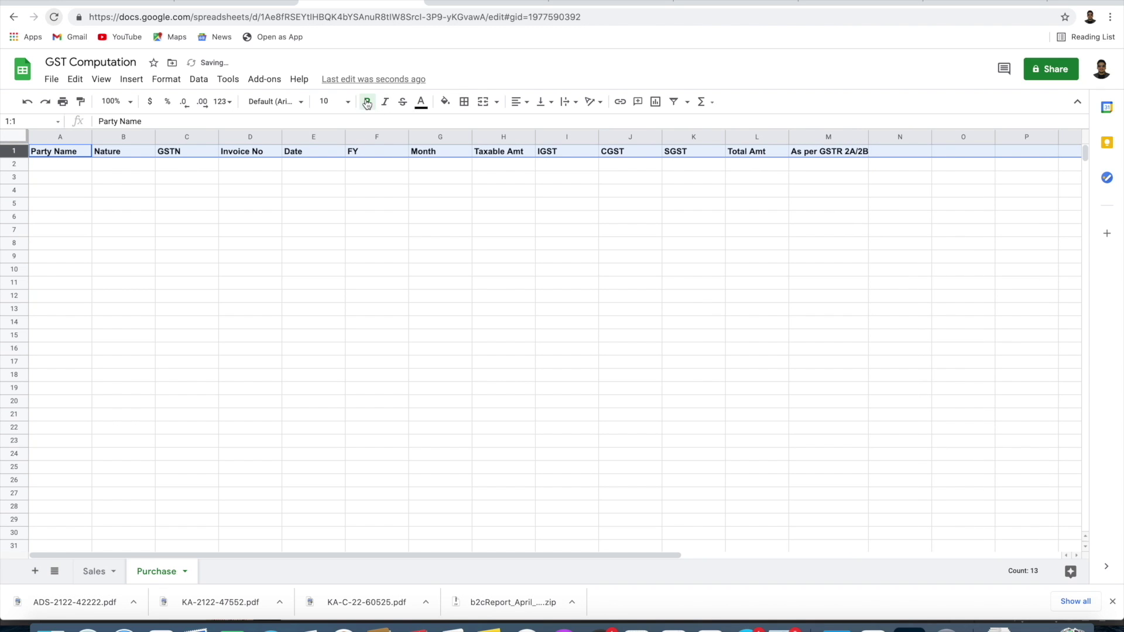
left_click(518, 102)
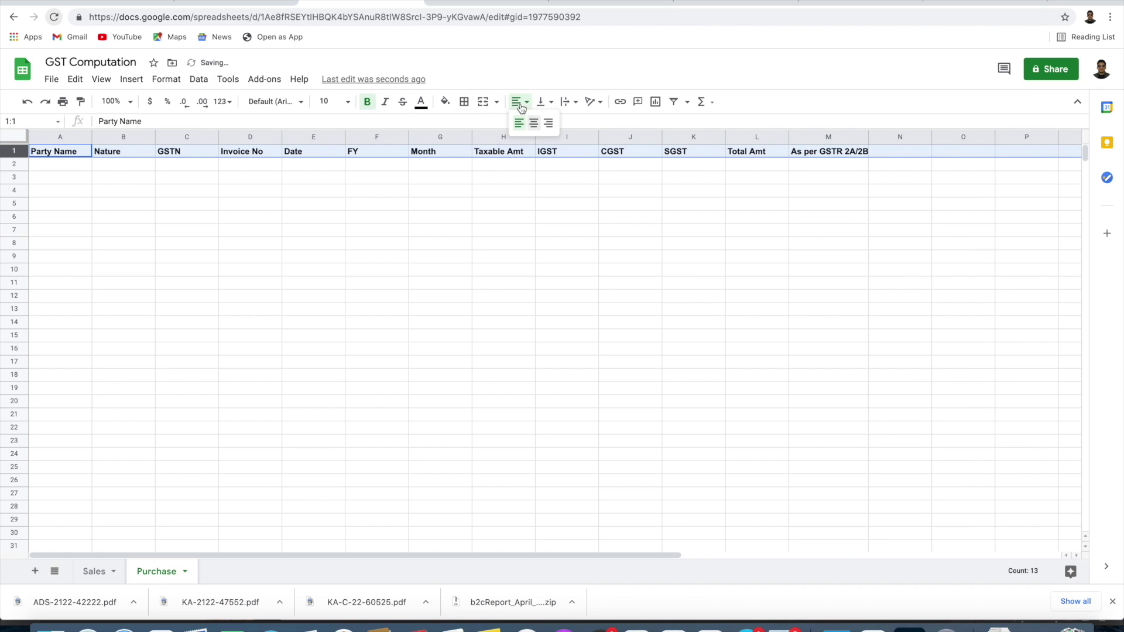
left_click(534, 124)
- Fill the Purchase sheet's header row with yellow and freeze row 1
left_click(445, 101)
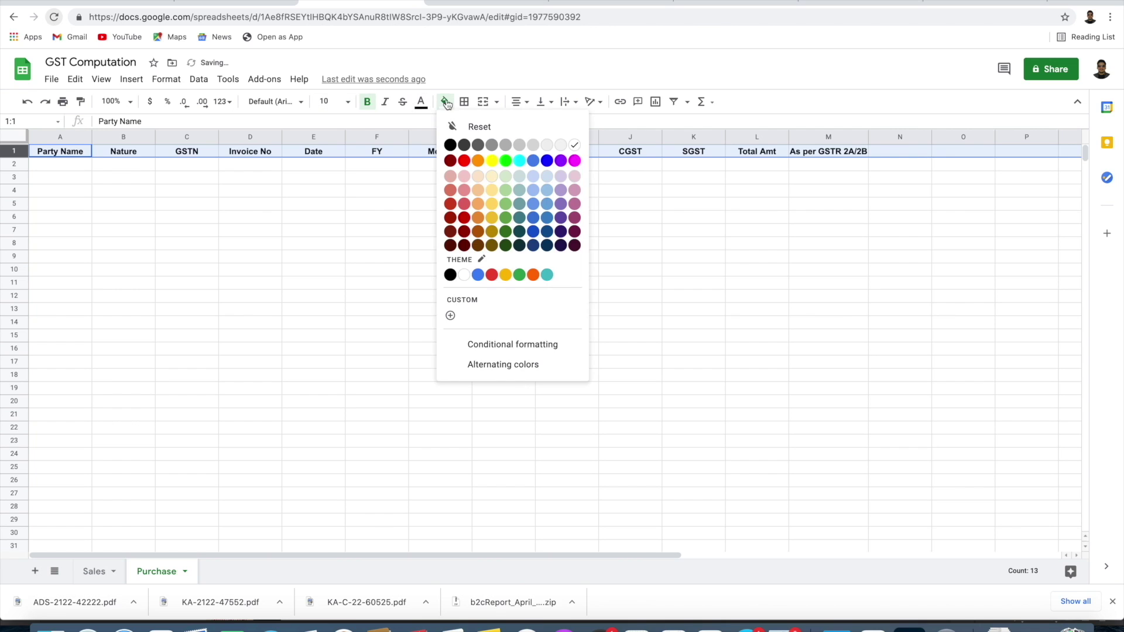
left_click(493, 160)
left_click(57, 178)
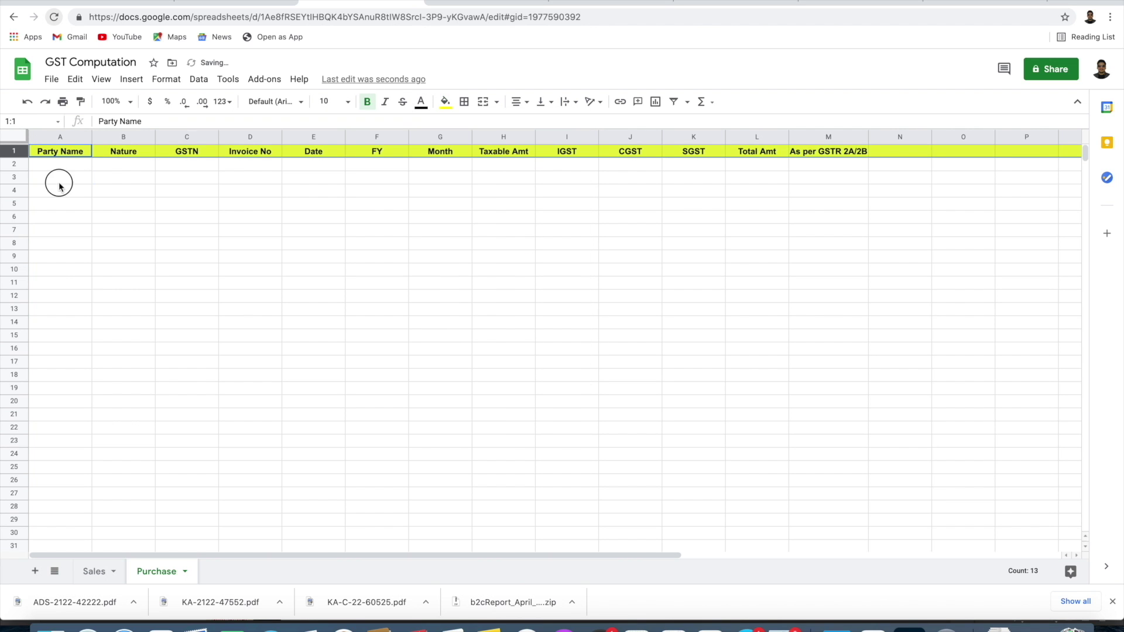
left_click_drag(13, 142, 13, 160)
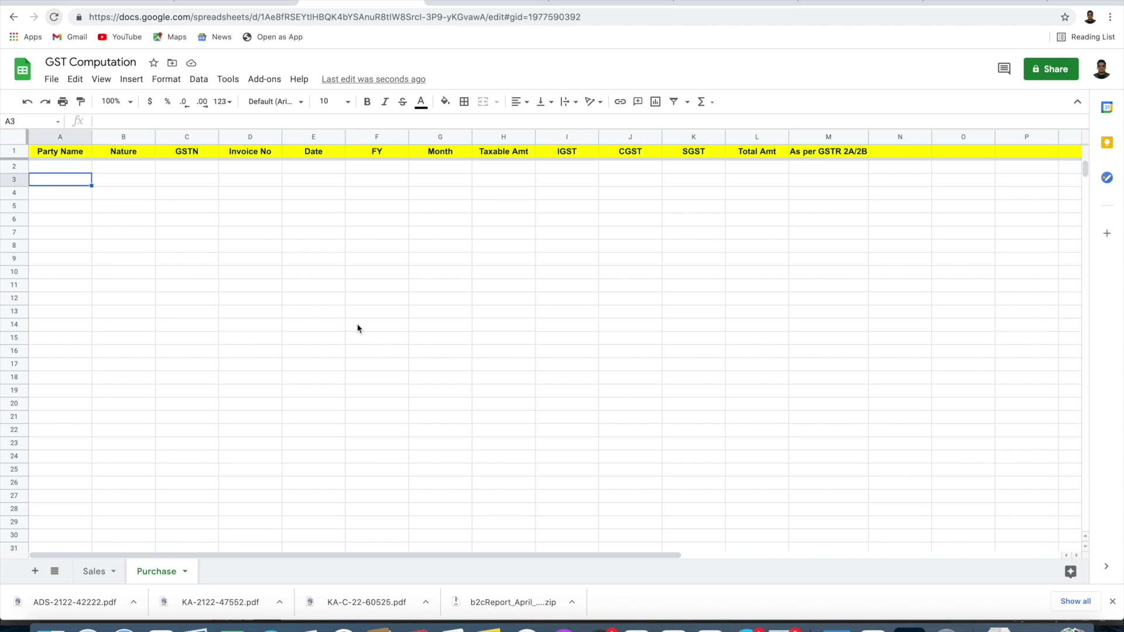
- Return to the Sales sheet and download the Tax Reports Sales Report for 2021-04-01 to 2021-04-30 from the Flipkart seller Report Centre
left_click(95, 571)
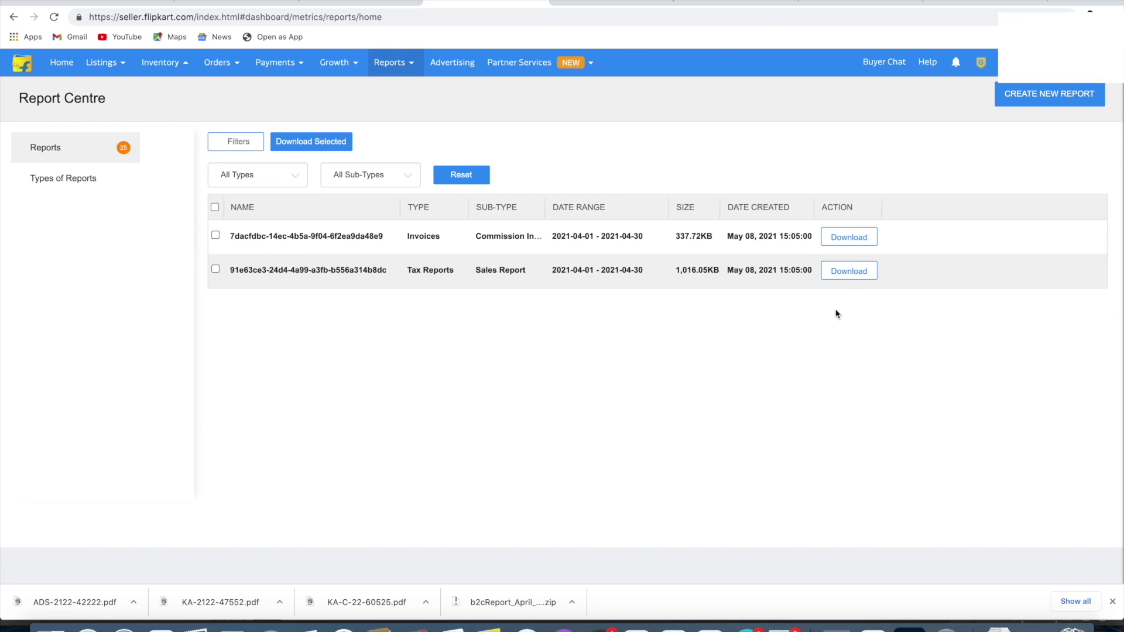
left_click(851, 272)
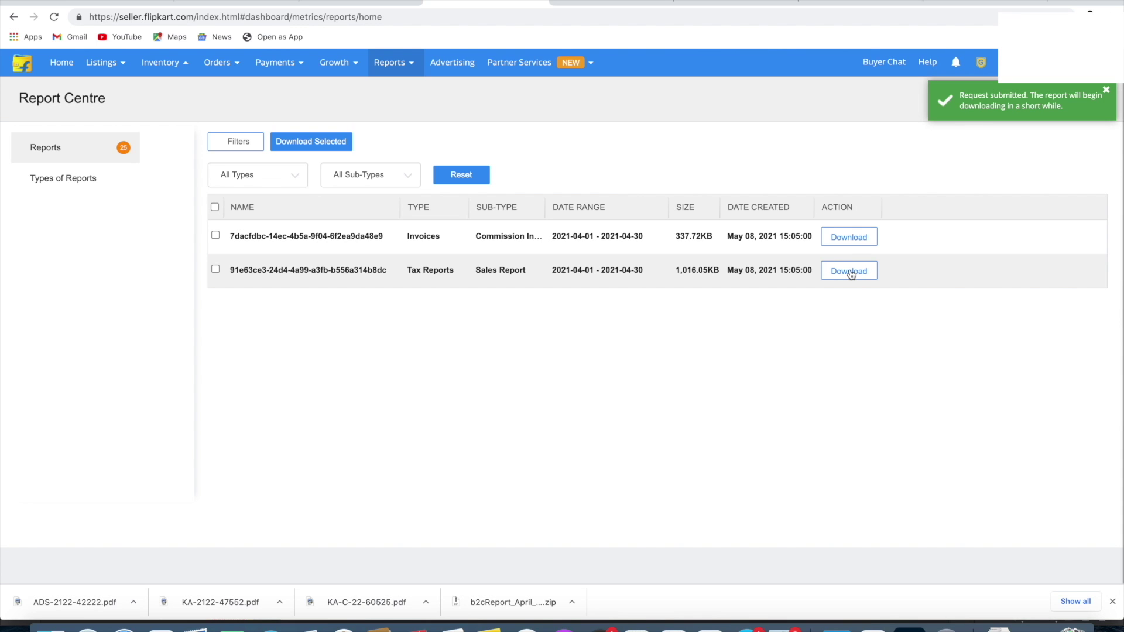
- Download the Commission Invoice report for 2021-04-01 to 2021-04-30 and show the downloaded zip in the Downloads folder
left_click(849, 239)
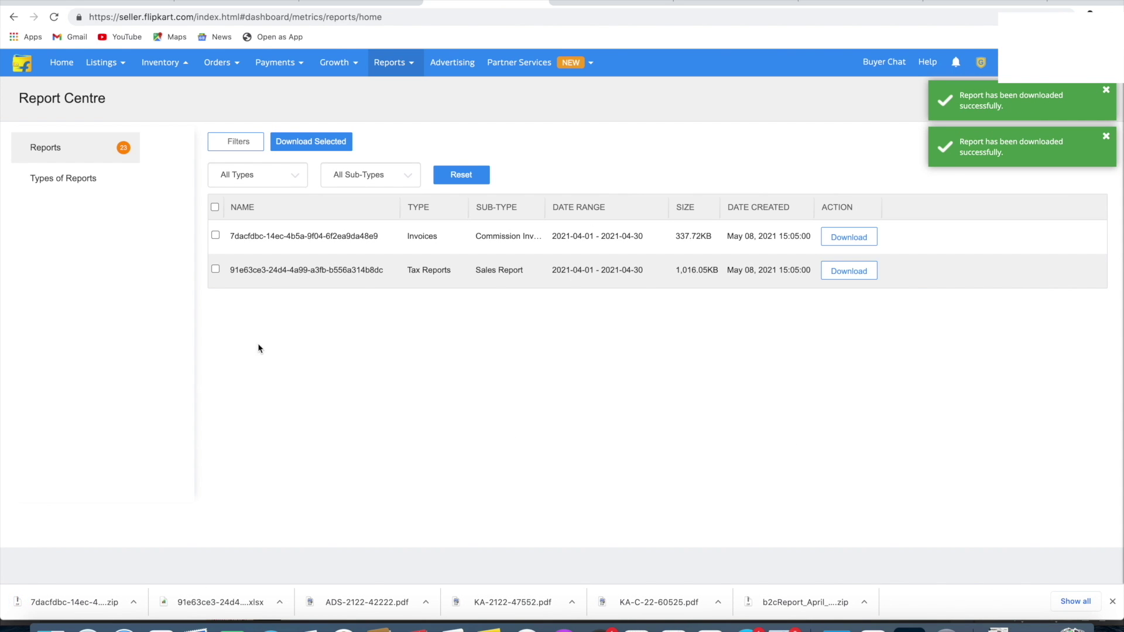
left_click(134, 602)
left_click(163, 592)
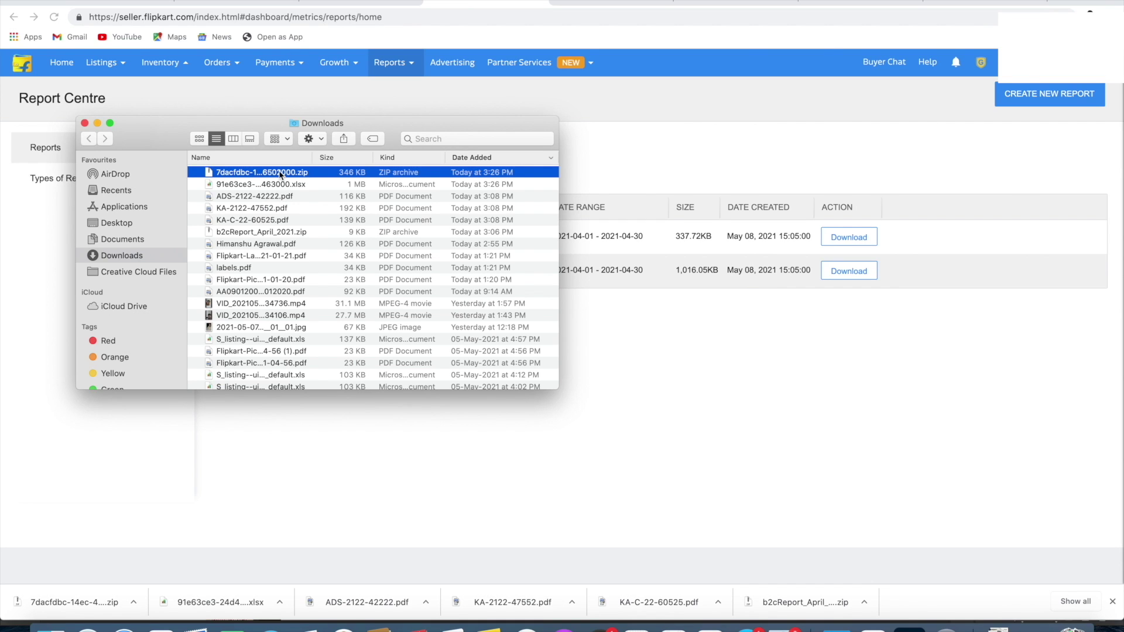
- Extract the downloaded commission invoices zip and the b2cReport_April_2021.zip archive in the Downloads folder
right_click(280, 173)
left_click(266, 178)
double_click(266, 177)
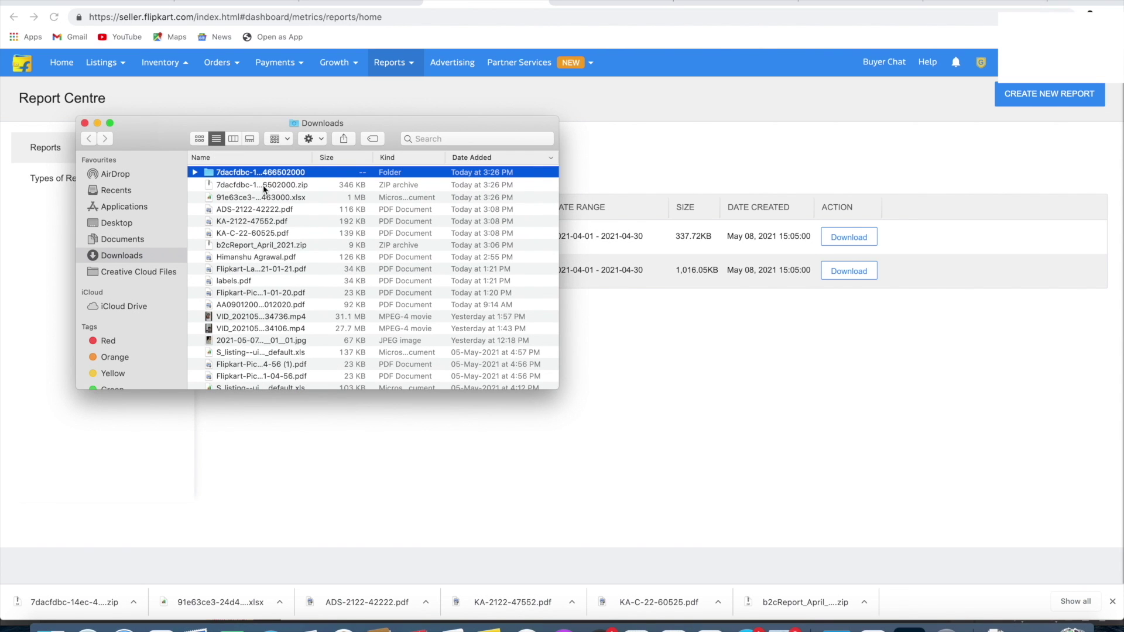
left_click(273, 247)
double_click(272, 247)
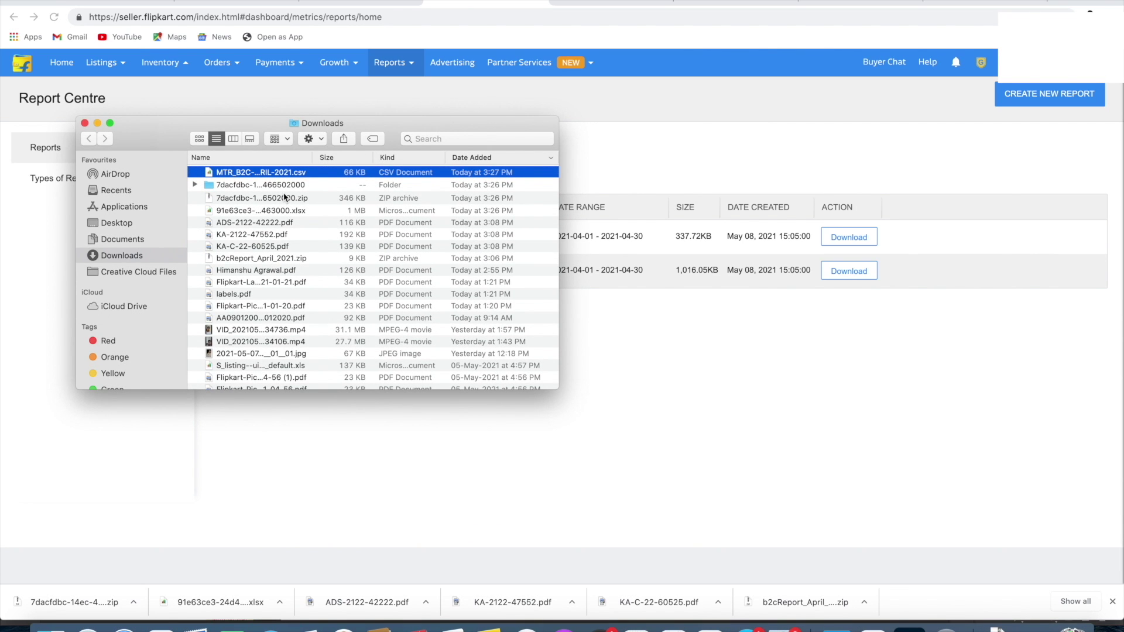
- Move the extracted commission invoices zip and b2cReport_April_2021.zip to the Bin
left_click(285, 199)
left_click(290, 261, "super")
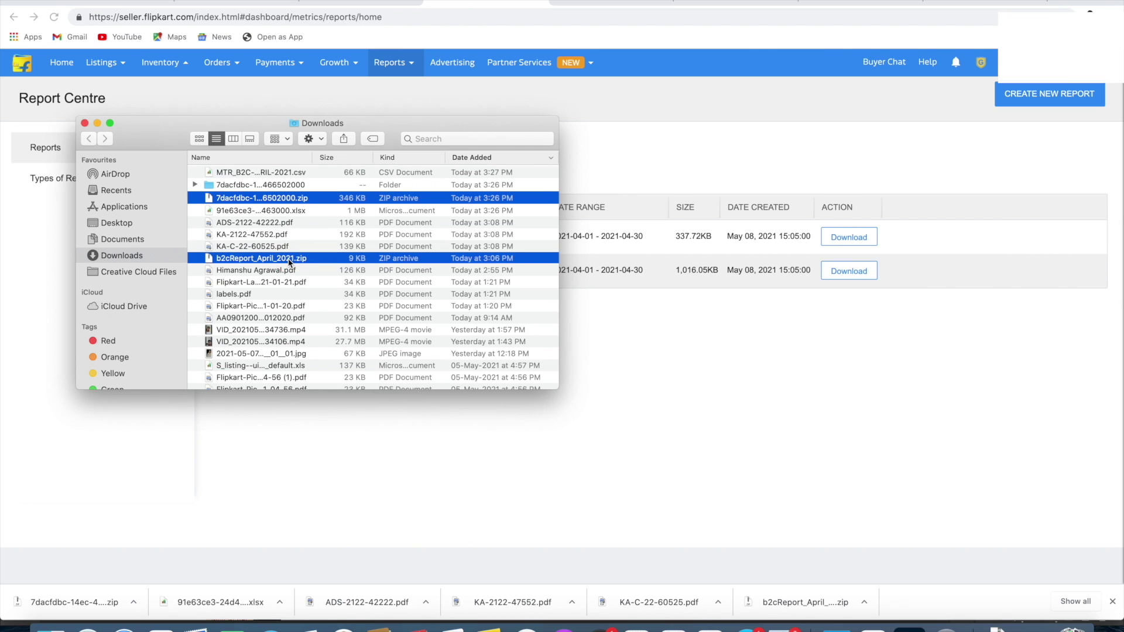
left_click(290, 199)
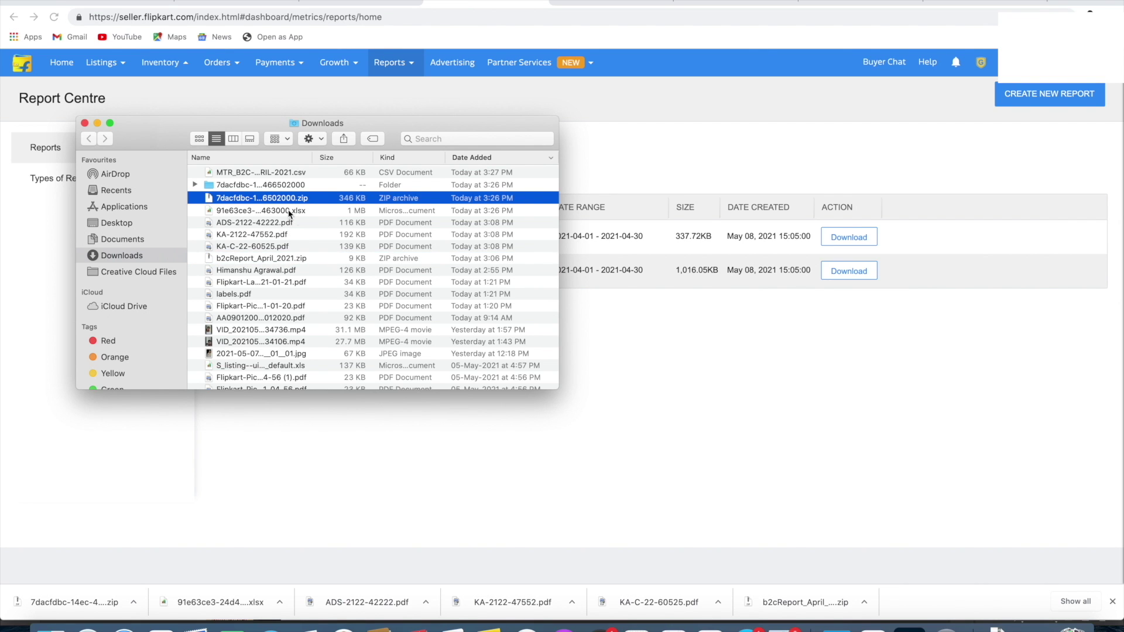
right_click(292, 199)
left_click(316, 234)
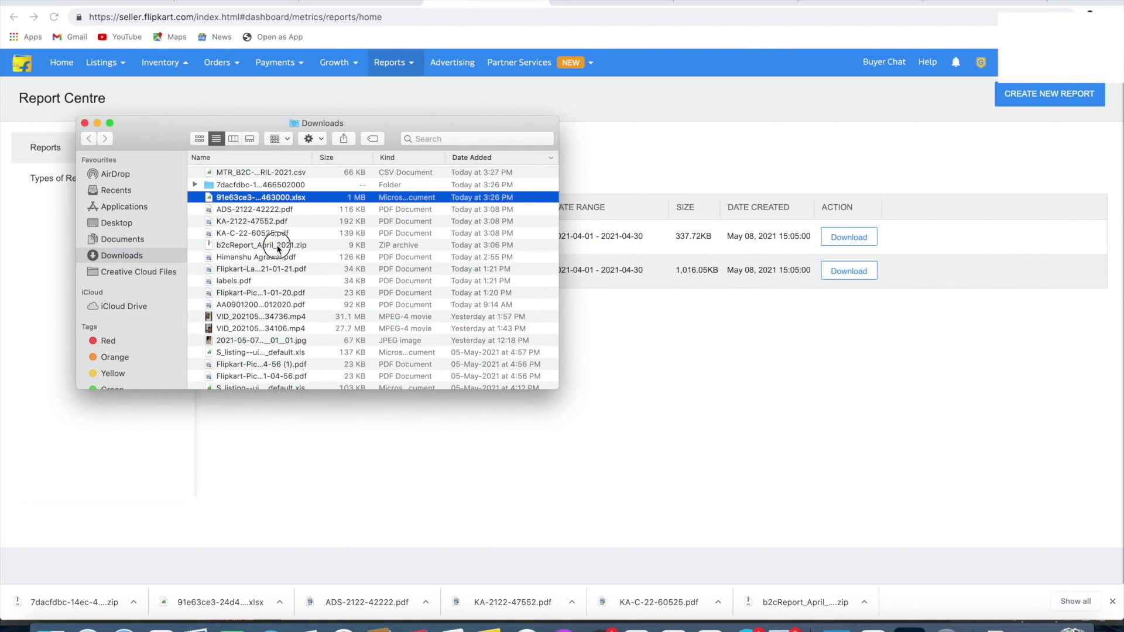
right_click(280, 244)
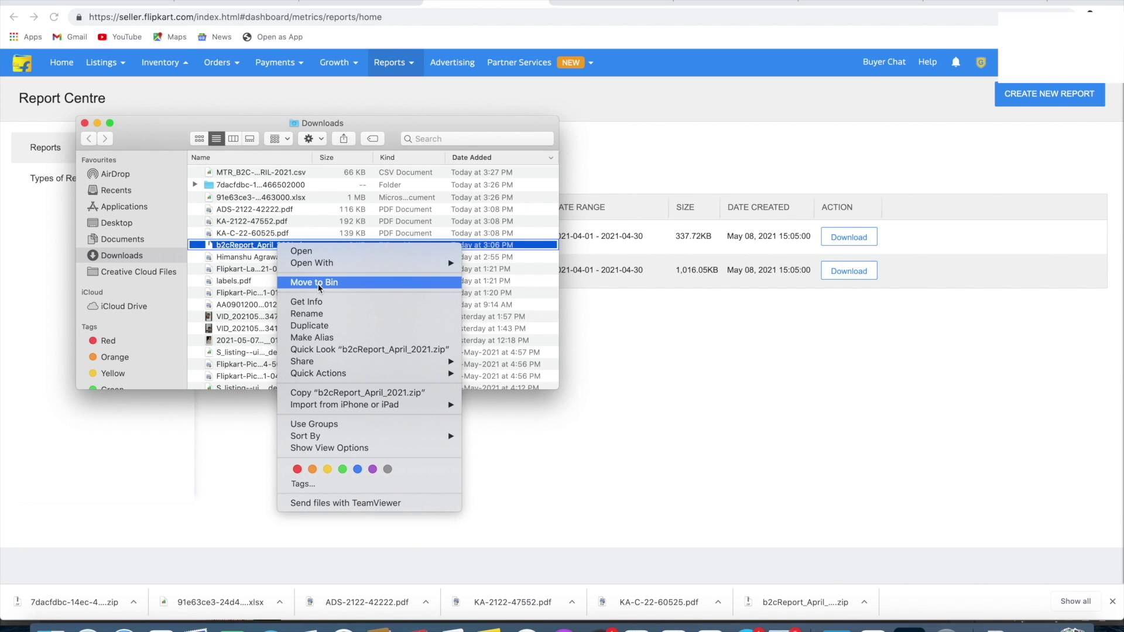
left_click(317, 282)
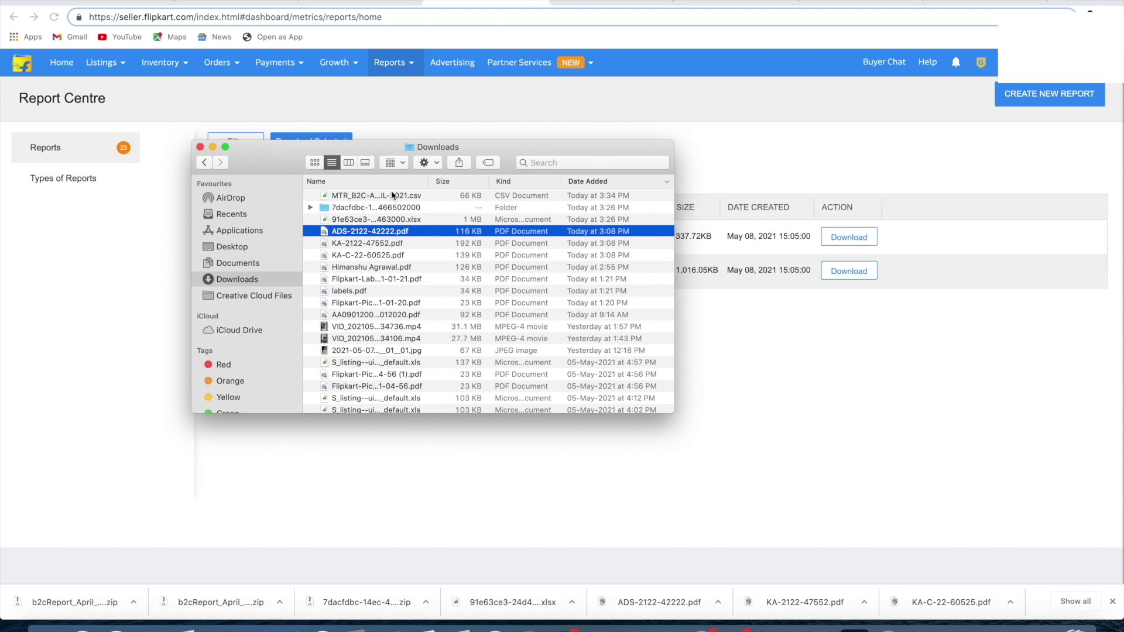
- Copy the MTR_B2C-APRIL-2021 CSV, the extracted invoices folder, the Flipkart sales report xlsx and the three ADS/KA PDFs from Downloads
left_click(391, 197)
key("shift+Down")
key("shift+Down")
key("shift+Down")
key("shift+Down")
key("shift+Down")
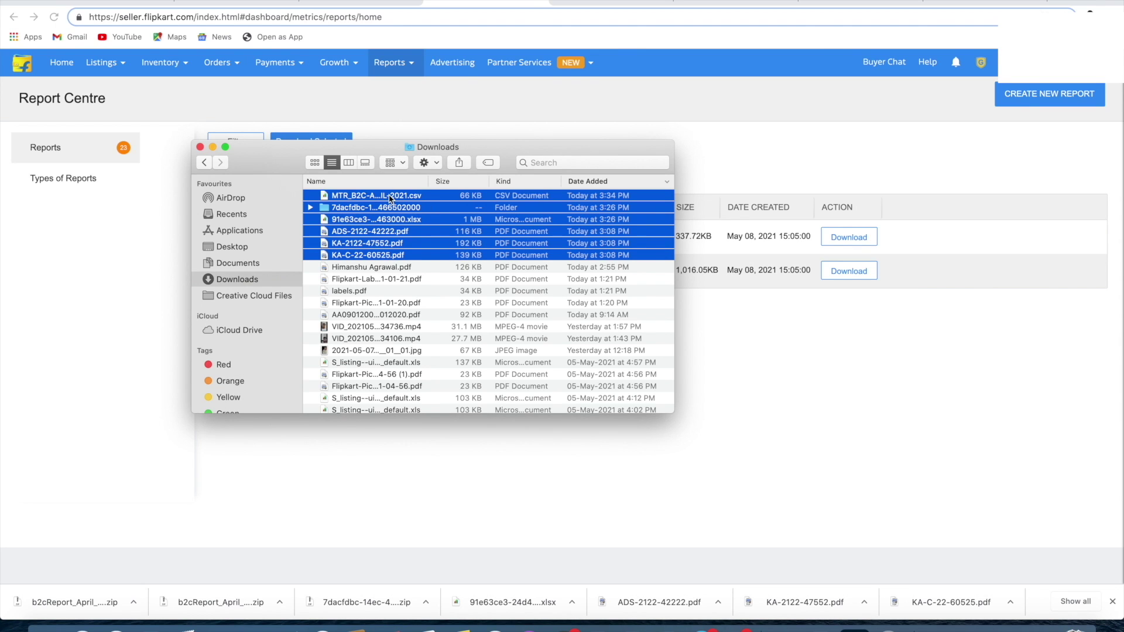
key("super+c")
- Create a new folder named April Documents on the Desktop
left_click(245, 247)
right_click(400, 265)
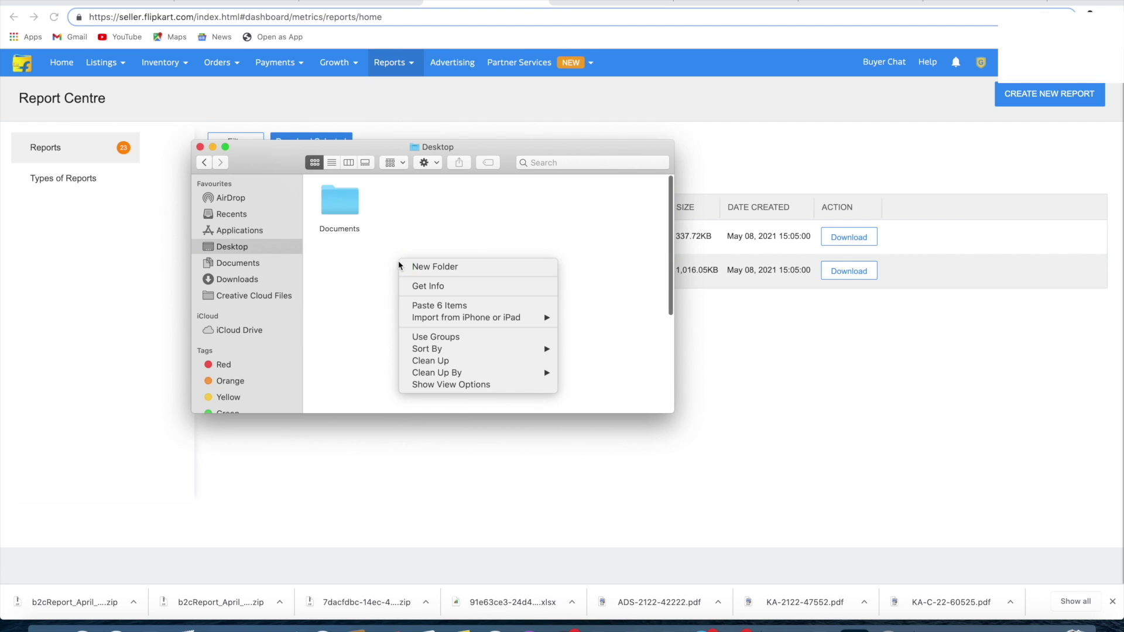
left_click(446, 268)
type("A")
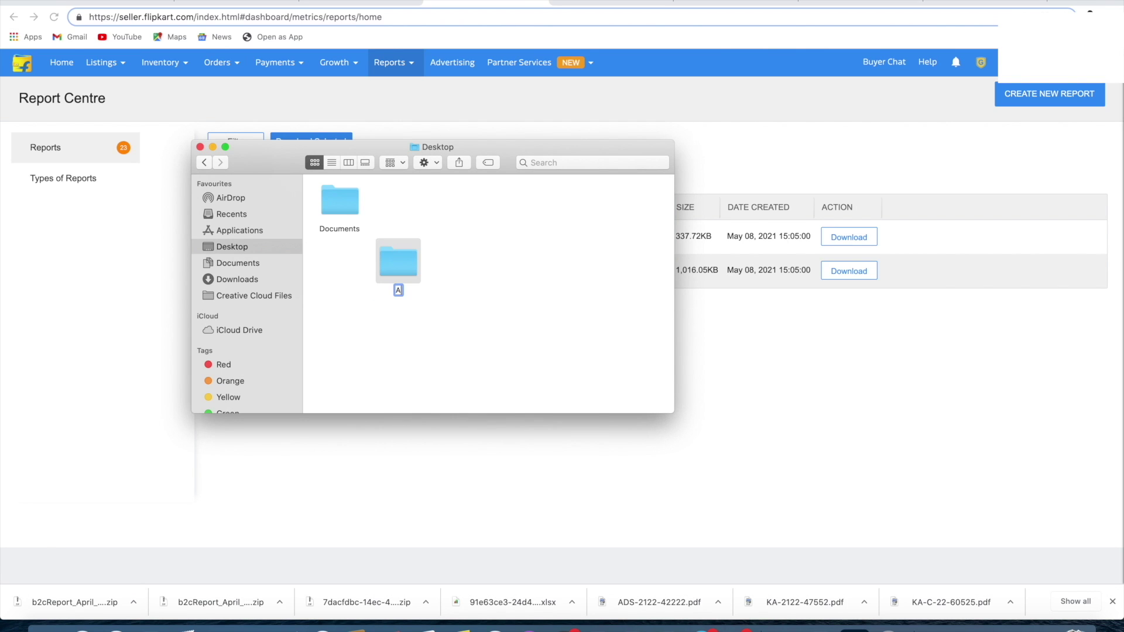
type("pril Documents")
key("Return")
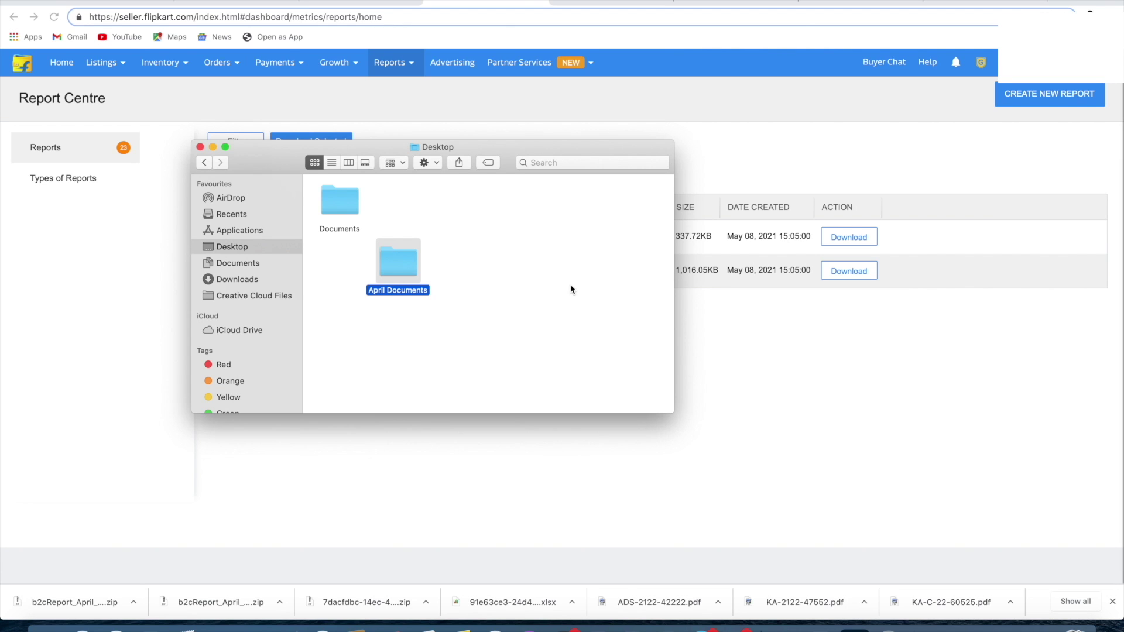
- Paste the six copied items into the April Documents folder and minimize the file window
double_click(398, 266)
right_click(398, 270)
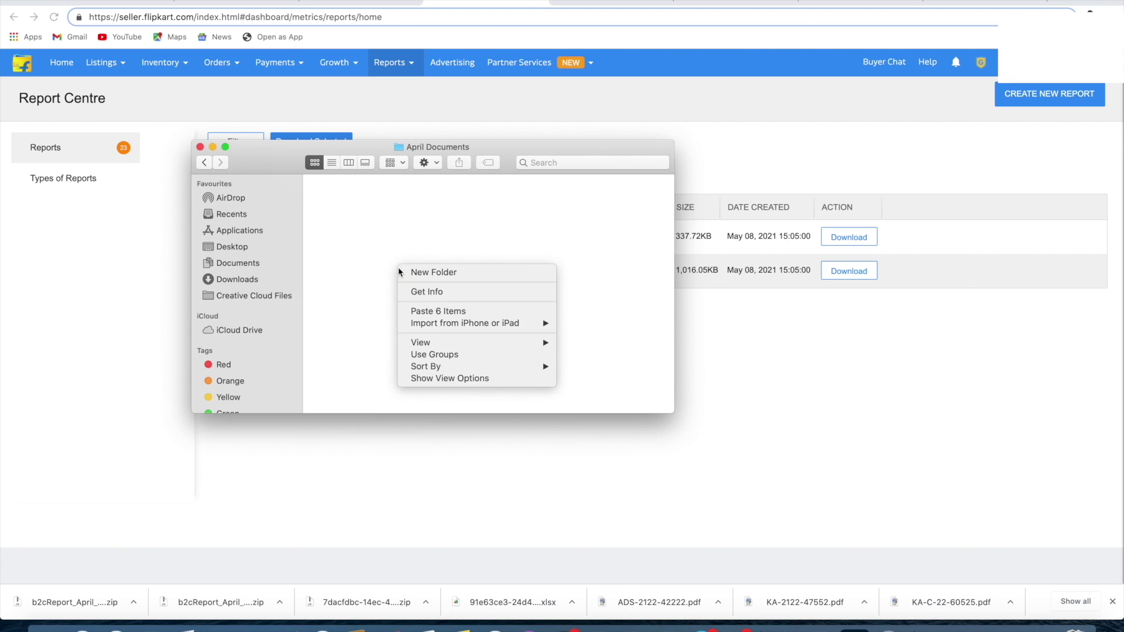
left_click(433, 311)
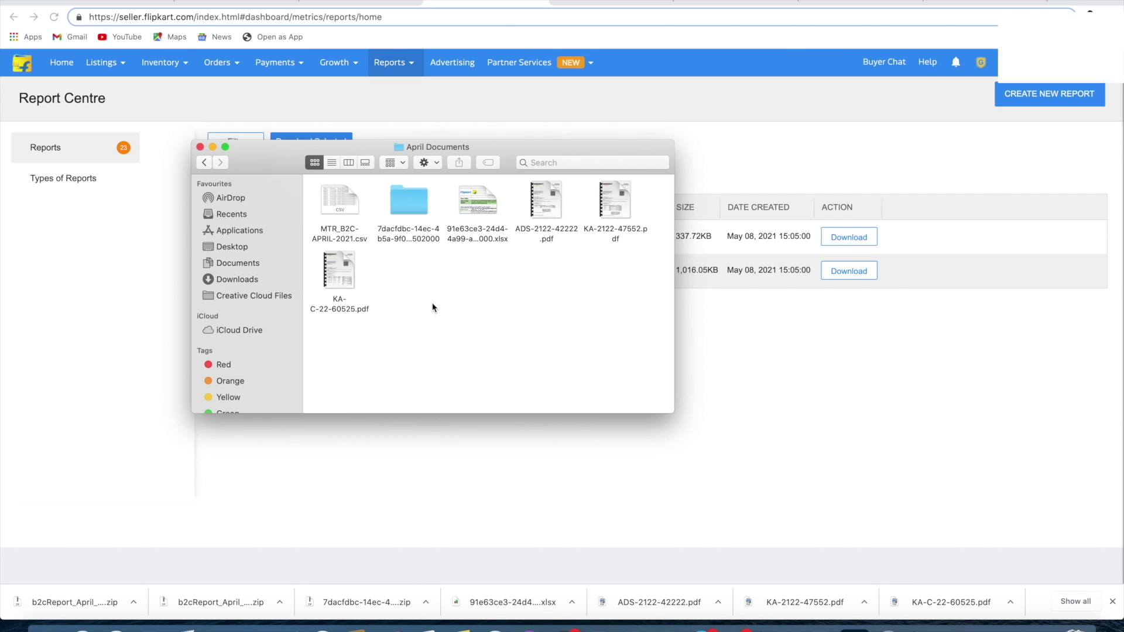
left_click(213, 147)
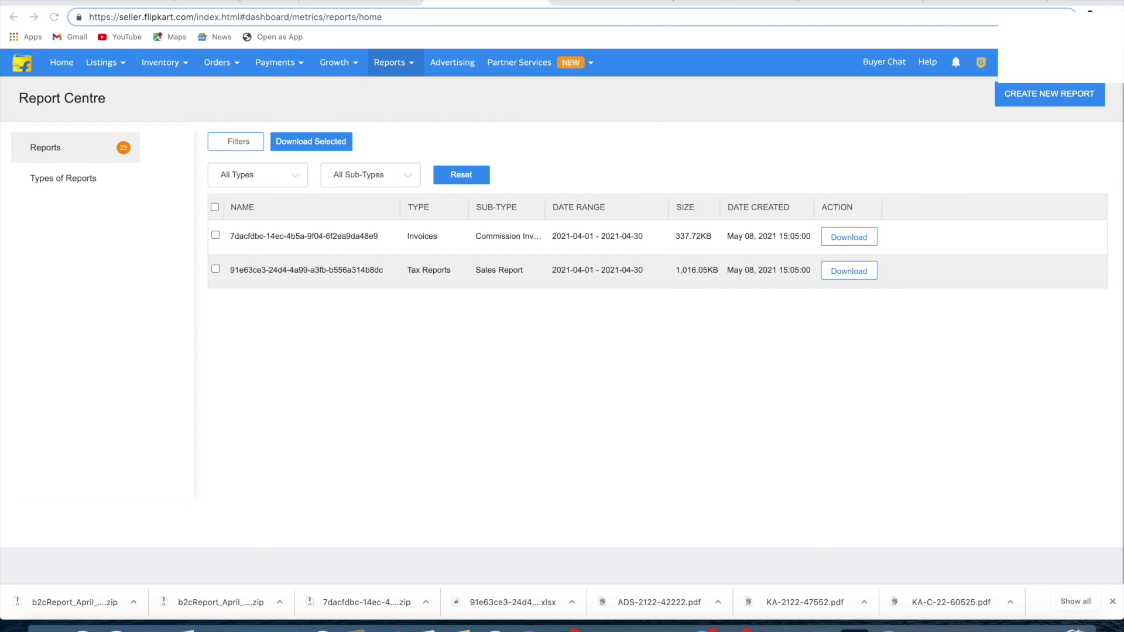
- Switch to Google Drive and upload the April Documents folder from the Desktop to My Drive
left_click(234, 3)
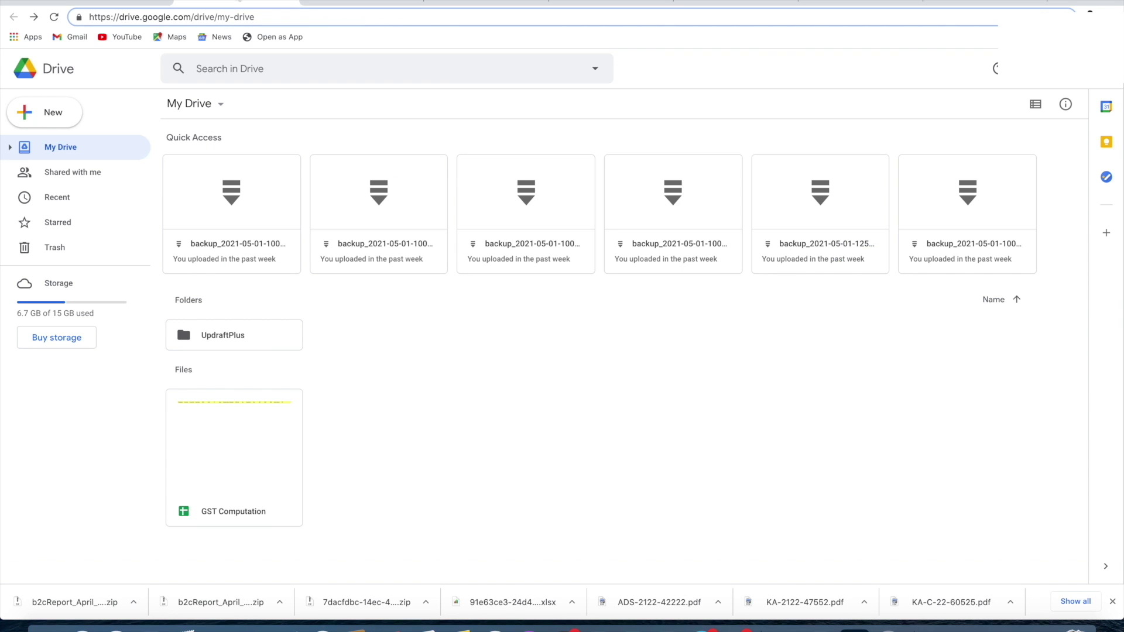
left_click(57, 124)
left_click(109, 173)
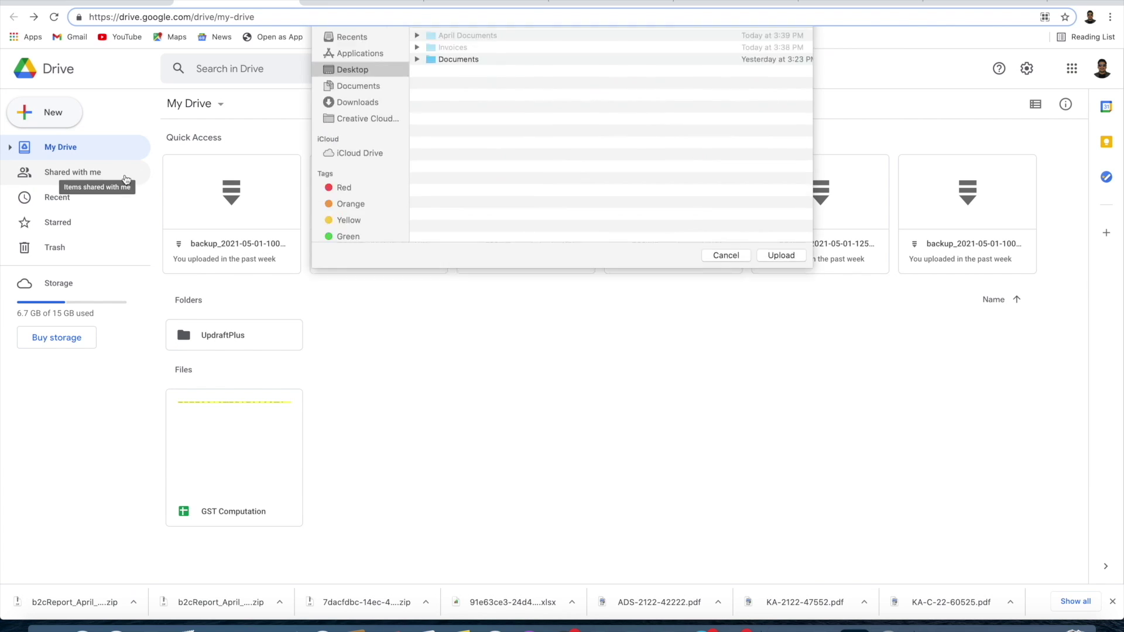
left_click(353, 109)
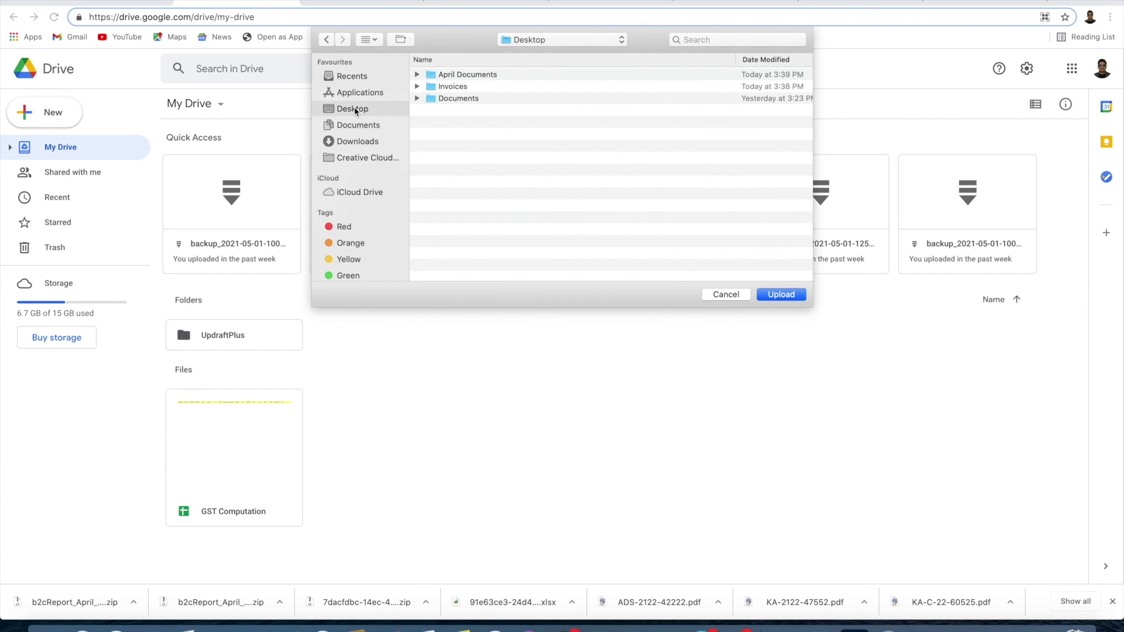
double_click(482, 78)
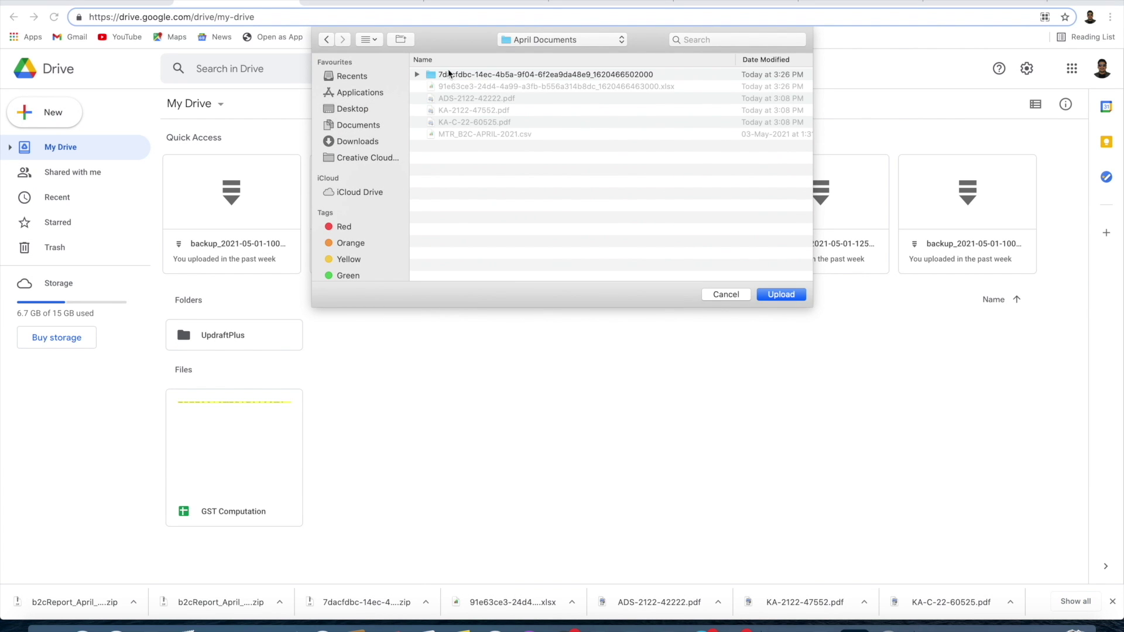
left_click(326, 39)
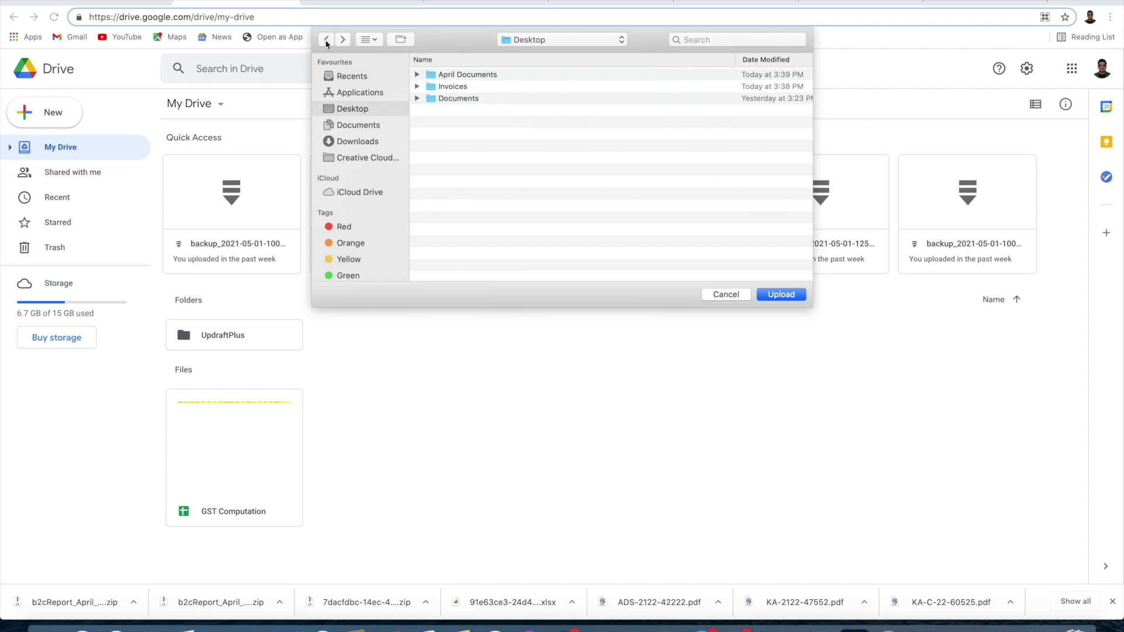
left_click(470, 77)
left_click(787, 296)
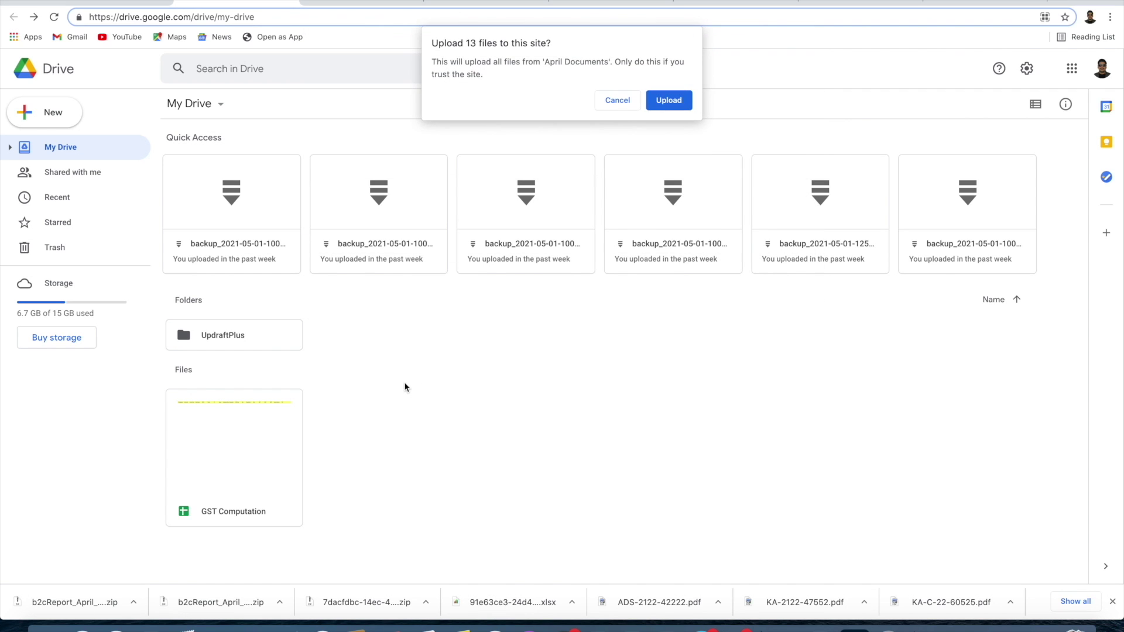
left_click(671, 99)
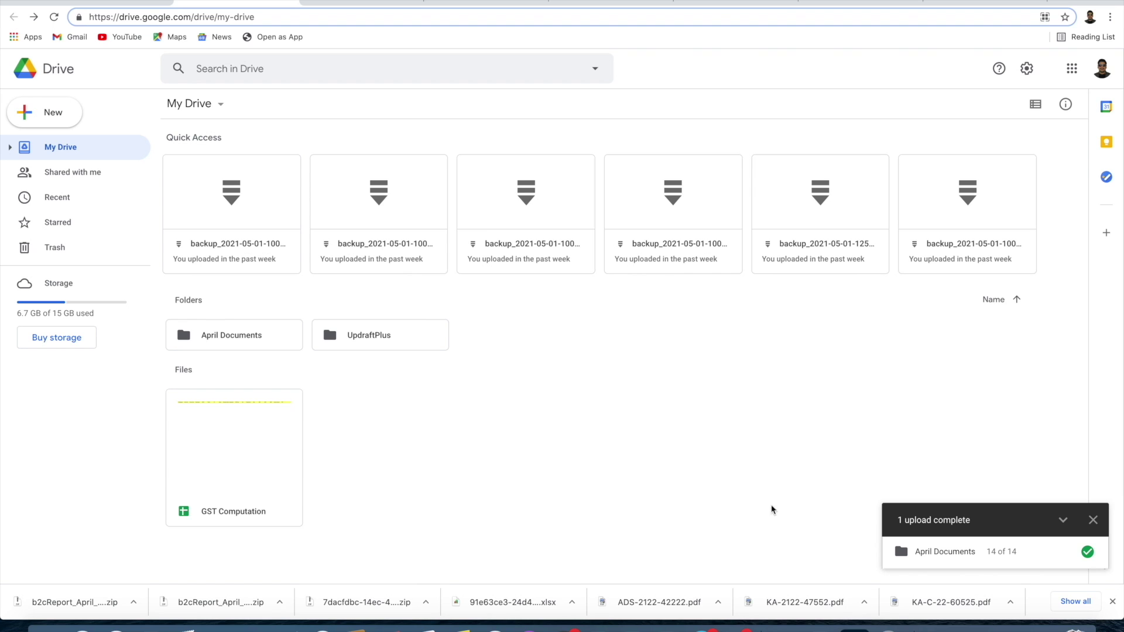
- Open the Flipkart sales report xlsx from Drive's April Documents folder, dismiss the Office Editing welcome, and show its Sales Report sheet
double_click(228, 336)
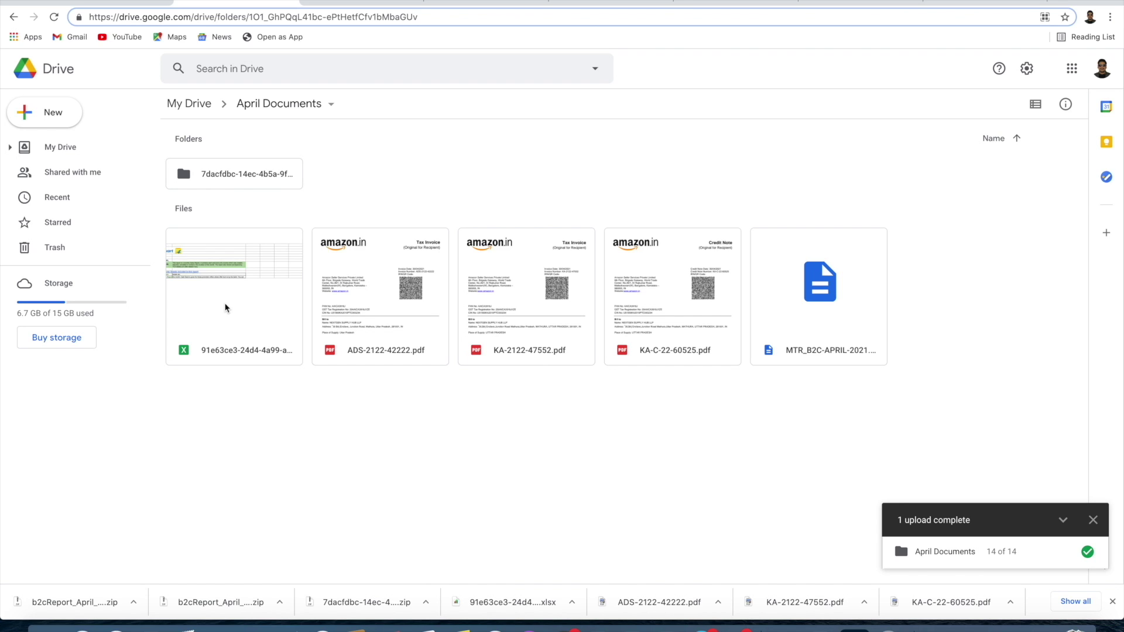
double_click(251, 304)
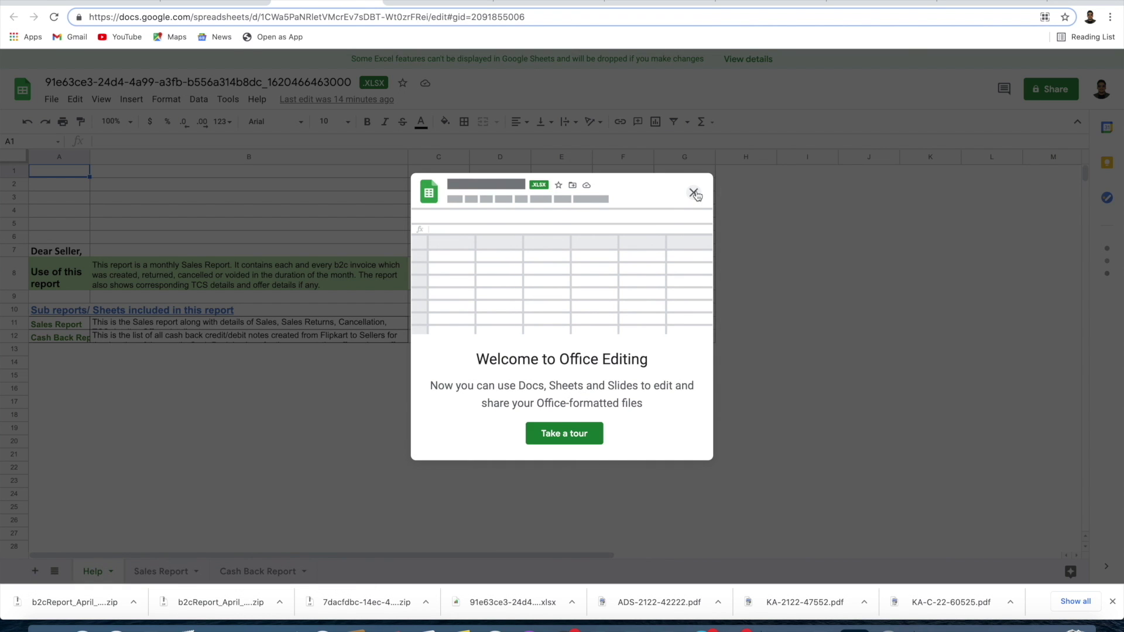
left_click(694, 193)
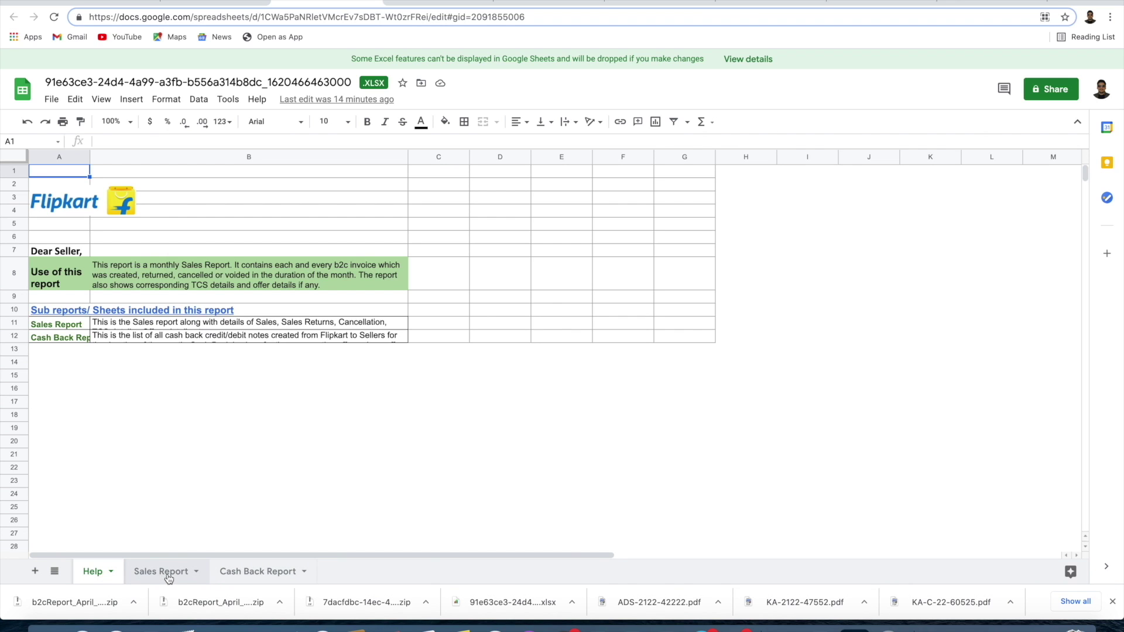
left_click(164, 576)
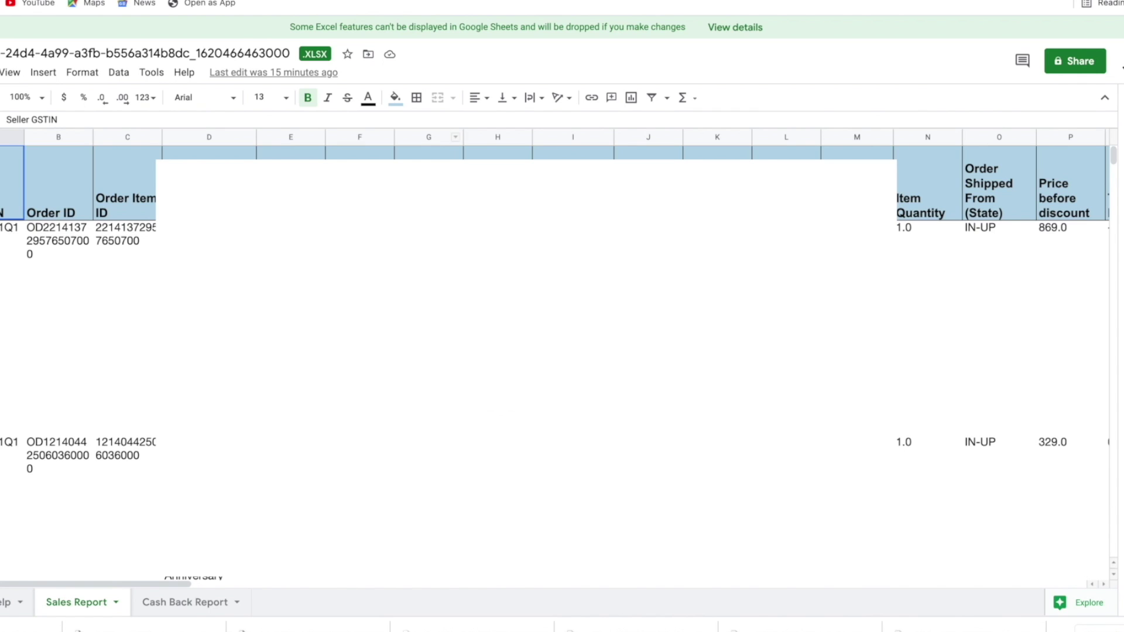
- Hide columns D to G of the Sales Report sheet, covering product title, FSN, SKU and HSN code
left_click(209, 187)
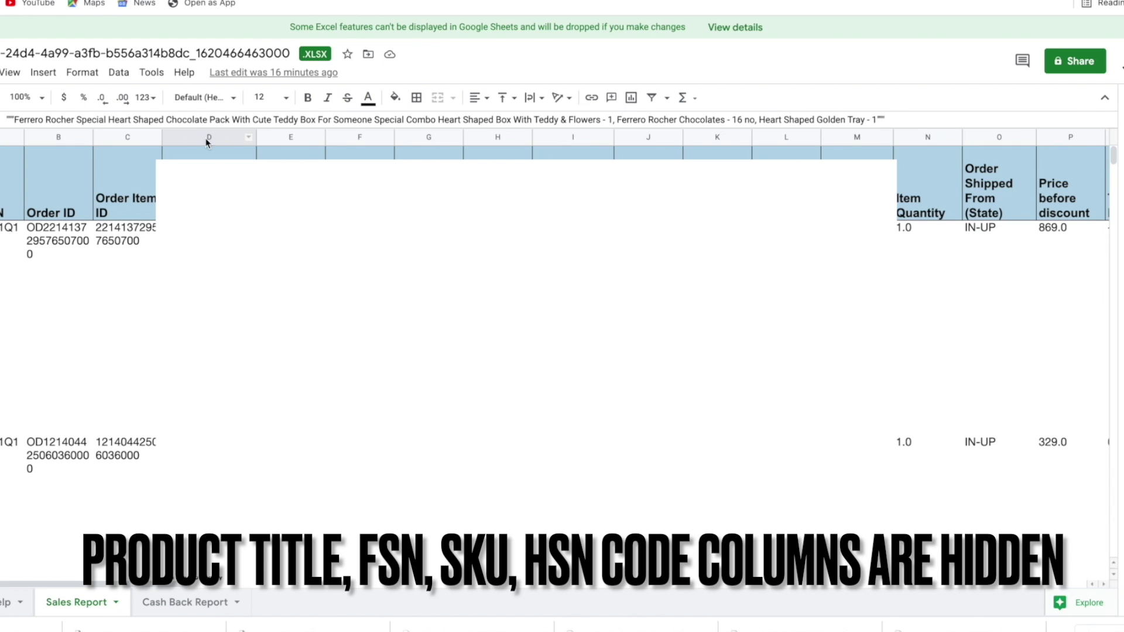
left_click_drag(209, 138, 442, 144)
right_click(325, 140)
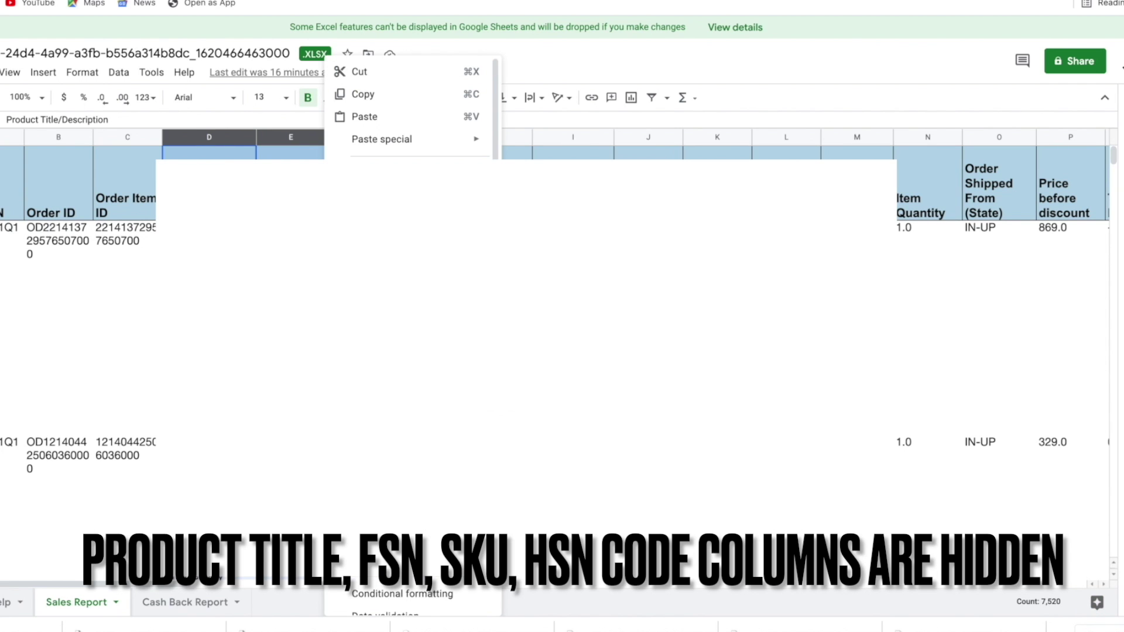
left_click(375, 278)
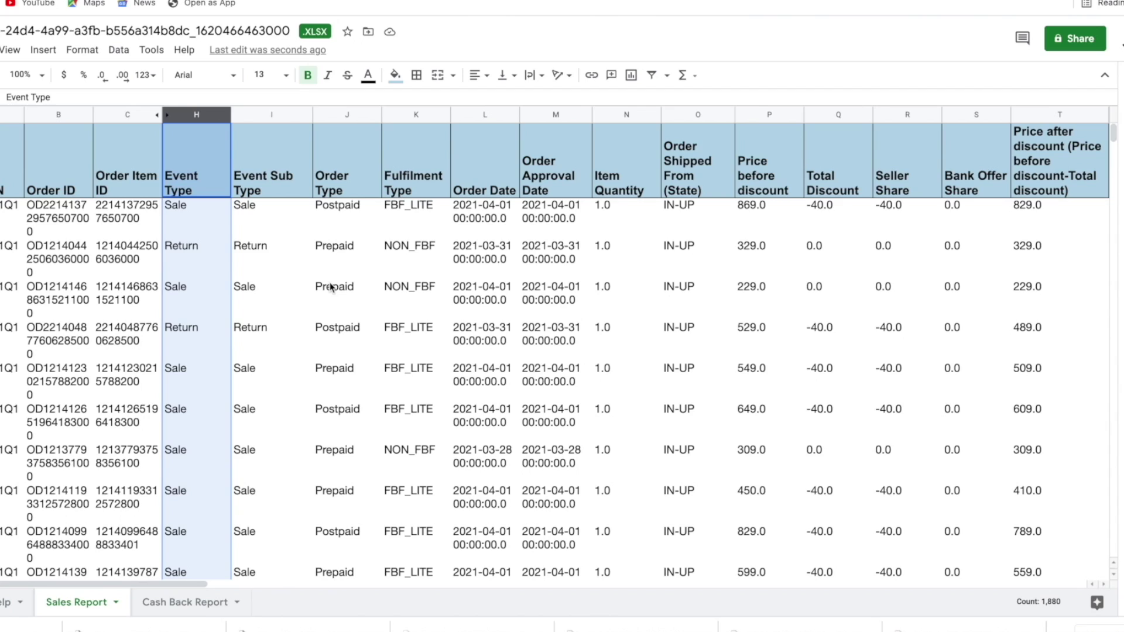
- Examine the Sales Report columns from order details and prices through GST and TCS amounts to the buyer invoice and customer state fields
scroll(547, 262, "right", 5)
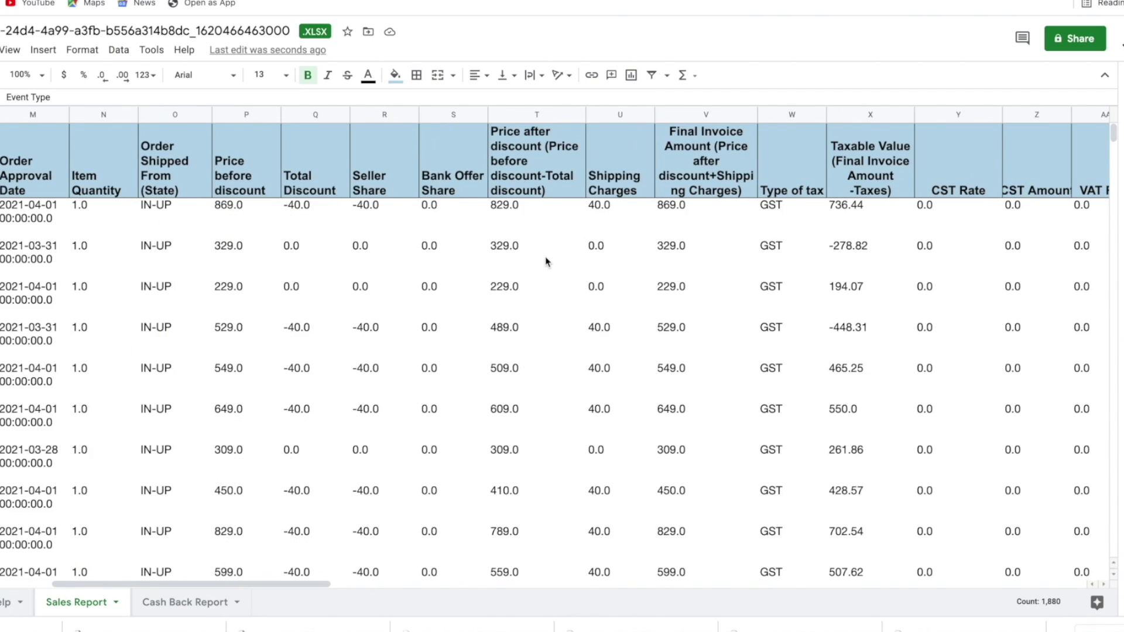
scroll(498, 260, "left", 5)
scroll(281, 255, "right", 7)
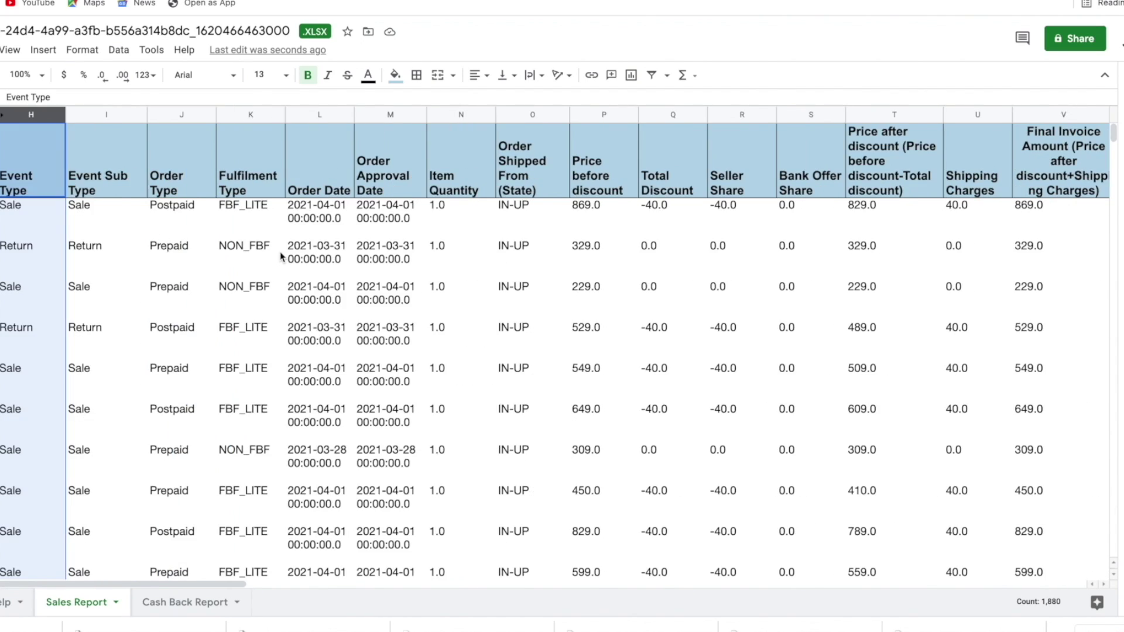
scroll(281, 256, "right", 8)
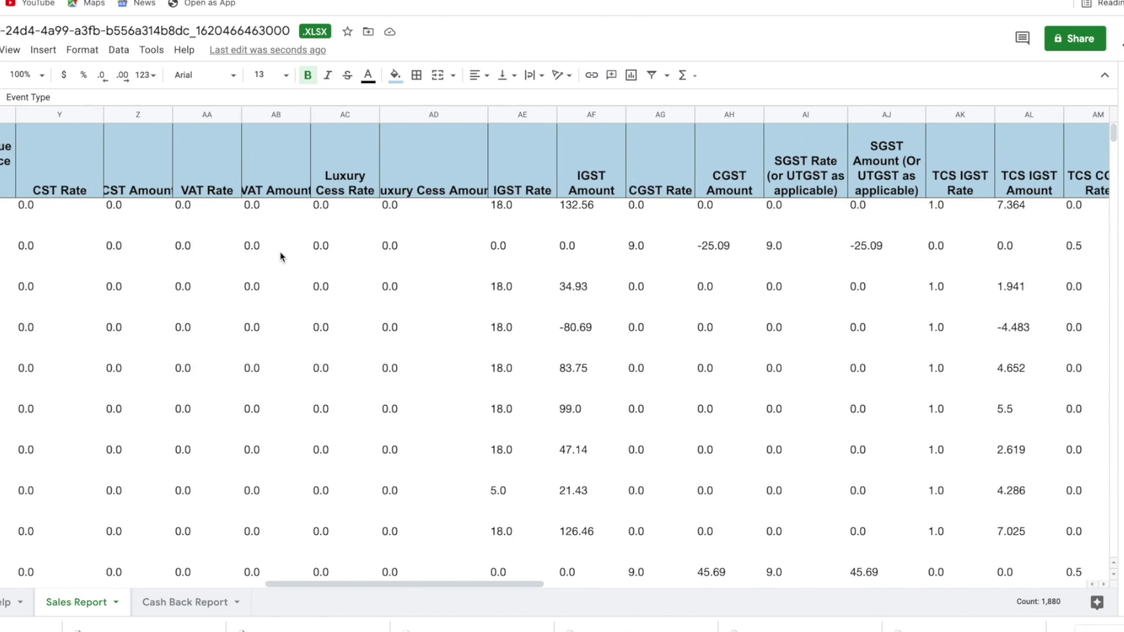
scroll(281, 255, "right", 6)
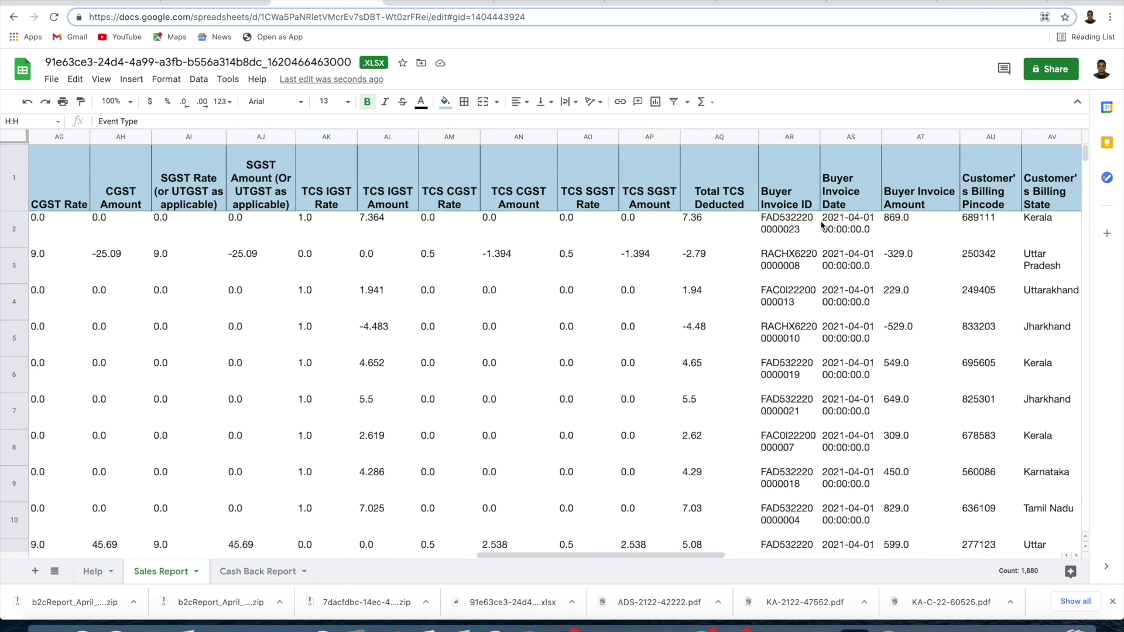
scroll(815, 213, "right", 2)
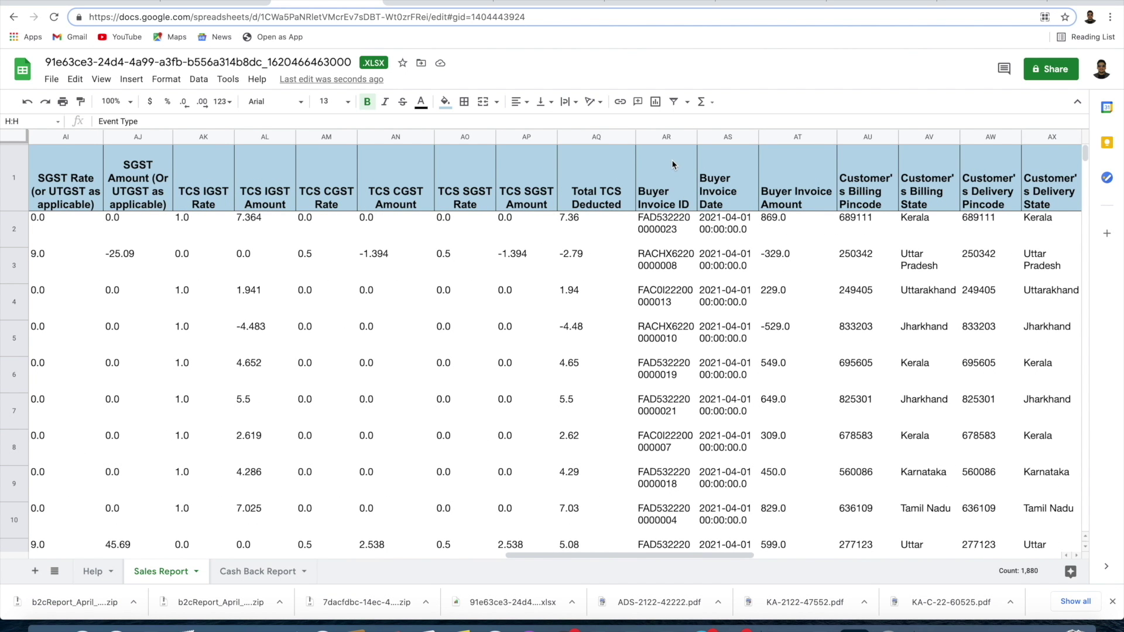
- Copy all Buyer Invoice IDs from the Sales Report into GST Computation's Invoice No column as values only, and fit the column width
left_click(663, 136)
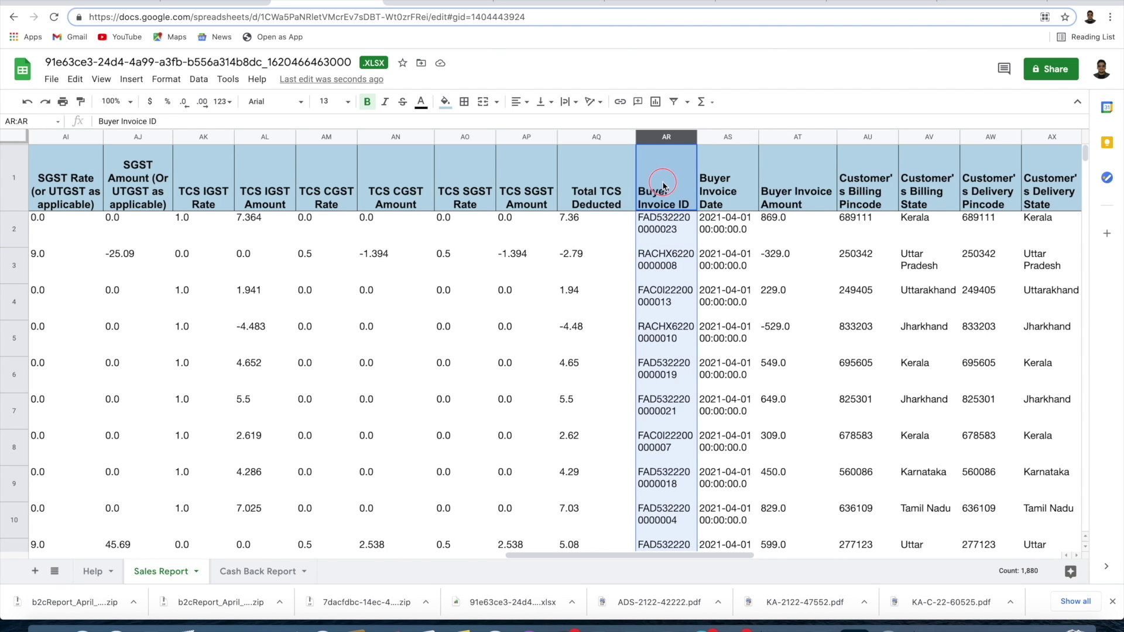
left_click(661, 225)
key("ctrl+shift+Down")
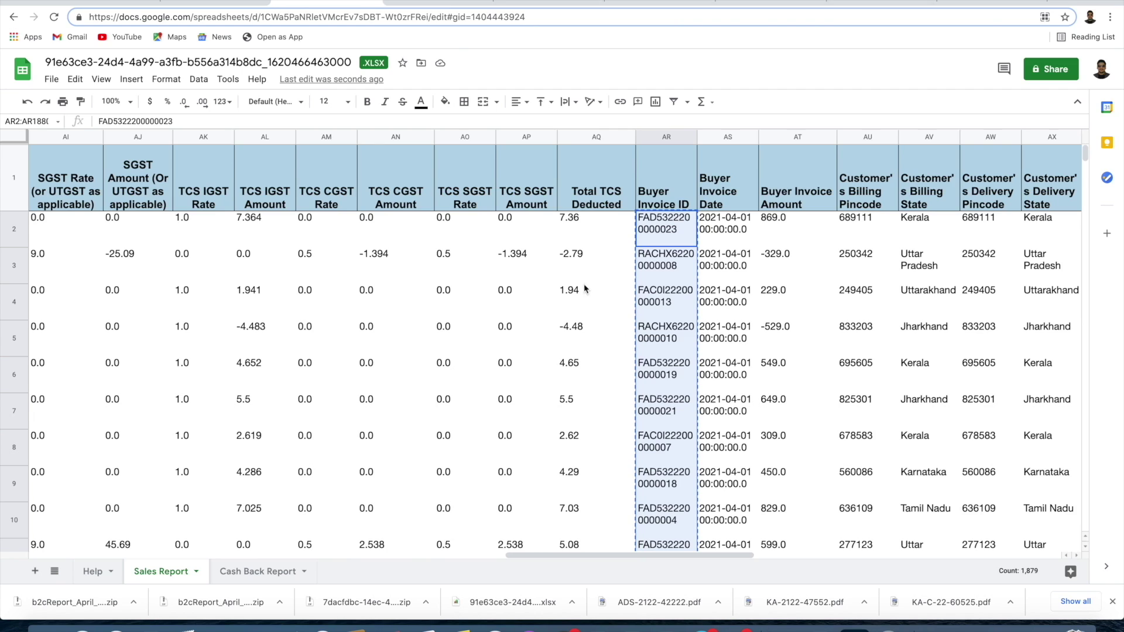
left_click(440, 4)
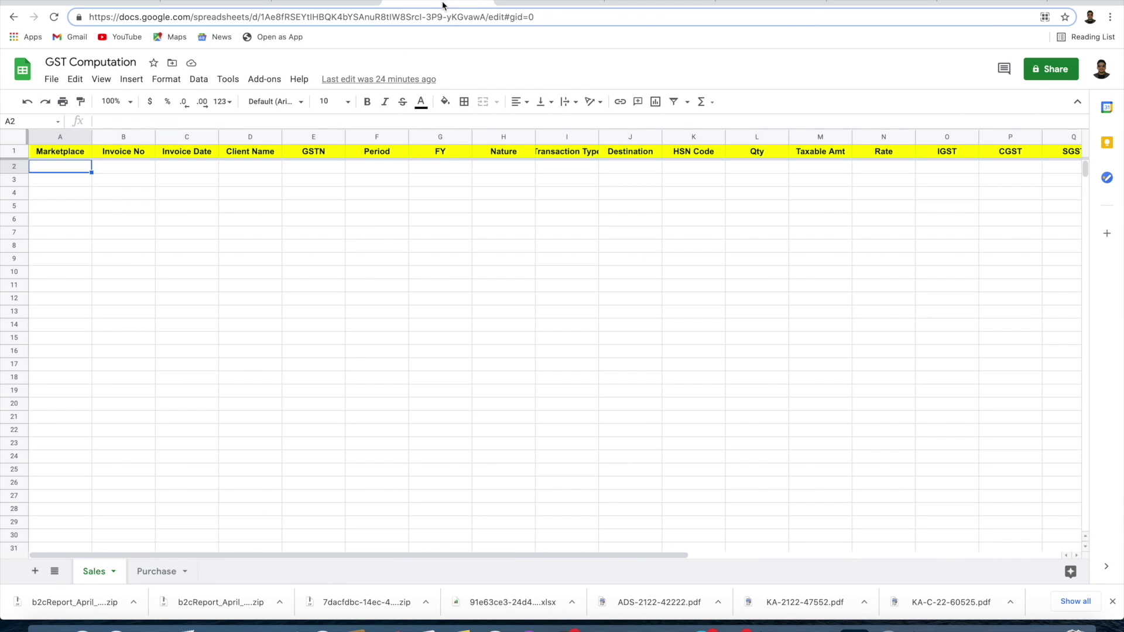
right_click(123, 170)
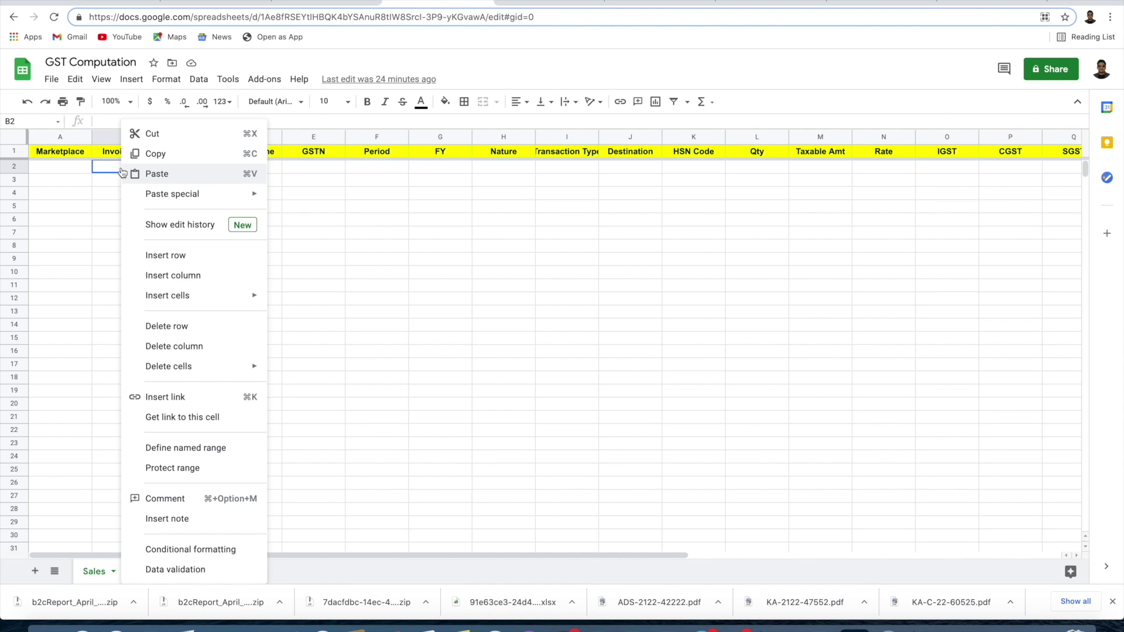
mouse_move(246, 193)
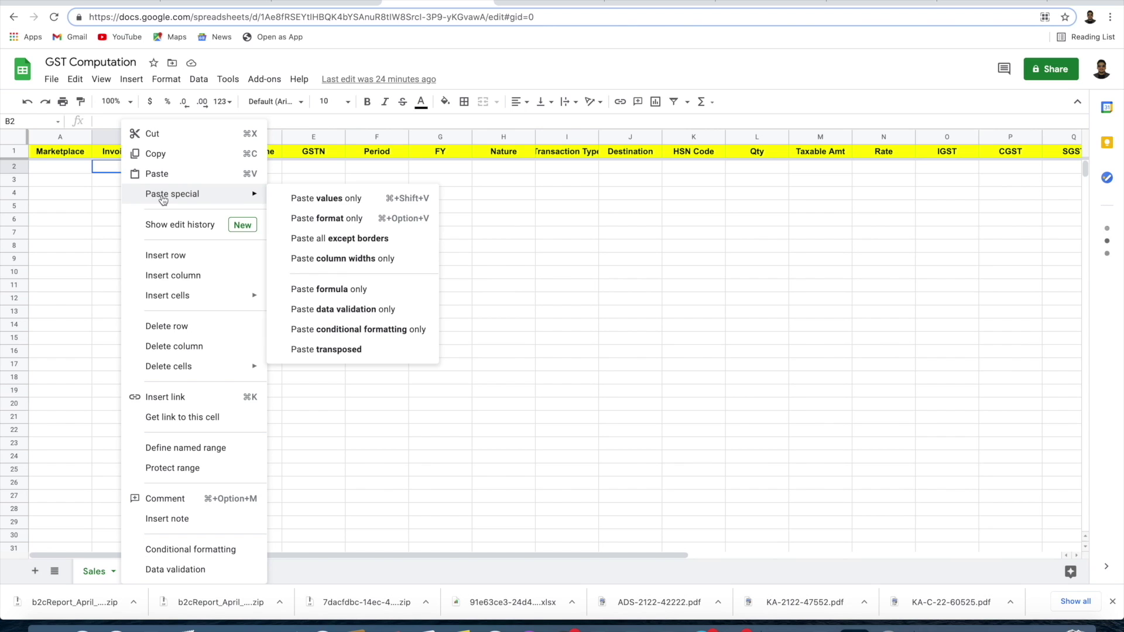
left_click(334, 199)
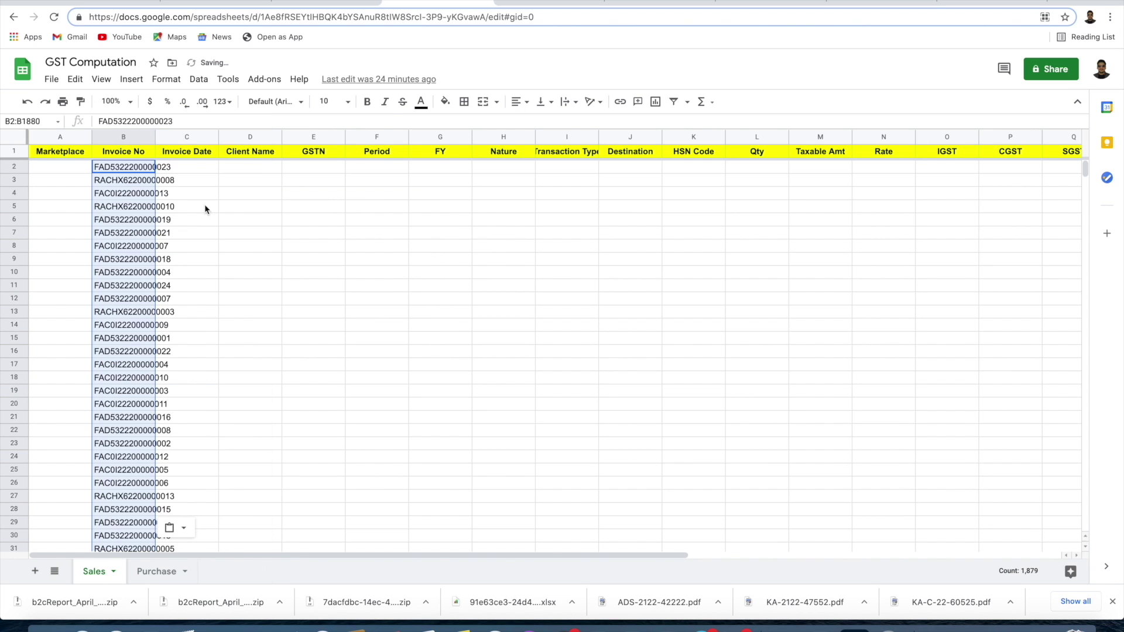
double_click(155, 137)
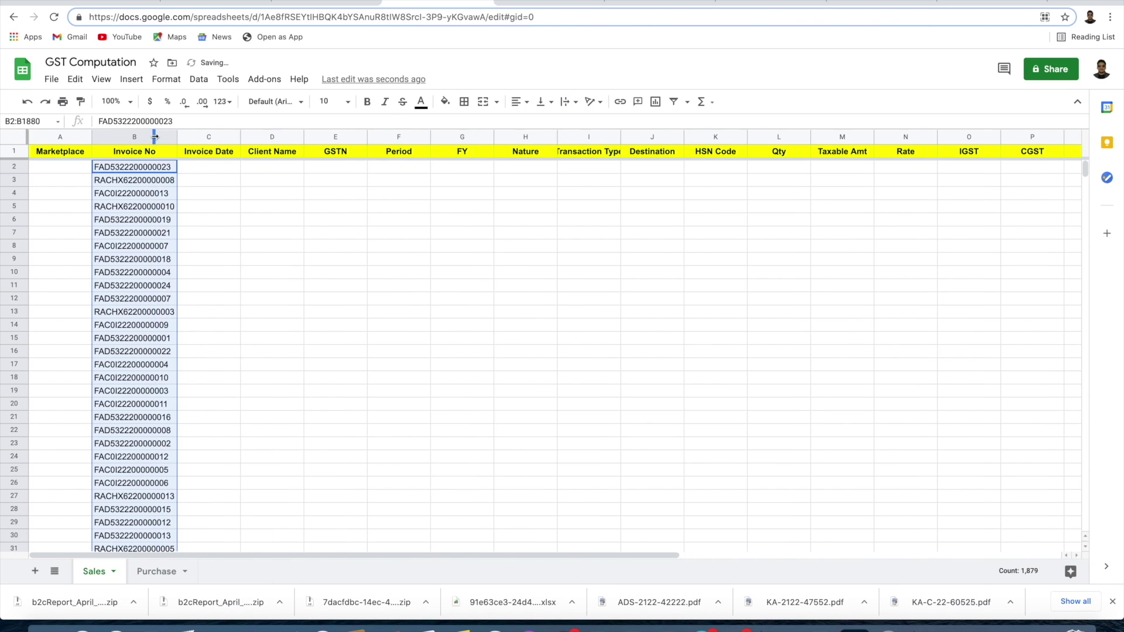
- Enter FLIPKART as the Marketplace in A2 and fill it down the column to row 1880
left_click(57, 167)
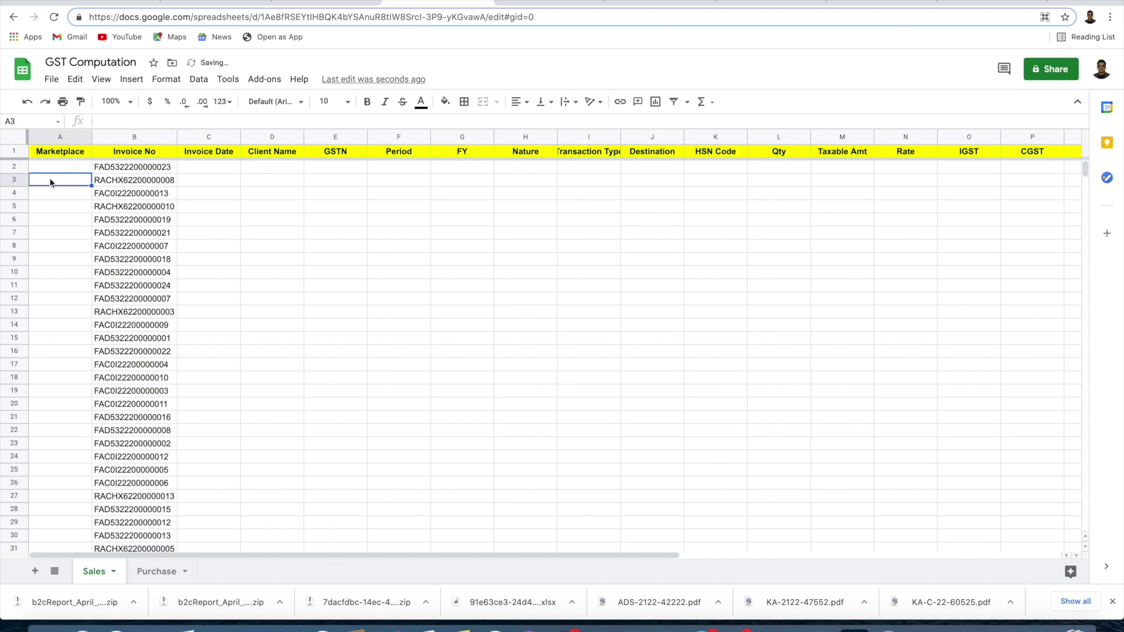
type("FLIPKART")
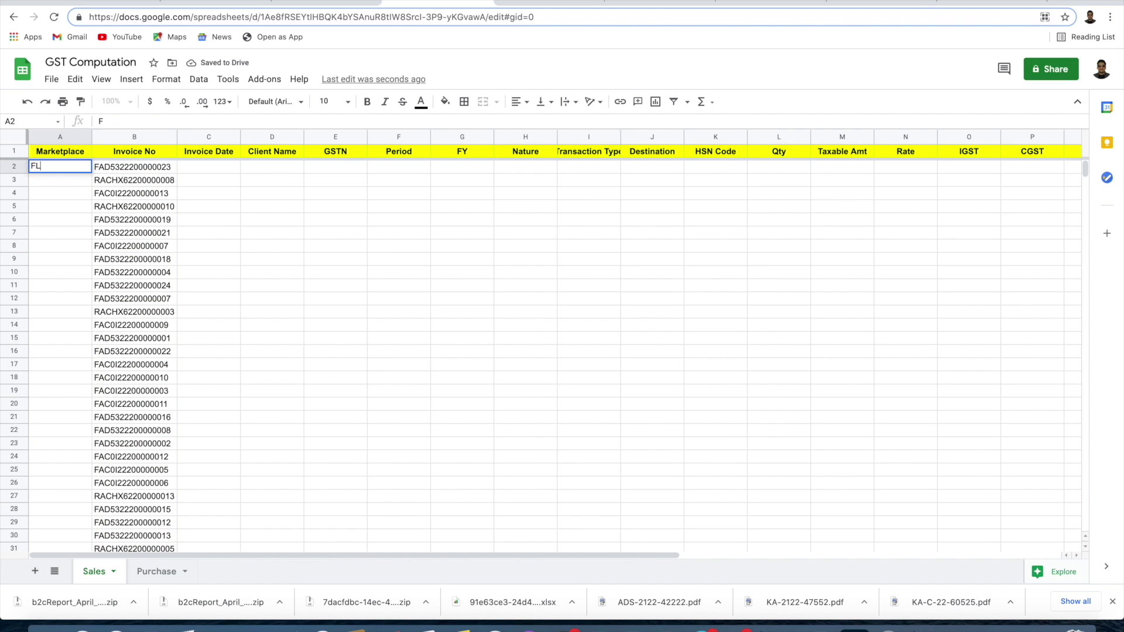
key("Return")
left_click(58, 167)
left_click_drag(91, 173, 61, 614)
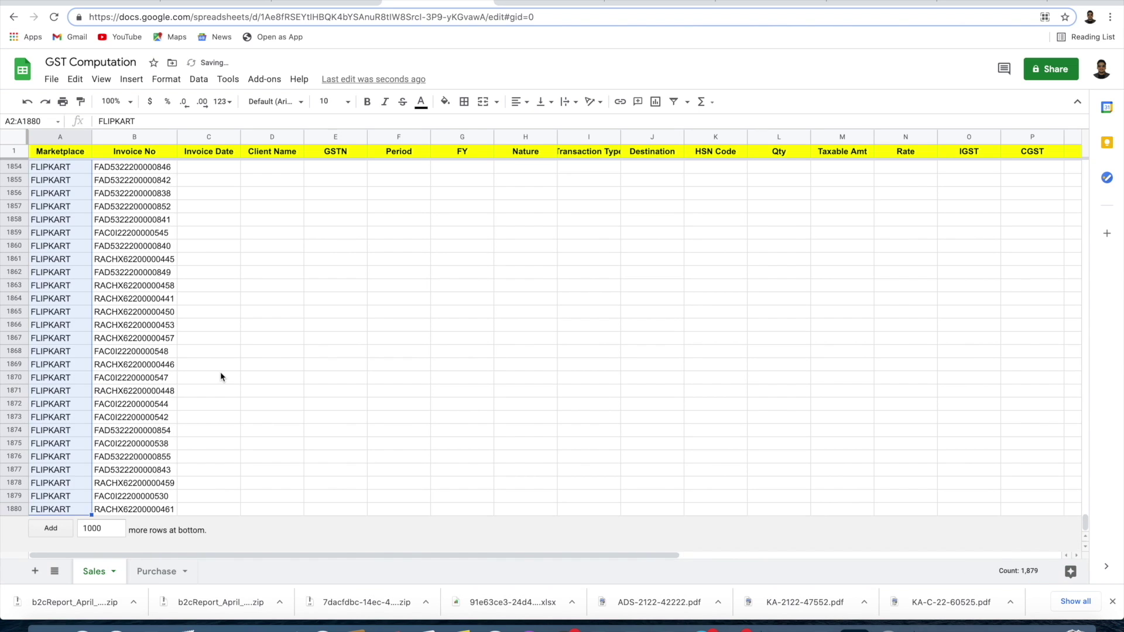
scroll(221, 375, "up", 20)
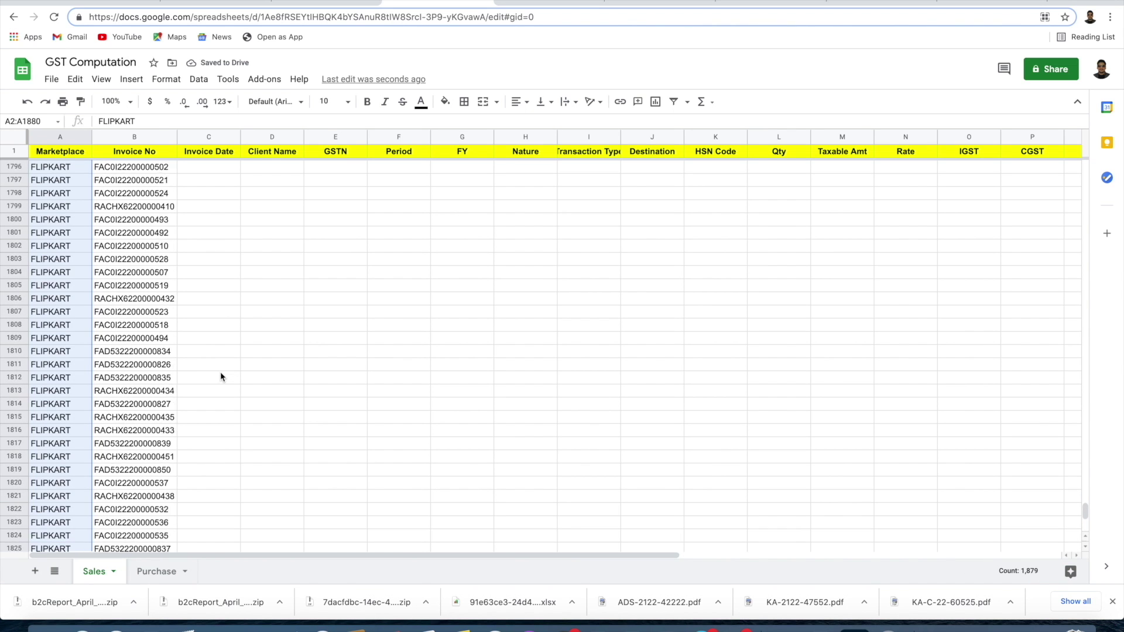
left_click_drag(1087, 498, 1083, 105)
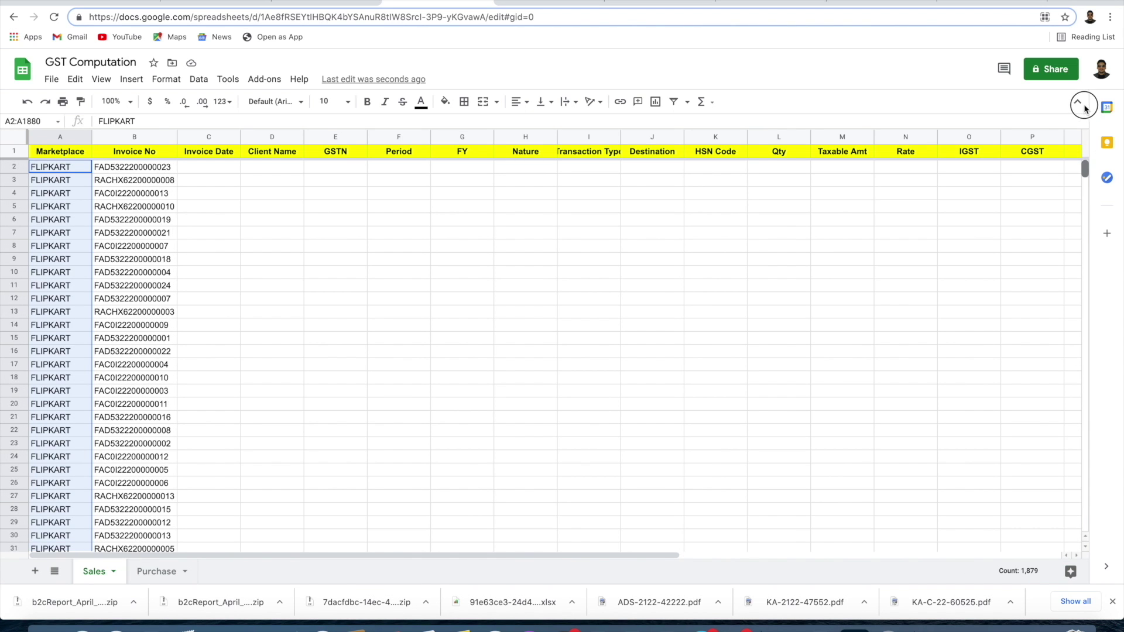
- Switch to the Flipkart Sales Report and format the Buyer Invoice Date column as Date
left_click(336, 6)
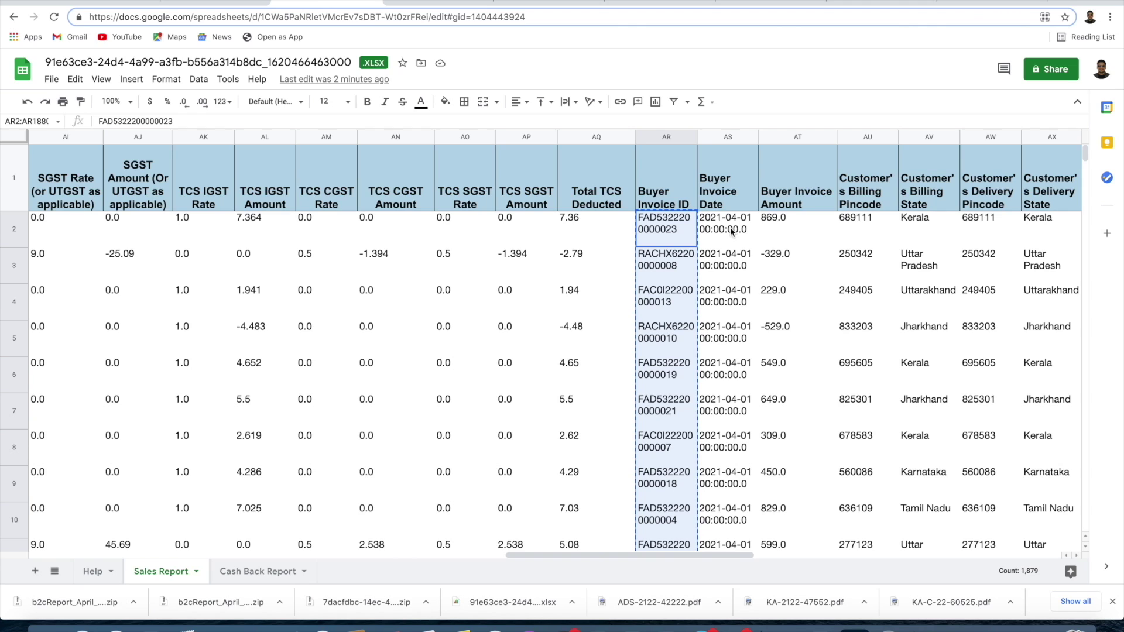
left_click(729, 135)
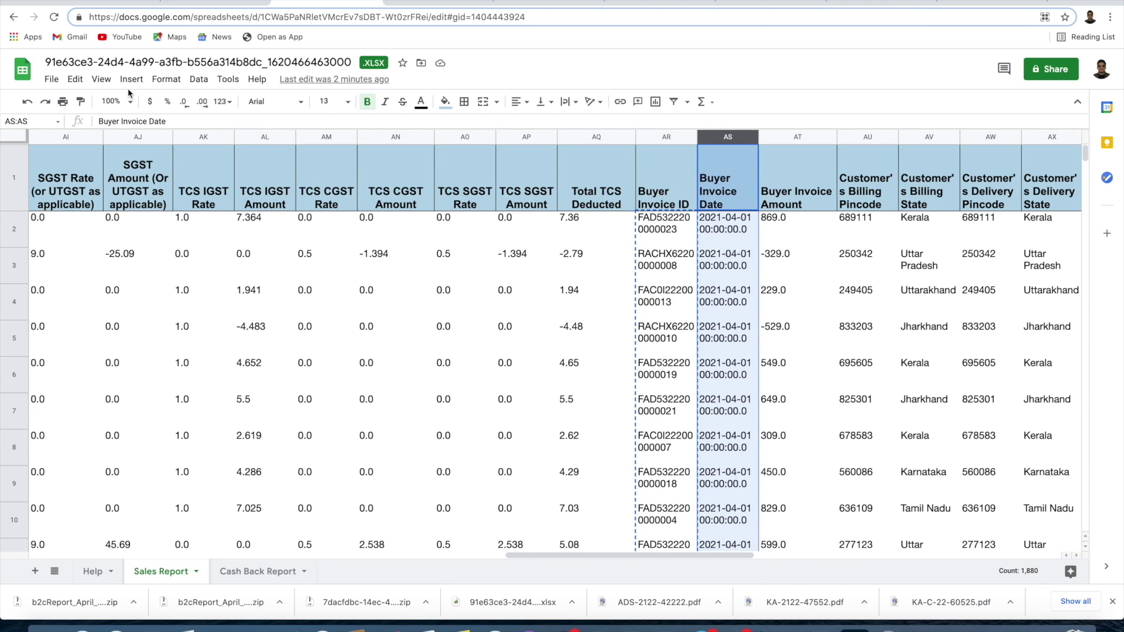
left_click(166, 80)
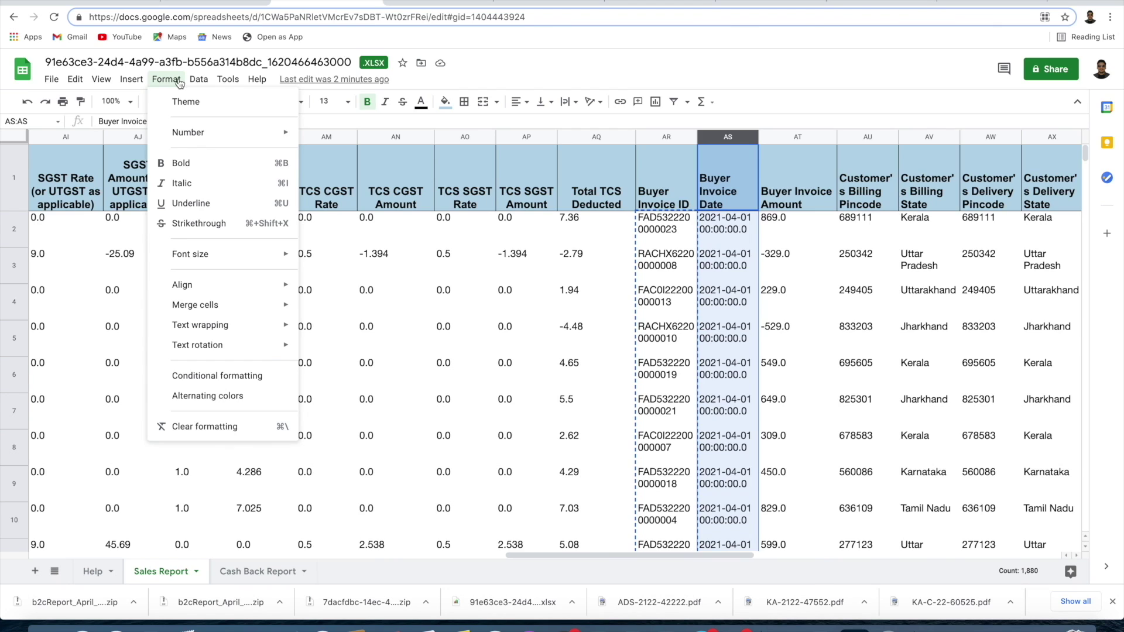
mouse_move(208, 132)
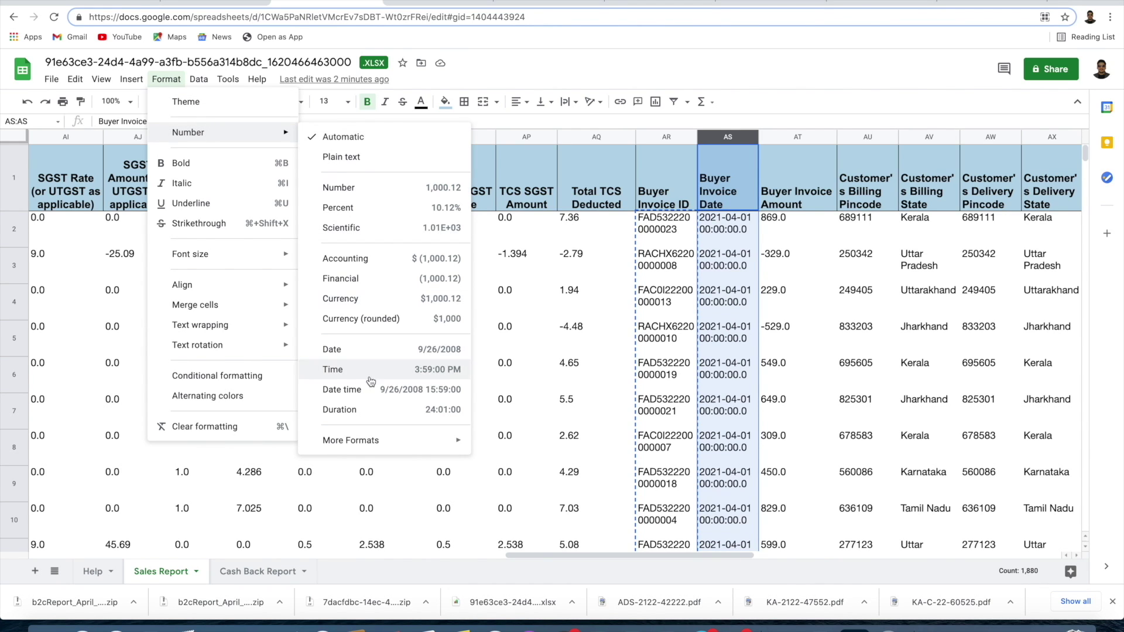
left_click(369, 347)
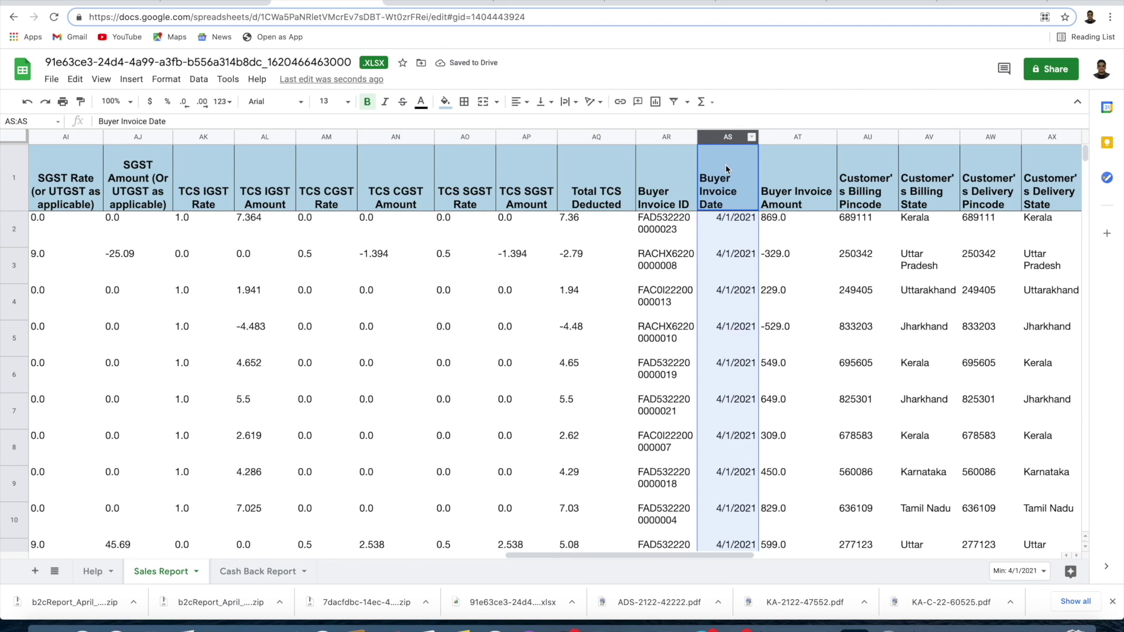
- Copy all Buyer Invoice Date entries and paste them as values only into the GST Computation Invoice Date column from C2
left_click(727, 229)
key("ctrl+shift+Down")
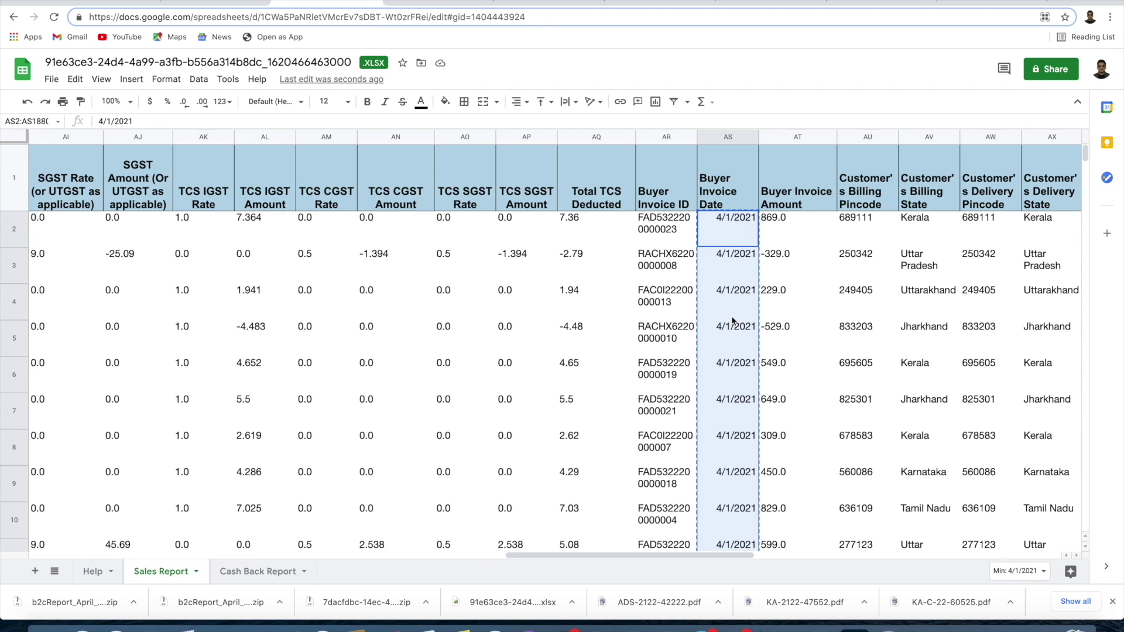
left_click(451, 6)
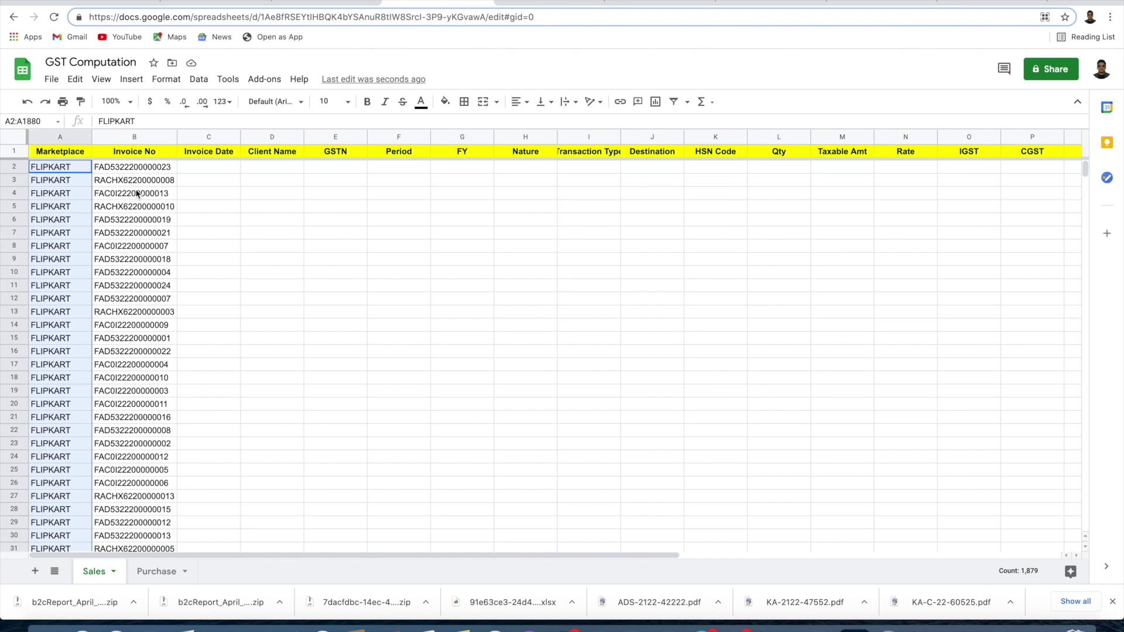
right_click(204, 173)
mouse_move(296, 194)
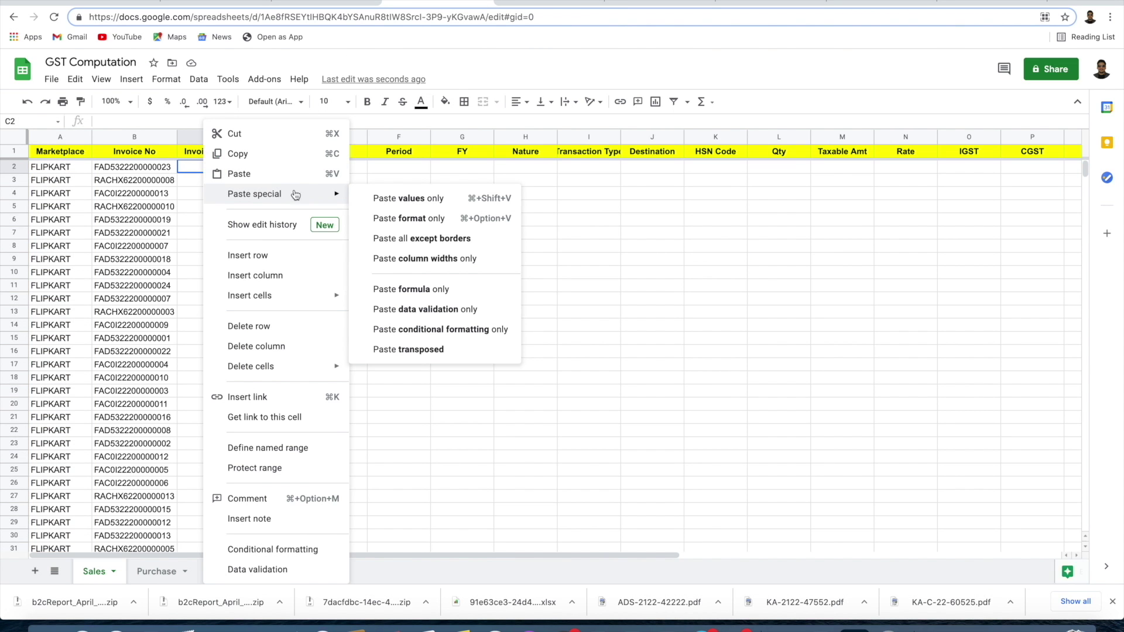
left_click(426, 200)
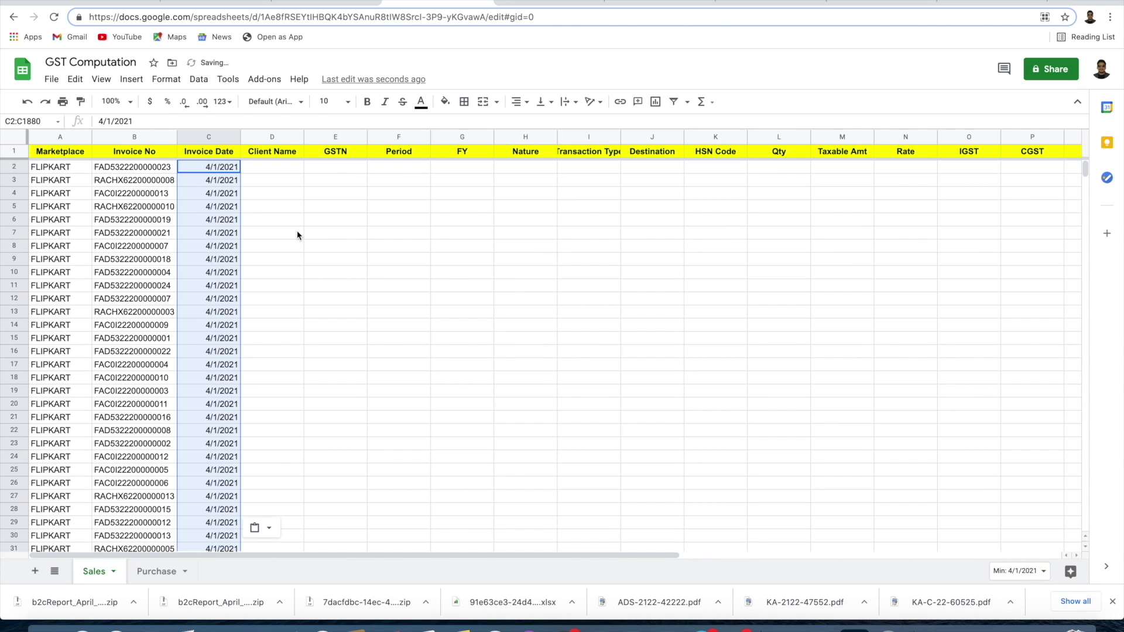
scroll(297, 235, "down", 10)
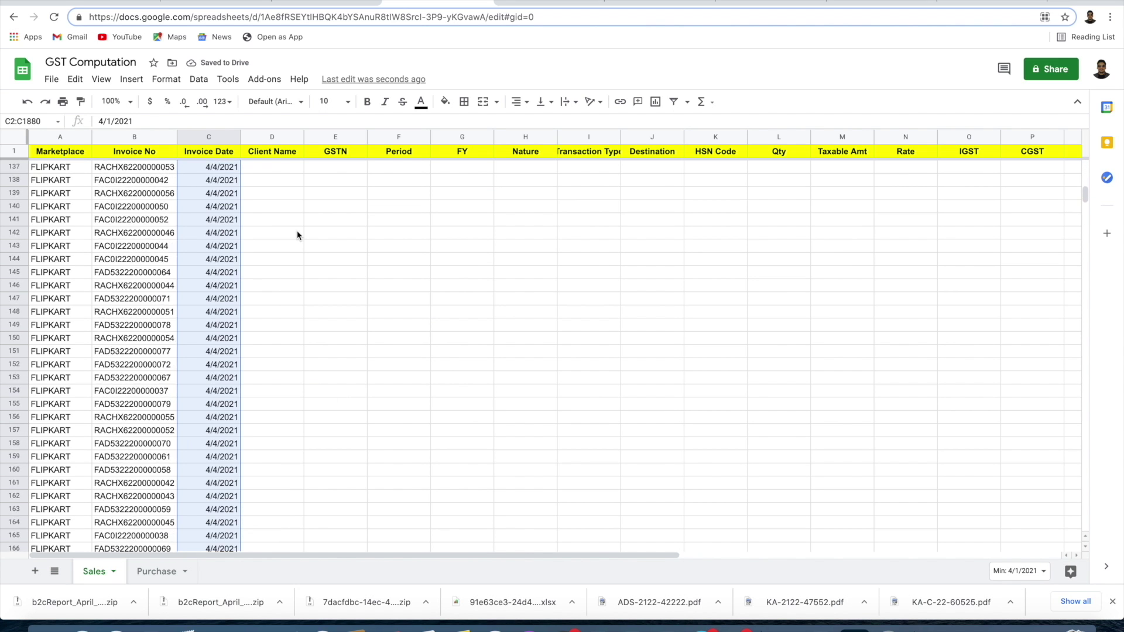
left_click(325, 5)
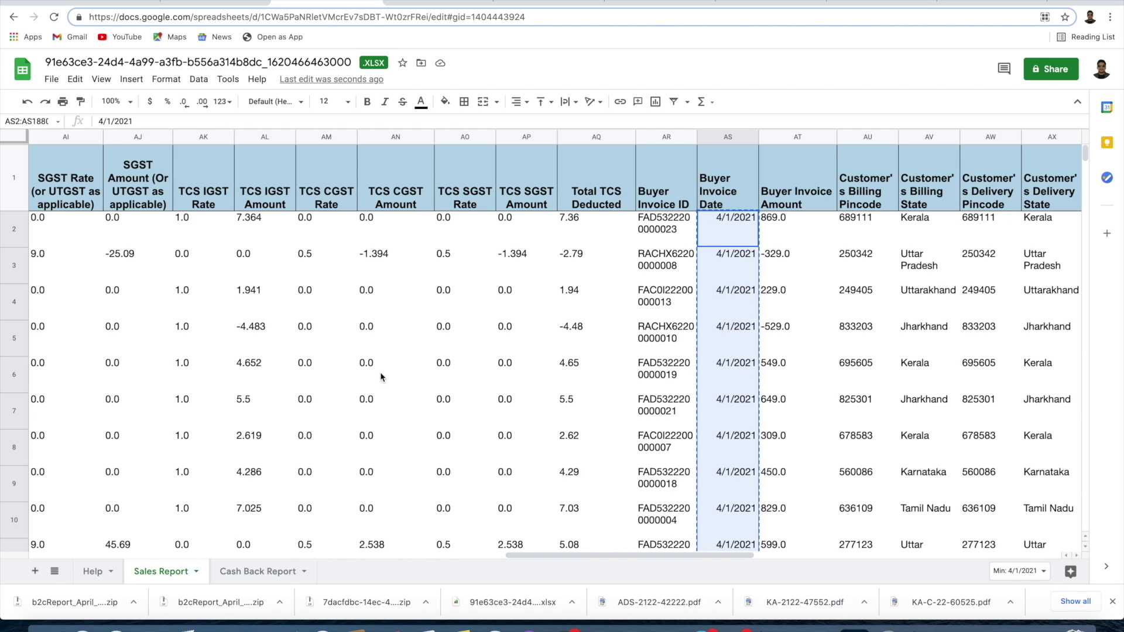
left_click(439, 6)
key("ctrl+v")
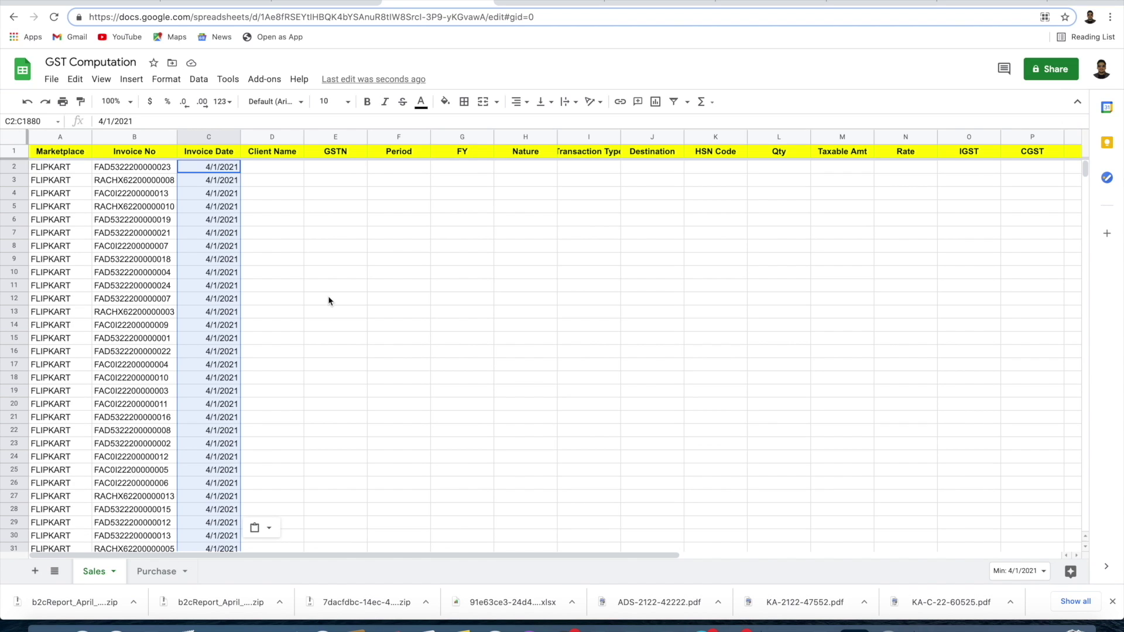
- Enter NA as both the Client Name and the GSTN in row 2 of the Sales sheet
left_click(275, 167)
type("NA")
key("Tab")
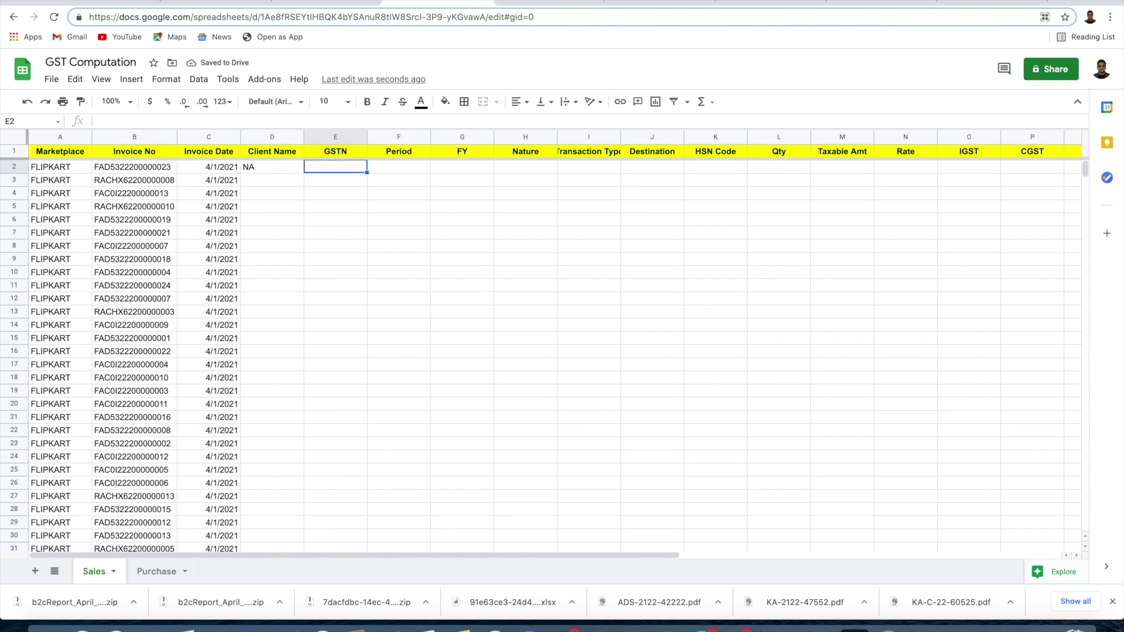
type("NA")
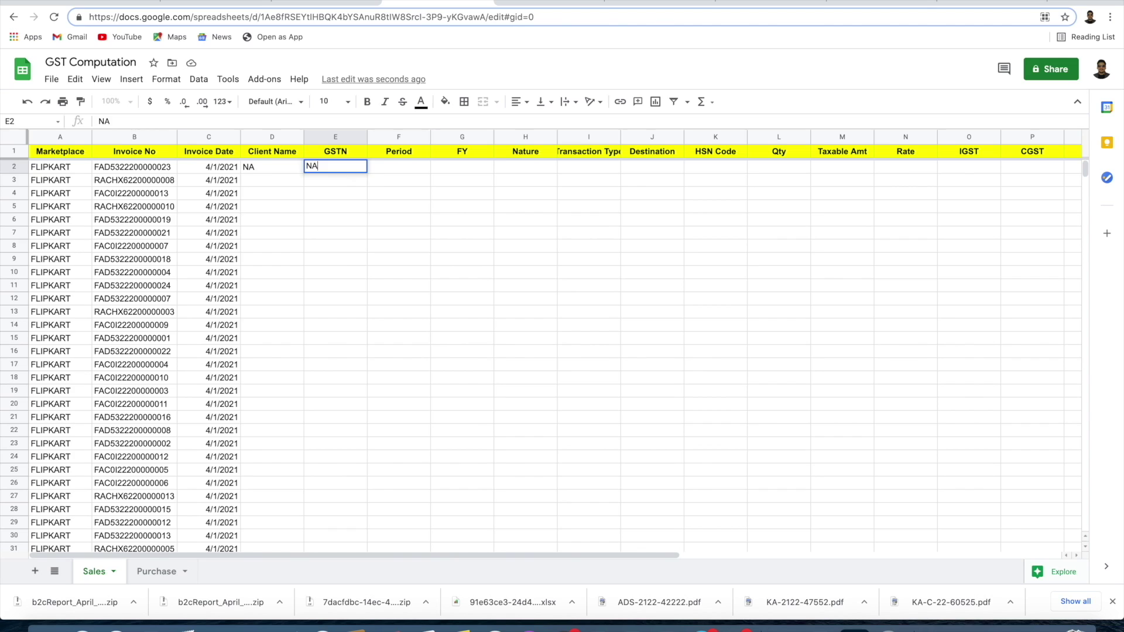
key("Tab")
- Complete row 2 with APRIL as the Period, 2021-22 as the FY and B2C as the Nature
type("APRIL")
key("Tab")
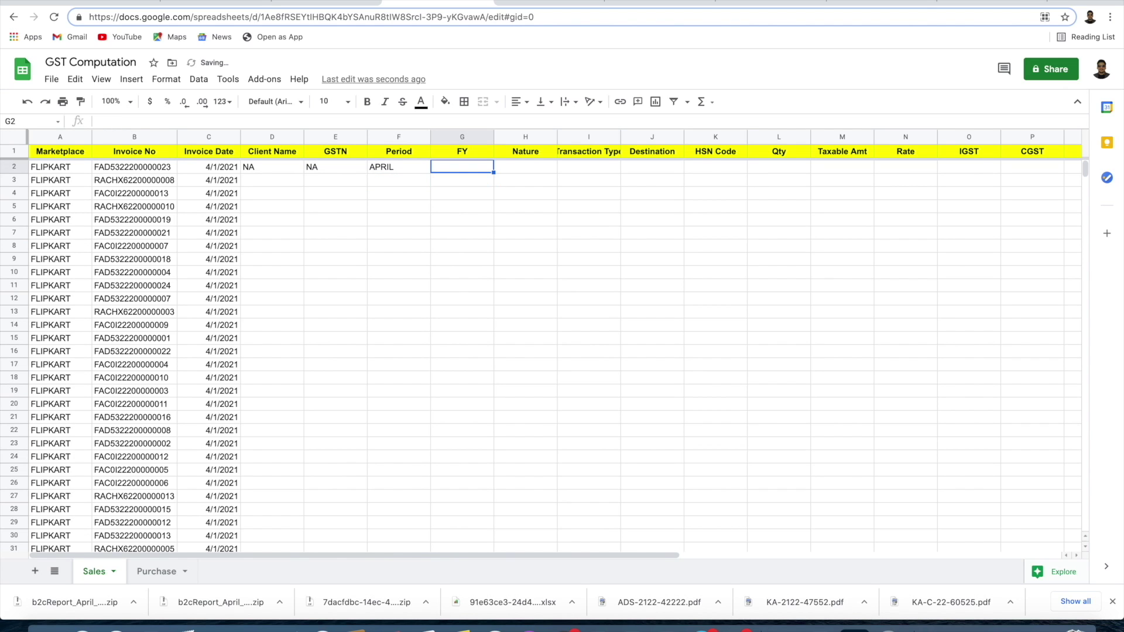
type("202")
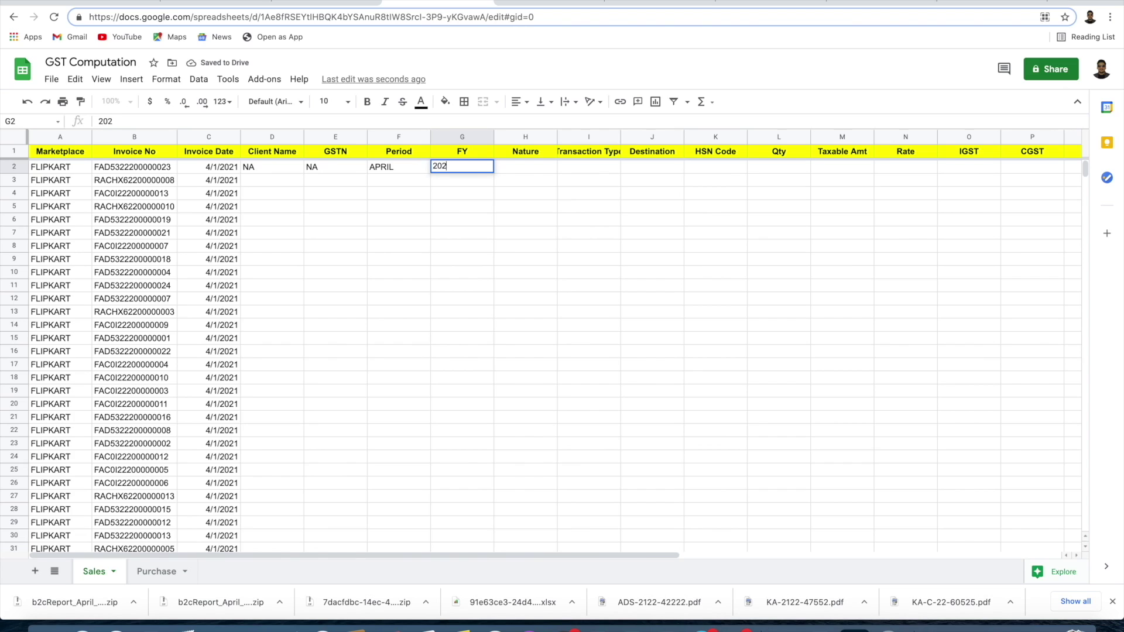
type("1-22")
key("Return")
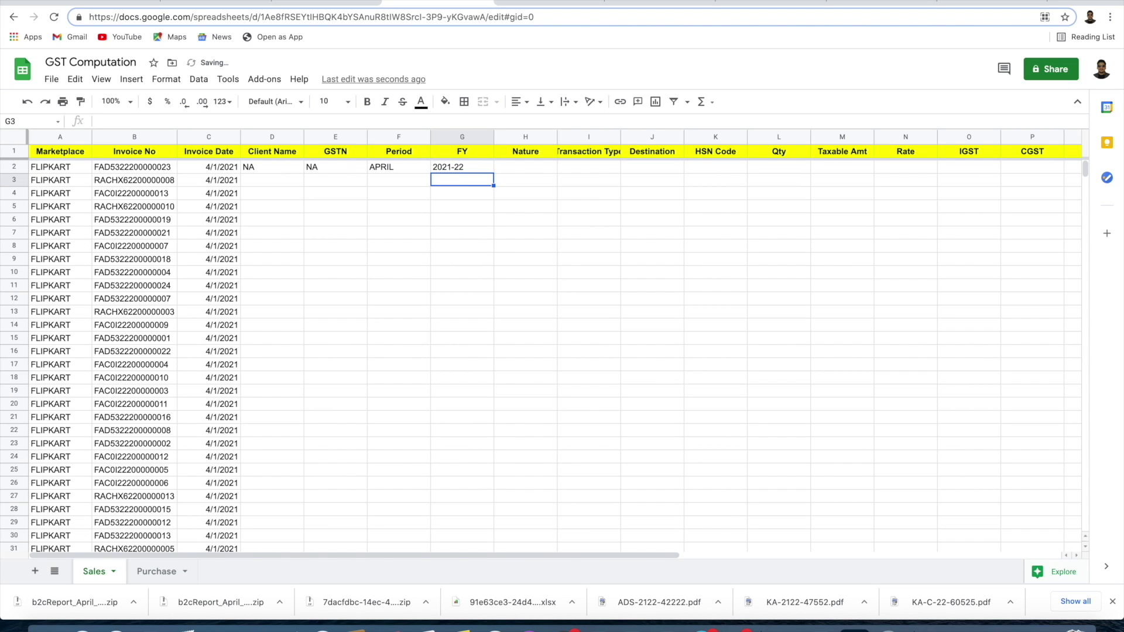
left_click(525, 167)
type("B2C")
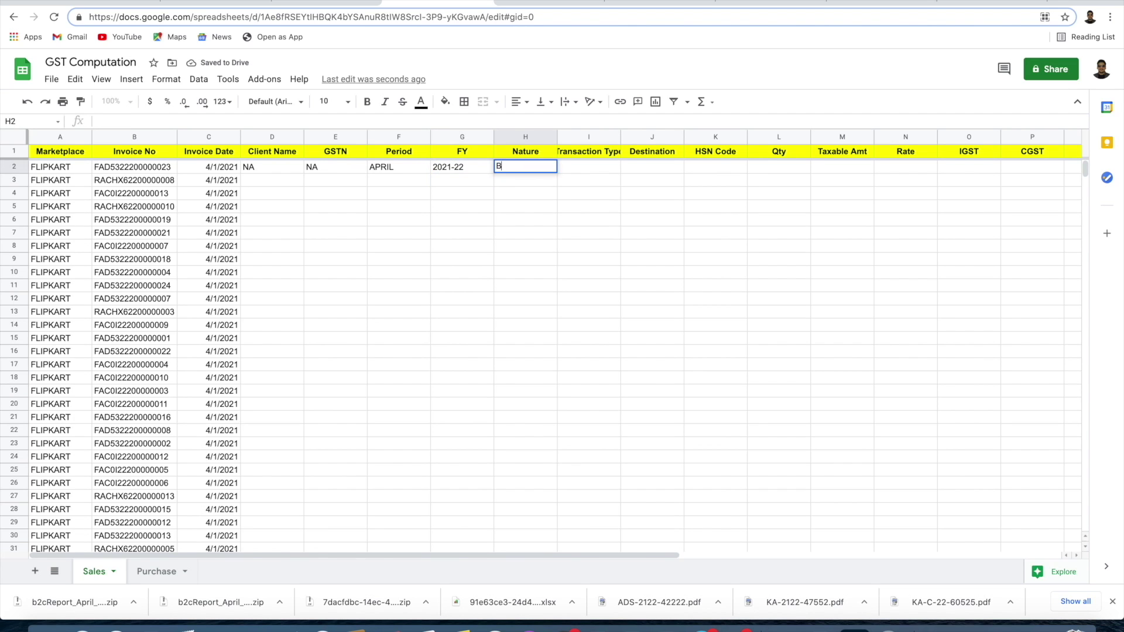
key("Return")
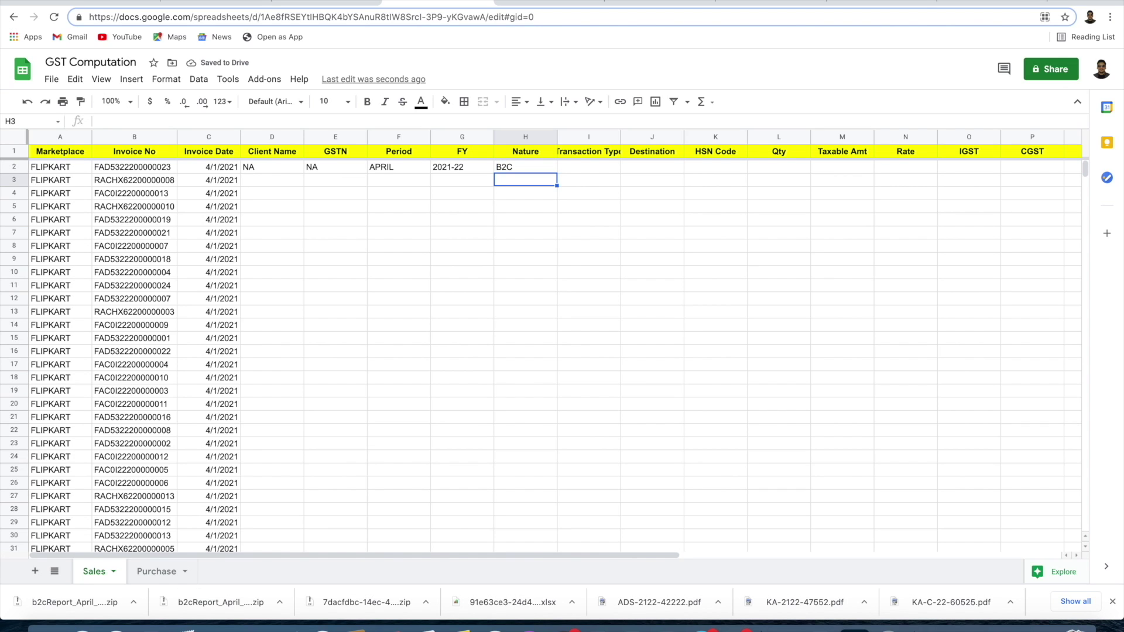
- Copy the Client Name to Nature entries in D2:H2 down through row 1880
left_click(462, 179)
left_click(335, 179)
left_click(272, 179)
left_click_drag(271, 166, 525, 167)
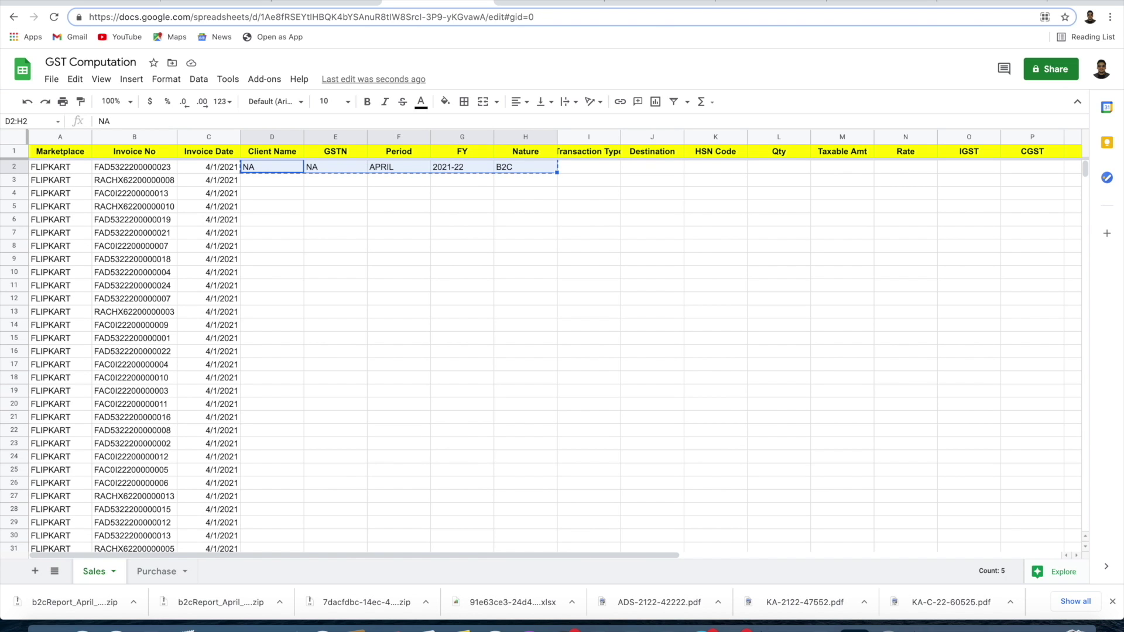
key("ctrl+shift+Down")
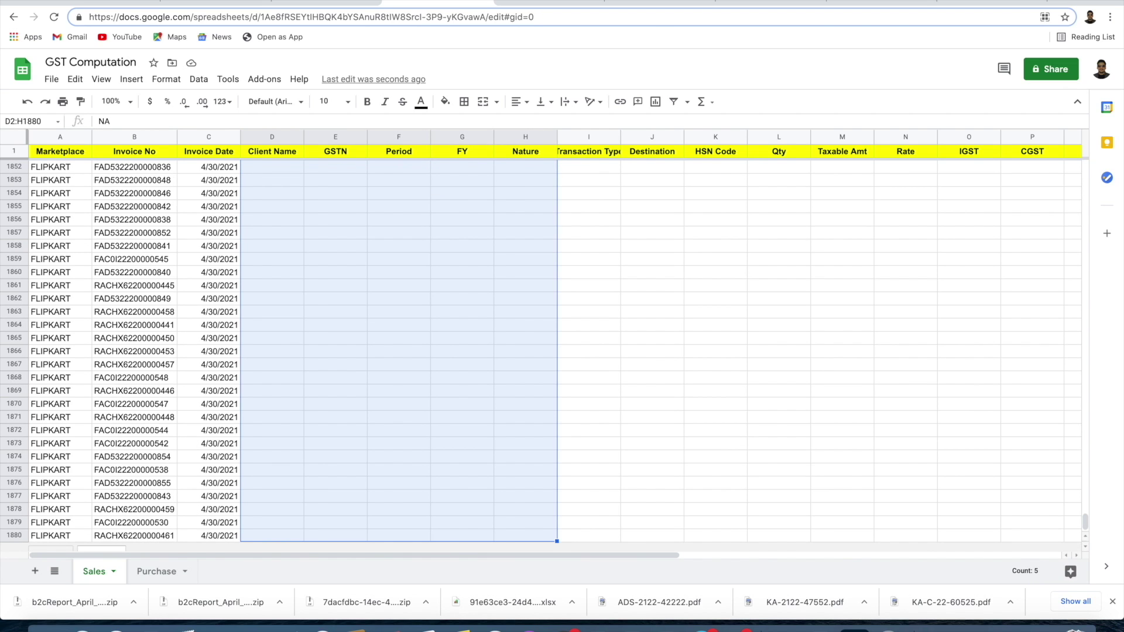
key("ctrl+v")
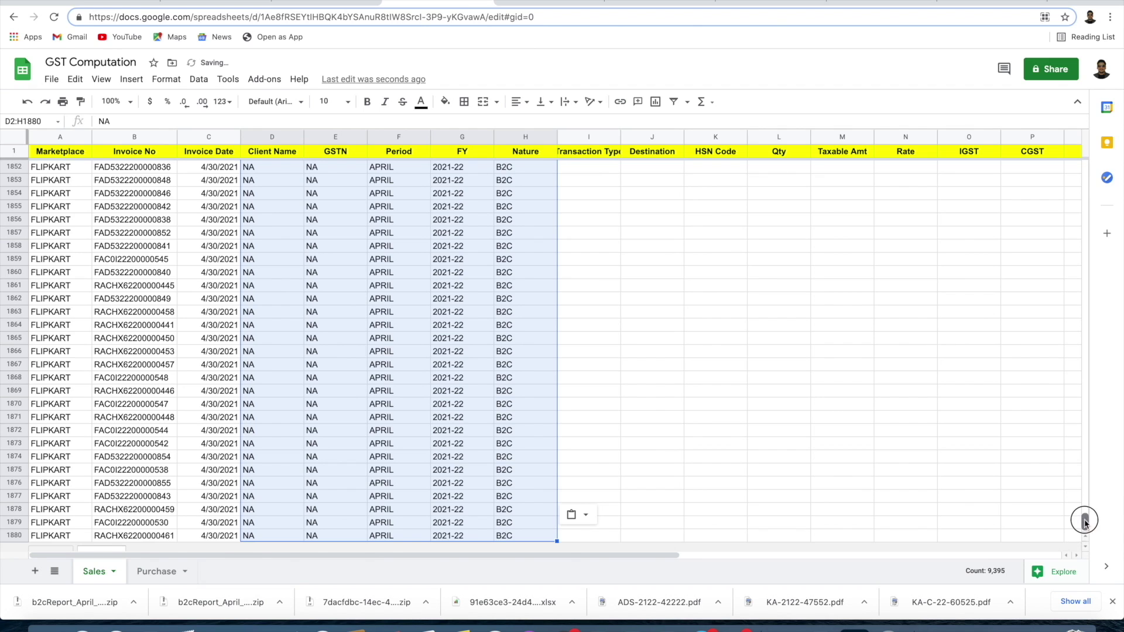
left_click_drag(1084, 521, 1080, 41)
left_click(335, 183)
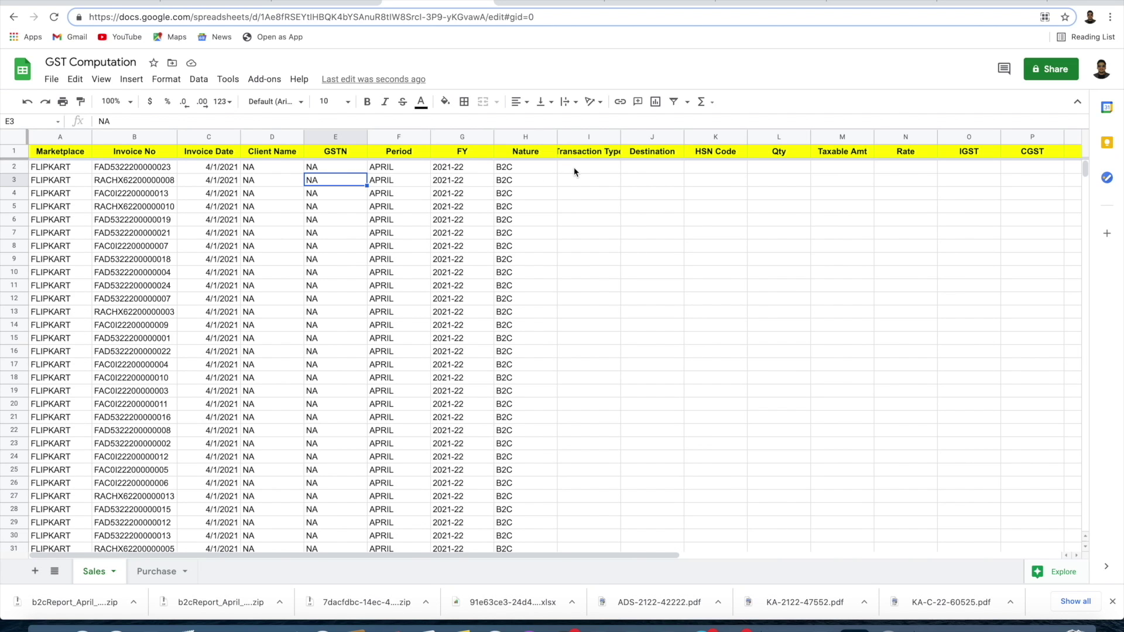
- Widen the Transaction Type column and fill it from I2 with the Flipkart report's Event Type entries, pasted as values only
left_click_drag(620, 134, 630, 134)
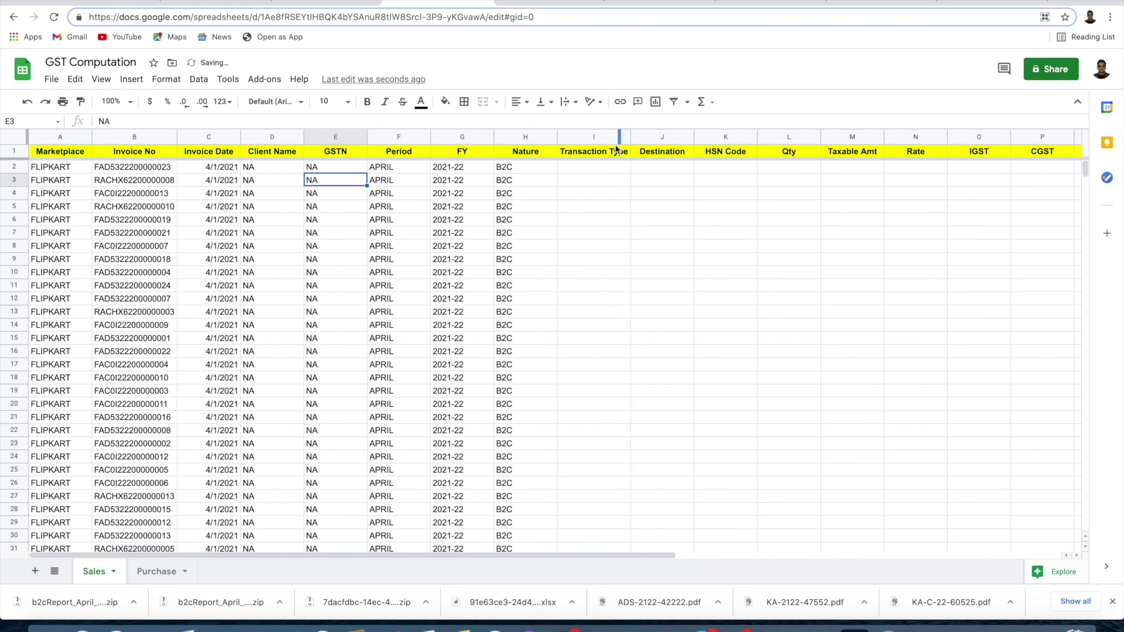
left_click(597, 167)
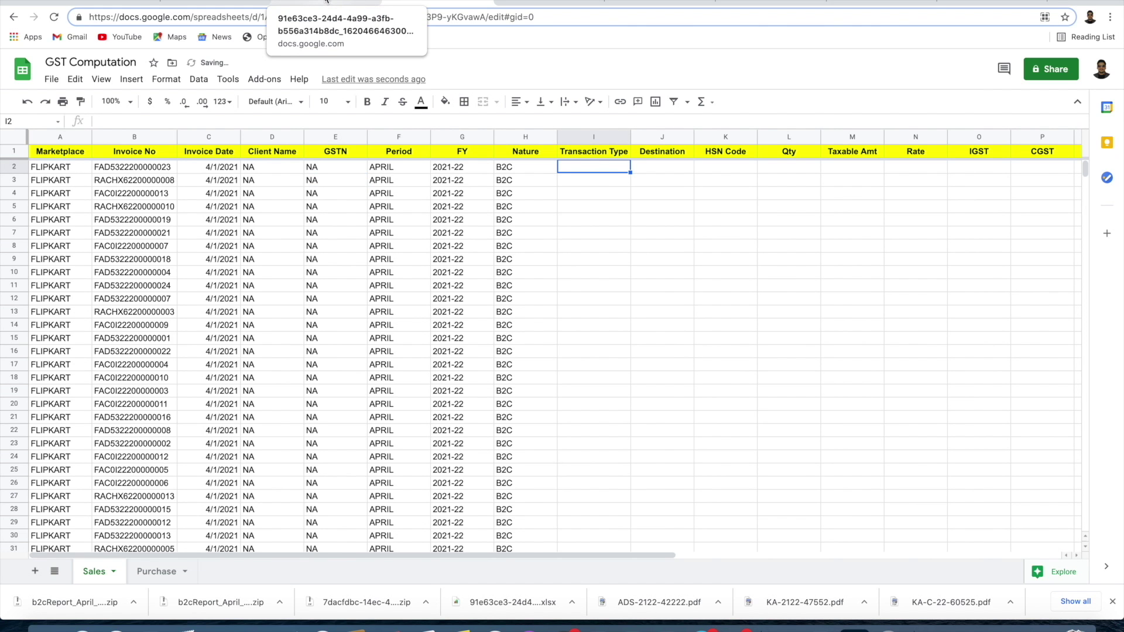
left_click(326, 3)
scroll(370, 266, "left", 10)
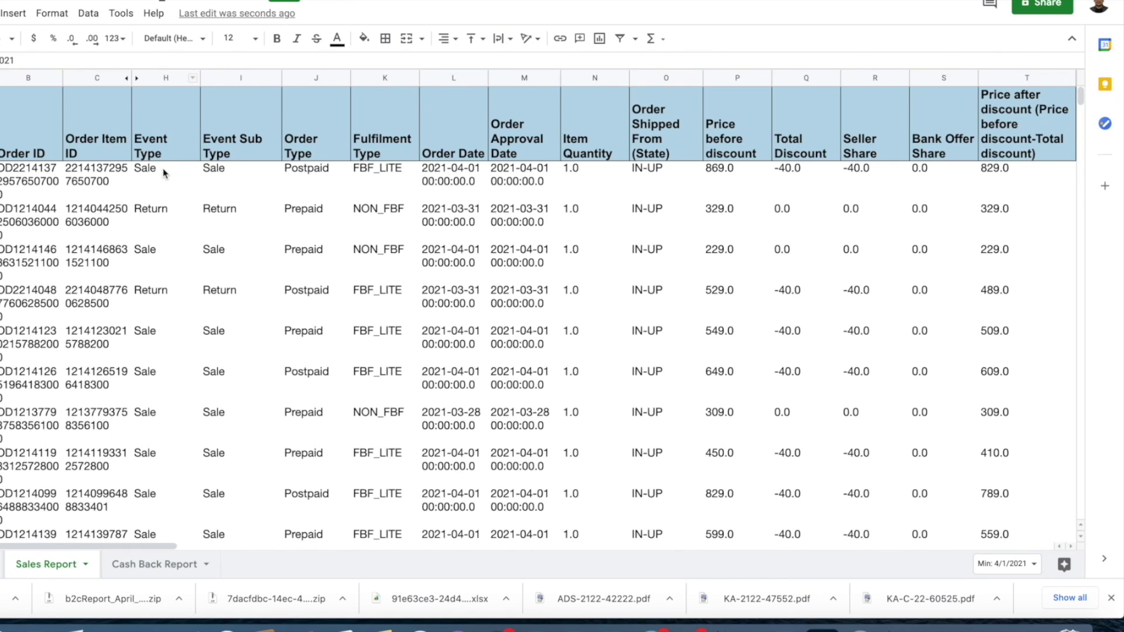
left_click(169, 77)
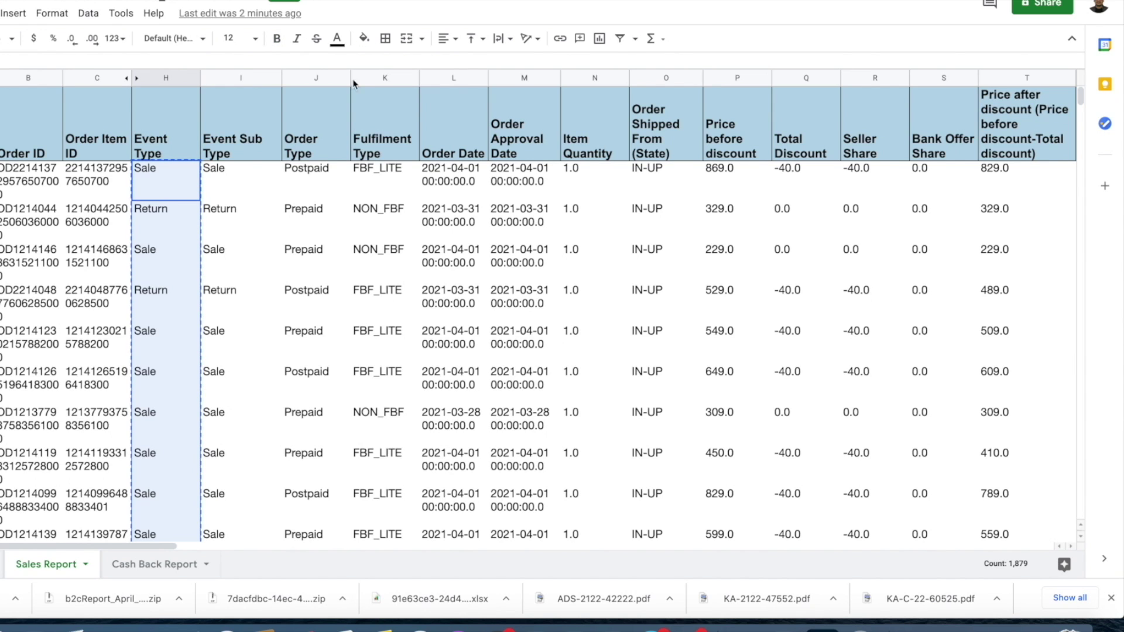
key("ctrl+Tab")
right_click(532, 110)
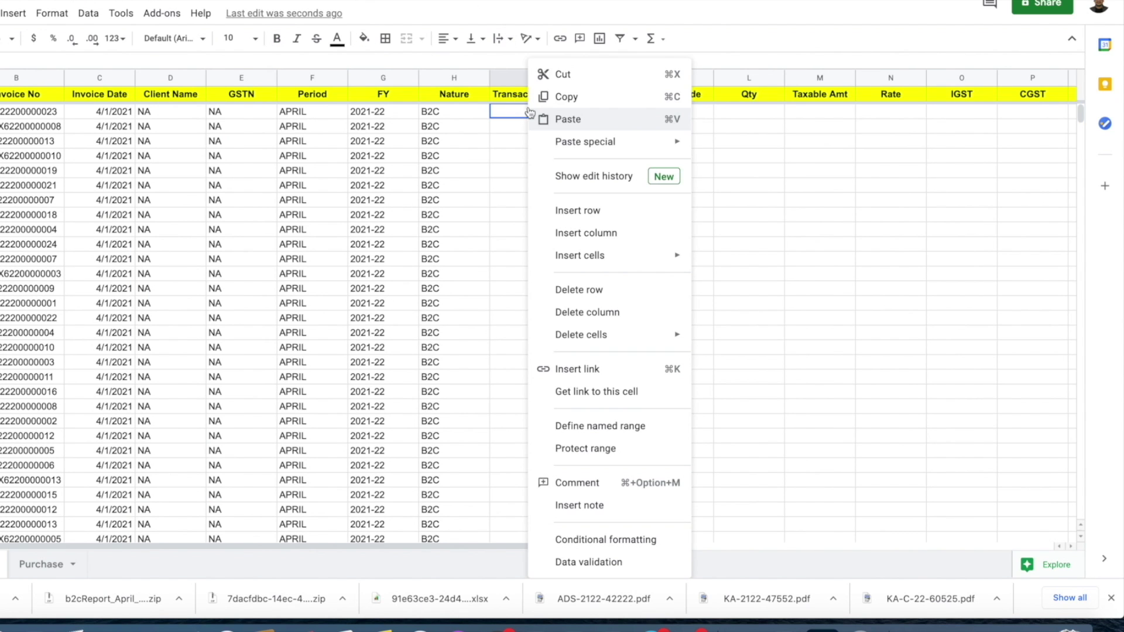
mouse_move(570, 142)
left_click(748, 147)
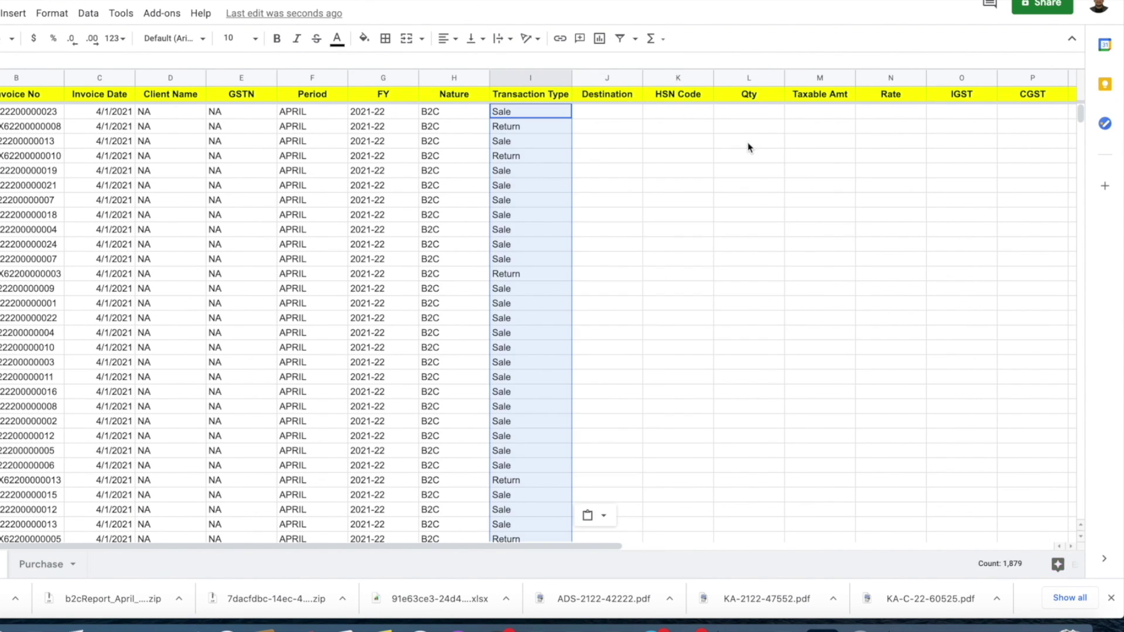
- Copy all Customer's Delivery State entries from the Flipkart report and paste them as values only into the Destination column from J2
left_click(596, 110)
key("ctrl+Tab")
scroll(823, 233, "right", 15)
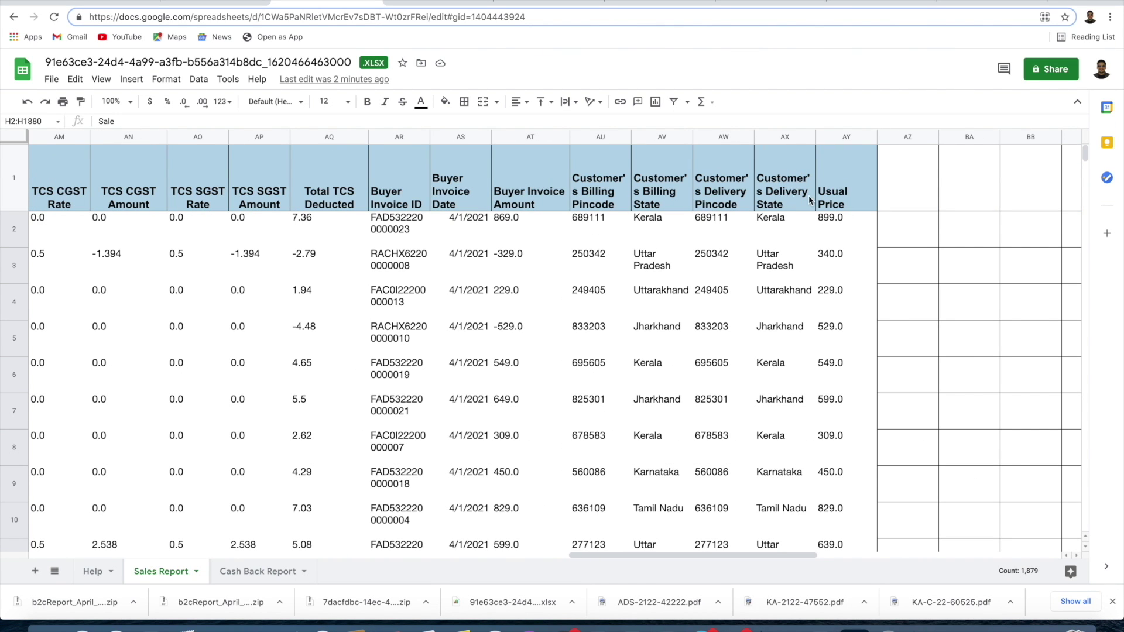
left_click(780, 137)
left_click(784, 229)
key("ctrl+shift+Down")
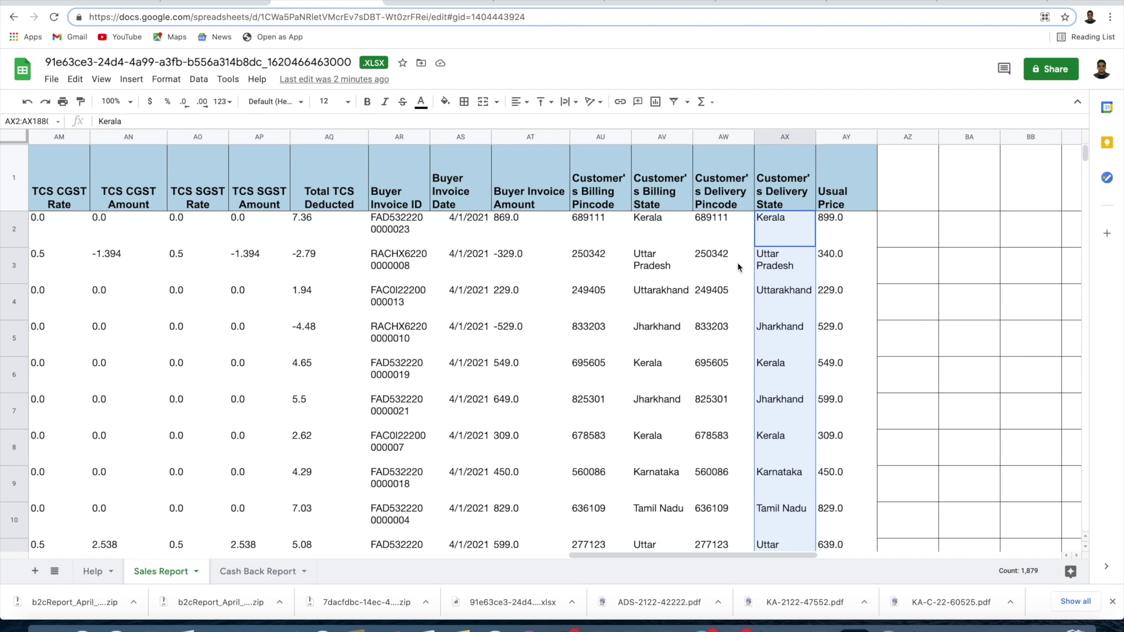
left_click(448, 9)
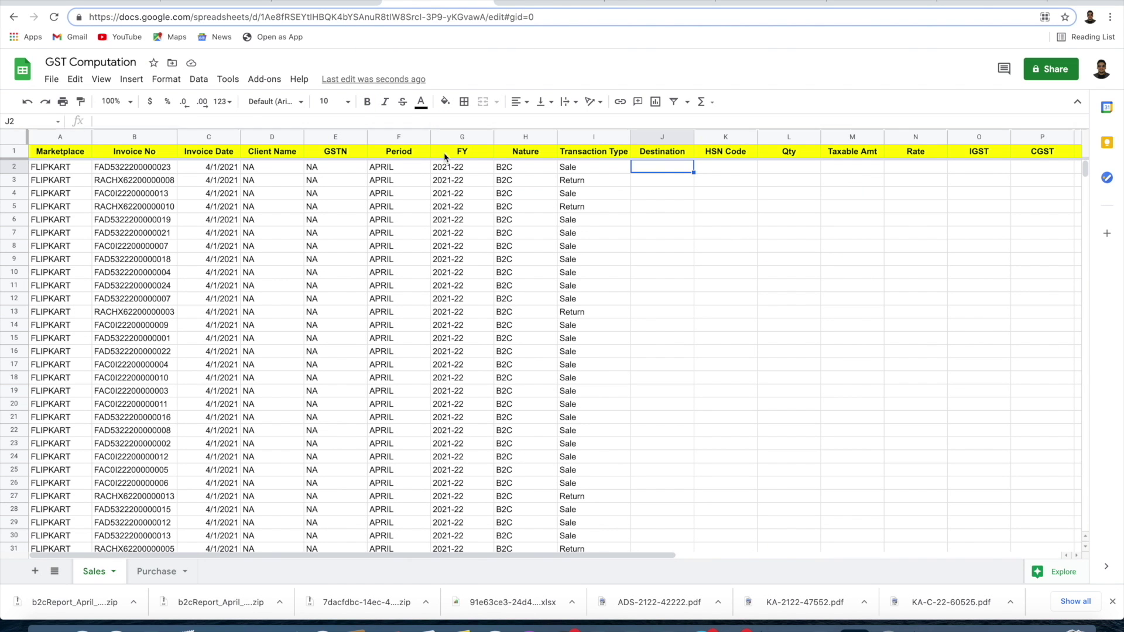
right_click(659, 170)
mouse_move(688, 191)
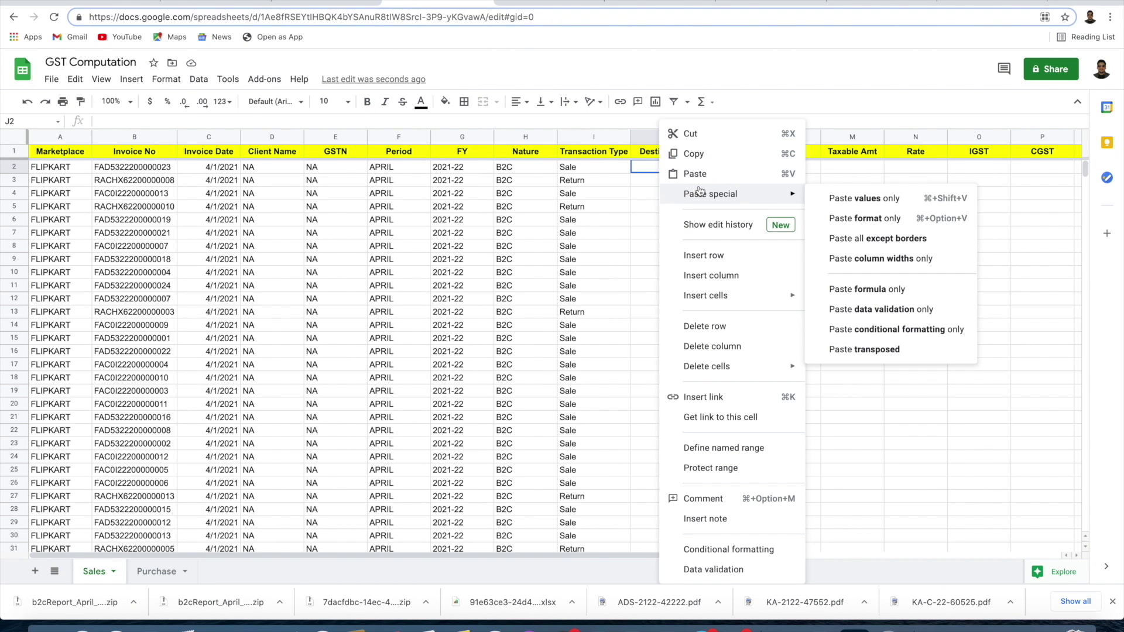
left_click(843, 193)
- Enter 10102330, 23450000 and 4040 as sample HSN codes in K2, K3 and K4 of the Sales sheet
key("Right")
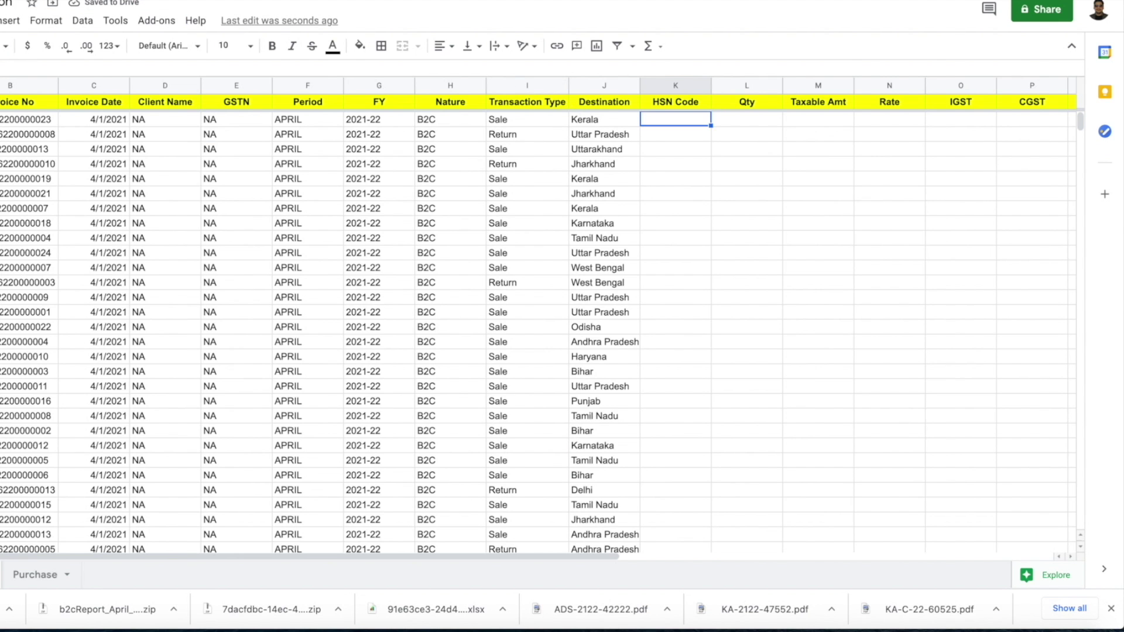
key("ctrl+Tab")
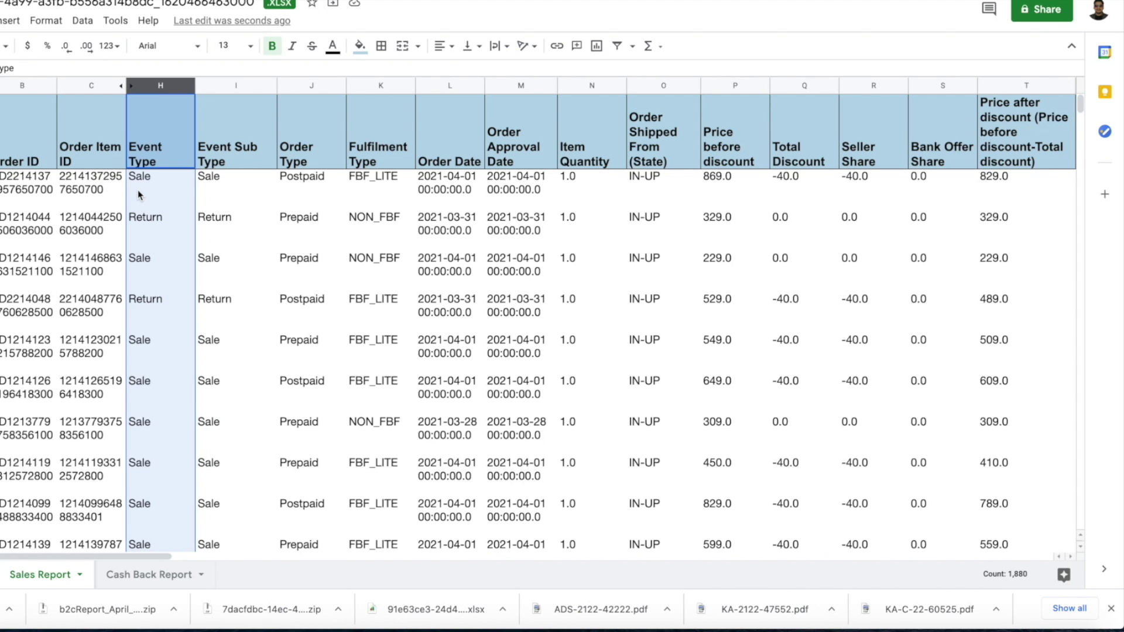
key("ctrl+shift+Tab")
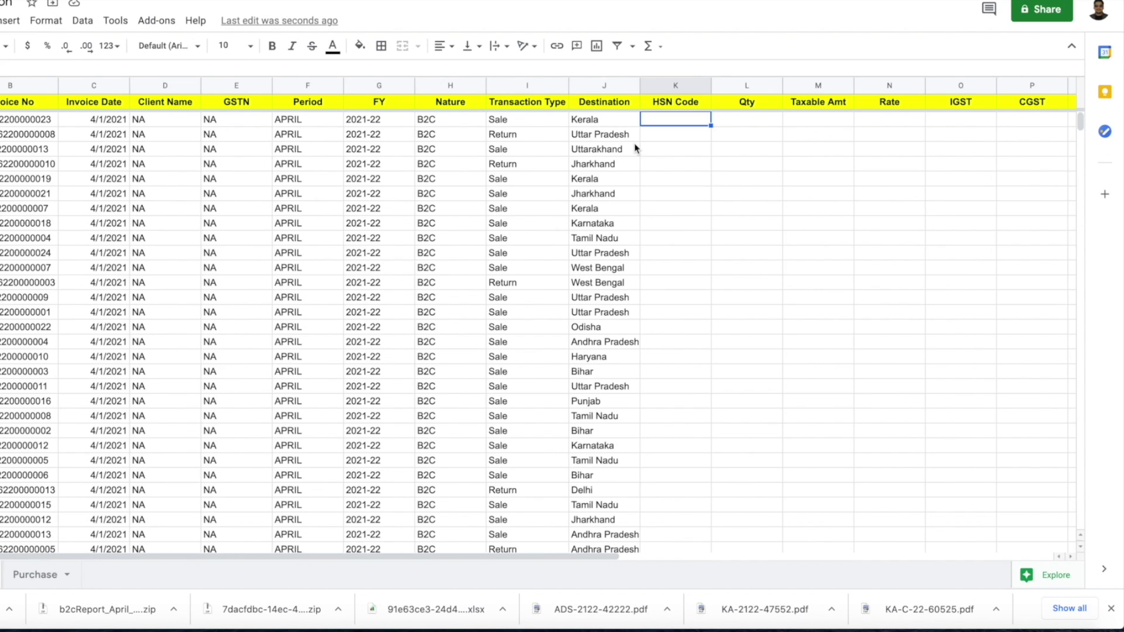
type("10102330")
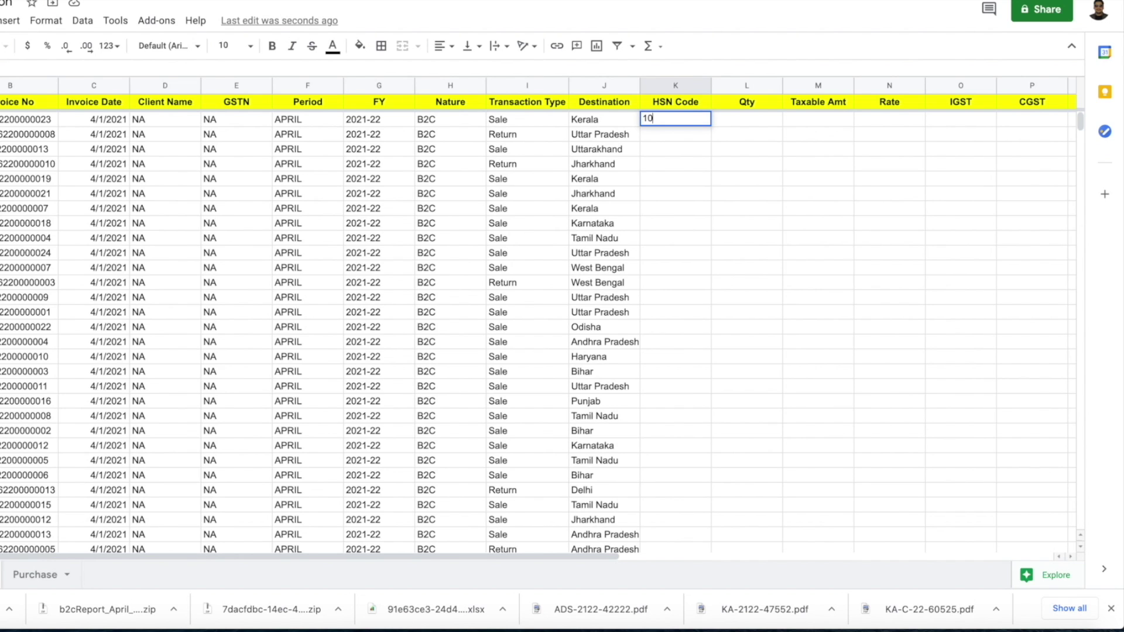
key("Return")
type("23450000")
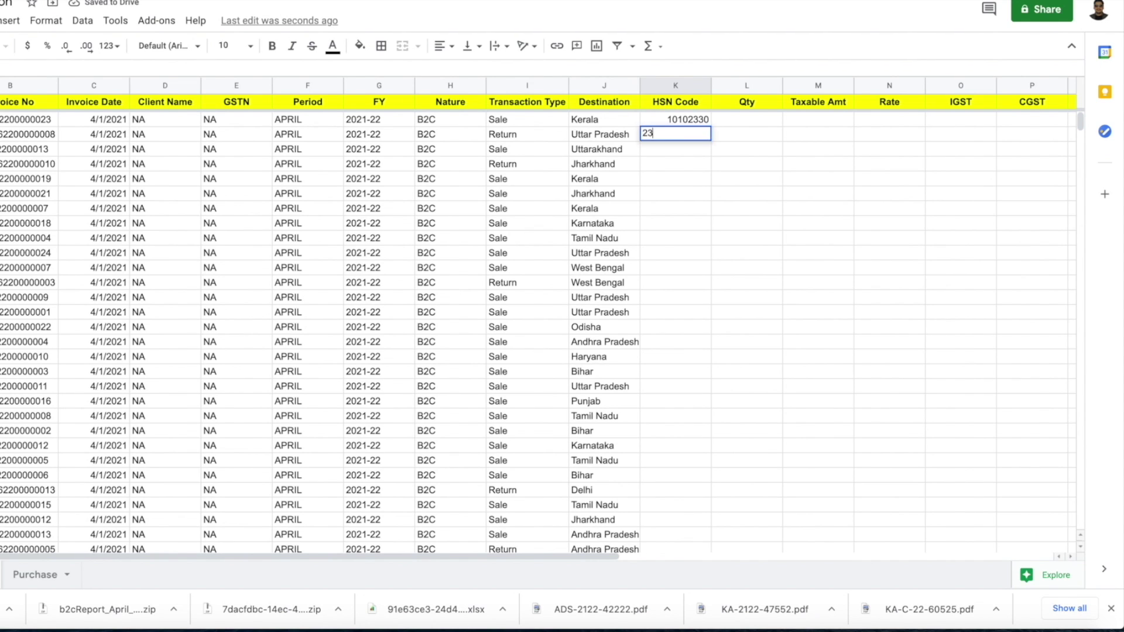
key("Return")
type("4040")
key("Return")
- Copy the three HSN codes in K2:K4 and repeat them down the HSN Code column alongside the data rows
key("Up")
key("Up")
key("Up")
key("shift+Down")
key("shift+Down")
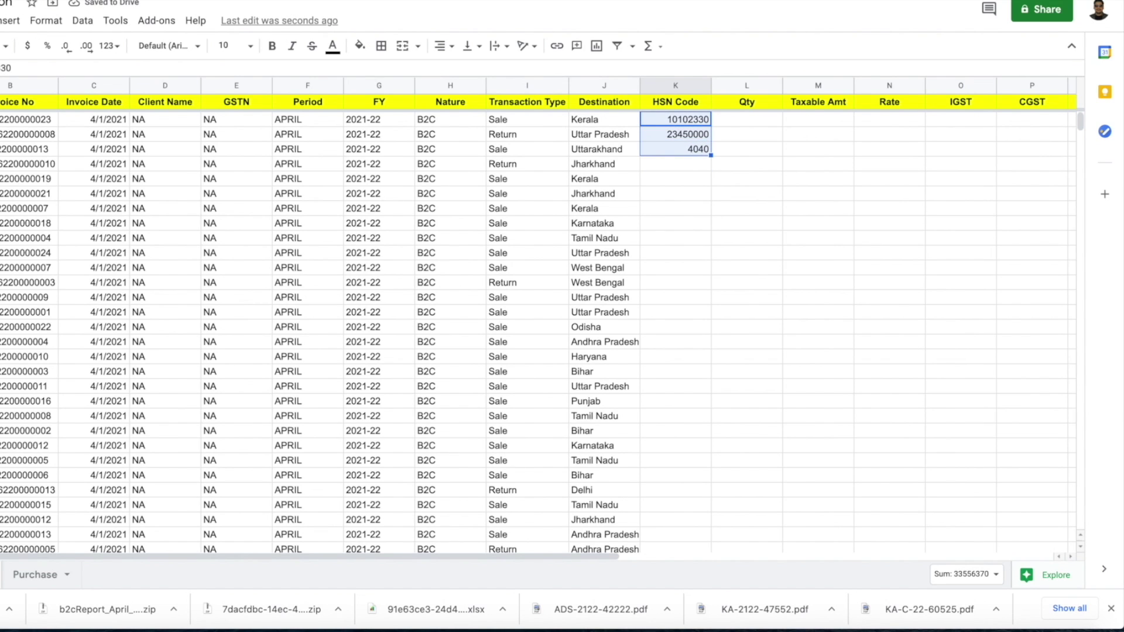
key("ctrl+shift+Down")
key("ctrl+v")
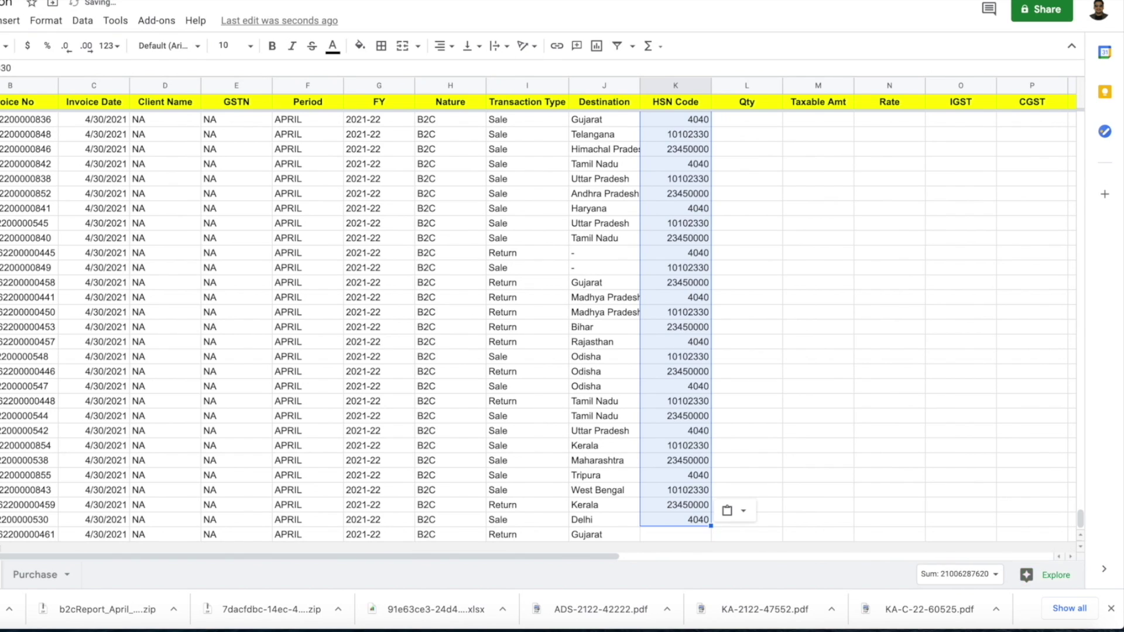
left_click_drag(1081, 525, 1081, 120)
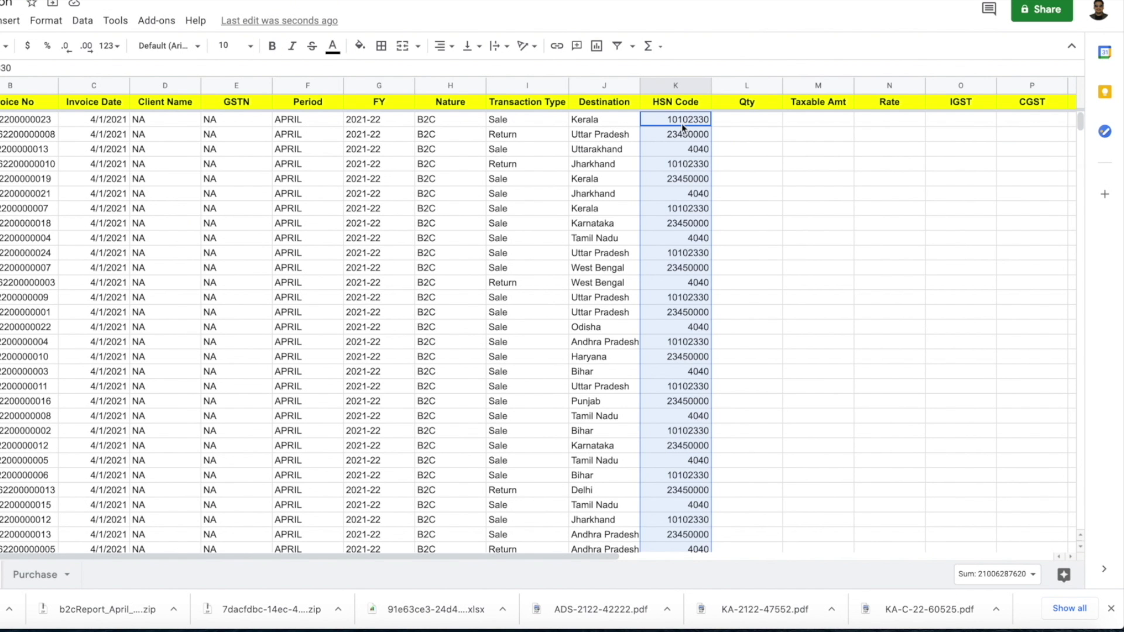
- Copy all Item Quantity entries from the Flipkart report and paste them as values only into the Qty column from L2
left_click(757, 121)
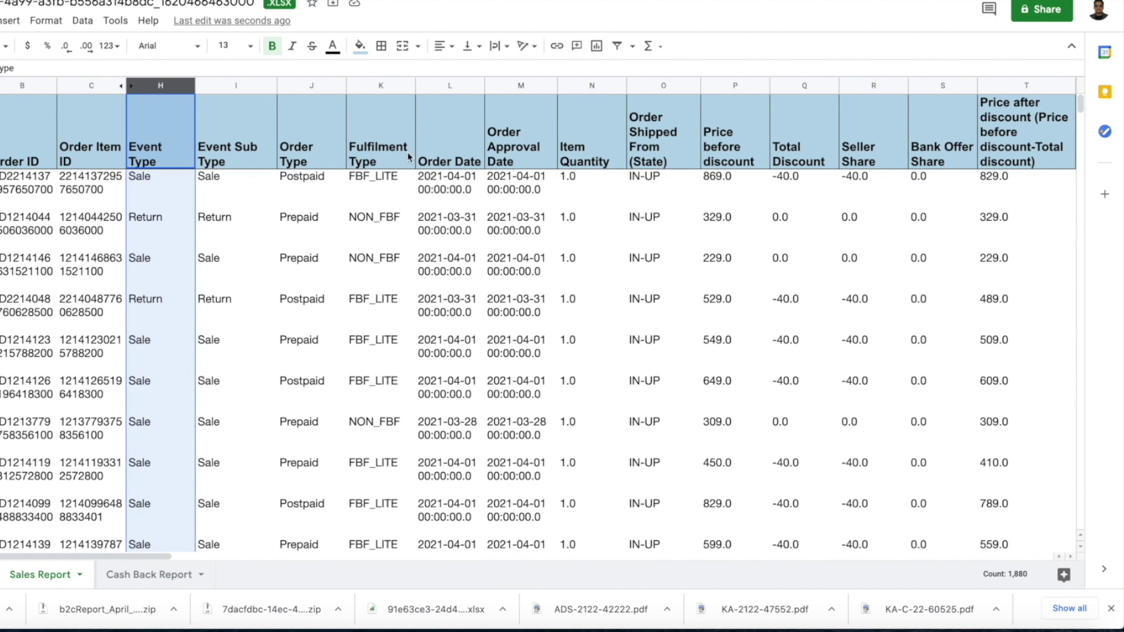
scroll(593, 179, "right", 3)
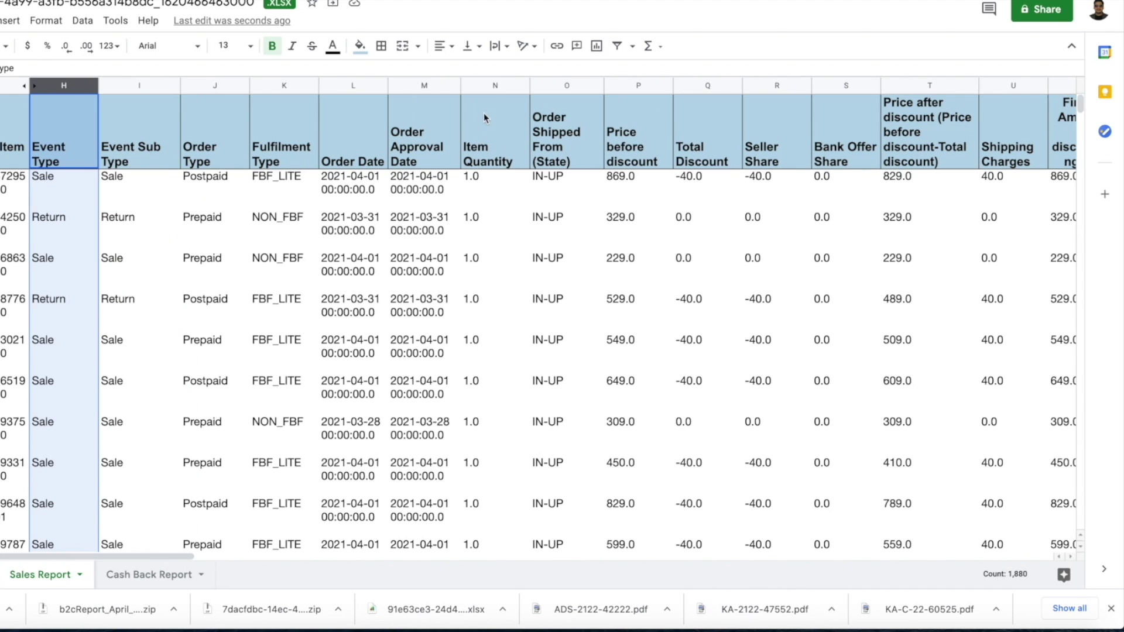
left_click(492, 83)
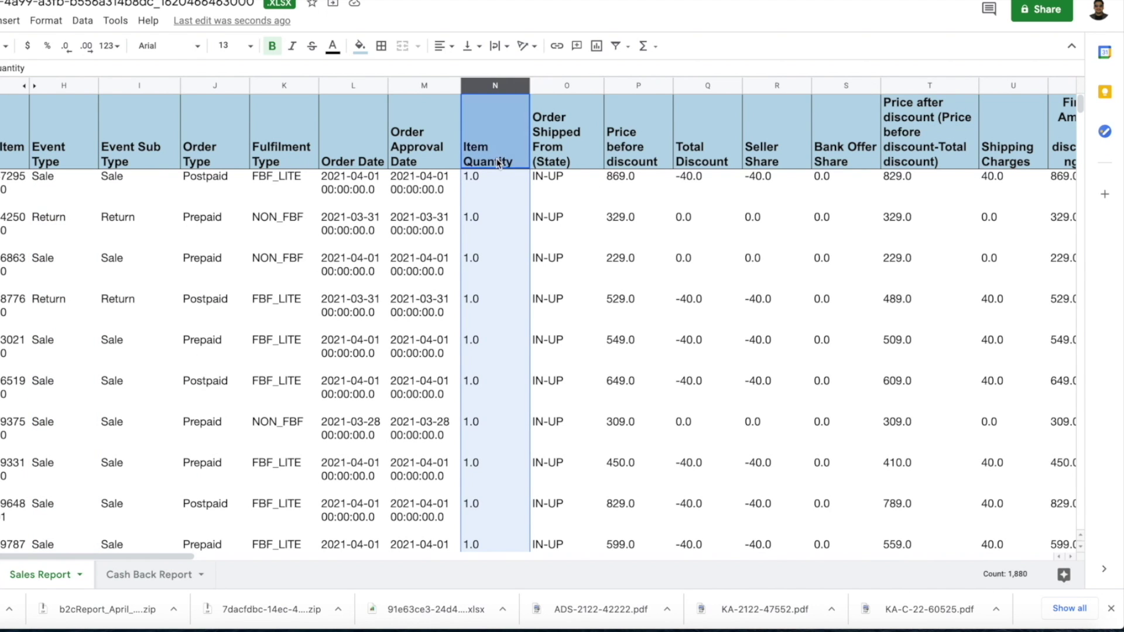
left_click(501, 164, "super")
key("ctrl+shift+Tab")
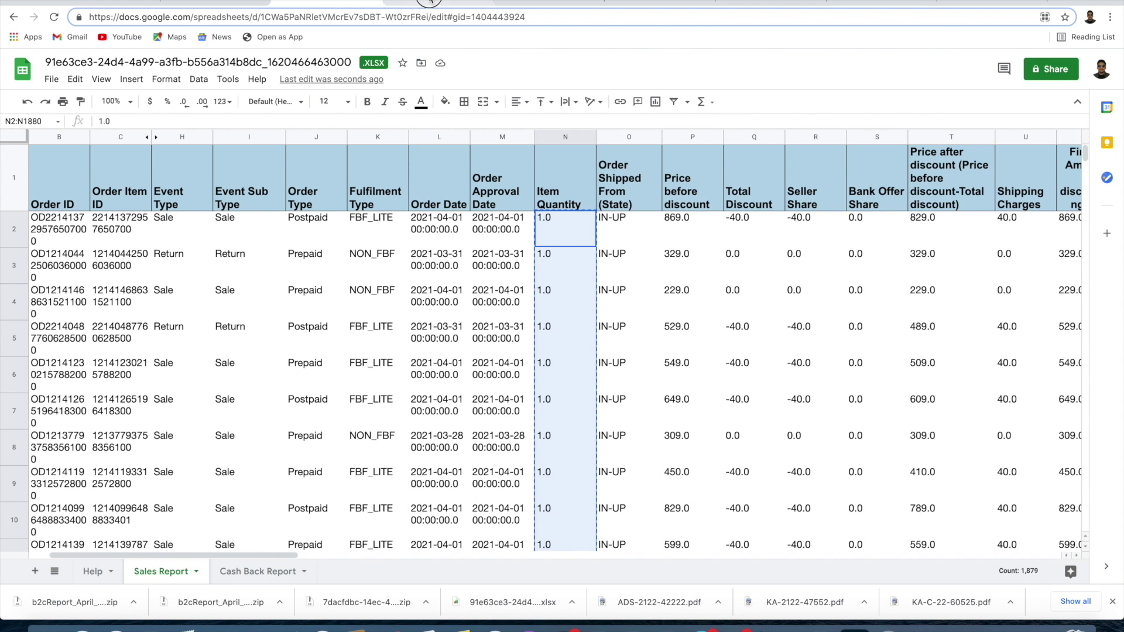
right_click(779, 171)
mouse_move(818, 204)
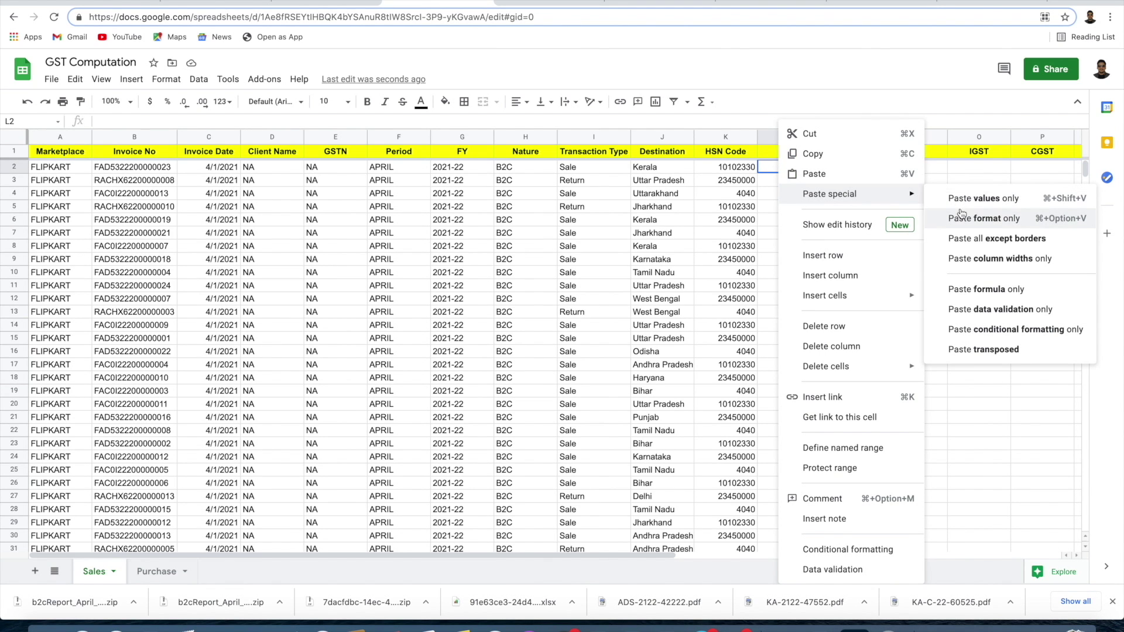
left_click(983, 198)
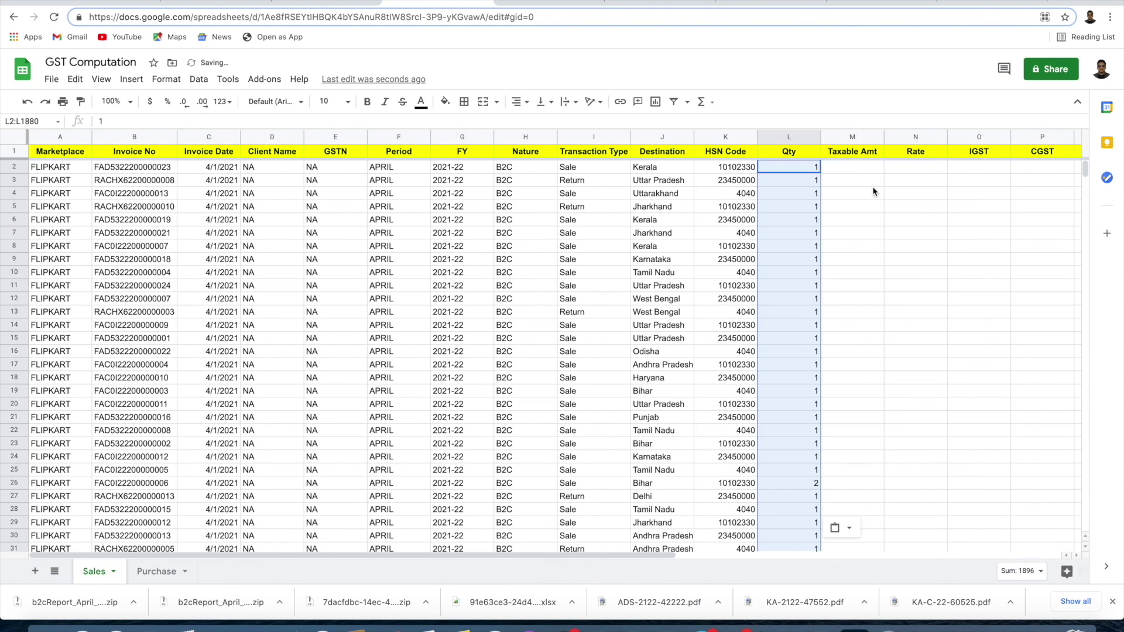
- Copy all Taxable Value entries from the Flipkart report and paste them as values only into the Taxable Amt column from M2
left_click(854, 167)
left_click(337, 4)
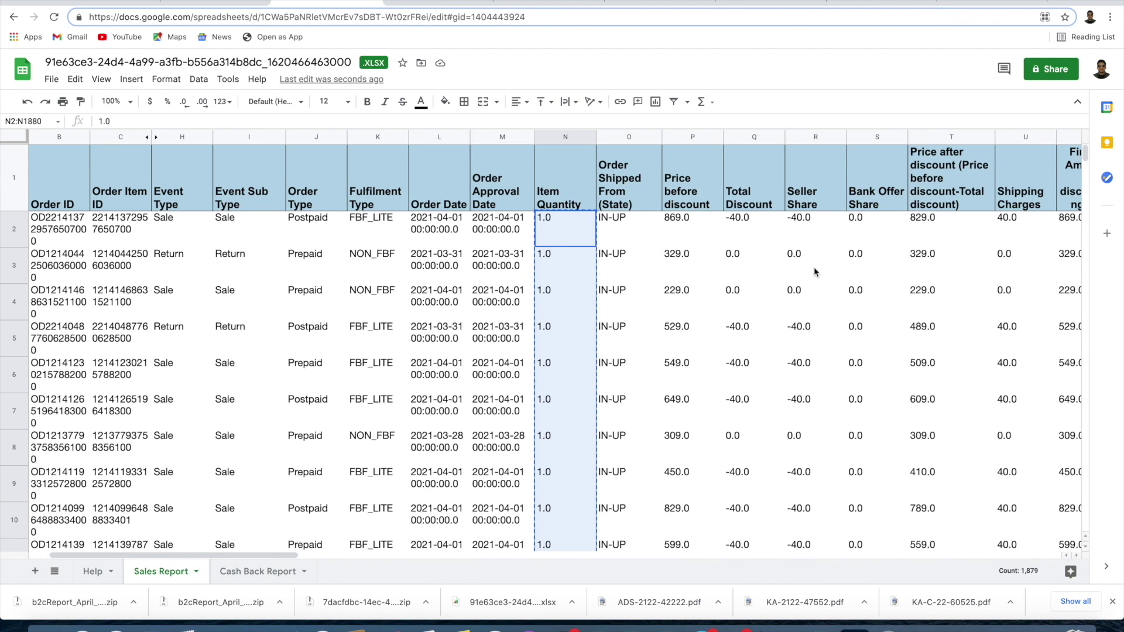
scroll(814, 267, "right", 8)
scroll(814, 267, "right", 5)
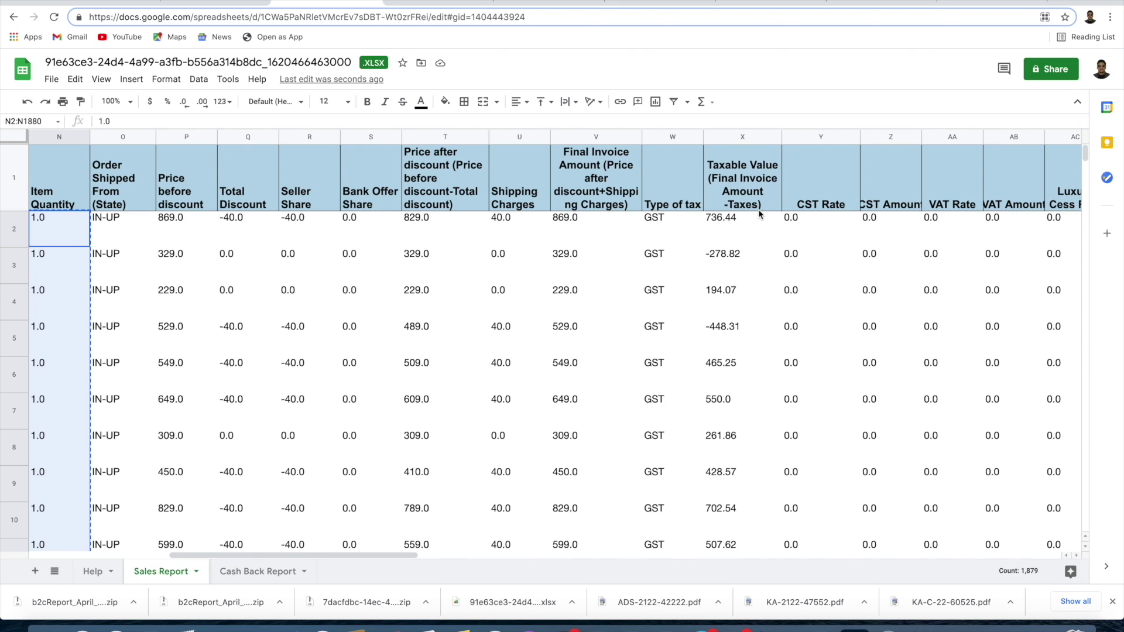
left_click(737, 137)
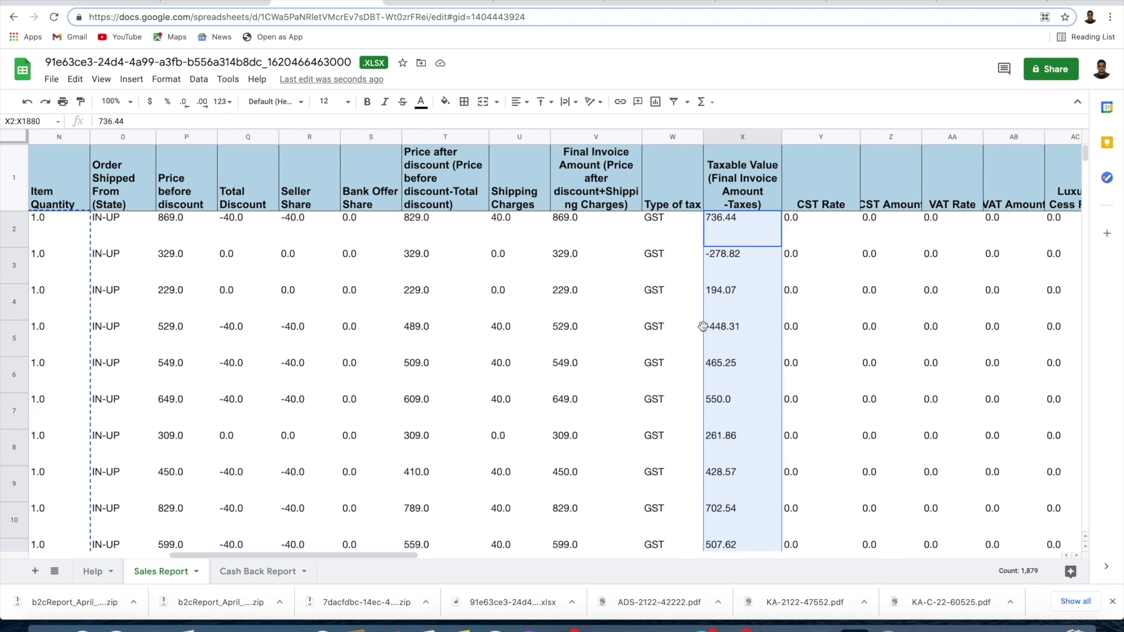
left_click(456, 6)
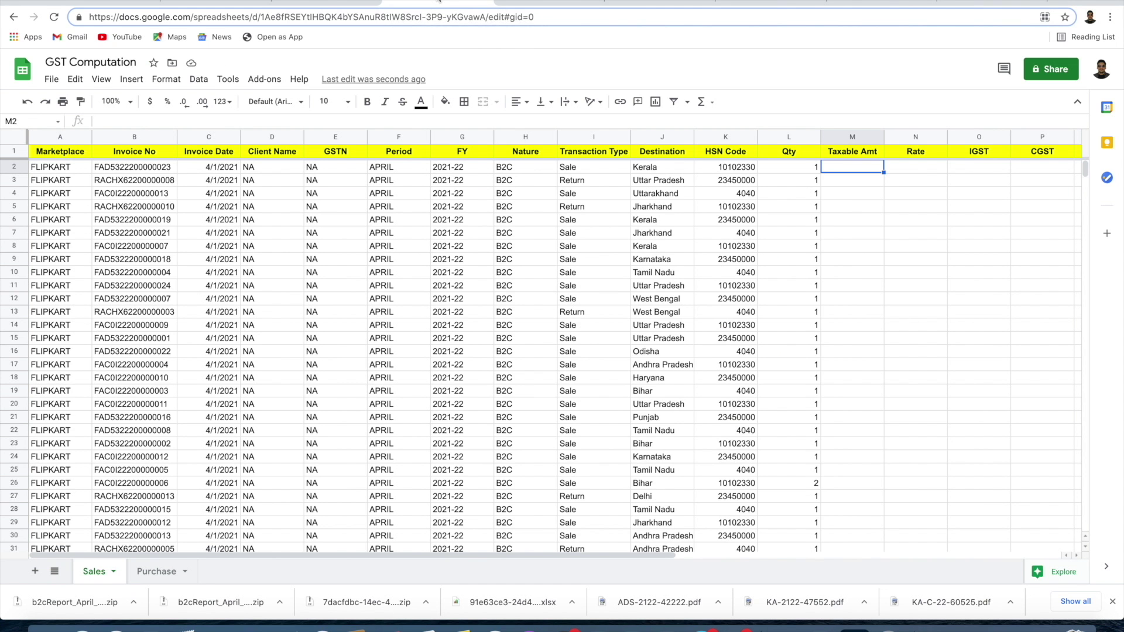
right_click(834, 163)
mouse_move(904, 194)
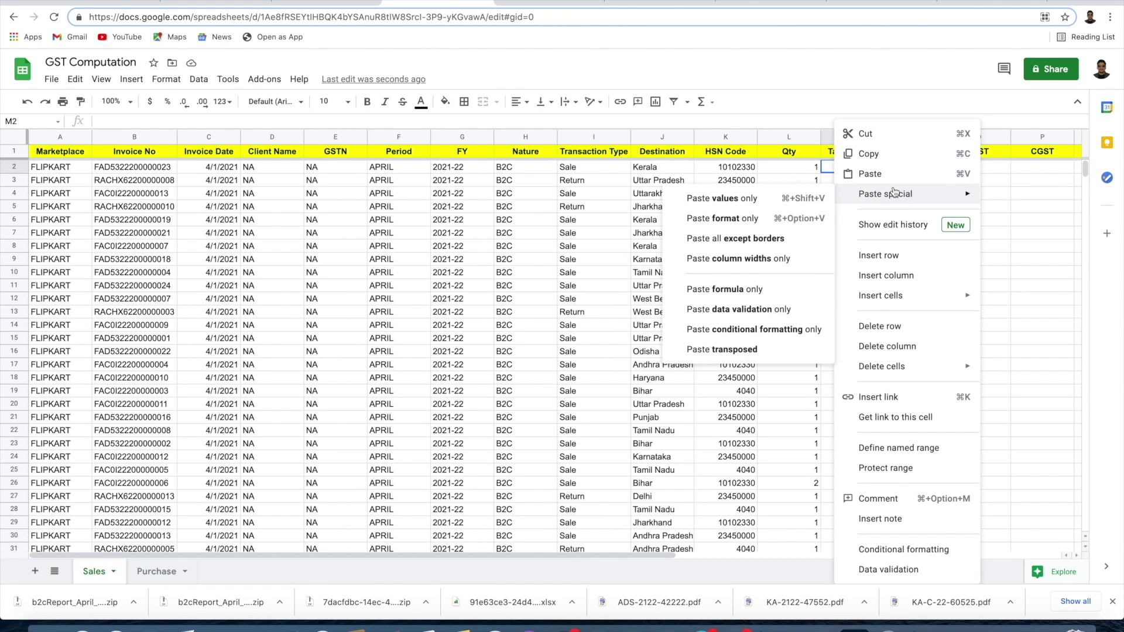
left_click(741, 198)
- Insert one blank column before TCS IGST Rate in the Flipkart Sales Report
scroll(929, 206, "right", 3)
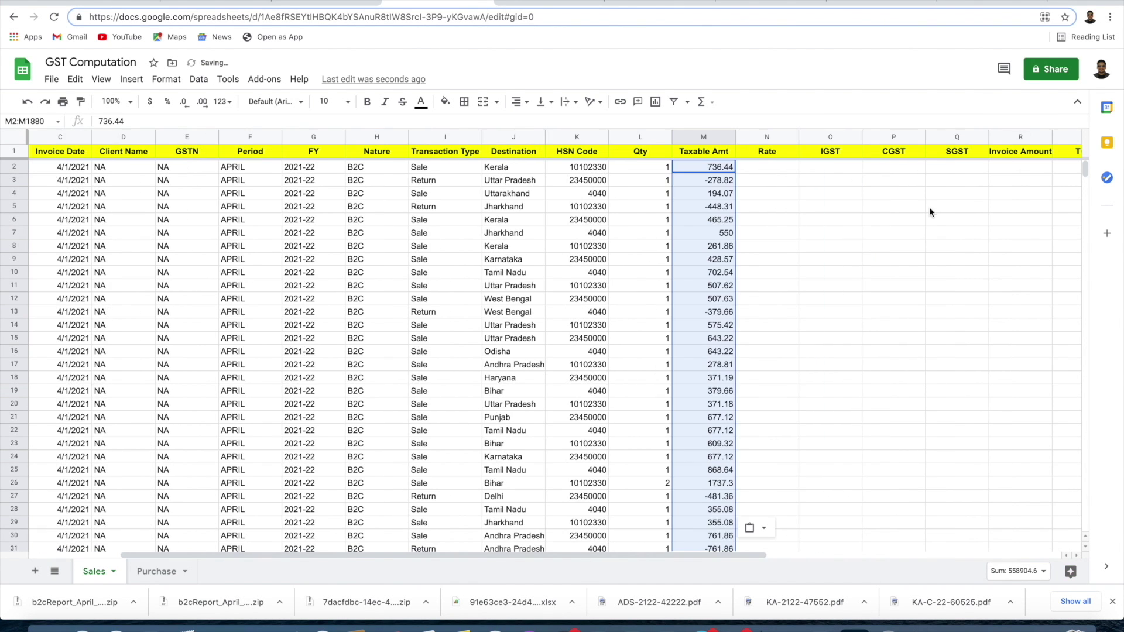
left_click(745, 166)
left_click(325, 6)
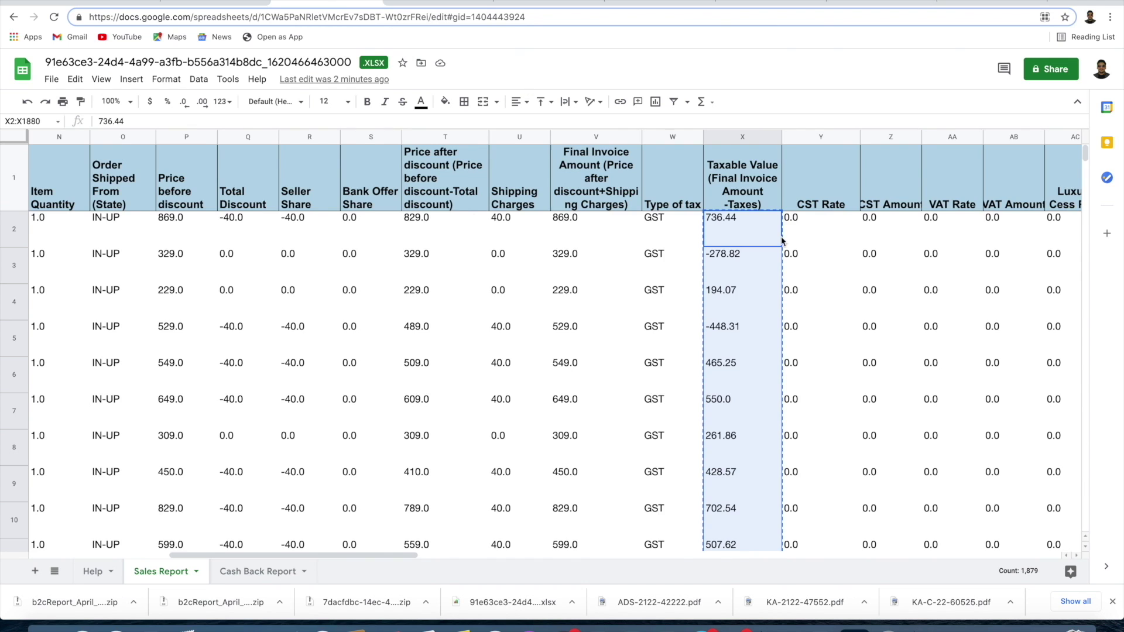
scroll(782, 241, "right", 3)
scroll(781, 241, "right", 4)
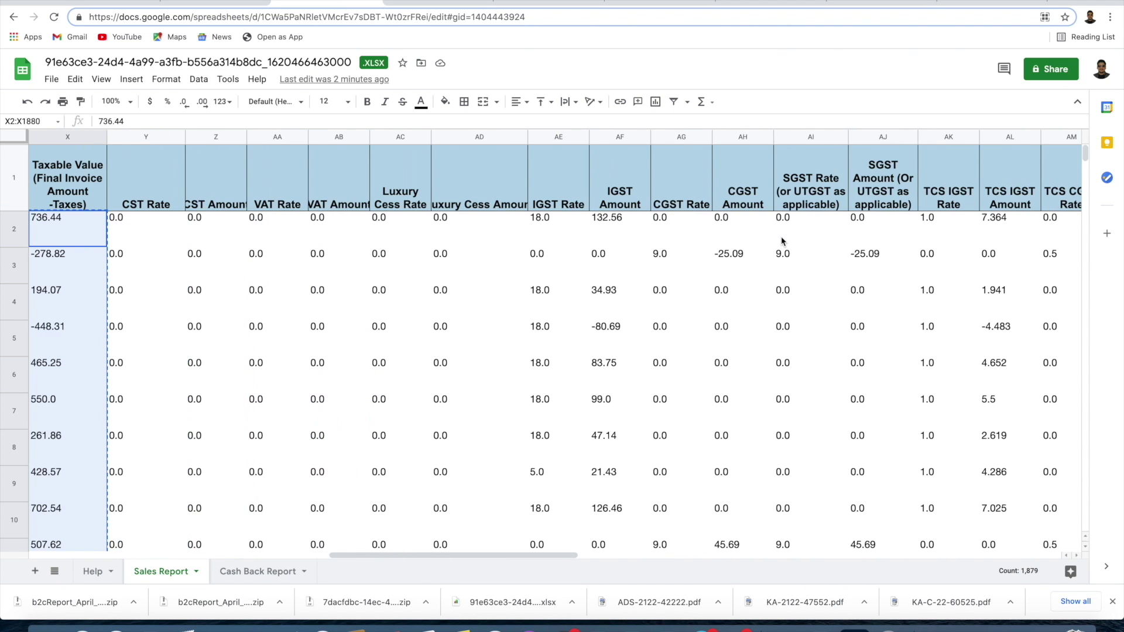
scroll(782, 241, "right", 2)
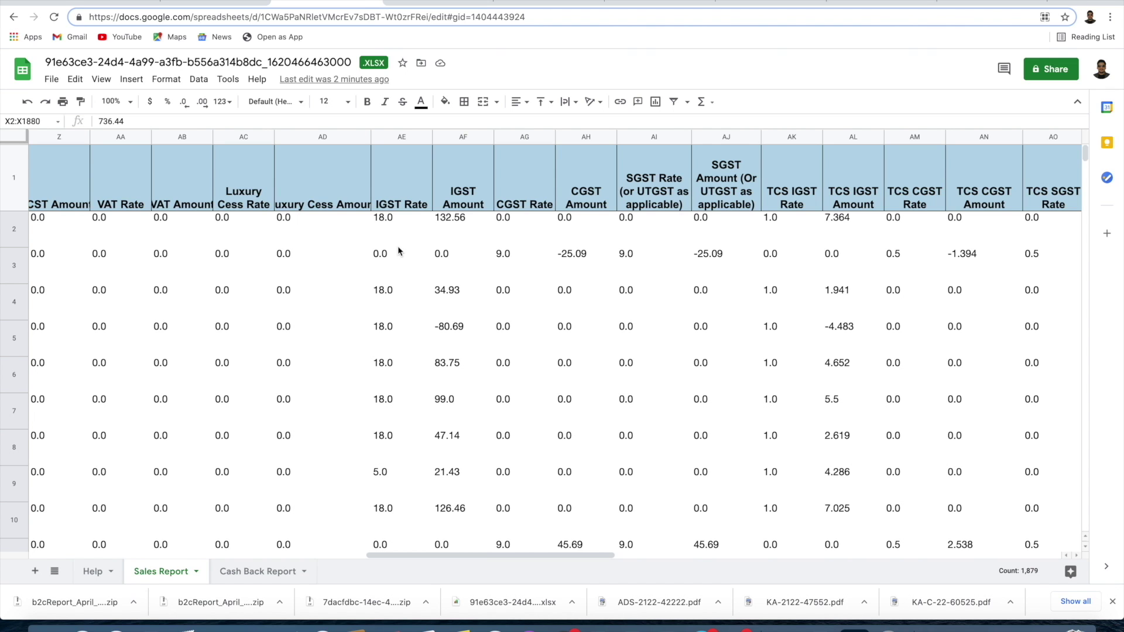
left_click(427, 3)
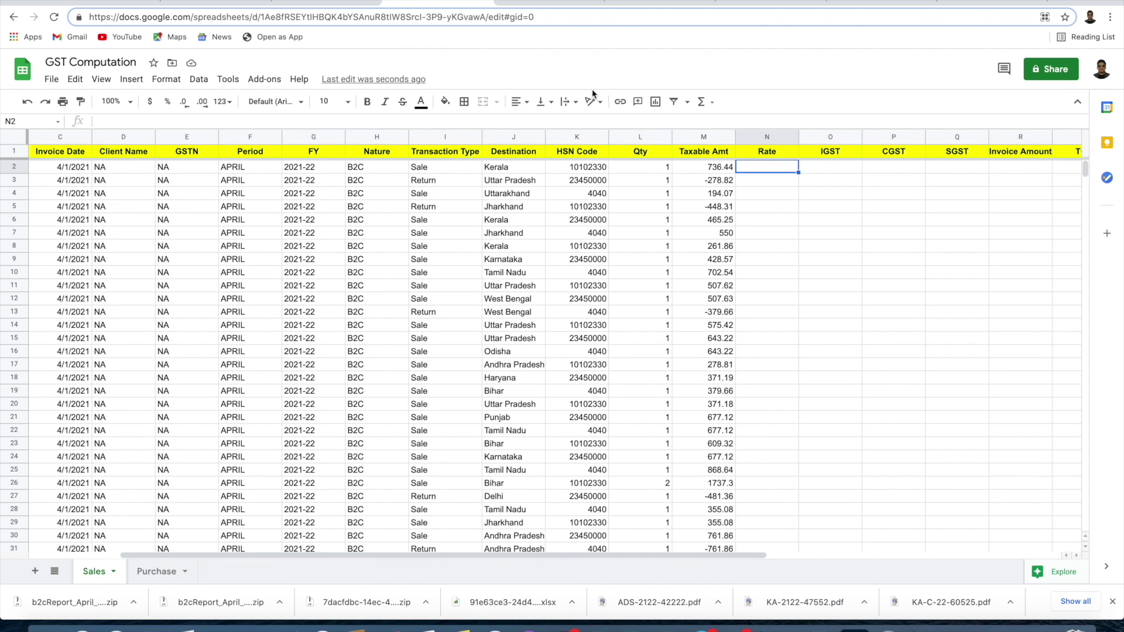
left_click(322, 3)
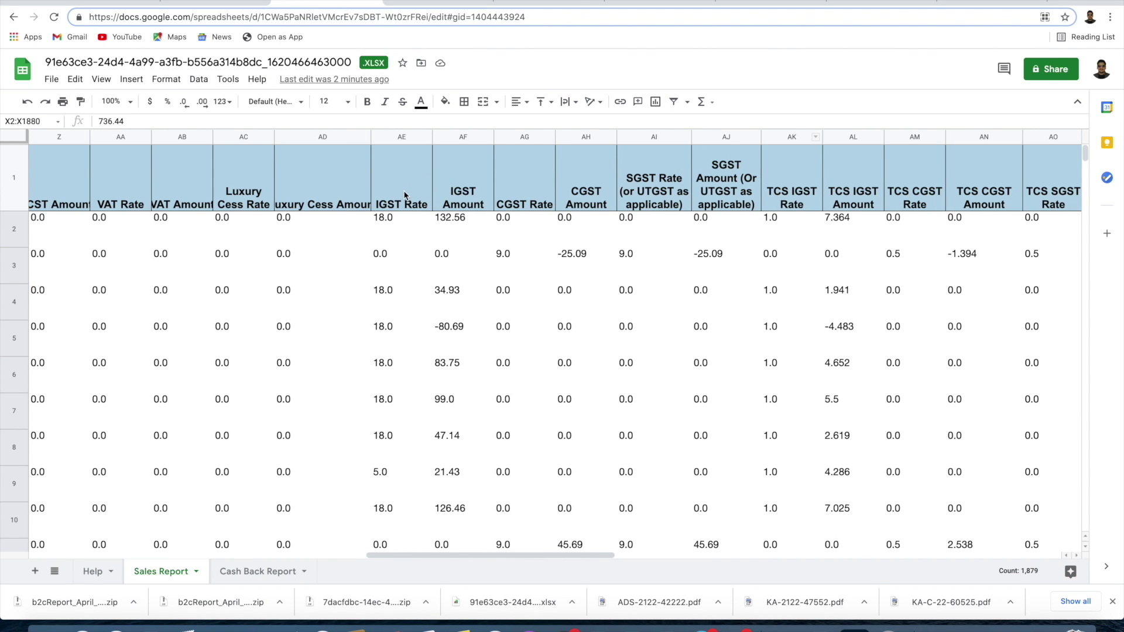
left_click(655, 196)
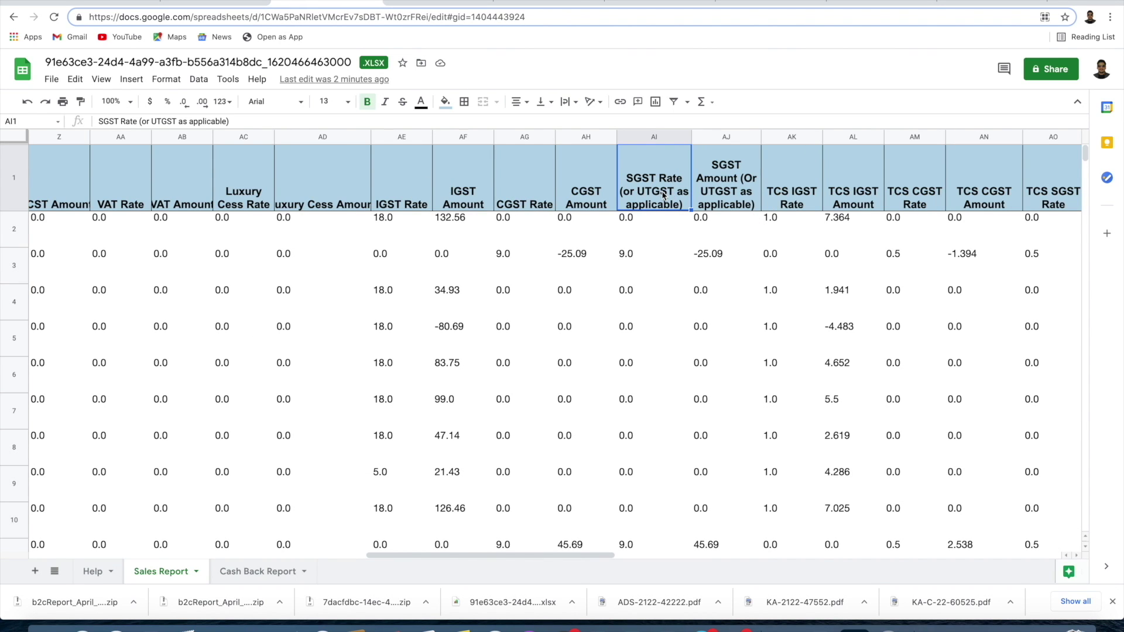
left_click(785, 138)
right_click(786, 138)
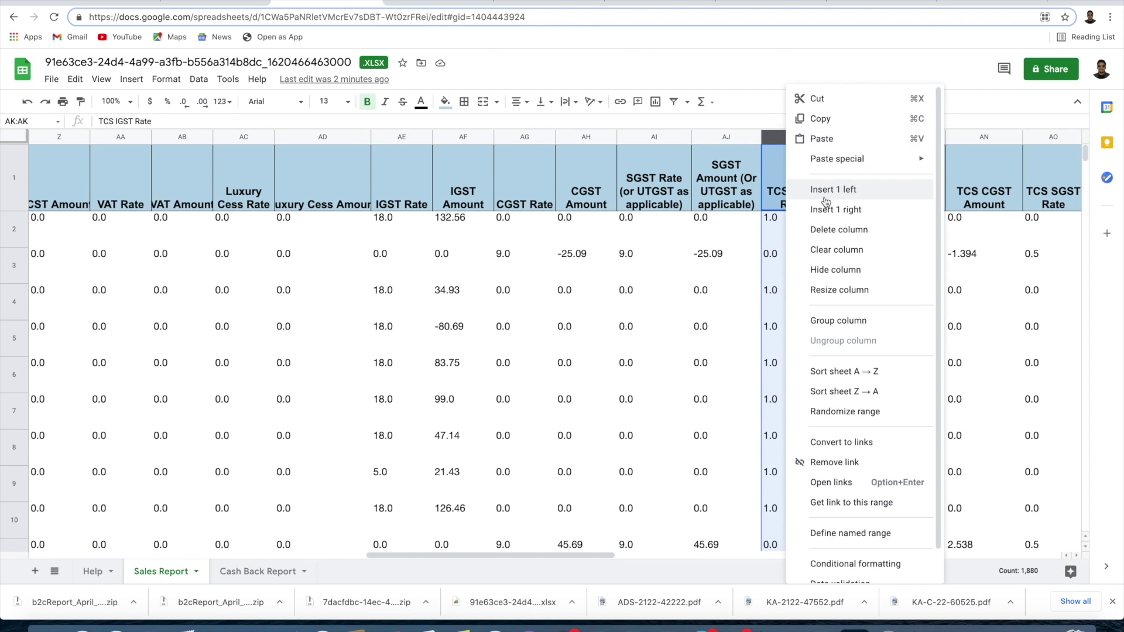
left_click(824, 194)
- Enter the formula =AE2+AG2+AI2 in AK2 to add the IGST, CGST and SGST rates
left_click(792, 229)
type("=")
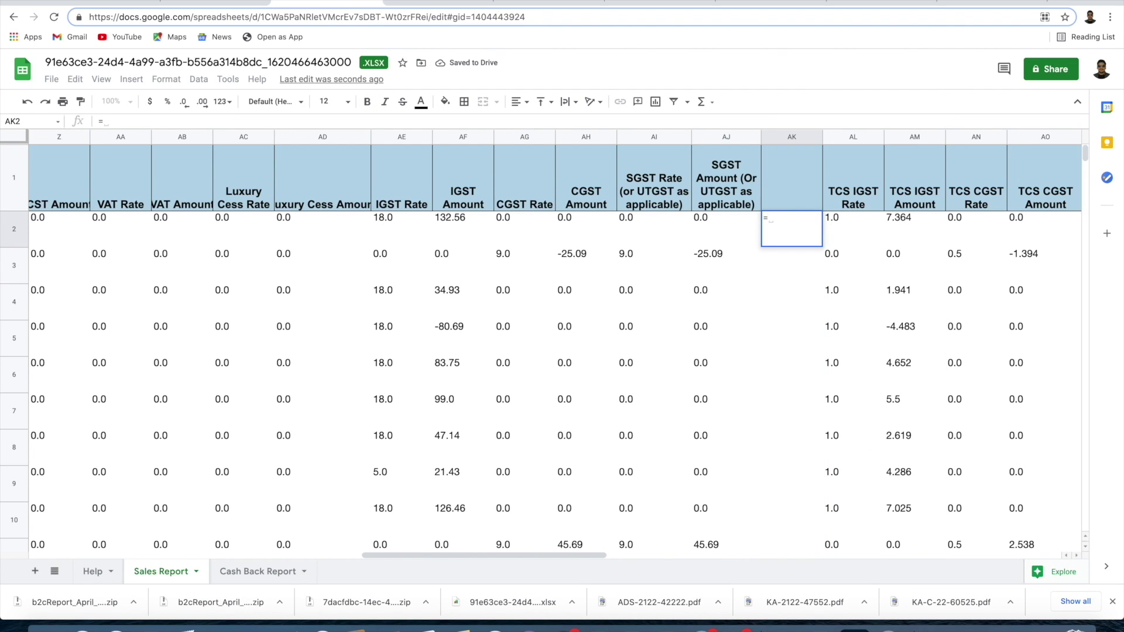
key("Left")
key("Left")
key("Left")
key("Left")
key("Left")
key("Left")
type("+")
key("Left")
key("Left")
key("Left")
key("Left")
type("+")
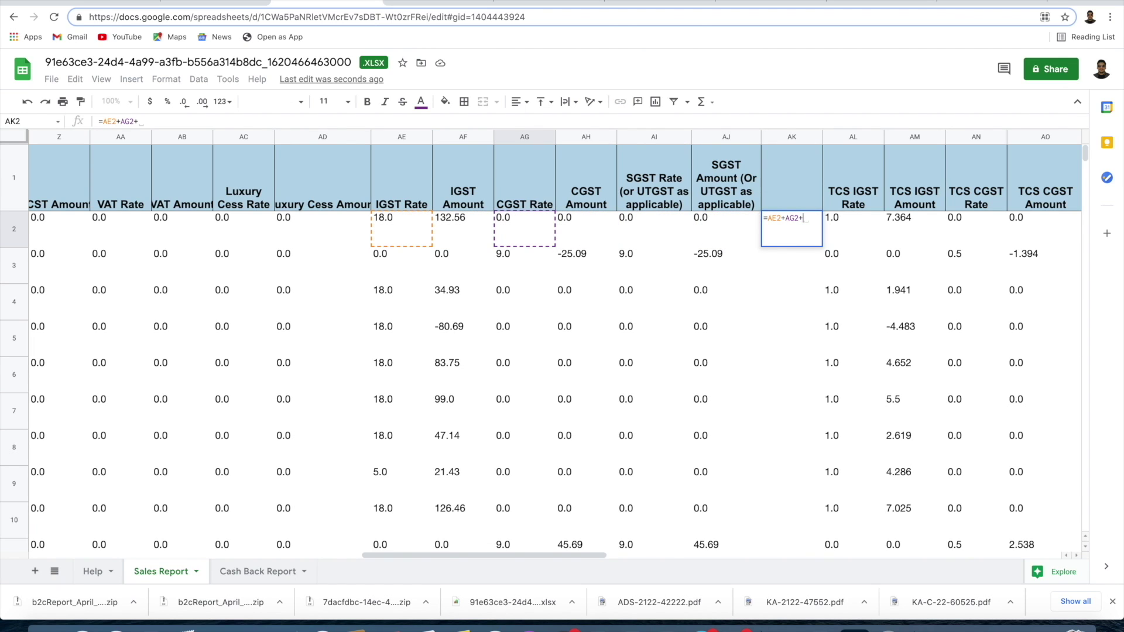
key("Left")
key("Left")
key("Return")
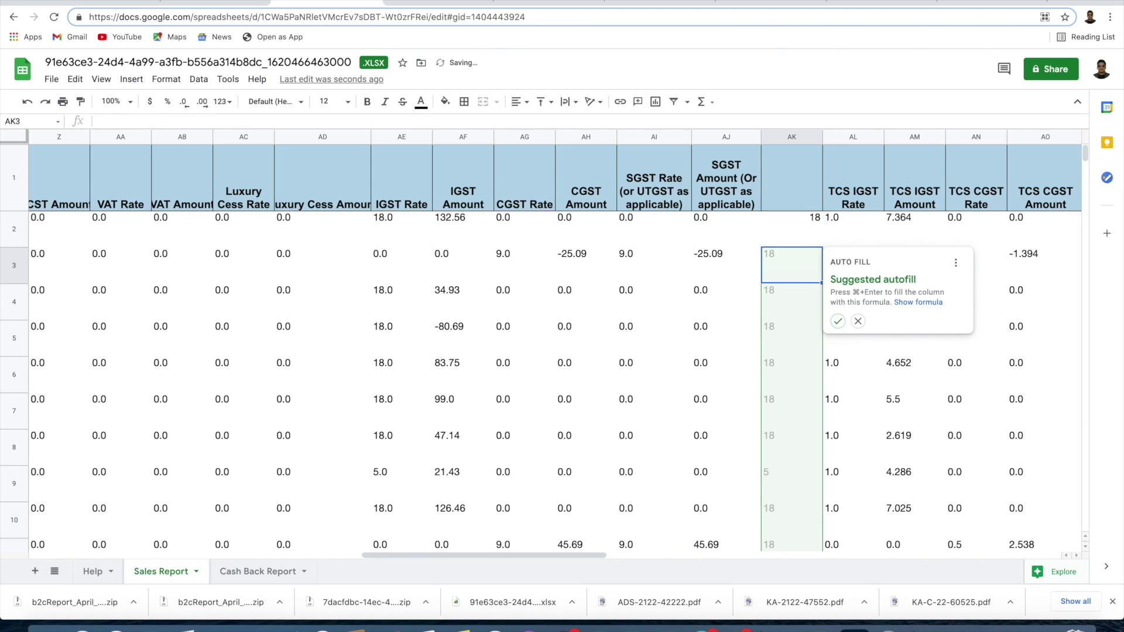
- Copy the combined rate formula from AK2 down column AK to row 1880
left_click(791, 228)
key("super+c")
key("super+shift+Down")
key("super+v")
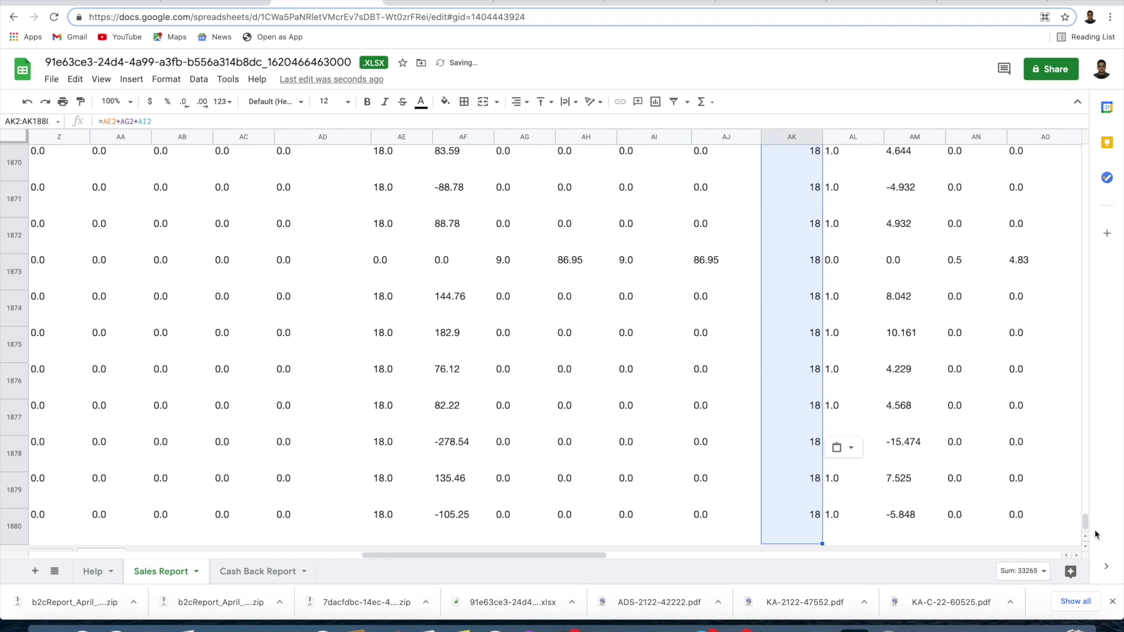
left_click_drag(1085, 519, 1074, 35)
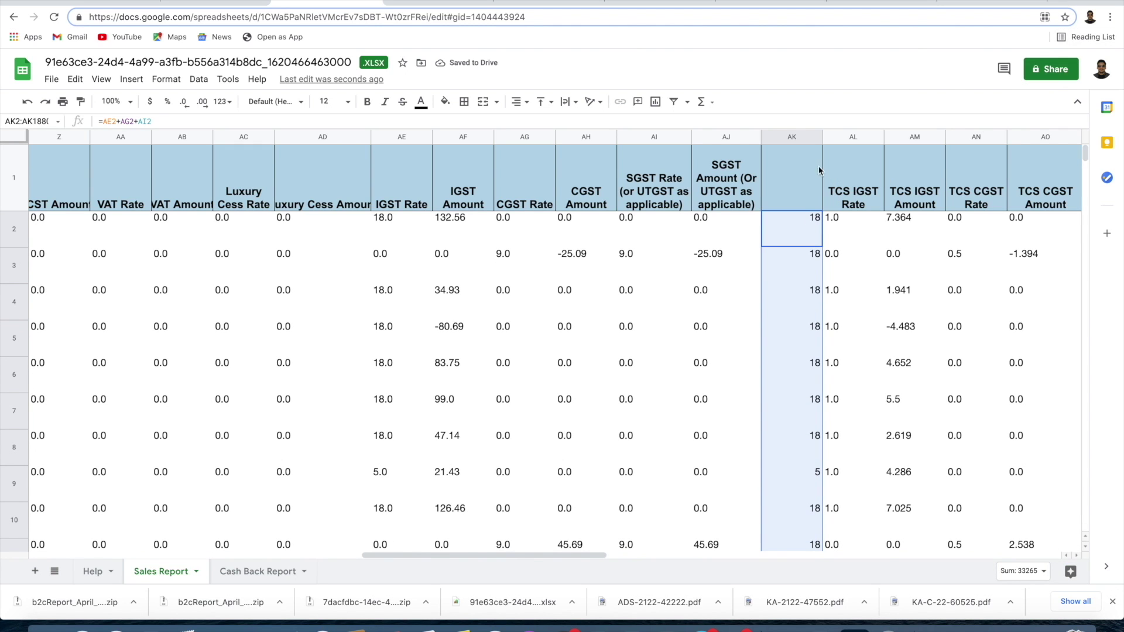
- Copy the combined rates in AK2:AK1880 and paste them as values only into the Rate column of GST Computation from N2
left_click(793, 137)
key("shift+Down")
key("super+c")
left_click(441, 3)
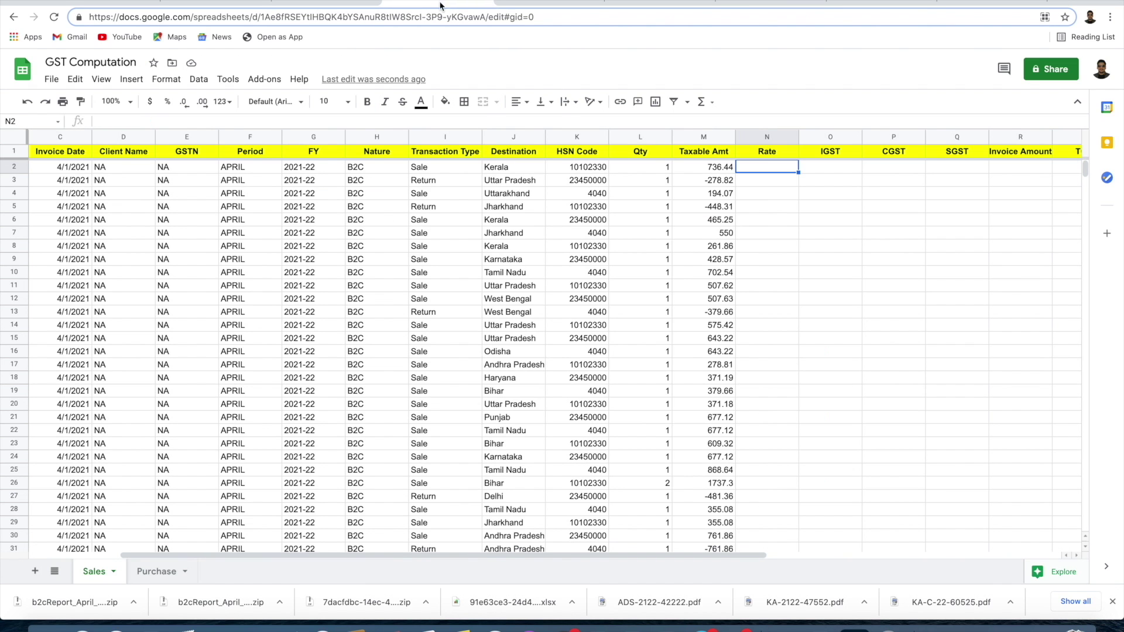
left_click(768, 168)
right_click(768, 168)
mouse_move(817, 205)
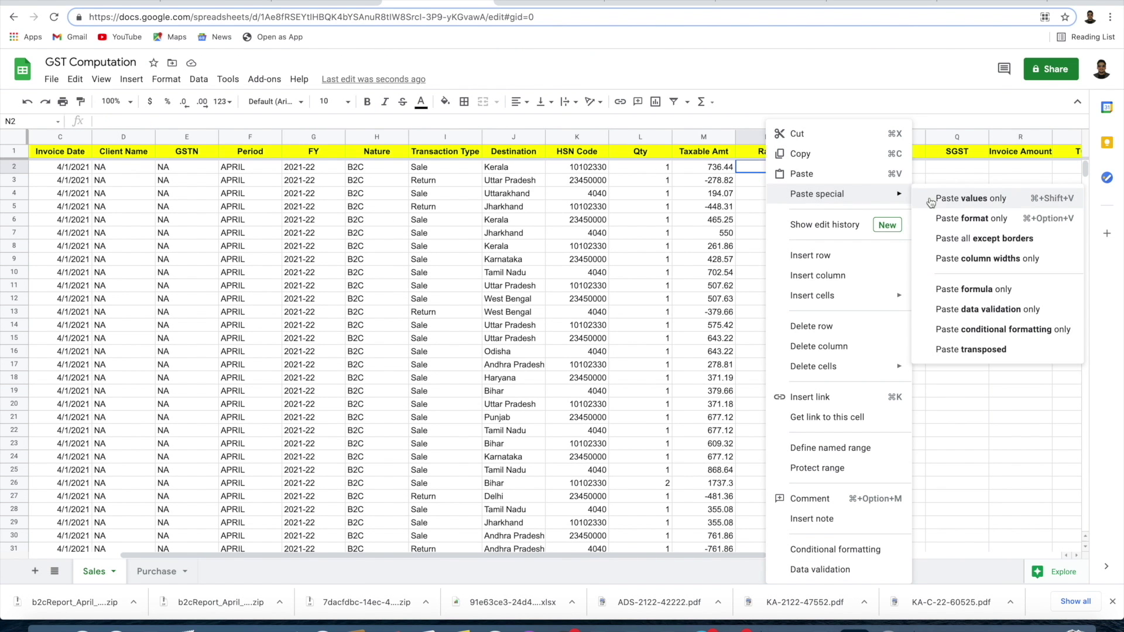
left_click(936, 201)
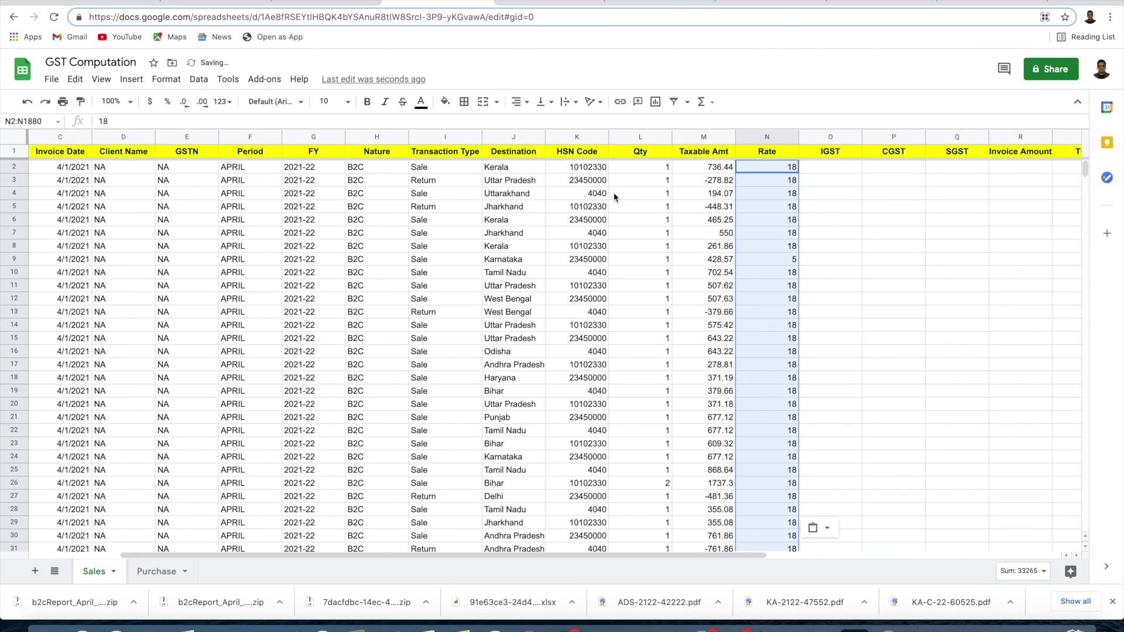
- Copy all IGST Amount entries from the Flipkart report and paste them as values only into the IGST column from O2
left_click(831, 170)
left_click(363, 4)
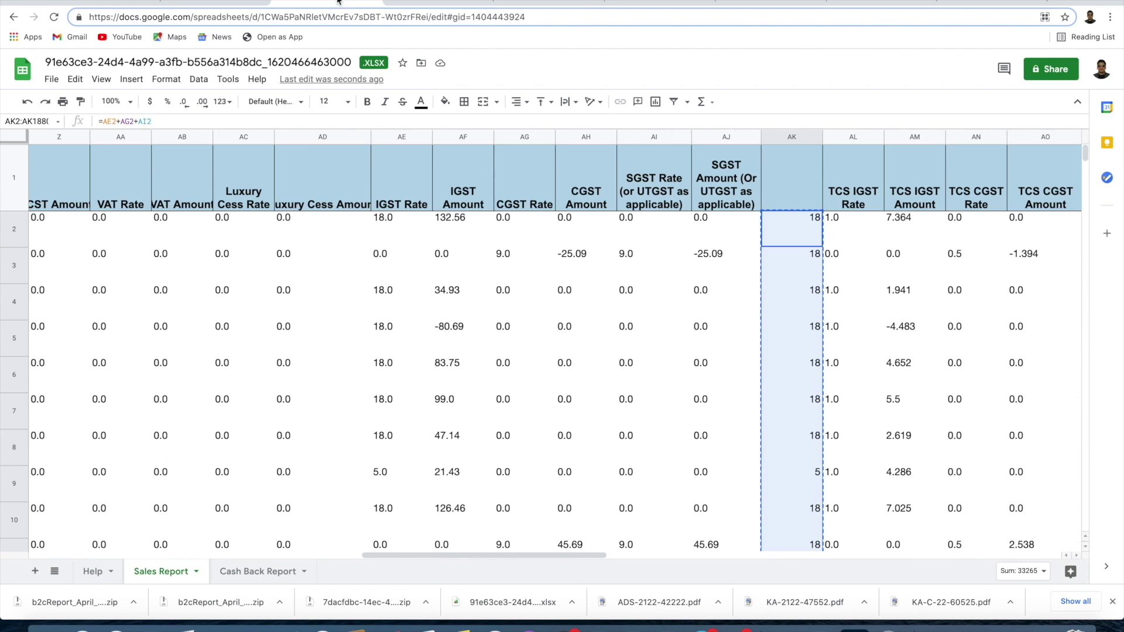
left_click(462, 136)
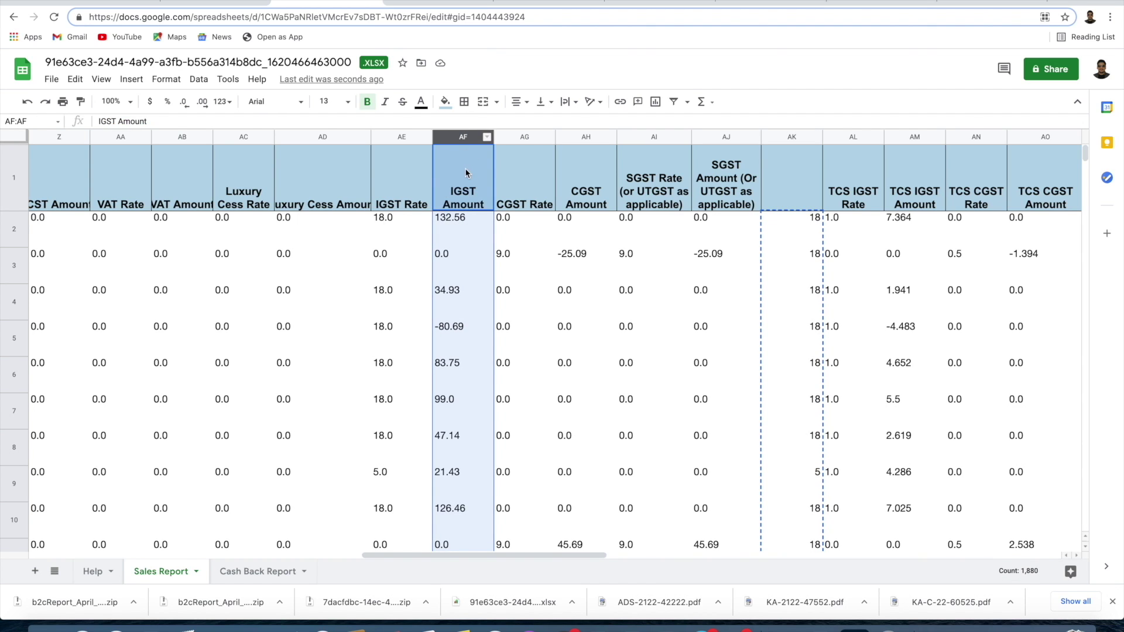
key("Down")
key("ctrl+shift+Down")
key("ctrl+c")
left_click(456, 8)
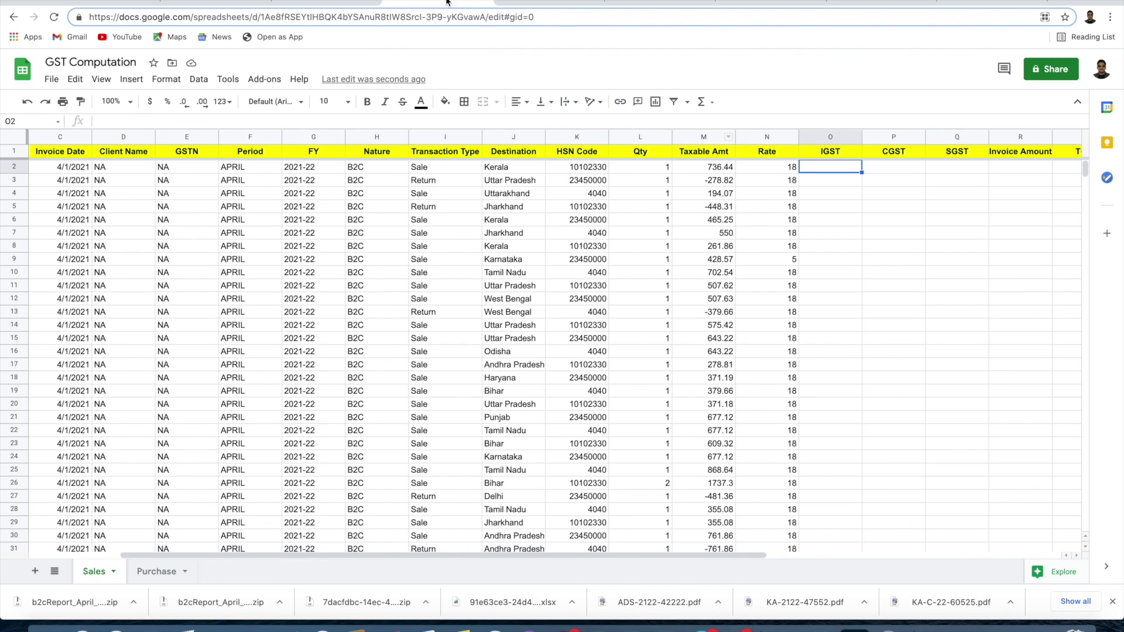
right_click(841, 169)
mouse_move(869, 190)
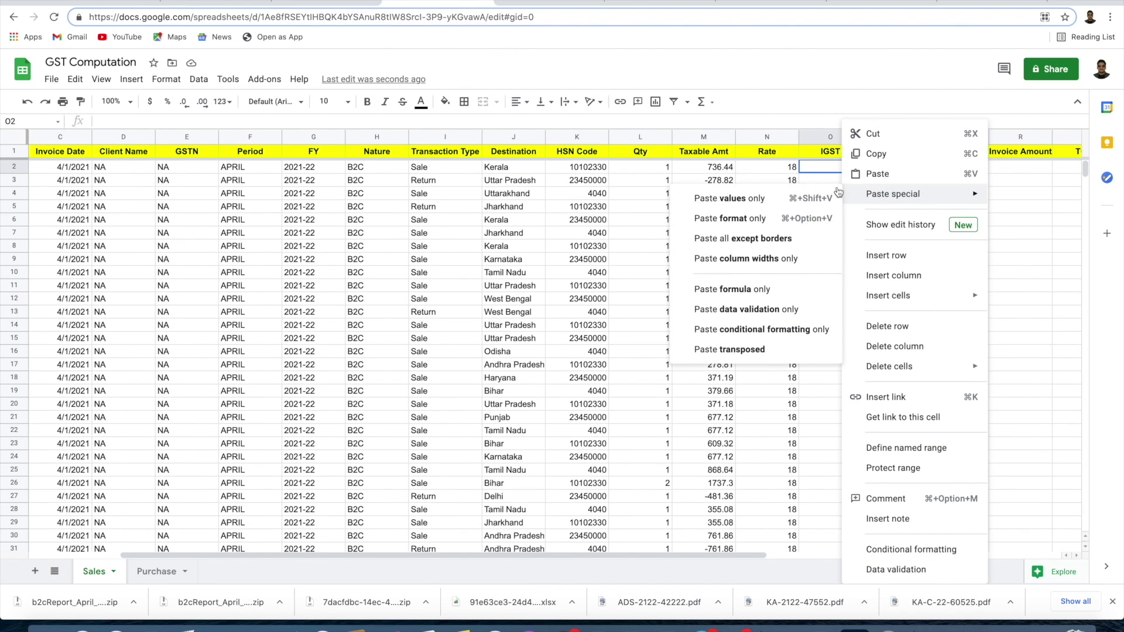
left_click(819, 197)
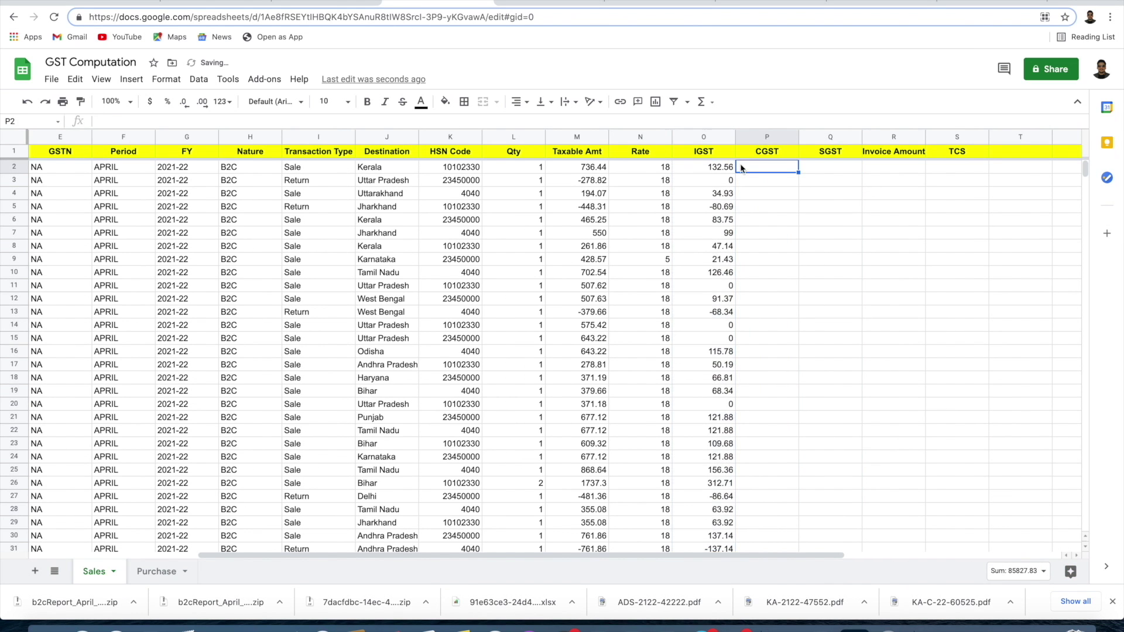
- Copy all CGST Amount entries from the Flipkart report and paste them as values only into the CGST column from P2
left_click(319, 5)
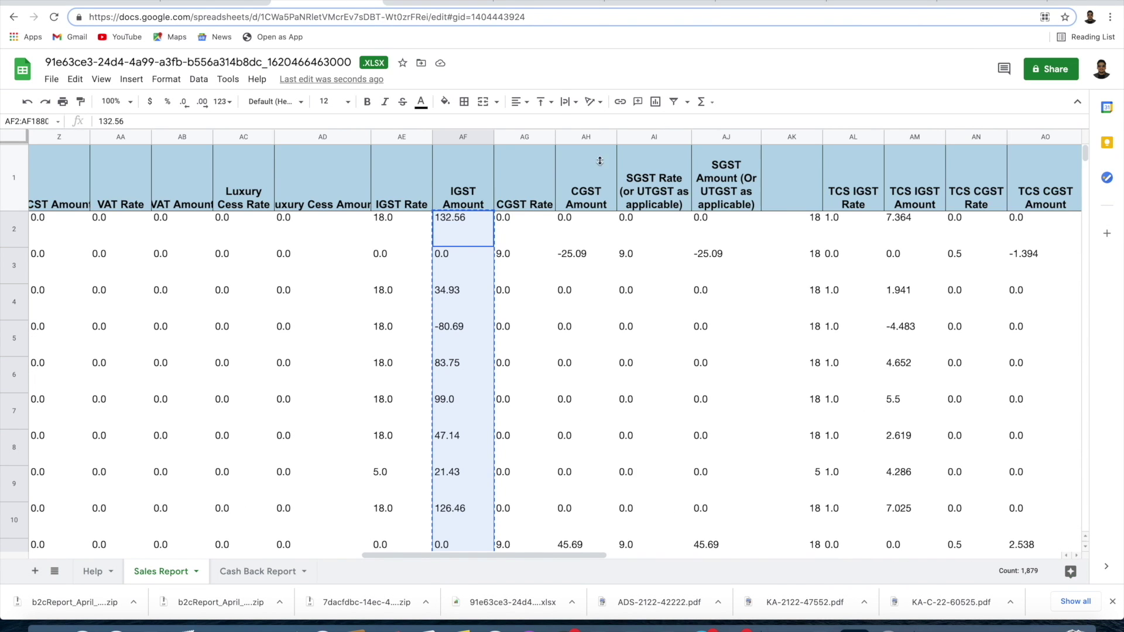
left_click(576, 137)
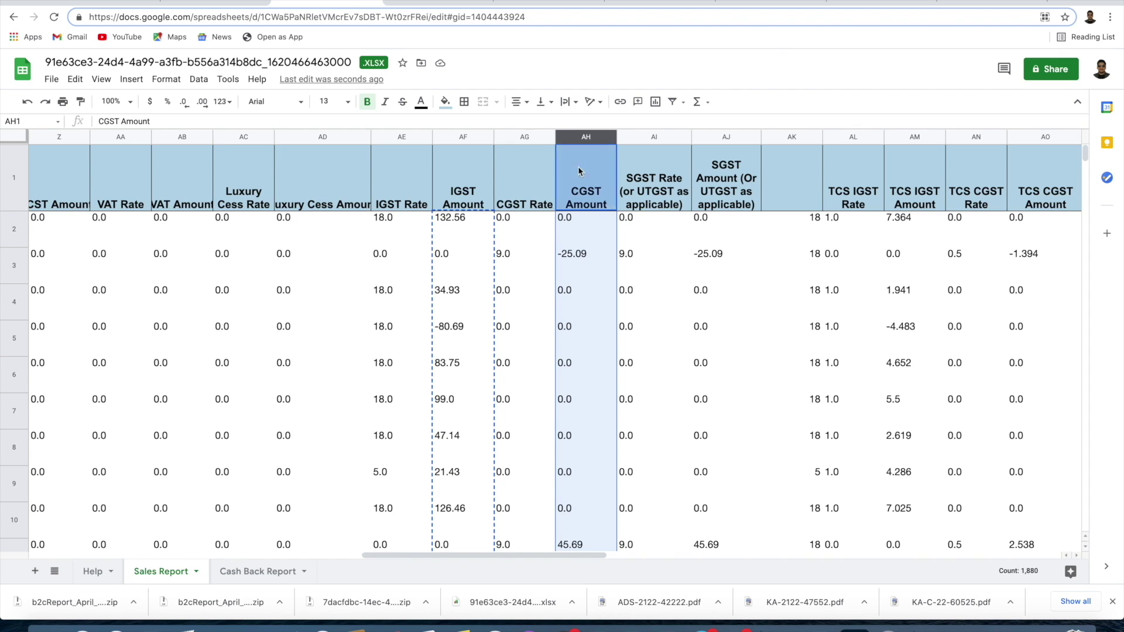
left_click(609, 228)
key("ctrl+shift+Down")
key("ctrl+c")
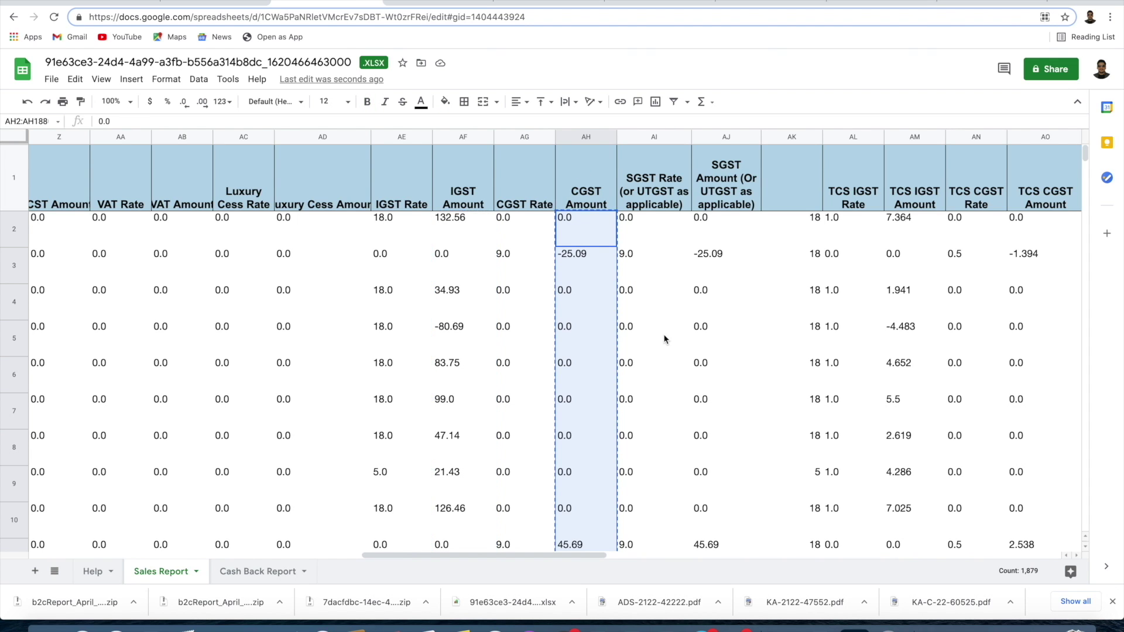
left_click(422, 5)
right_click(772, 172)
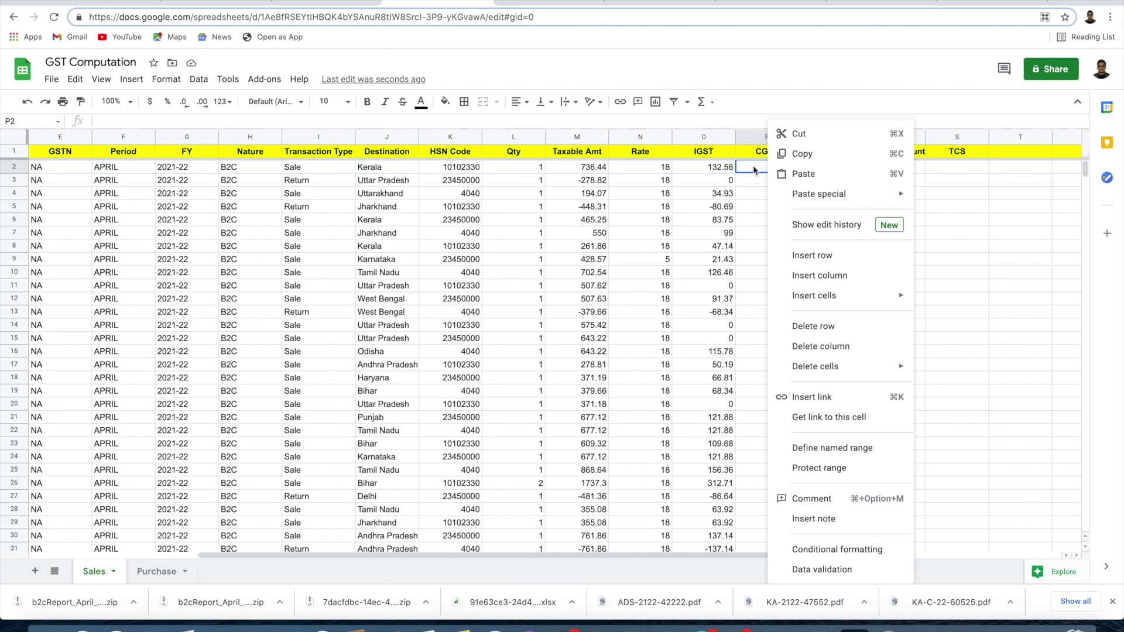
mouse_move(848, 194)
left_click(924, 200)
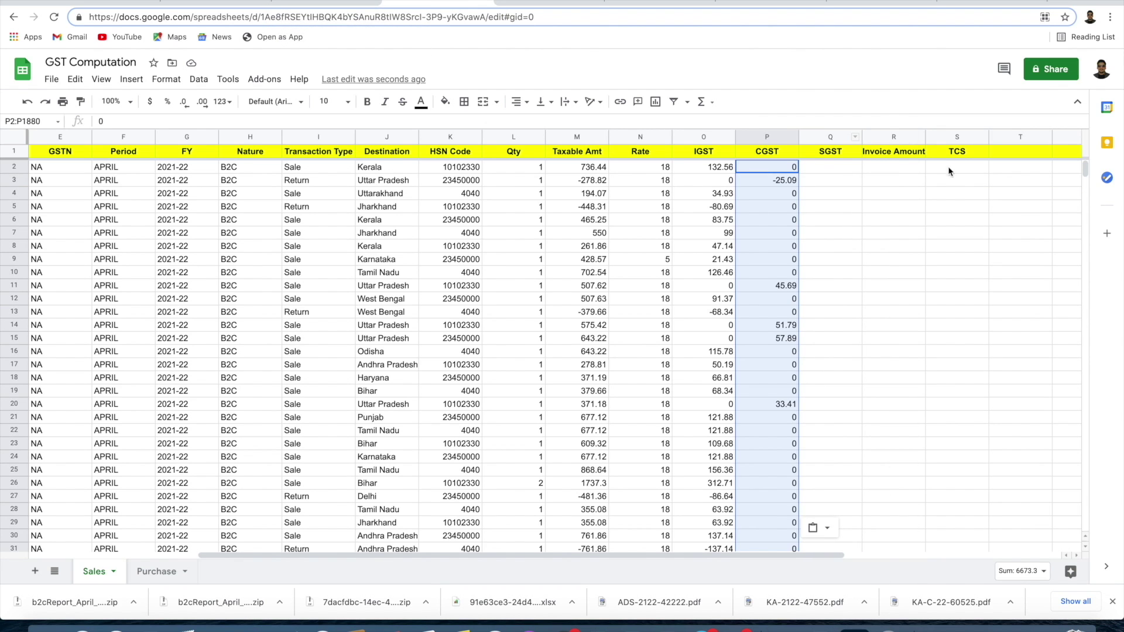
- Copy all SGST Amount entries from the Flipkart report and paste them as values only into the SGST column from Q2
left_click(830, 170)
left_click(311, 4)
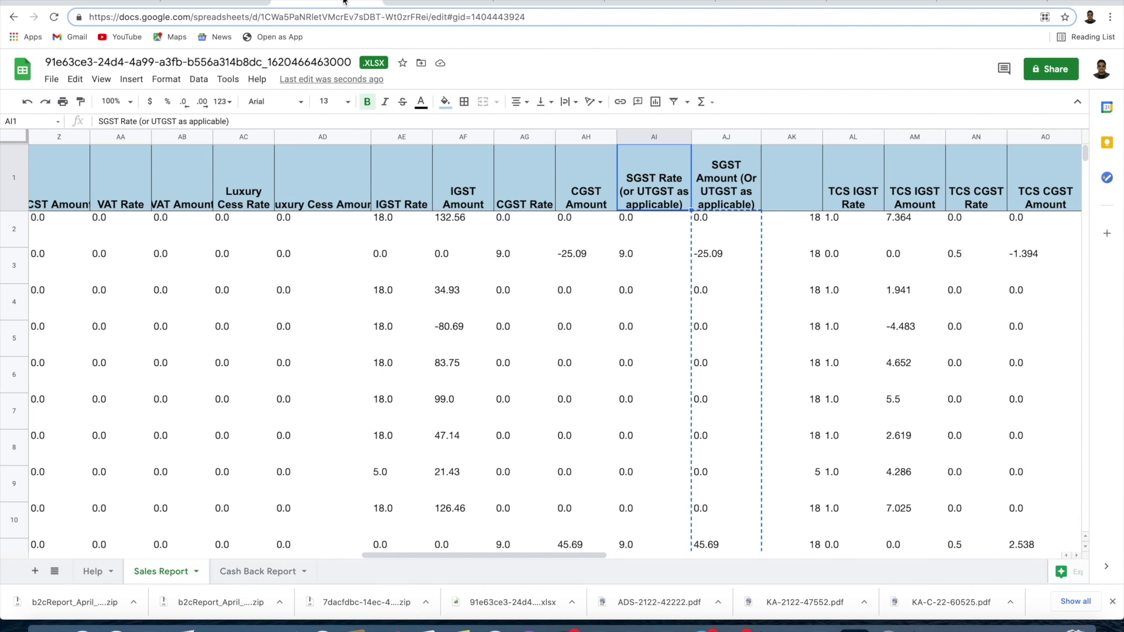
left_click(724, 137)
key("ctrl+c")
left_click(726, 231)
key("ctrl+shift+Down")
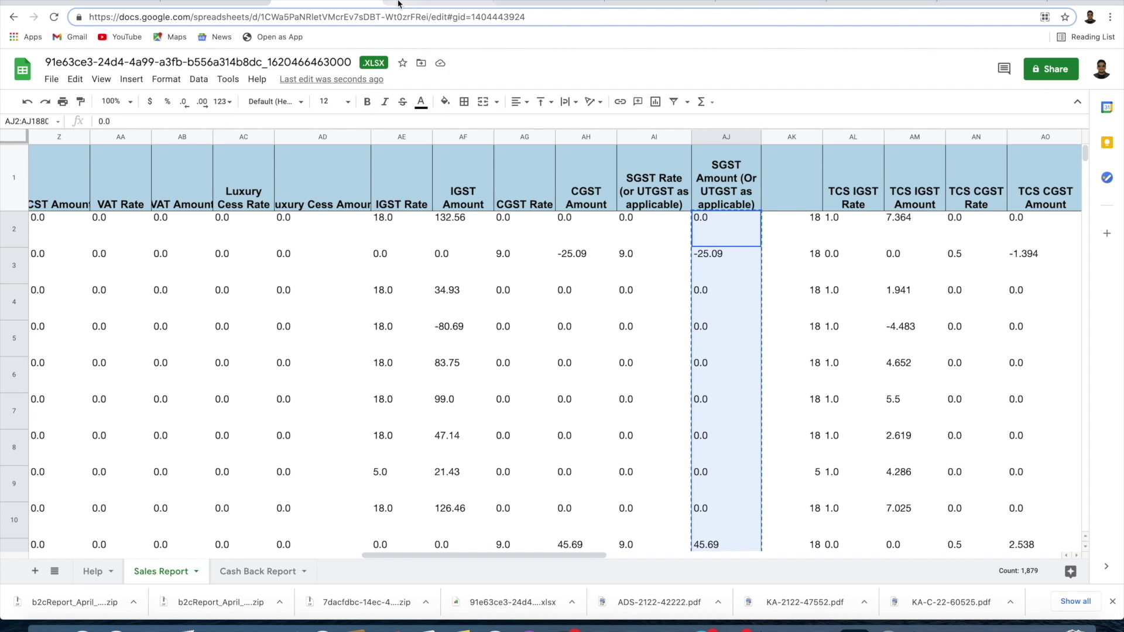
left_click(432, 4)
right_click(821, 174)
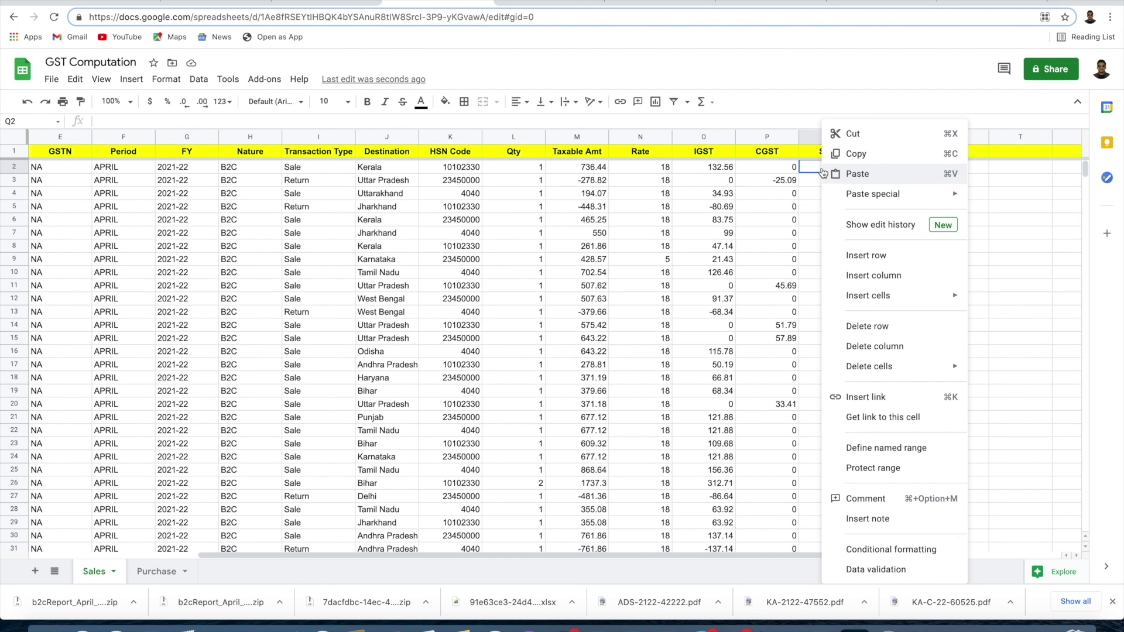
mouse_move(854, 192)
left_click(795, 199)
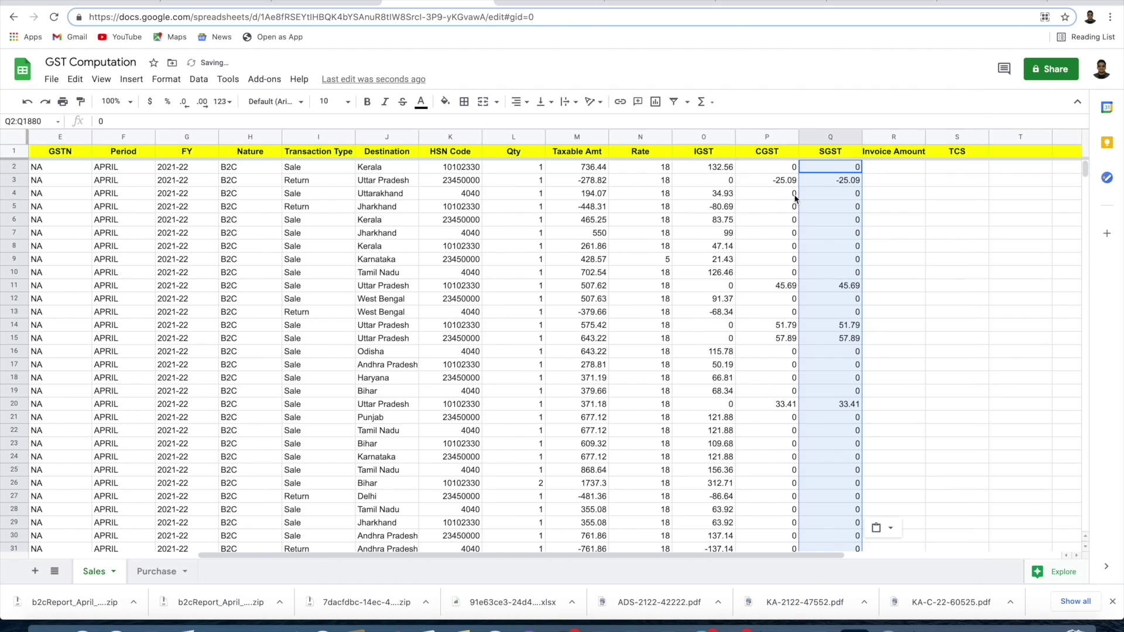
- Enter the formula =M2+O2+P2+Q2 in R2 for the Invoice Amount, declining the suggested autofill
left_click(889, 171)
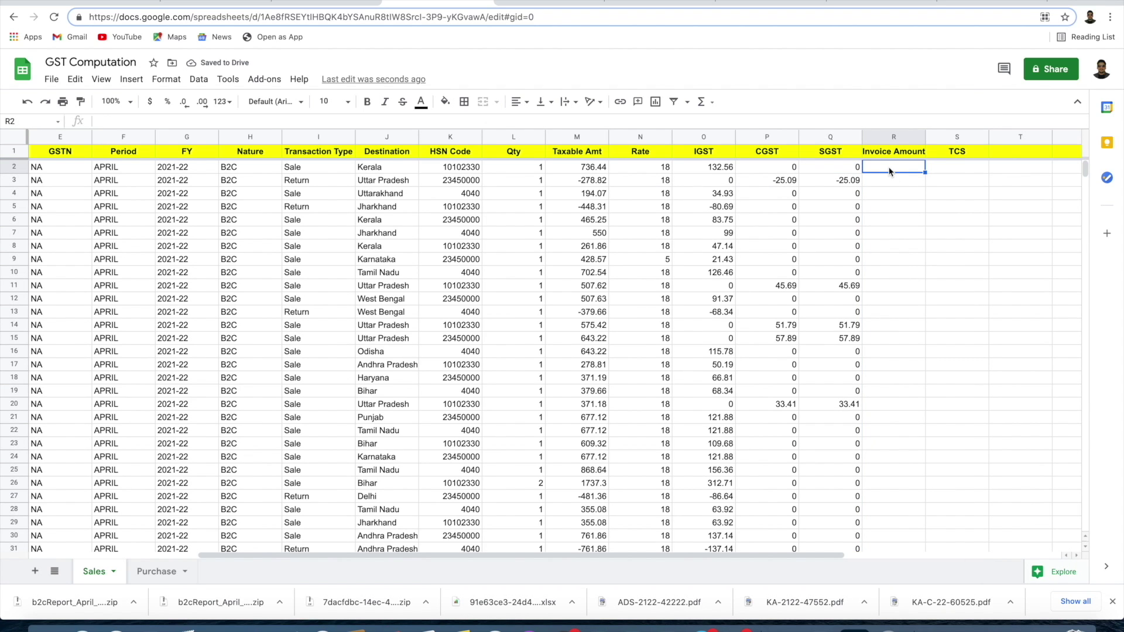
type("=")
key("Left")
key("Left")
key("Left")
key("Left")
key("Left")
type("+")
key("Left")
key("Left")
key("Left")
type("+")
key("Left")
key("Left")
type("+")
key("Left")
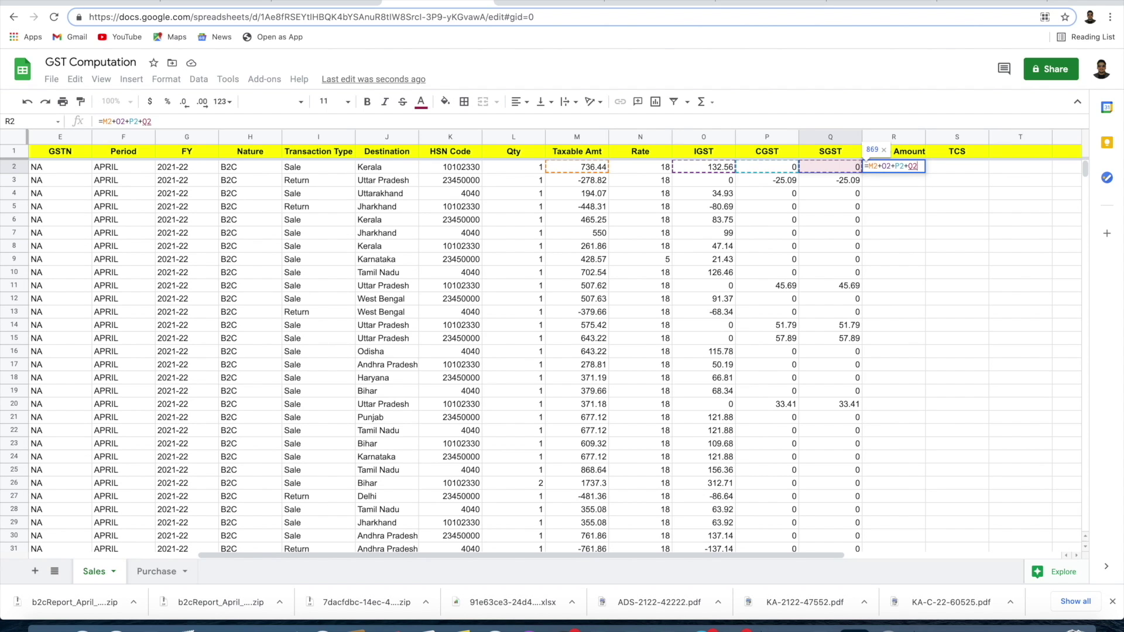
key("Return")
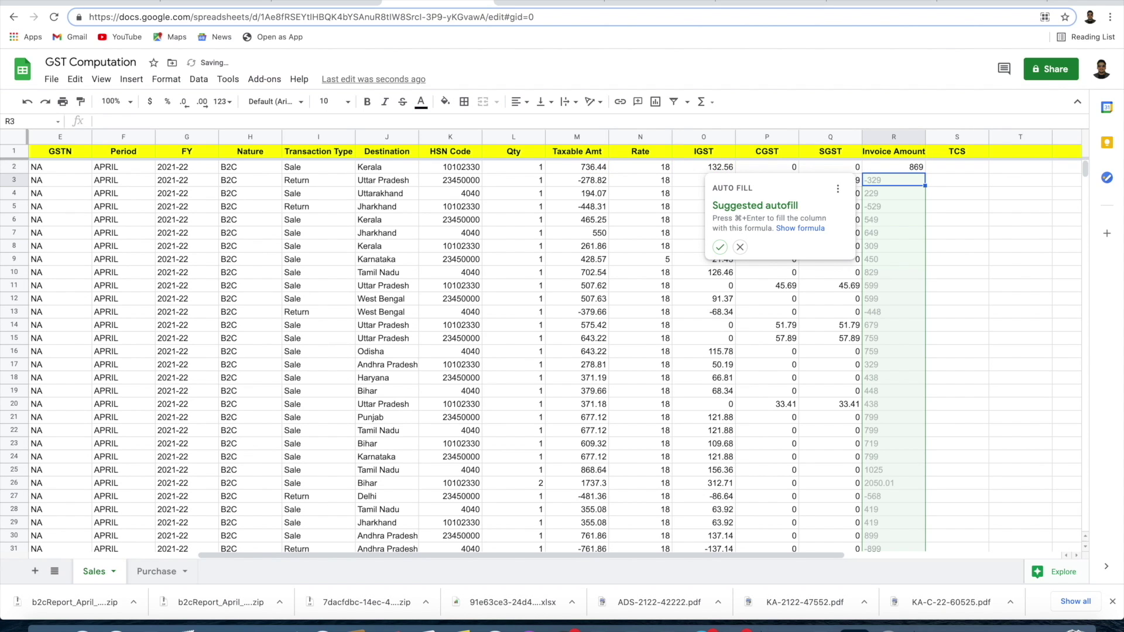
key("Escape")
- Enter the formula =M2*0.01 in S2 to calculate the TCS on the taxable amount
left_click(956, 166)
type("=")
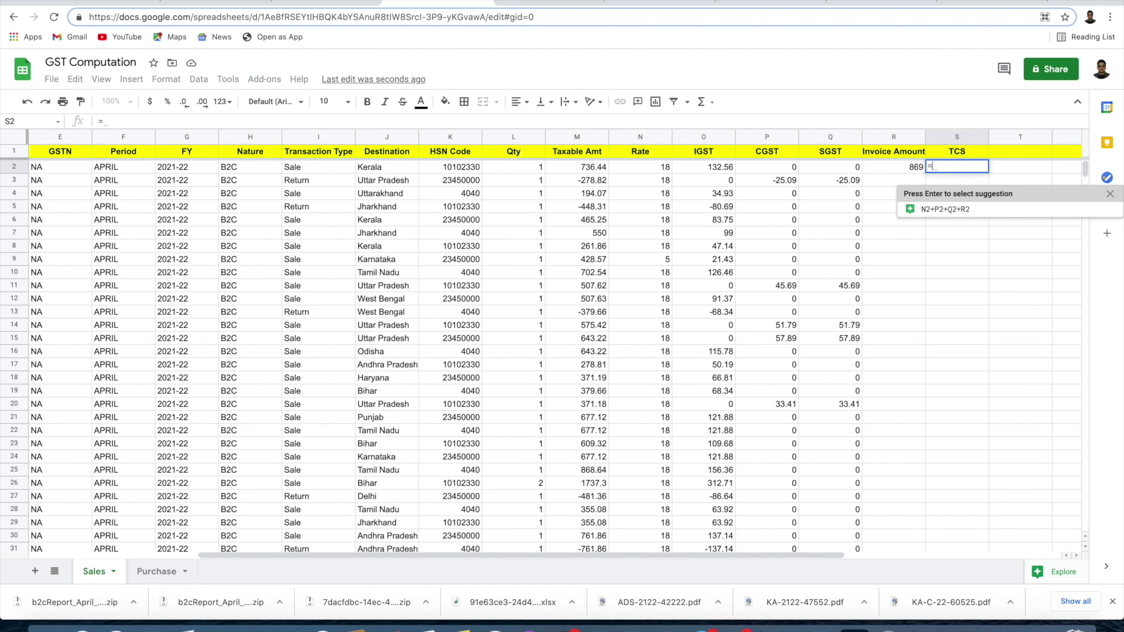
key("Left")
key("Left")
key("Left")
key("Left")
key("Left")
key("Left")
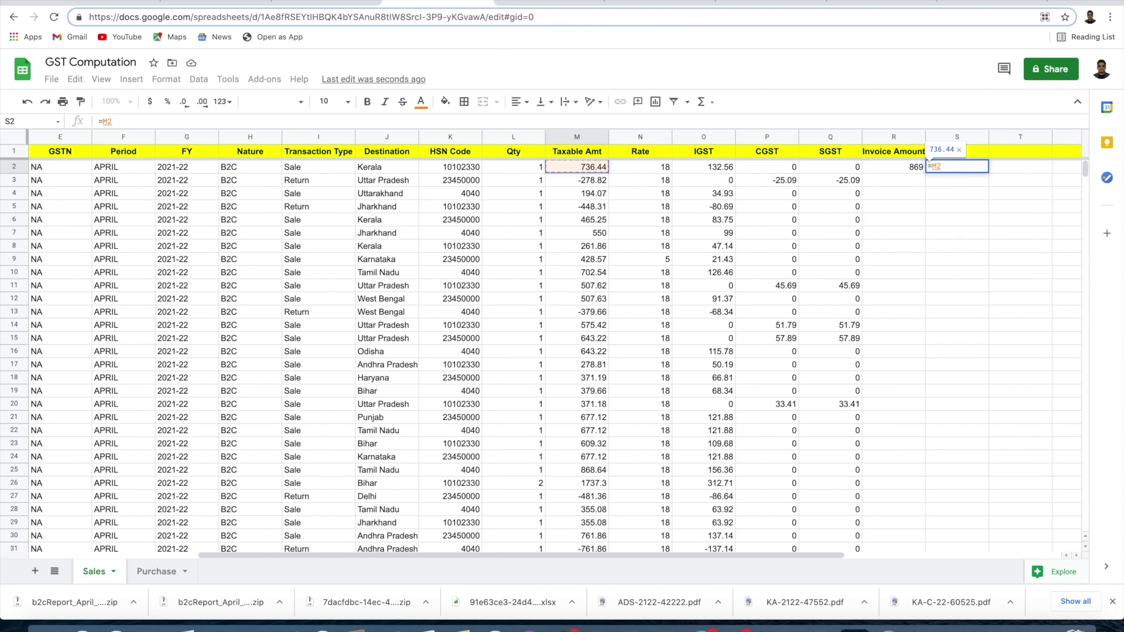
type("*0.01")
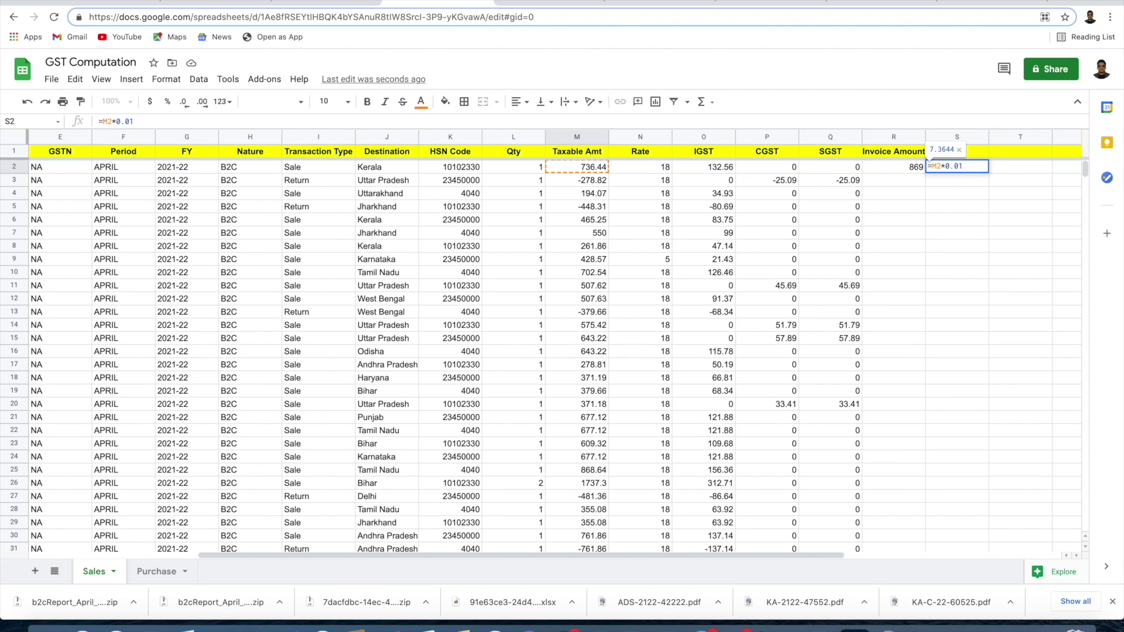
key("Return")
key("Left")
key("Left")
key("Left")
key("Left")
key("Left")
key("Left")
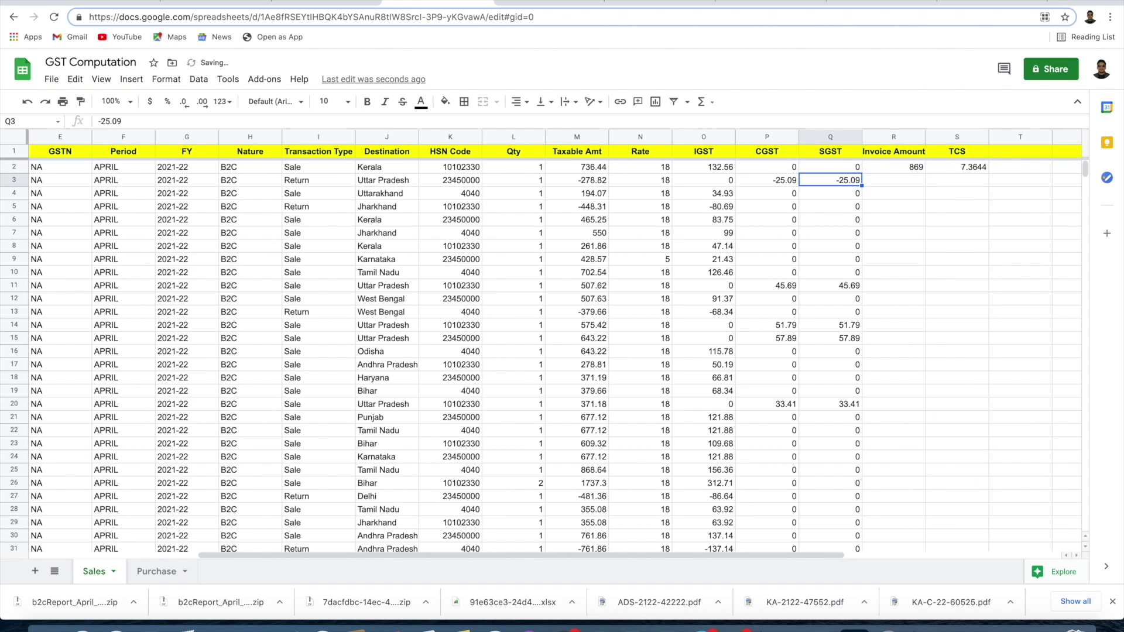
key("Up")
key("Right")
key("Right")
key("Right")
key("Right")
key("Right")
key("Right")
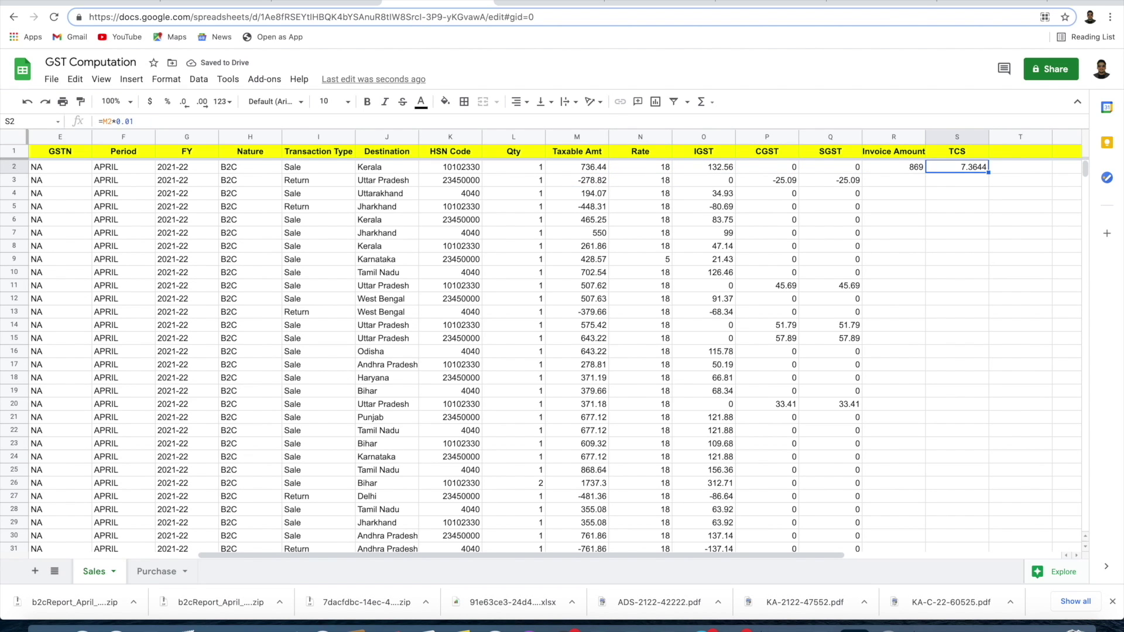
- Reduce the decimal places of the entire TCS column to two
left_click(948, 138)
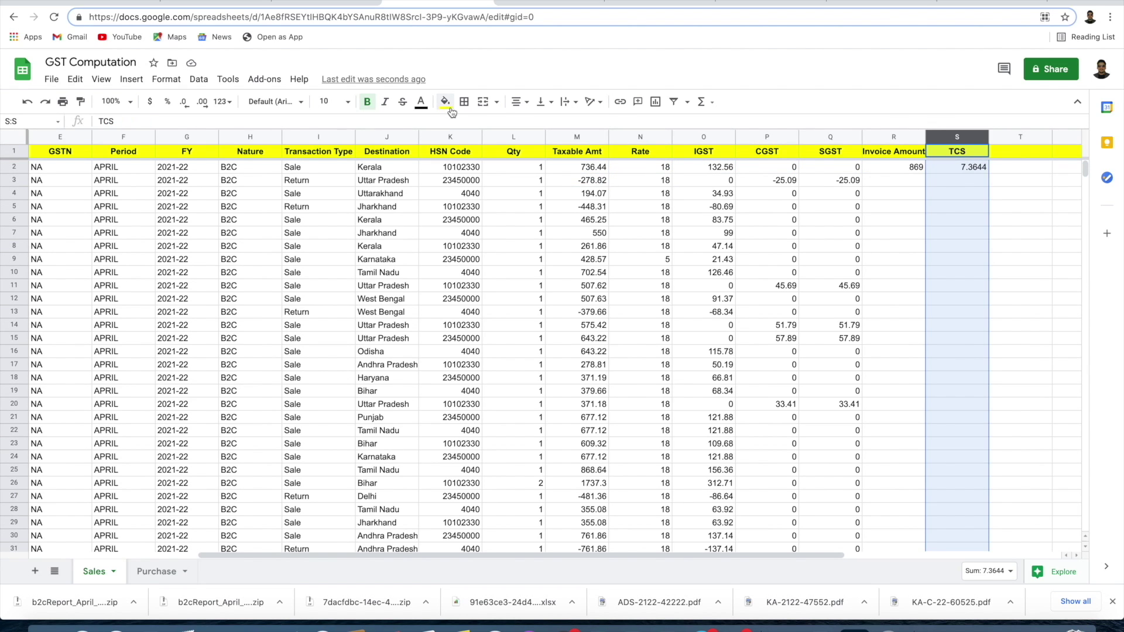
left_click(186, 103)
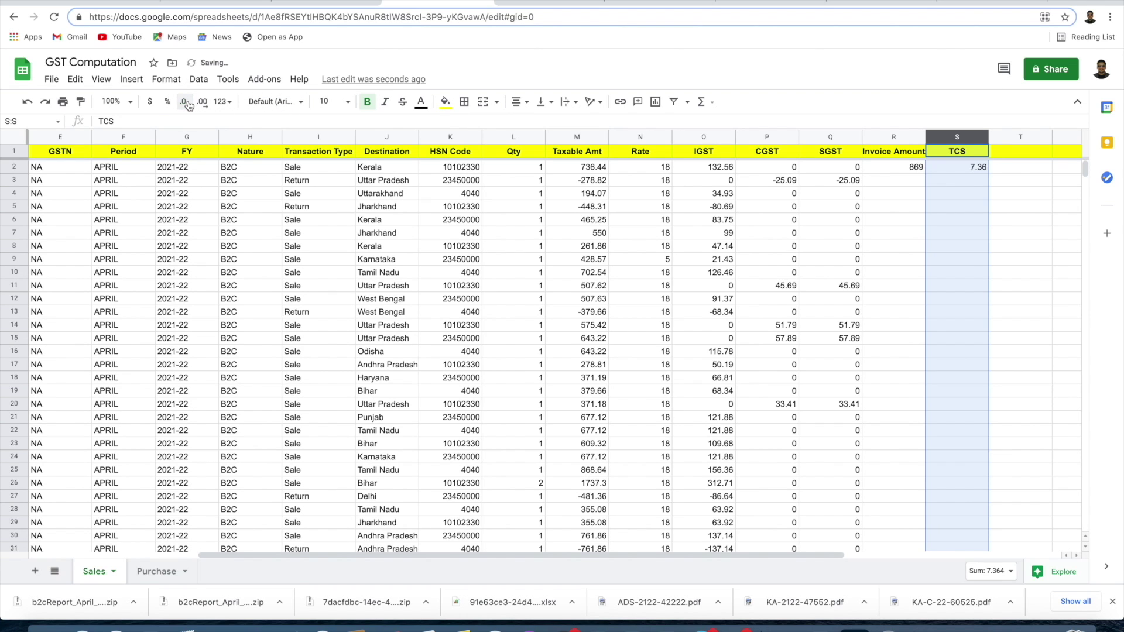
left_click(907, 222)
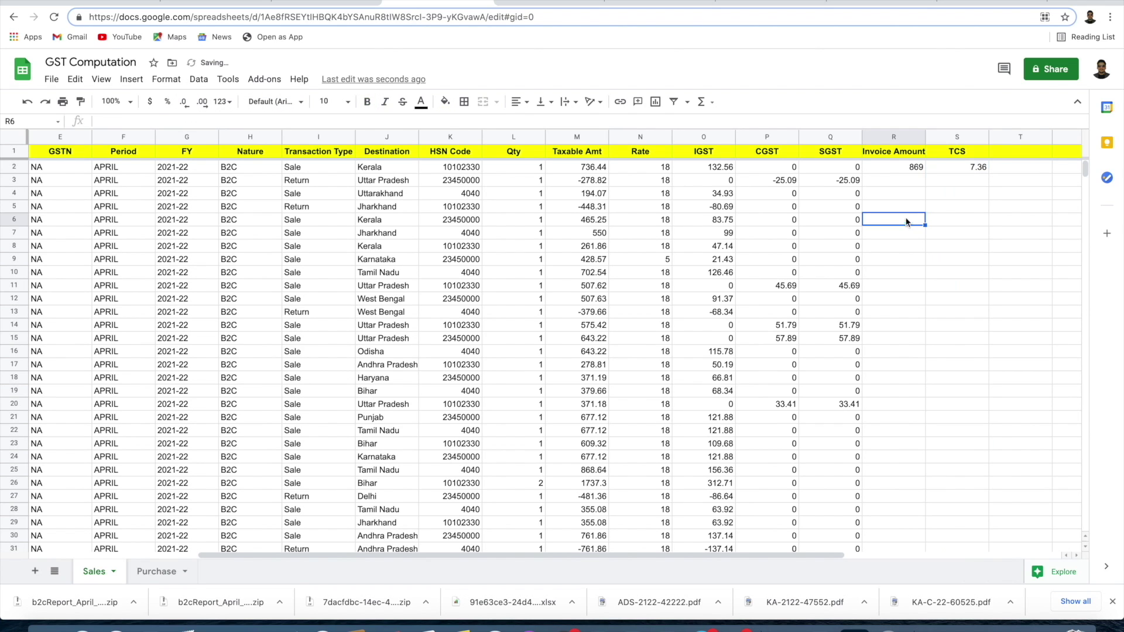
- Copy the Invoice Amount and TCS formulas from R2:S2 down through row 1880
left_click(903, 169)
key("shift+Right")
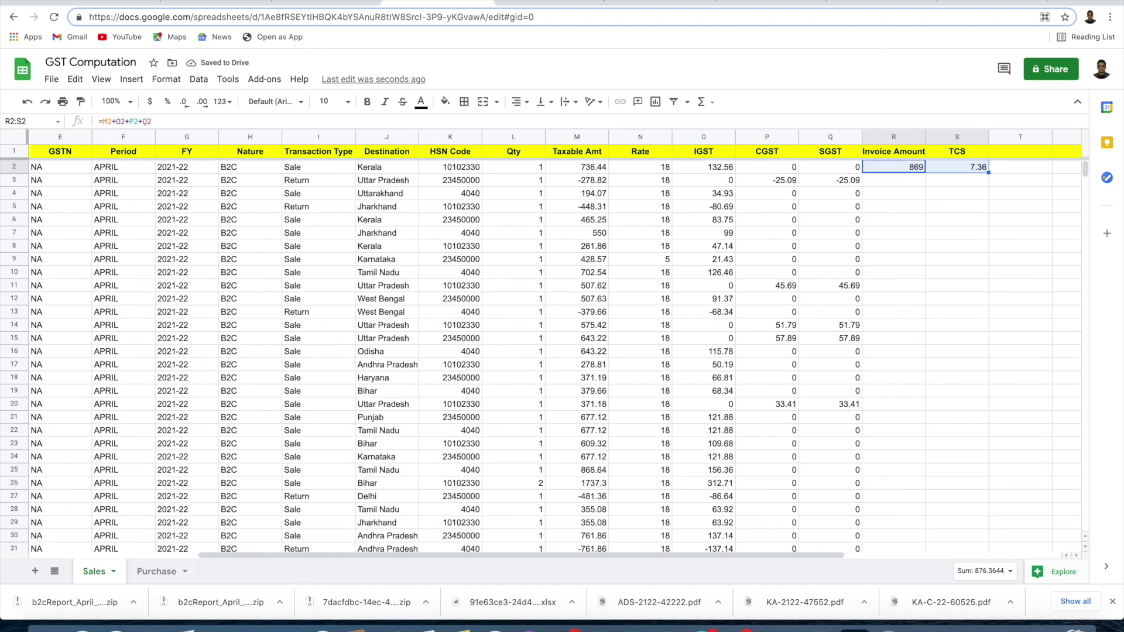
key("ctrl+c")
key("ctrl+shift+Down")
key("ctrl+v")
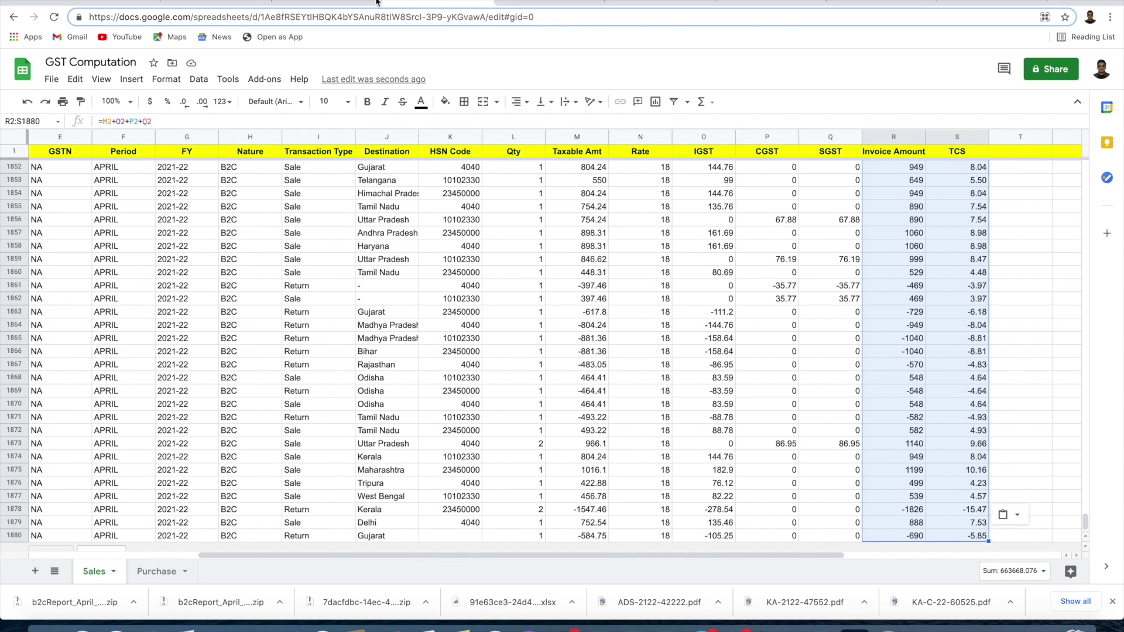
- Look at the Flipkart sales report again and review the filled Flipkart rows in the Sales sheet
left_click(321, 5)
scroll(499, 304, "left", 10)
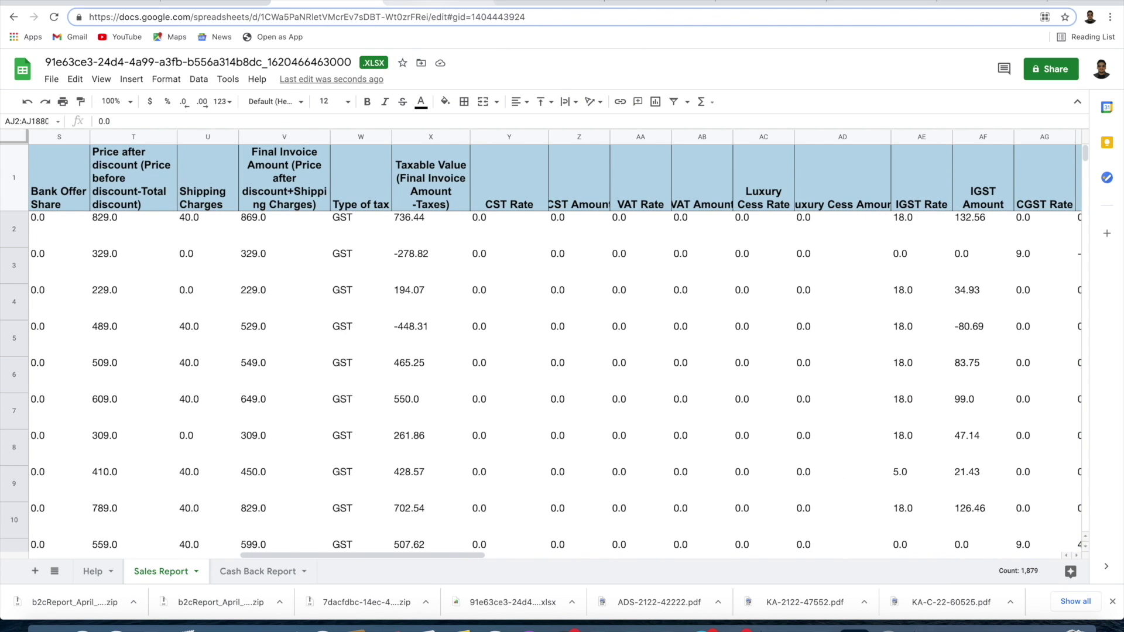
left_click(436, 4)
left_click(660, 286)
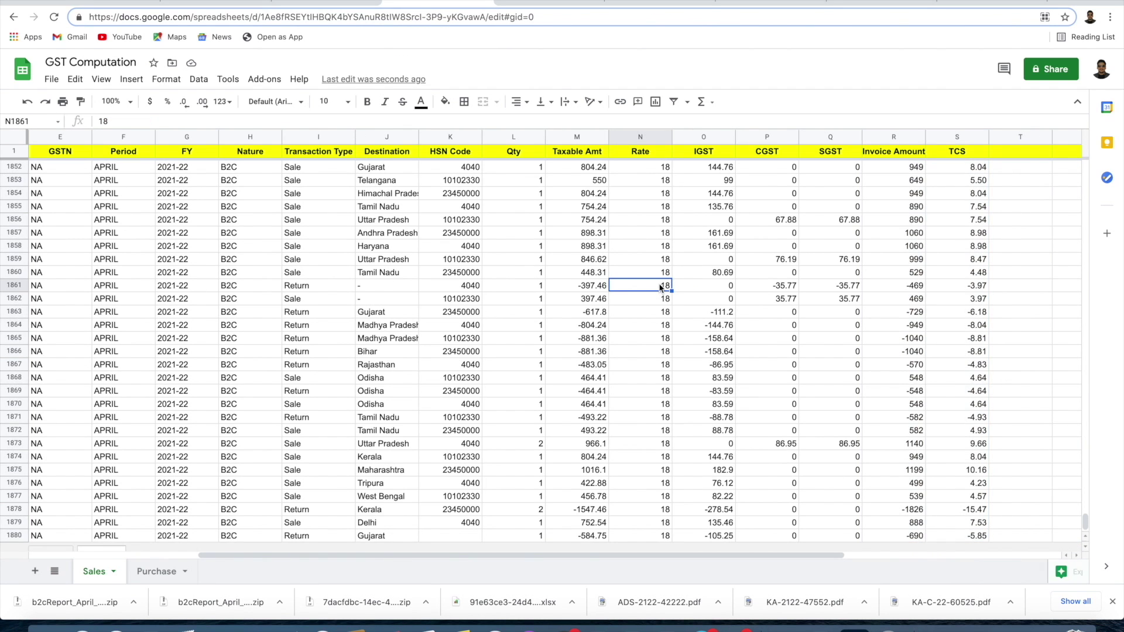
scroll(661, 287, "up", 20)
scroll(661, 286, "up", 20)
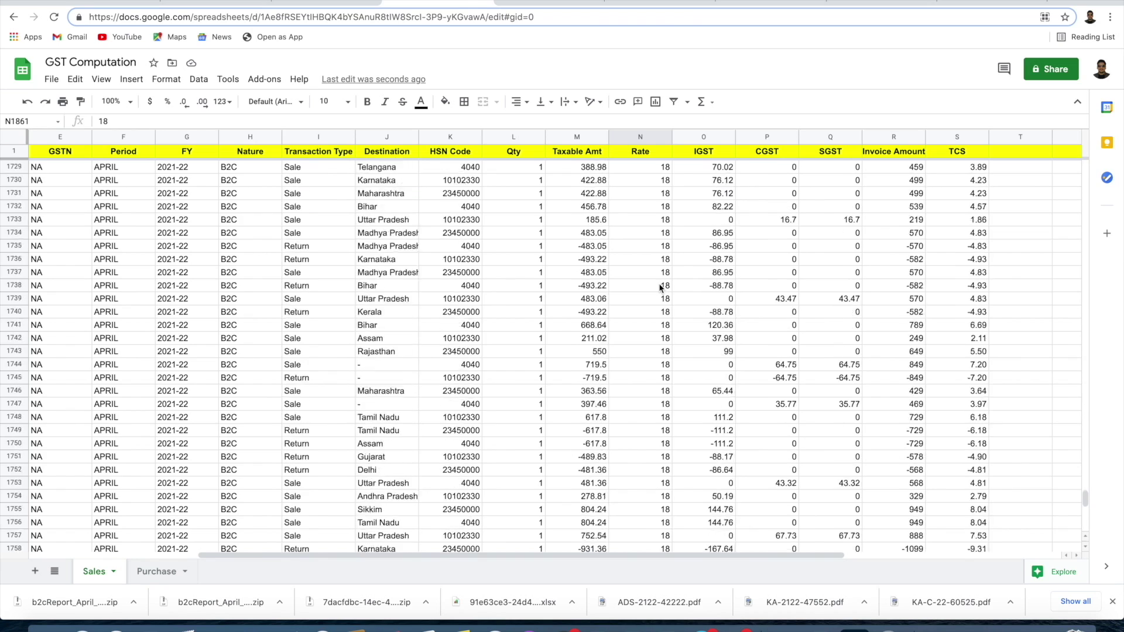
left_click_drag(1088, 496, 1057, 154)
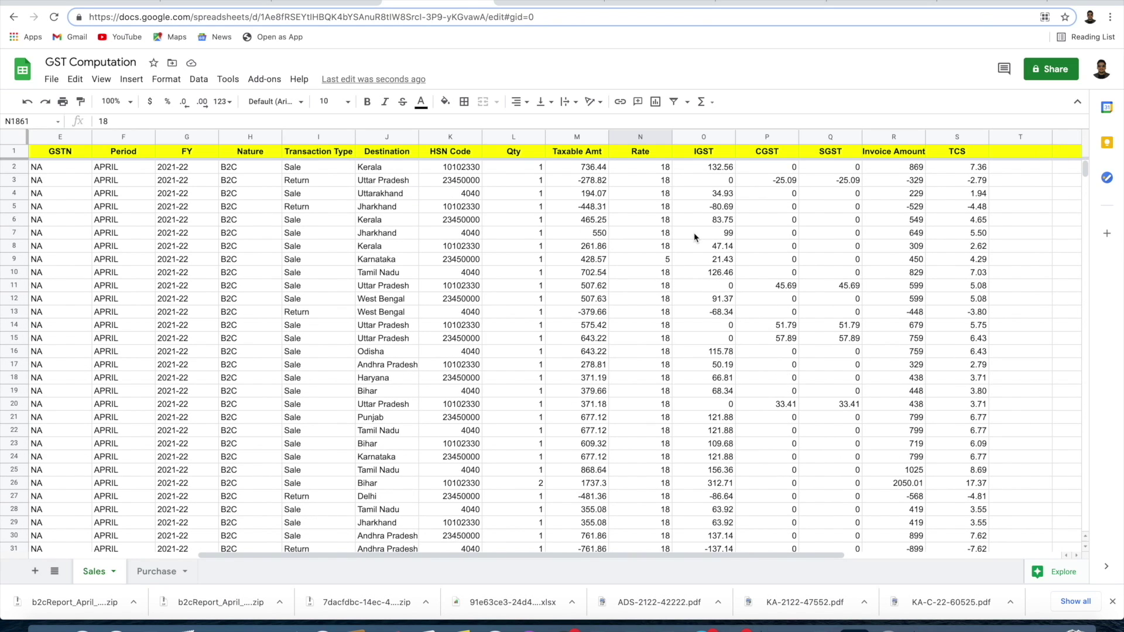
scroll(694, 237, "left", 5)
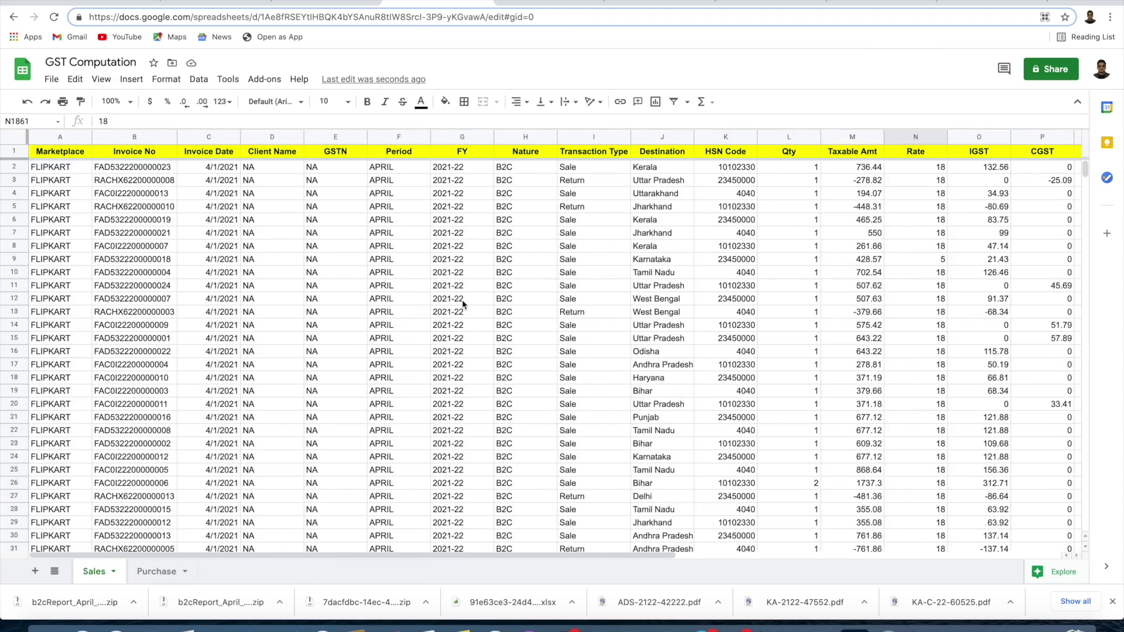
- Add 1000 more rows at the bottom of the Sales sheet and select A1881 below the last Flipkart entry
scroll(462, 303, "down", 20)
scroll(462, 304, "down", 20)
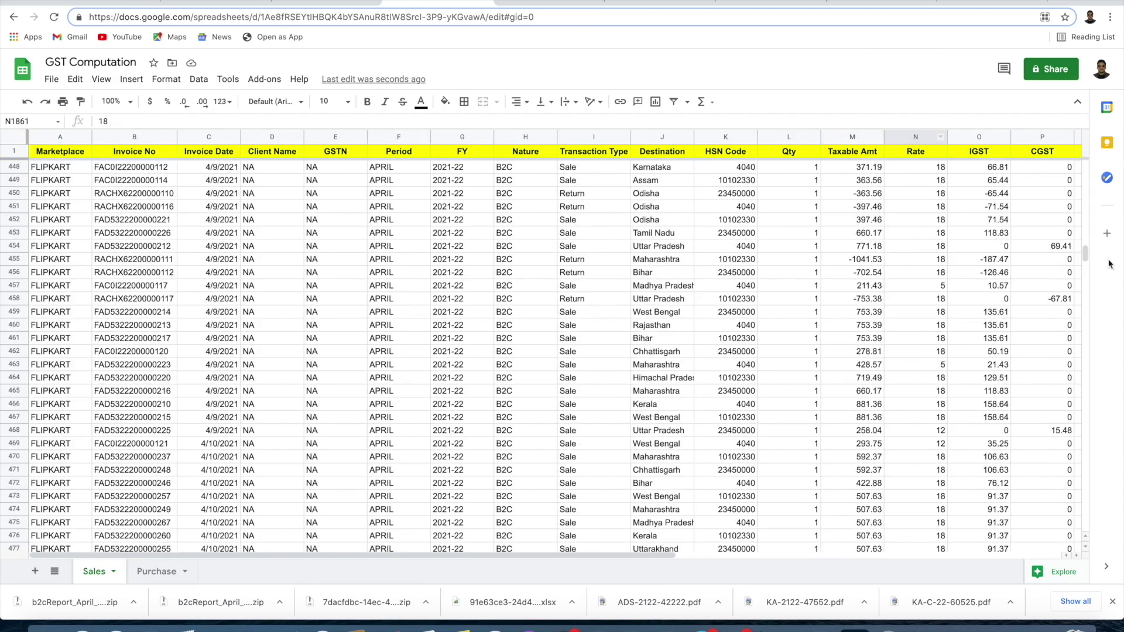
left_click_drag(1085, 253, 1085, 521)
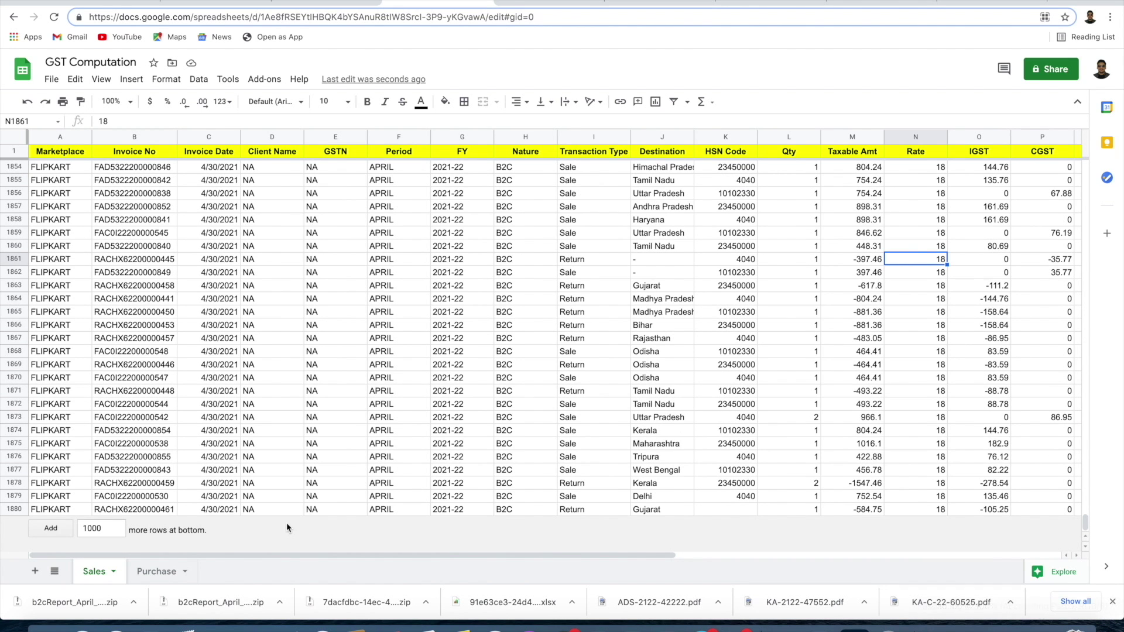
left_click(49, 534)
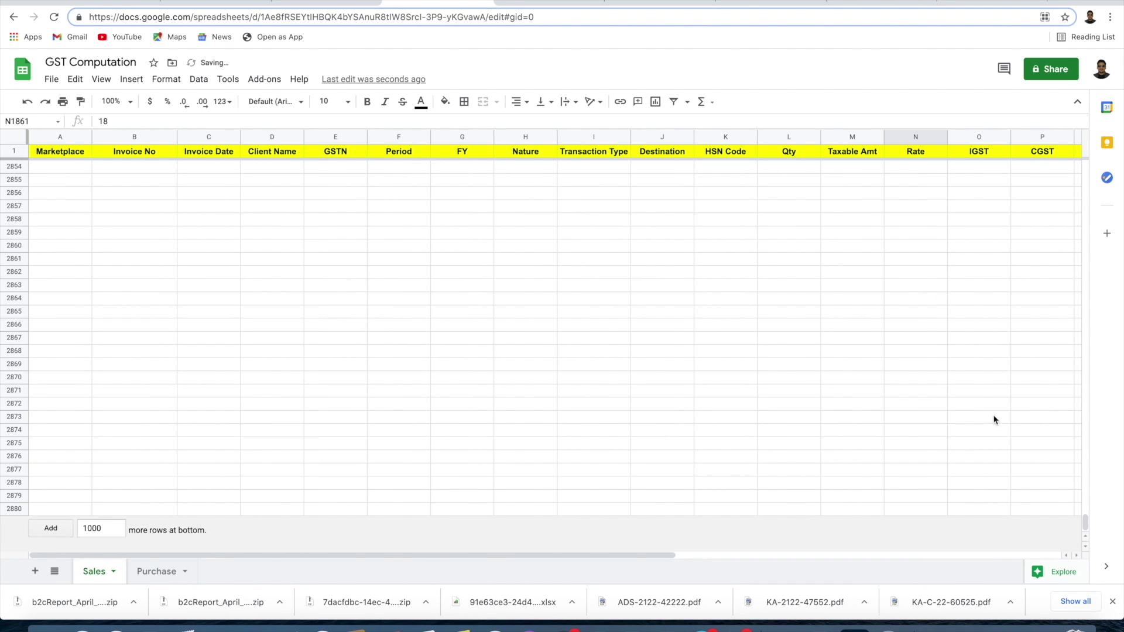
left_click_drag(1083, 519, 1098, 403)
left_click(71, 222)
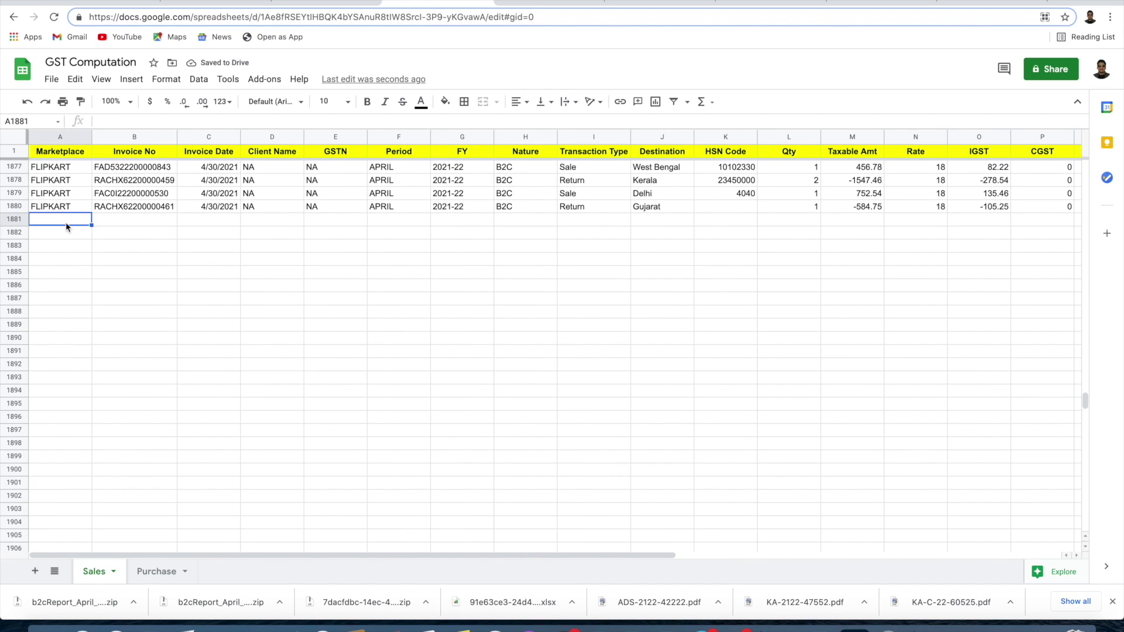
- Open the Amazon report MTR_B2C-APRIL-2021.csv from the April Documents folder in Drive with Google Sheets
left_click(217, 2)
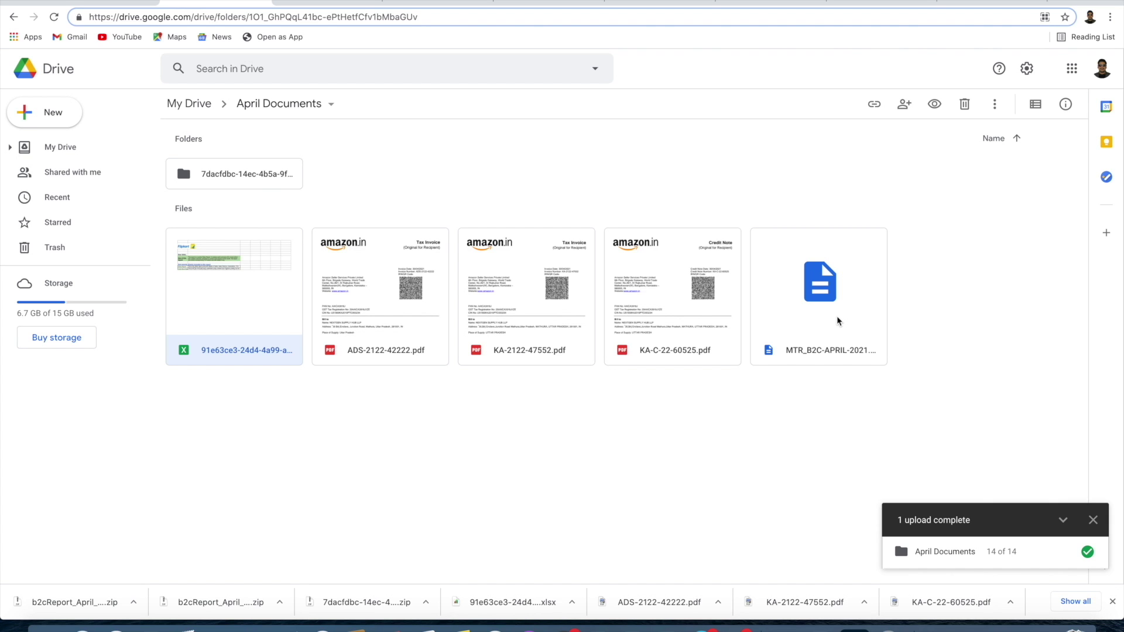
double_click(837, 315)
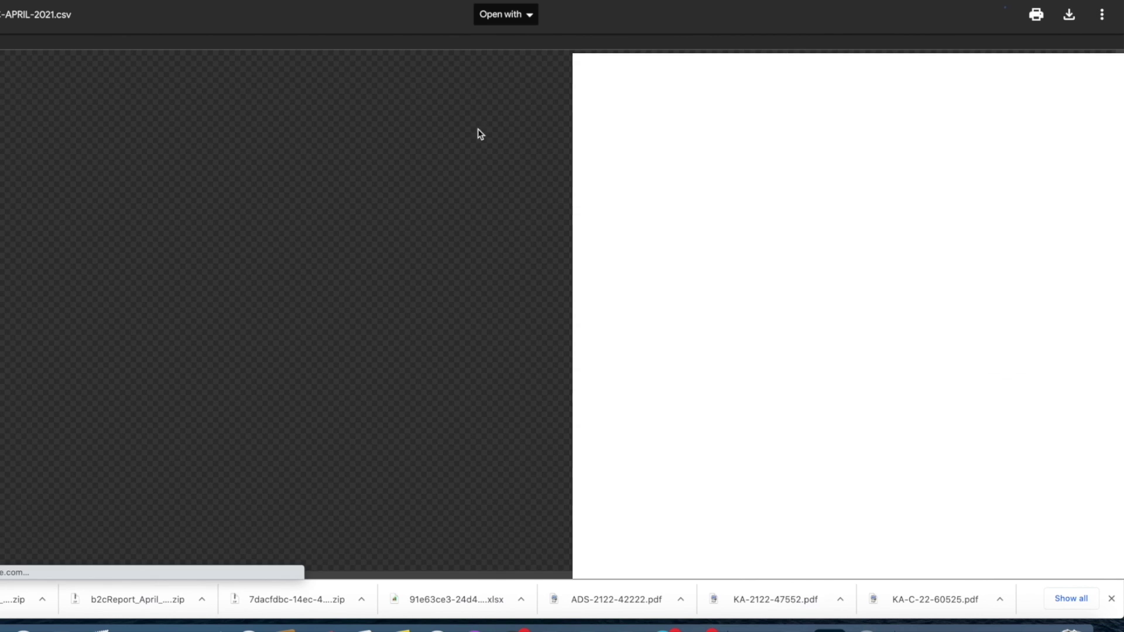
left_click(529, 18)
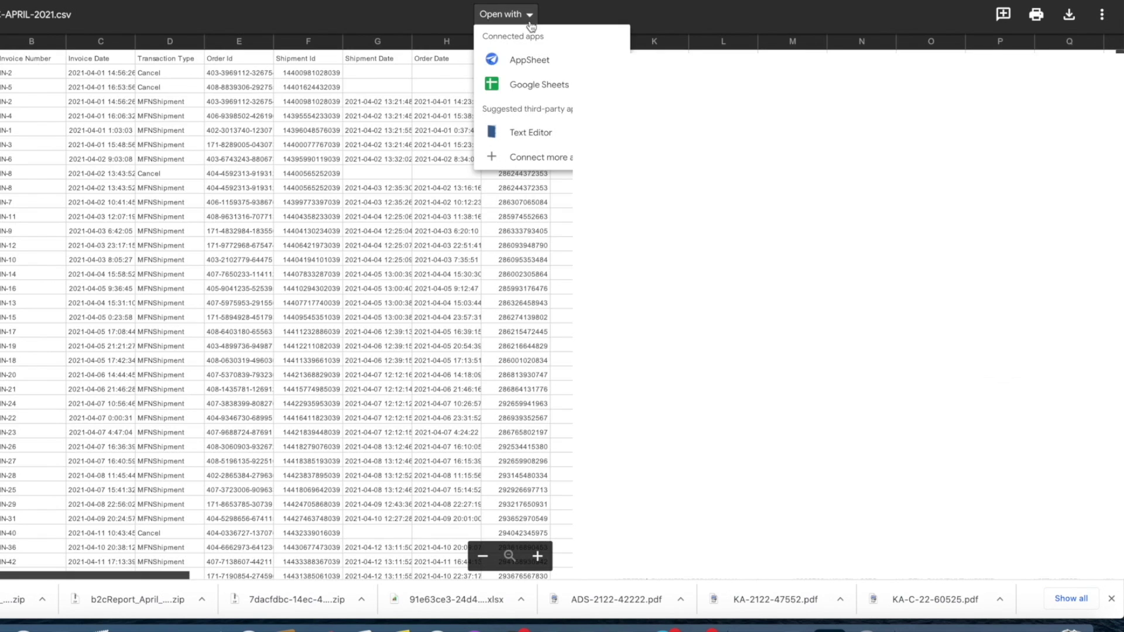
left_click(533, 94)
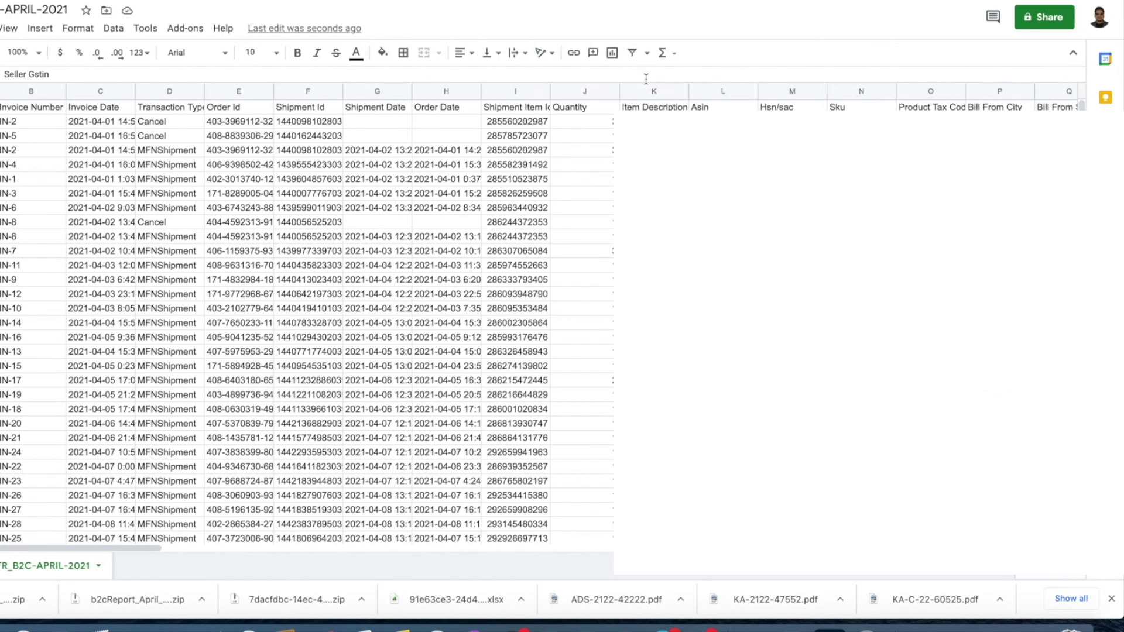
- Hide the Item Description, Asin, Hsn/sac and Sku columns (K to N) in the Amazon report
left_click_drag(645, 92, 861, 92)
right_click(726, 91)
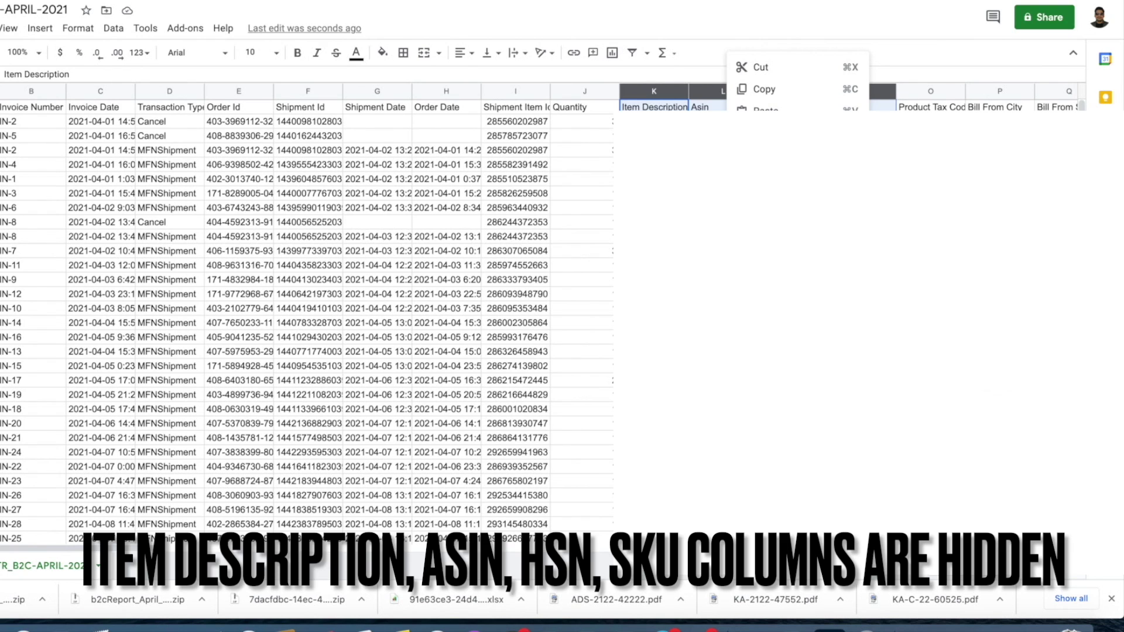
left_click(773, 252)
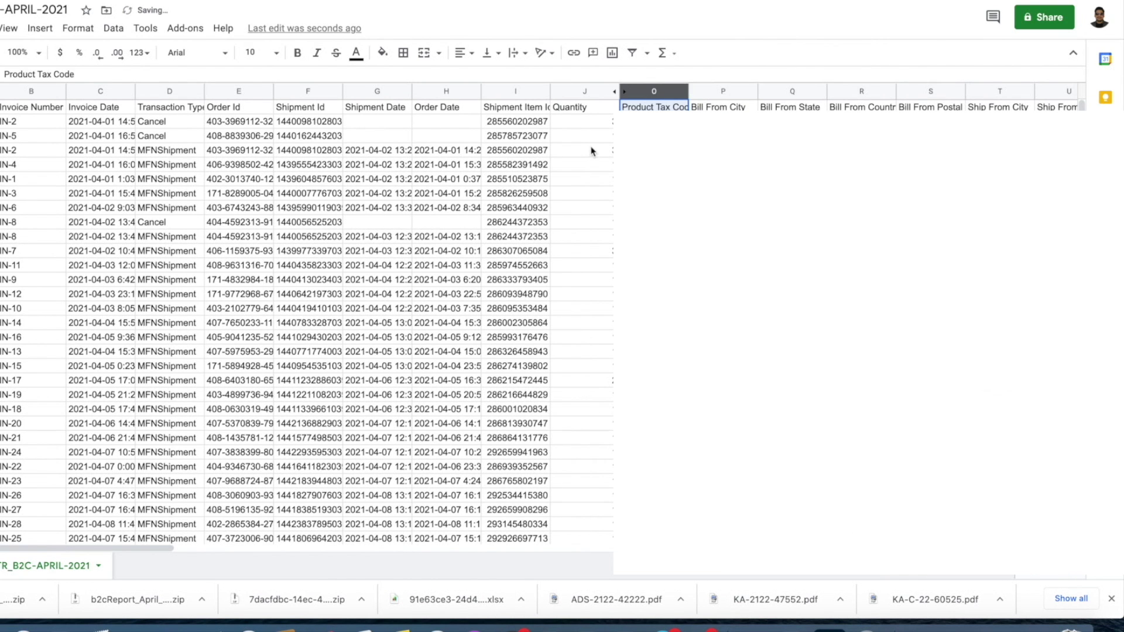
left_click(589, 178)
- Copy all Invoice Number entries from the Amazon report and paste them as values only into the Sales sheet's Invoice No column from B1881
key("ctrl+Tab")
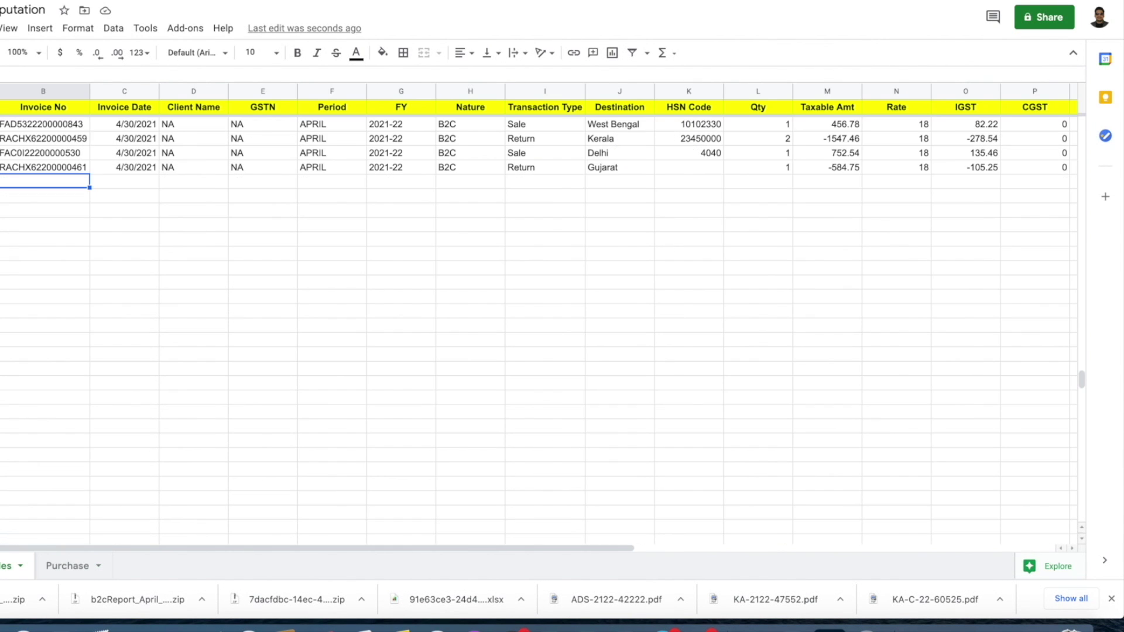
key("Left")
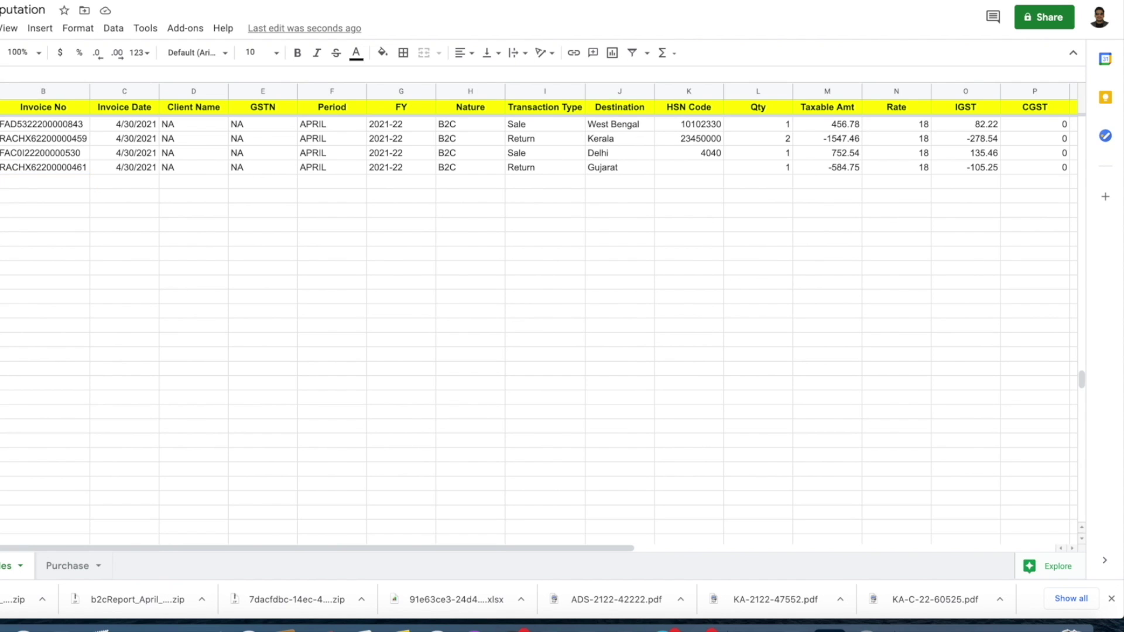
left_click(36, 186)
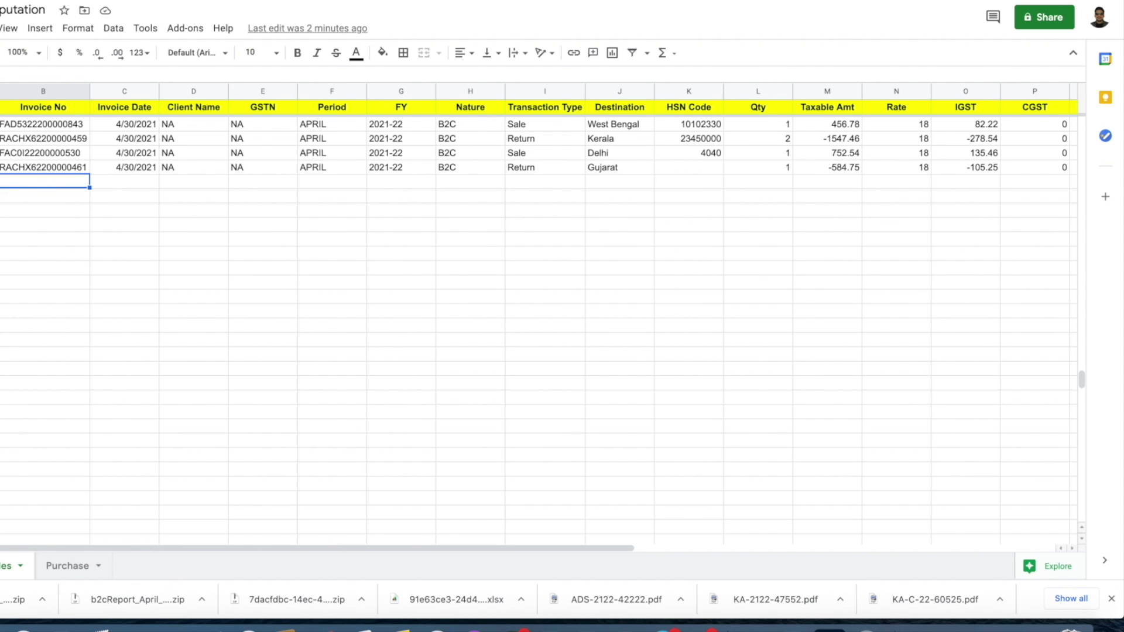
key("ctrl+shift+Tab")
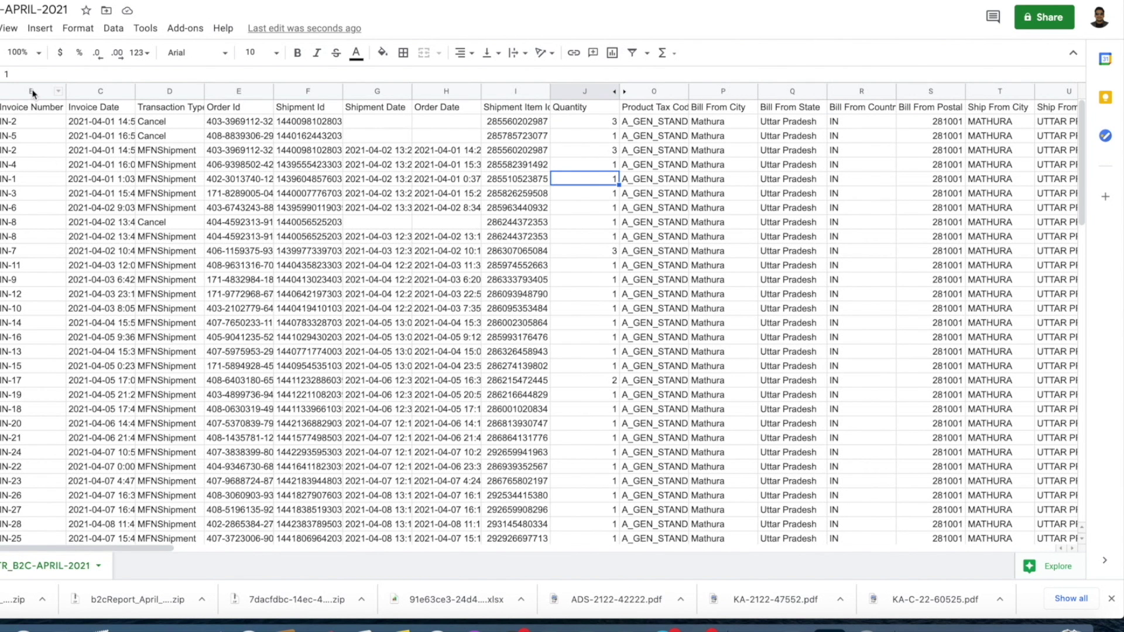
left_click(32, 92)
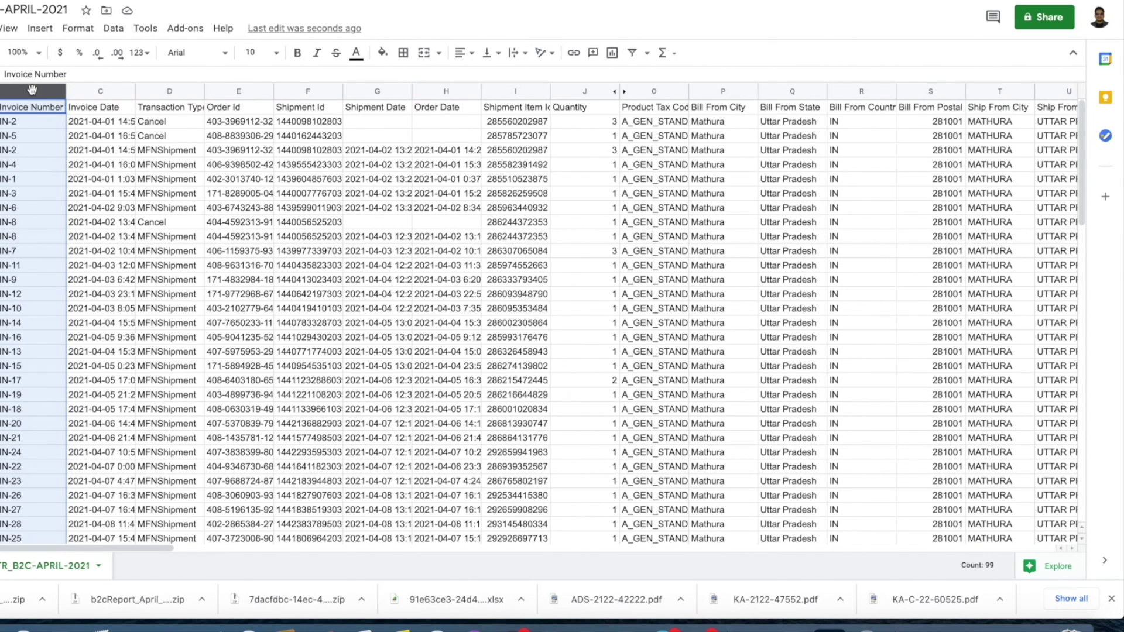
left_click(31, 121)
key("ctrl+shift+Down")
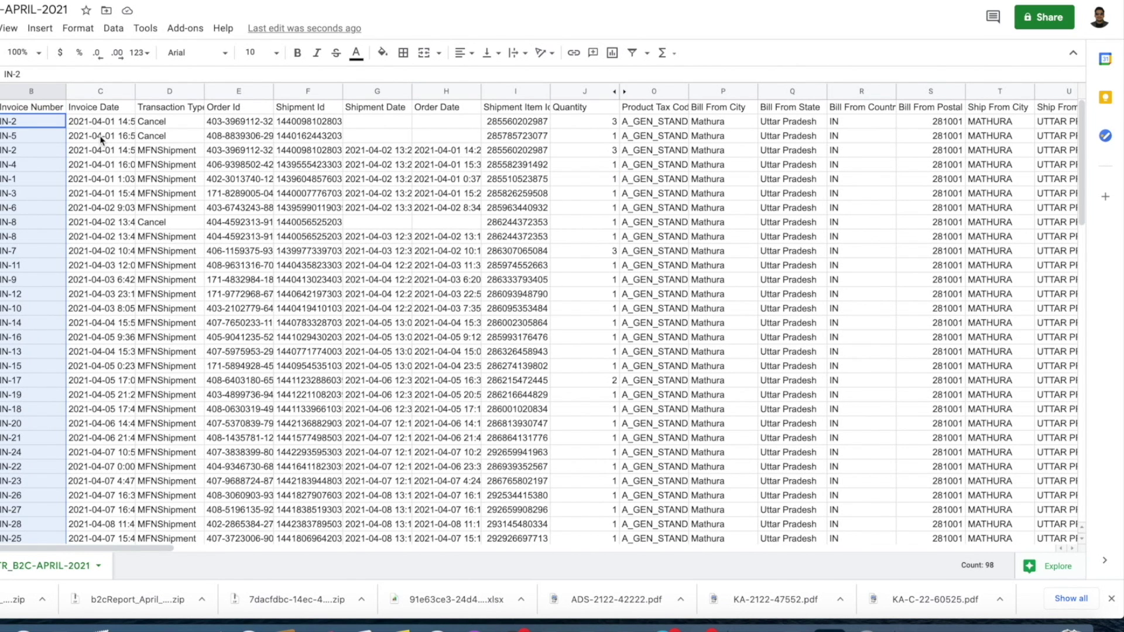
key("ctrl+Tab")
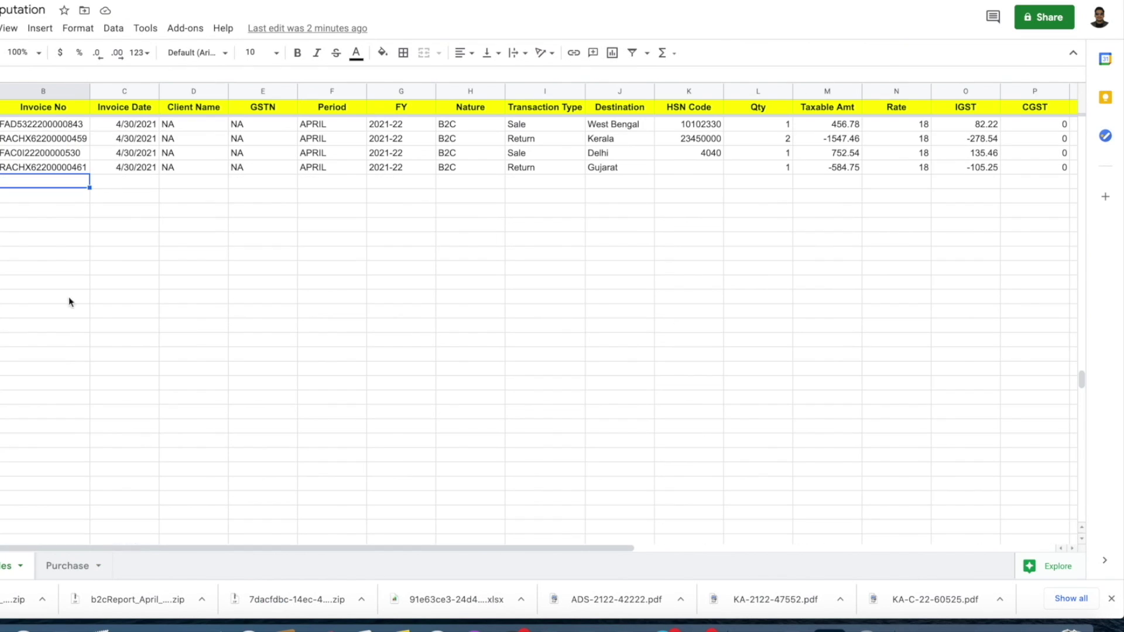
right_click(37, 181)
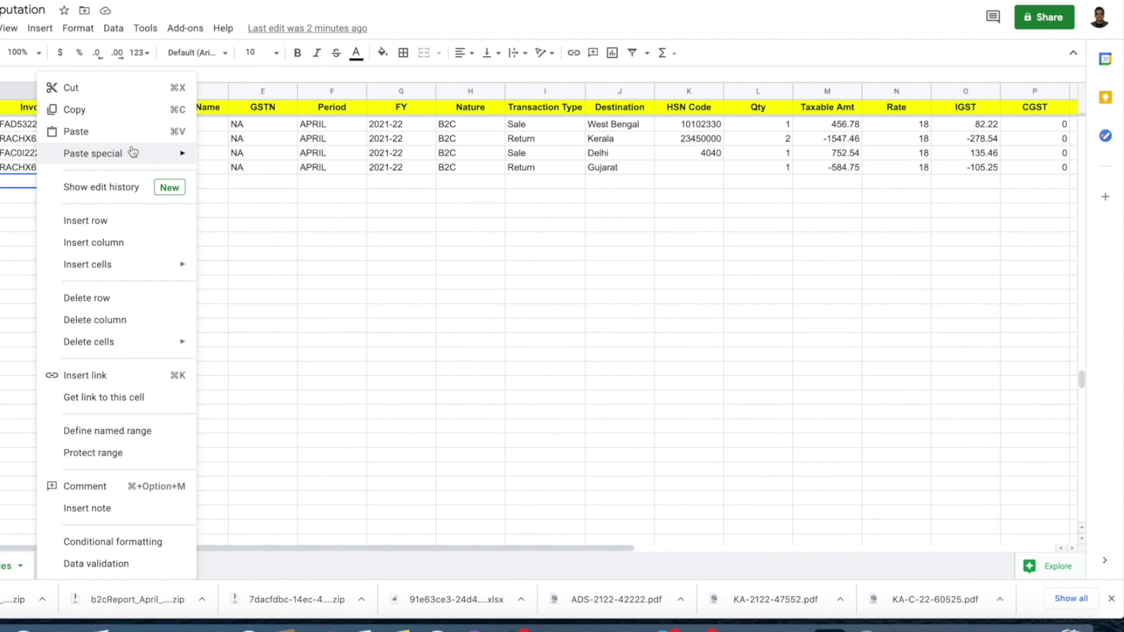
mouse_move(126, 154)
left_click(297, 158)
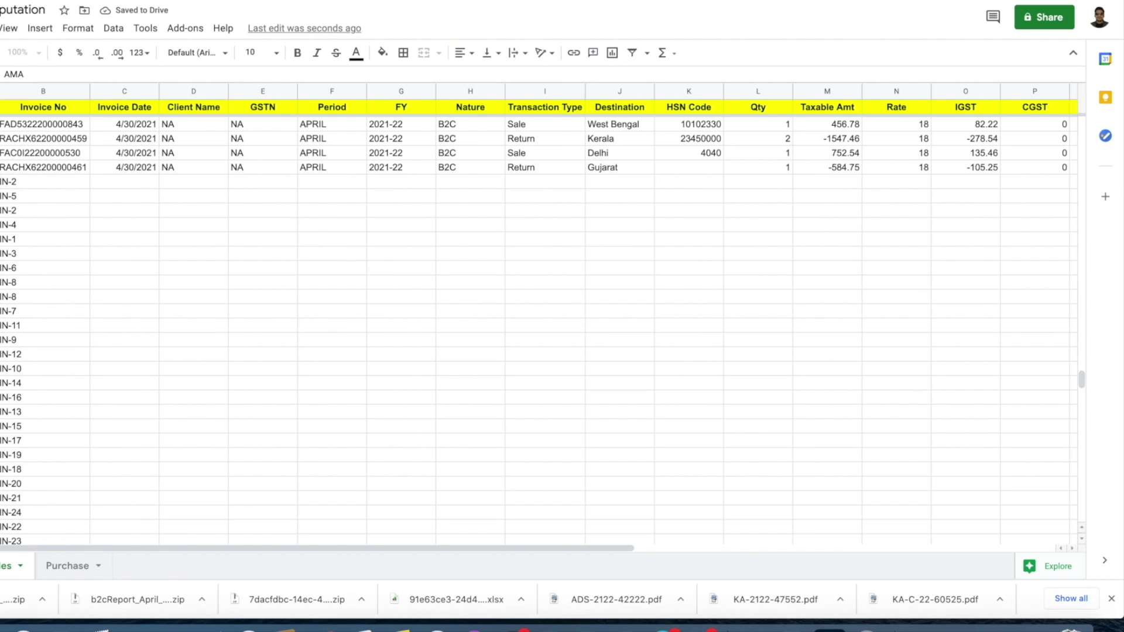
- Review the pasted Amazon invoice numbers in the Sales sheet down to the last entry
scroll(539, 327, "down", 10)
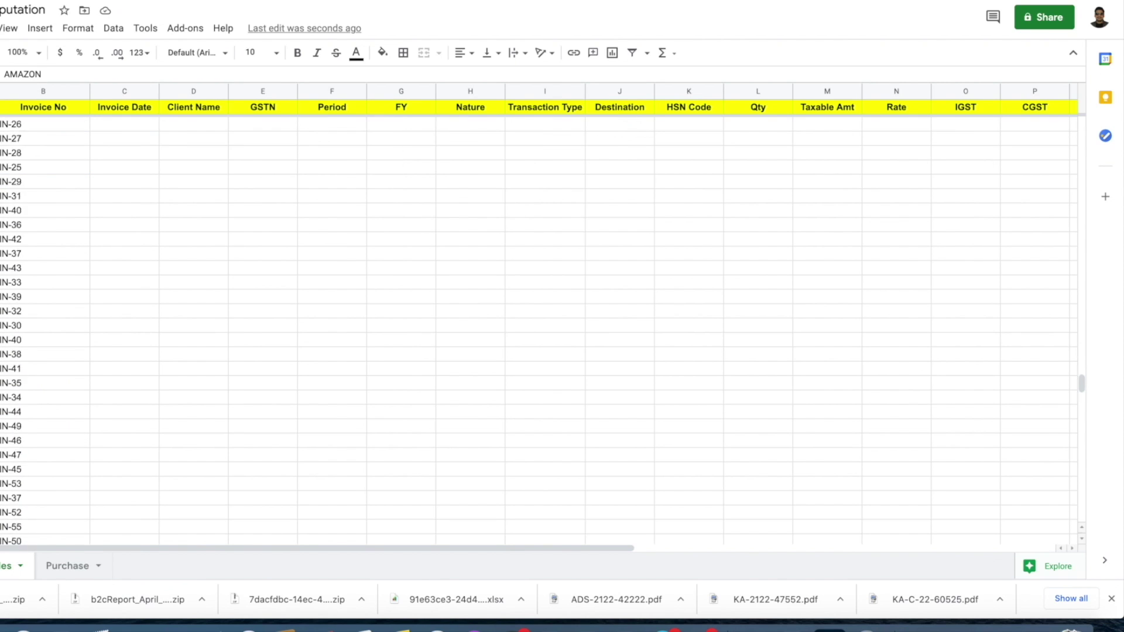
scroll(539, 327, "down", 5)
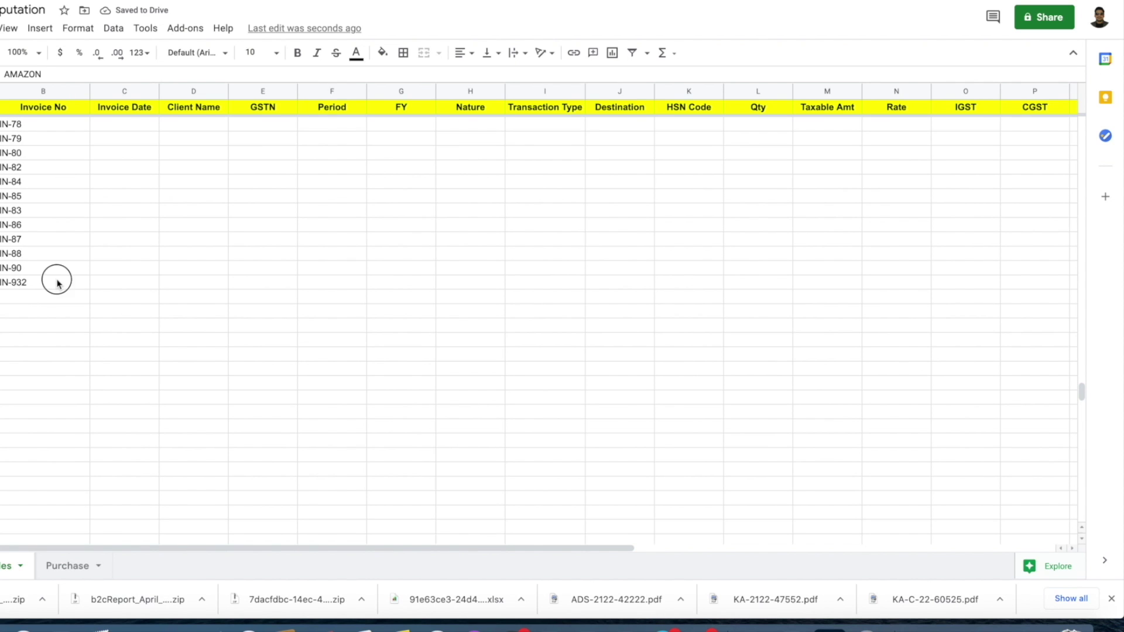
left_click(57, 284)
scroll(112, 224, "up", 10)
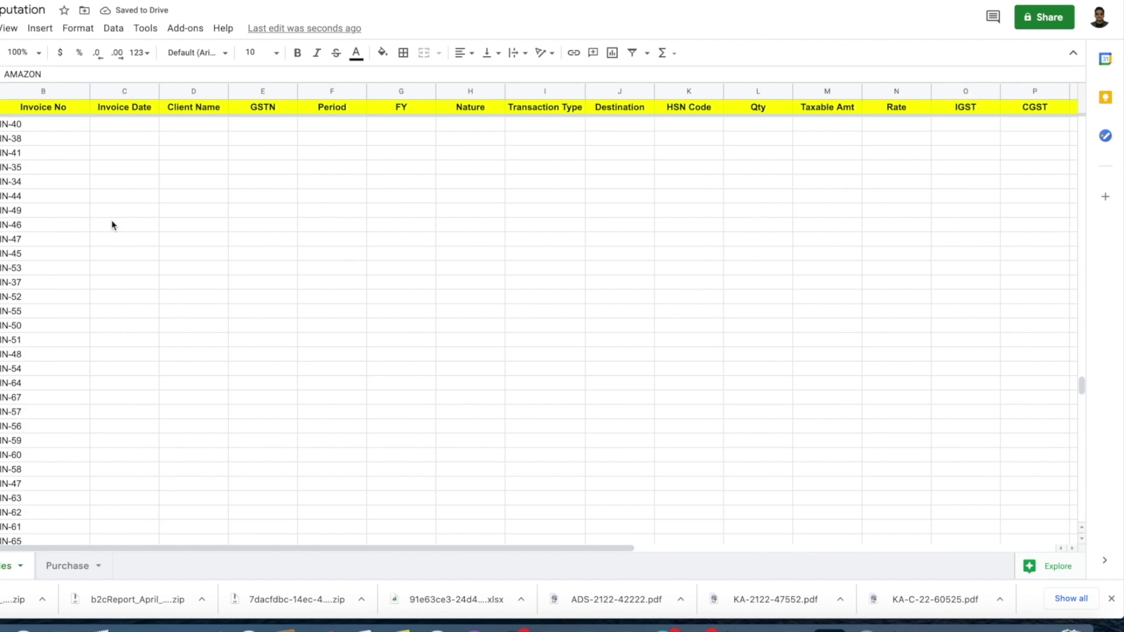
scroll(112, 224, "up", 3)
scroll(125, 272, "down", 1)
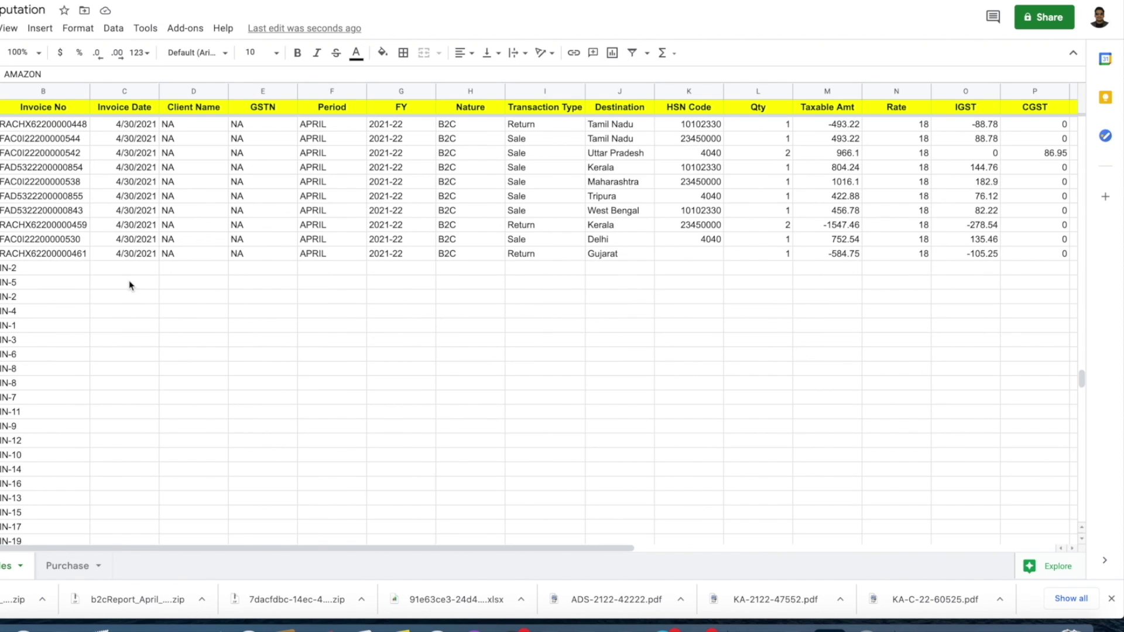
- Widen the Invoice Date column in the Amazon report to fit its contents and apply the Date number format to it
left_click(127, 269)
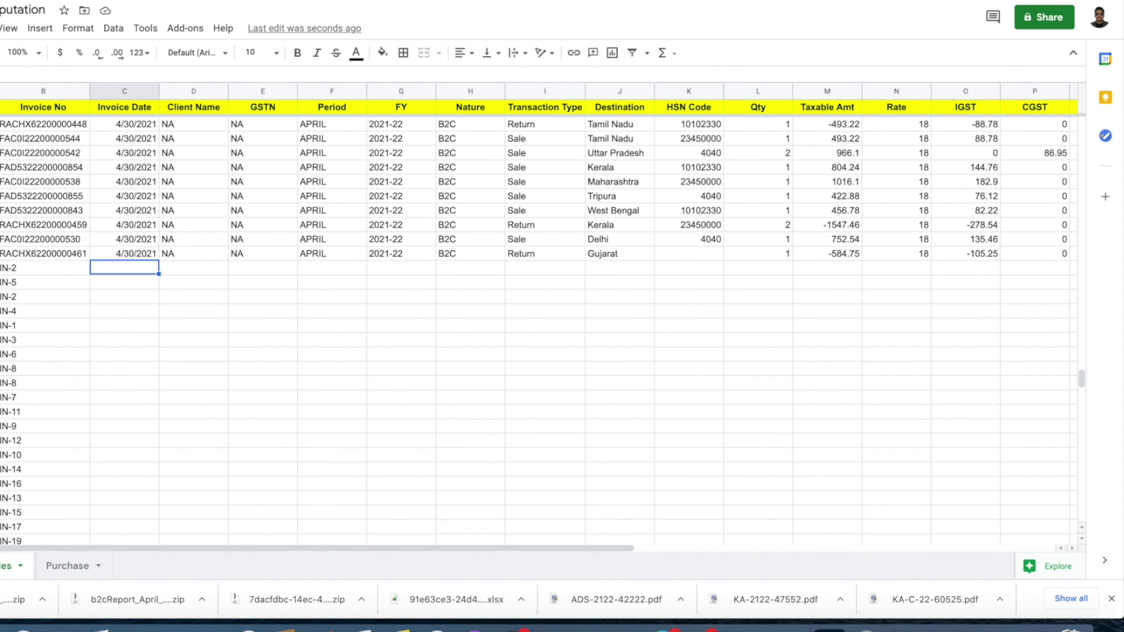
key("ctrl+Tab")
left_click(110, 92)
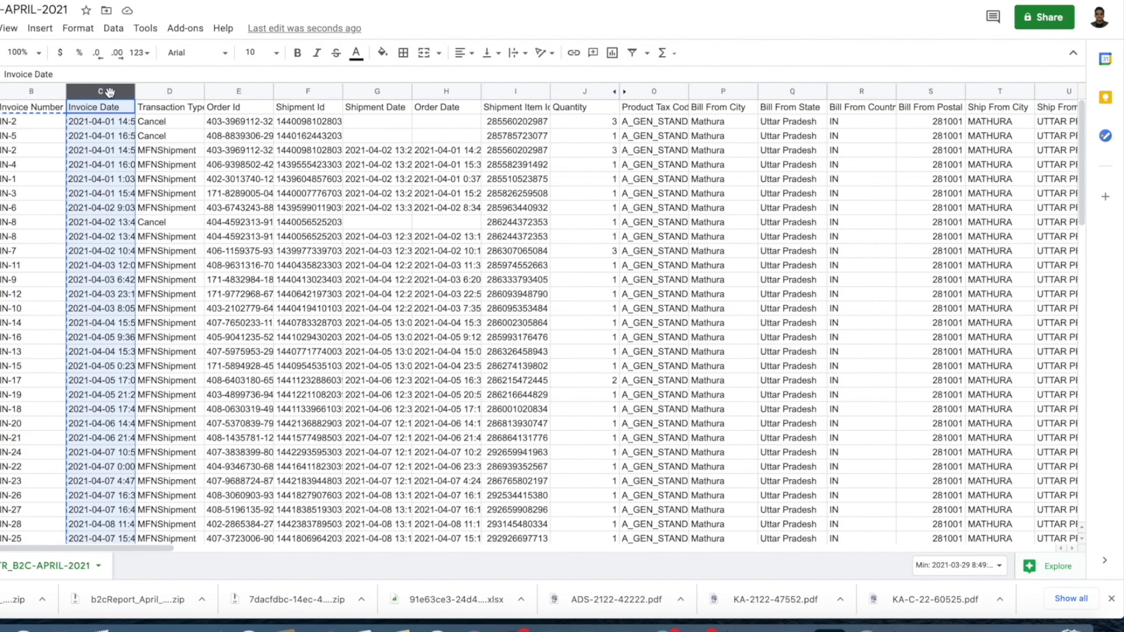
double_click(134, 92)
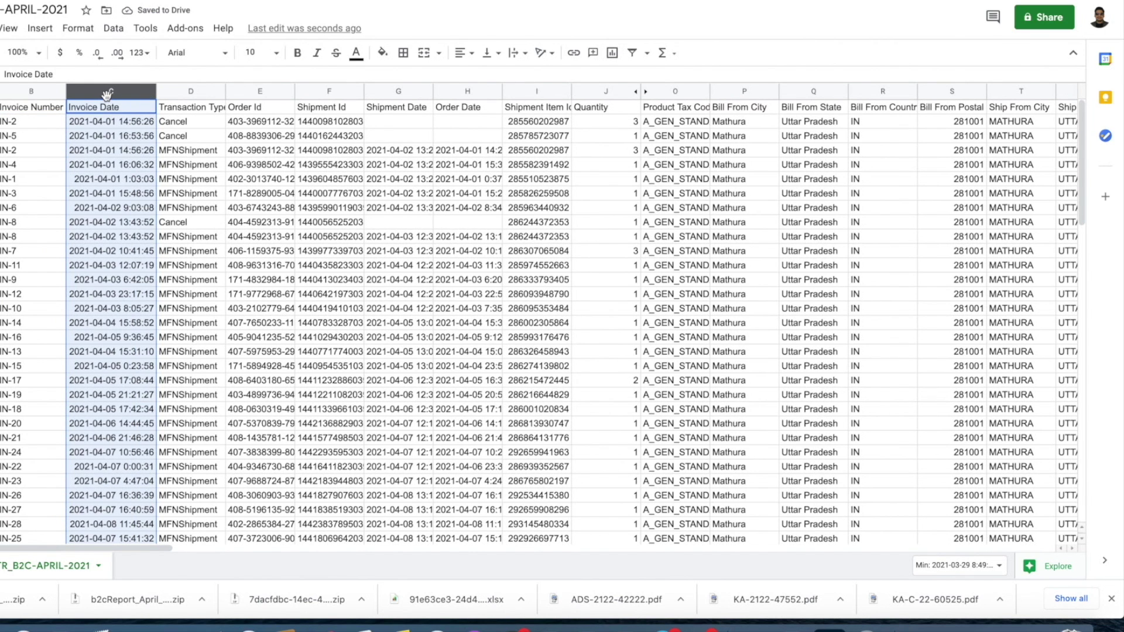
left_click(114, 28)
mouse_move(78, 28)
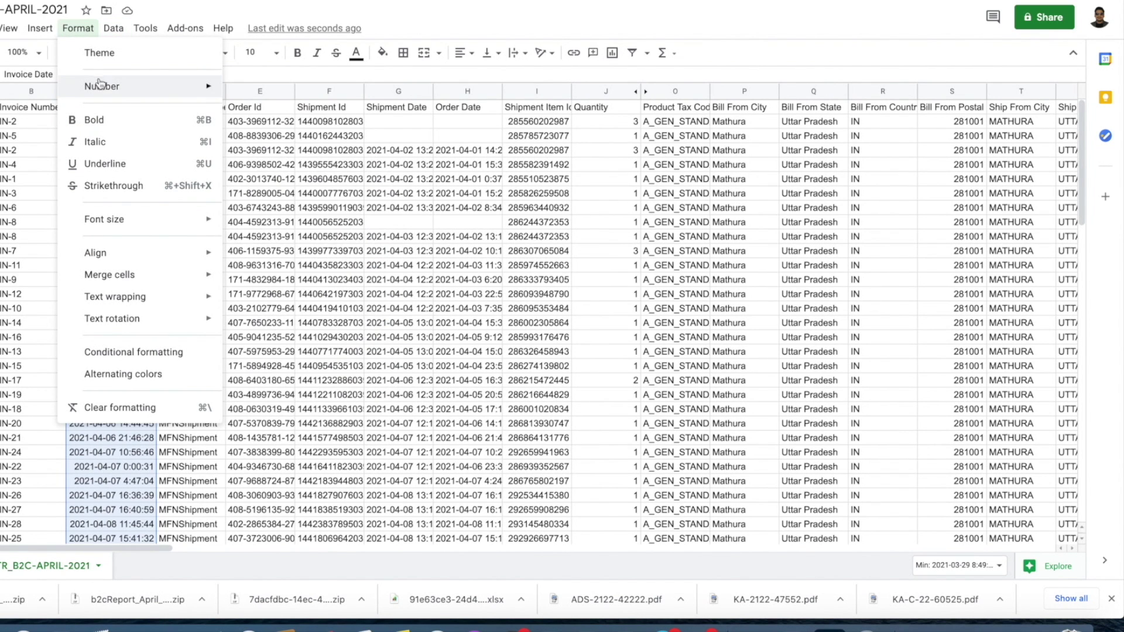
mouse_move(100, 85)
left_click(289, 324)
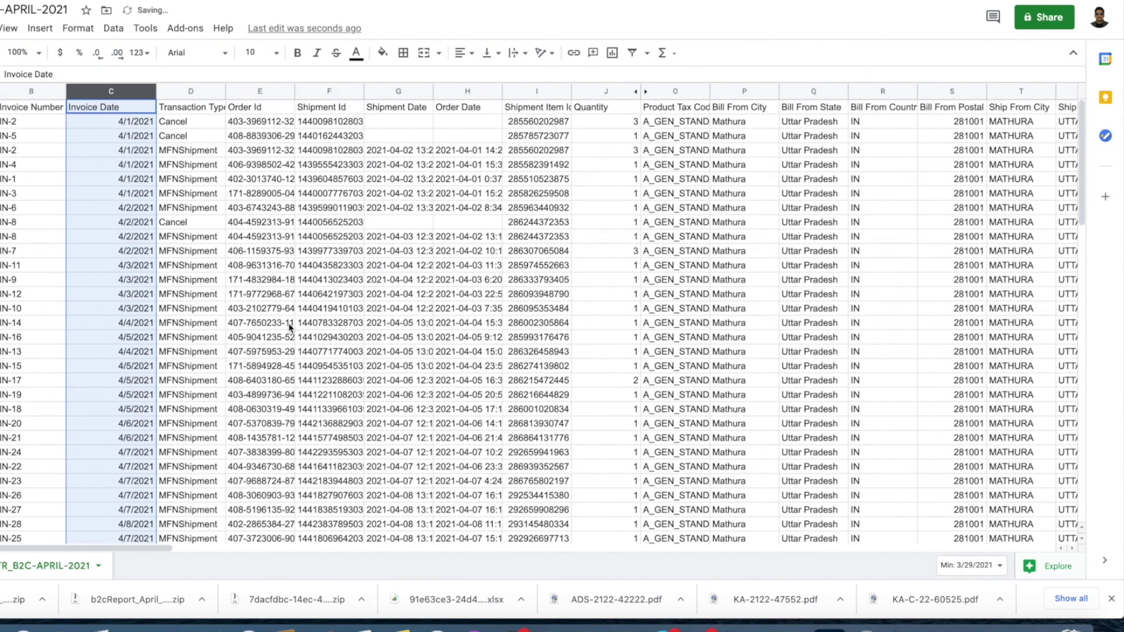
- Copy all Invoice Date entries from the Amazon report and paste them as values only into the Sales sheet's Invoice Date column from C1881
left_click(118, 122)
key("ctrl+c")
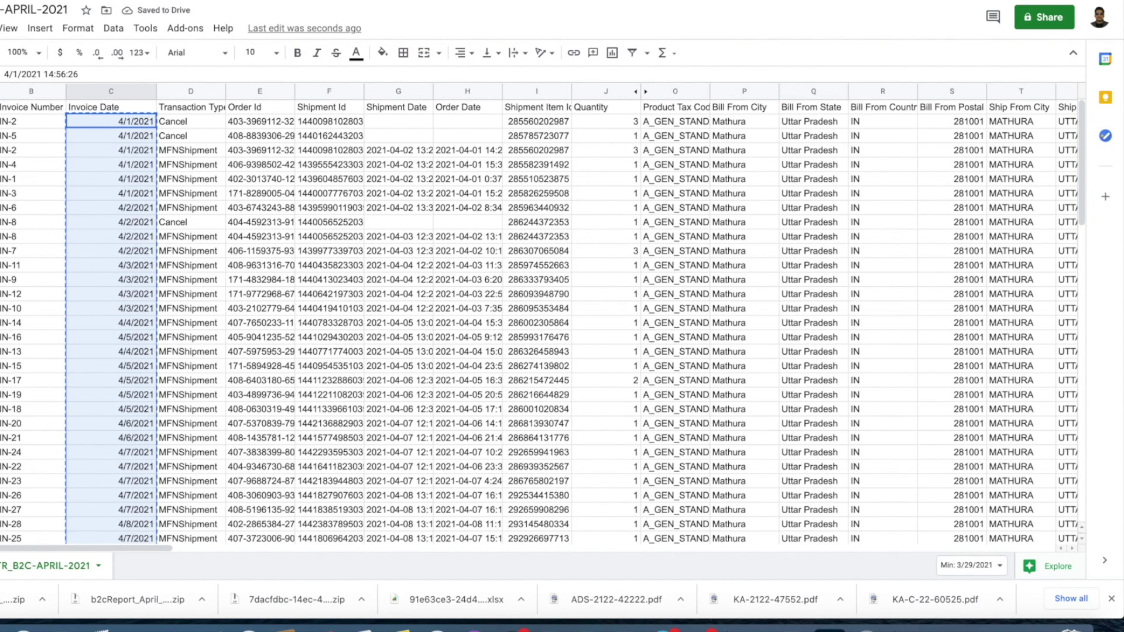
key("ctrl+Tab")
key("ctrl+shift+Tab")
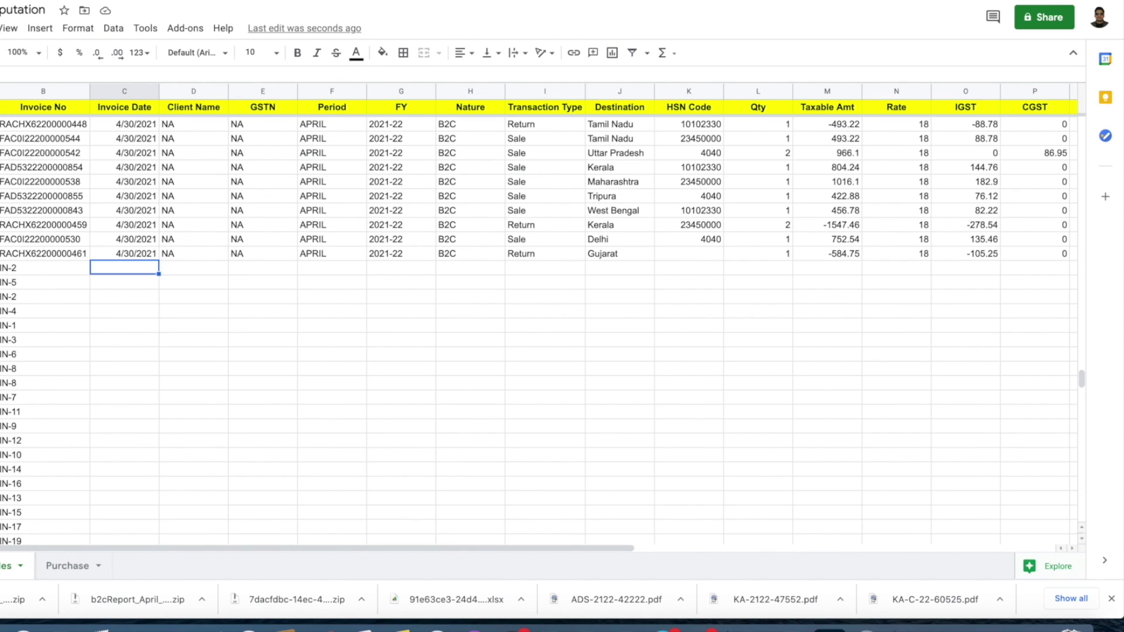
right_click(124, 264)
mouse_move(205, 153)
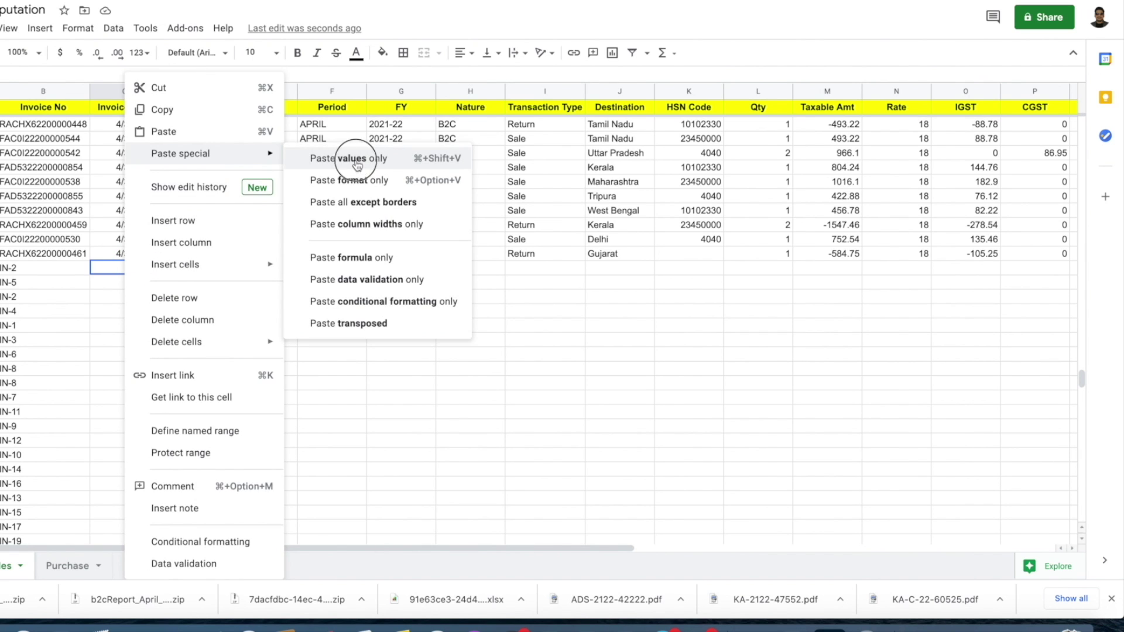
left_click(353, 159)
- Fill Client Name and GSTN with NA, Period with APRIL, FY with 2021-22 and Nature with B2C down the Amazon rows
left_click(195, 269)
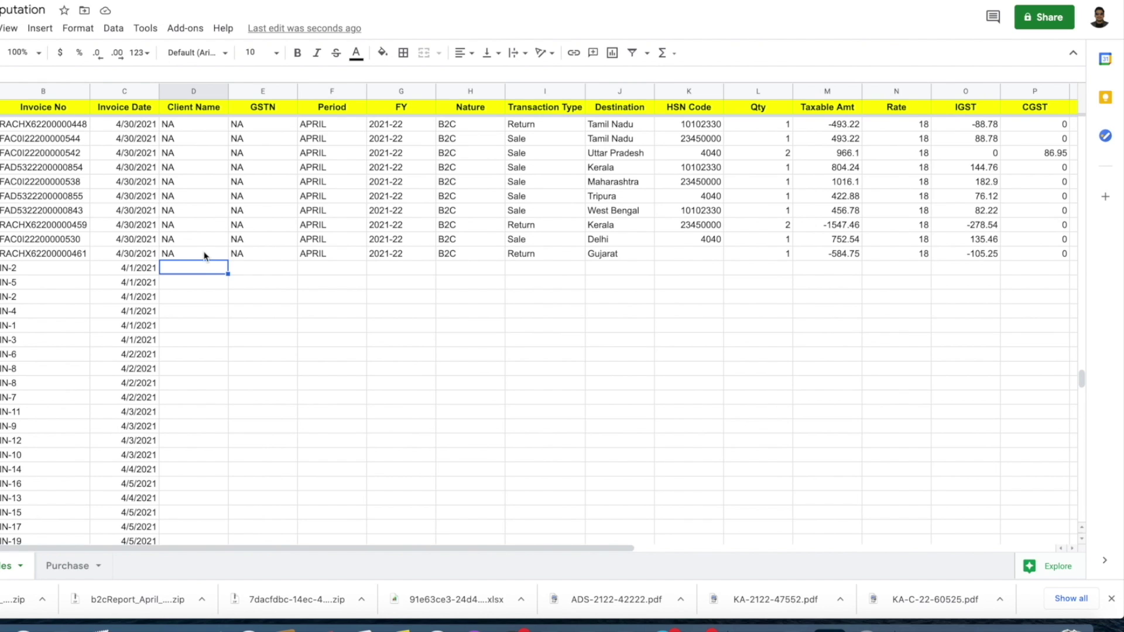
left_click(262, 267)
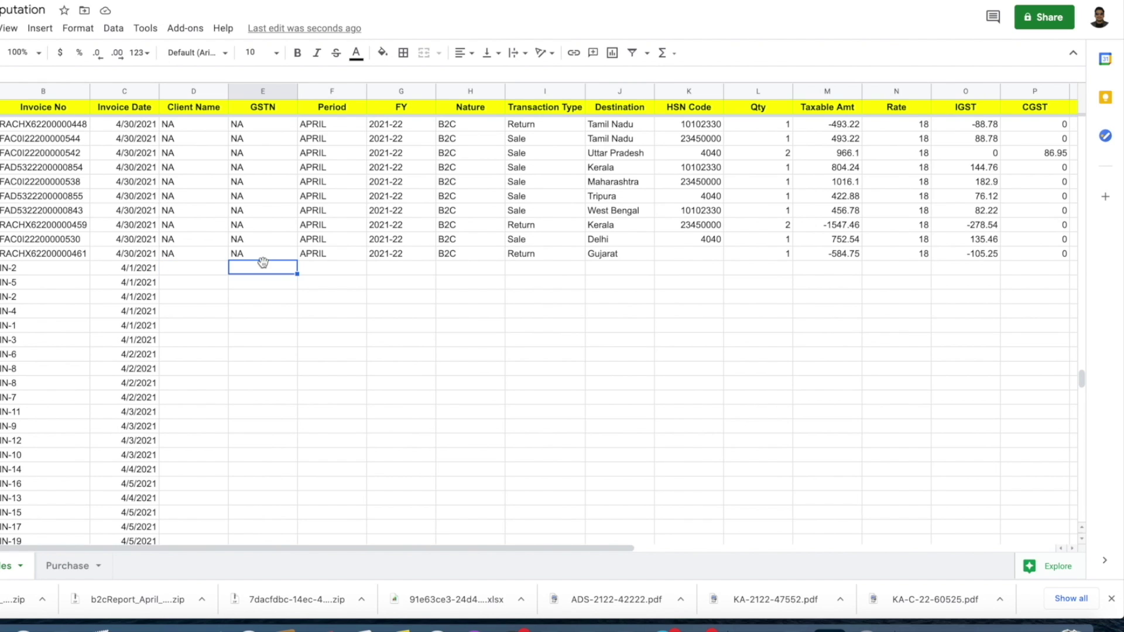
left_click(348, 269)
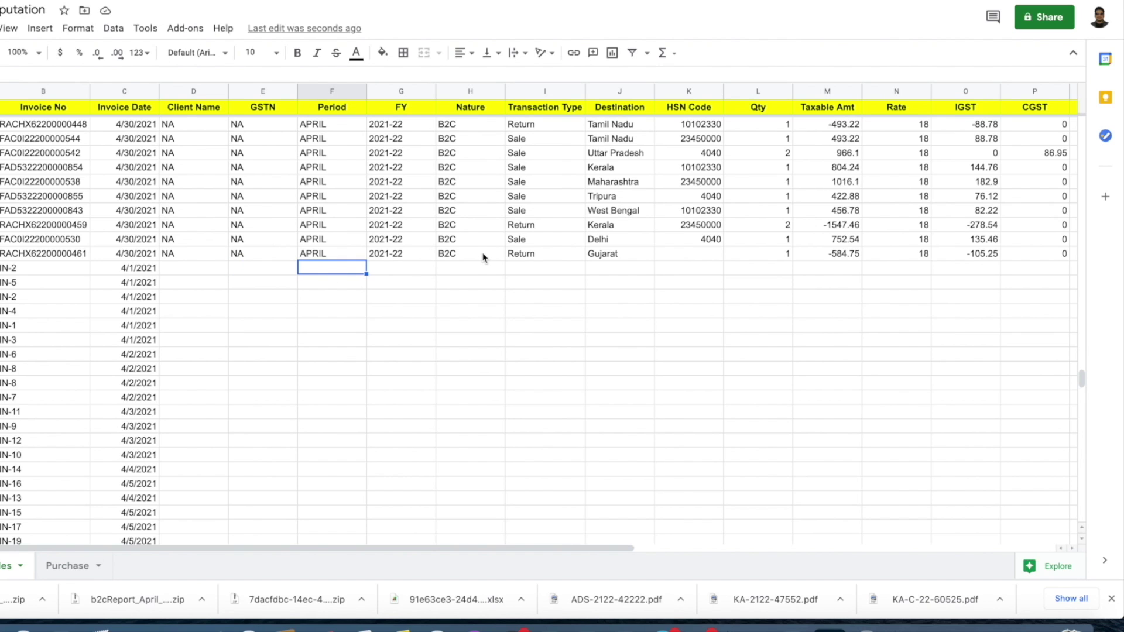
left_click_drag(181, 252, 491, 241)
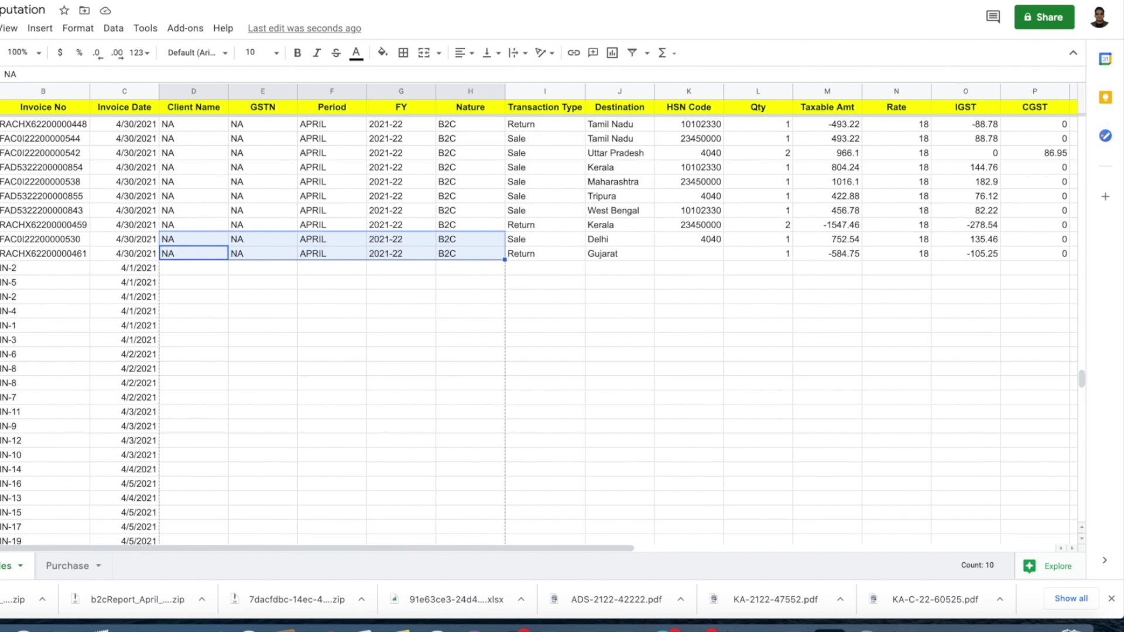
key("ctrl+shift+Down")
key("ctrl+v")
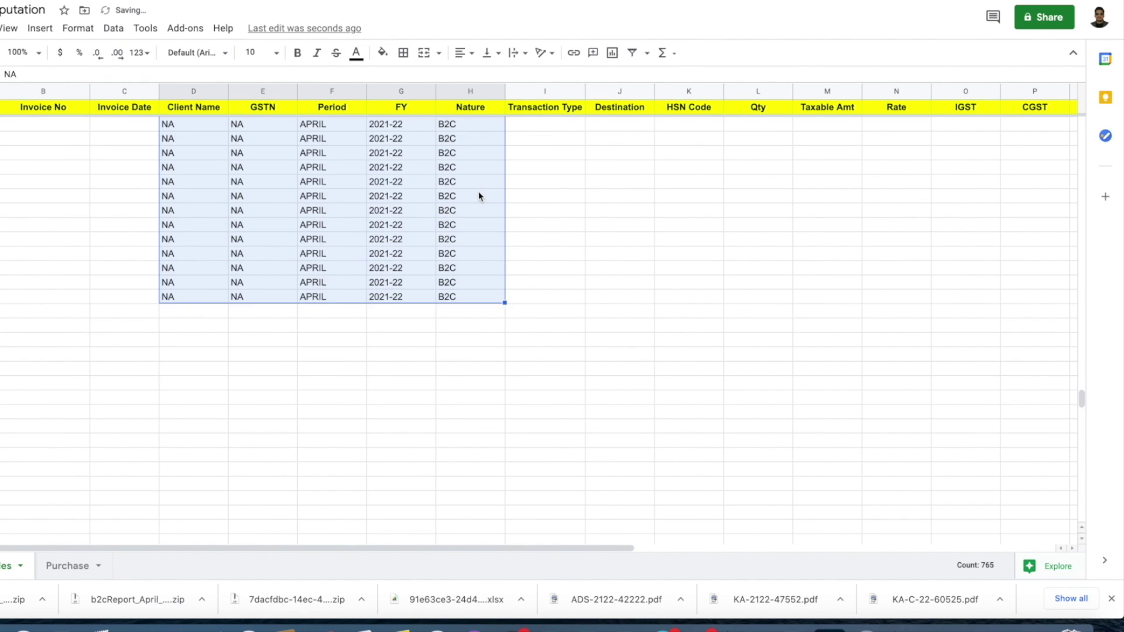
- Clear the surplus Client Name to Nature values (columns D to H) below the last Amazon invoice row
scroll(479, 196, "right", 1)
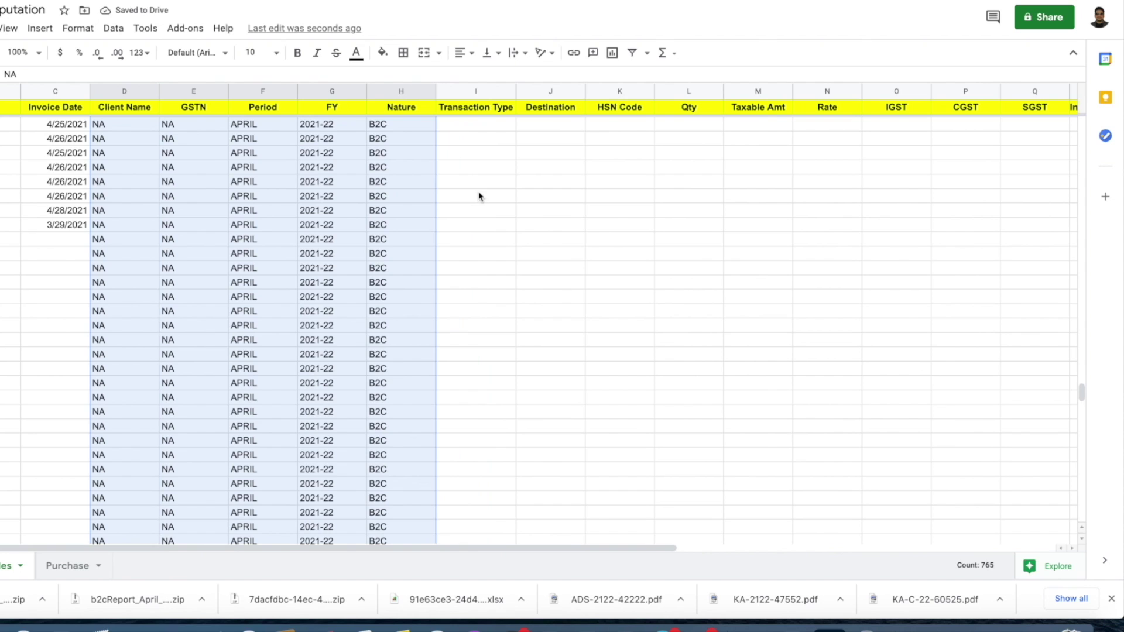
key("Delete")
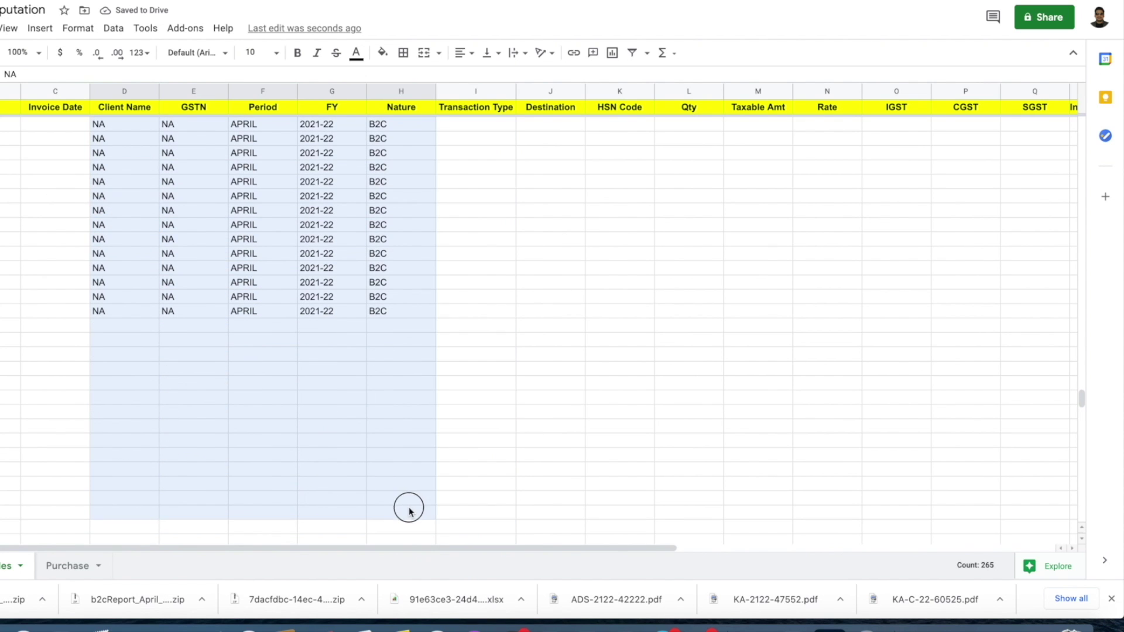
key("ctrl+z")
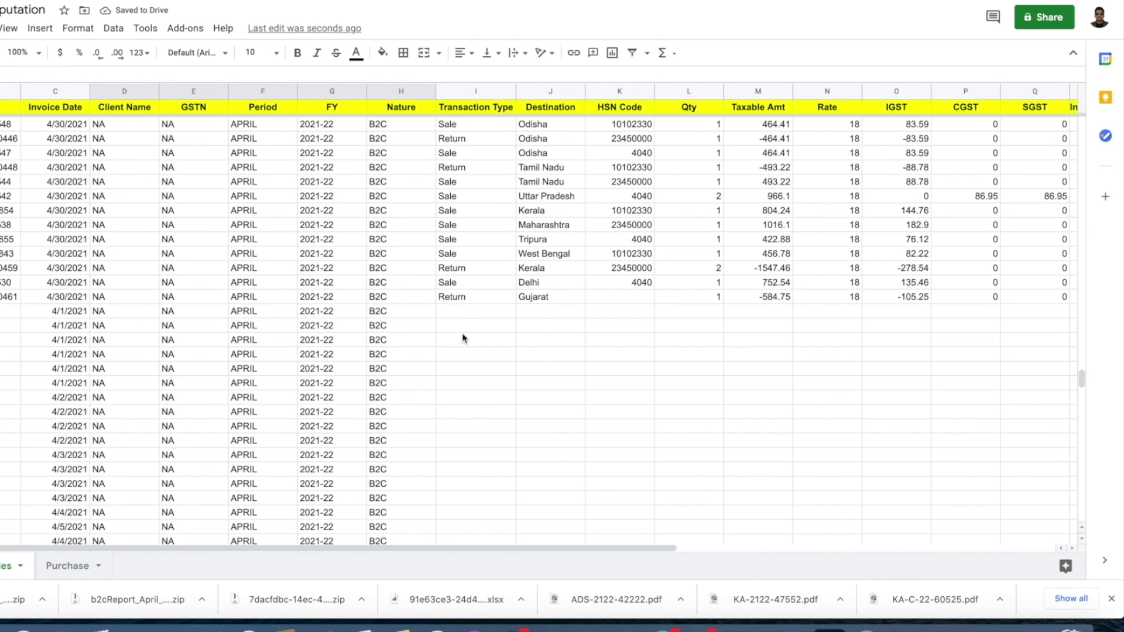
- Copy all Transaction Type entries from the Amazon report and paste them as values only into the Sales sheet's Transaction Type column from I1881
left_click(468, 312)
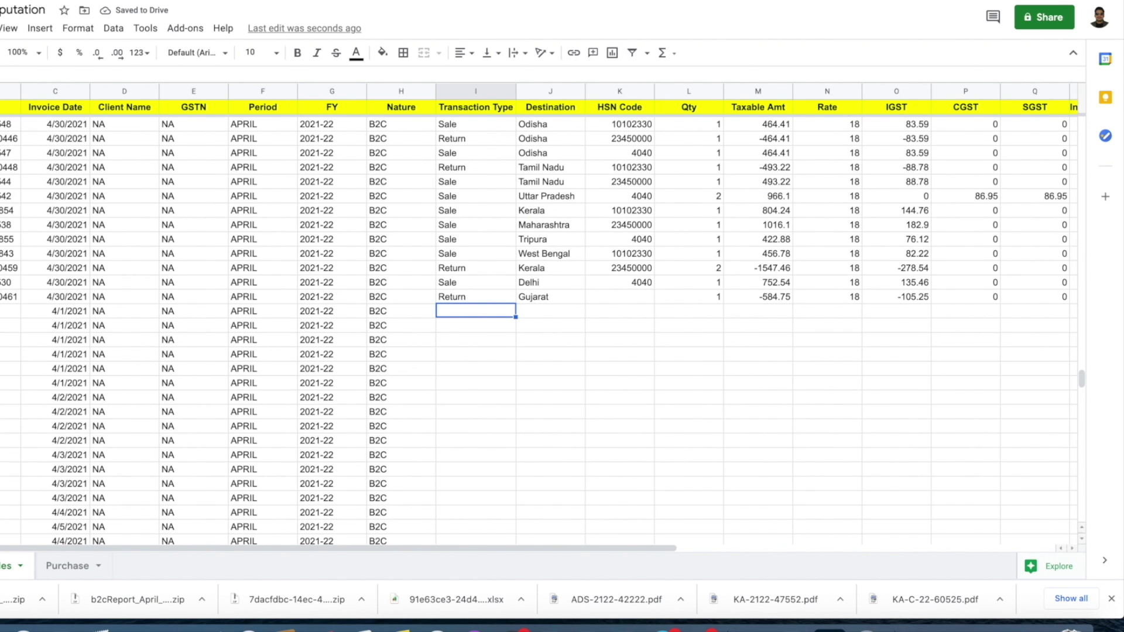
key("ctrl+Tab")
left_click(223, 123)
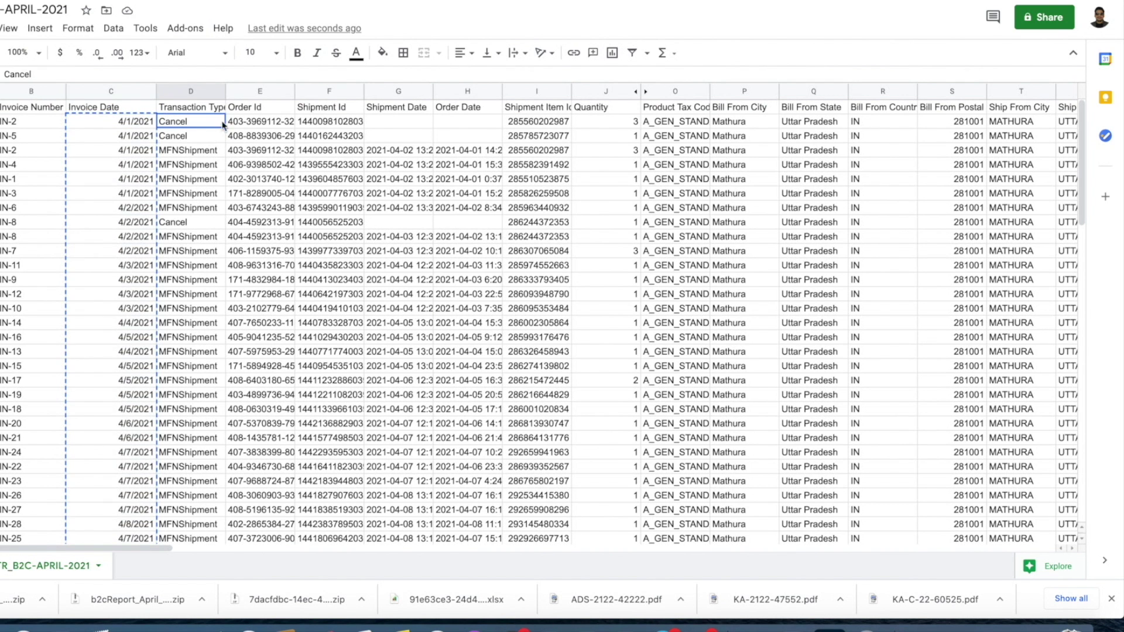
double_click(226, 92)
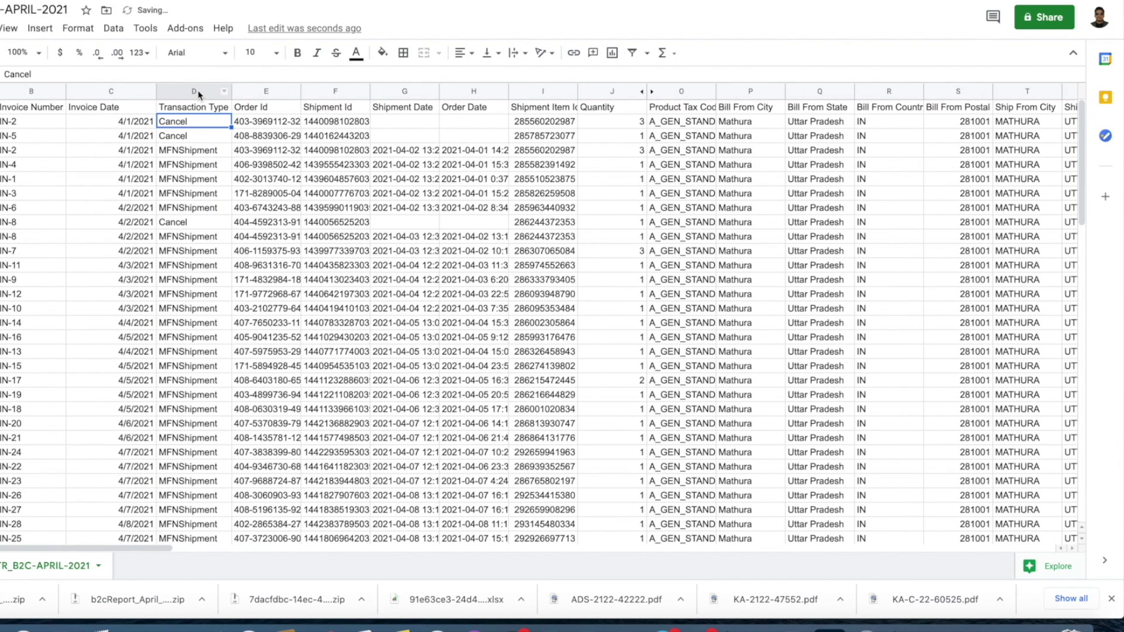
left_click(198, 93)
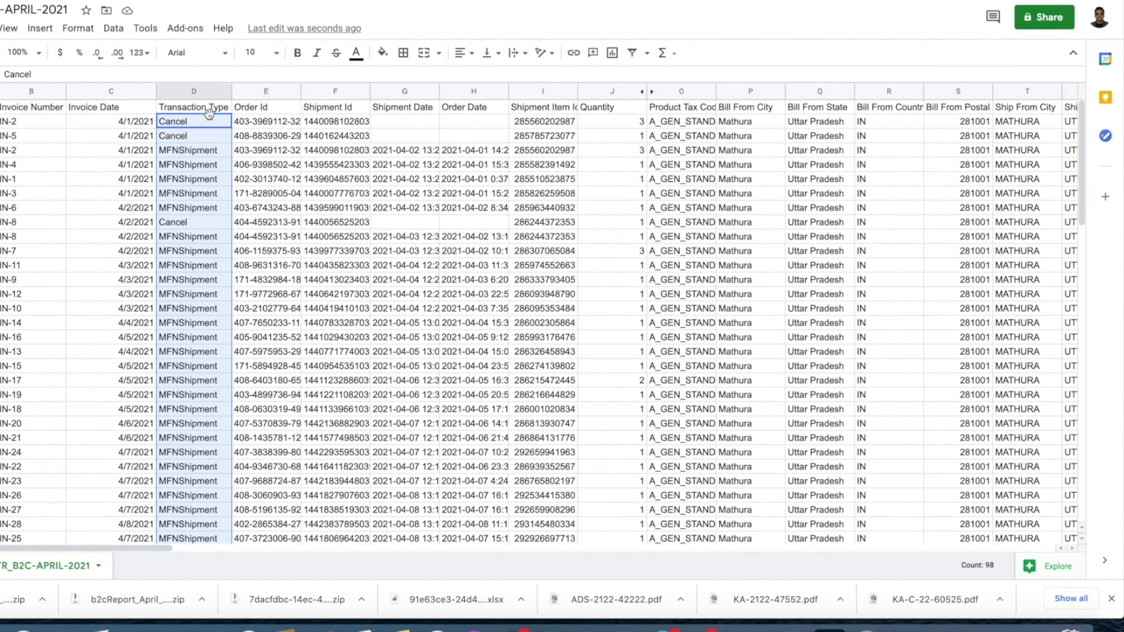
key("ctrl+c")
key("ctrl+Tab")
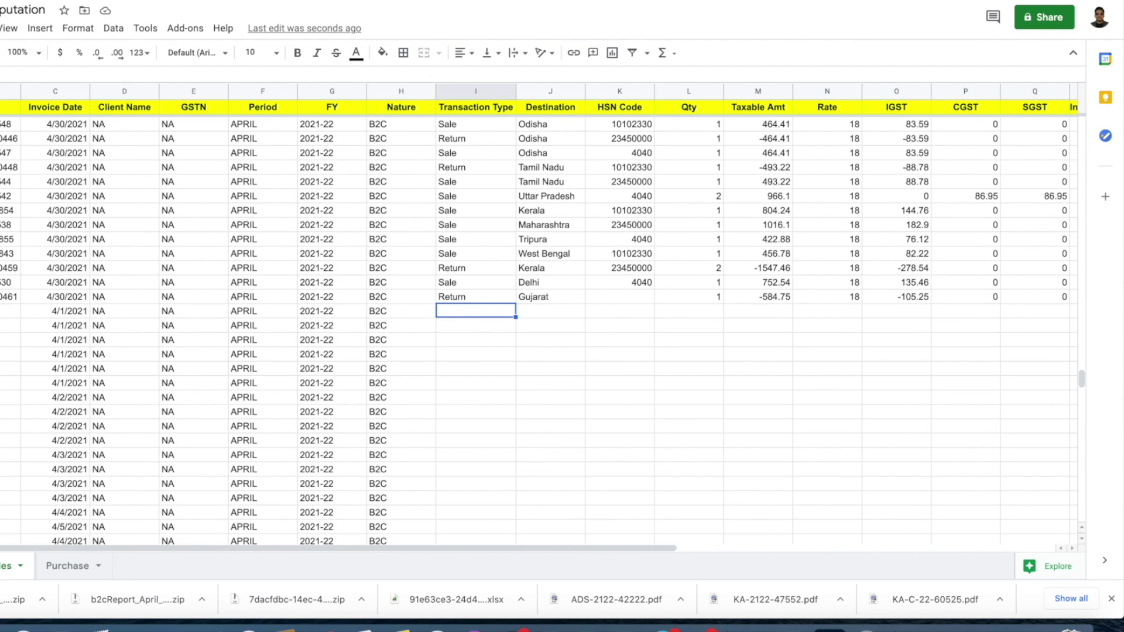
right_click(471, 318)
mouse_move(563, 155)
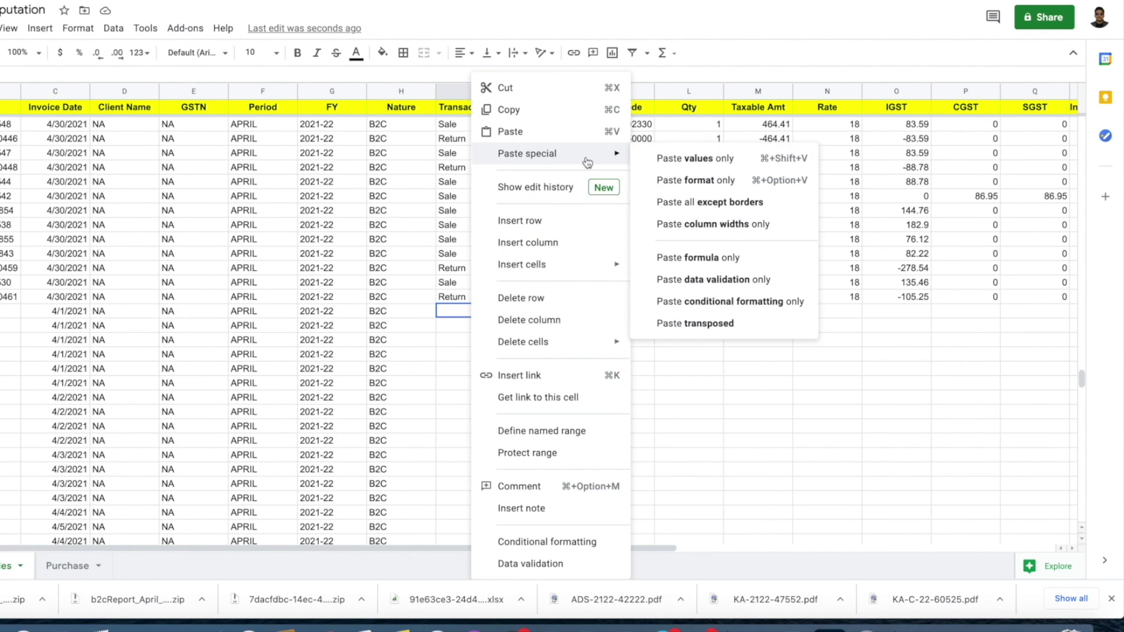
left_click(693, 156)
- Copy all Ship To State entries from the Amazon report and paste them as values only into the Sales sheet's Destination column from J1881
left_click(560, 310)
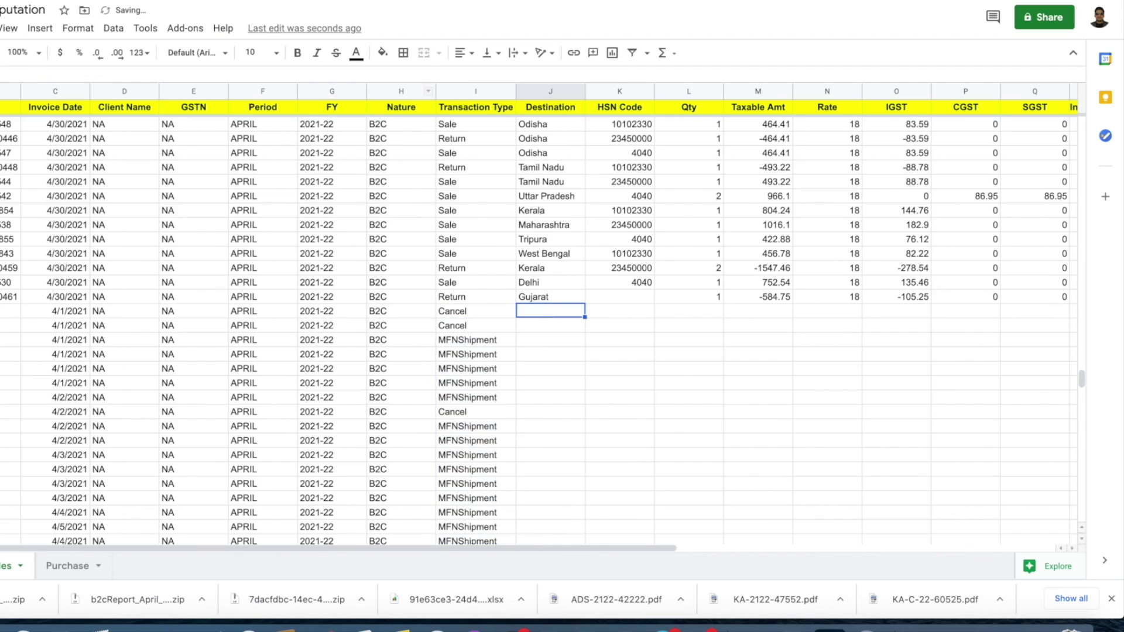
key("ctrl+shift+Tab")
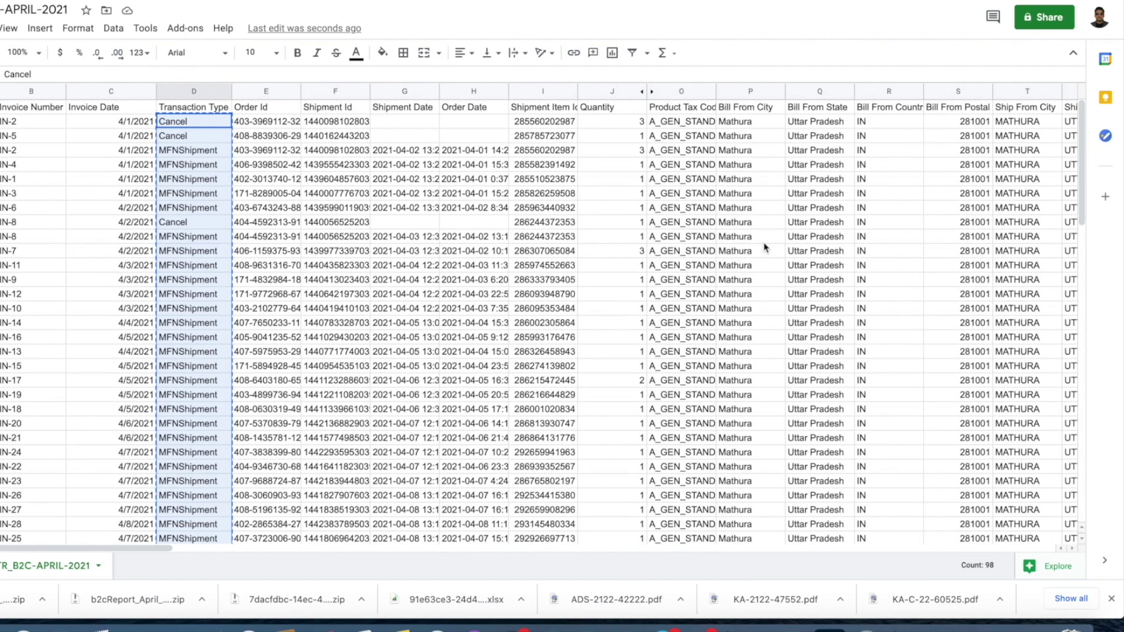
scroll(764, 247, "right", 12)
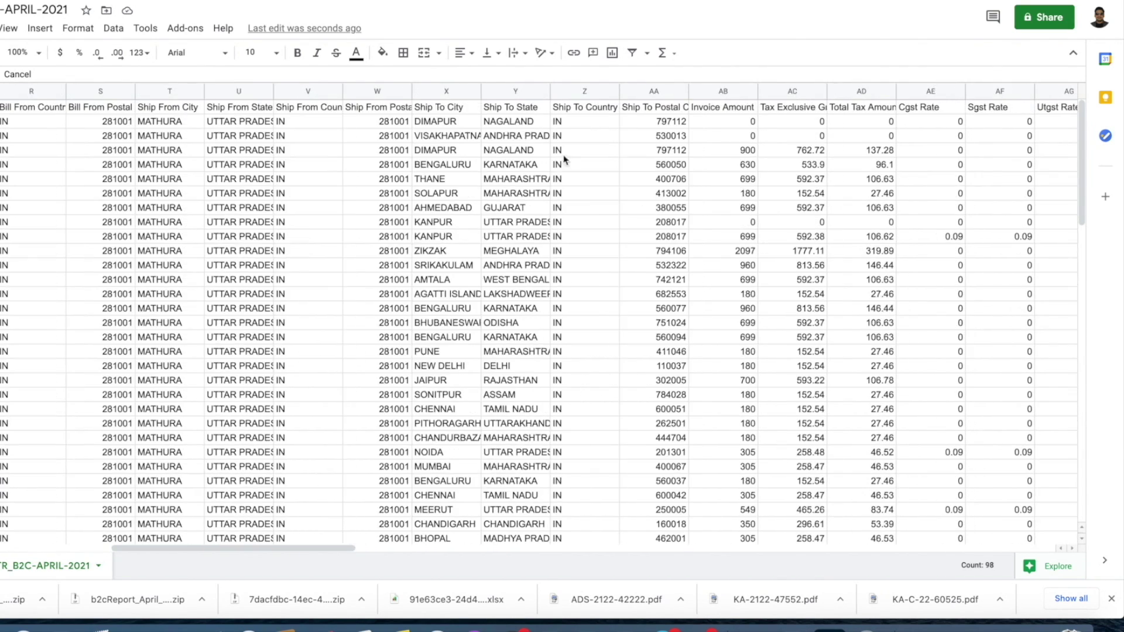
left_click(518, 92)
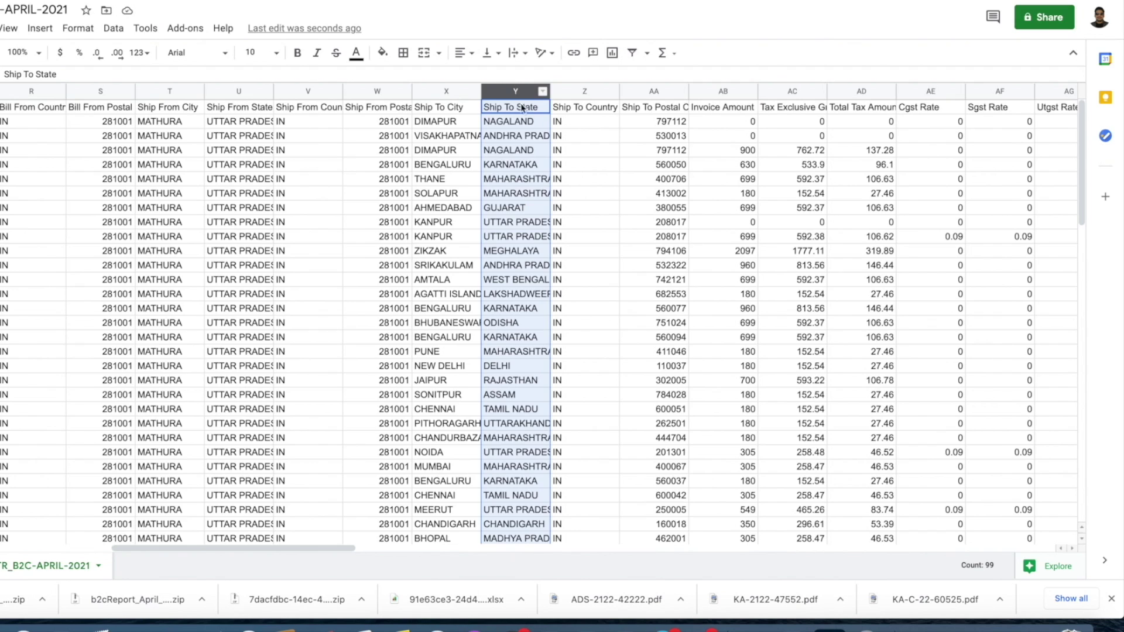
key("Return")
key("ctrl+c")
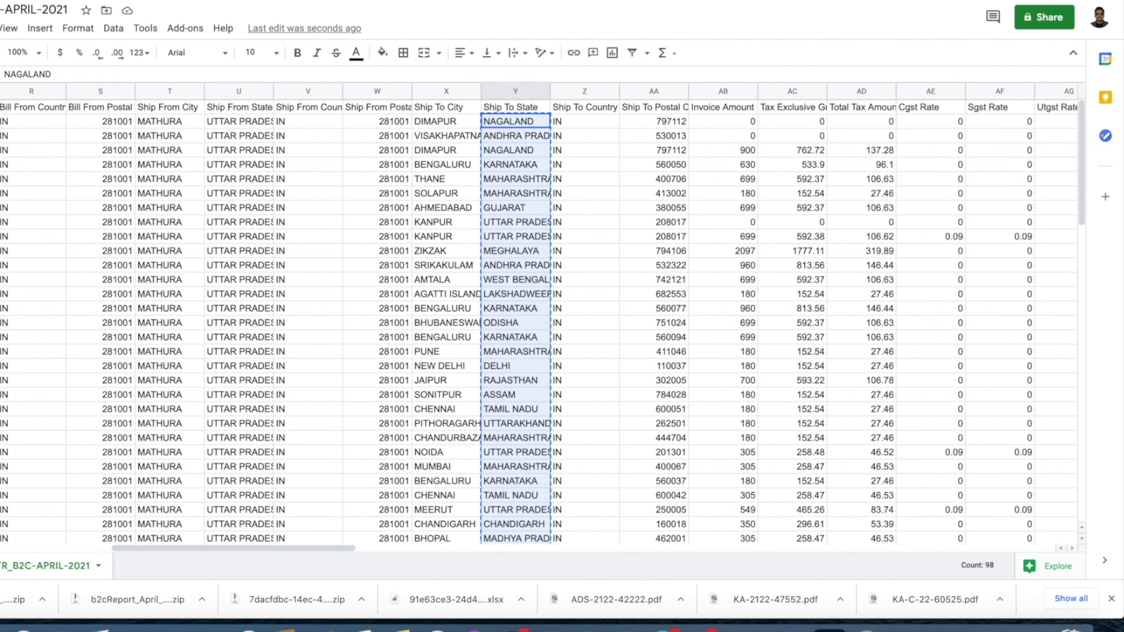
left_click(363, 2)
right_click(567, 316)
mouse_move(627, 153)
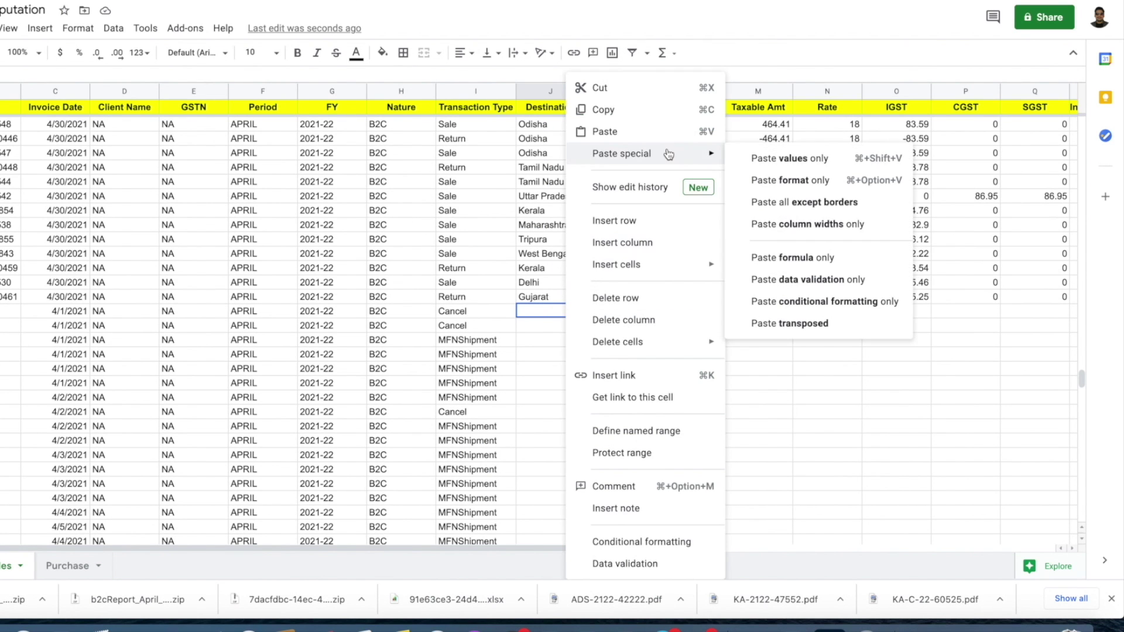
left_click(763, 157)
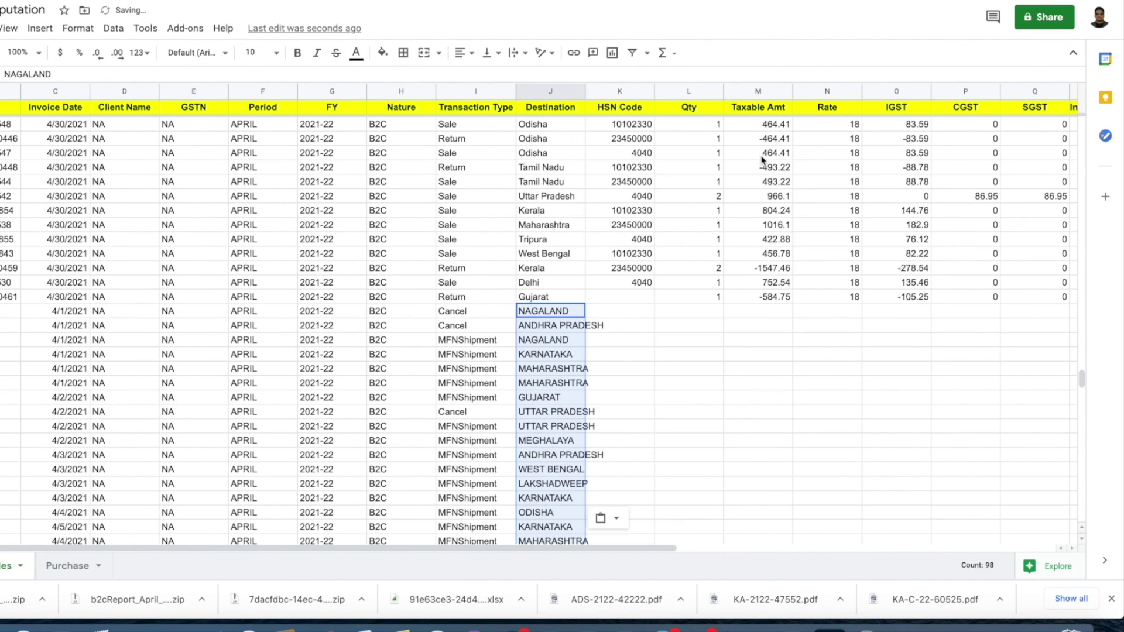
- Fill the HSN Code column from the Gujarat return row down the Amazon rows with the repeating codes 10102330, 23450000 and 4040
left_click(620, 310)
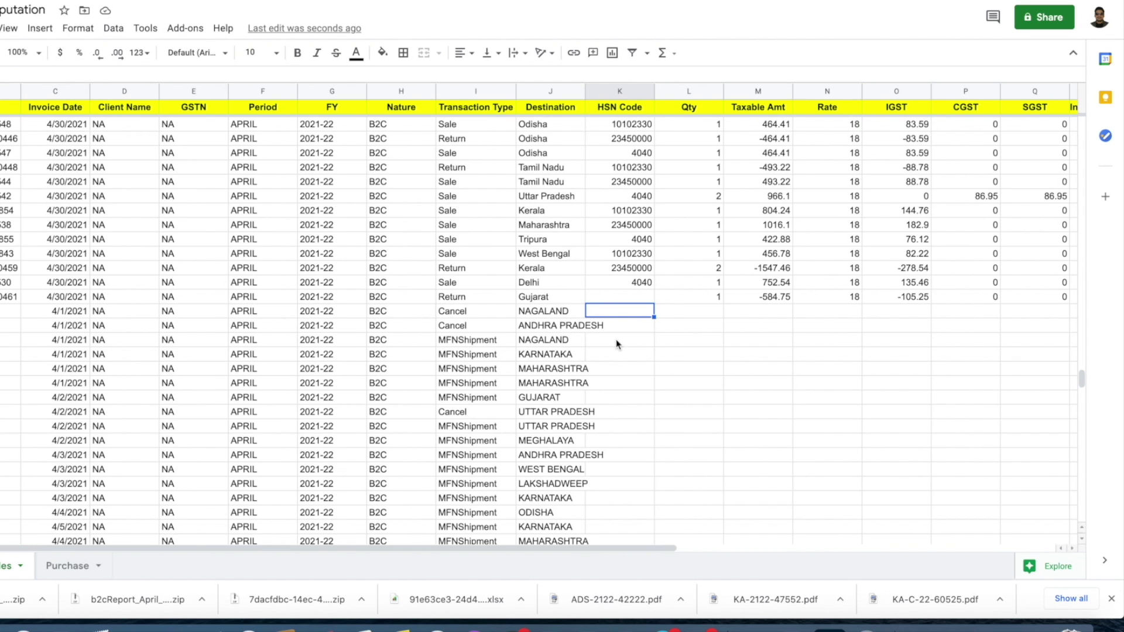
left_click_drag(651, 255, 654, 542)
scroll(848, 319, "up", 10)
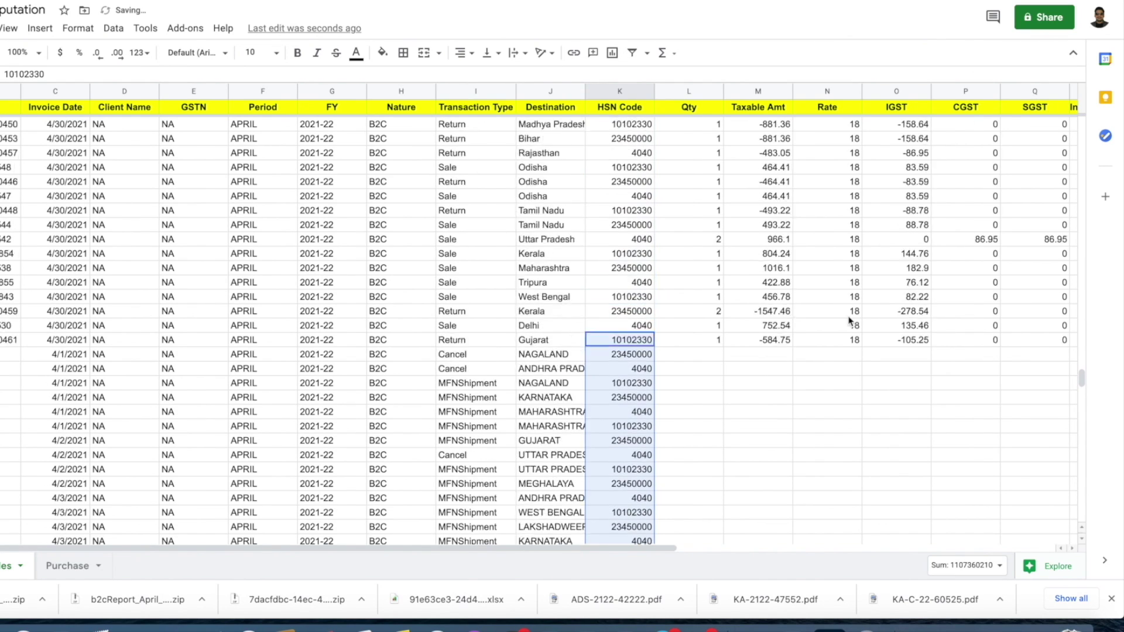
- Copy all Quantity entries from the Amazon report and paste them as values only into the Sales sheet's Qty column from L1881
scroll(693, 394, "down", 1)
left_click(693, 397)
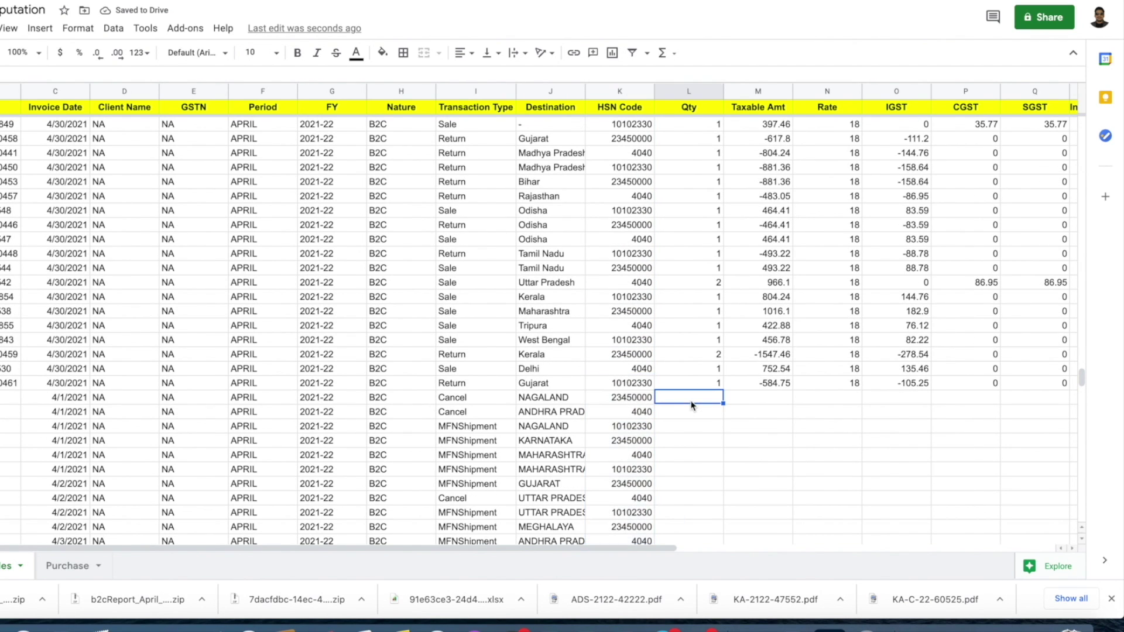
key("ctrl+Tab")
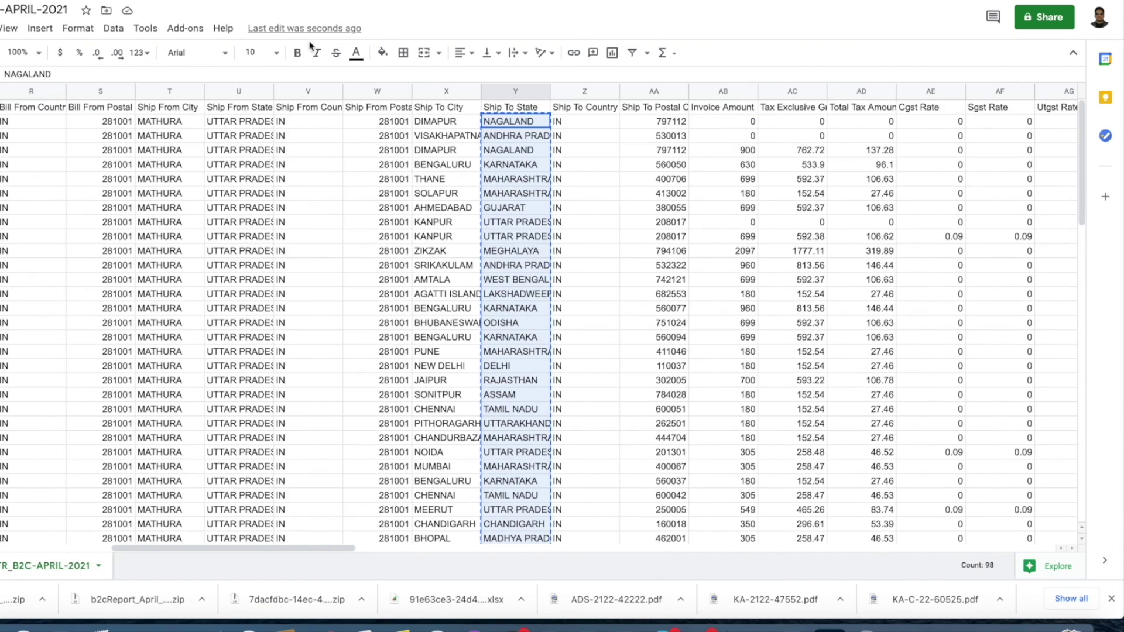
scroll(515, 219, "right", 10)
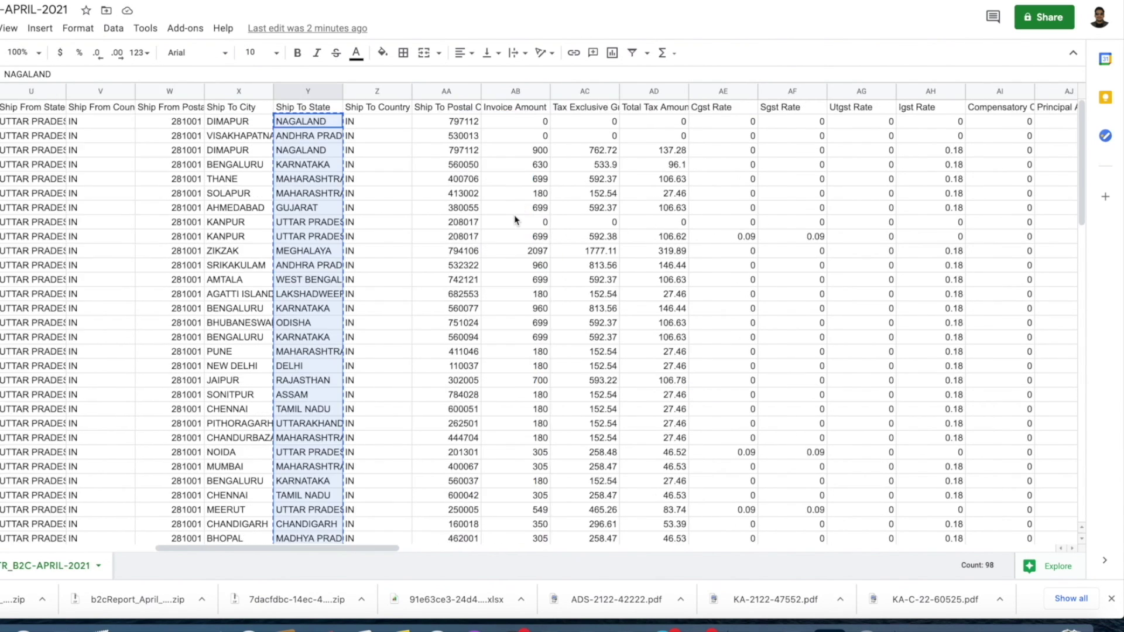
scroll(515, 220, "left", 10)
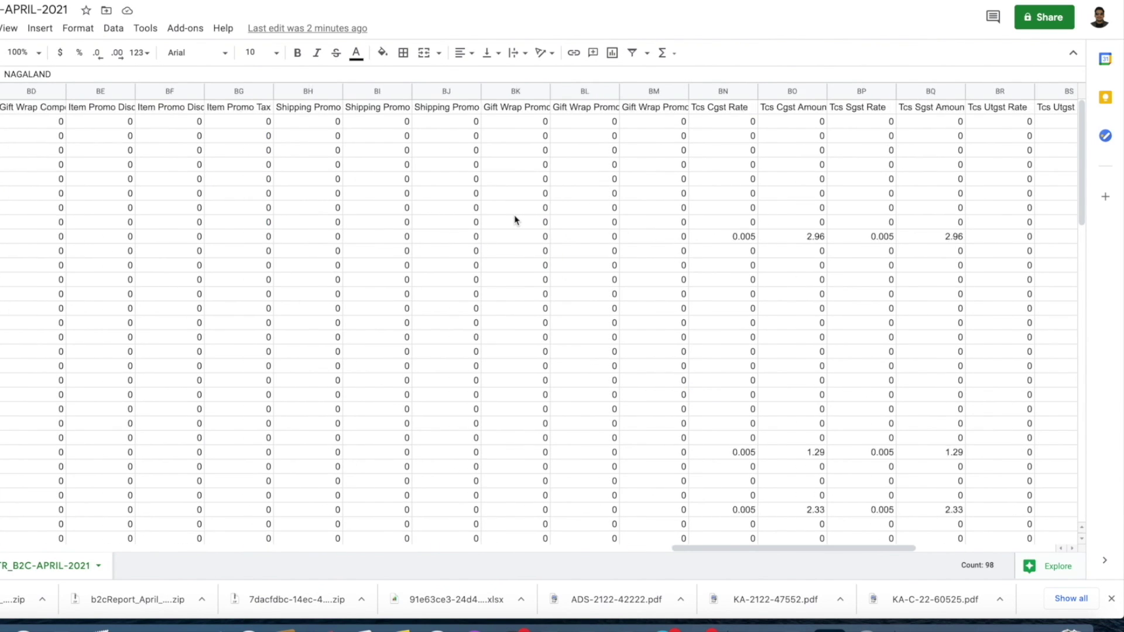
scroll(514, 215, "left", 15)
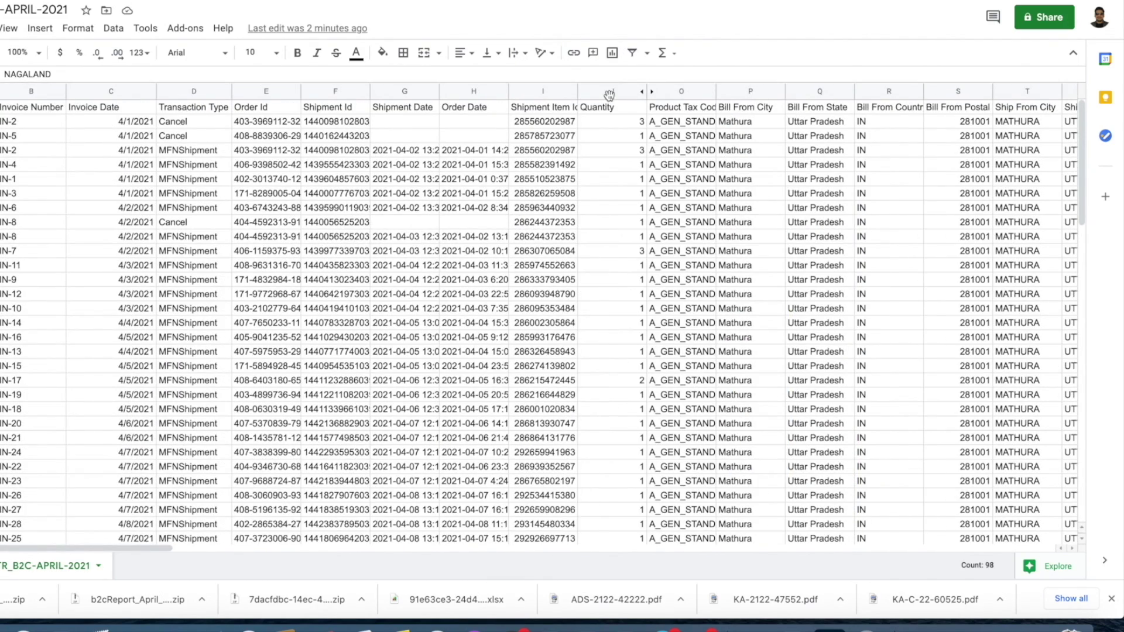
left_click(612, 90)
left_click(612, 91)
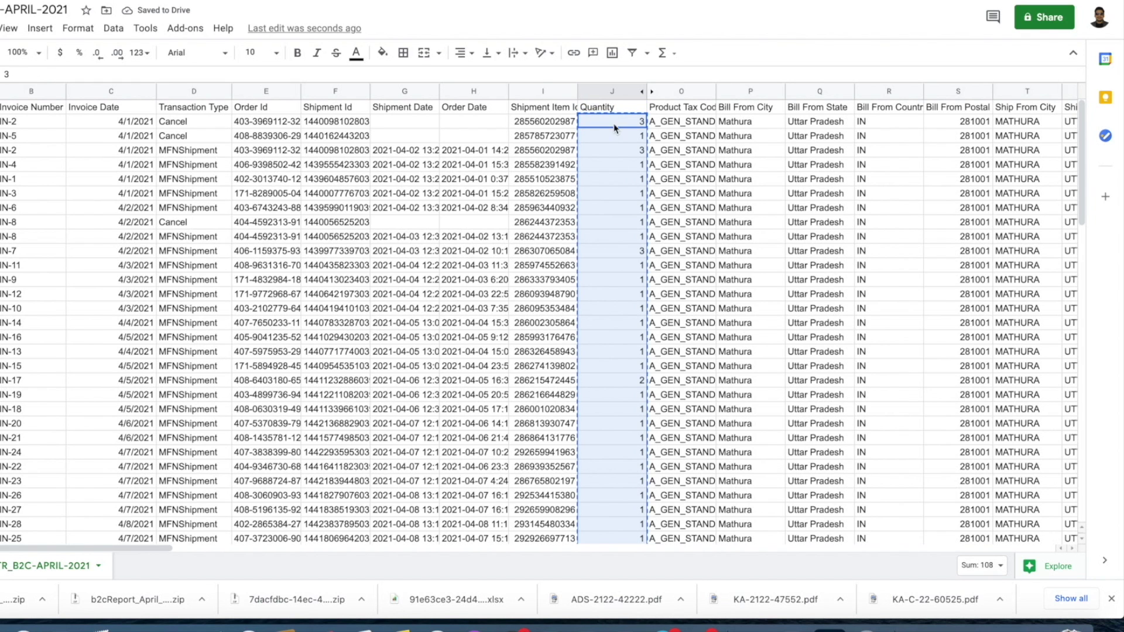
key("ctrl+Tab")
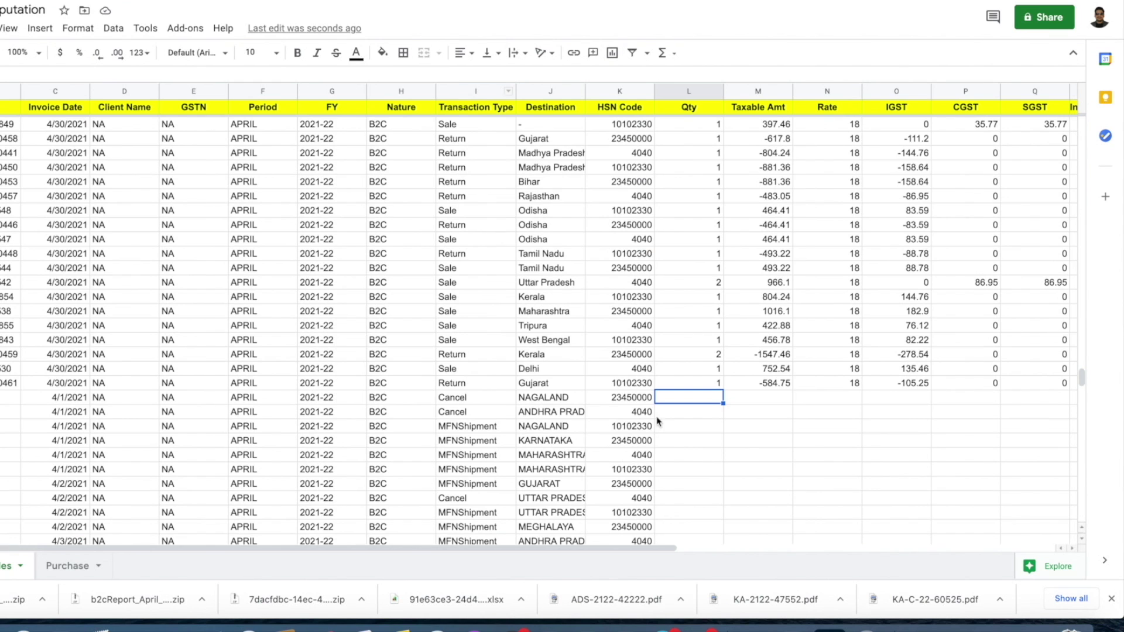
right_click(688, 401)
mouse_move(792, 151)
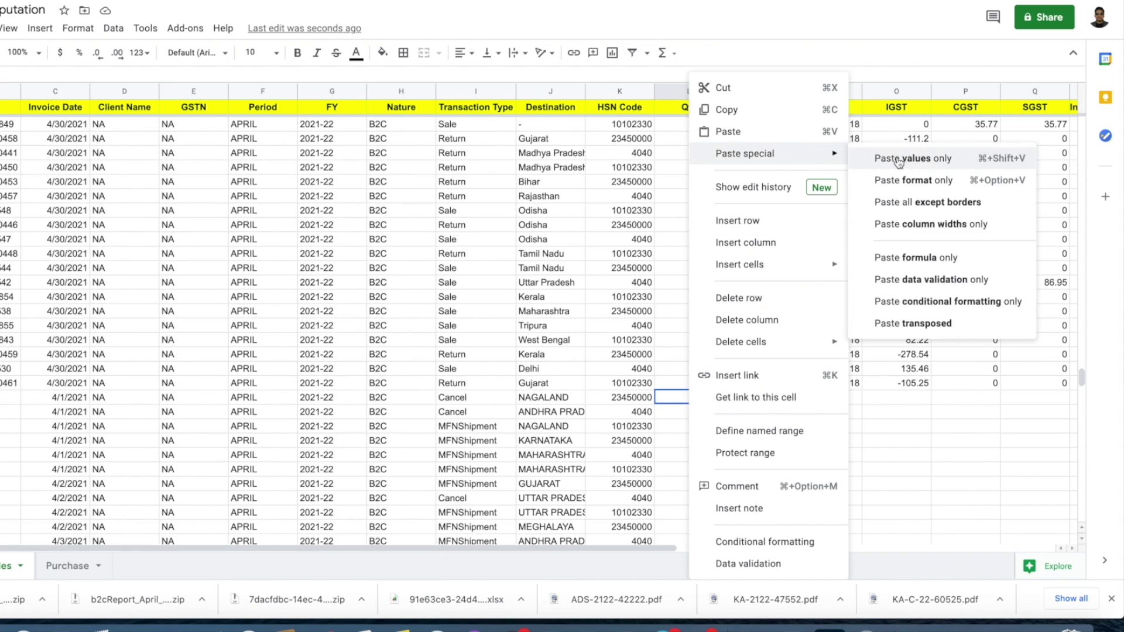
left_click(879, 159)
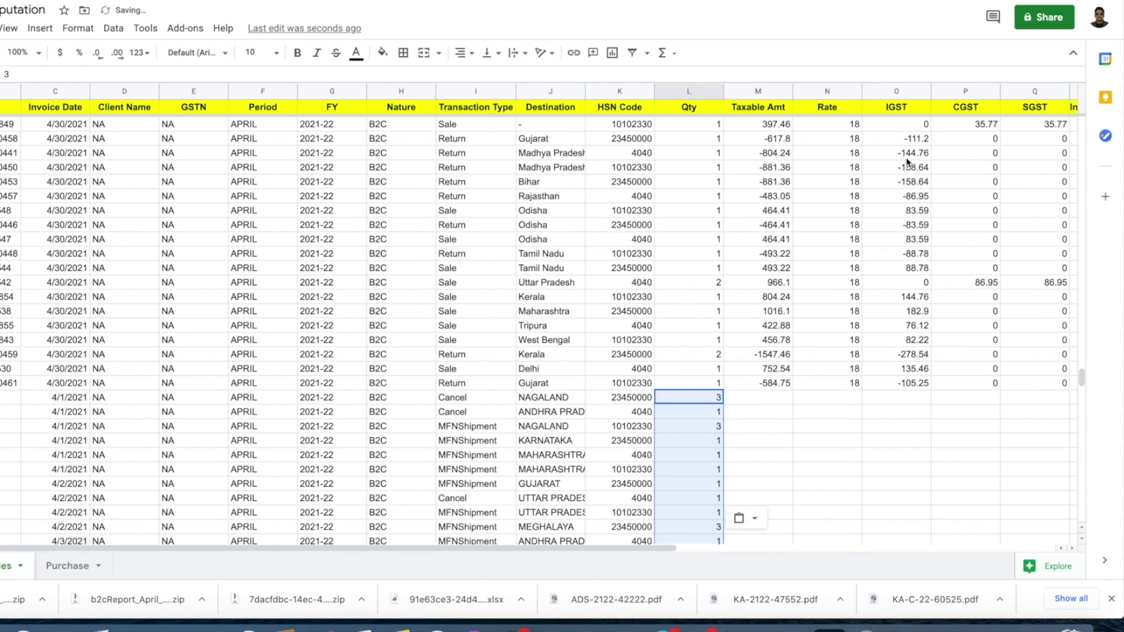
- Fit the widths of the Total Tax Amount and Tax Exclusive Gross columns in the Amazon report to their contents
left_click(771, 397)
key("ctrl+shift+Tab")
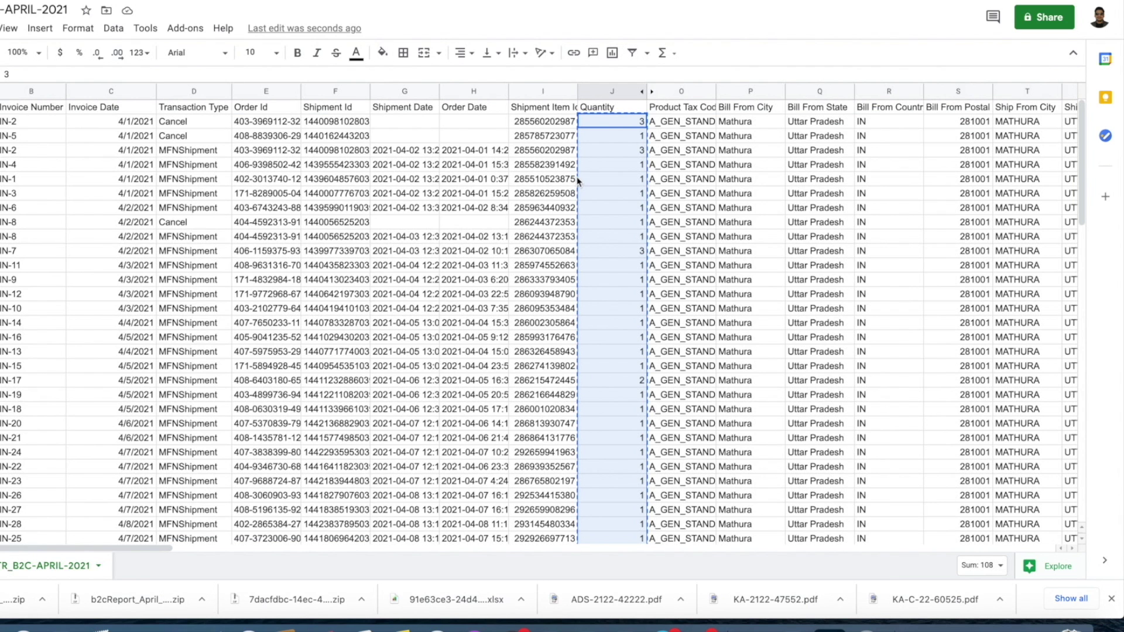
scroll(738, 199, "right", 10)
scroll(737, 199, "right", 4)
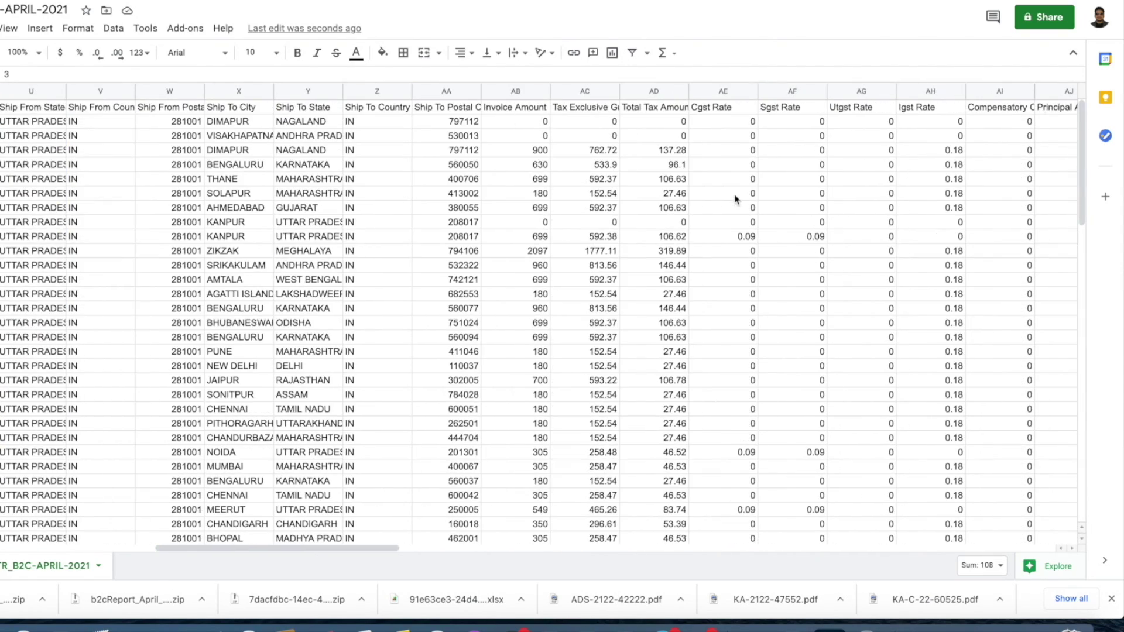
double_click(689, 91)
double_click(618, 91)
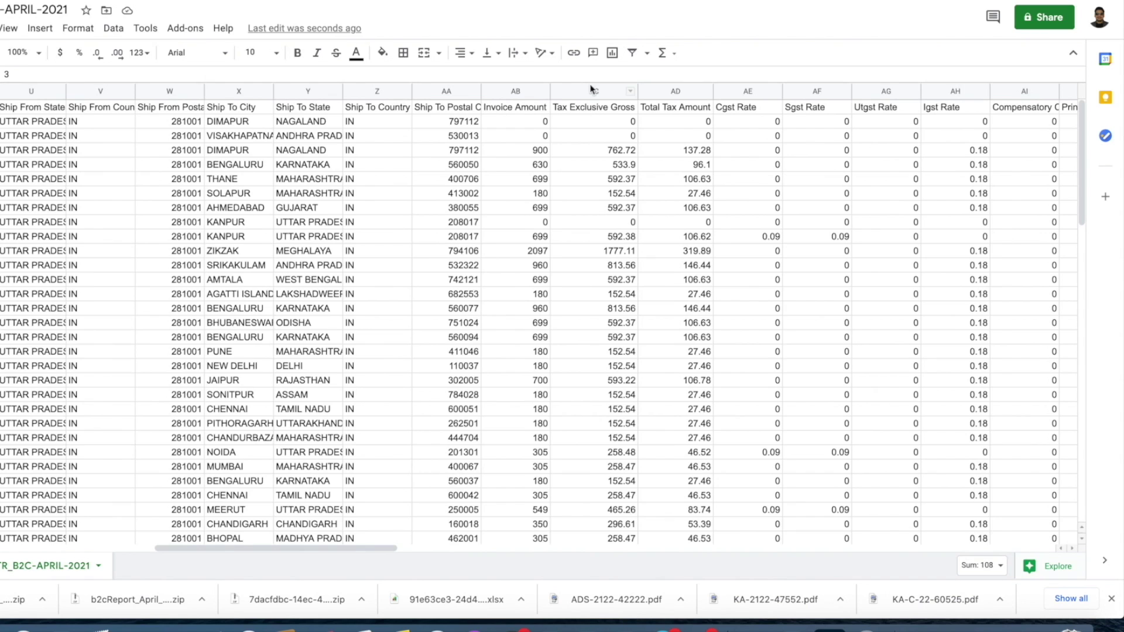
- Copy all Tax Exclusive Gross entries from the Amazon report and paste them as values only into the Sales sheet's Taxable Amt column from M1881
left_click(588, 89)
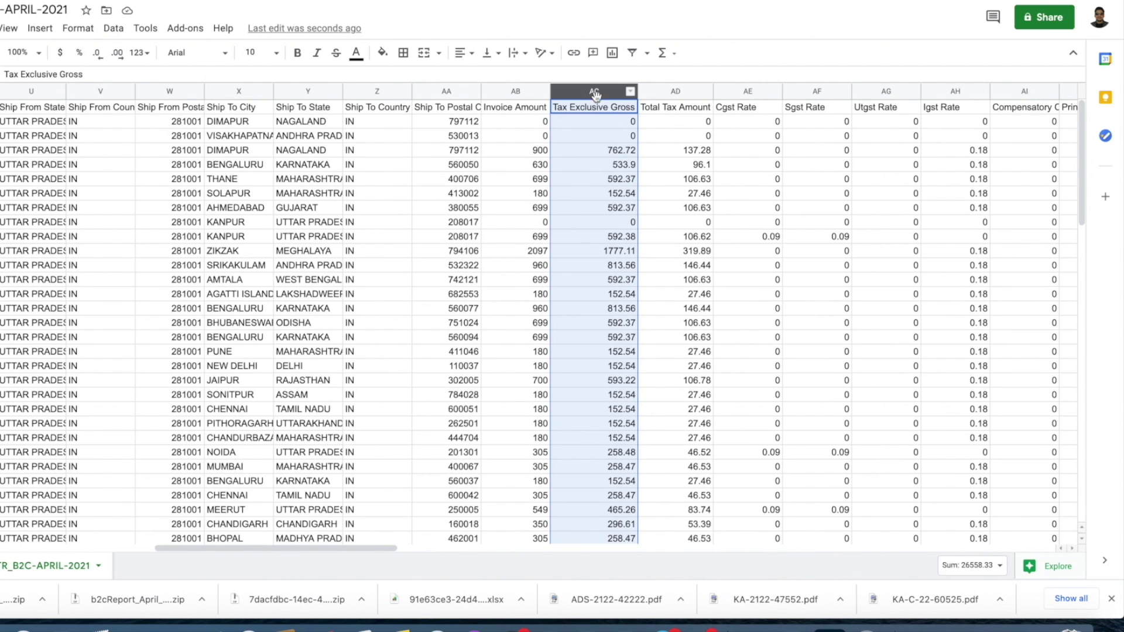
left_click(596, 111, "ctrl")
key("ctrl+c")
key("ctrl+Tab")
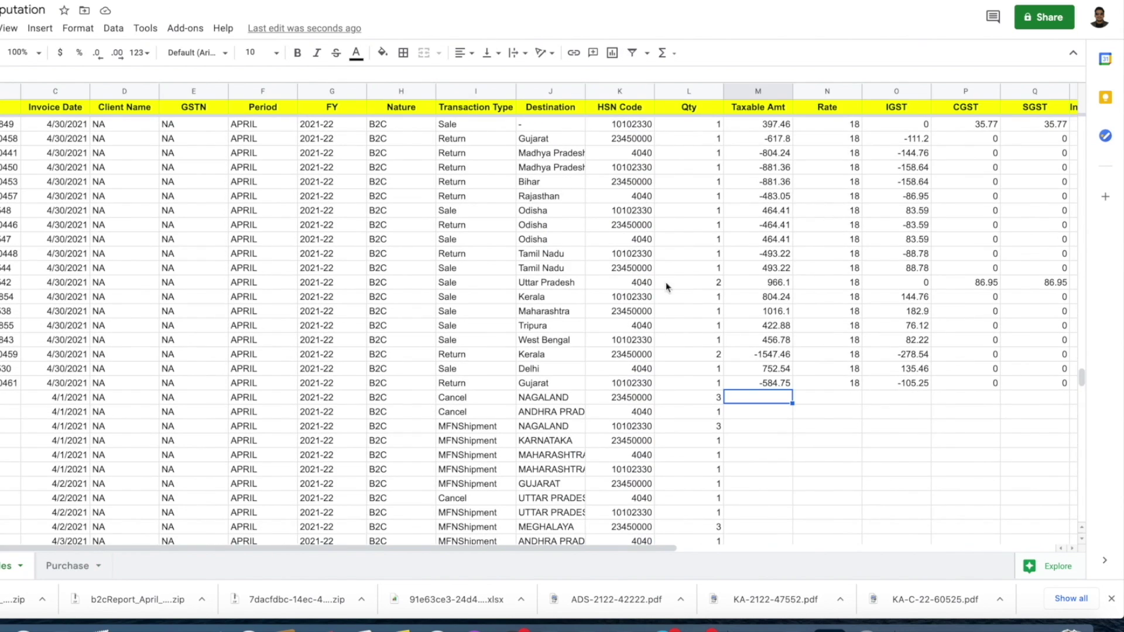
right_click(765, 404)
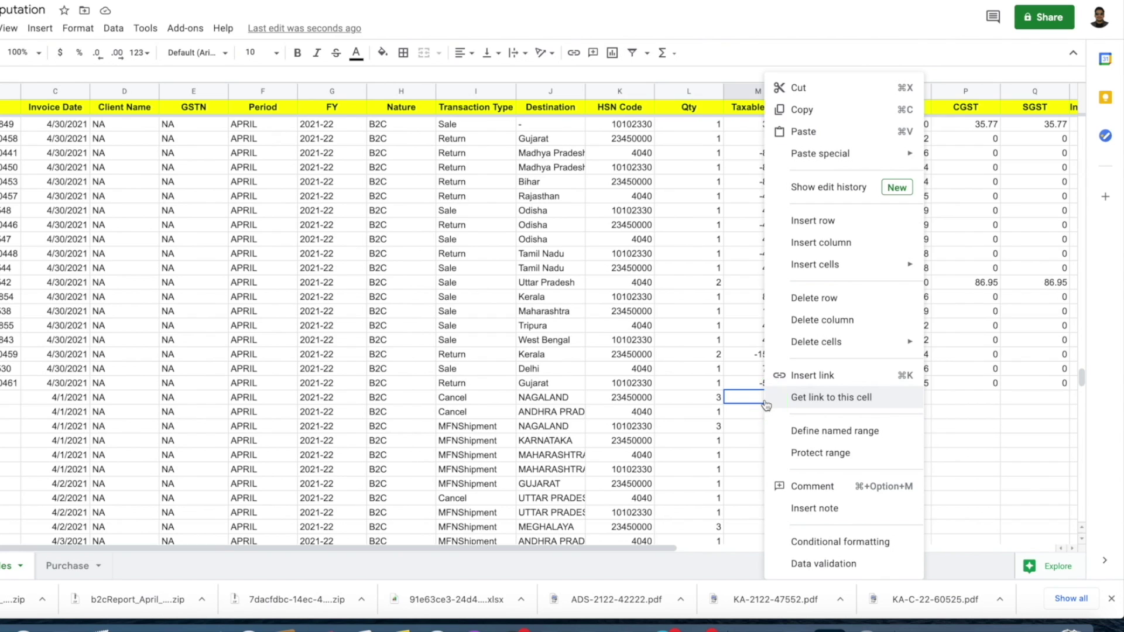
mouse_move(850, 159)
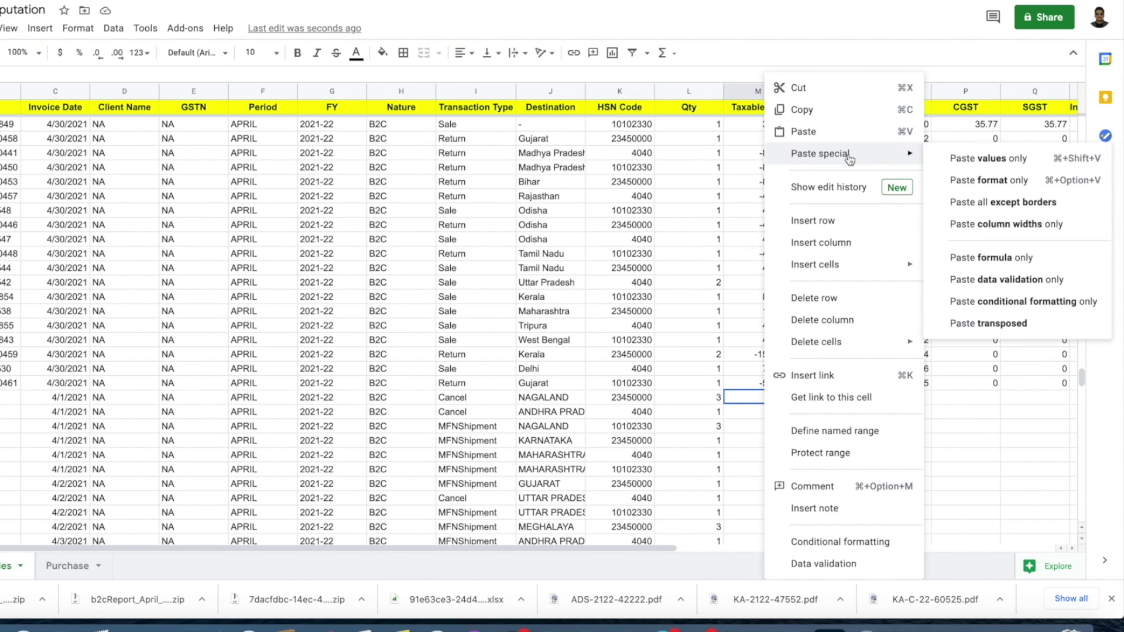
left_click(967, 160)
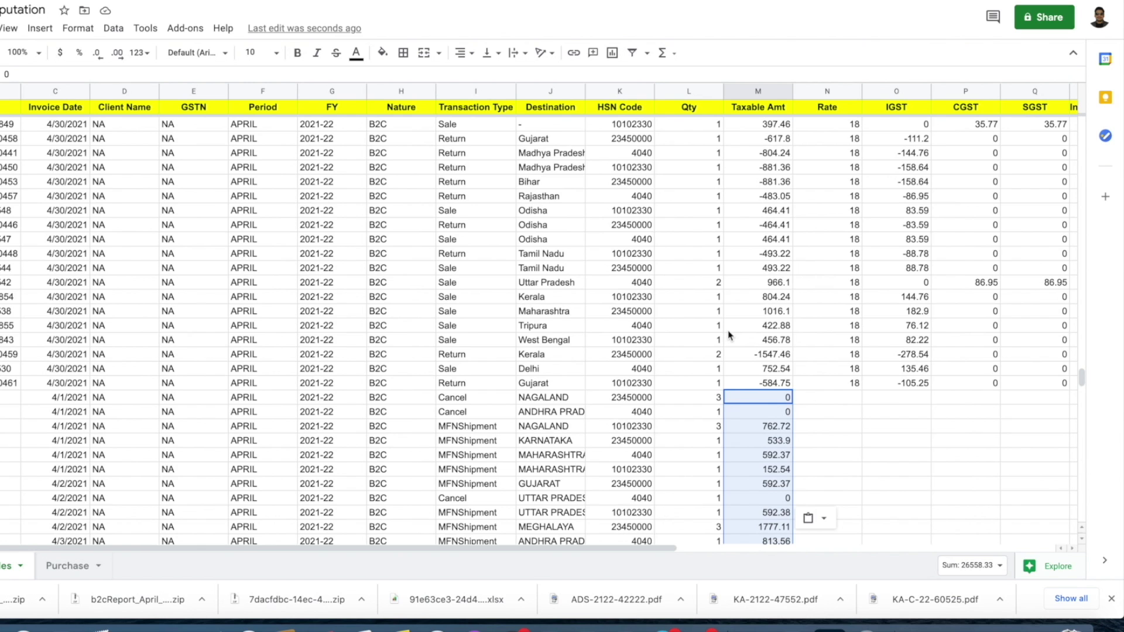
- Insert a blank column between Igst Rate and Compensatory Cess Rate in the Amazon report and select its cell AI4
left_click(830, 400)
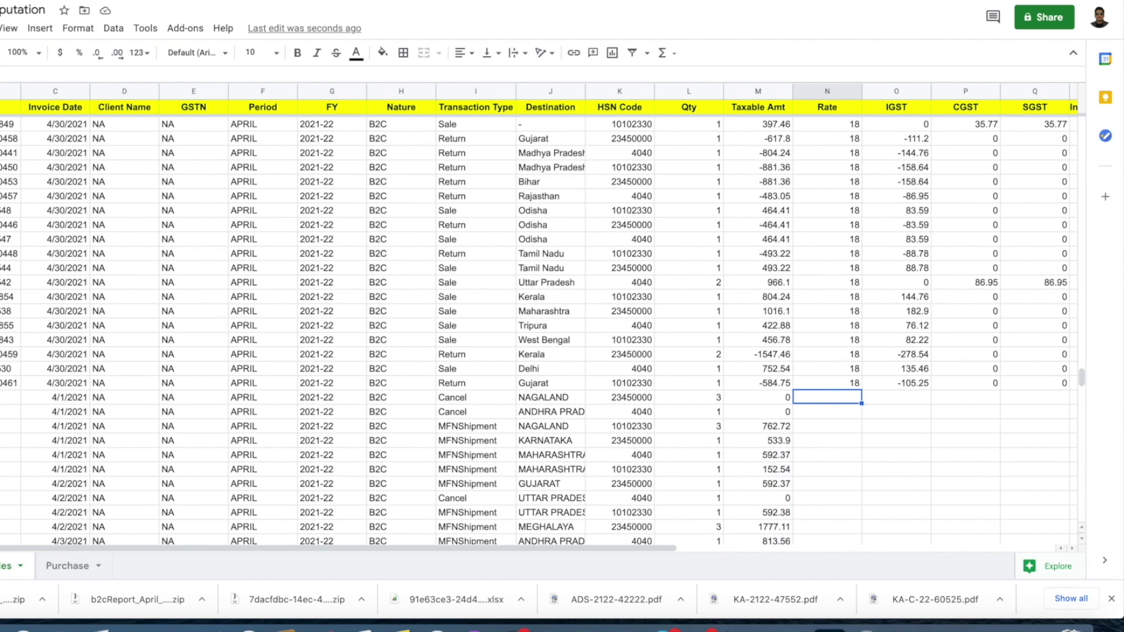
key("ctrl+Tab")
scroll(699, 232, "right", 4)
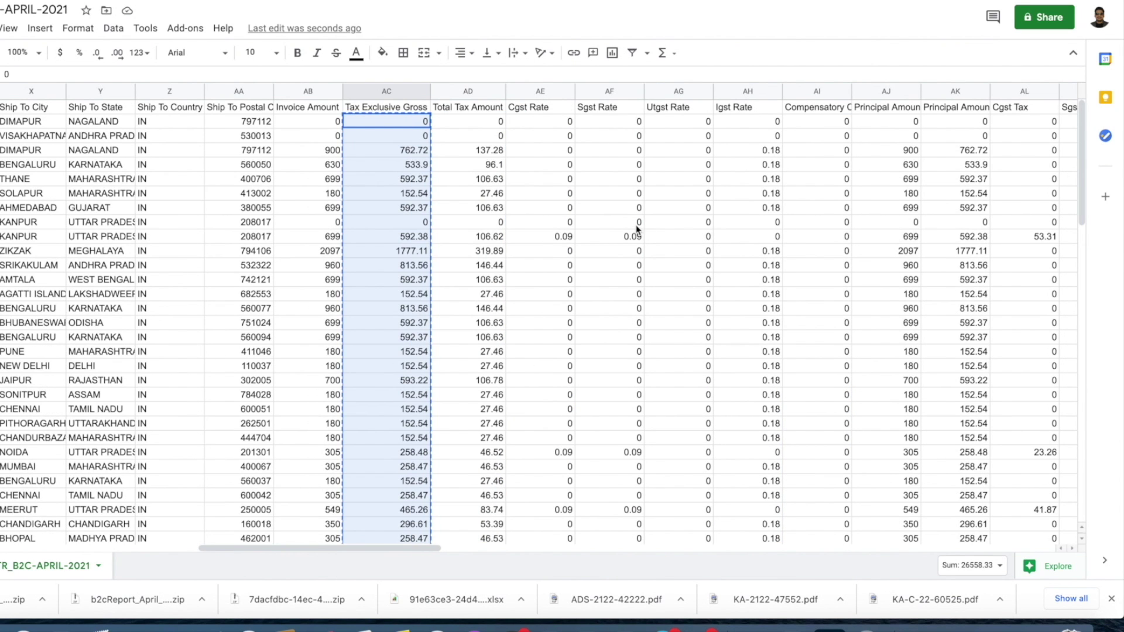
scroll(637, 230, "right", 2)
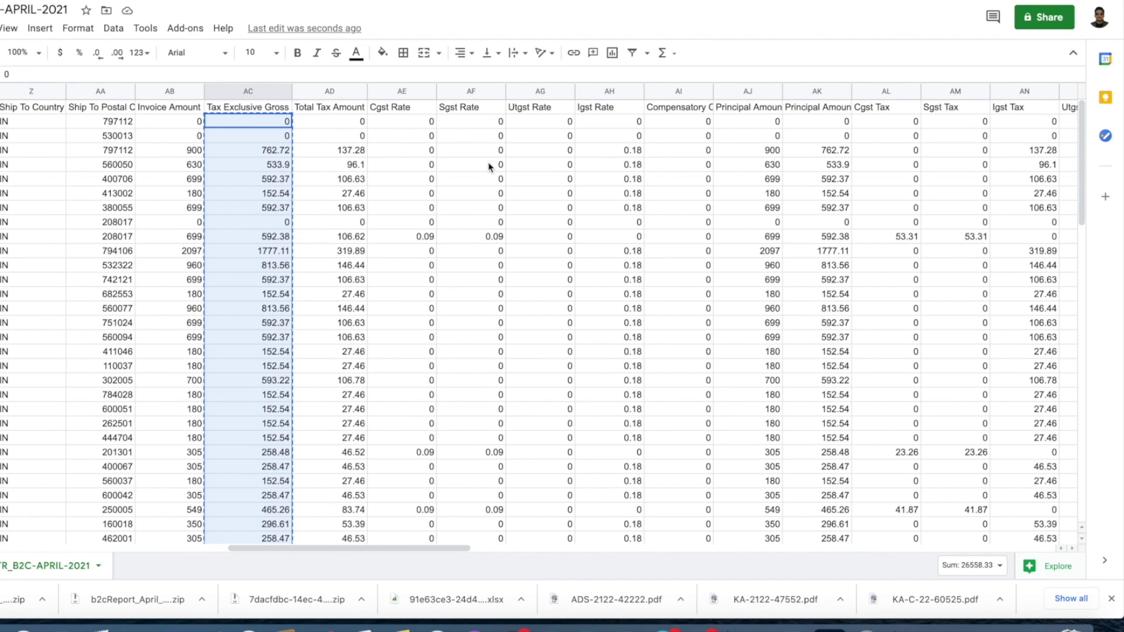
right_click(675, 94)
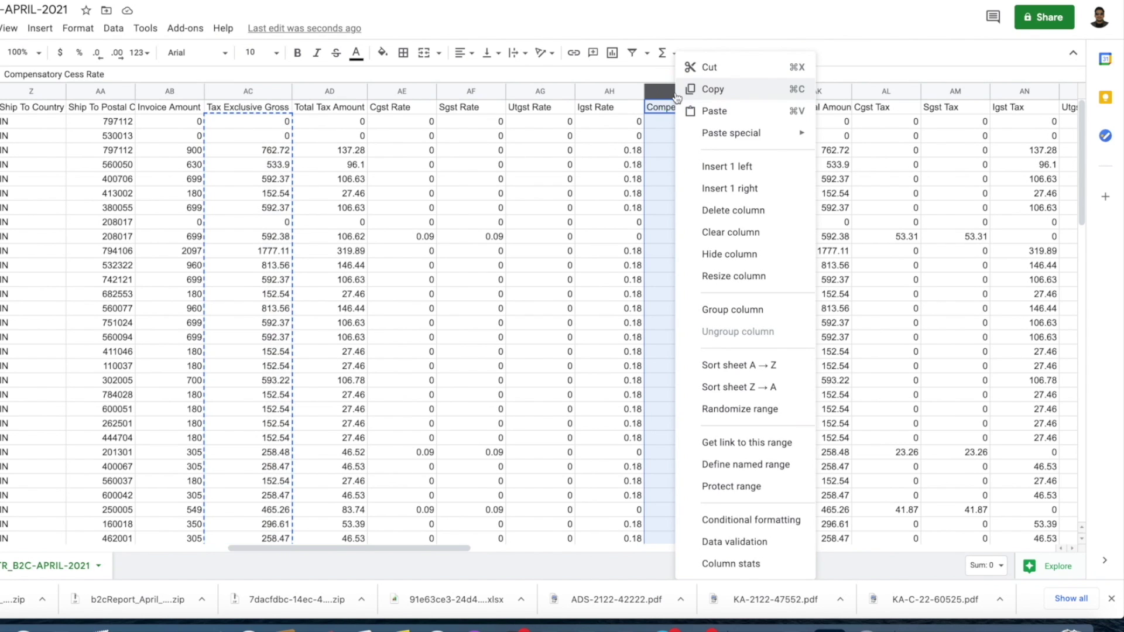
left_click(724, 166)
left_click(683, 123)
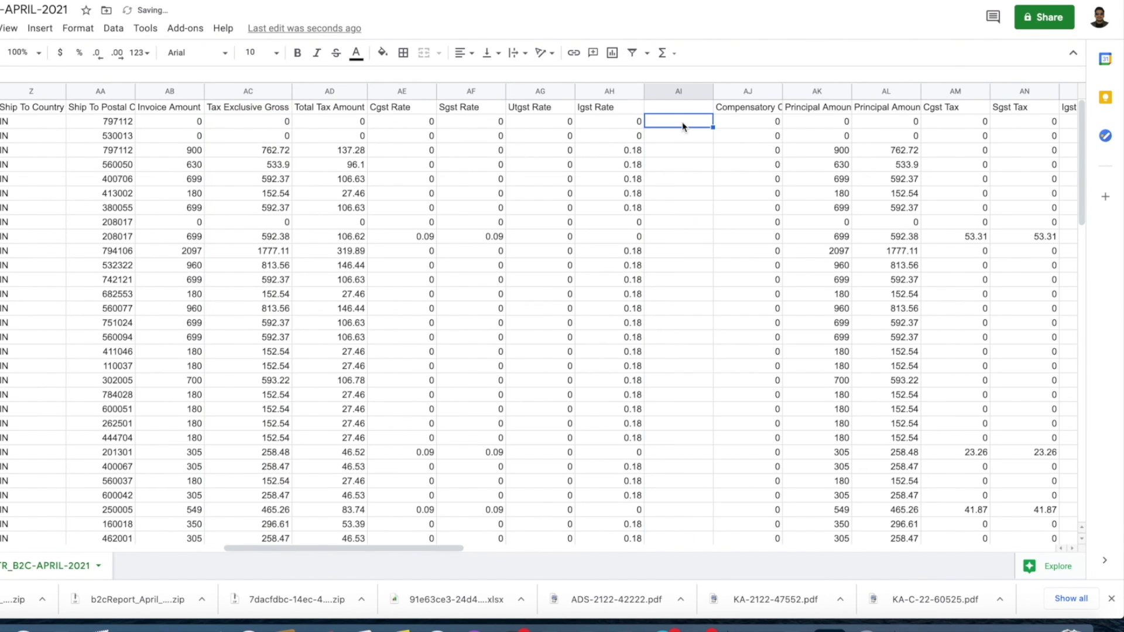
key("Down")
key("Down")
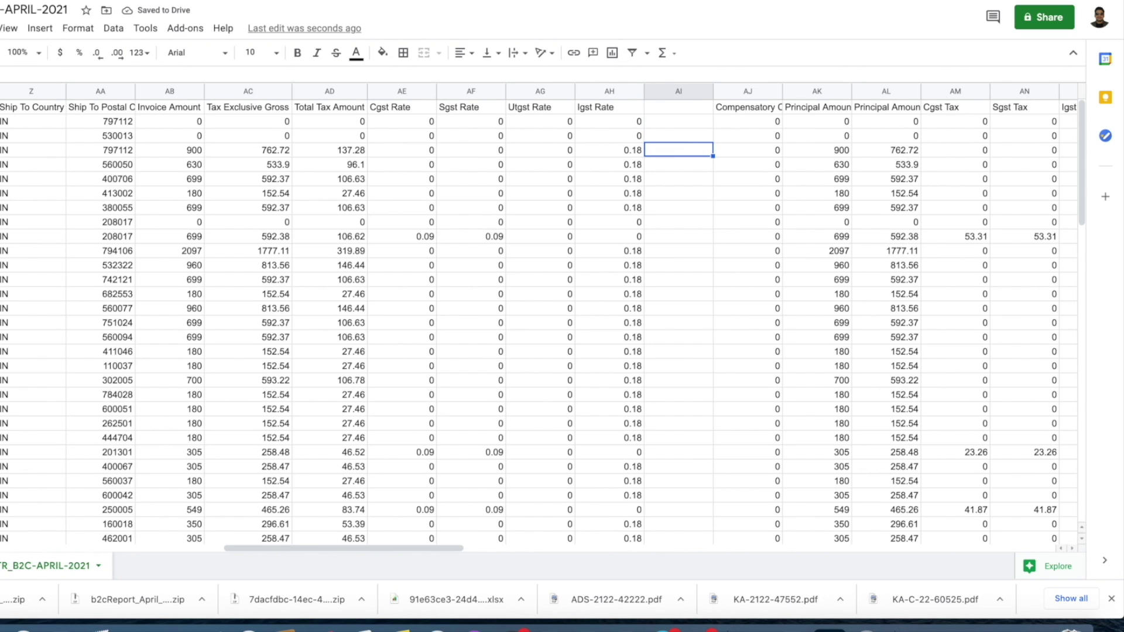
- Enter the formula =(AE2+AF2+AH2)*100 in cell AI2 to compute the combined tax rate as a percentage
left_click(678, 121)
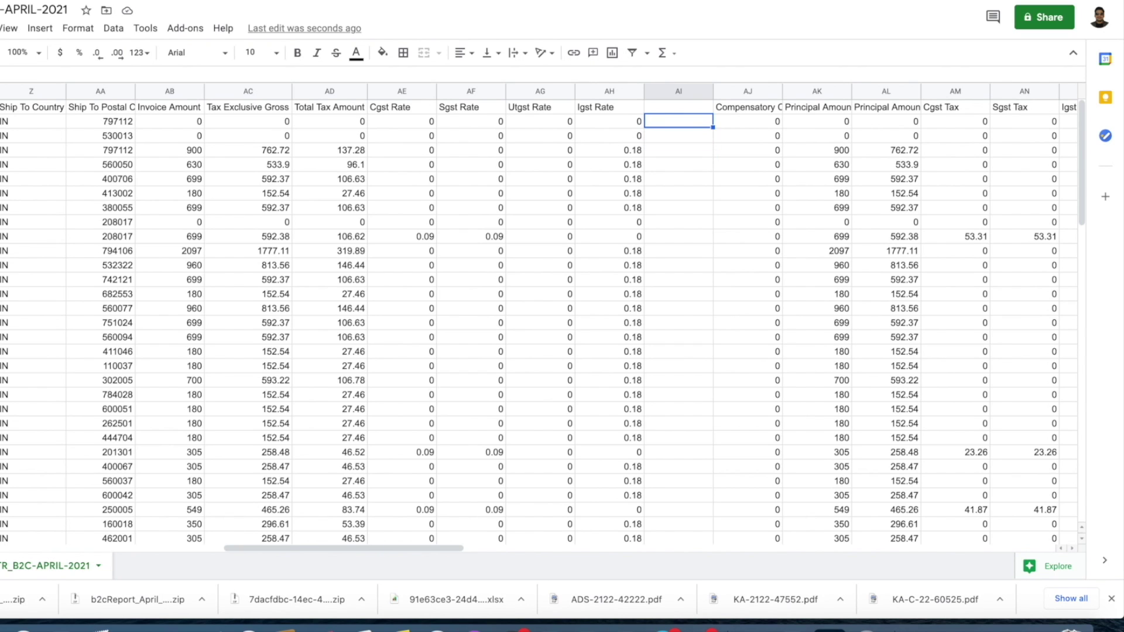
type("=(")
key("Left")
key("Left")
key("Left")
key("Left")
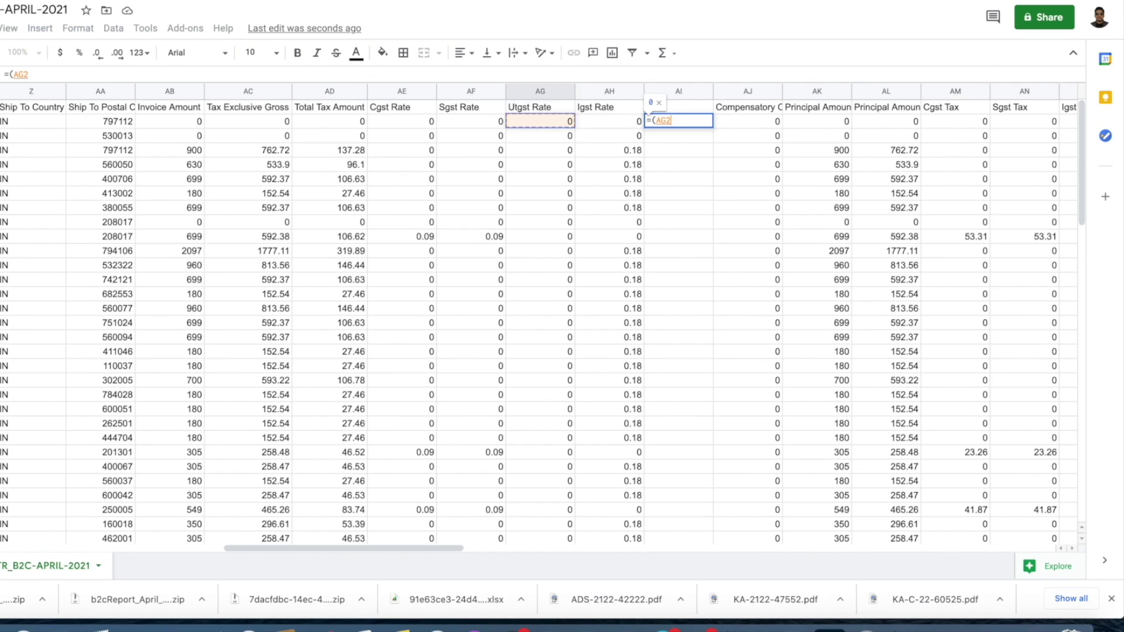
type("+")
key("Left")
key("Left")
key("Left")
type("+")
key("Left")
type(")*100")
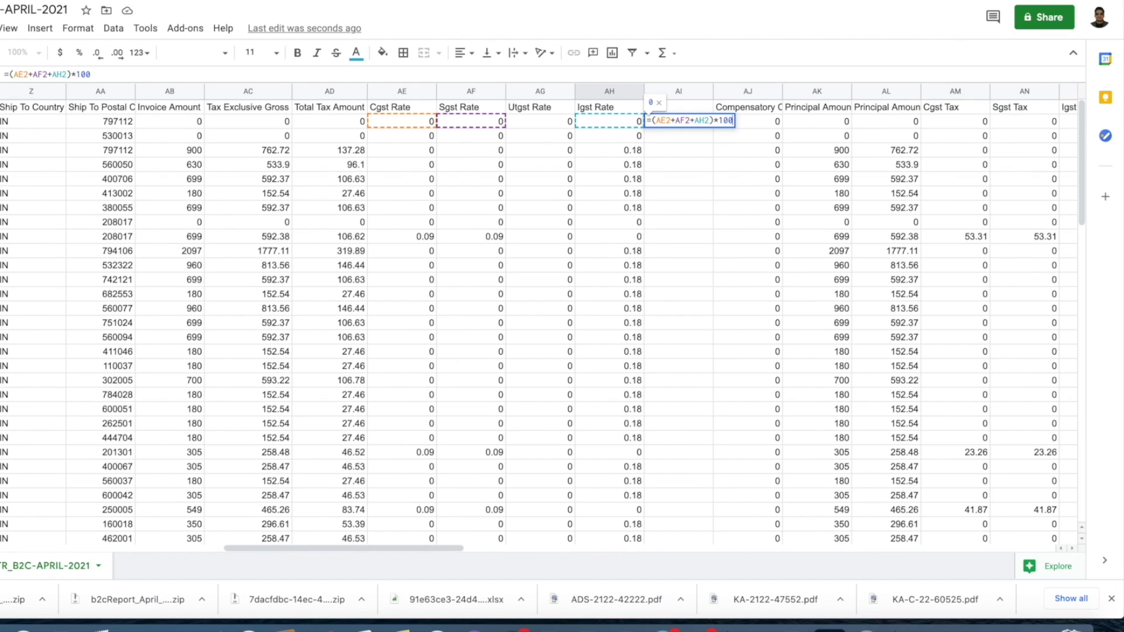
key("Return")
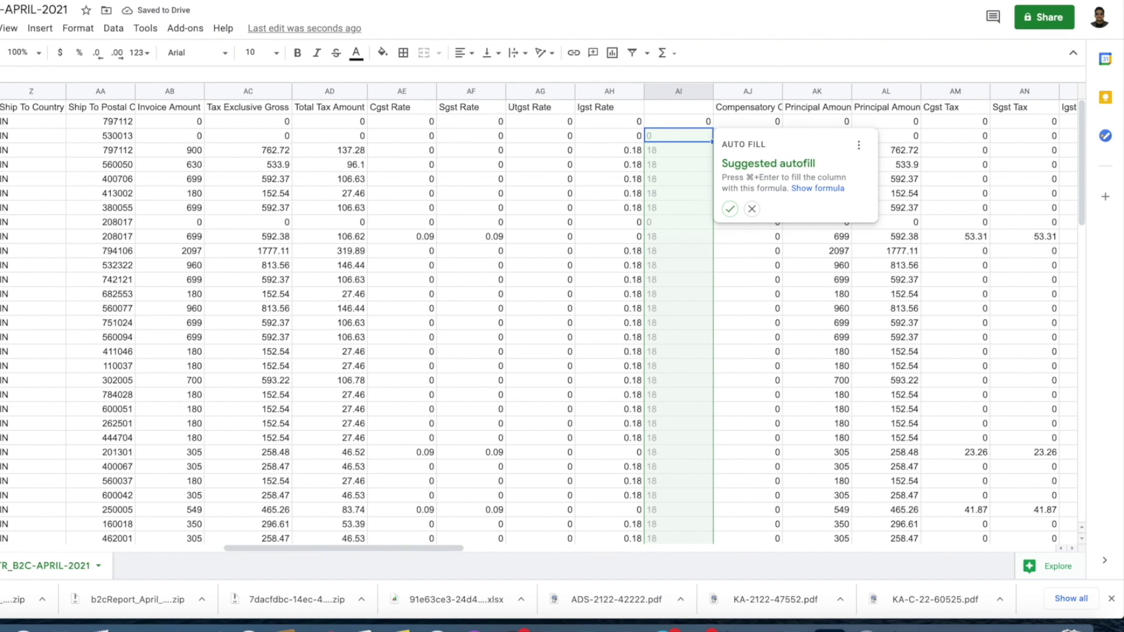
- Copy the AI2 rate formula down the whole of column AI and clear the two surplus cells below the last data row
left_click(678, 121)
key("super+c")
key("ctrl+shift+Down")
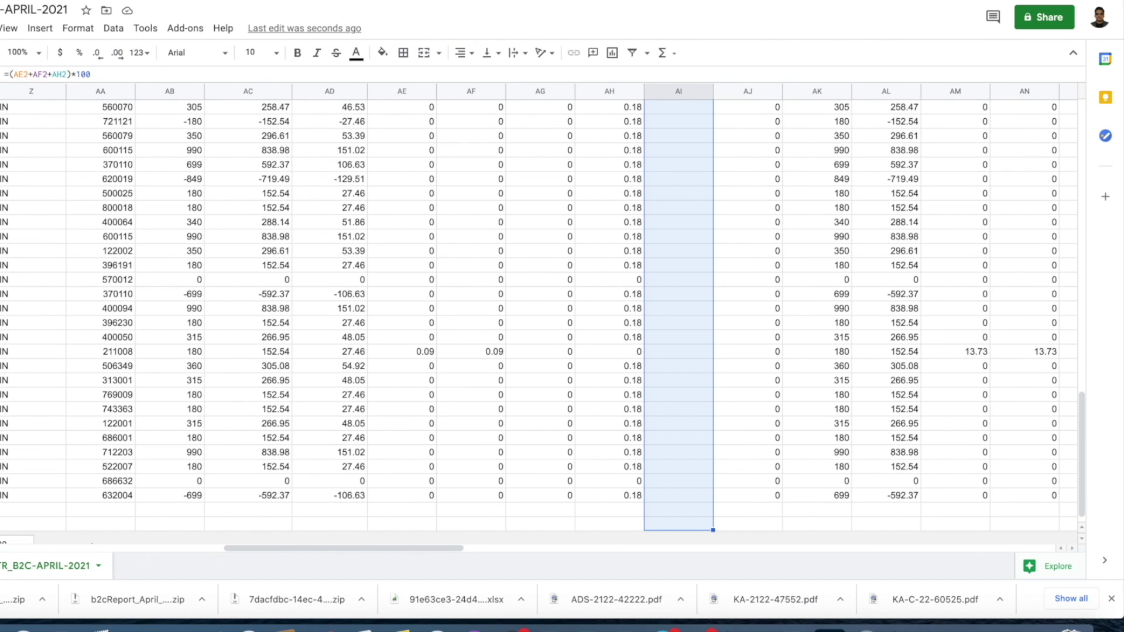
key("super+v")
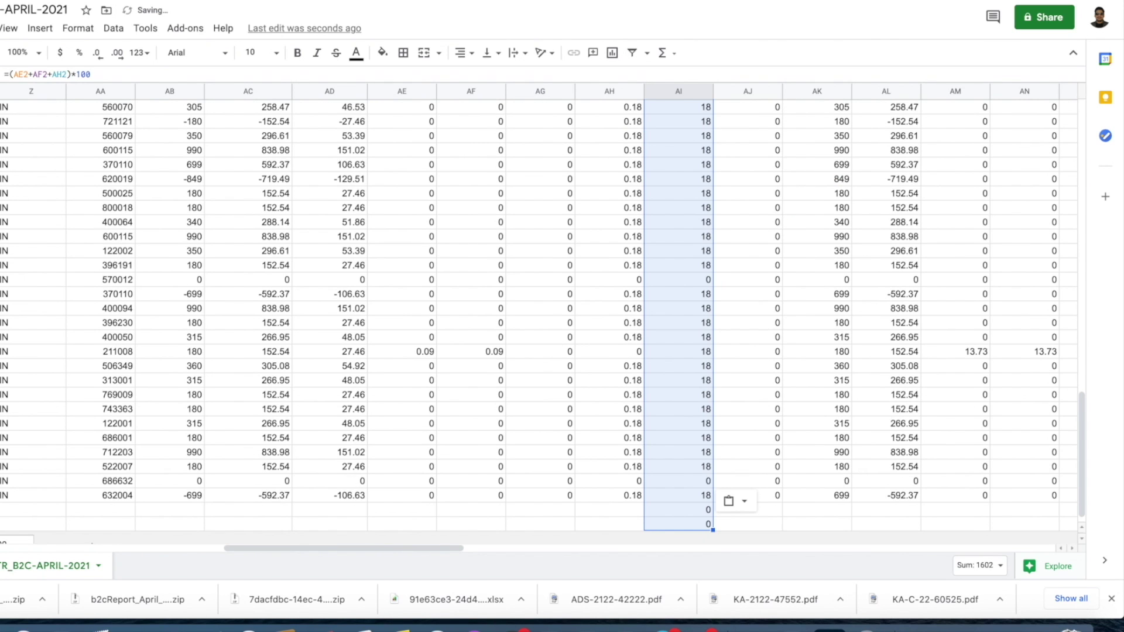
left_click_drag(690, 514, 684, 529)
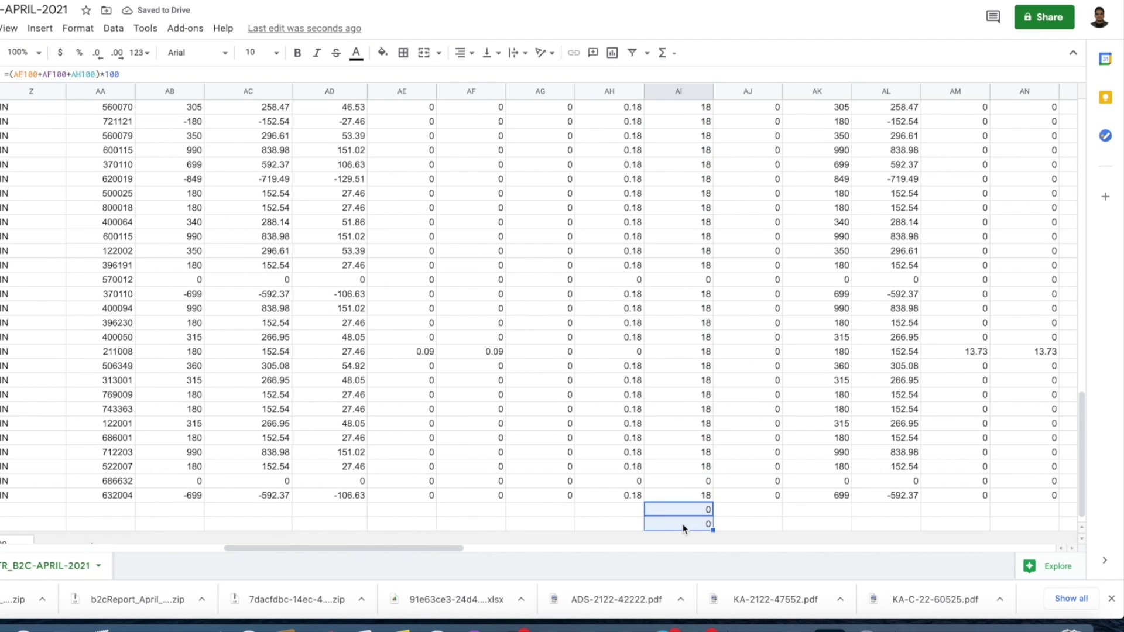
key("Delete")
- Copy the computed rates from column AI and paste them as values into the computation sheet's Rate column, starting at the first empty row
scroll(688, 392, "up", 10)
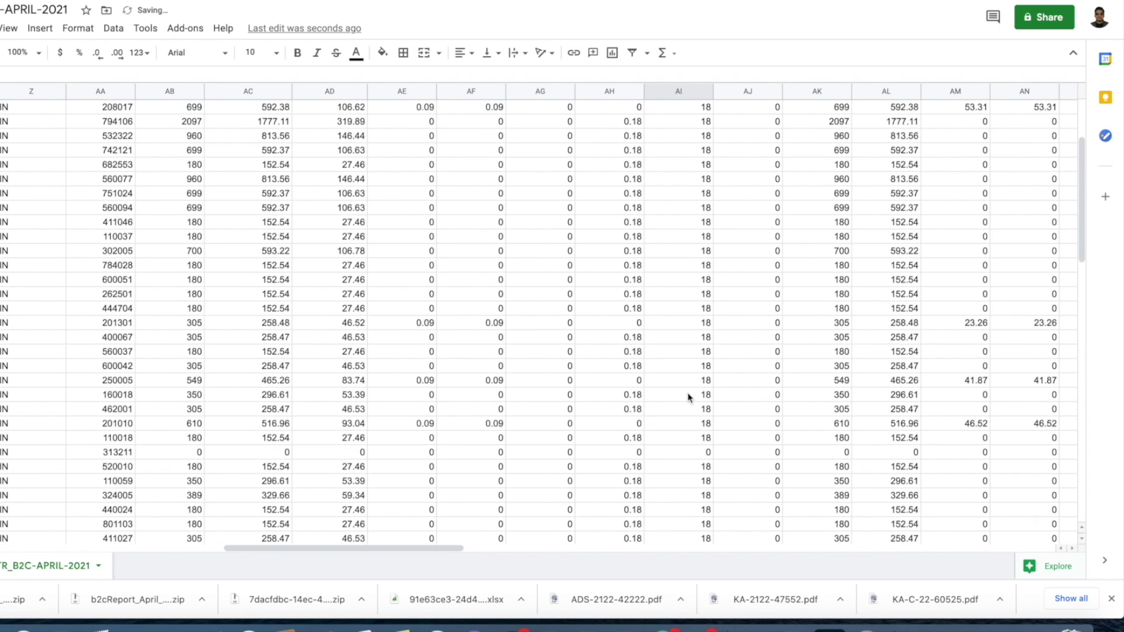
scroll(687, 397, "up", 5)
left_click(679, 89)
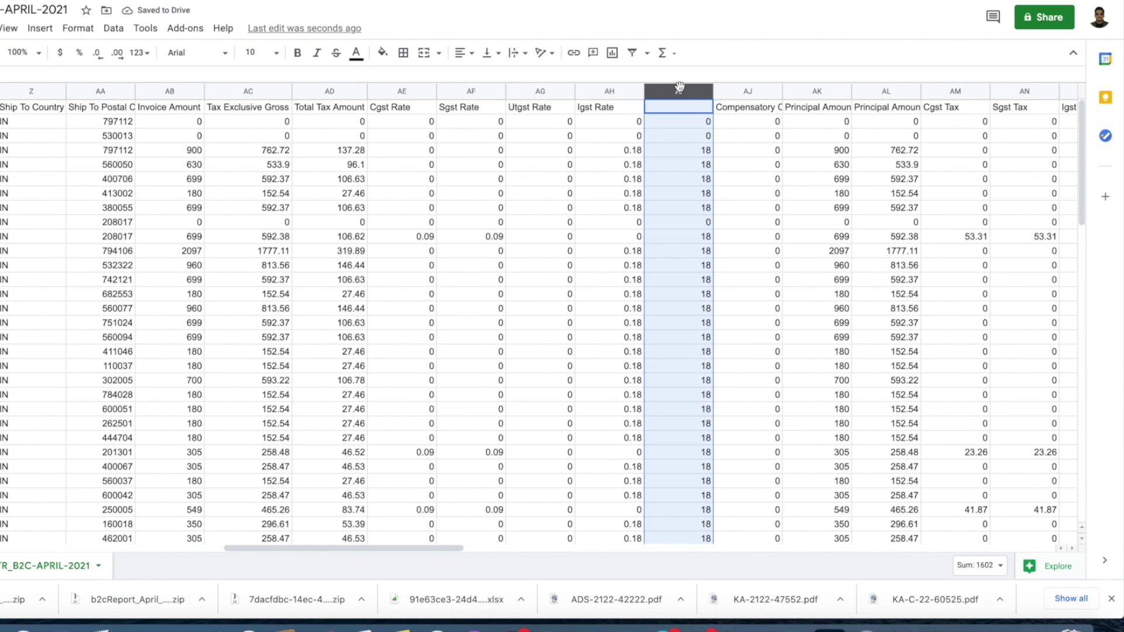
left_click(683, 121)
key("ctrl+shift+Down")
key("ctrl+c")
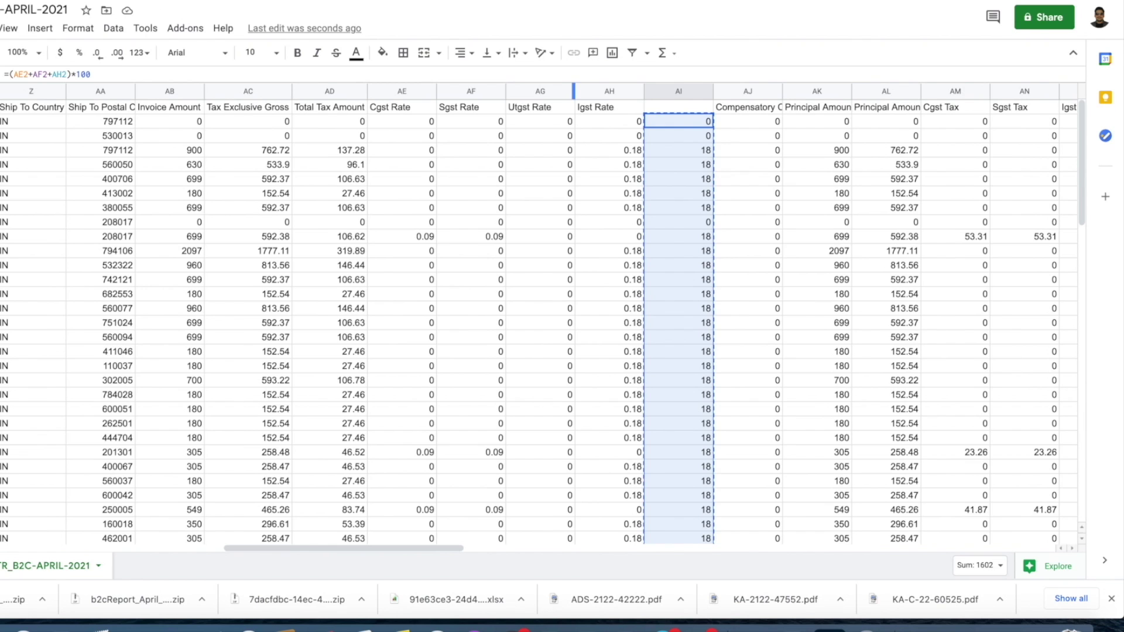
key("ctrl+Tab")
right_click(843, 398)
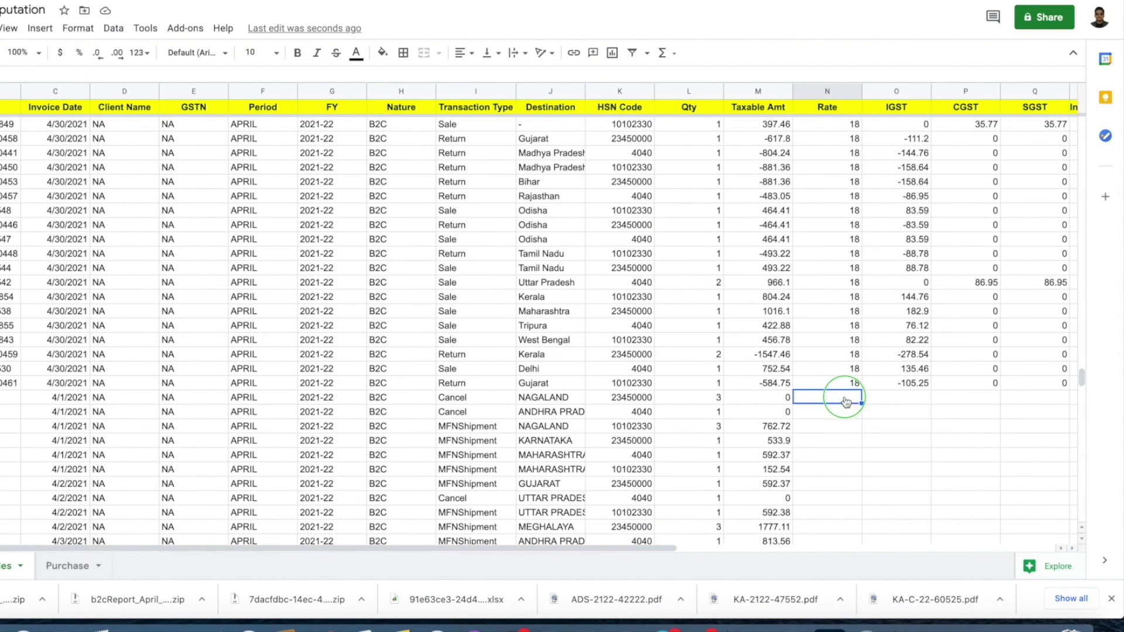
mouse_move(884, 153)
left_click(761, 156)
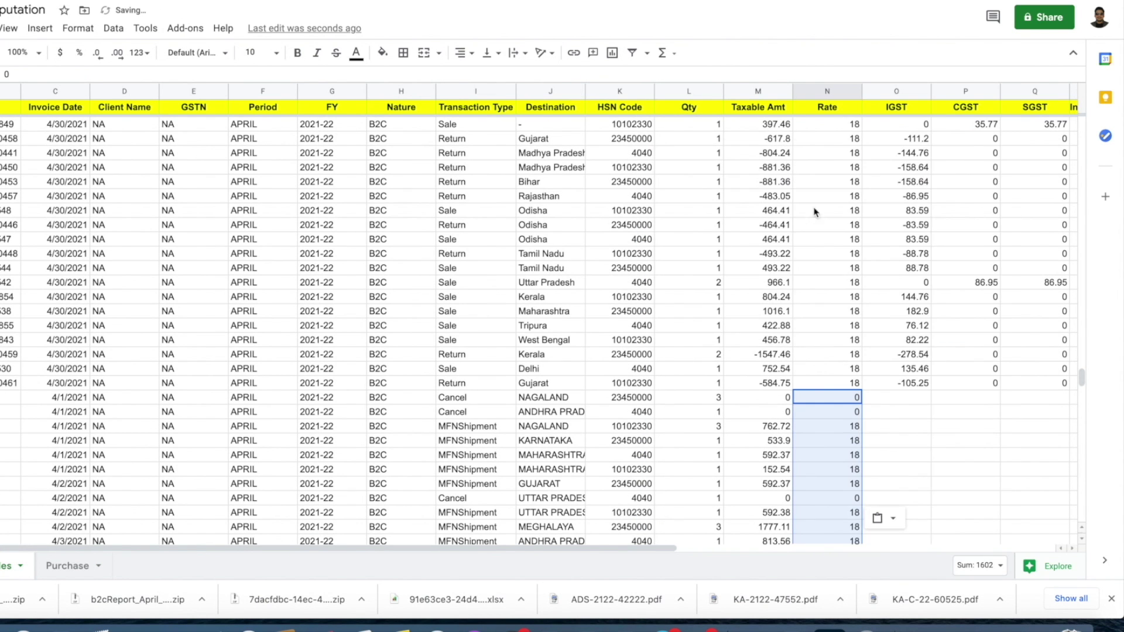
- Copy the Igst Tax values from the B2C April report and paste them into the computation sheet's IGST column from the first empty row
scroll(726, 406, "right", 3)
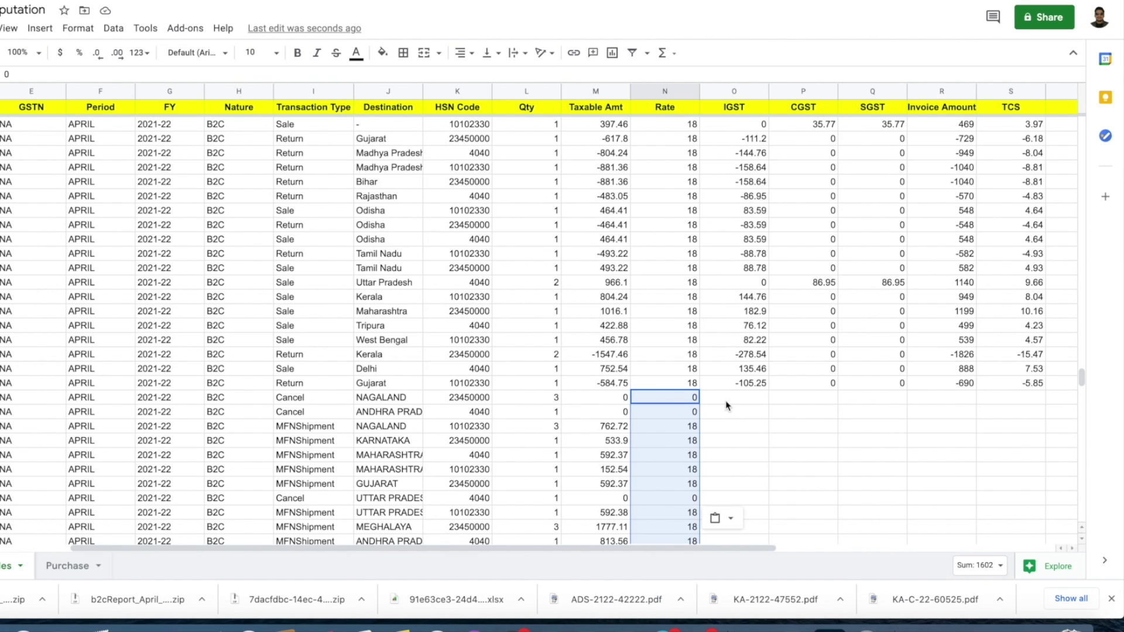
left_click(747, 400)
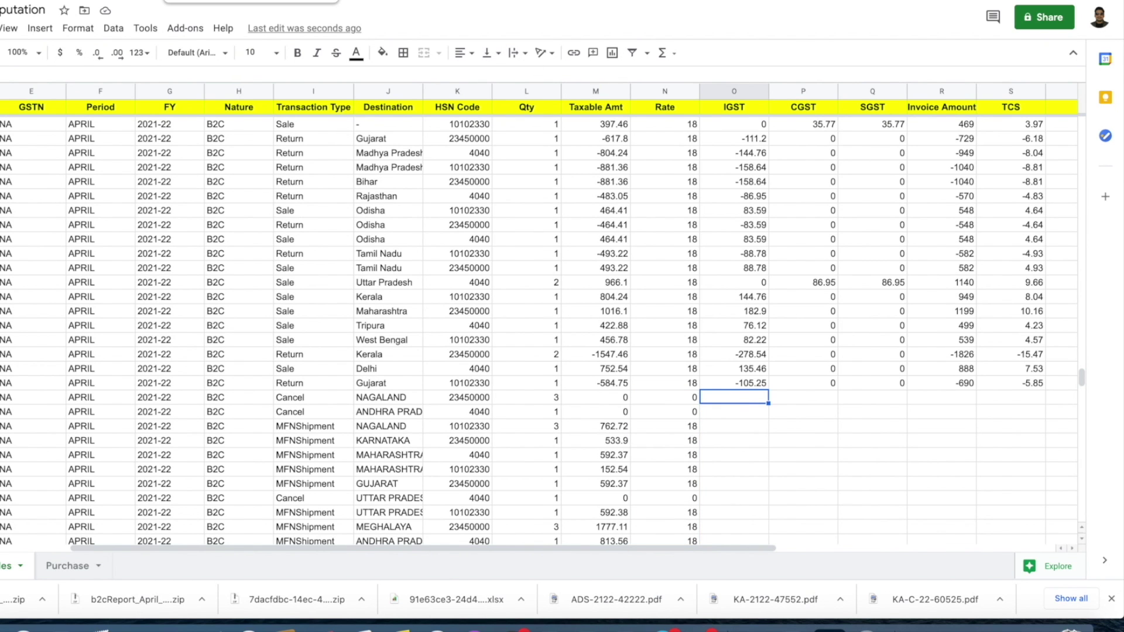
key("ctrl+Tab")
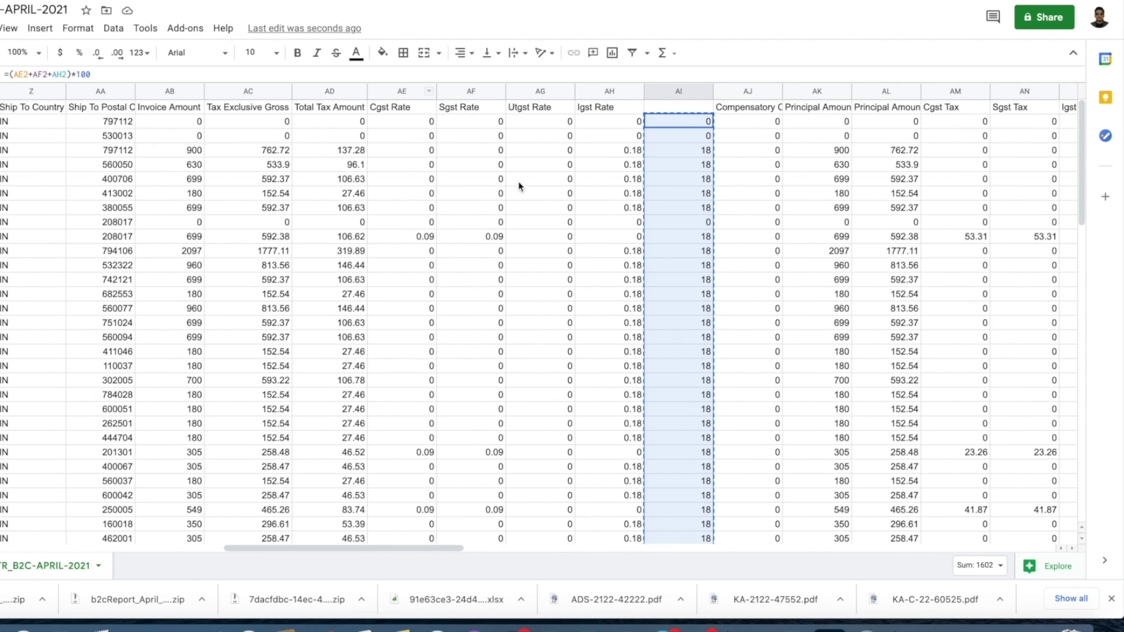
left_click(555, 188)
scroll(555, 182, "right", 4)
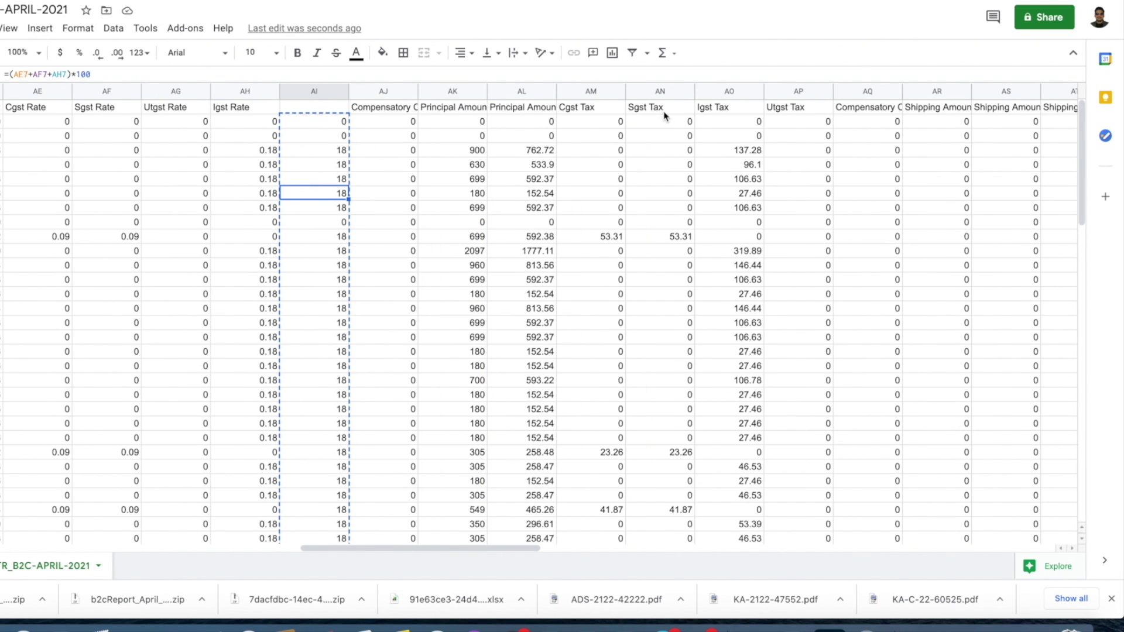
left_click(730, 90)
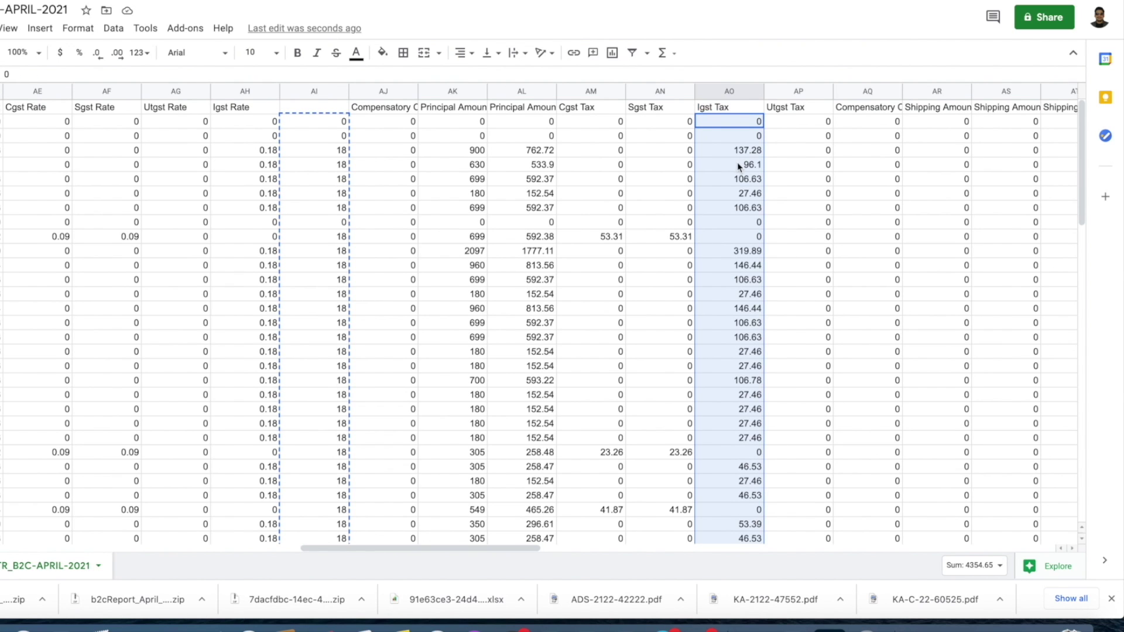
key("ctrl+c")
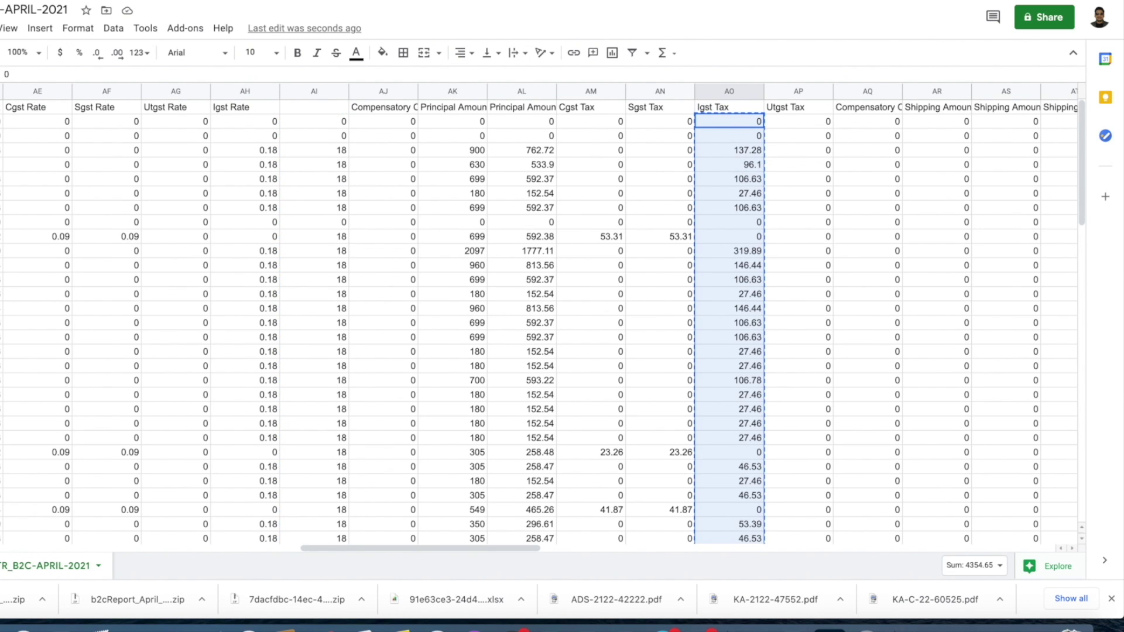
key("ctrl+Tab")
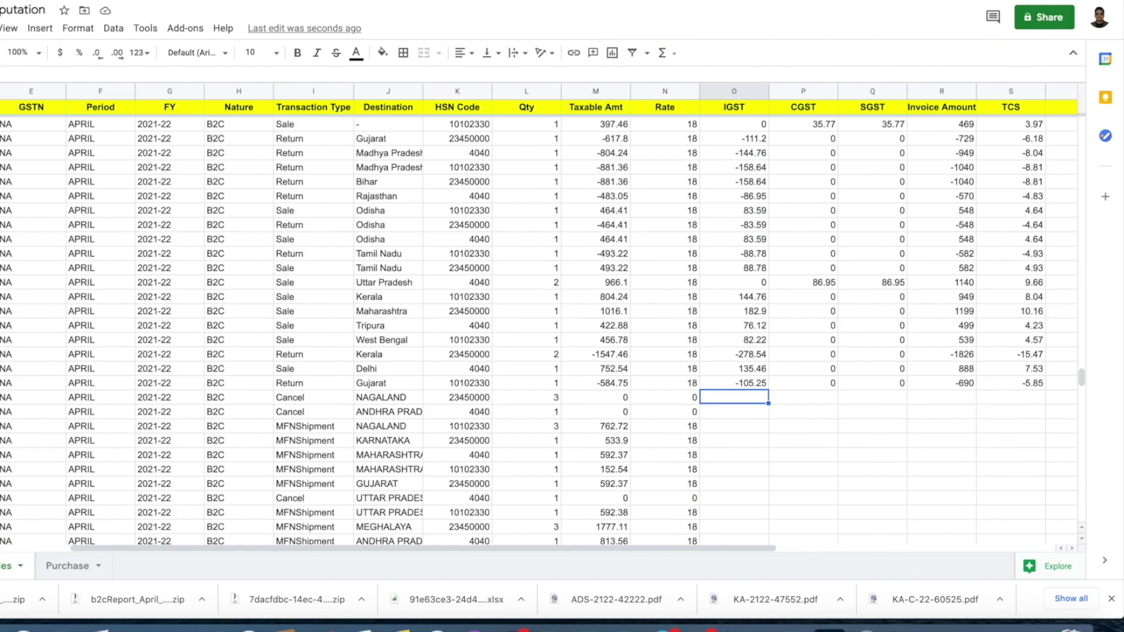
right_click(735, 396)
mouse_move(799, 153)
left_click(964, 154)
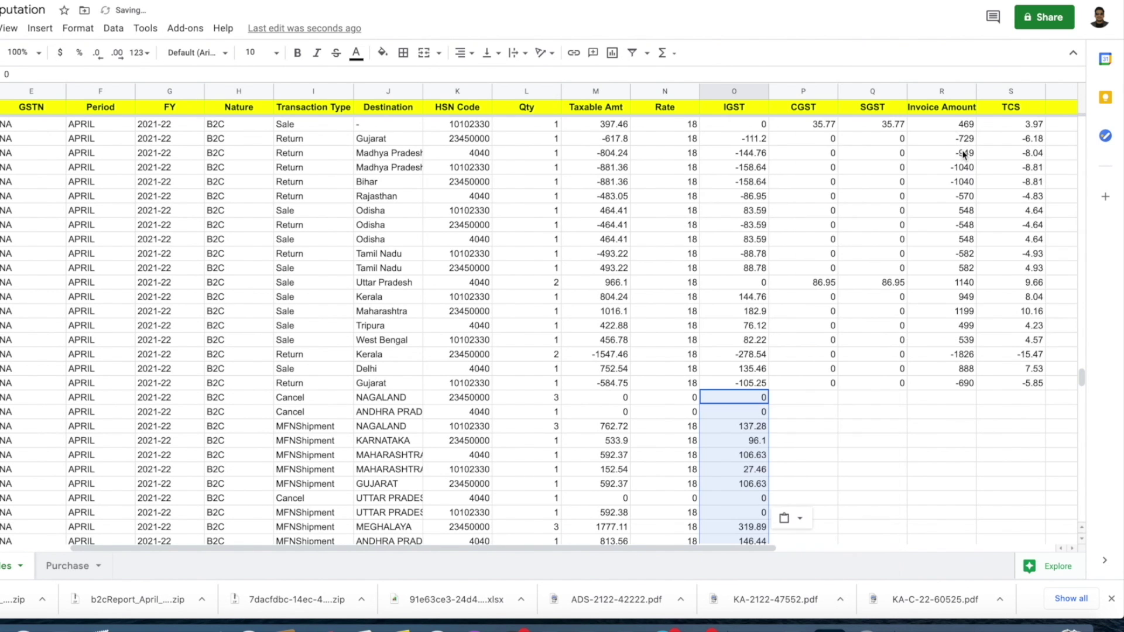
- Copy the report's Cgst Tax values and paste them into the computation sheet's CGST column from the first empty row
key("ctrl+shift+Tab")
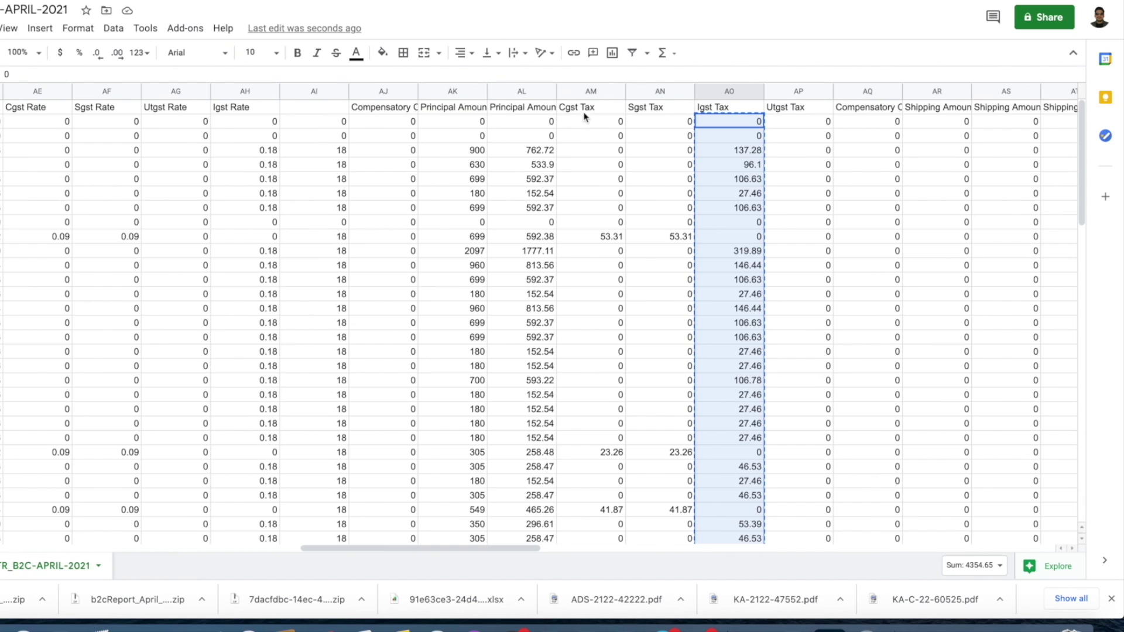
left_click(590, 91)
key("Return")
key("ctrl+c")
key("ctrl+Tab")
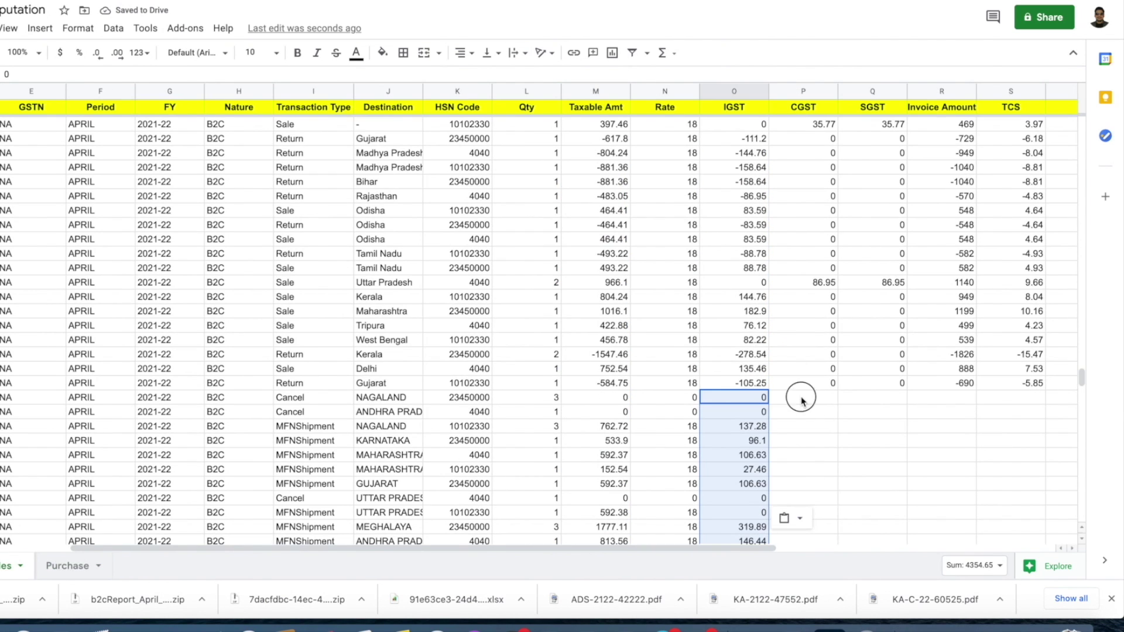
right_click(802, 399)
mouse_move(849, 153)
left_click(685, 156)
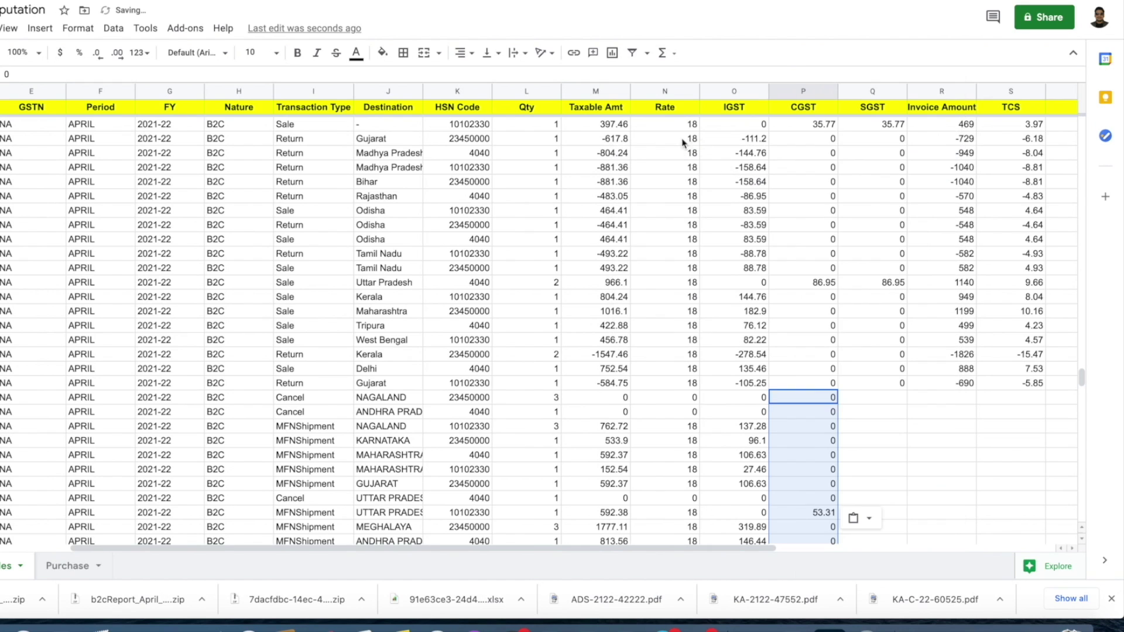
- Copy the report's Sgst Tax values and paste them into the computation sheet's SGST column from the first empty row
key("ctrl+shift+Tab")
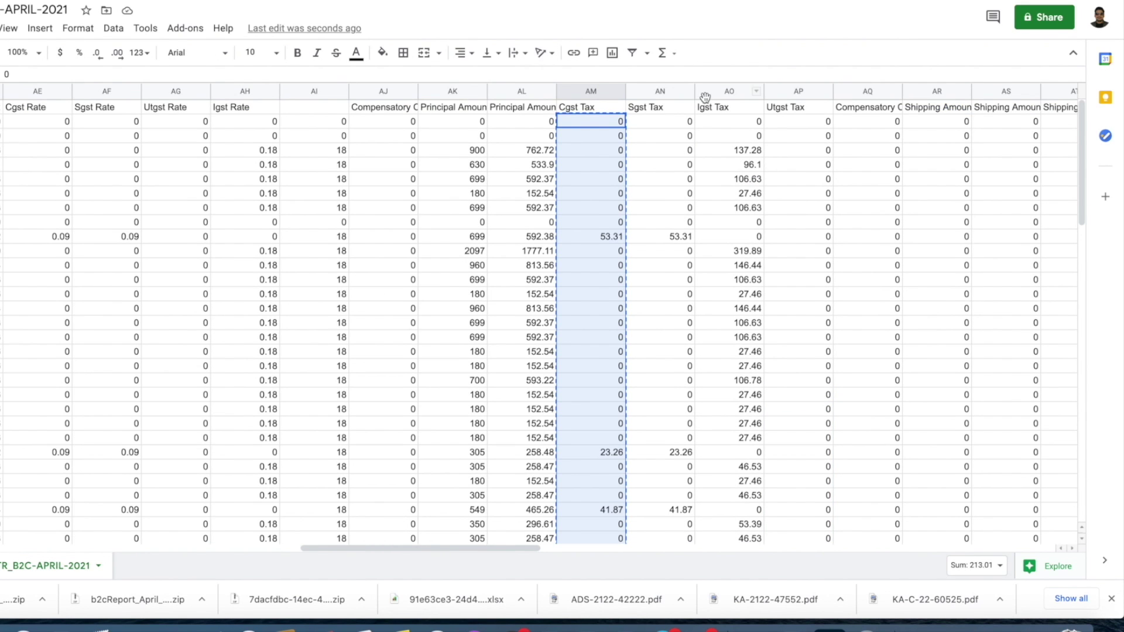
left_click(660, 90)
left_click(659, 116)
key("ctrl+v")
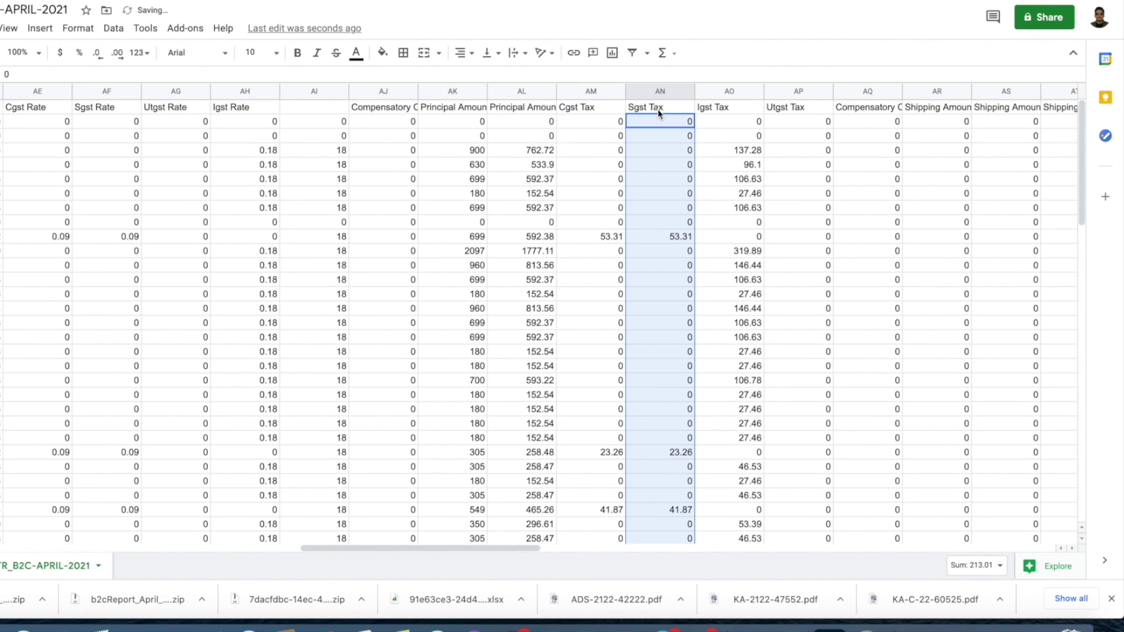
key("ctrl+Tab")
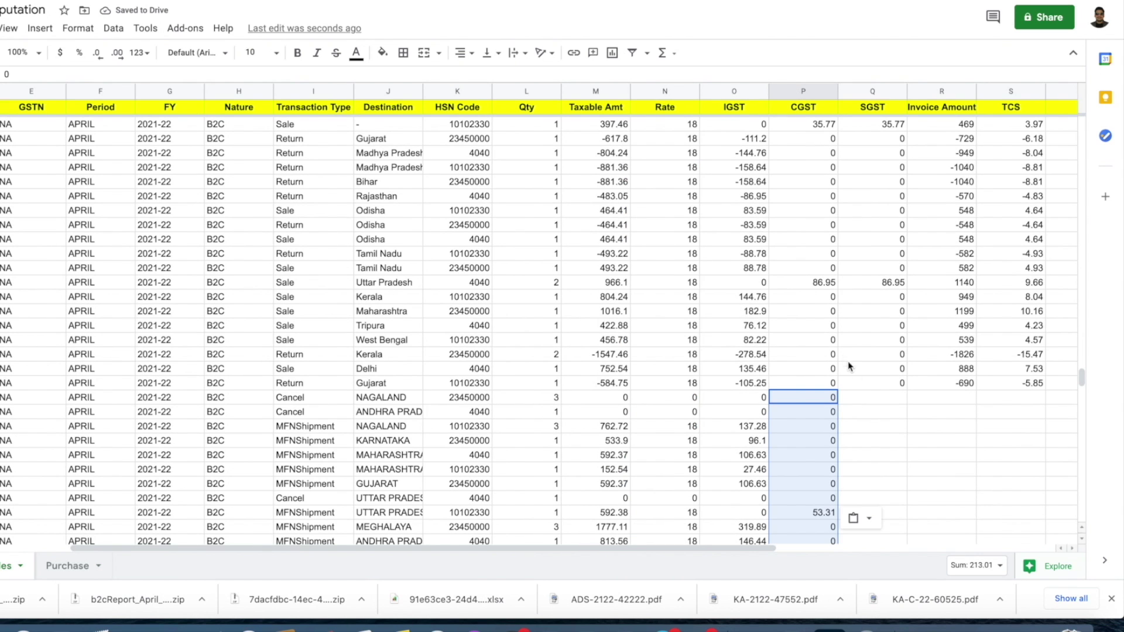
right_click(870, 396)
mouse_move(936, 153)
left_click(808, 156)
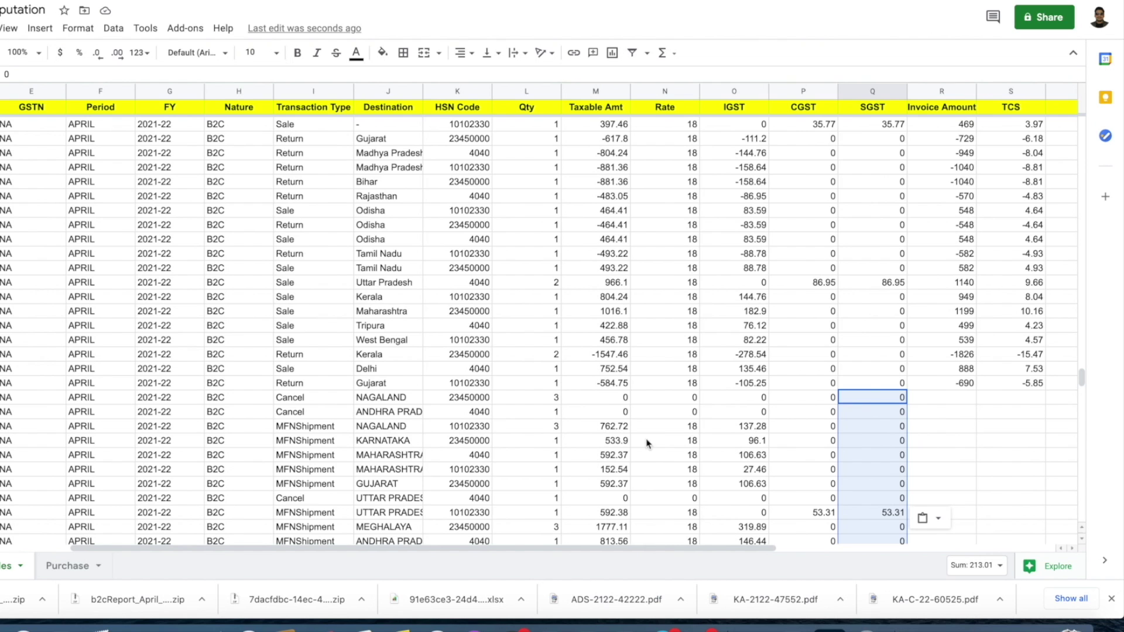
- Examine the gross, principal, tax and shipping amount columns of the B2C April report alongside the other sales report and the computation sheet
key("ctrl+shift+Tab")
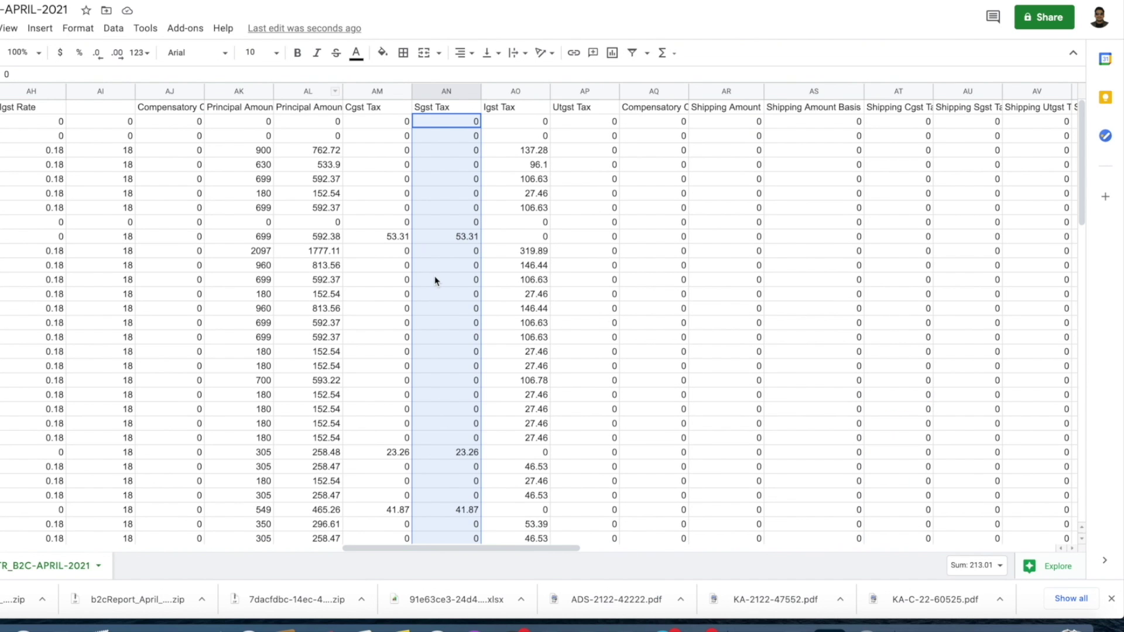
scroll(216, 202, "left", 6)
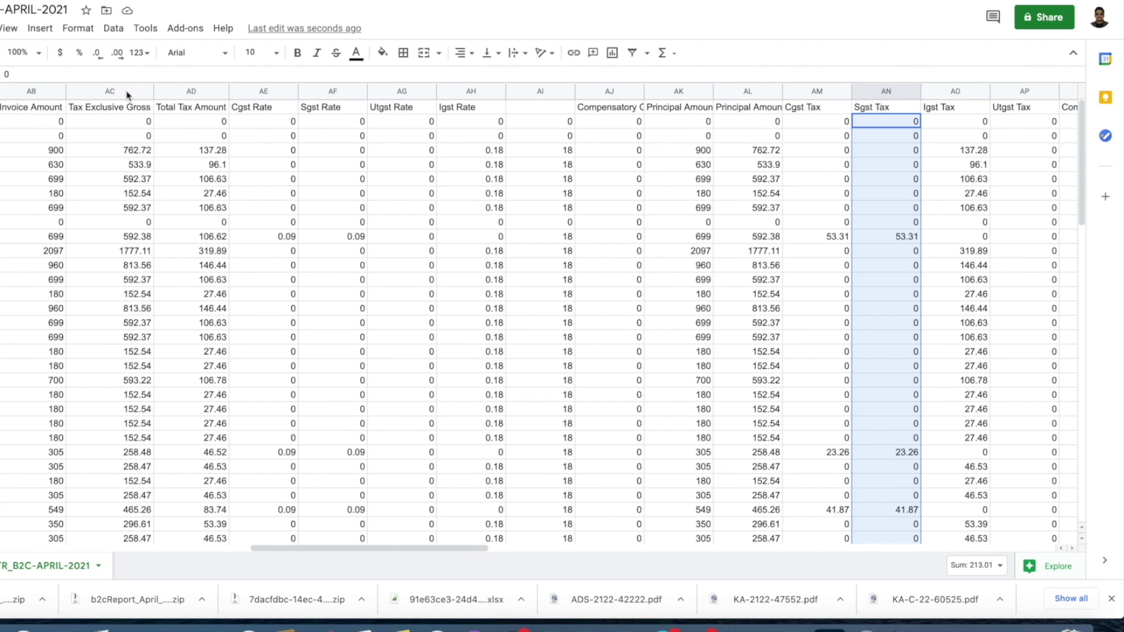
left_click(126, 121)
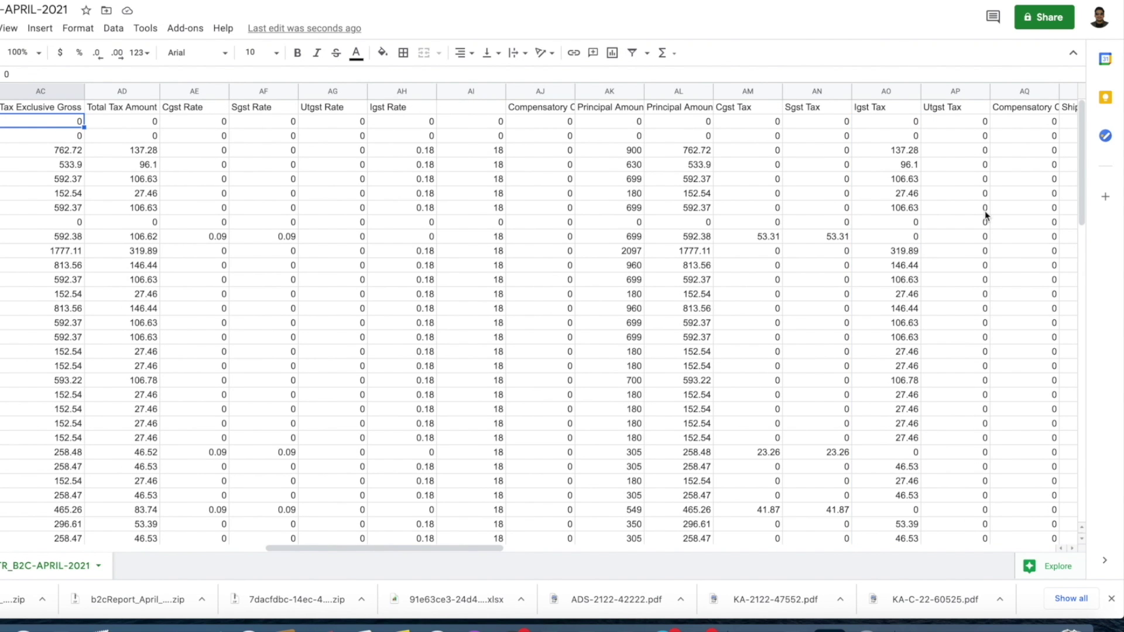
scroll(985, 216, "right", 3)
left_click(960, 209)
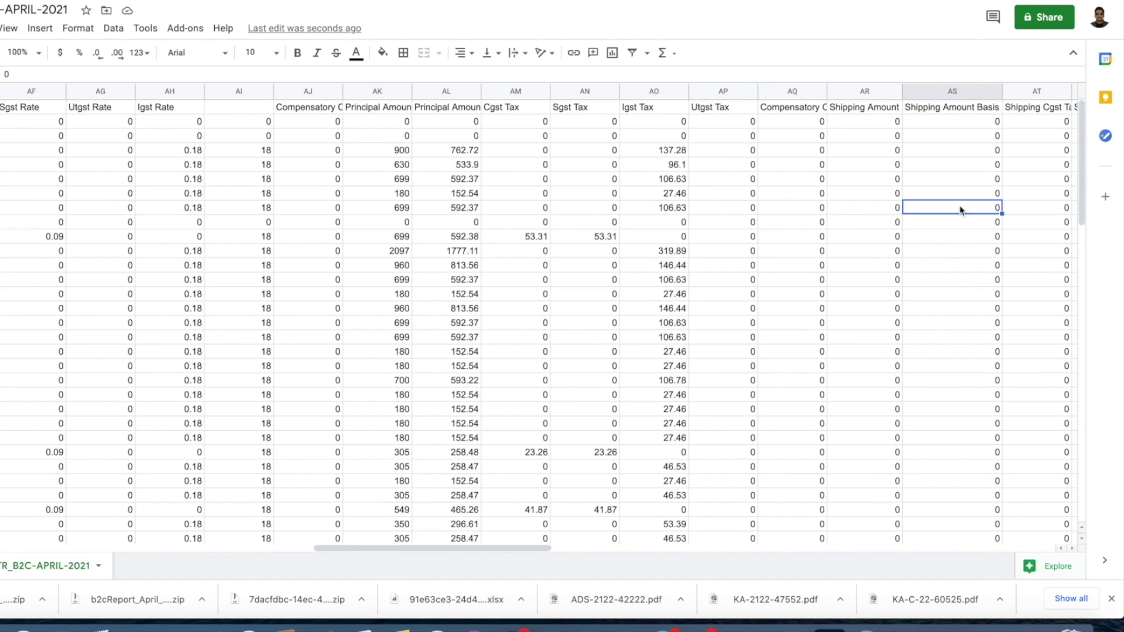
key("ctrl+Tab")
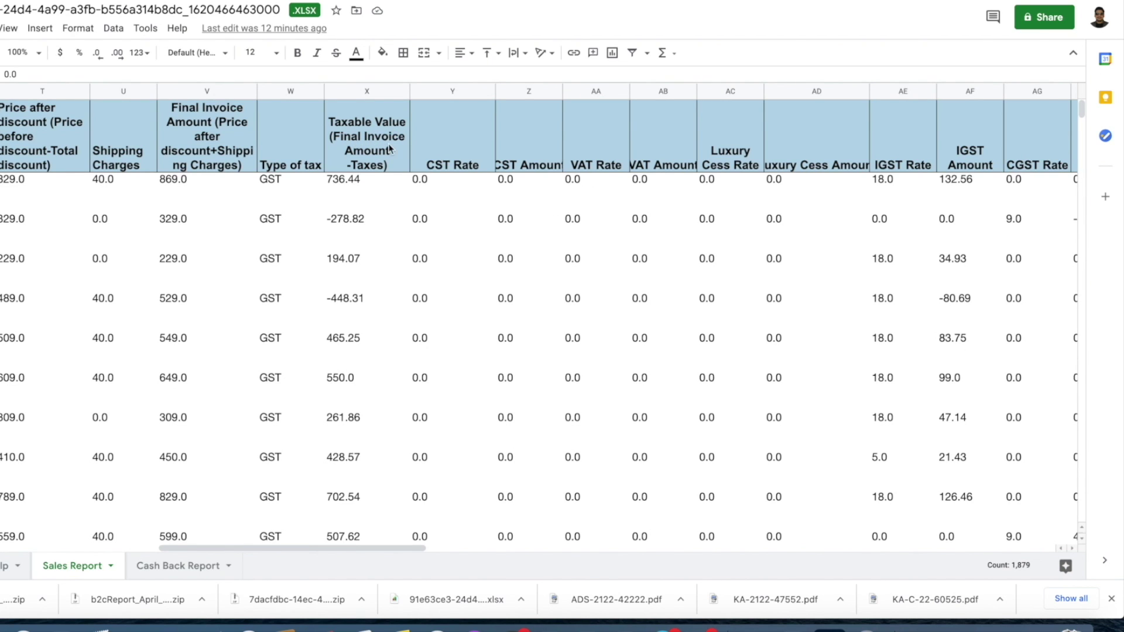
key("ctrl+shift+Tab")
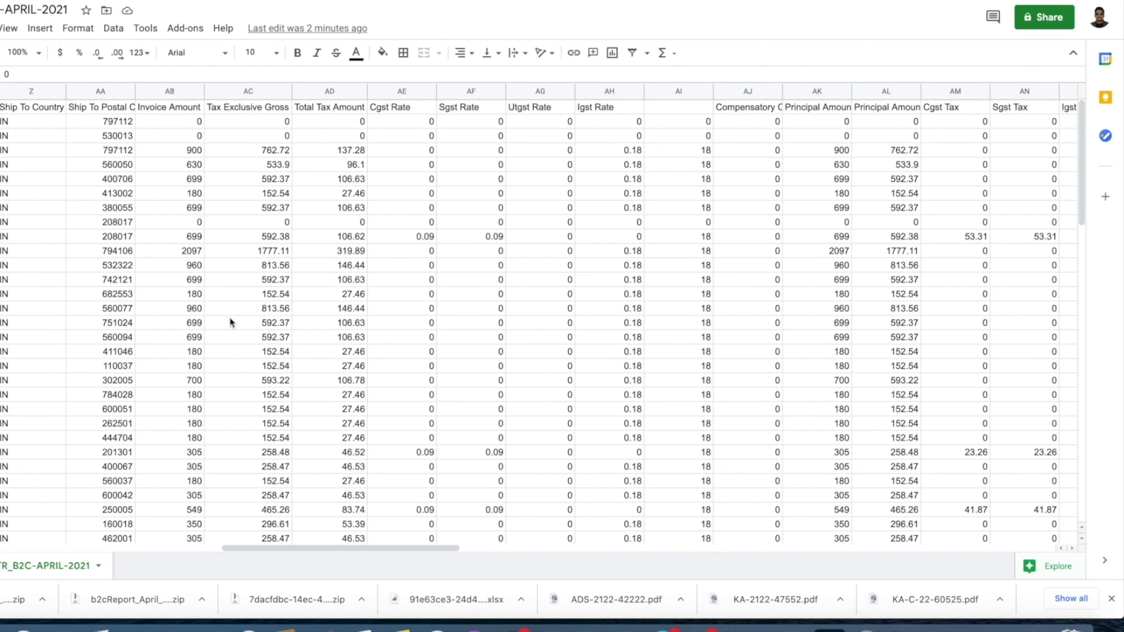
scroll(1065, 187, "right", 3)
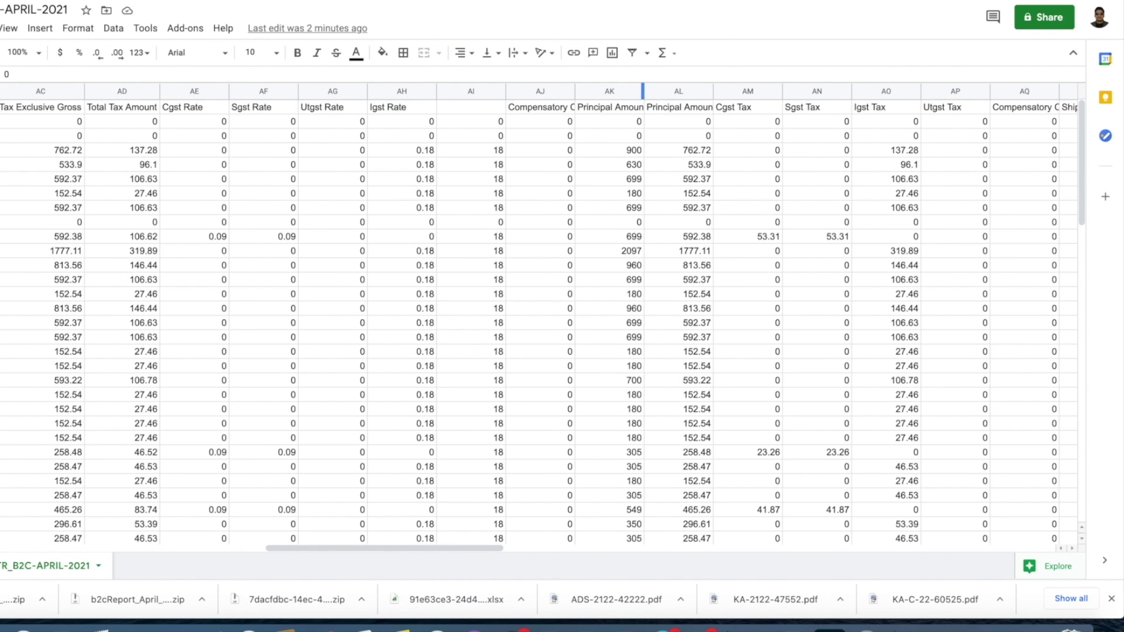
key("ctrl+Tab")
left_click(595, 440)
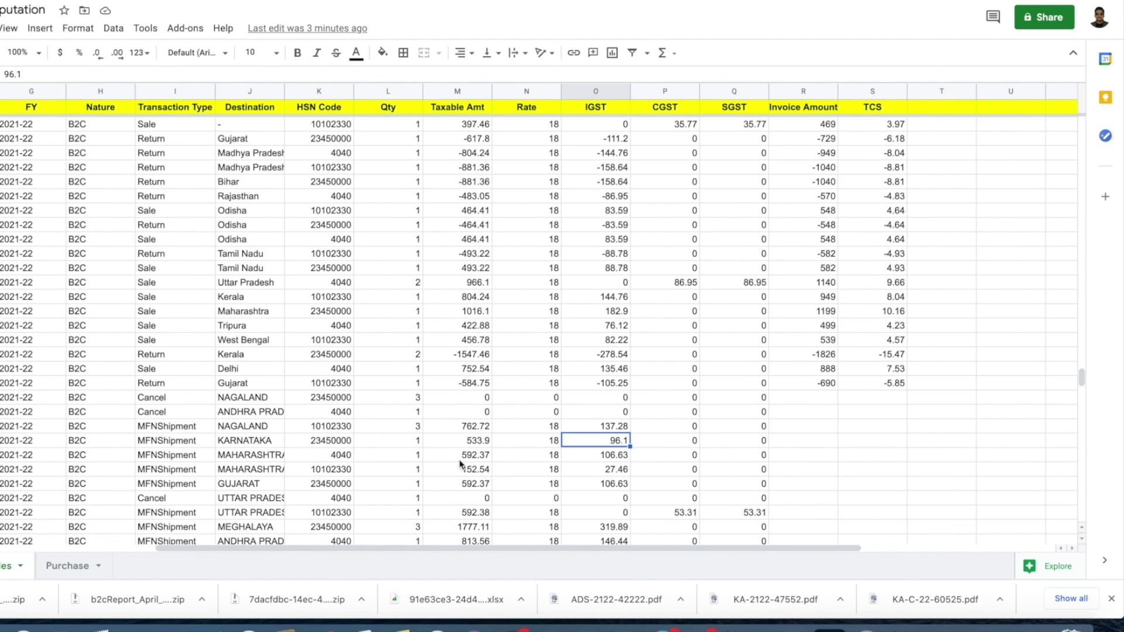
- Check the combined sum of the taxable amount and IGST in the Nagaland MFNShipment row
left_click(469, 429, "ctrl")
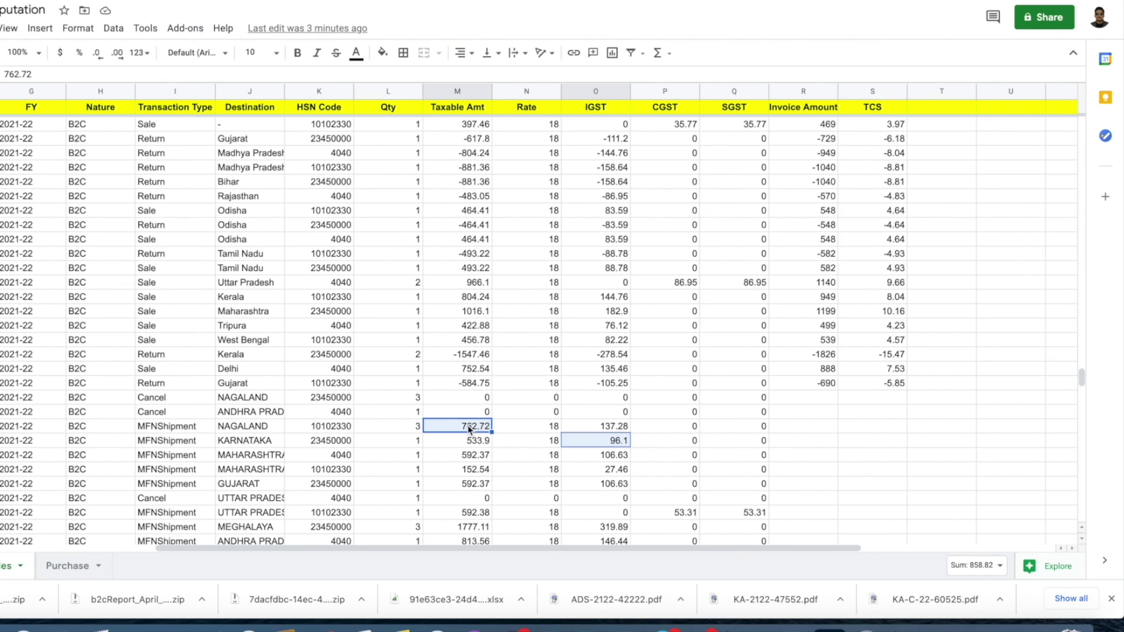
left_click(614, 426, "ctrl")
left_click(615, 426)
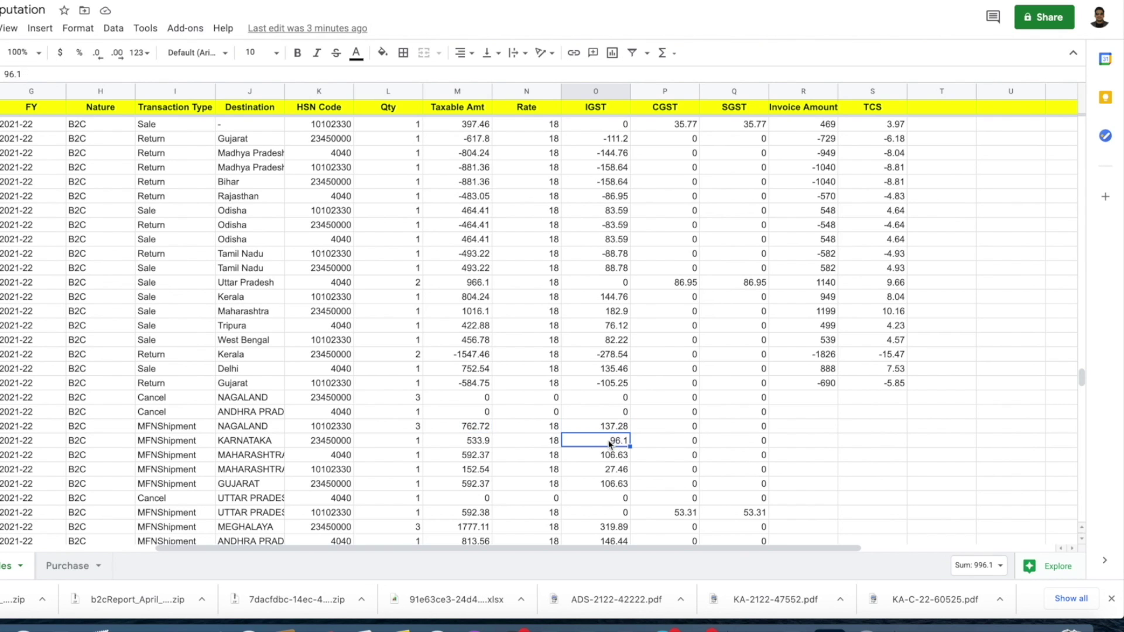
left_click(480, 432)
left_click(596, 431, "ctrl")
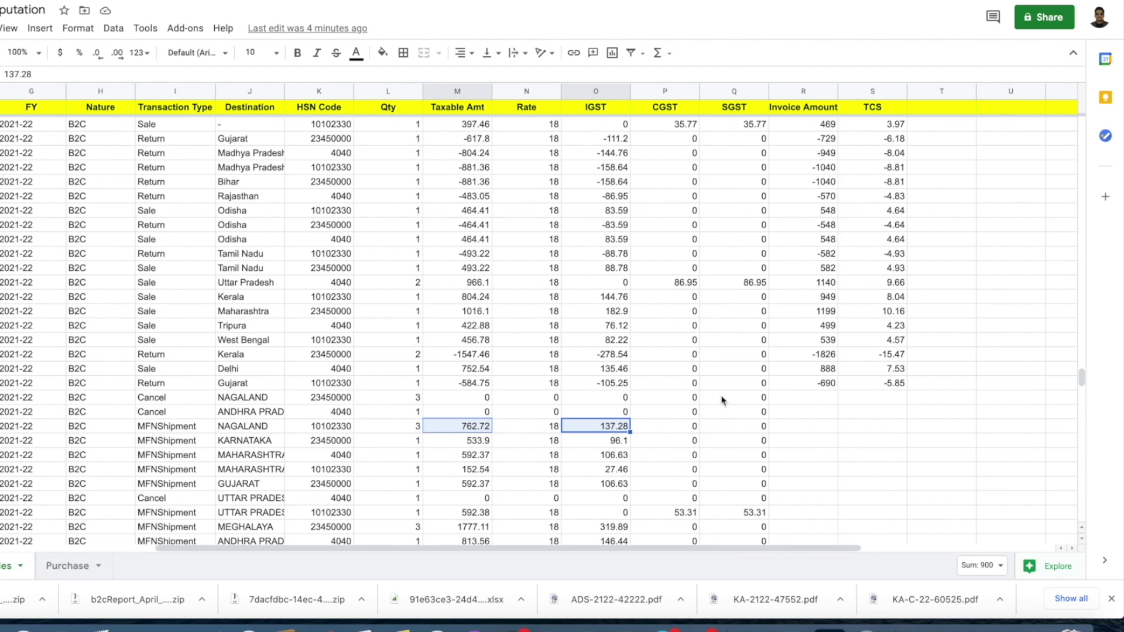
- Fill the Invoice Amount and TCS formulas down from the last Flipkart row through the final Amazon B2C row
left_click(754, 489)
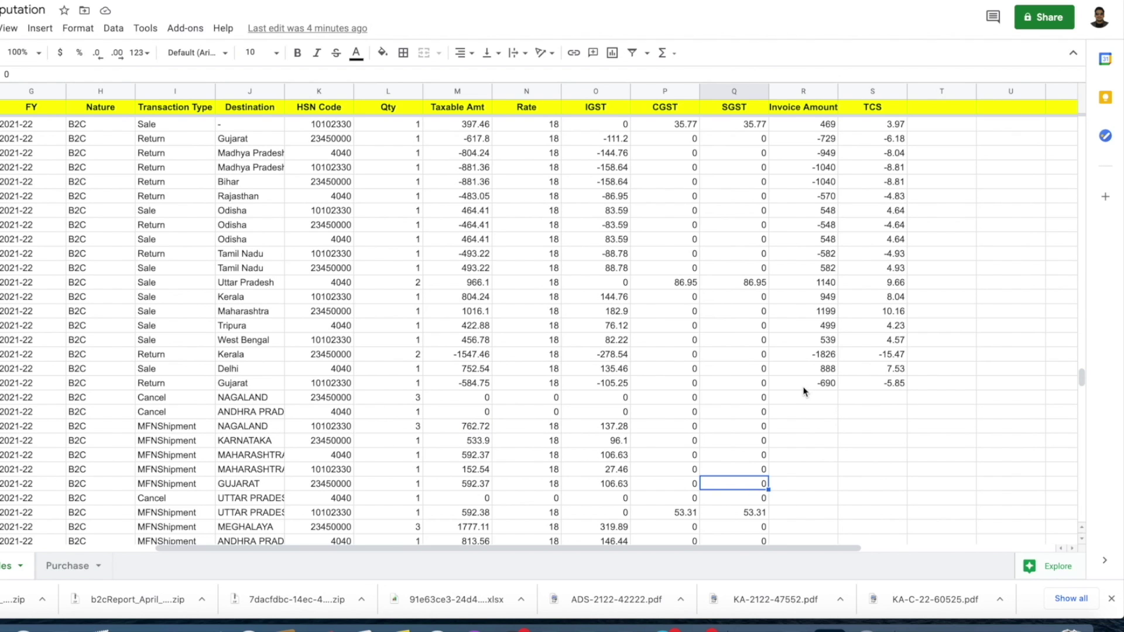
left_click_drag(805, 385, 860, 489)
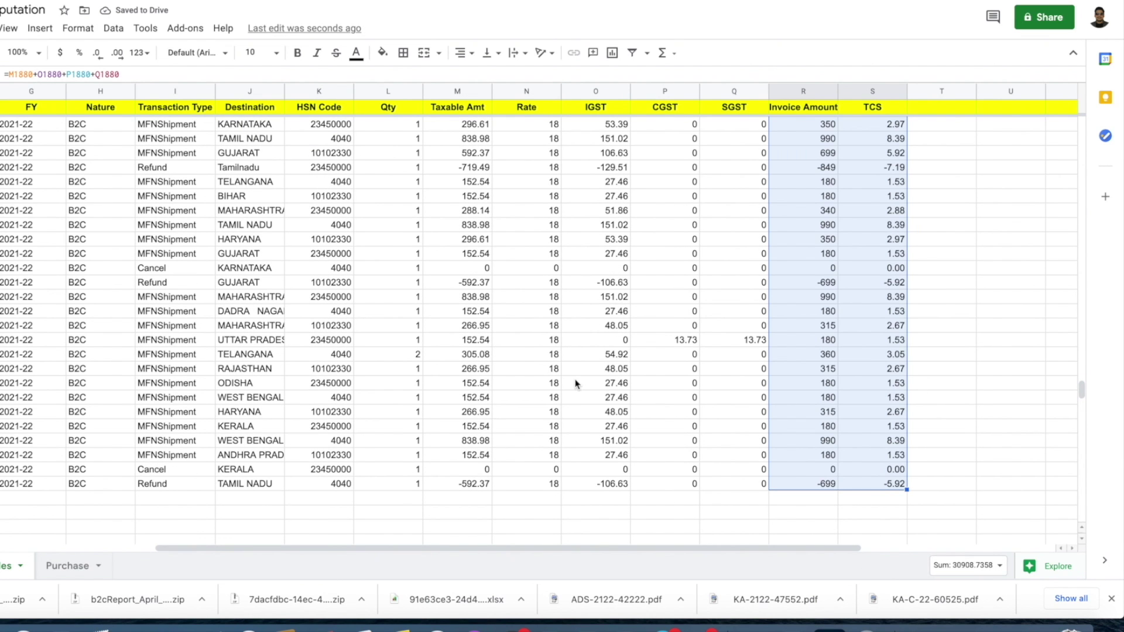
key("Left")
scroll(632, 393, "left", 5)
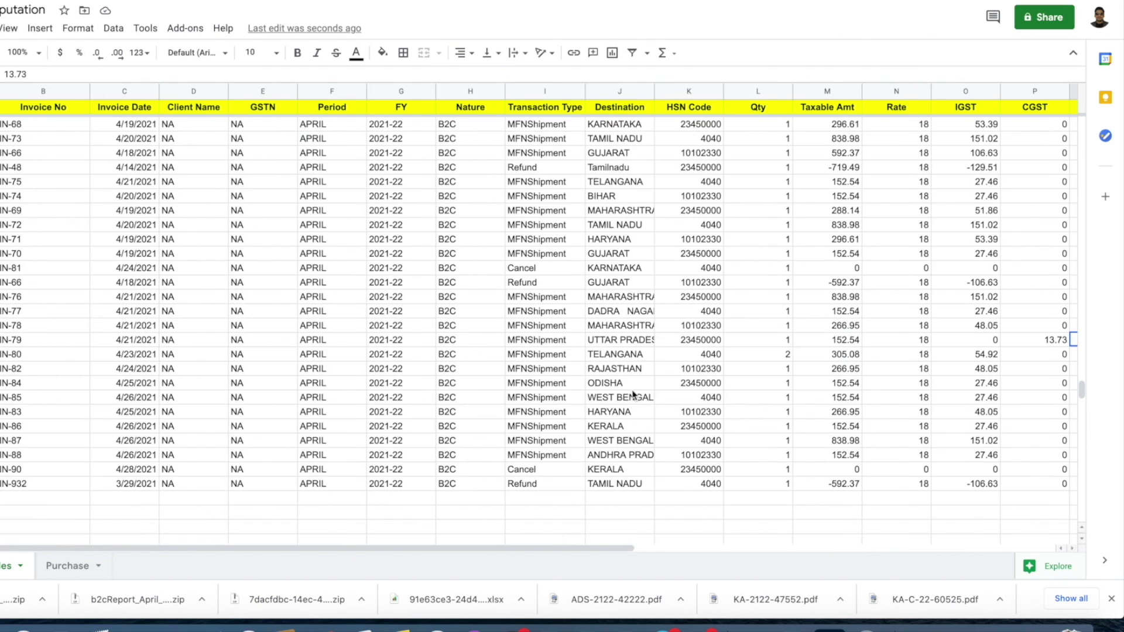
scroll(25, 303, "up", 10)
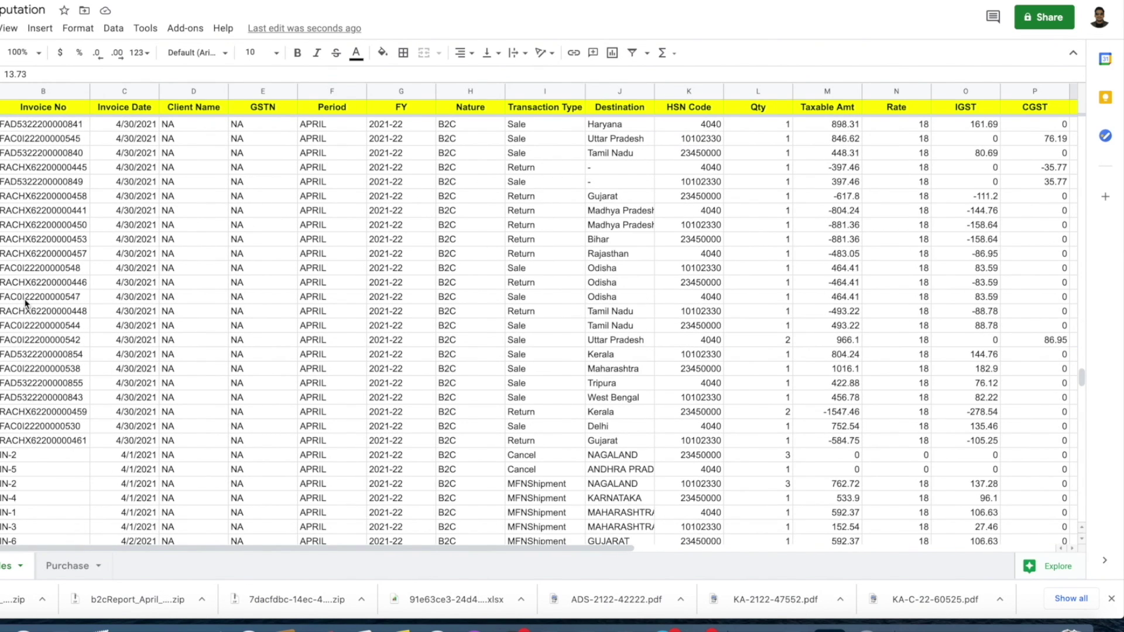
scroll(307, 286, "right", 7)
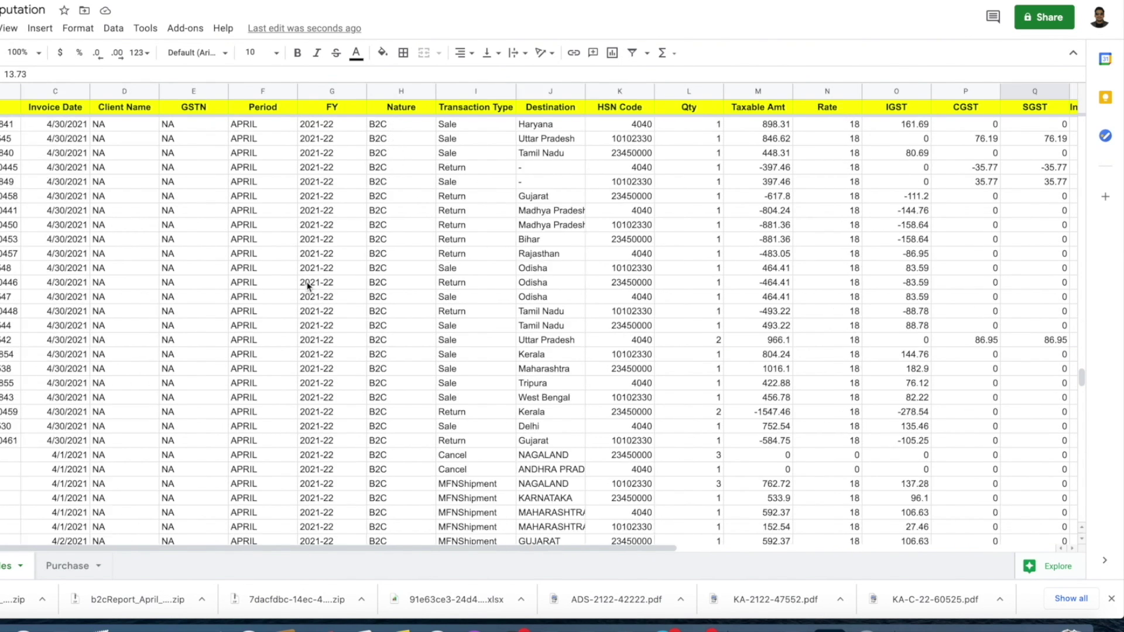
scroll(608, 277, "down", 5)
scroll(607, 276, "left", 7)
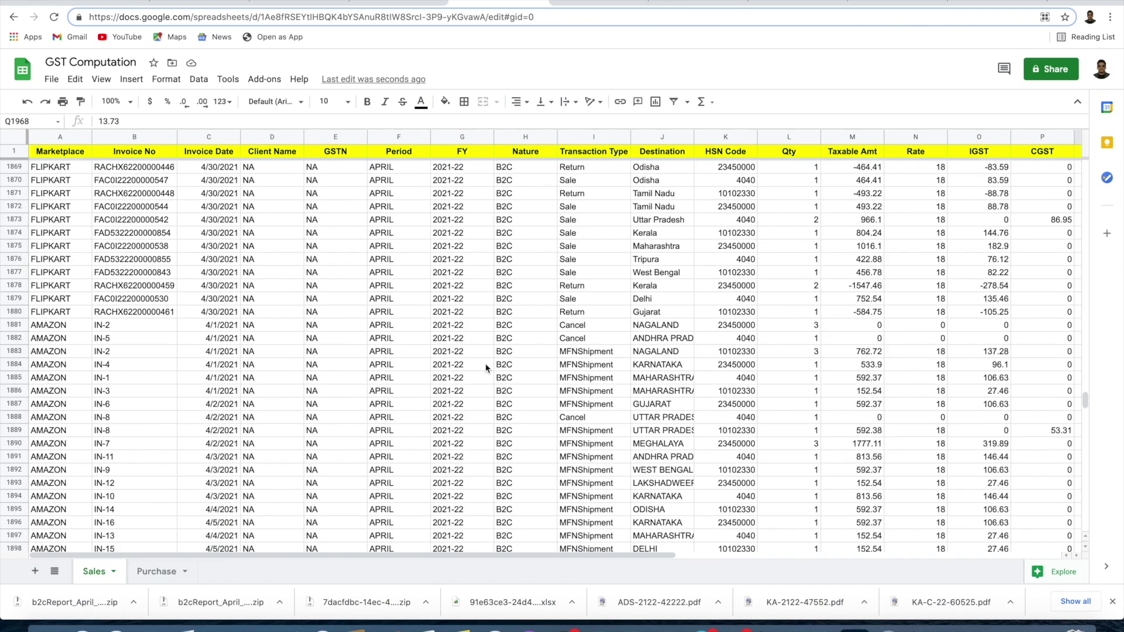
- Show the Purchase sheet, then open the Flipkart Karnataka commission invoice from the April Documents subfolder in Drive and review its amounts
left_click(68, 566)
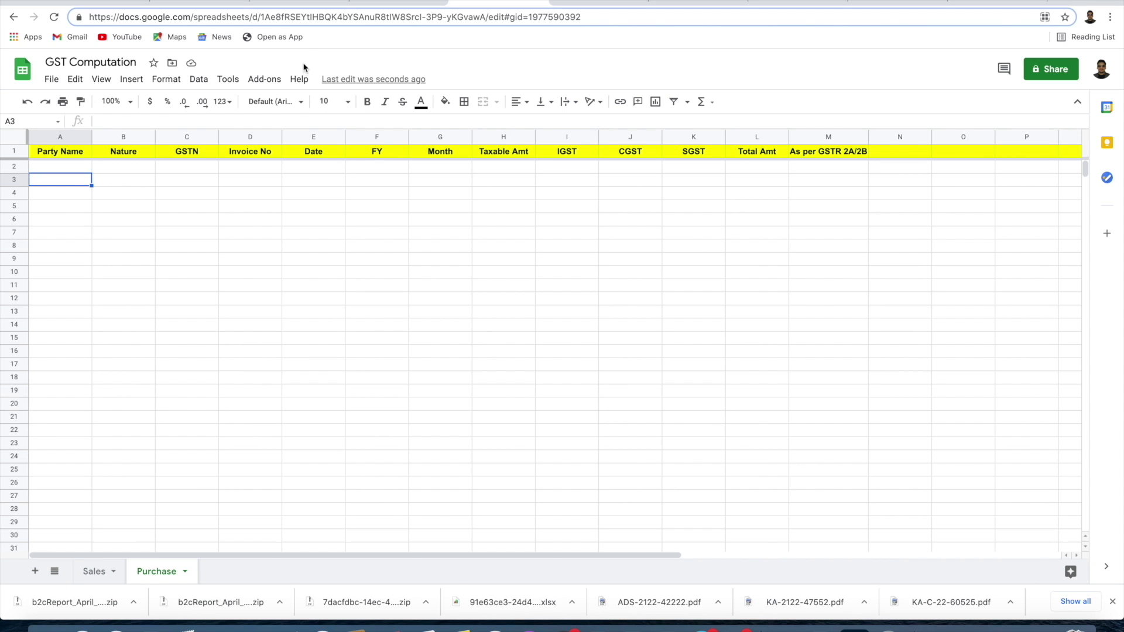
left_click(226, 4)
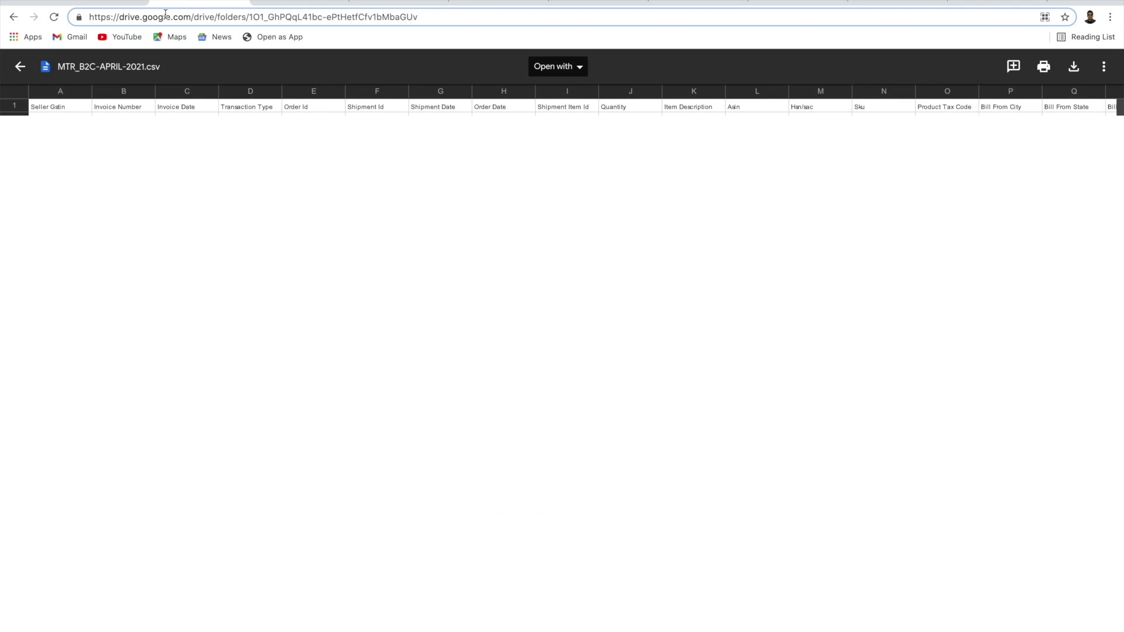
left_click(20, 67)
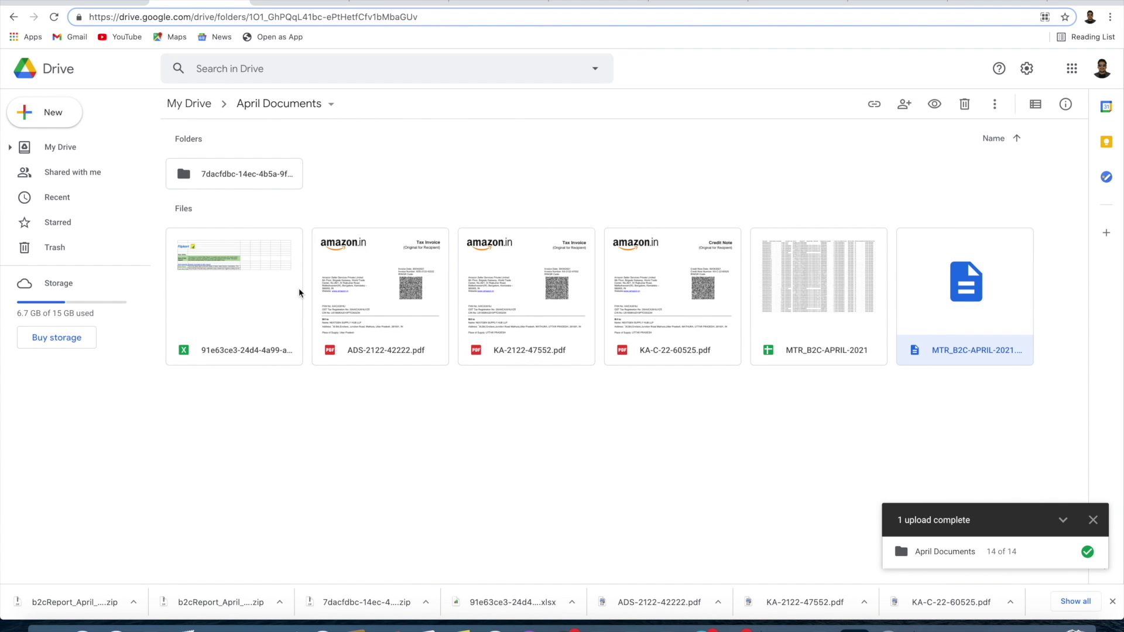
double_click(237, 174)
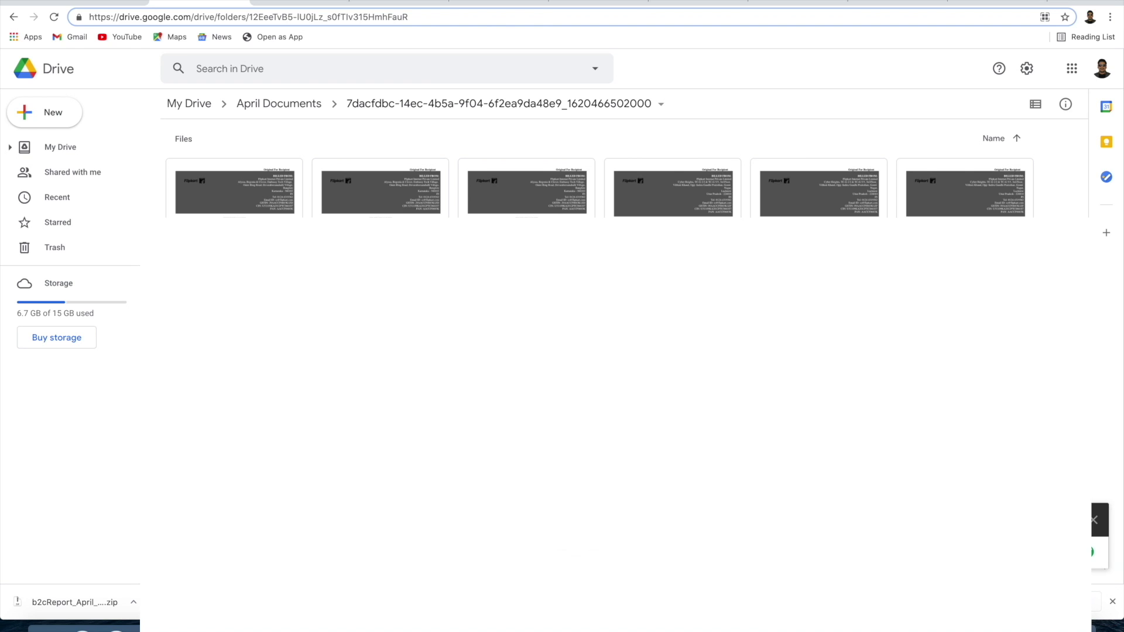
key("ctrl+a")
double_click(564, 238)
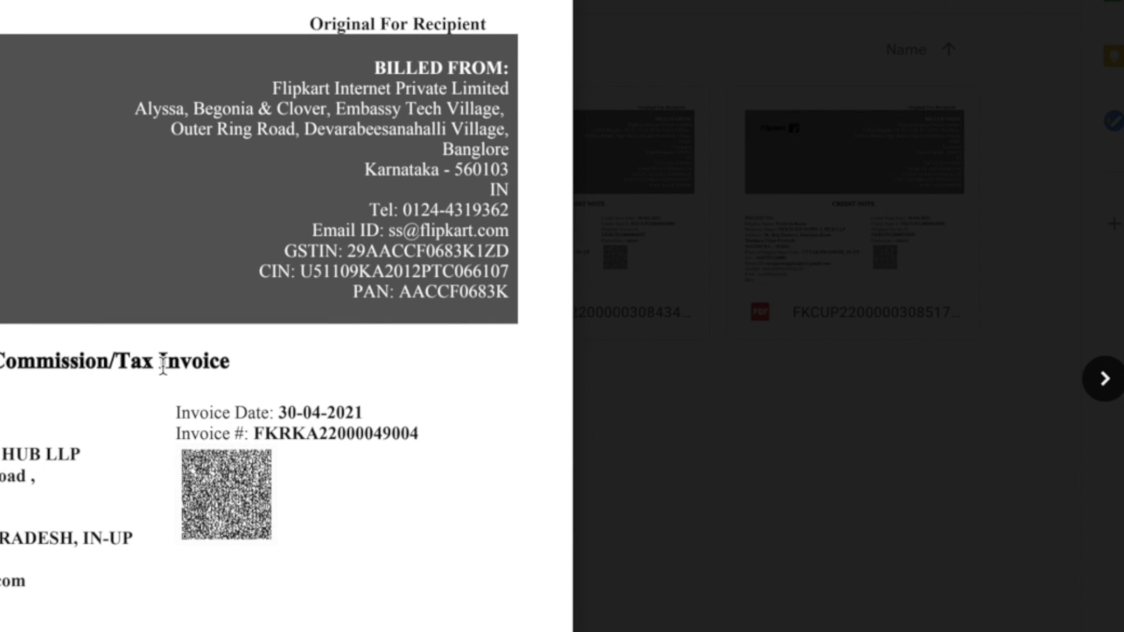
scroll(305, 603, "down", 10)
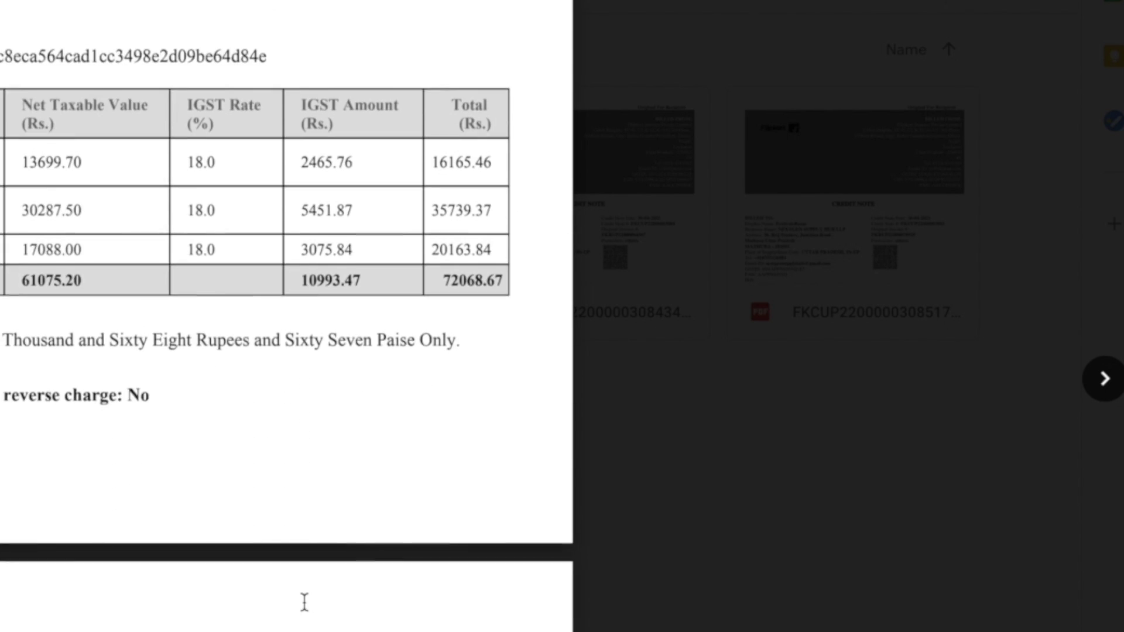
scroll(305, 603, "down", 2)
scroll(304, 603, "up", 1)
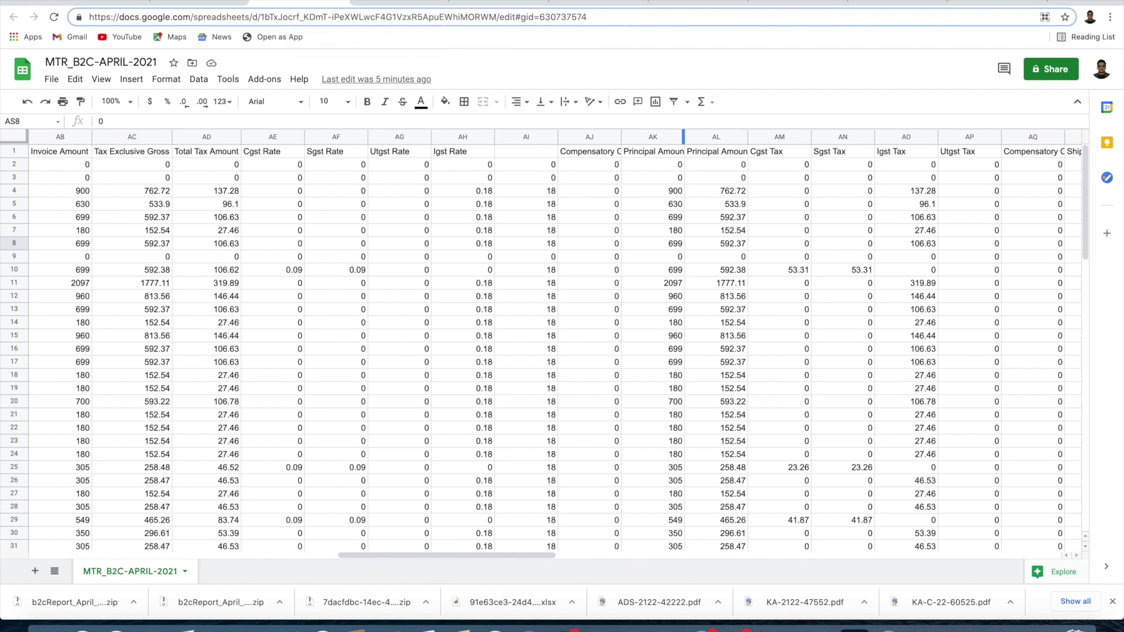
- Enter FLIPKART KARNAKATA as the first party name in the Purchase sheet and fit the Party Name column to it
left_click(498, 5)
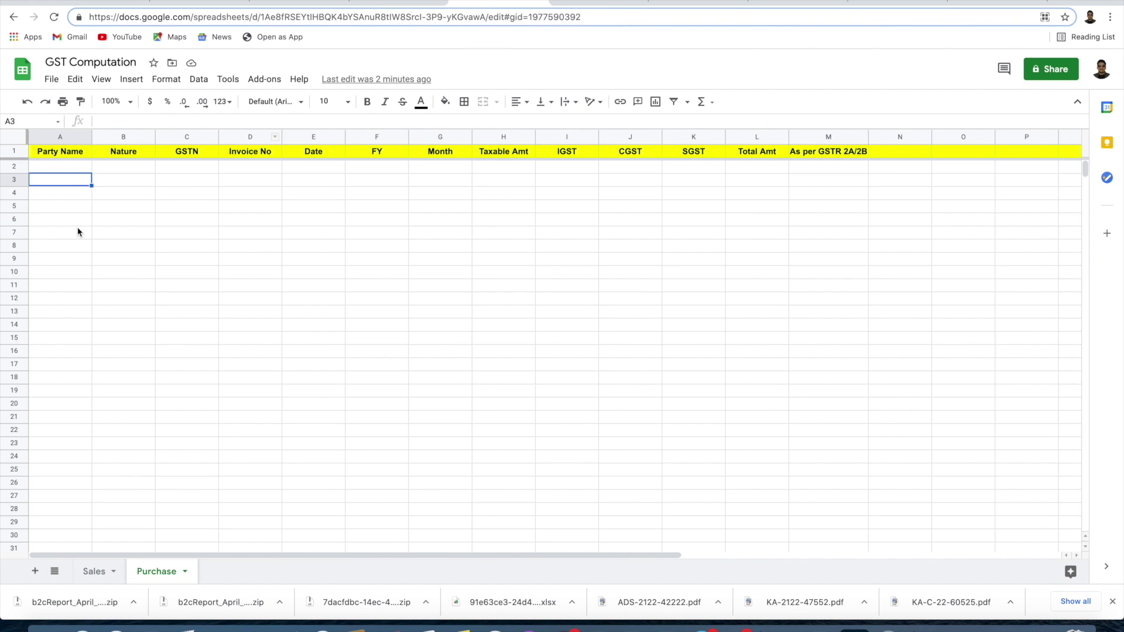
left_click(64, 169)
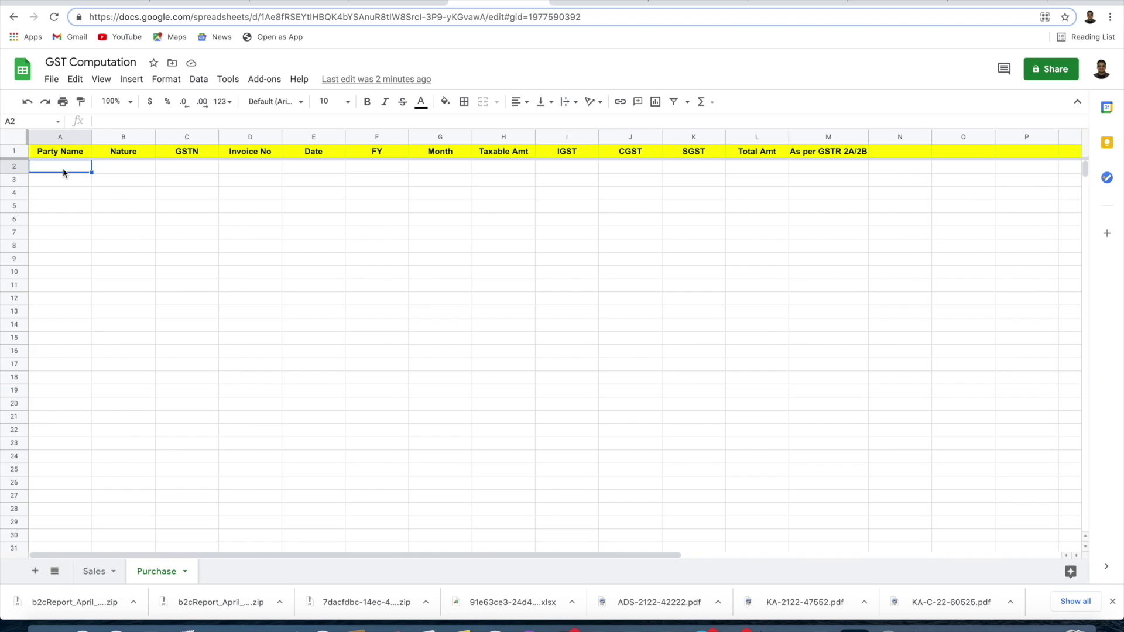
type("FLIPKART")
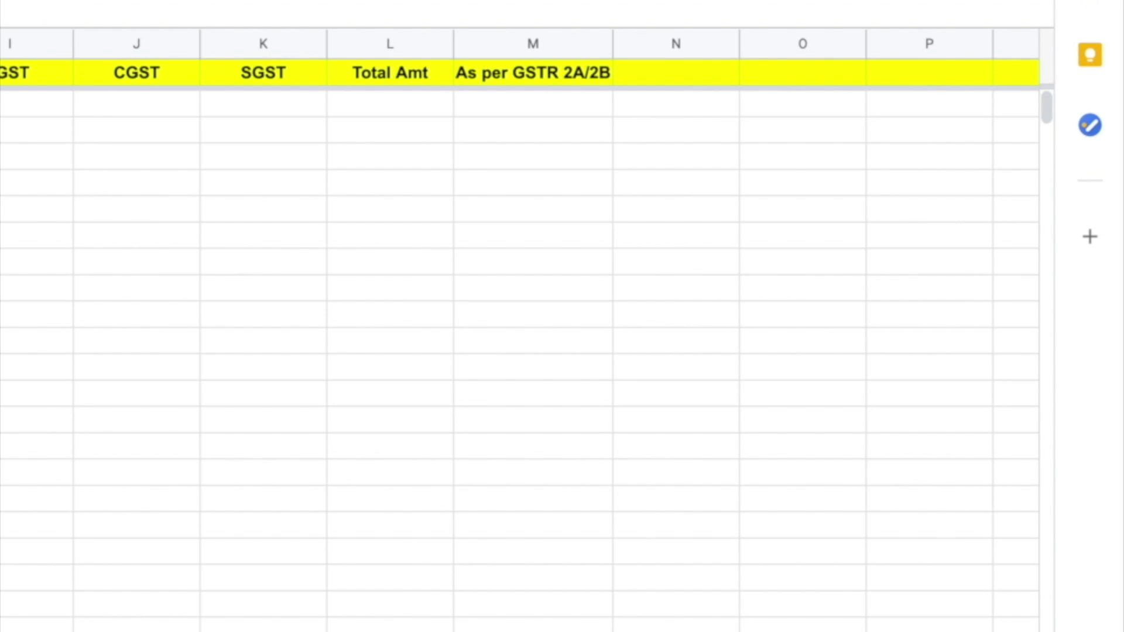
key("ctrl+Tab")
scroll(15, 217, "up", 5)
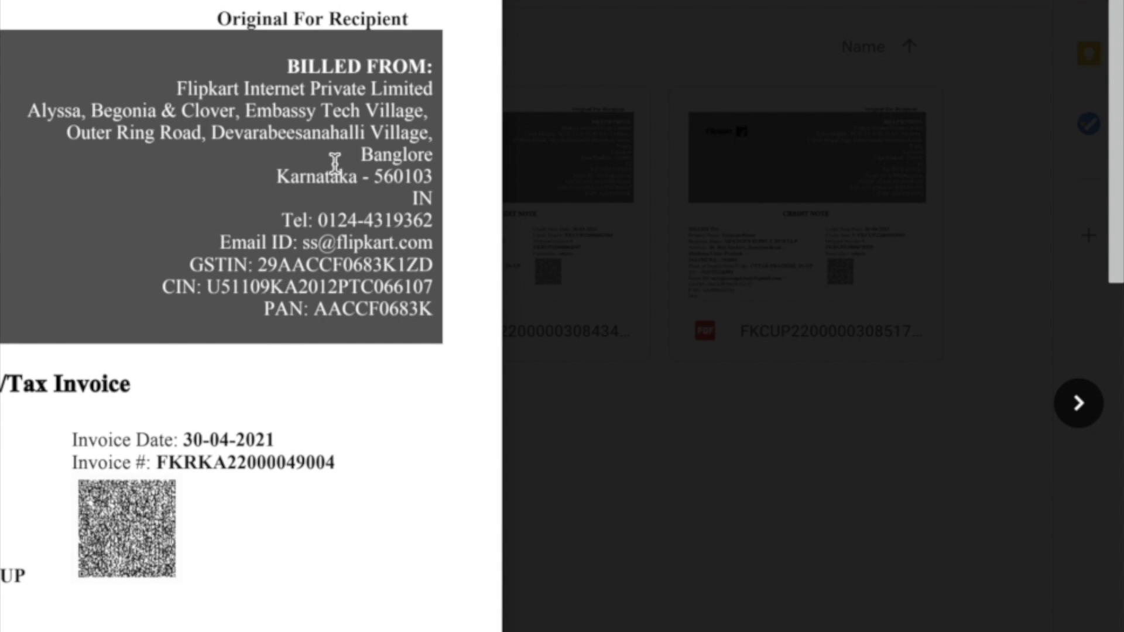
scroll(220, 250, "down", 15)
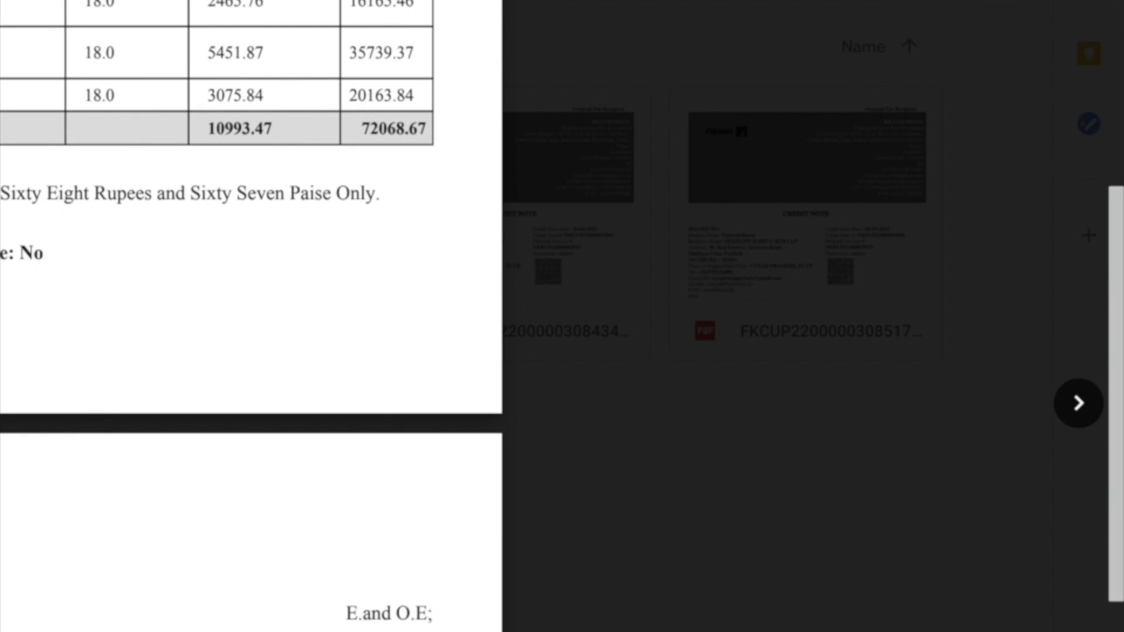
key("ctrl+shift+Tab")
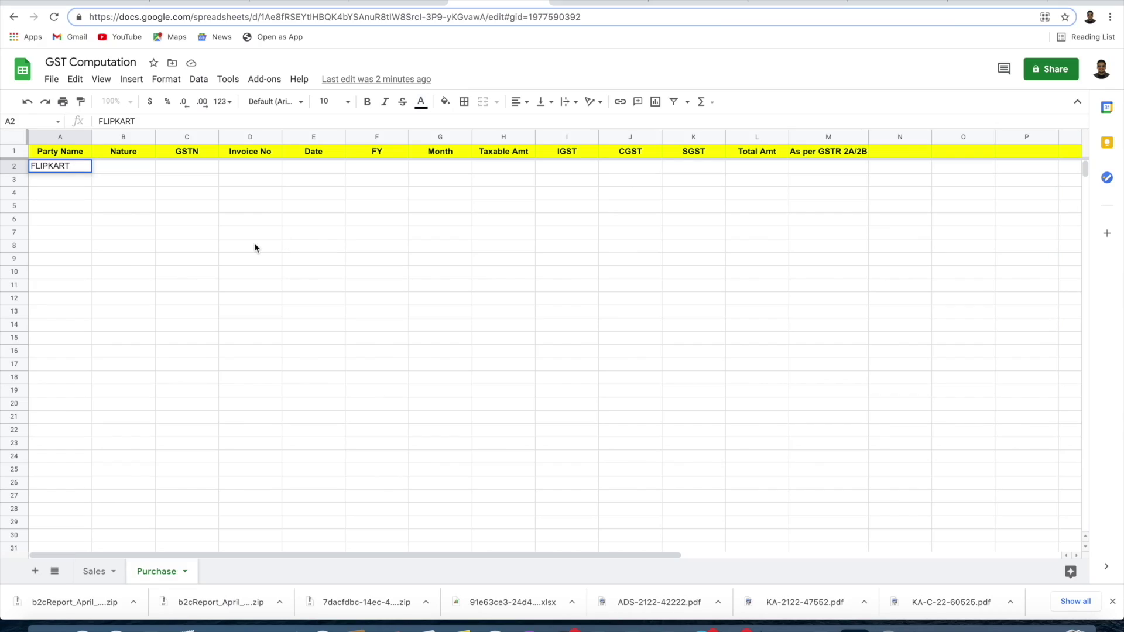
type("KARNAKATA")
key("Return")
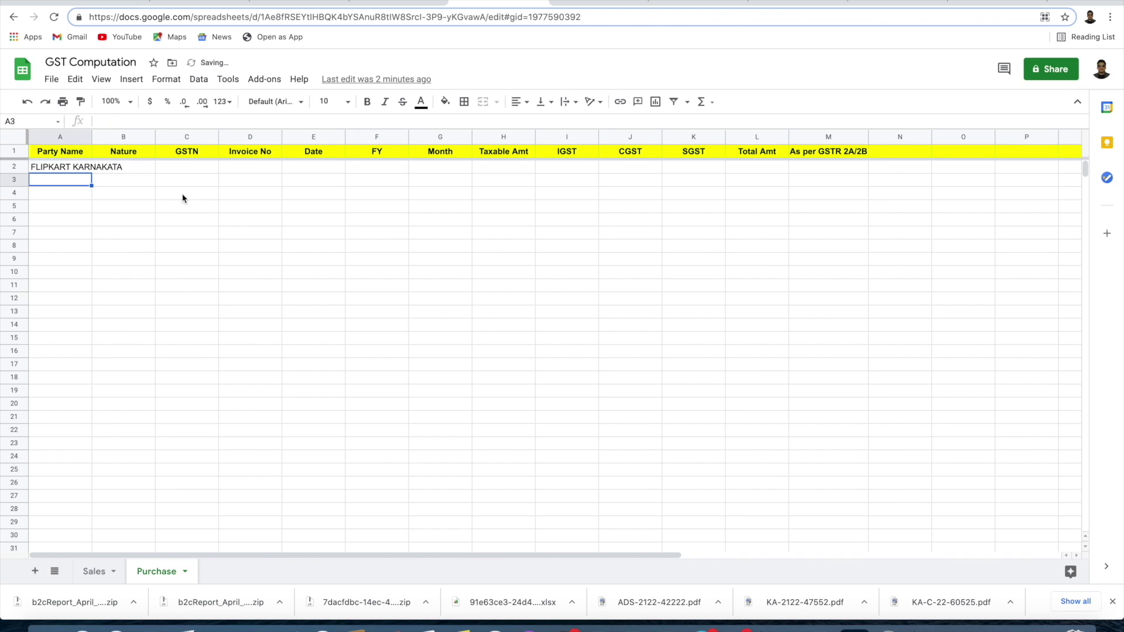
double_click(92, 136)
- Enter PURCHASE as the nature of the Flipkart entry in row 2
left_click(164, 167)
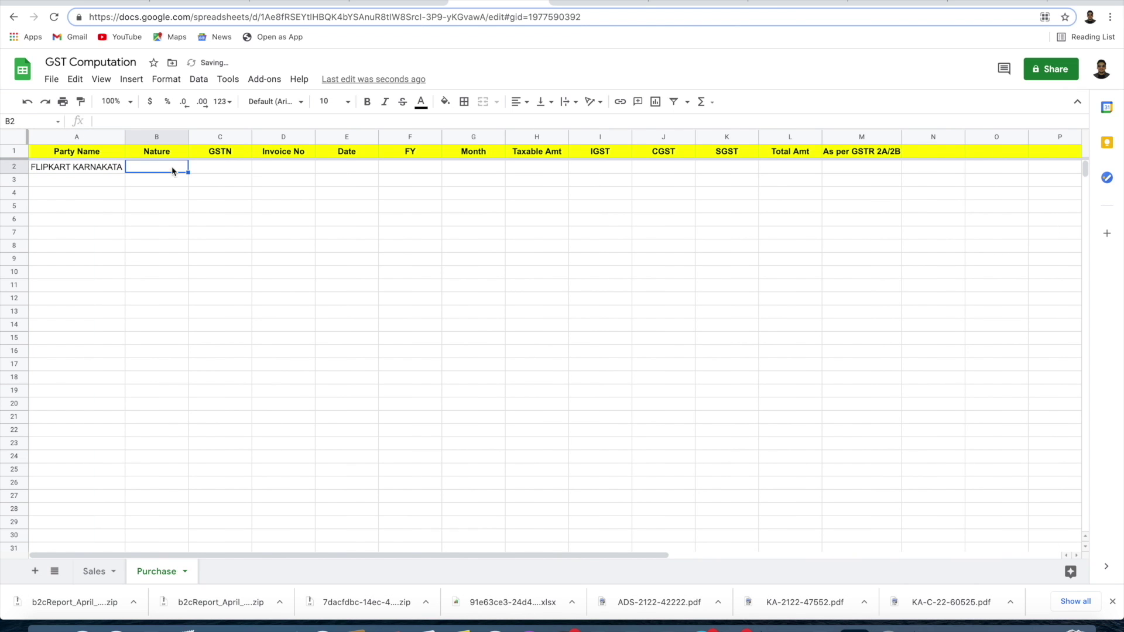
type("PURCHASE")
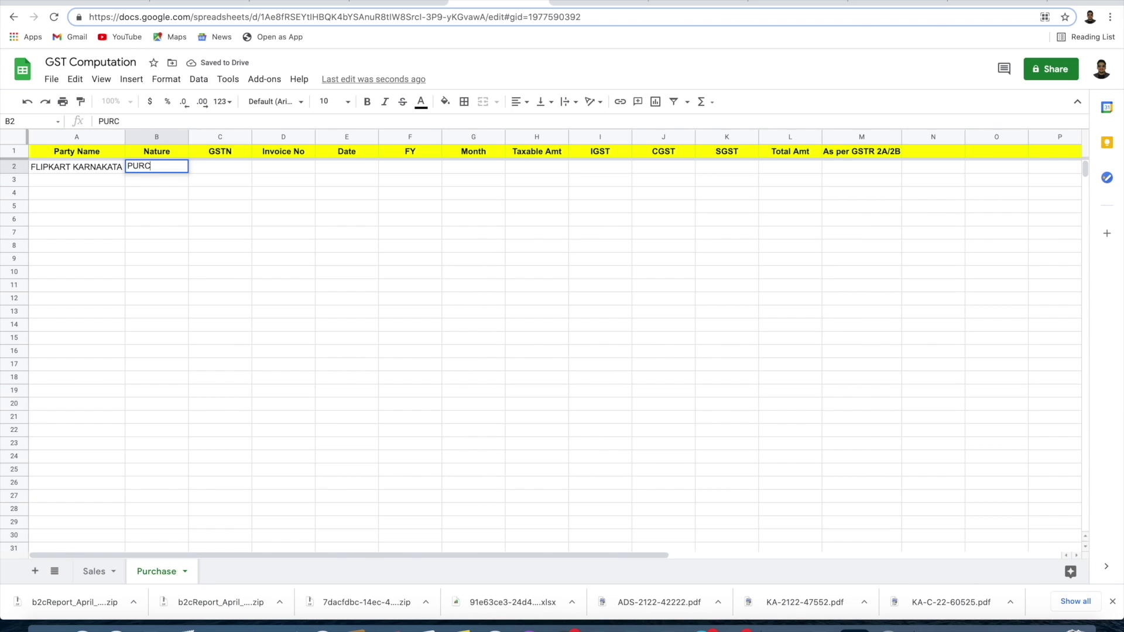
key("Return")
type("'")
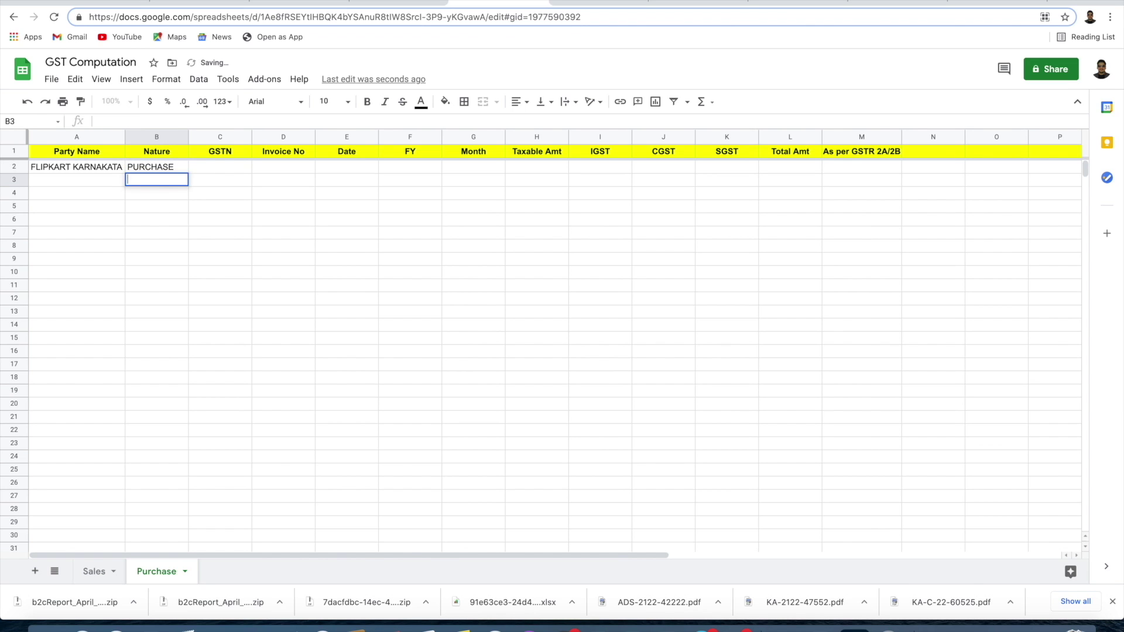
- Copy the supplier's GSTIN from the Flipkart invoice into the GSTN cell of row 2 and fit that column's width
key("Tab")
key("Up")
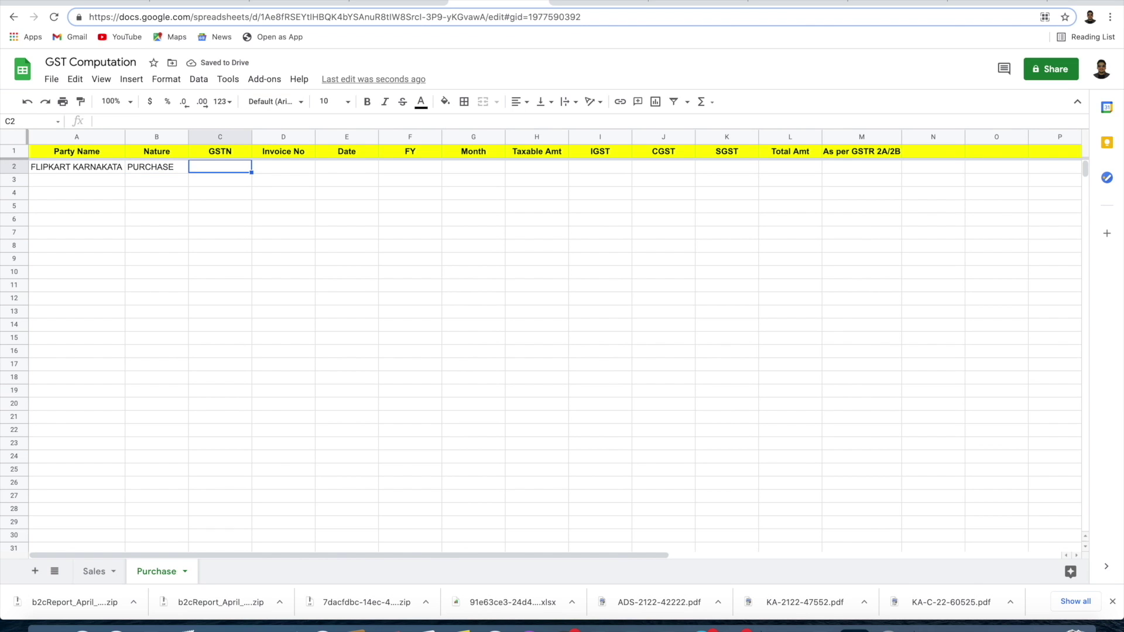
left_click(280, 3)
scroll(28, 44, "up", 10)
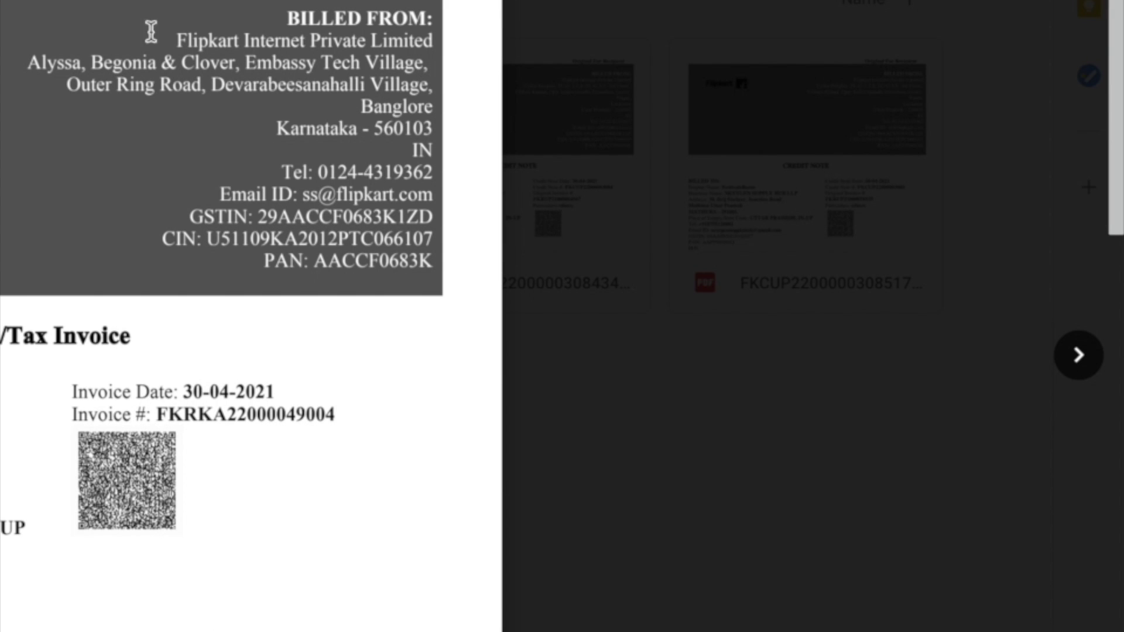
double_click(345, 218)
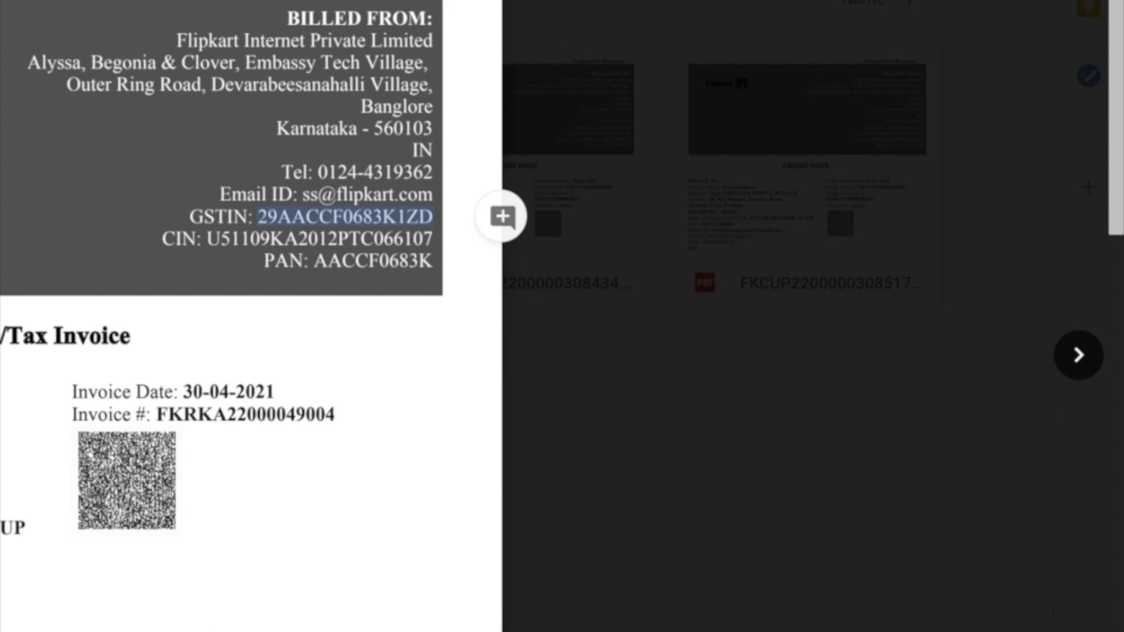
key("ctrl+c")
key("ctrl+shift+Tab")
key("ctrl+v")
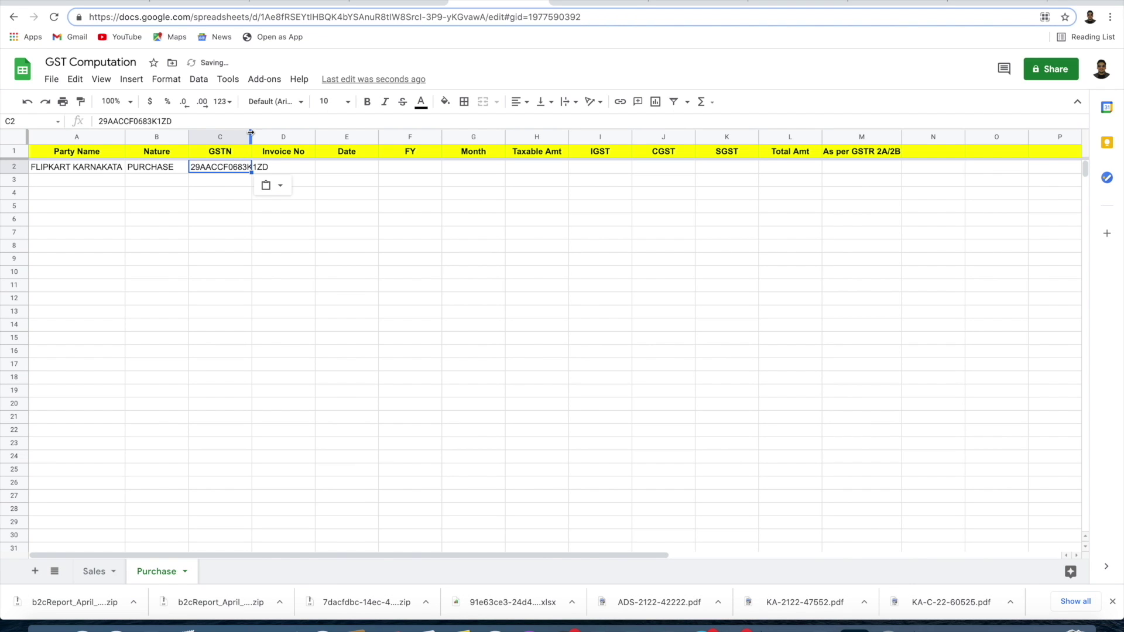
double_click(251, 133)
- Copy the invoice number from the Flipkart invoice into the Invoice No cell of row 2
key("Tab")
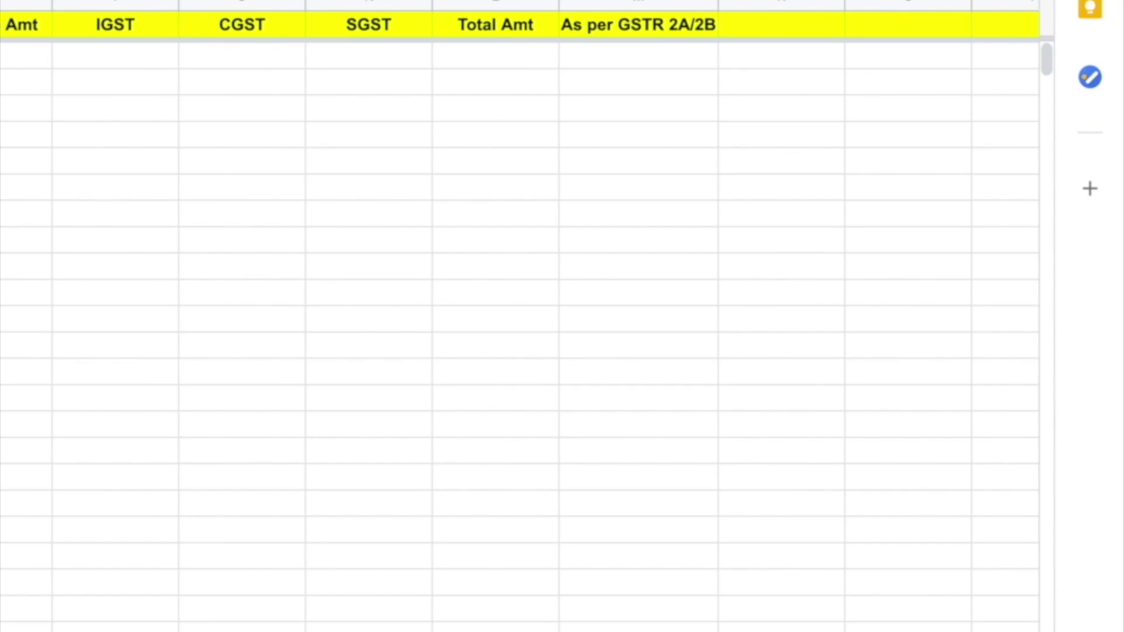
key("ctrl+Tab")
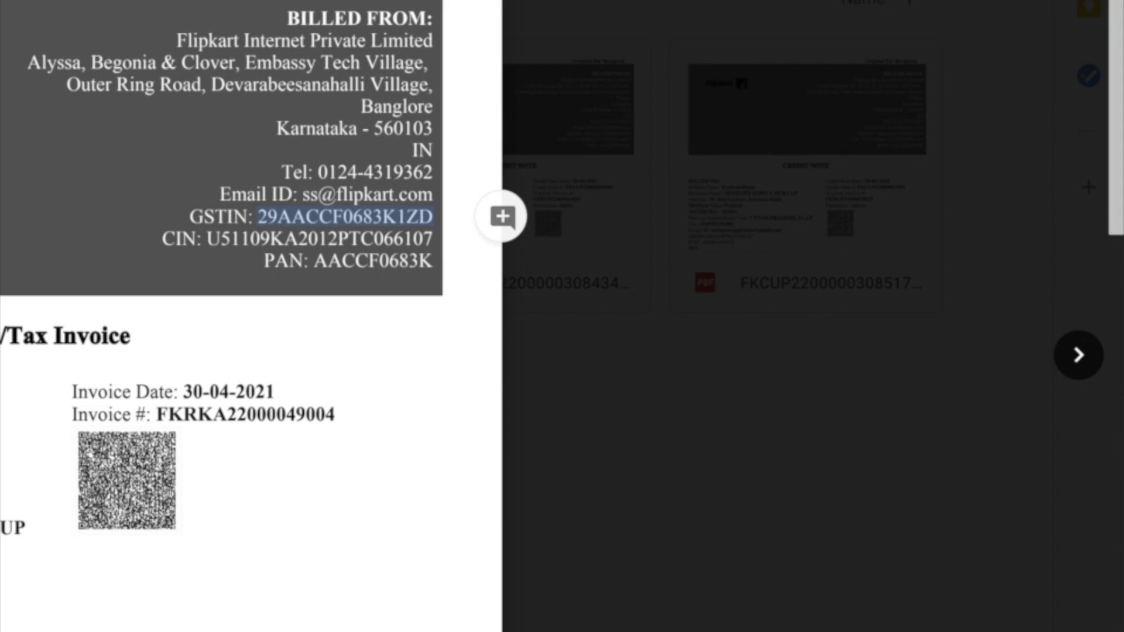
double_click(222, 416)
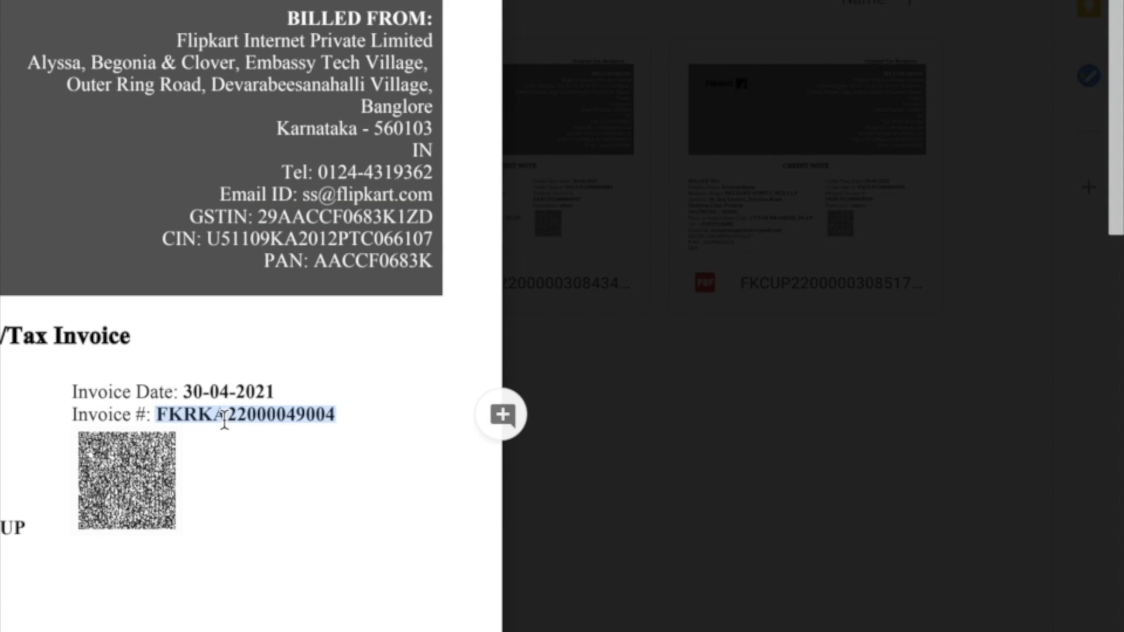
key("ctrl+Tab")
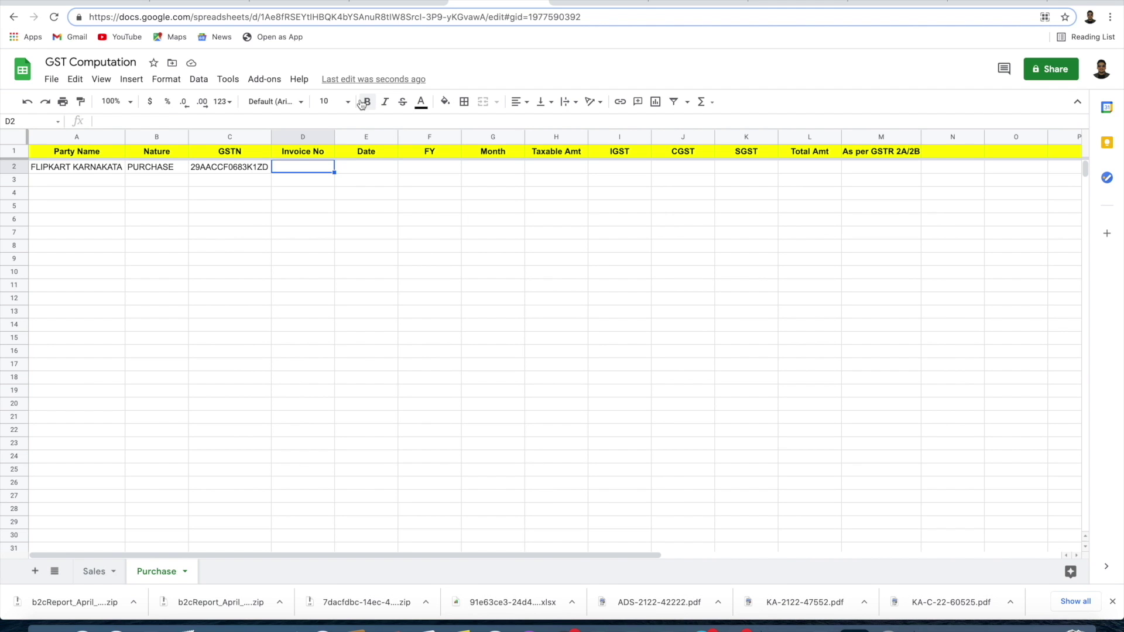
key("ctrl+v")
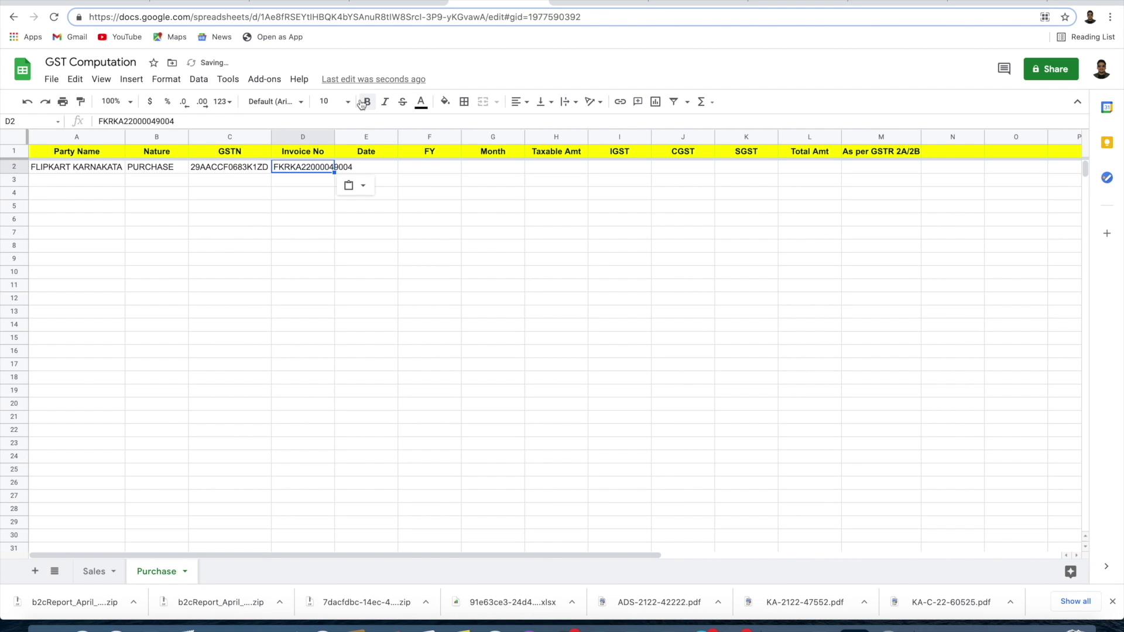
- Fit the Invoice No column to its content and copy the invoice date 30-04-2021 from the Flipkart invoice into row 2's Date cell
left_click_drag(334, 135, 335, 136)
double_click(334, 136)
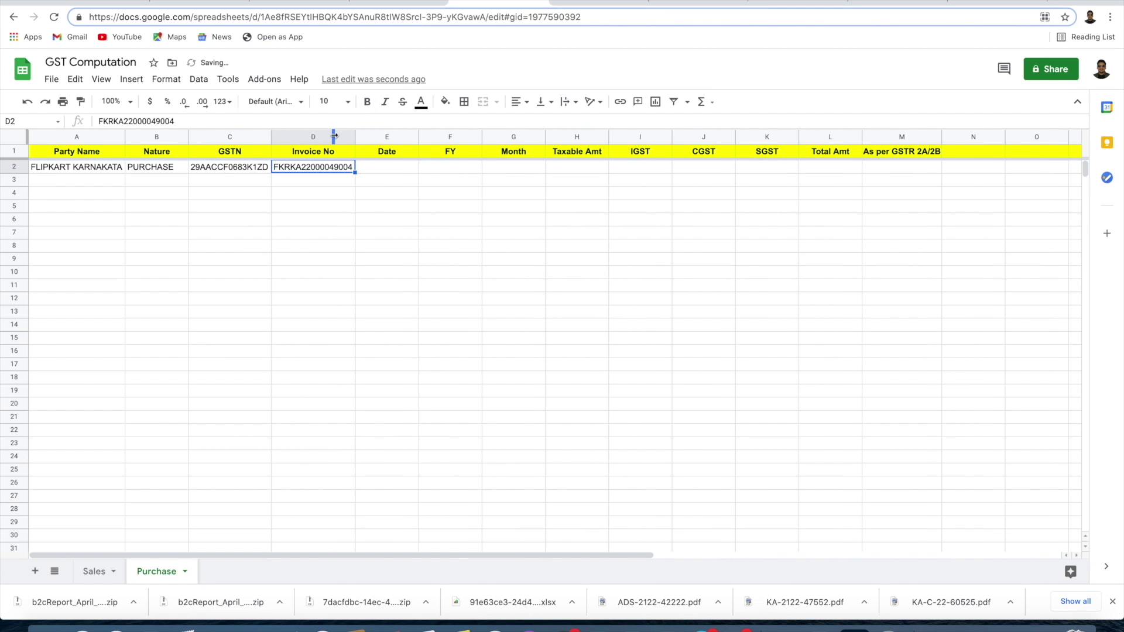
left_click(379, 165)
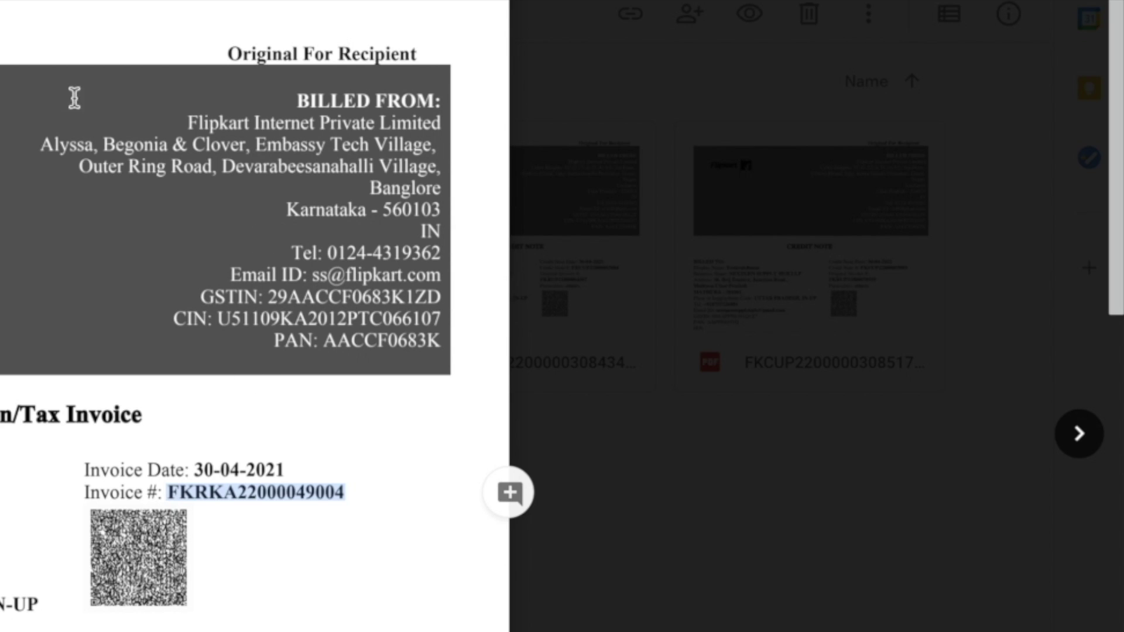
left_click_drag(193, 469, 272, 461)
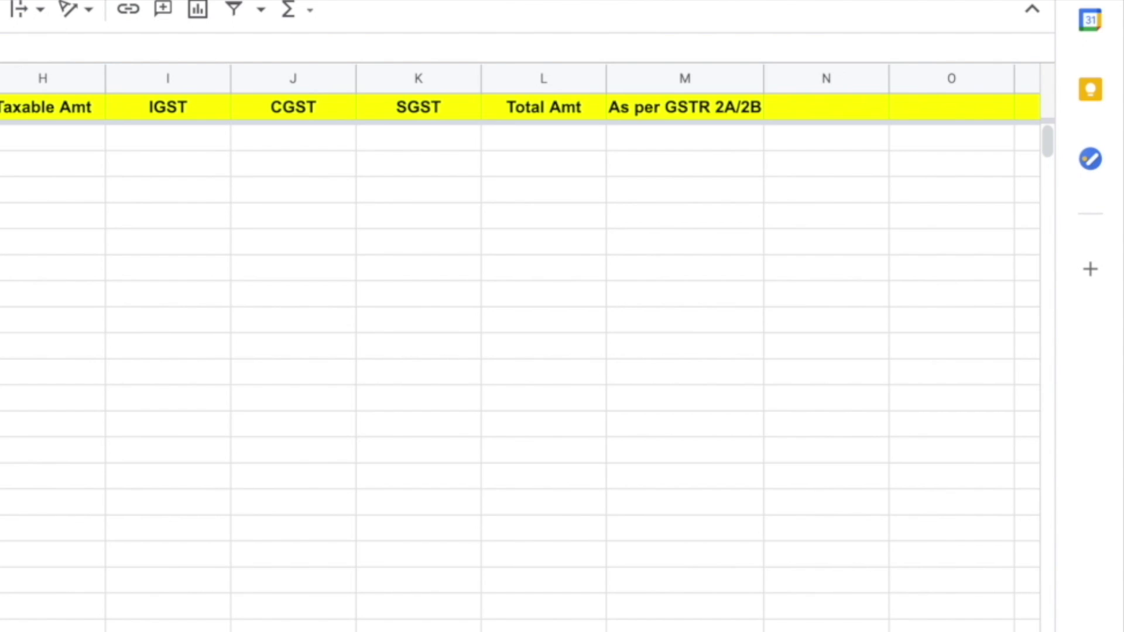
key("ctrl+v")
key("Tab")
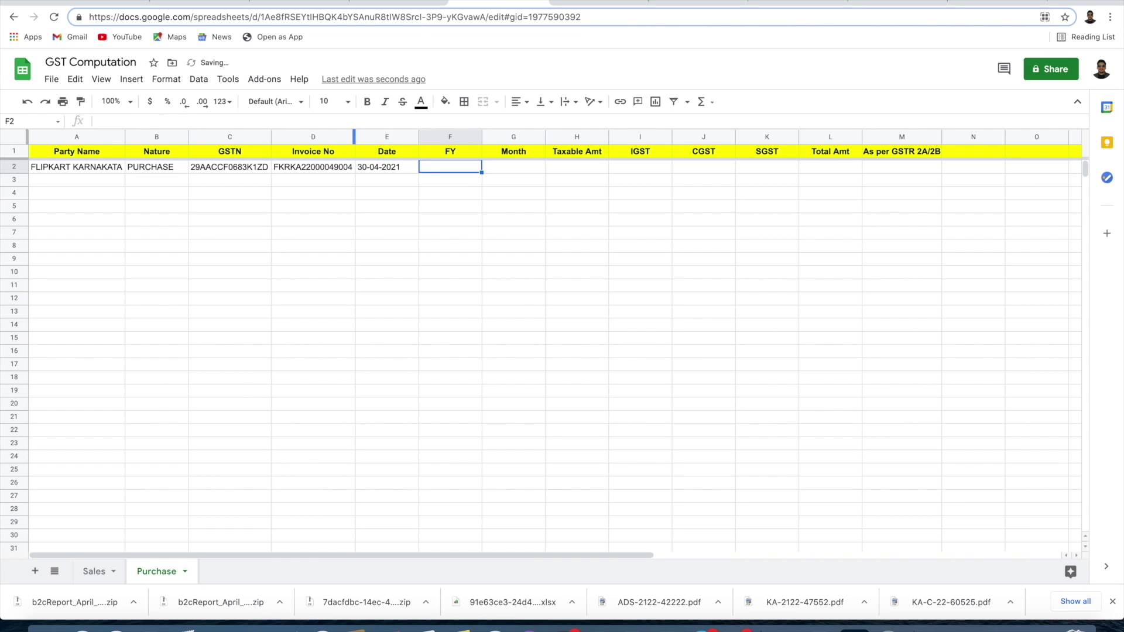
- Enter 2021-22 as the FY and APRIL as the Month in row 2
type("2021-")
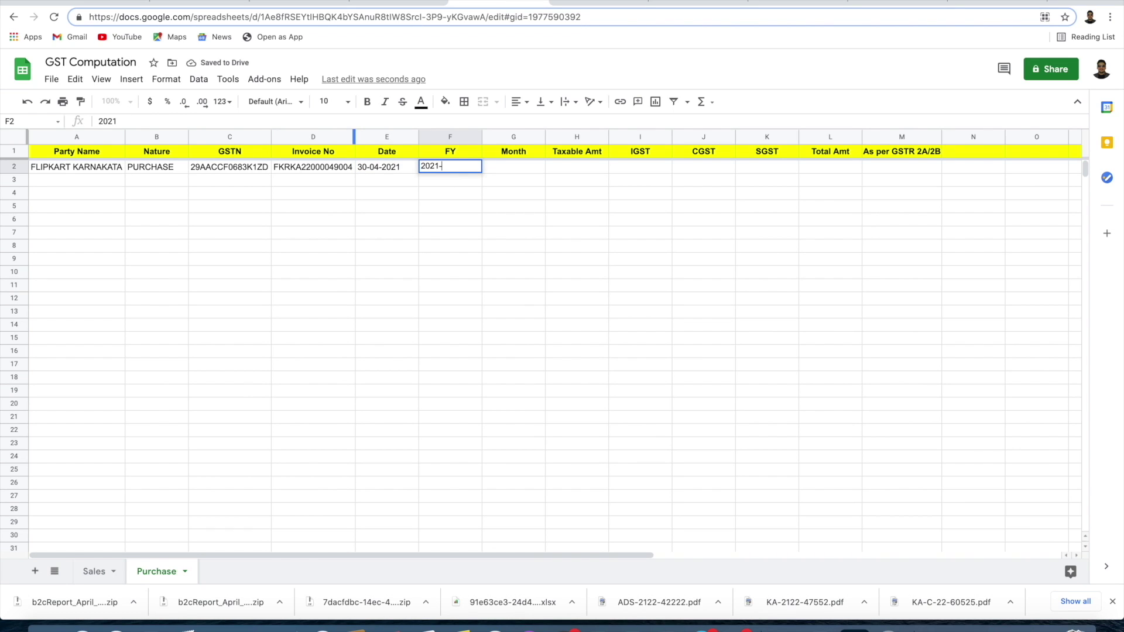
type("22")
key("Tab")
type("APRIL")
key("Tab")
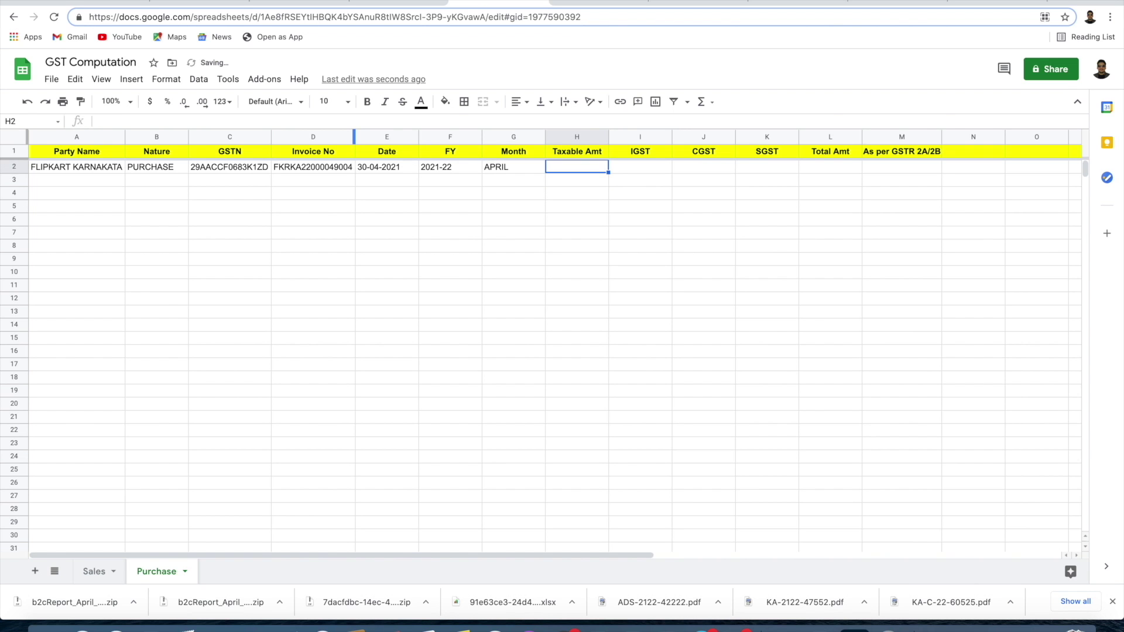
- Look up the total net taxable value on the Flipkart invoice and enter 61075.20 as the Taxable Amt in row 2
key("ctrl+Tab")
scroll(271, 409, "down", 10)
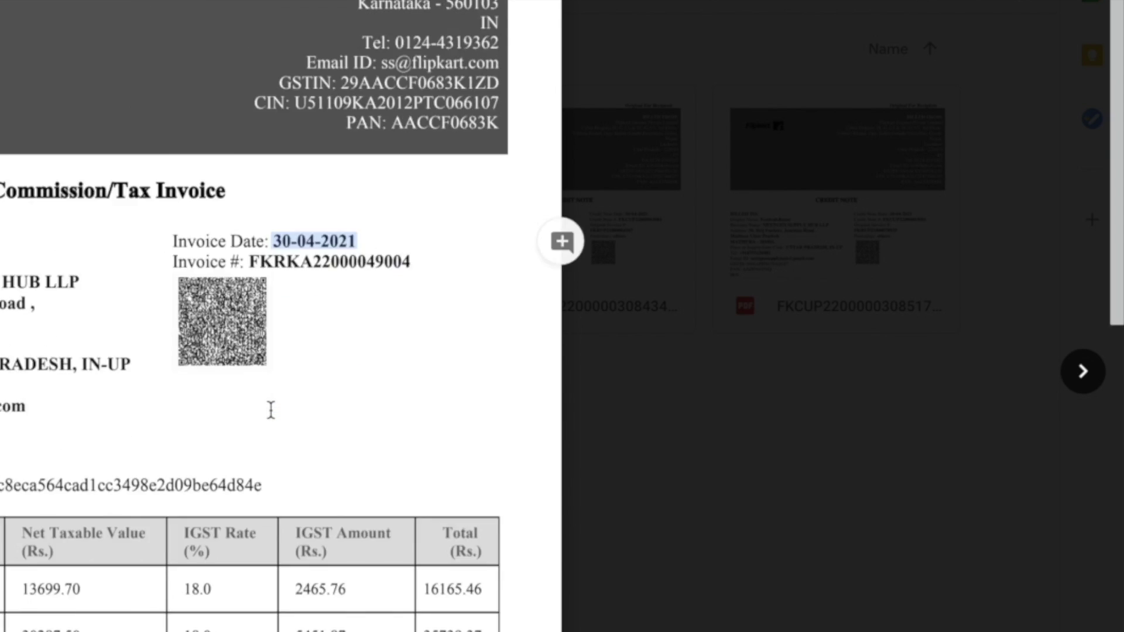
scroll(271, 409, "down", 1)
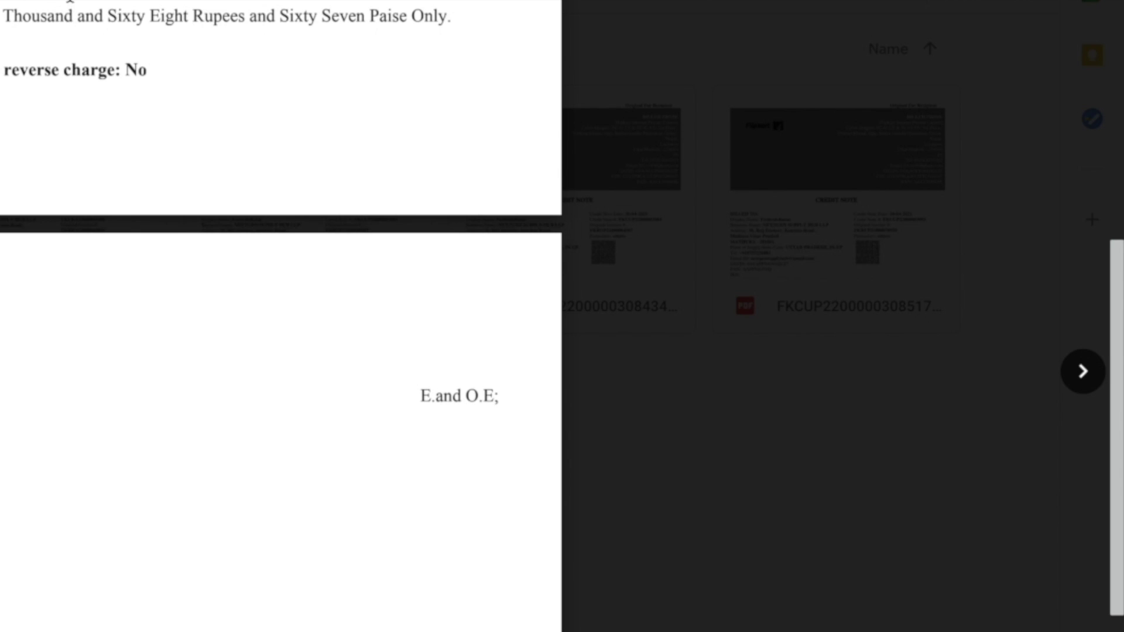
scroll(7, 182, "up", 4)
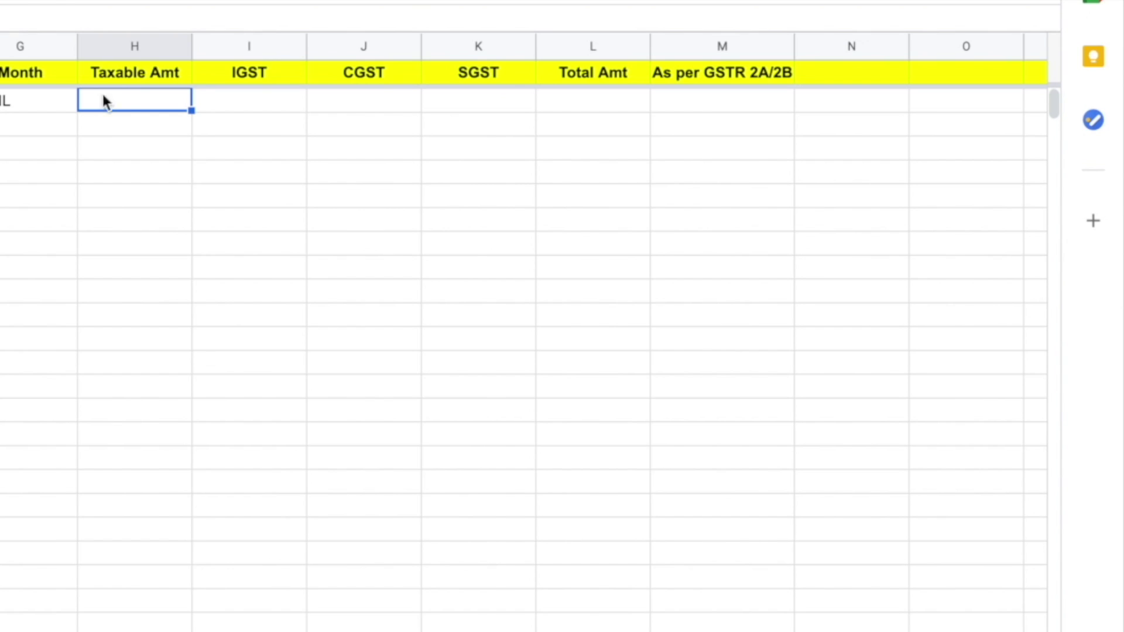
type("61075.20")
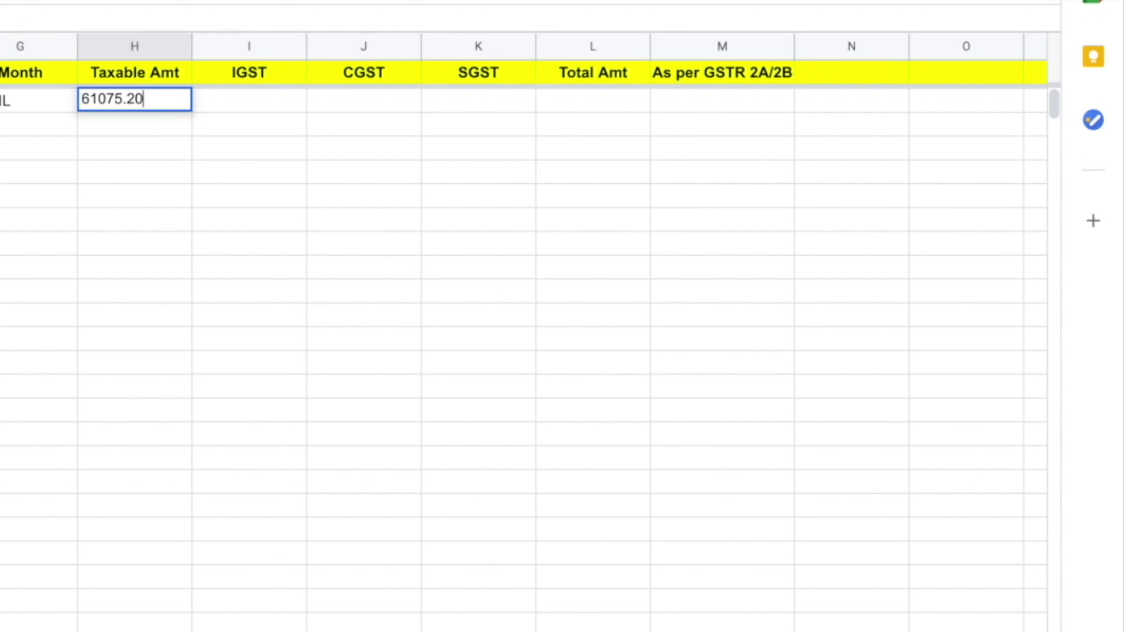
key("Tab")
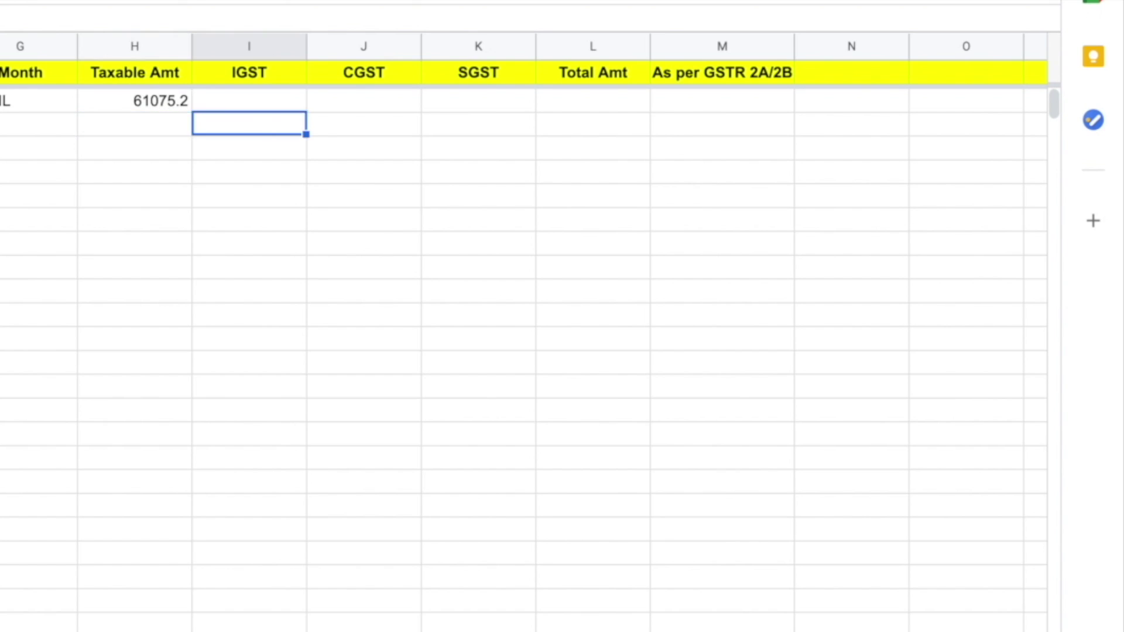
- Look up the total IGST amount on the Flipkart invoice and enter 10993.47 in row 2's IGST cell
key("ctrl+Tab")
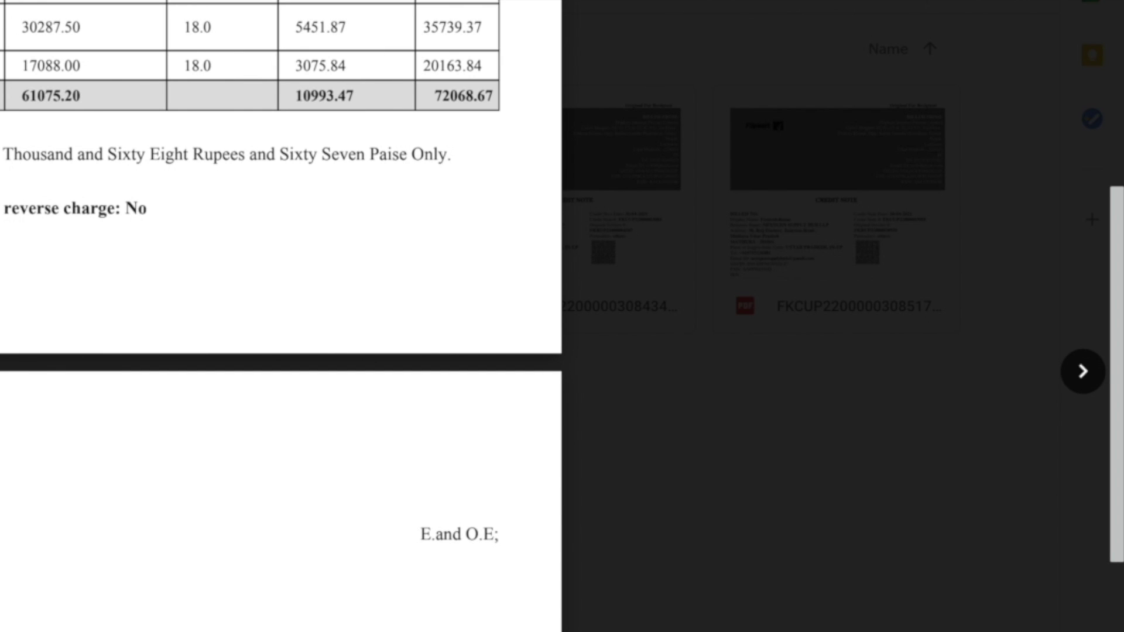
key("ctrl+Tab")
type("10993.47")
key("Return")
key("Up")
- Enter 0 in both the CGST and SGST cells of row 2
key("Right")
type("0")
key("Return")
key("Up")
key("Right")
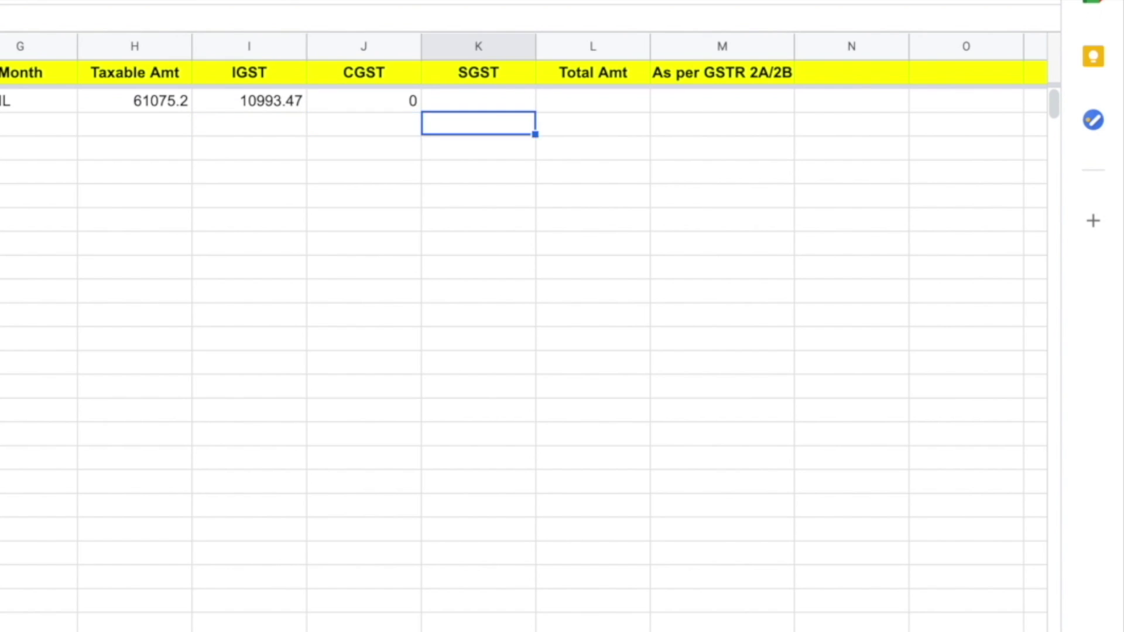
type("0")
key("Return")
key("Up")
- Calculate row 2's Total Amt with a formula adding the taxable amount, IGST, CGST and SGST (=H2+I2+J2+K2)
key("Right")
type("=")
key("Left")
key("Left")
key("Left")
key("Left")
type("+")
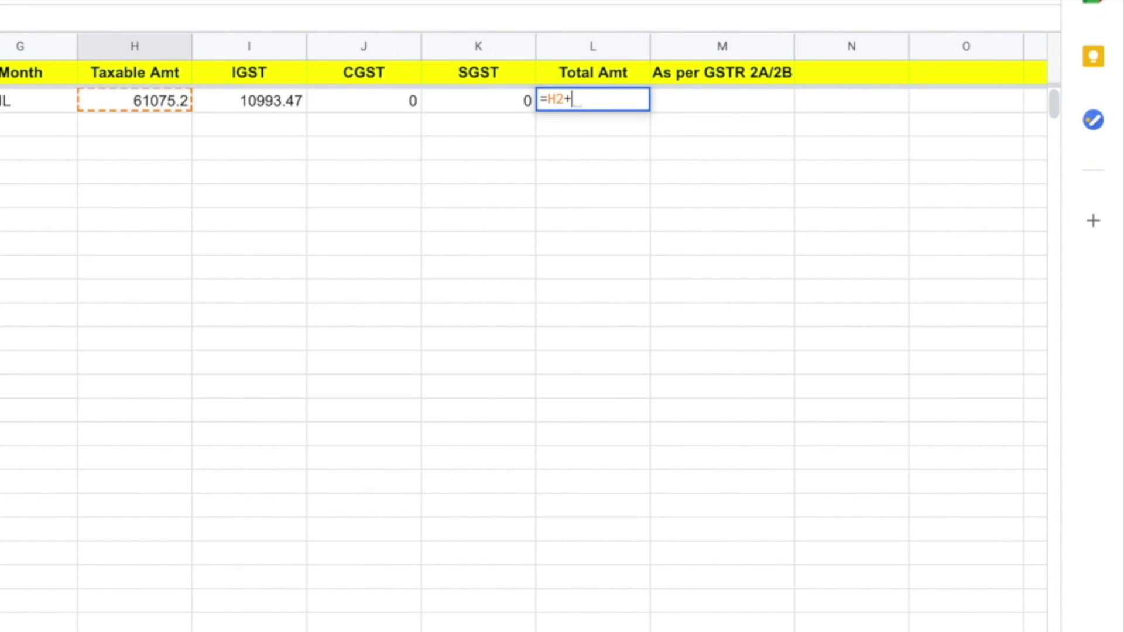
key("Left")
key("Left")
key("Left")
type("+")
key("Left")
key("Left")
type("+")
key("Left")
key("Return")
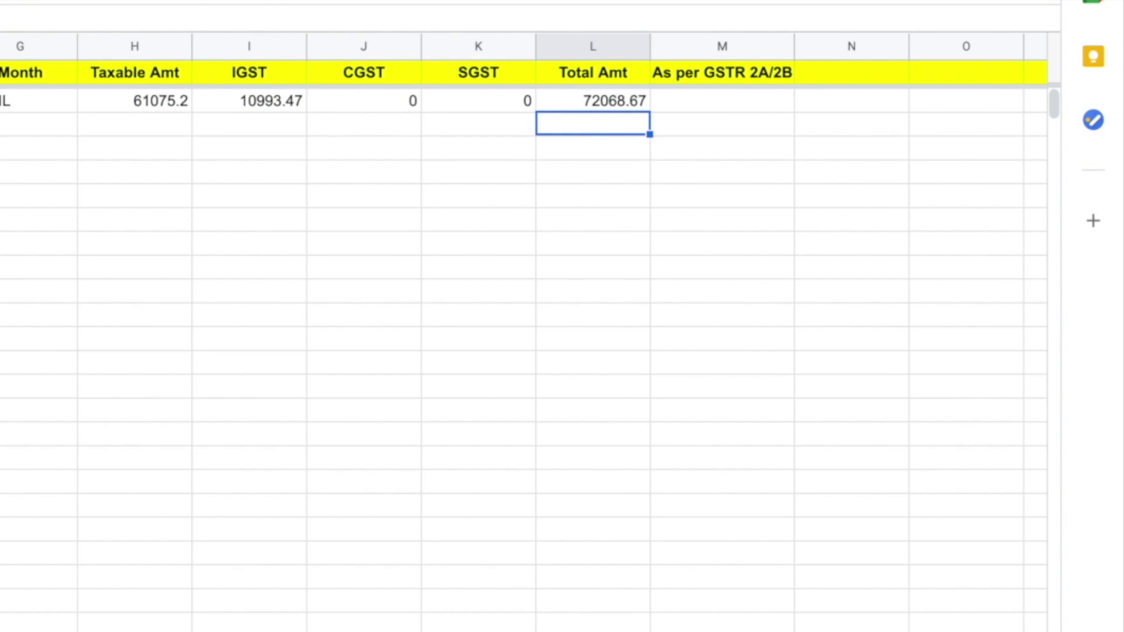
left_click(478, 123)
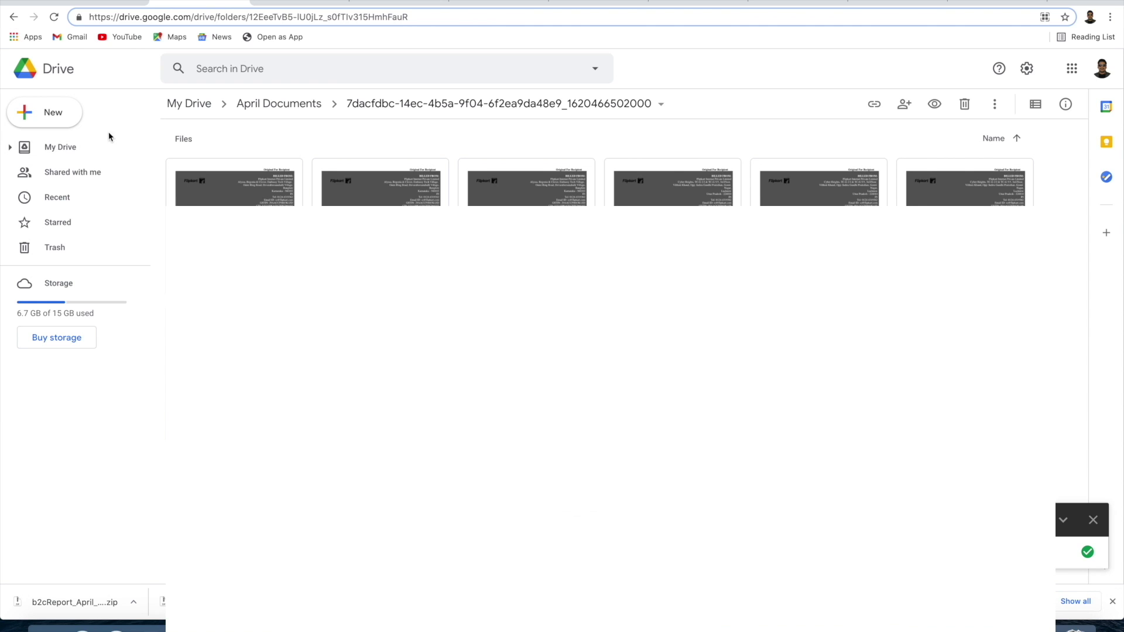
left_click(486, 5)
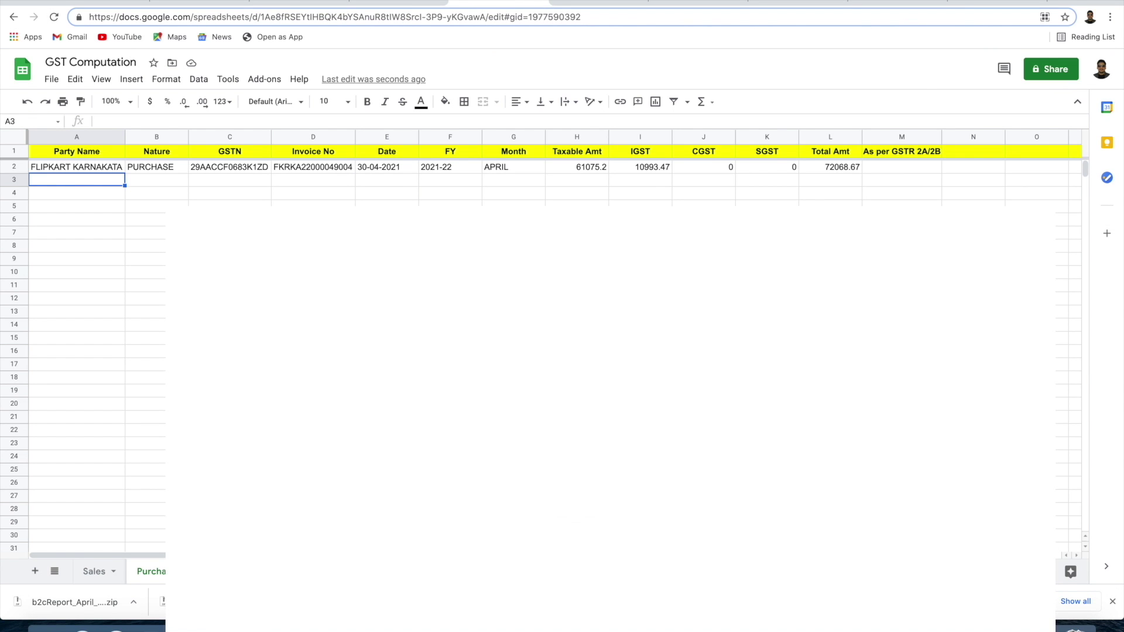
- Review the Total Amt column of the Flipkart and Amazon entries from row 12 up to row 2
left_click(777, 300)
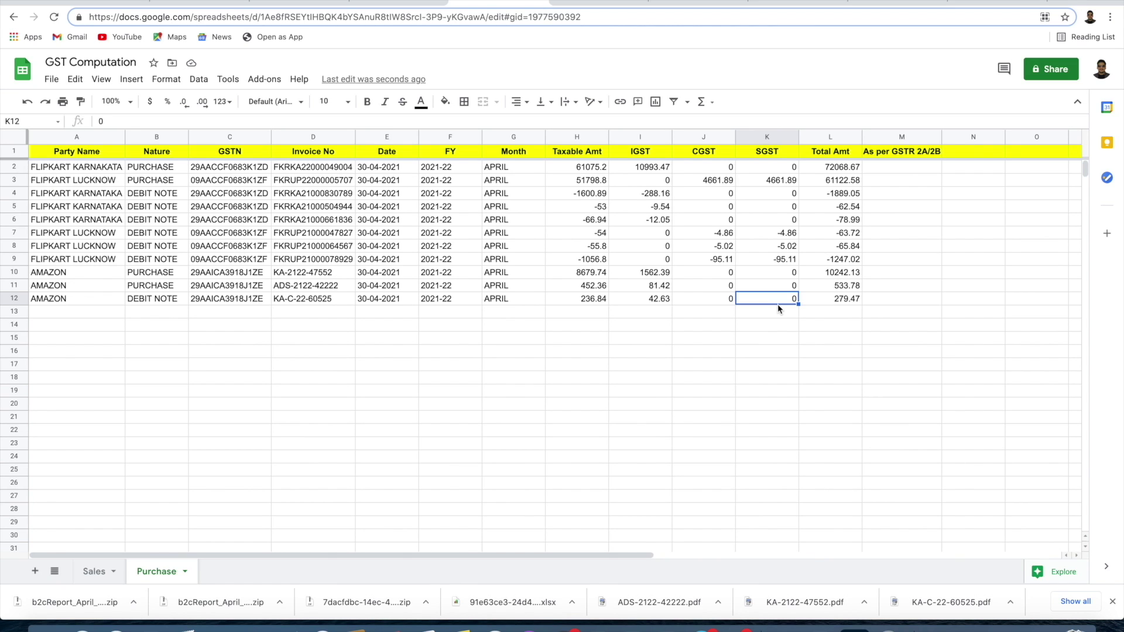
key("Right")
key("Up")
key("Up")
key("Up")
key("Up")
key("Up")
key("Up")
key("Up")
key("Up")
key("Up")
key("Up")
- Examine the nature, taxable amount and tax values of the Flipkart Karnataka debit notes, starting with row 4
left_click(152, 193)
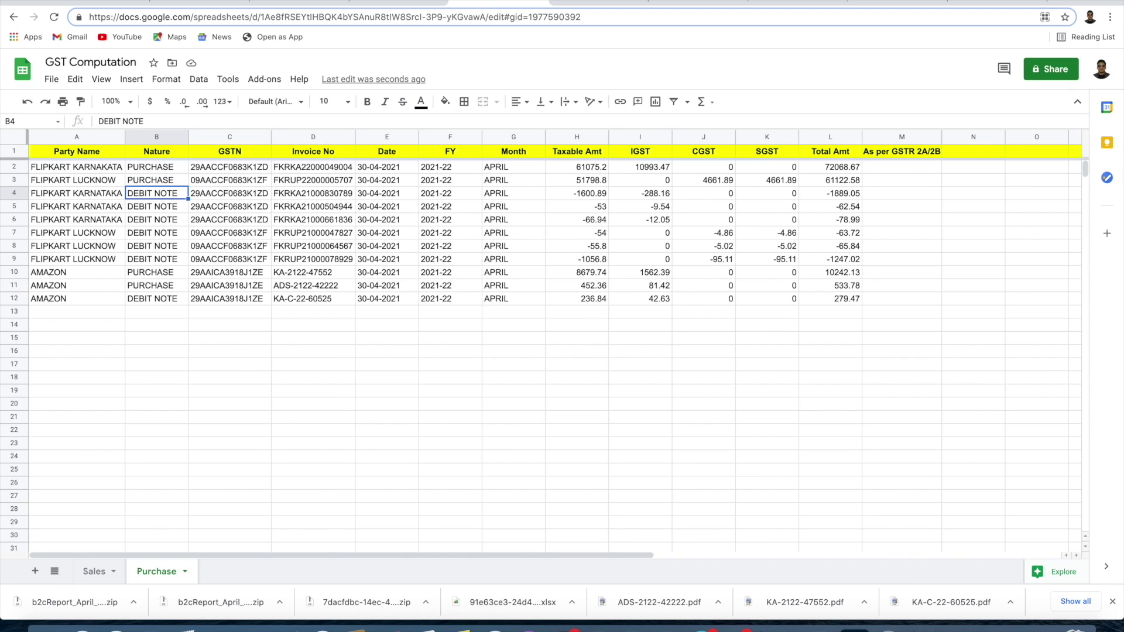
key("Right")
key("Right")
key("Right")
key("Right")
key("Right")
key("Right")
key("Right")
key("Left")
key("Right")
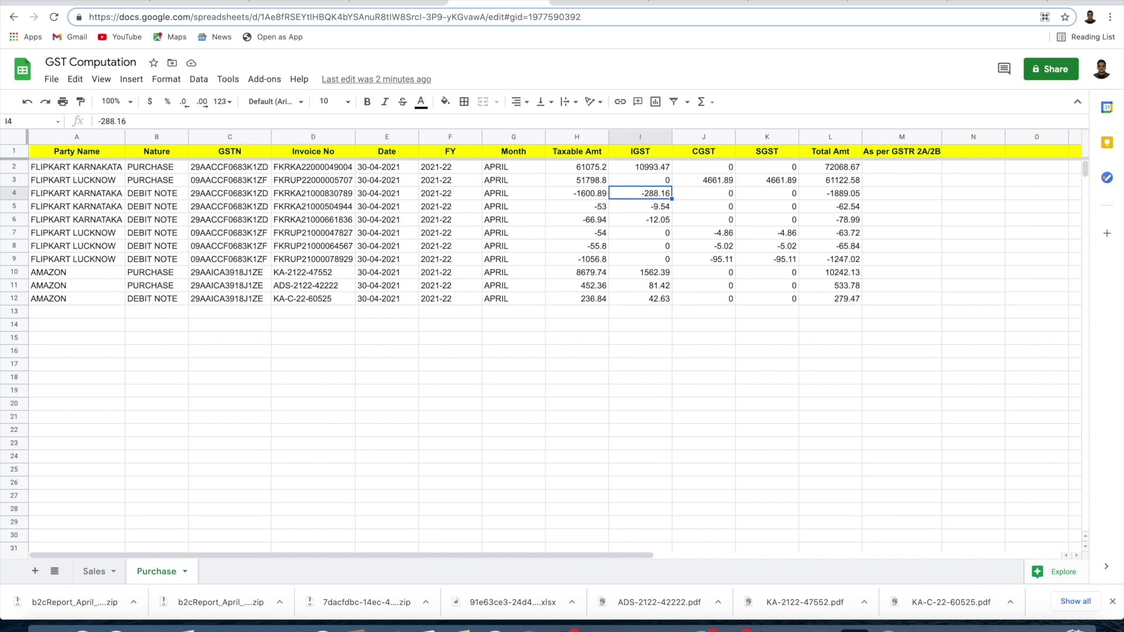
key("Right")
key("Right")
key("Left")
key("Left")
key("Left")
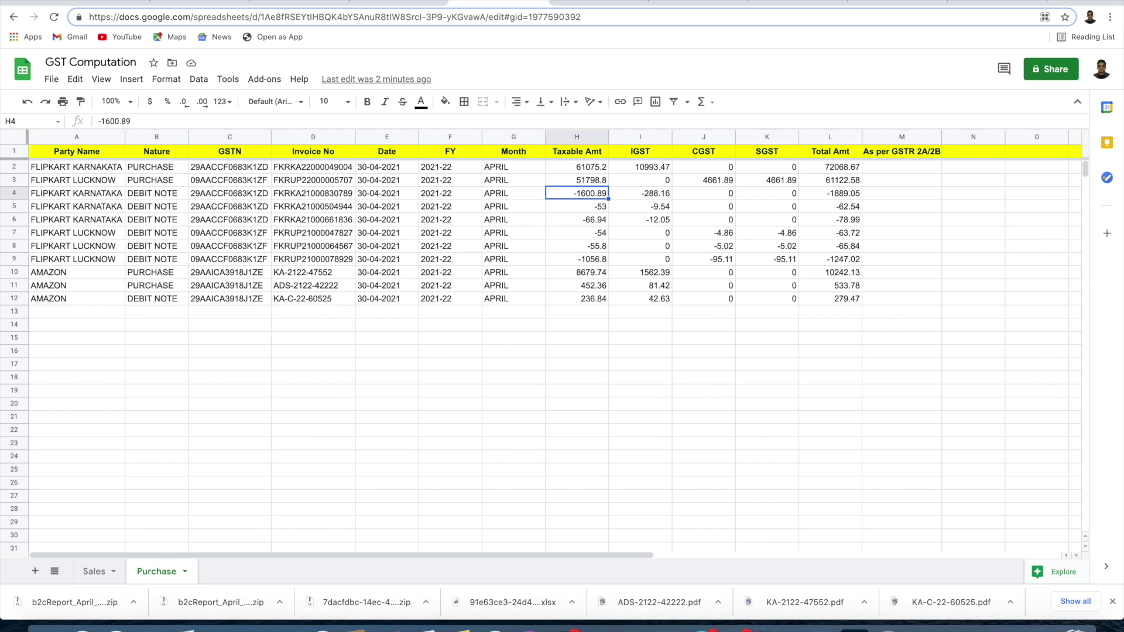
key("Right")
key("Right")
key("Right")
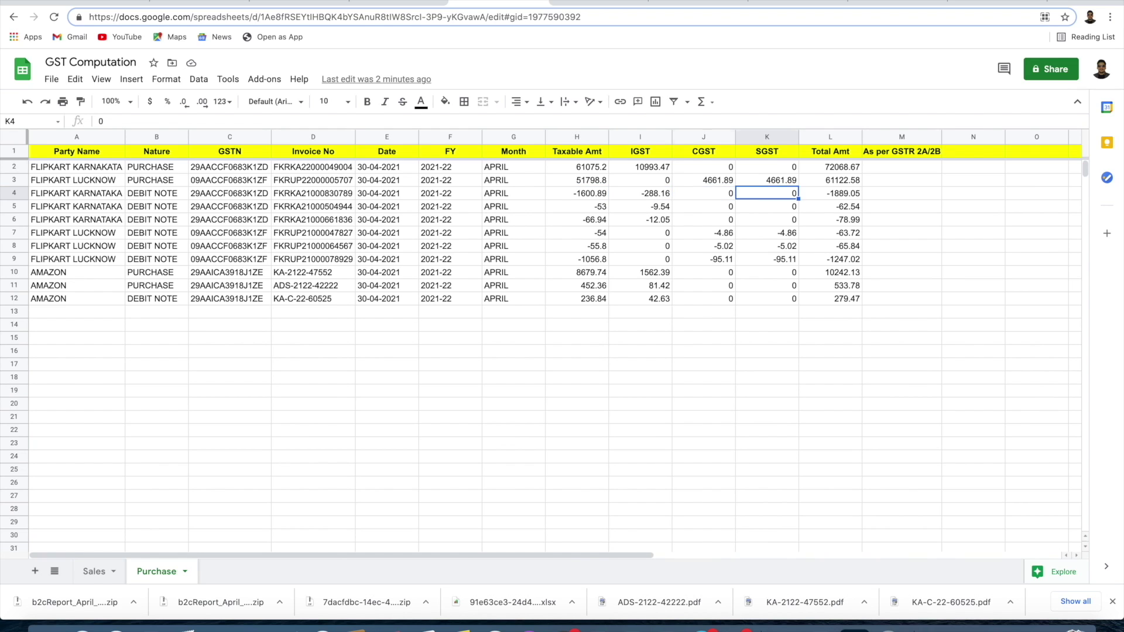
key("Down")
key("Down")
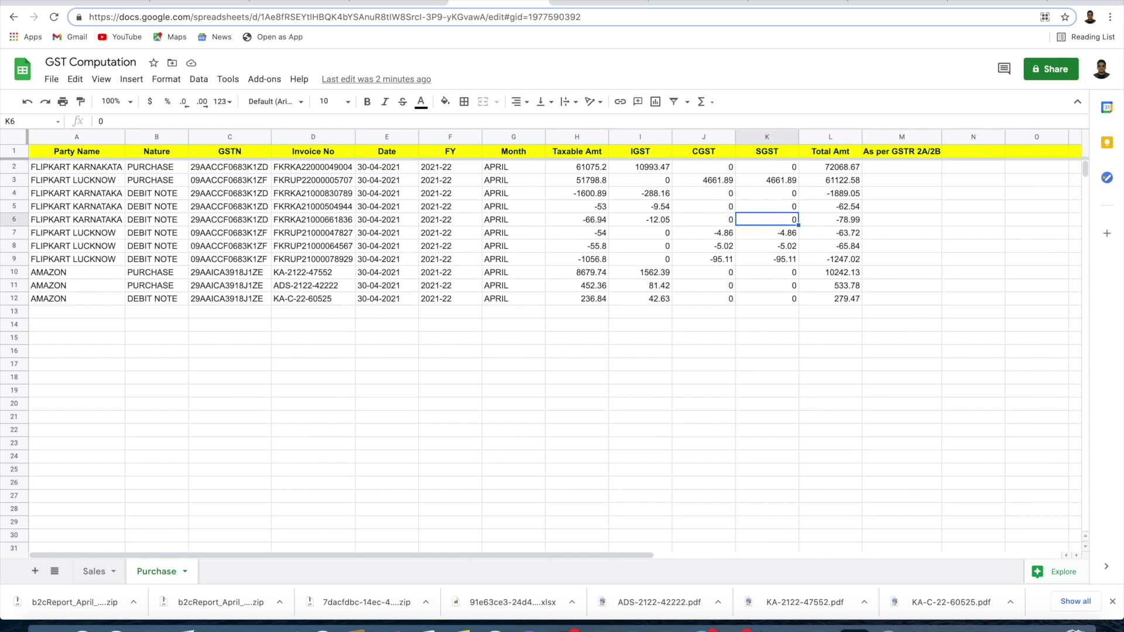
- Check the signs of the amounts in the remaining Flipkart debit notes and go through the Amazon entries to row 12
key("Left")
key("Left")
key("Left")
key("Down")
key("Down")
key("Left")
key("Left")
key("Left")
key("Left")
key("Left")
key("Left")
key("Left")
key("Down")
key("Down")
key("Down")
key("Down")
- Make the Amazon debit note in row 12 negative by setting its Taxable Amt to -236.84 and its IGST to -42.63
key("Right")
key("Right")
key("Right")
key("Right")
key("Right")
key("Right")
key("Right")
double_click(602, 298)
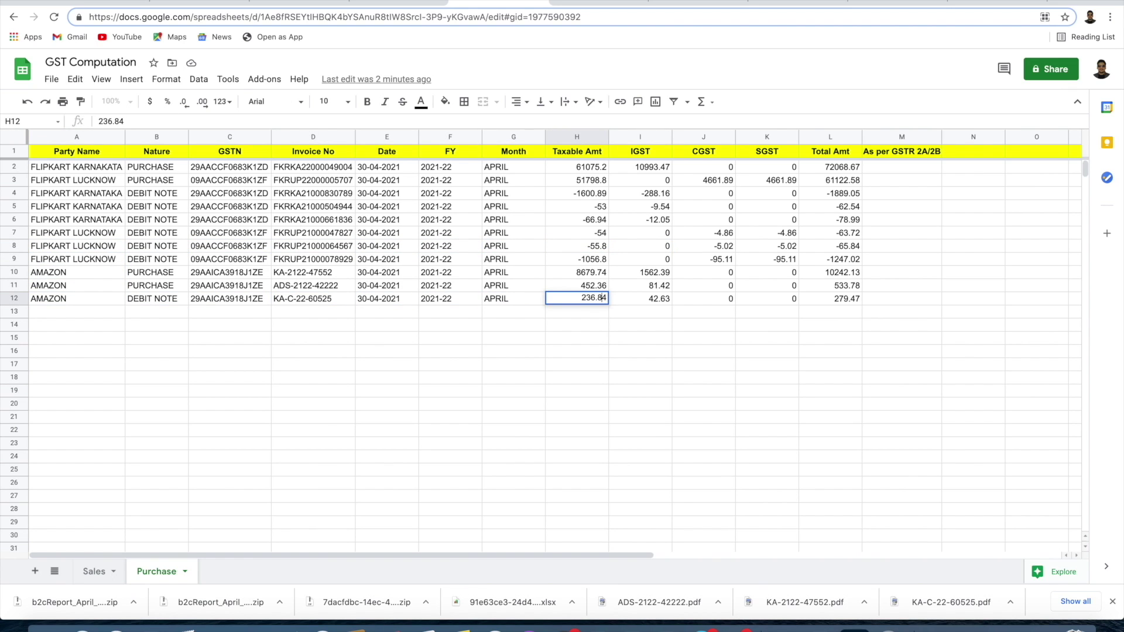
type("-")
key("Tab")
key("Return")
type("-")
key("Return")
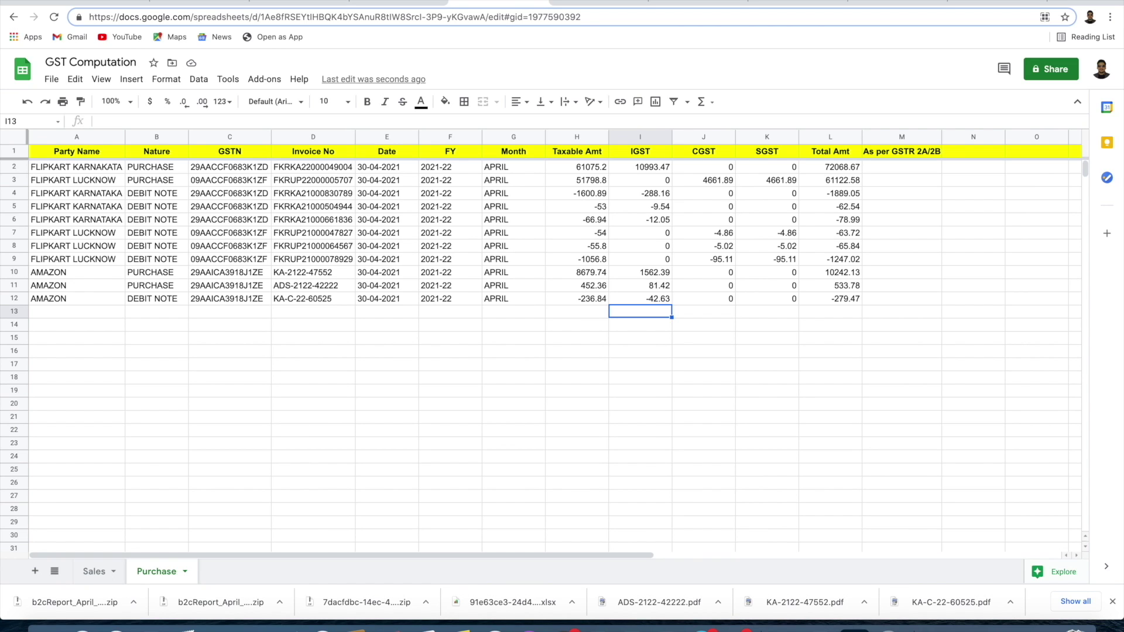
- Start a sample entry in row 13 with ABC as the party name and PURCHASE as the nature
key("Left")
key("Left")
key("Left")
key("Left")
key("Left")
key("Left")
key("Left")
key("Left")
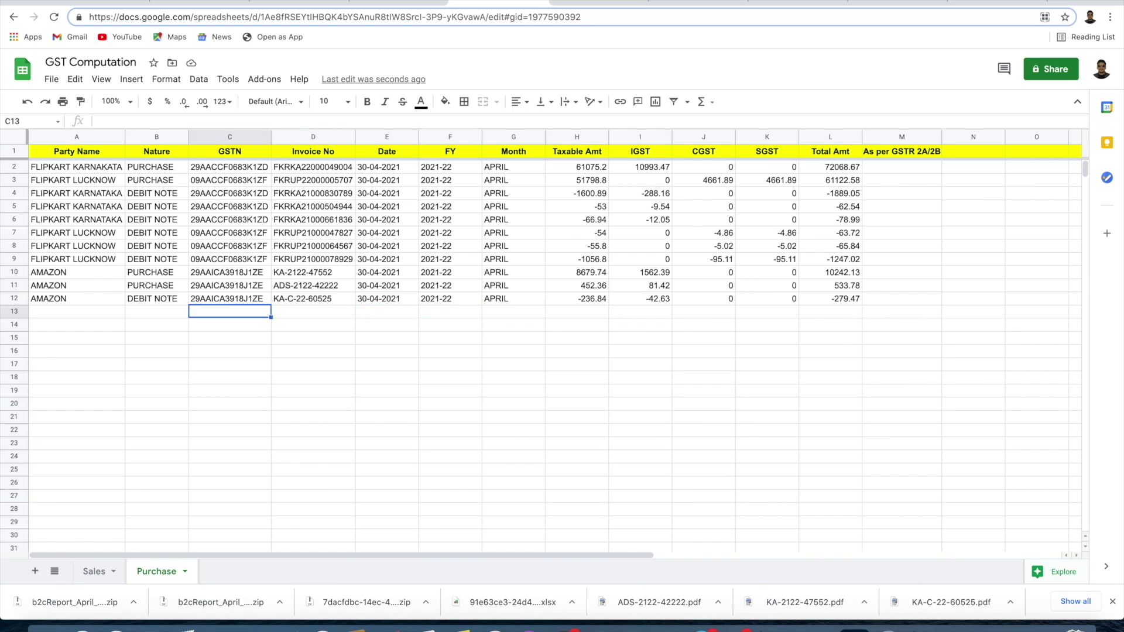
type("ABC")
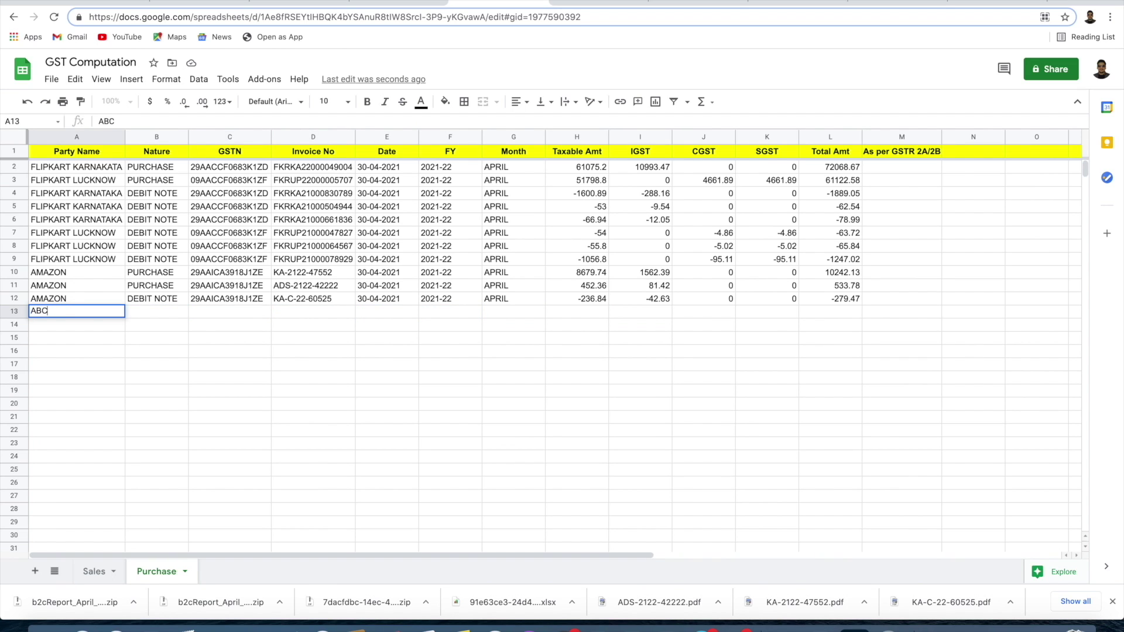
key("Return")
key("Right")
key("Up")
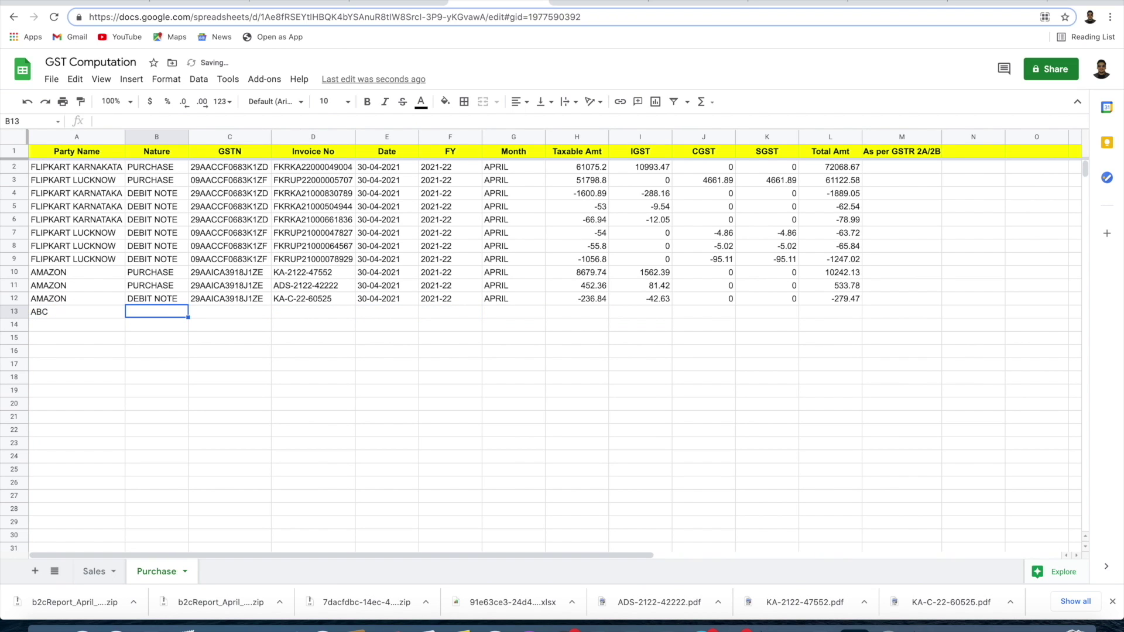
type("PURCHASE")
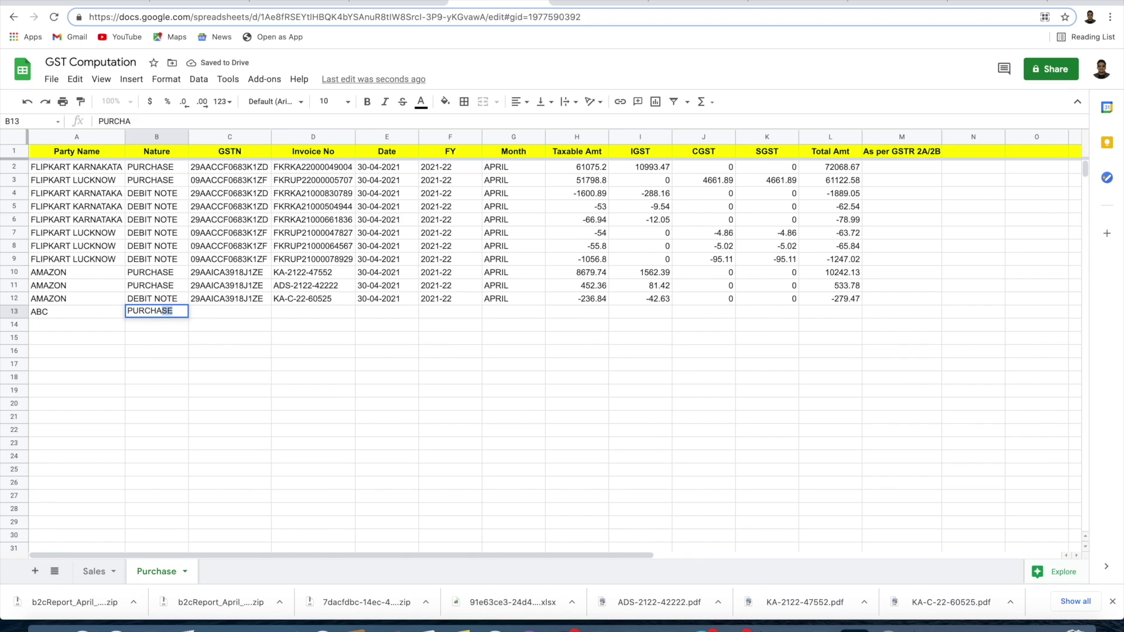
key("Return")
- Go through the remaining fields of the ABC row, from GSTN across to SGST
key("Right")
key("Up")
key("Right")
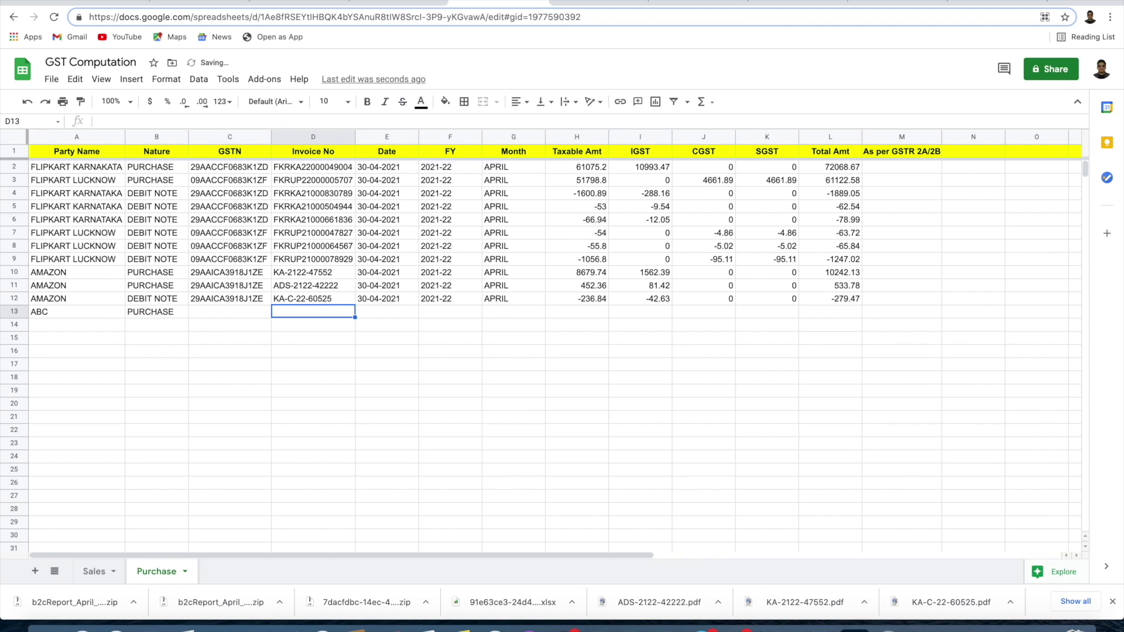
key("Right")
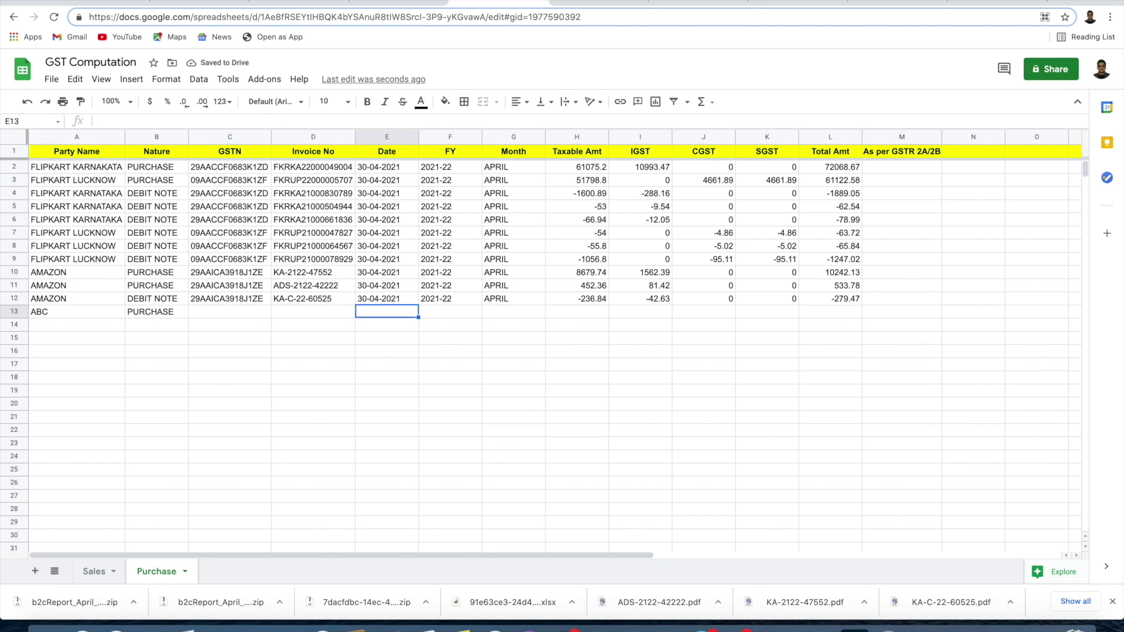
key("Right")
key("Right")
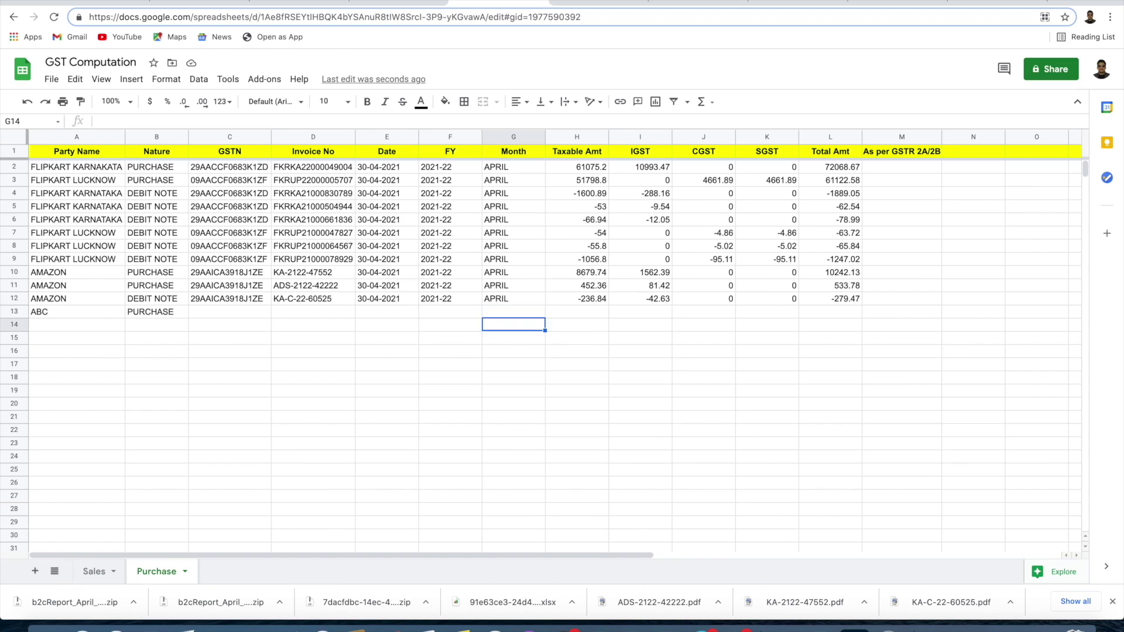
key("Right")
key("Right")
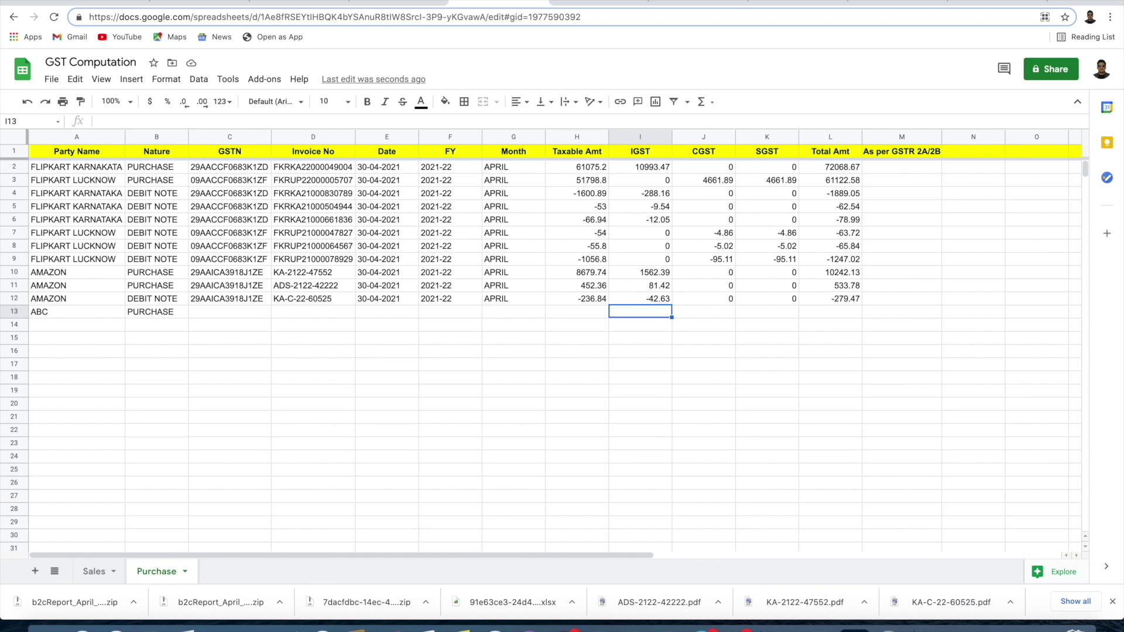
key("Right")
key("Left")
key("Right")
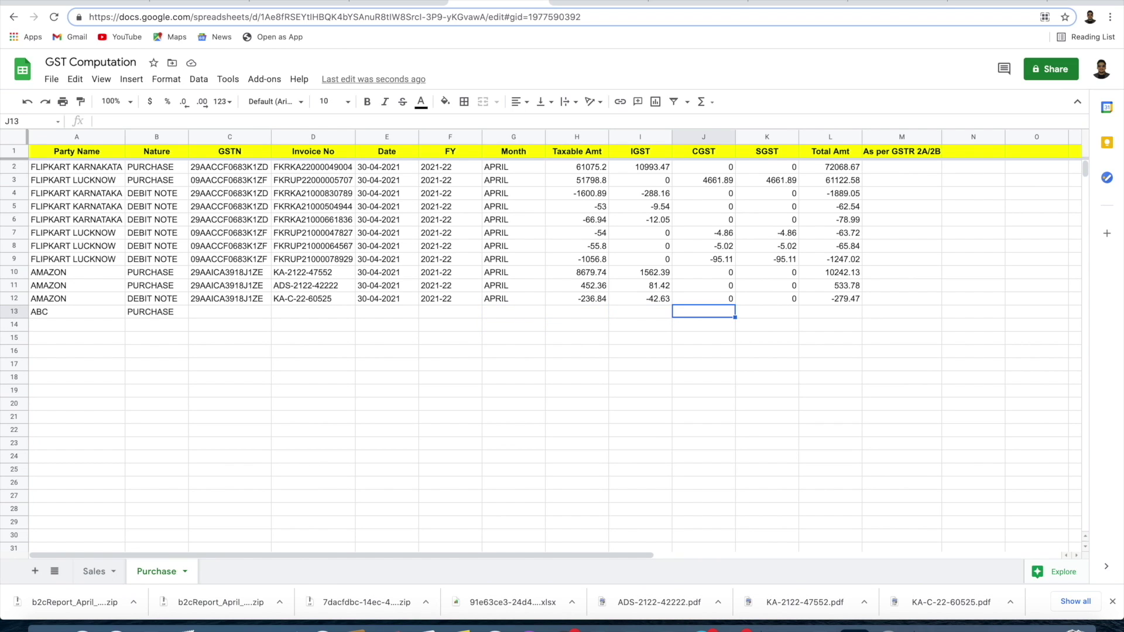
key("Right")
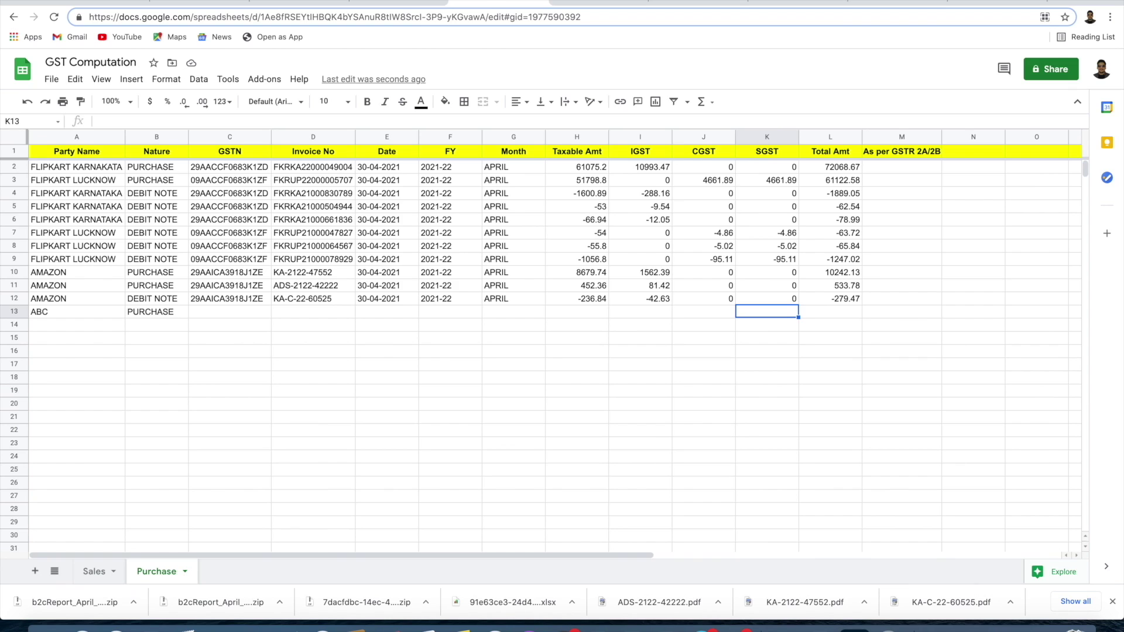
- Delete the sample ABC entry from row 13 of the Purchase sheet
key("Left")
key("Left")
key("Left")
key("Left")
key("Left")
key("Left")
key("Left")
key("Left")
key("Left")
key("Left")
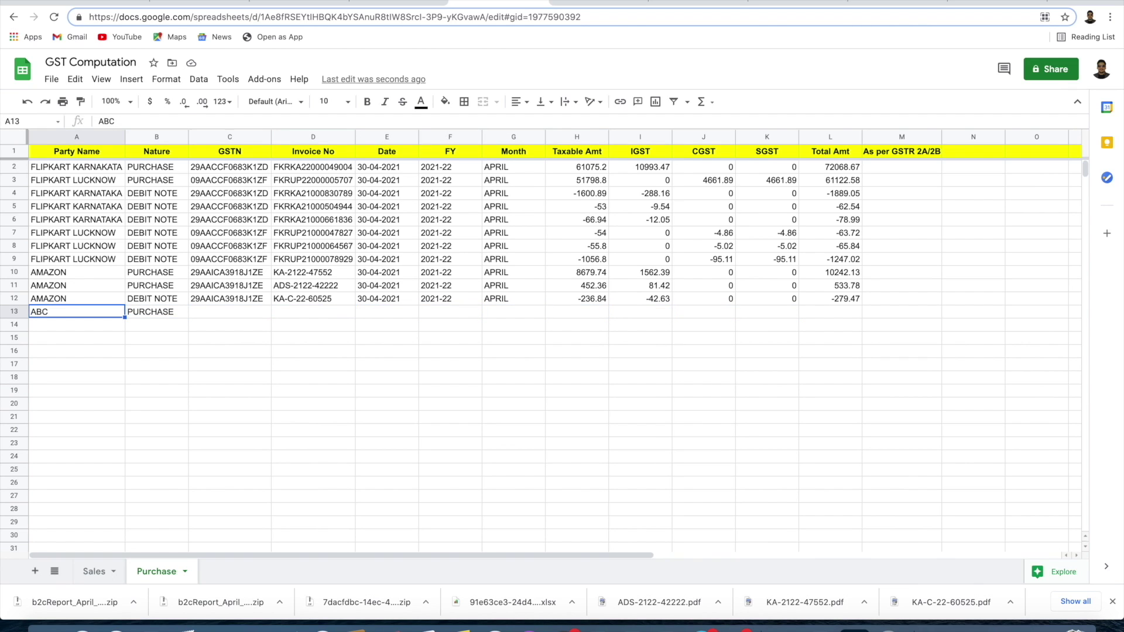
key("shift+Right")
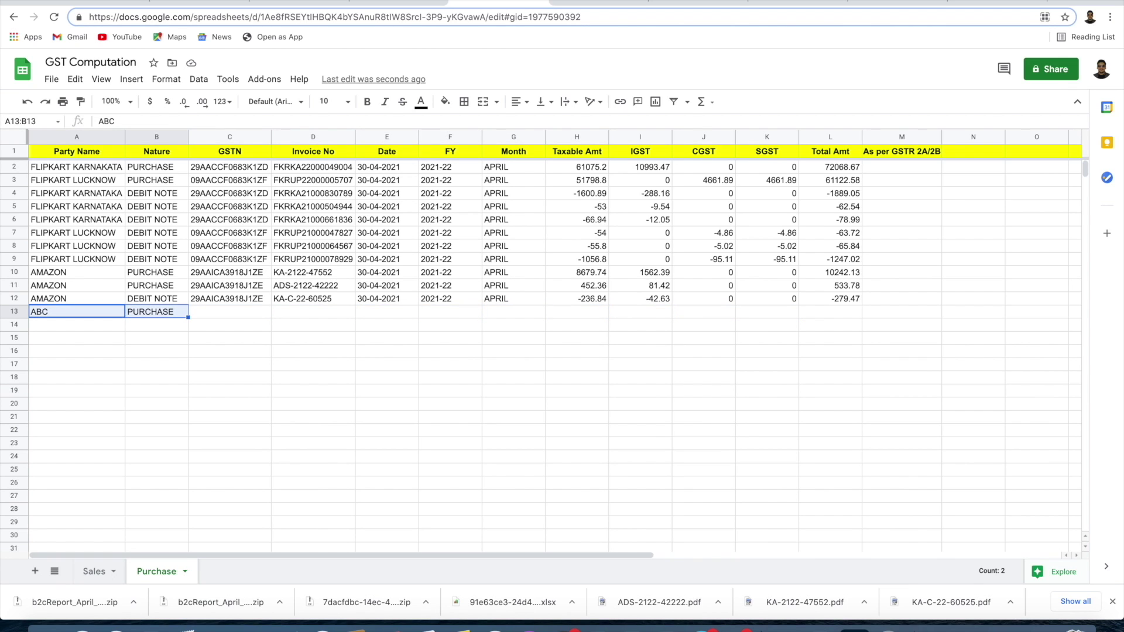
key("Delete")
left_click(576, 378)
- Go to the first empty Marketplace cell, A1979, below the Amazon entries in the Sales sheet
left_click(94, 571)
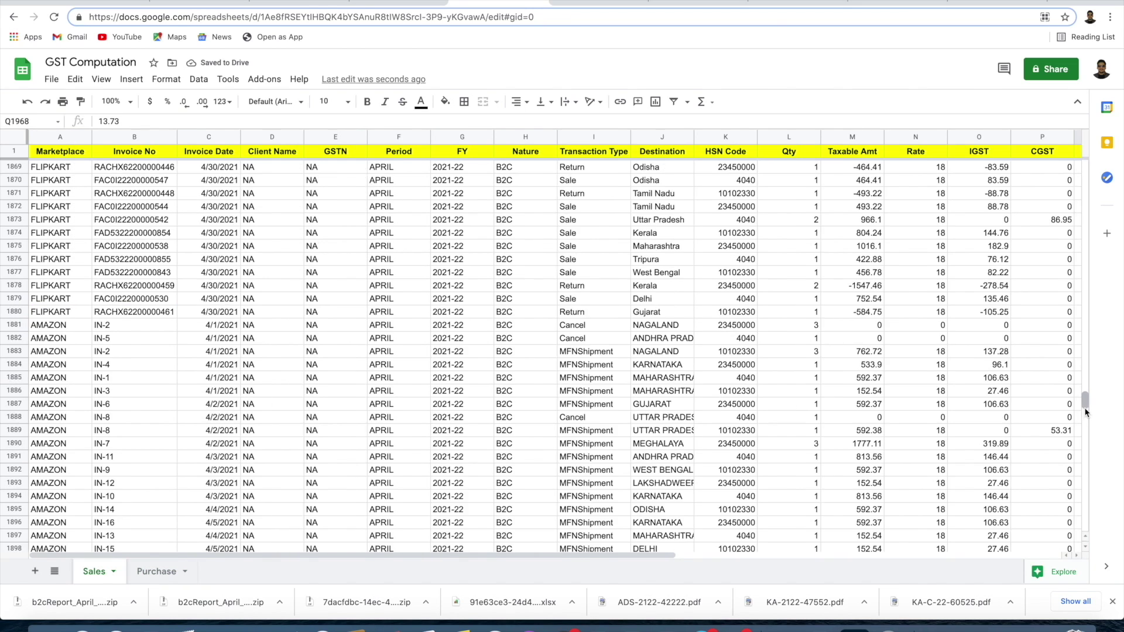
scroll(556, 340, "down", 20)
left_click_drag(1085, 523, 1117, 405)
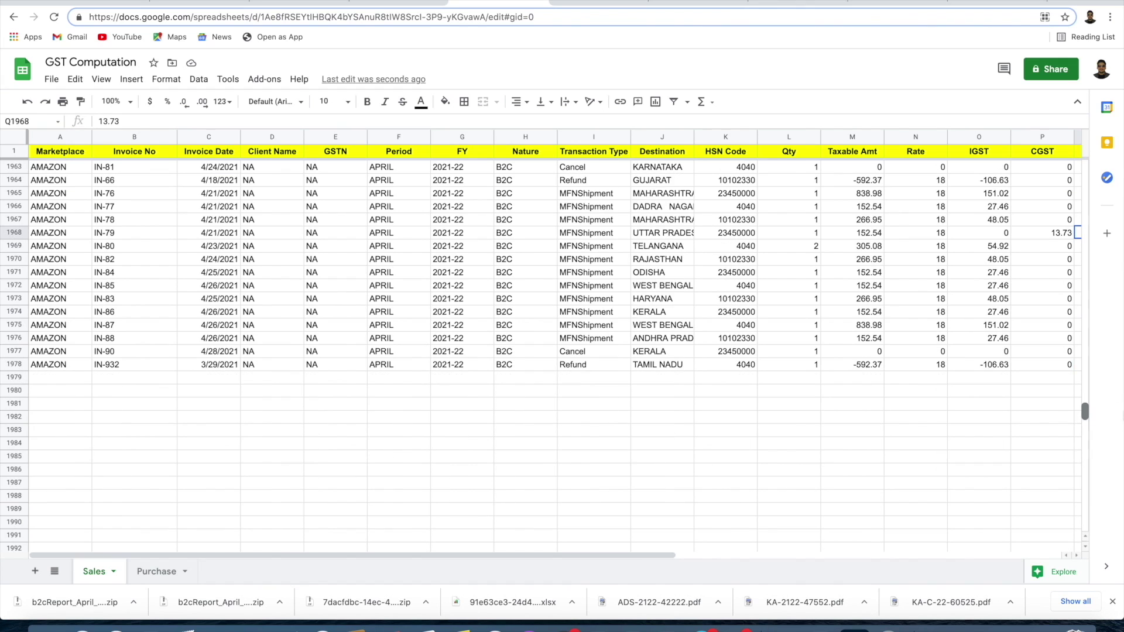
left_click(59, 378)
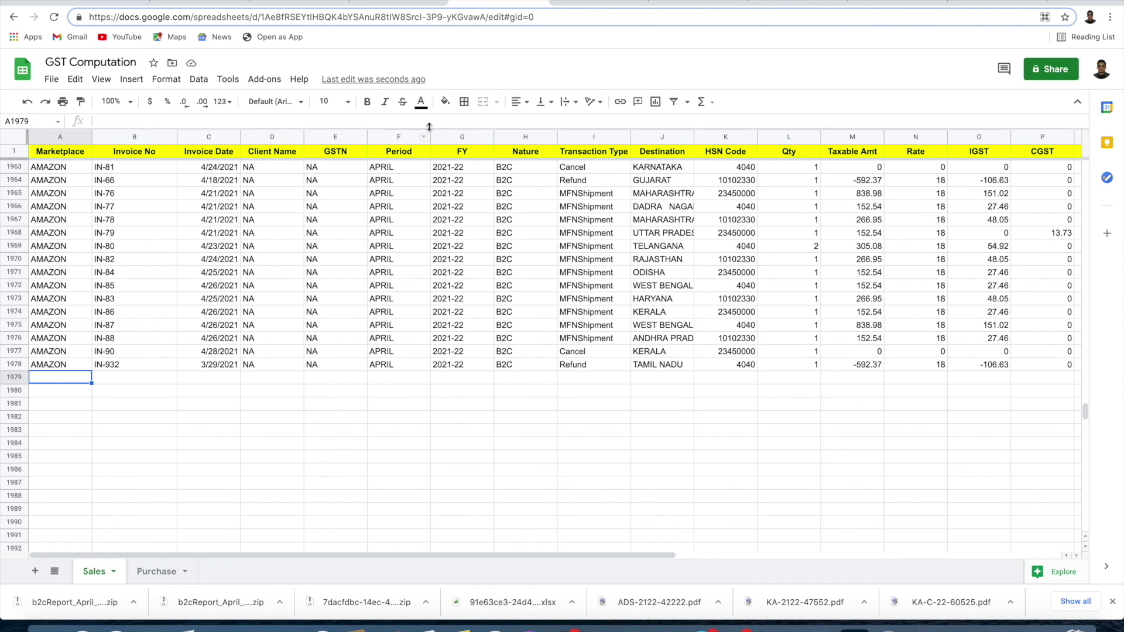
- Open the Cash Back Report in the Flipkart sales workbook and compare its columns with those of the Sales sheet
left_click(387, 2)
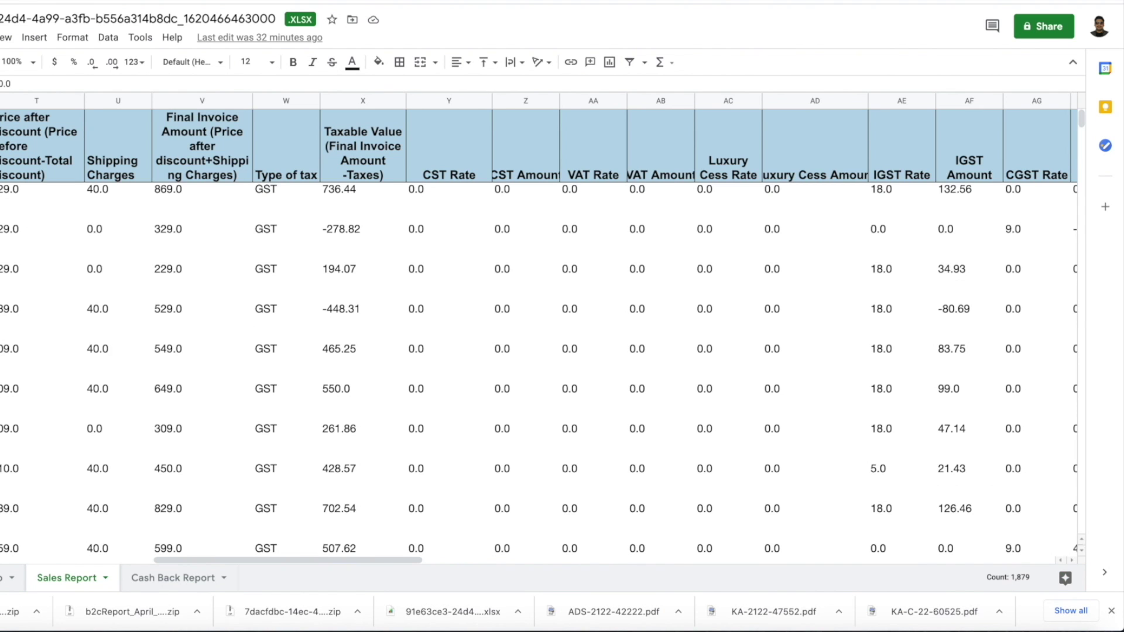
left_click(198, 583)
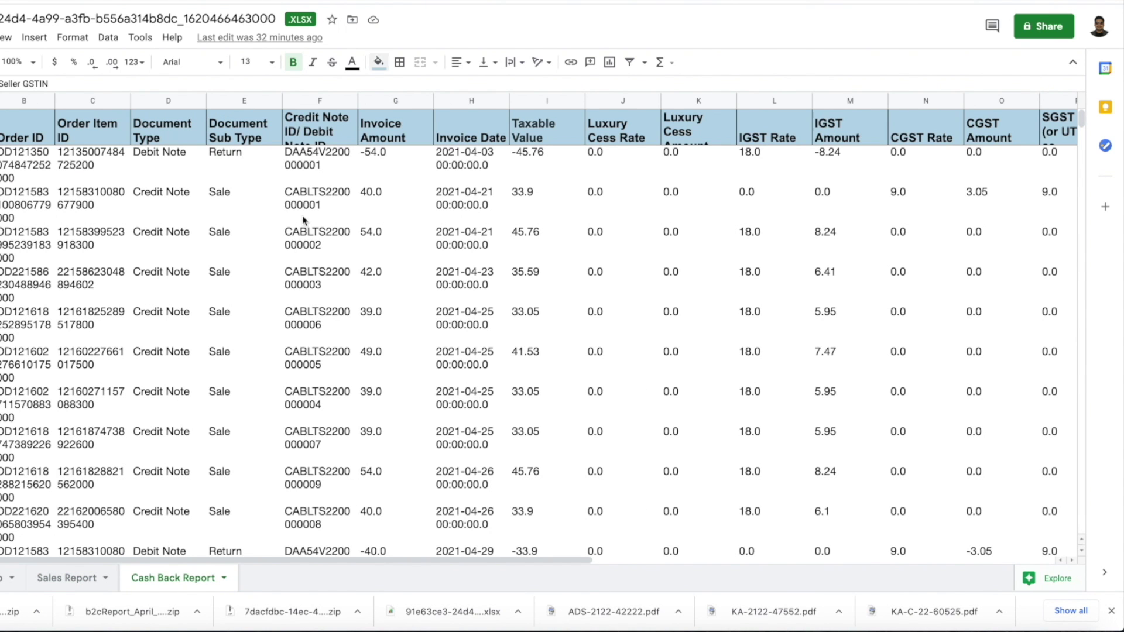
left_click(465, 1)
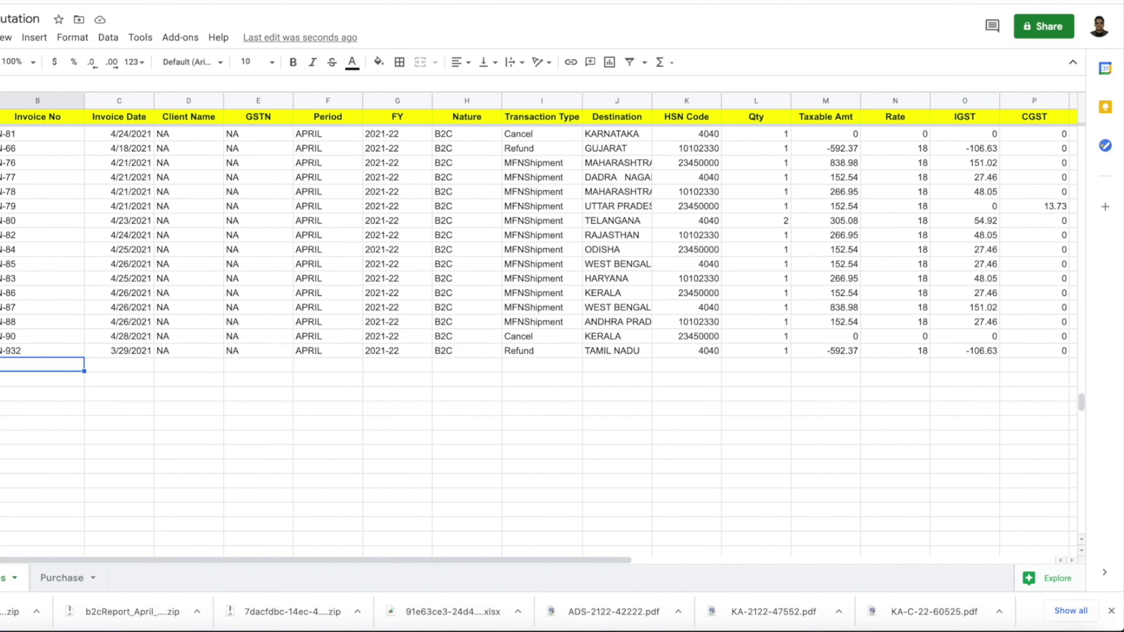
left_click(328, 2)
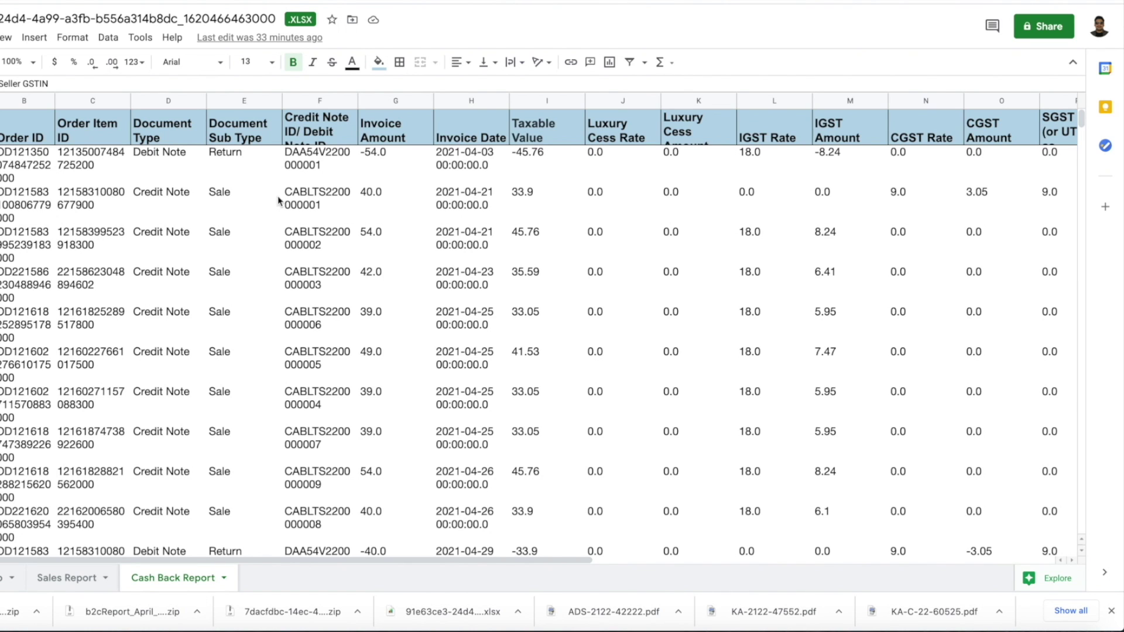
left_click(466, 1)
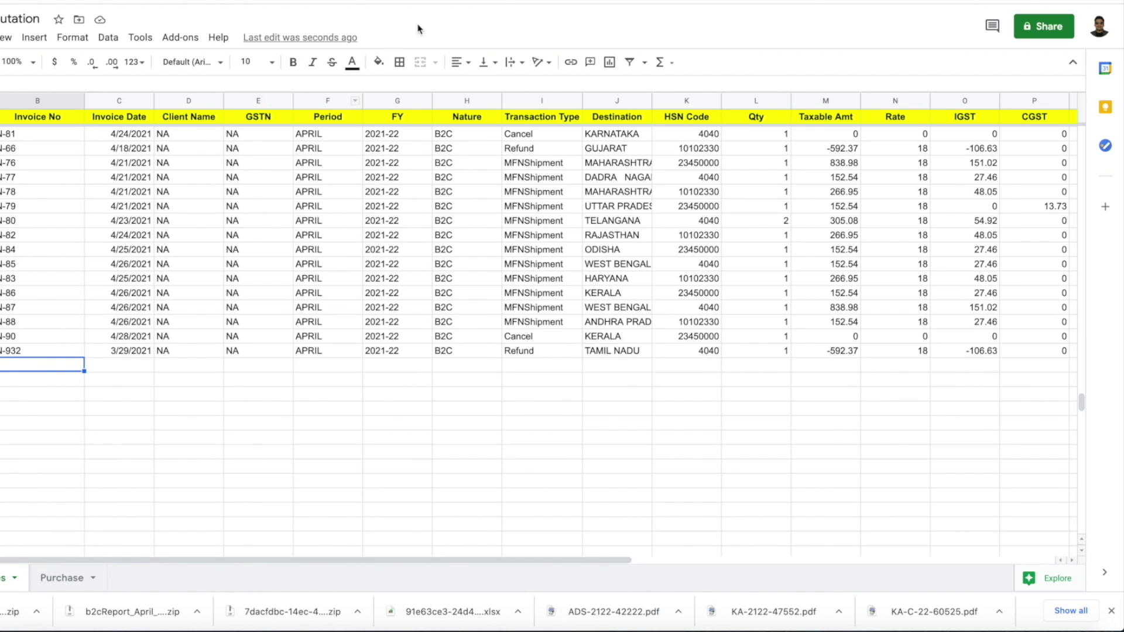
left_click(328, 2)
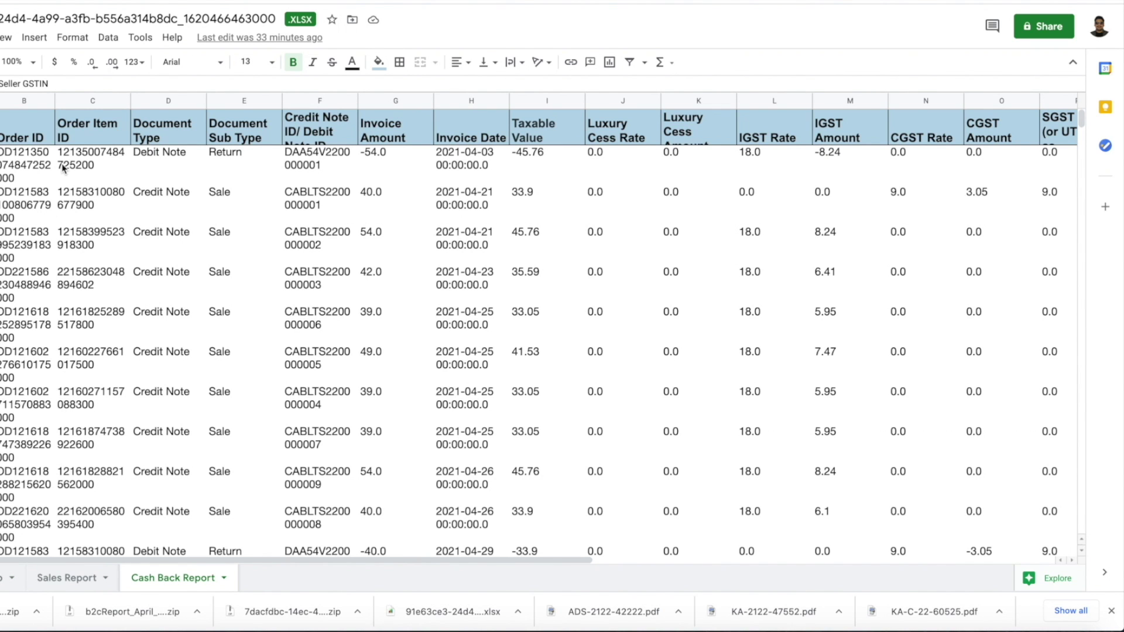
- Copy all credit and debit note IDs from the Cash Back Report as values into the Sales sheet's Invoice No column from row 1979
left_click(322, 103)
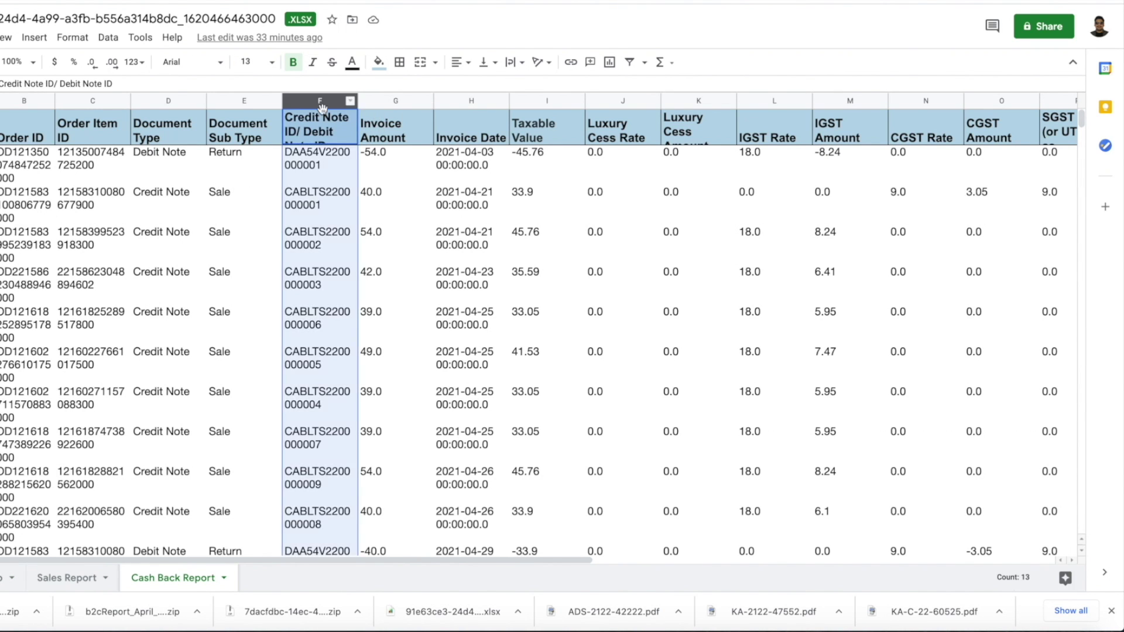
left_click(320, 159)
key("ctrl+shift+Down")
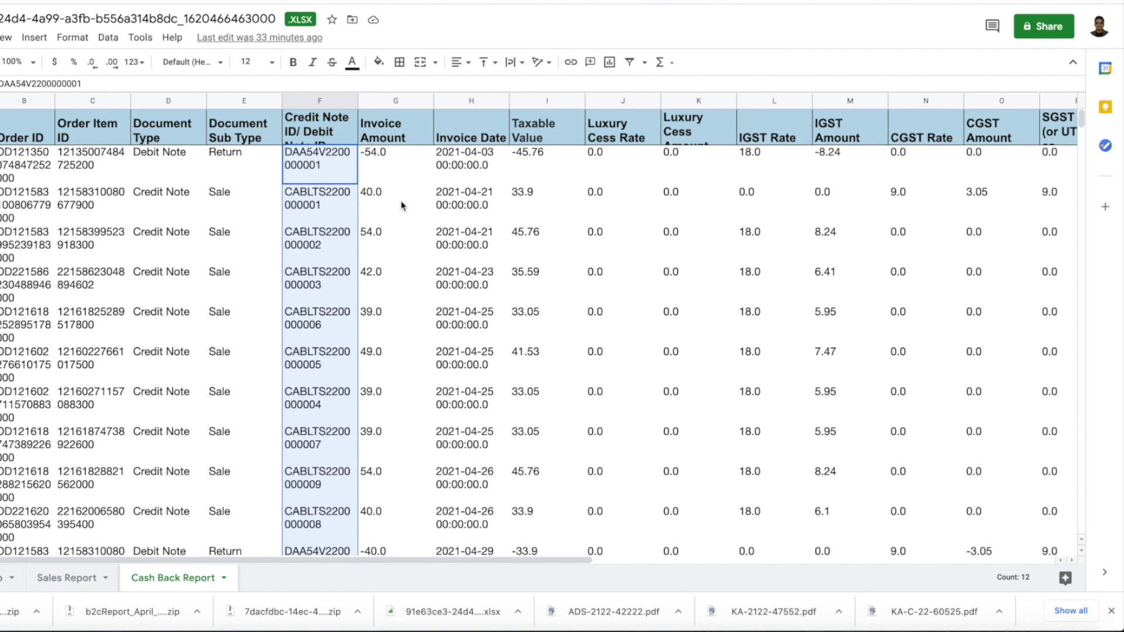
left_click(404, 33)
right_click(41, 370)
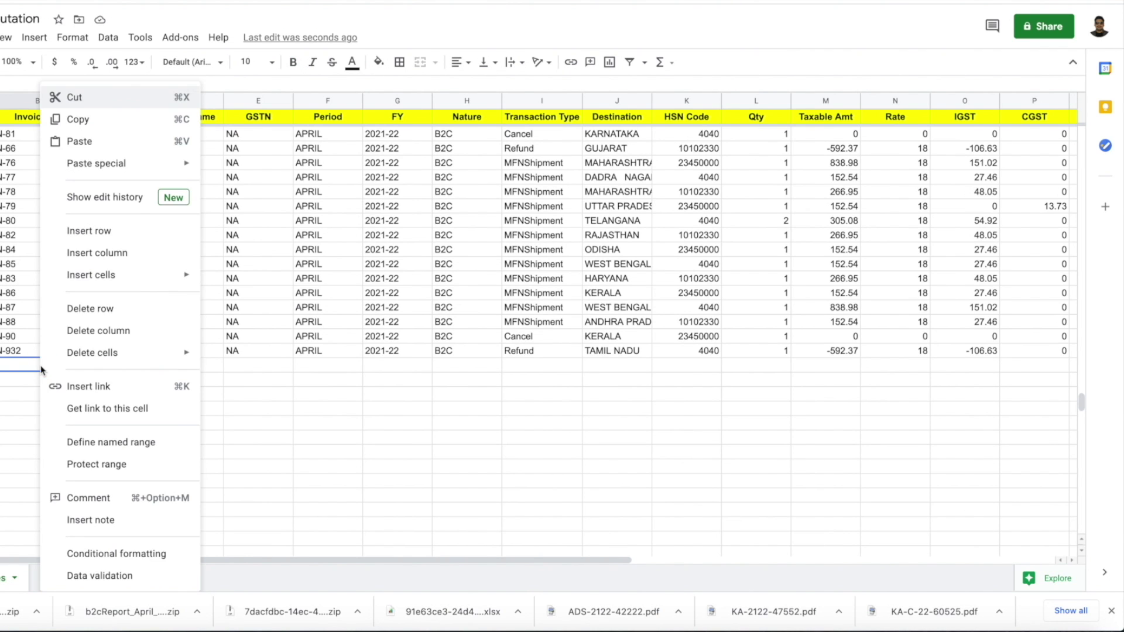
mouse_move(146, 168)
left_click(286, 170)
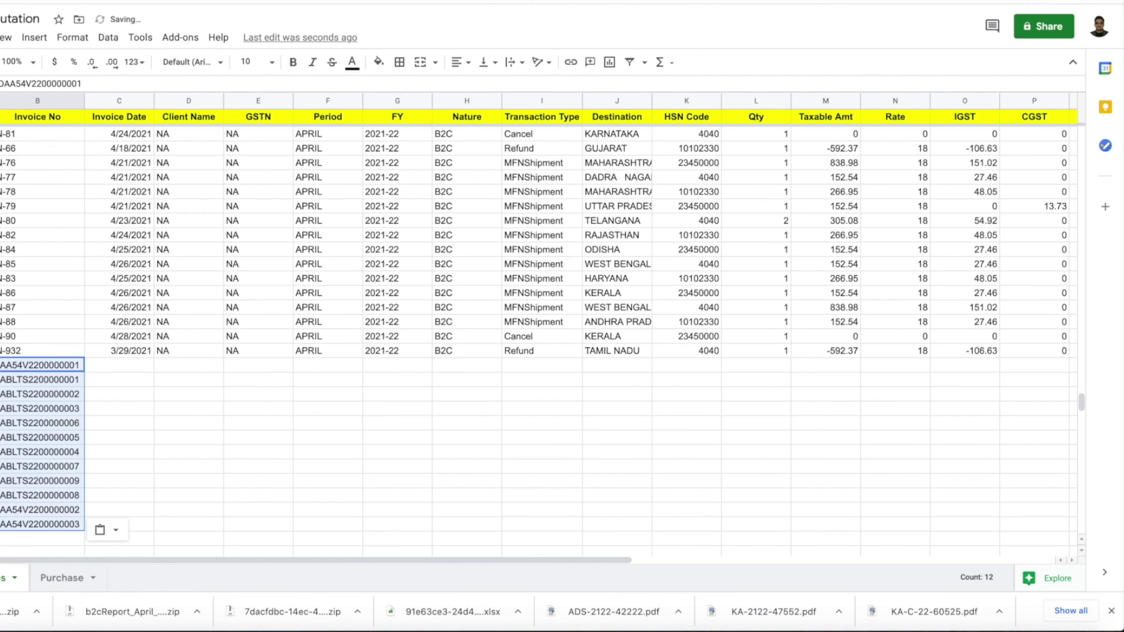
- Format the Invoice Date column of the Cash Back Report as a date without the time
key("ctrl+Tab")
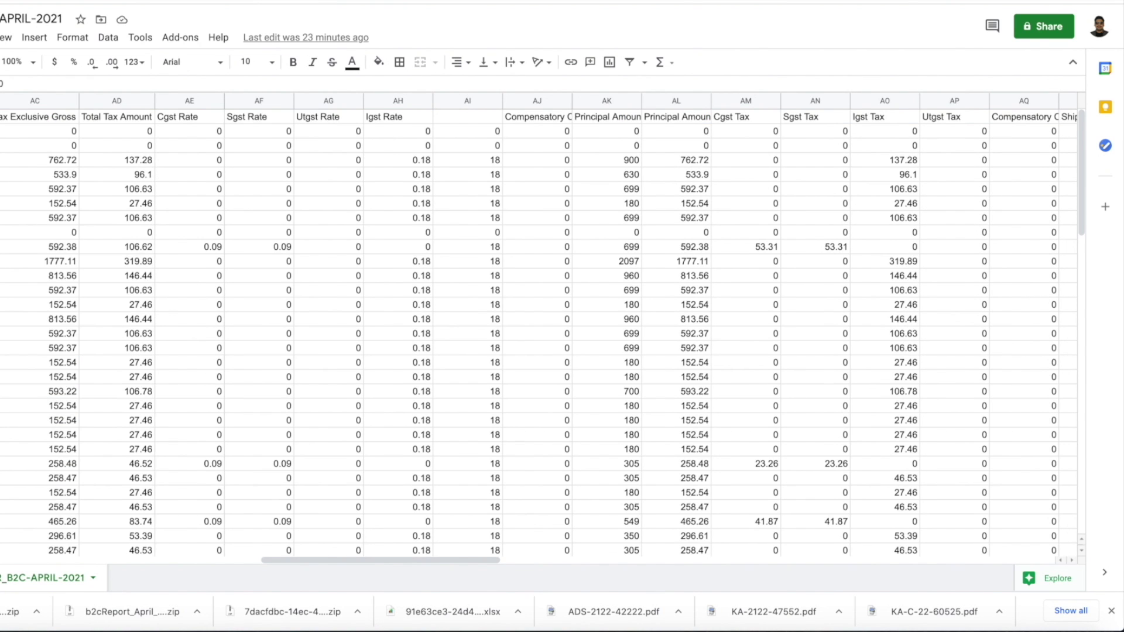
key("ctrl+shift+Tab")
key("ctrl+Tab")
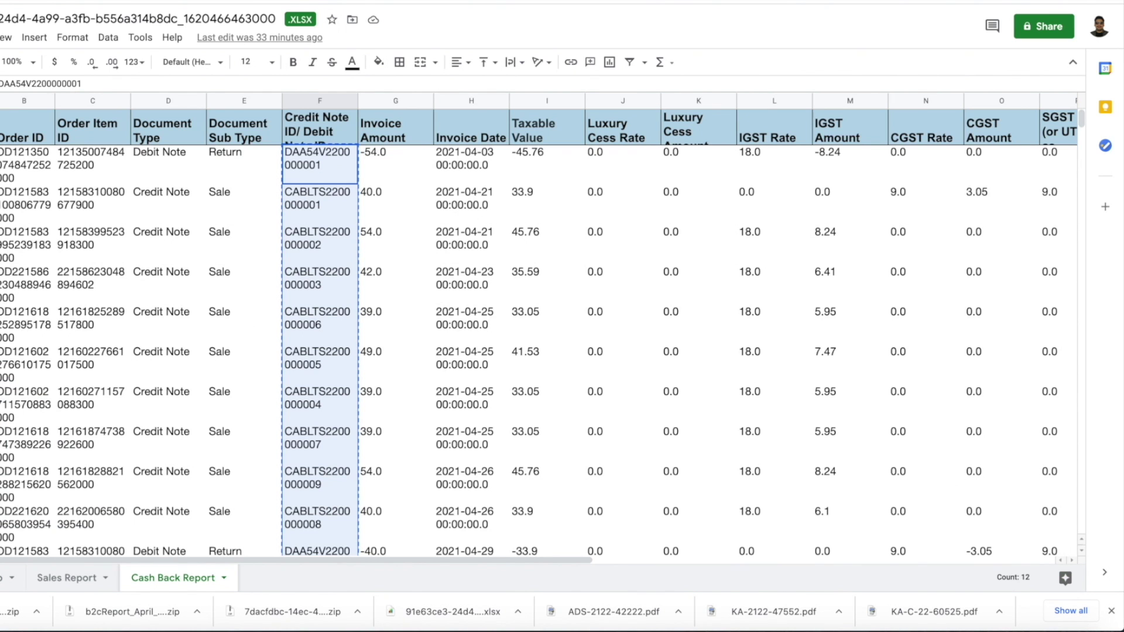
left_click(459, 101)
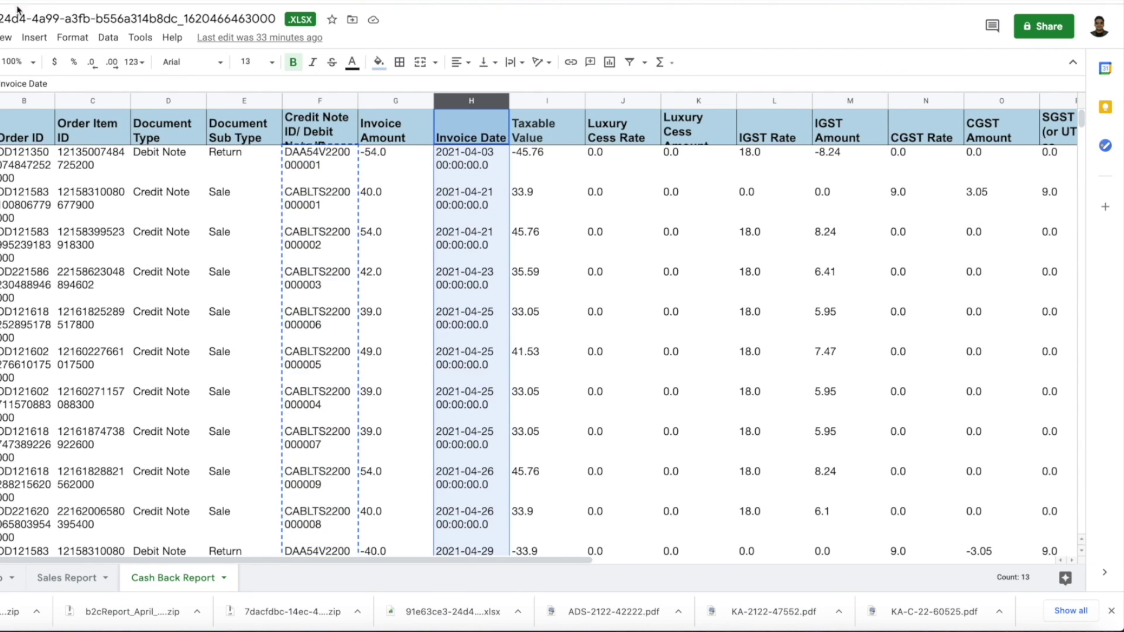
left_click(108, 36)
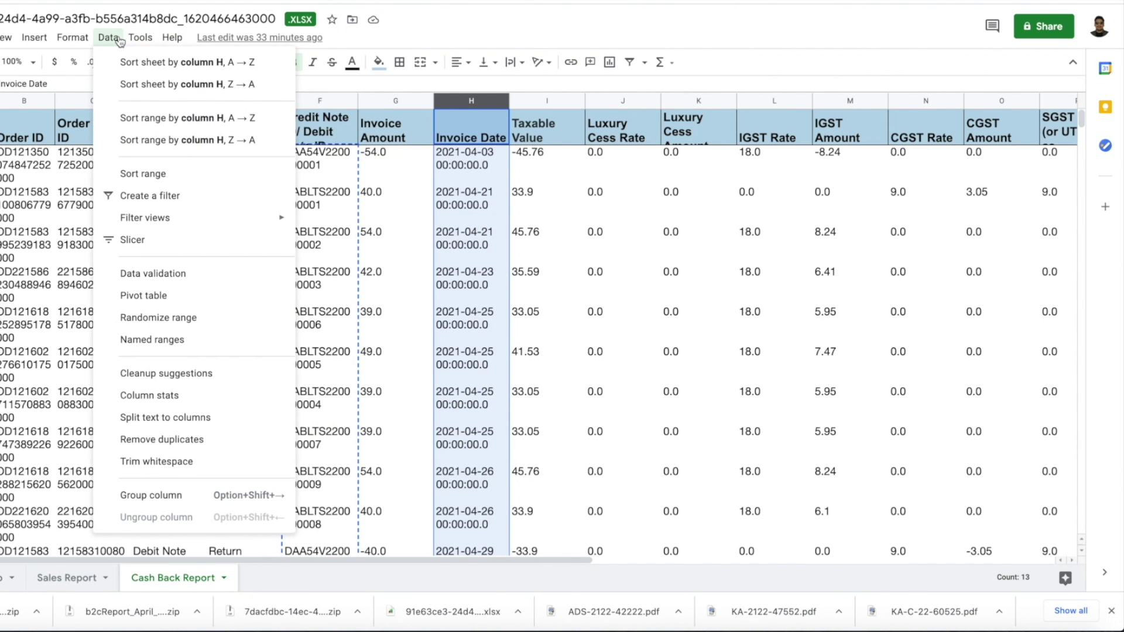
mouse_move(72, 37)
mouse_move(103, 96)
left_click(345, 332)
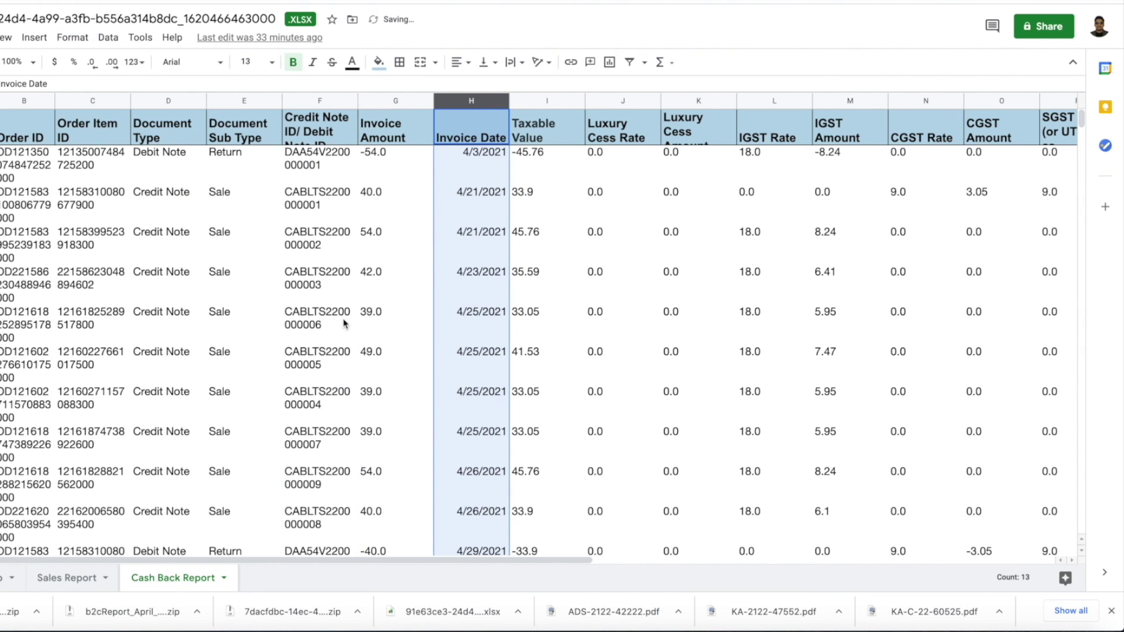
- Copy the Cash Back Report's invoice dates as values into the Sales sheet's Invoice Date column beside the new note numbers
key("ctrl+c")
left_click(490, 170)
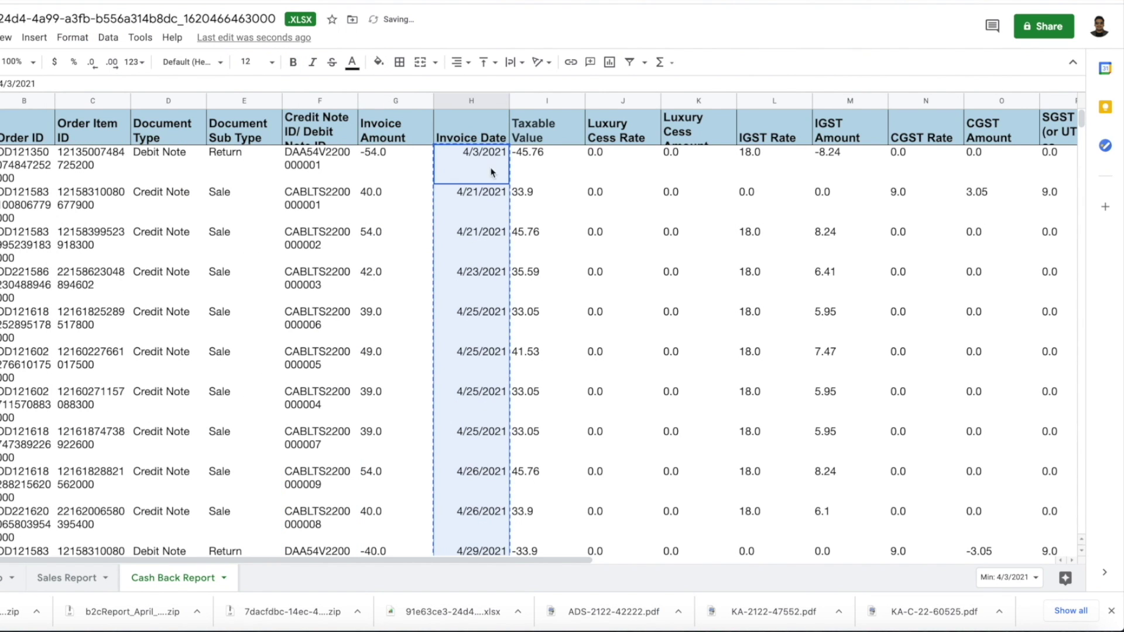
key("ctrl+Tab")
left_click(108, 368)
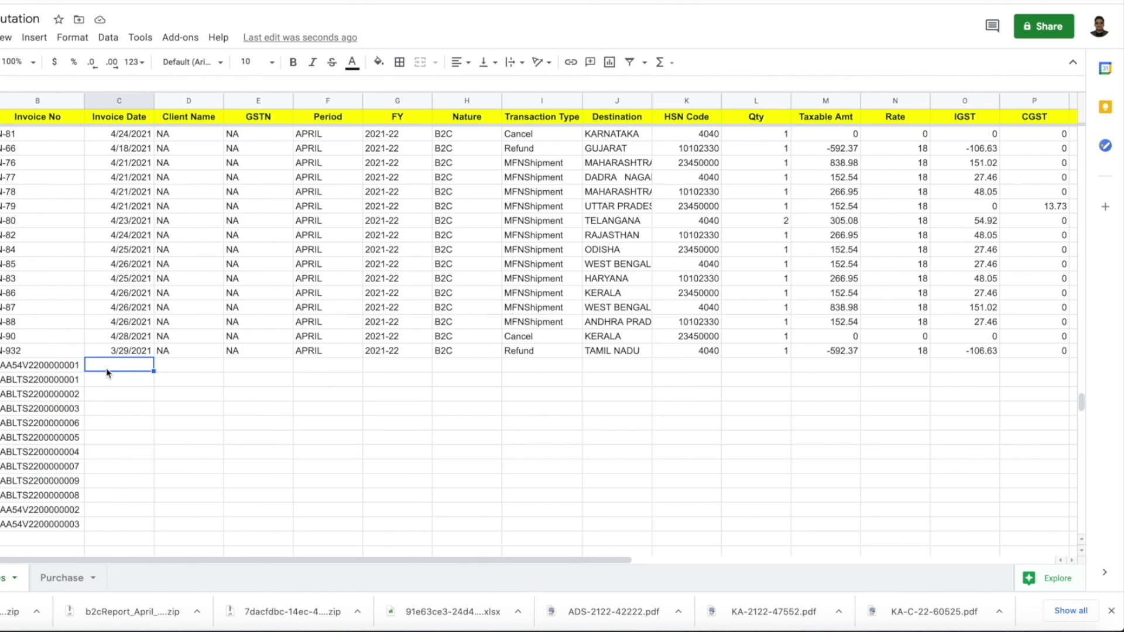
right_click(109, 369)
mouse_move(164, 161)
left_click(326, 169)
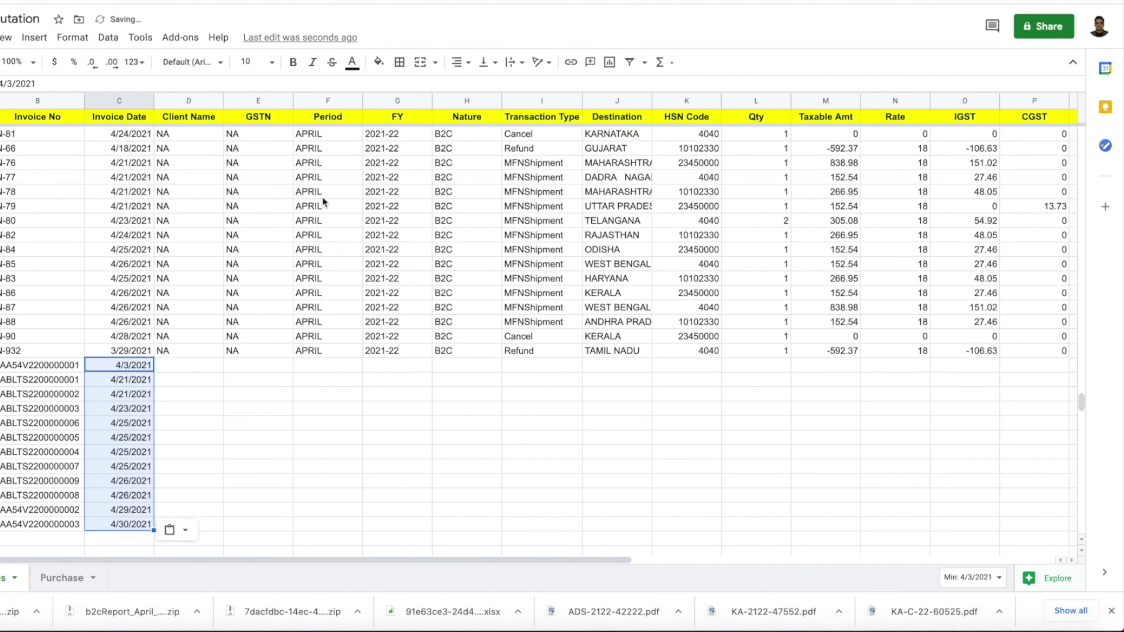
- Fill Client Name through Nature of the twelve new Sales rows with the NA, NA, APRIL, 2021-22 and B2C values from above
left_click_drag(193, 351, 477, 346)
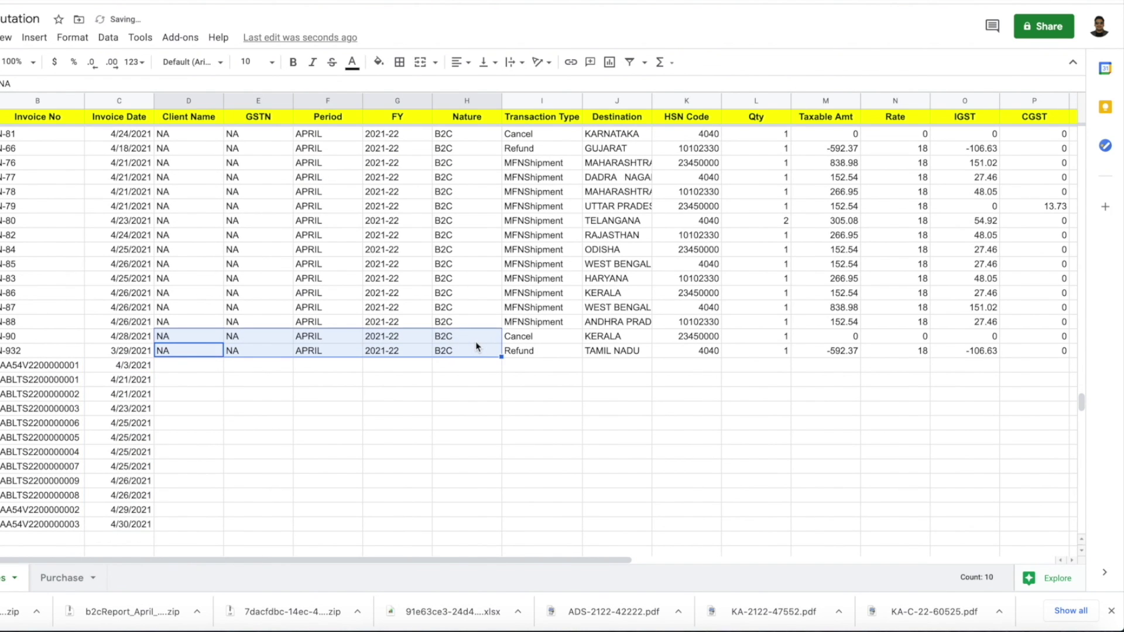
key("ctrl+c")
key("Down")
key("shift+Right")
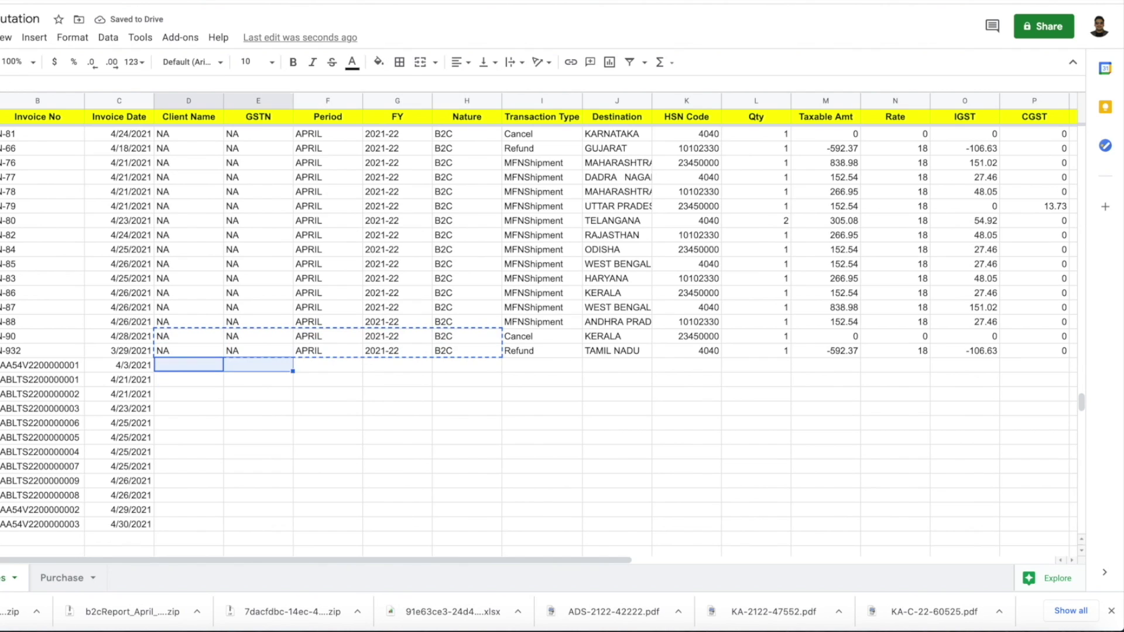
key("shift+Right")
key("shift+Right")
key("shift+Right")
key("shift+Down")
key("shift+Down")
key("shift+Down")
key("shift+Down")
key("shift+Down")
key("shift+Down")
key("shift+Down")
key("shift+Down")
key("shift+Down")
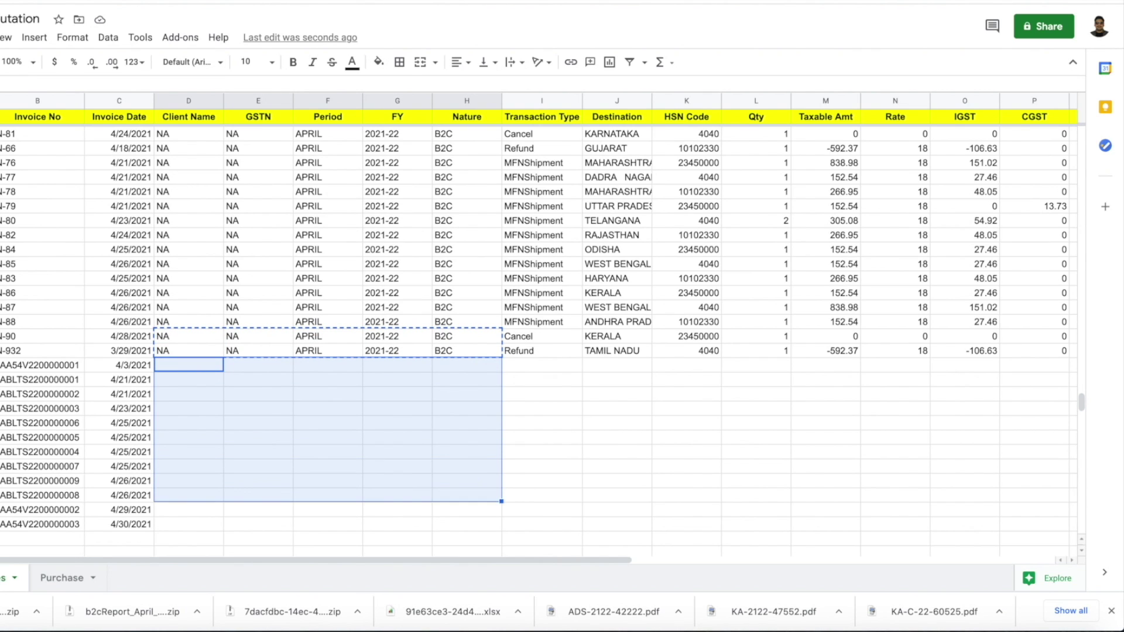
key("shift+Down")
key("shift+Down")
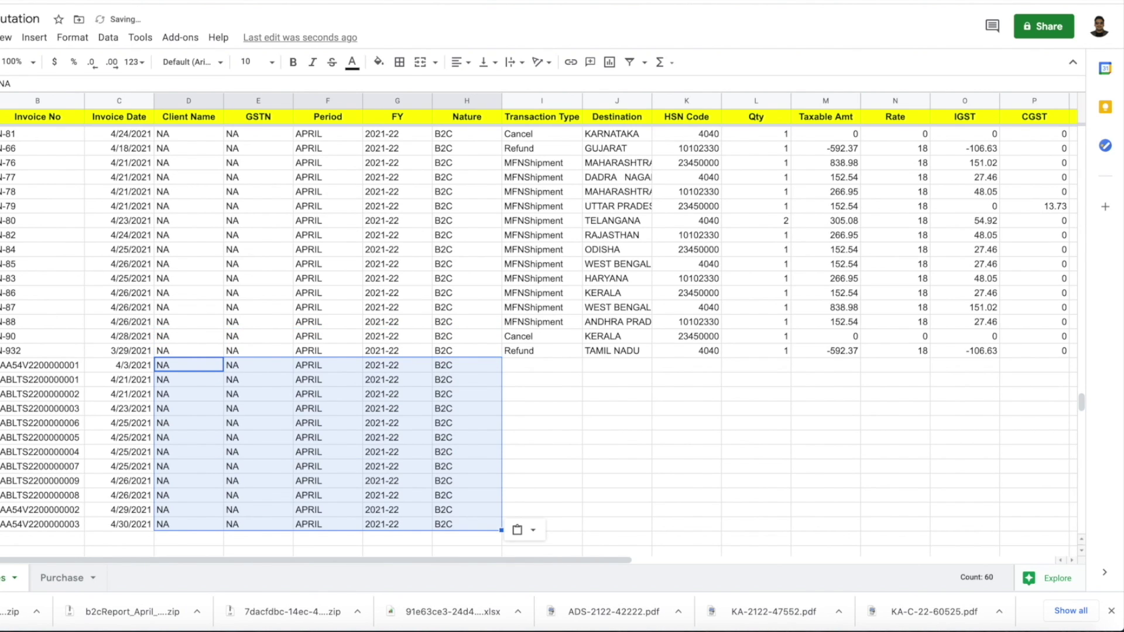
key("ctrl+v")
- Enter FLIPKART as the Marketplace for the cash back entries from row 1979 and go across to their Transaction Type
key("Home")
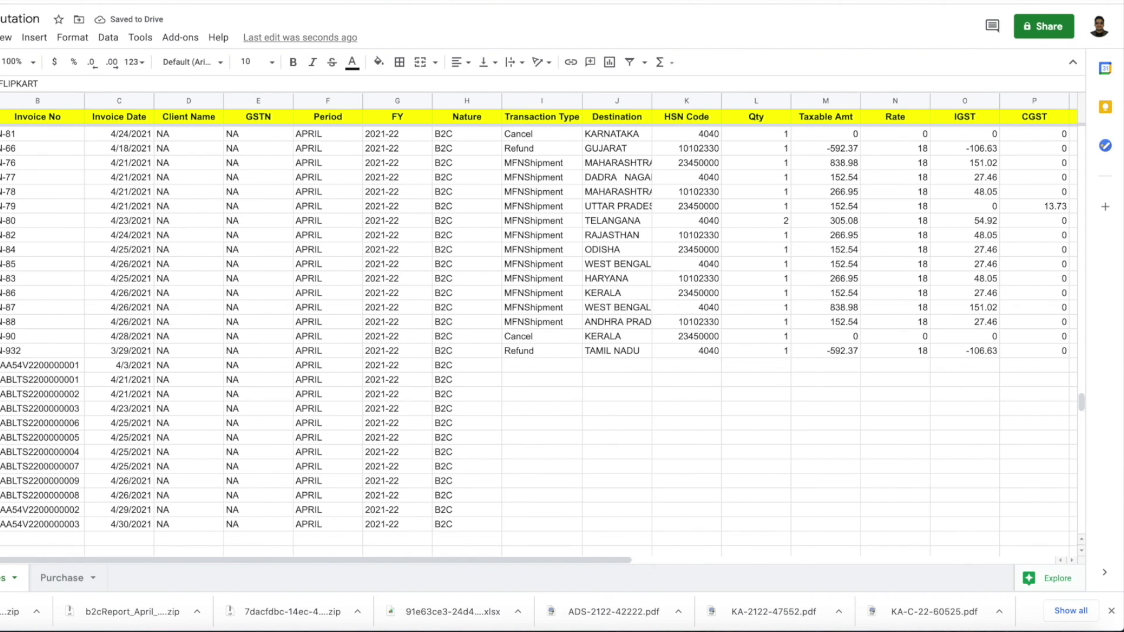
key("Right")
key("Right")
key("Right")
key("Right")
key("Right")
key("Right")
key("Right")
key("Right")
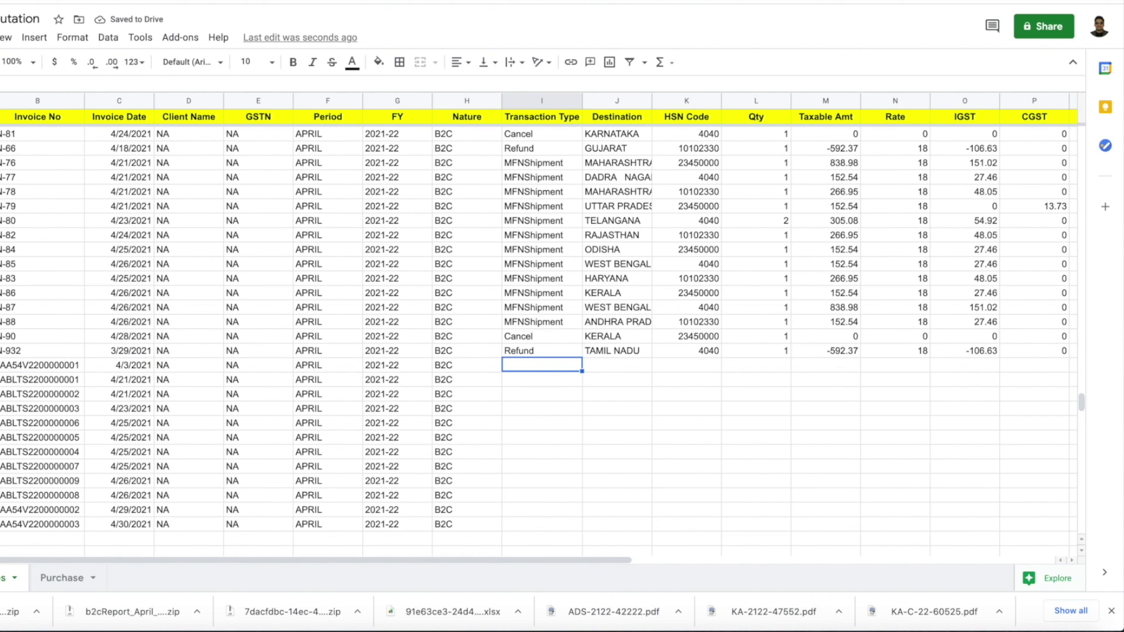
- Copy the Document Sub Type values from the Cash Back Report as values into the Transaction Type column of the new Sales rows
key("ctrl+Tab")
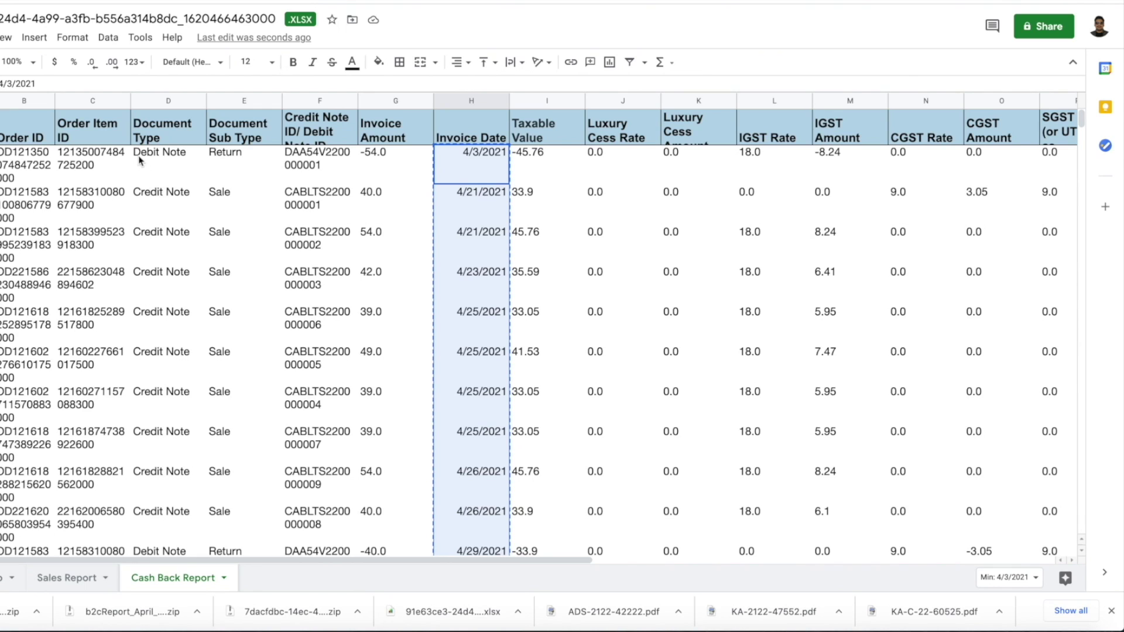
left_click(244, 100)
key("Return")
key("ctrl+c")
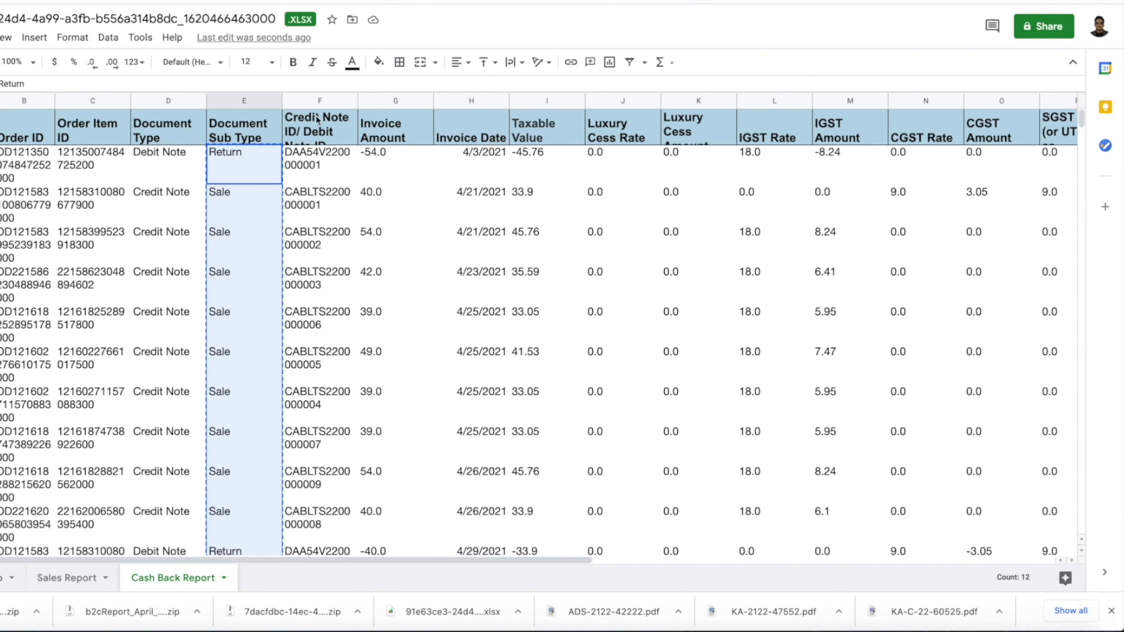
key("ctrl+Tab")
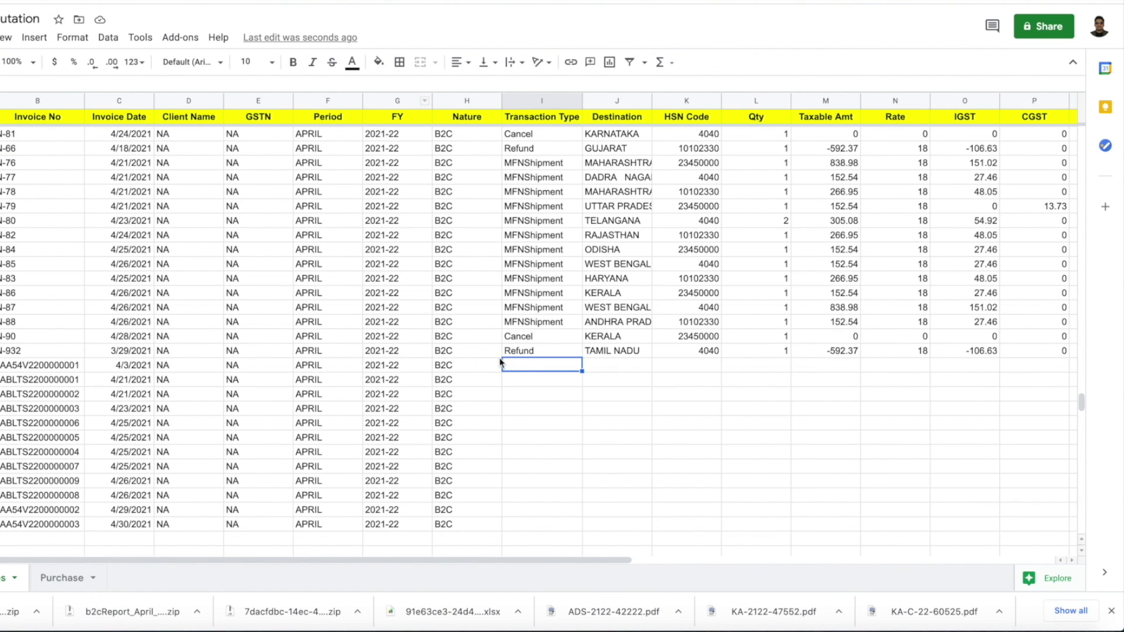
right_click(532, 369)
mouse_move(627, 166)
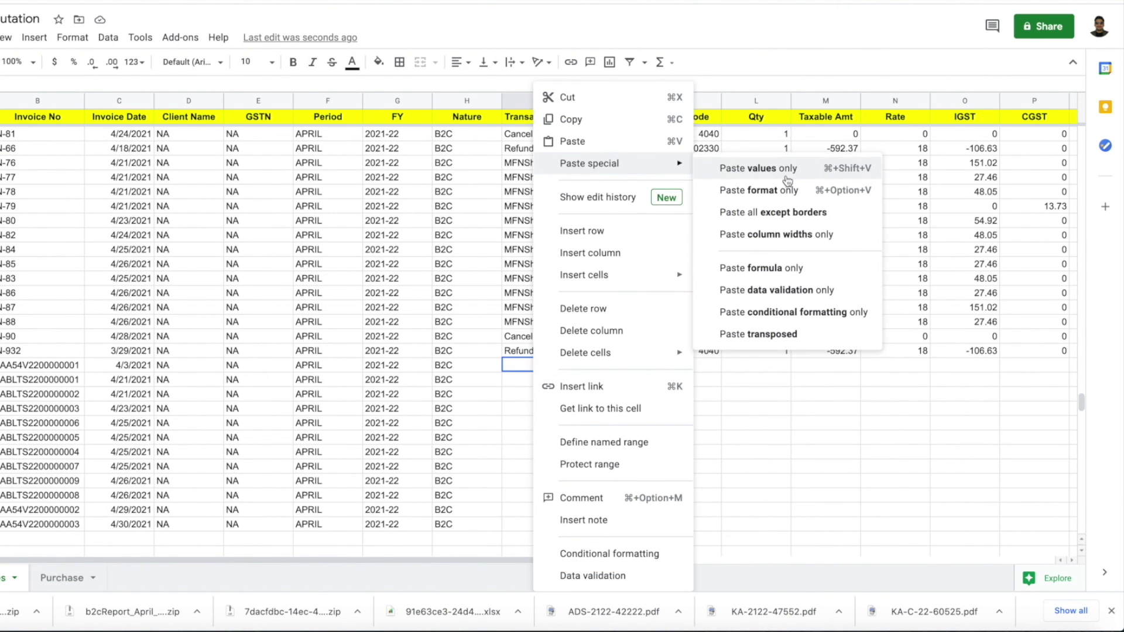
left_click(782, 170)
- Copy the Customer's Delivery State values from the Cash Back Report as values into the Destination column of the new Sales rows
left_click(614, 367)
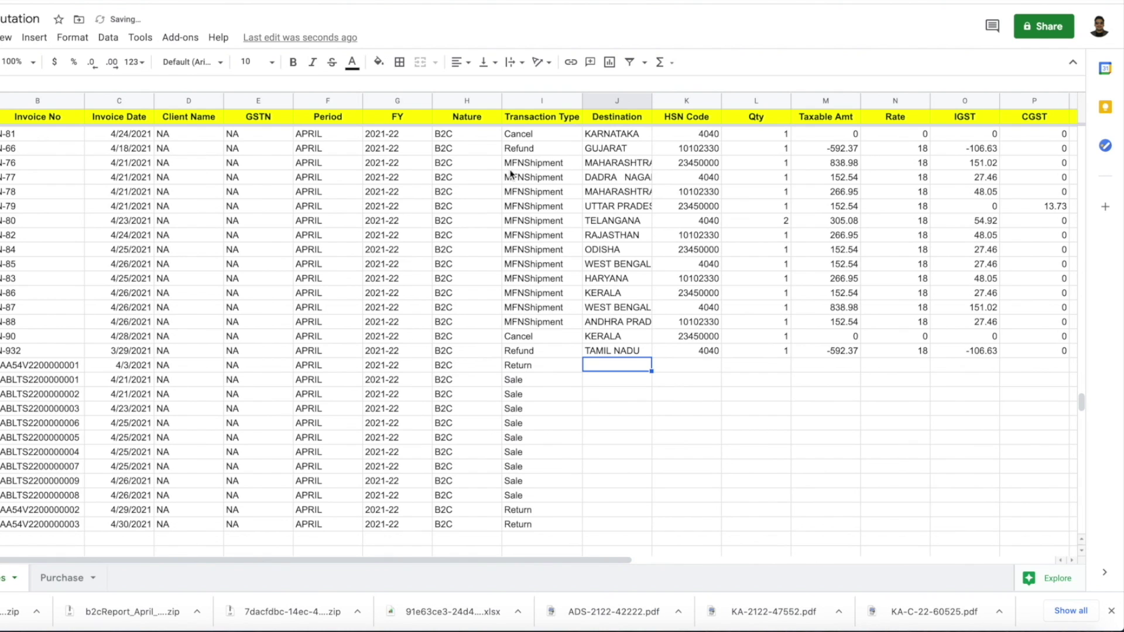
key("ctrl+shift+Tab")
scroll(501, 174, "right", 10)
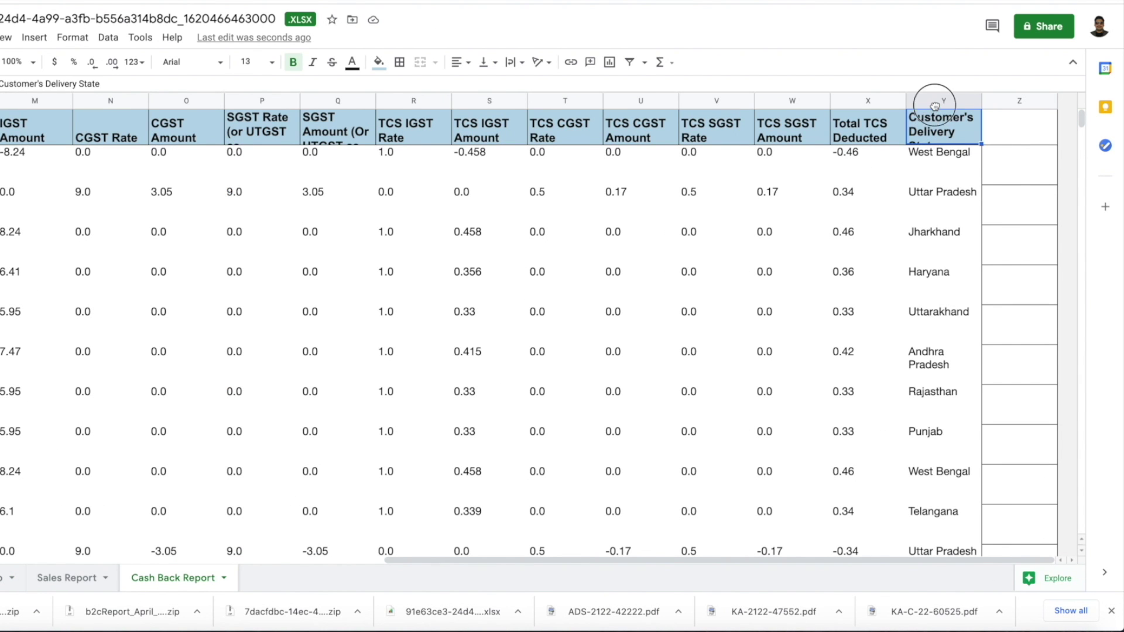
key("ctrl+space")
key("Down")
key("ctrl+shift+Down")
key("ctrl+c")
key("ctrl+Tab")
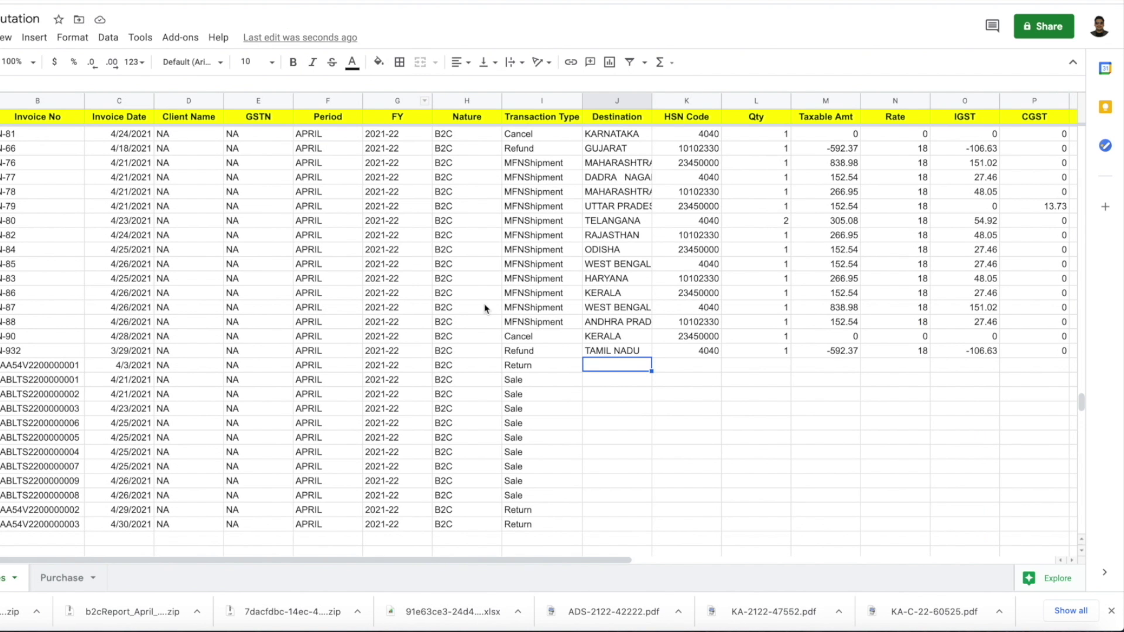
right_click(609, 372)
mouse_move(717, 164)
left_click(785, 166)
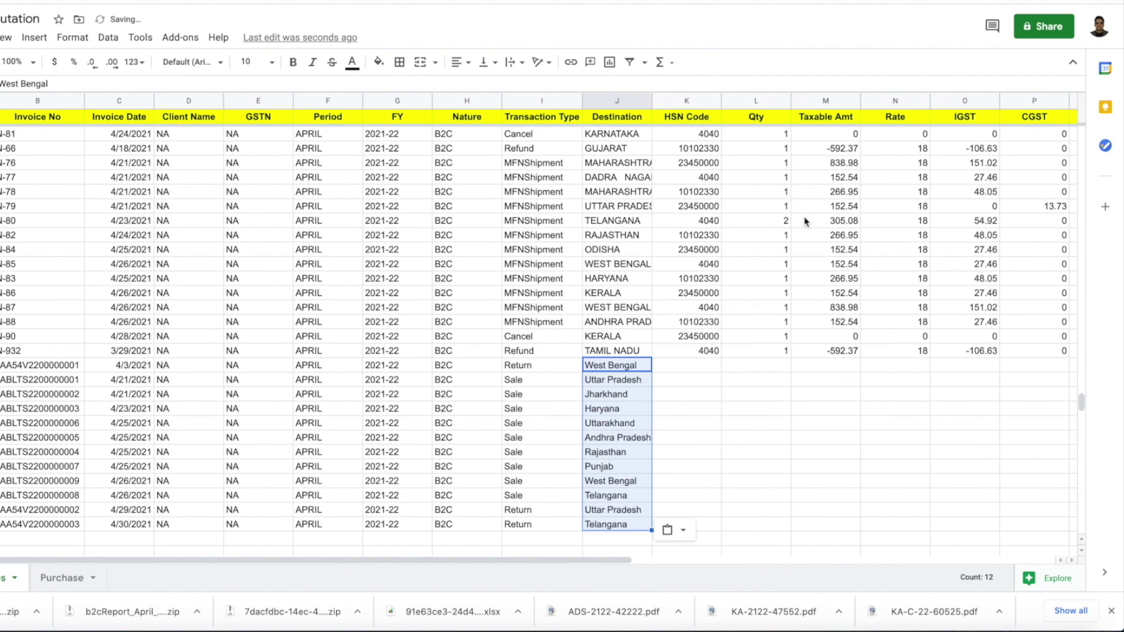
- Fill the HSN Code cells of the twelve new Sales rows by repeating the last three codes above: 10102330, 23450000 and 4040
left_click(696, 361)
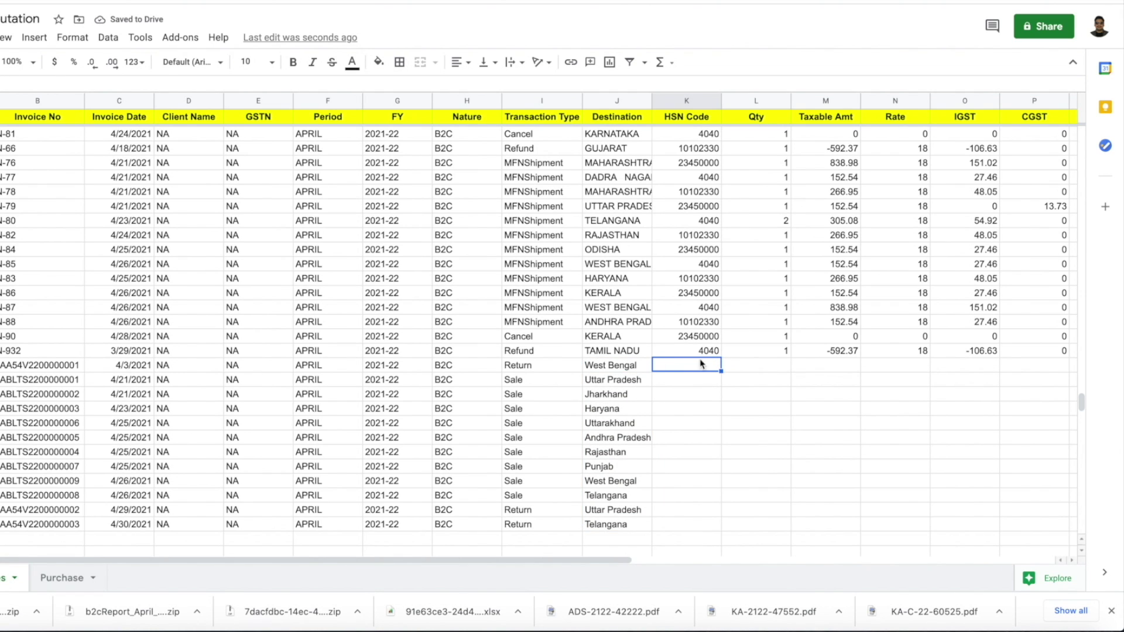
left_click_drag(698, 323, 686, 524)
key("ctrl+c")
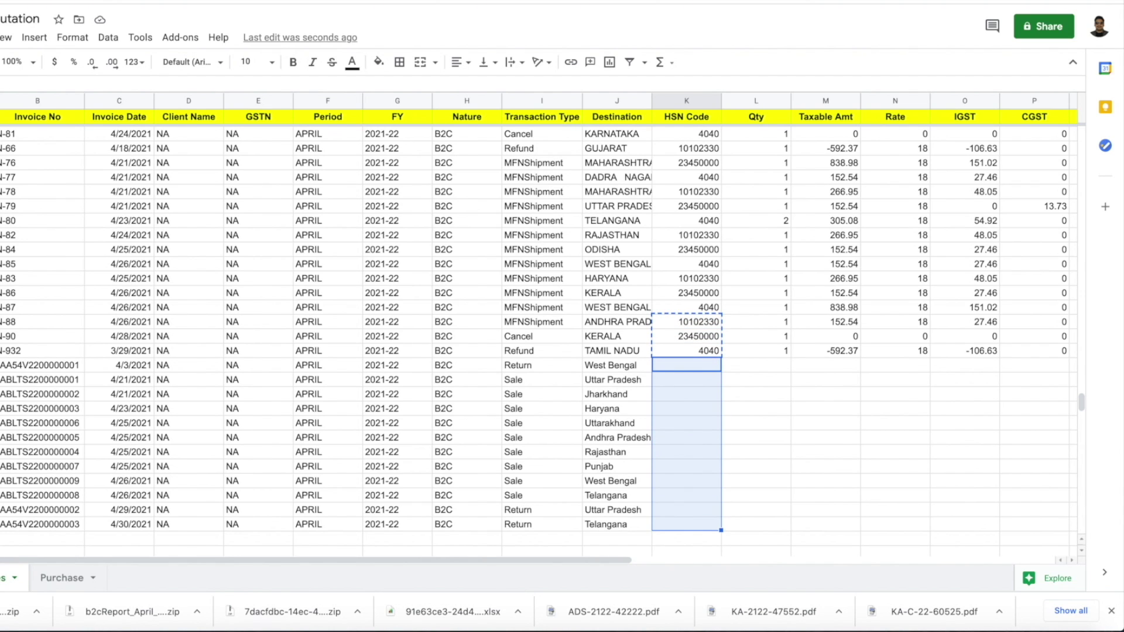
key("ctrl+v")
- Fill the Qty column of the new Sales rows with 1 from the two entries above
left_click(777, 367)
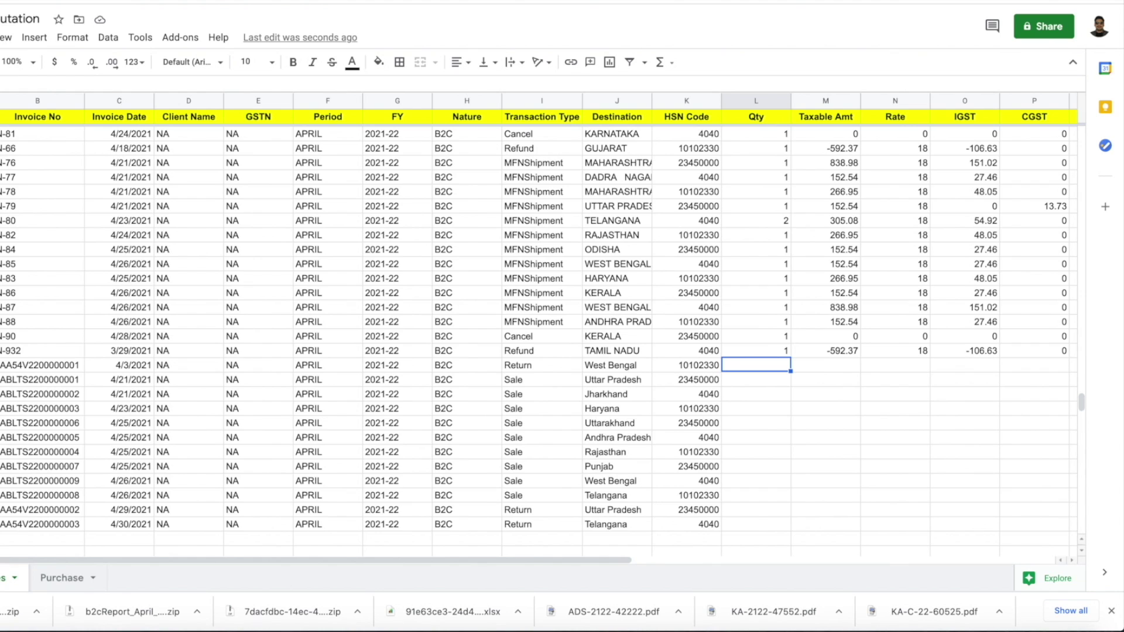
key("ctrl+Tab")
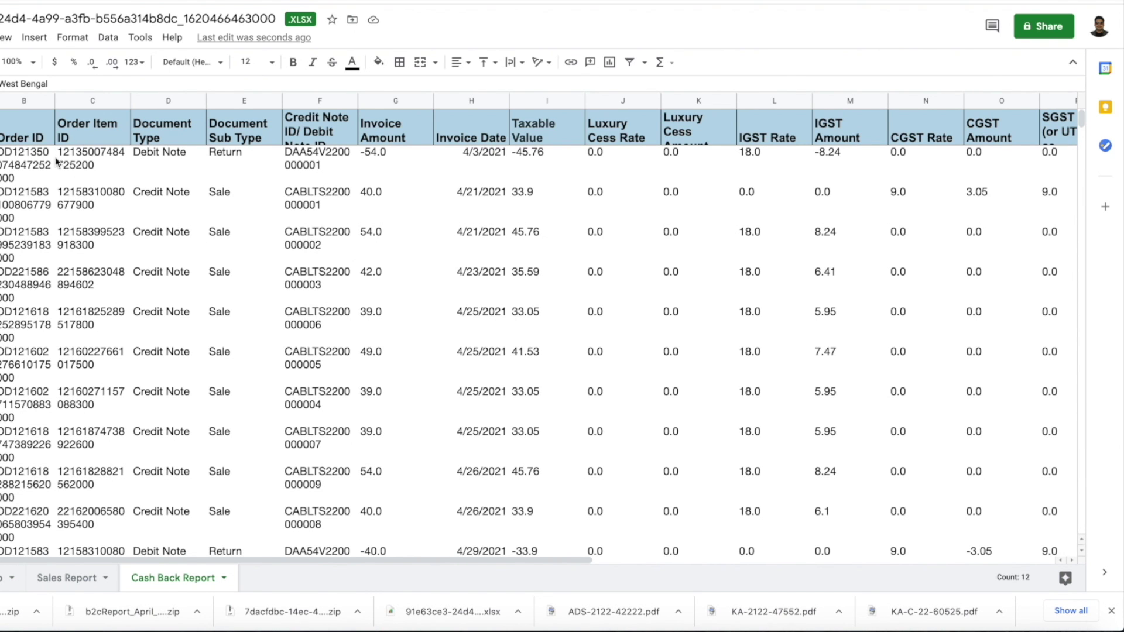
key("ctrl+shift+Tab")
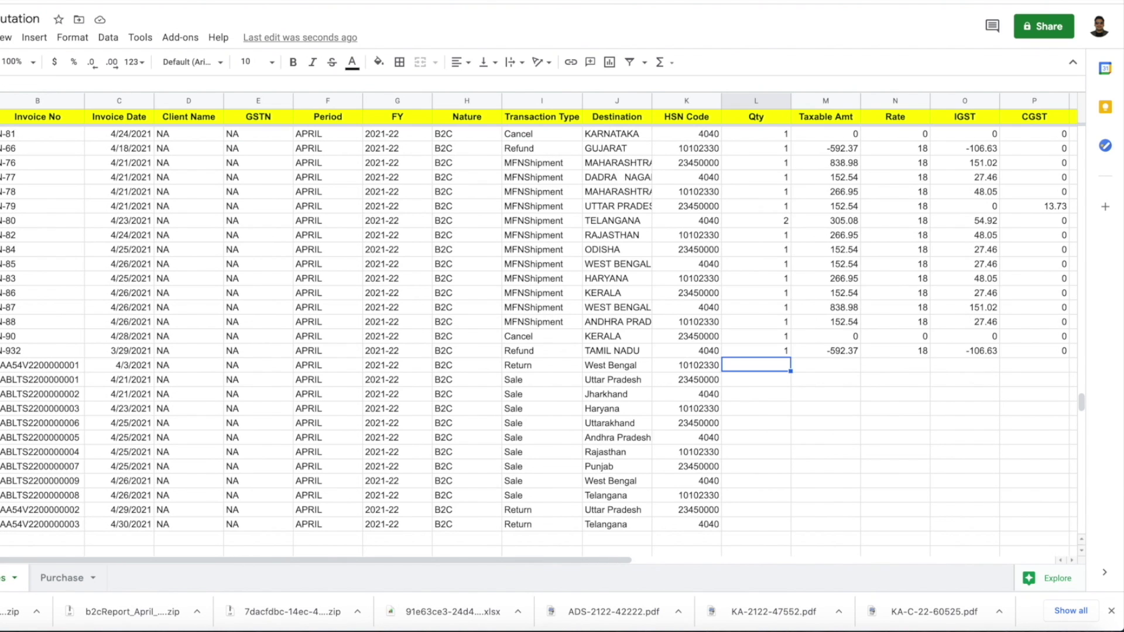
left_click_drag(770, 335, 774, 359)
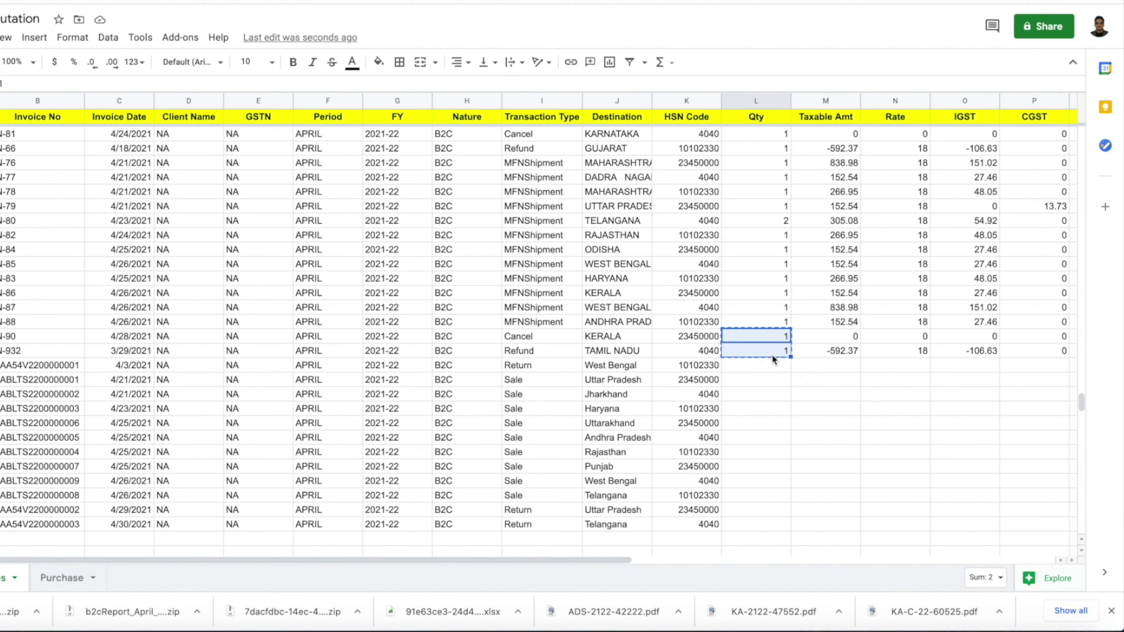
double_click(790, 356)
- Insert a column headed QTY before Order Item ID in the Cash Back Report and go down to its last data row
left_click(825, 365)
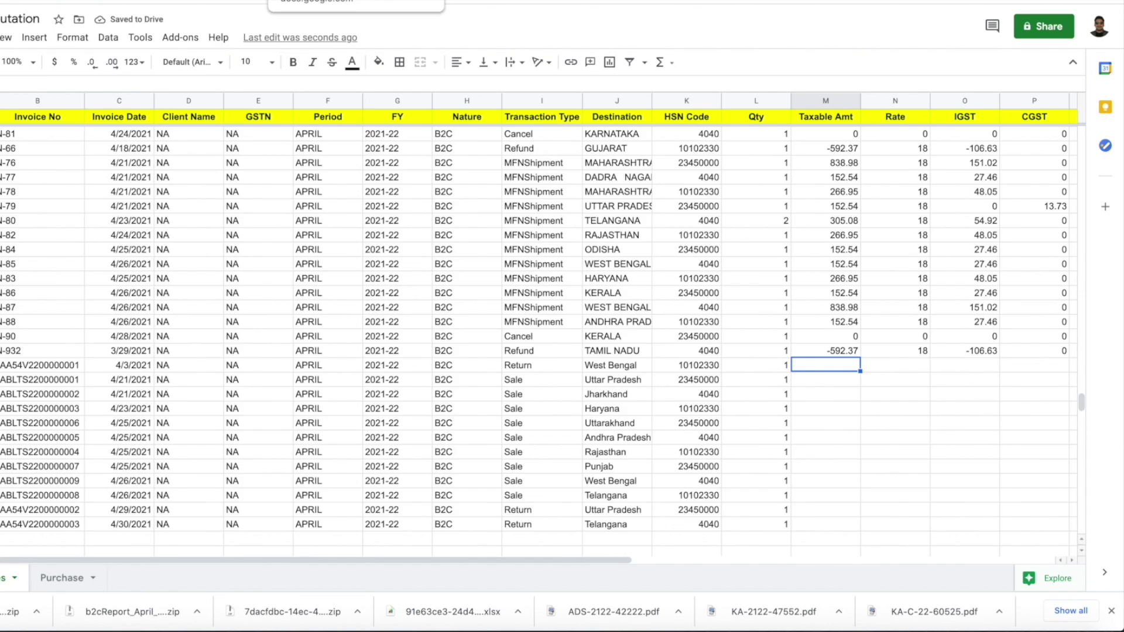
key("ctrl+Tab")
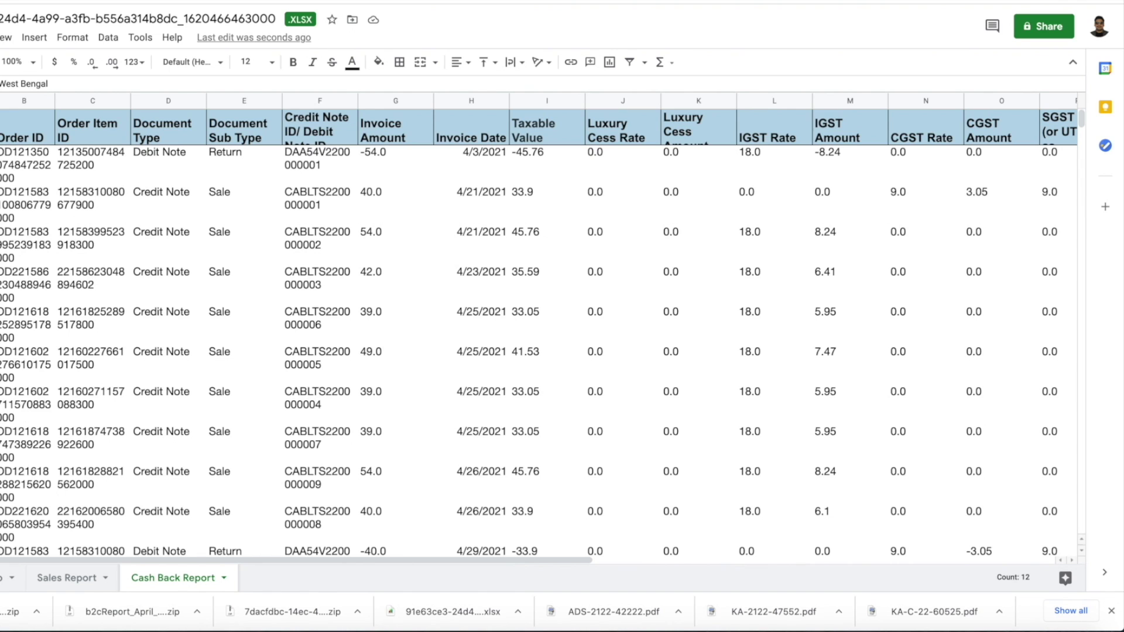
key("ctrl+shift+Tab")
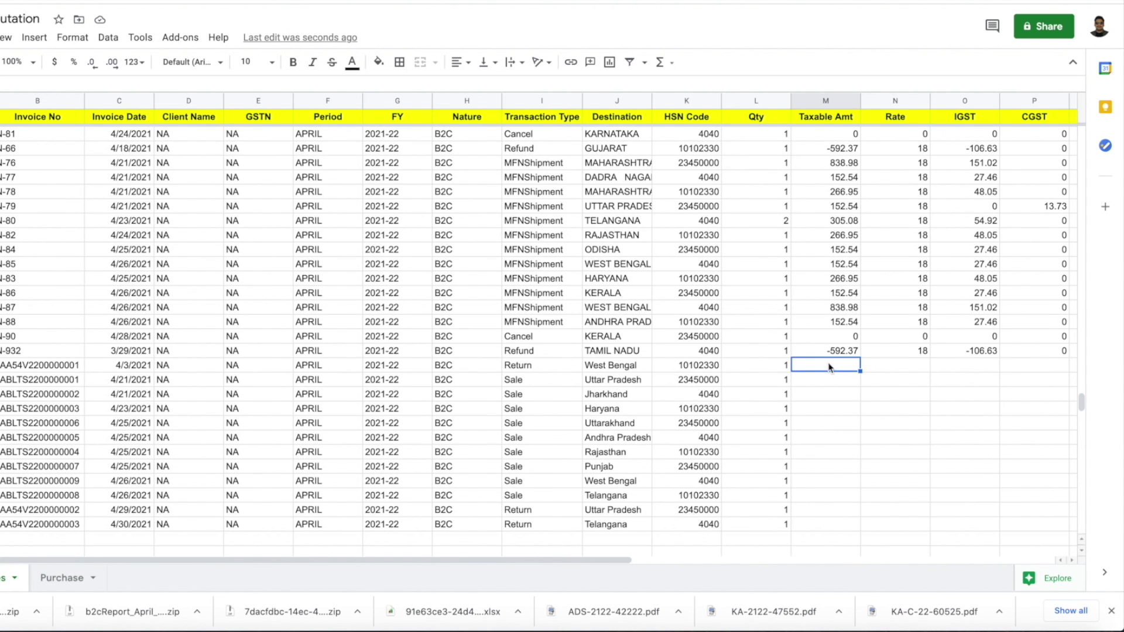
key("ctrl+Tab")
left_click(85, 101)
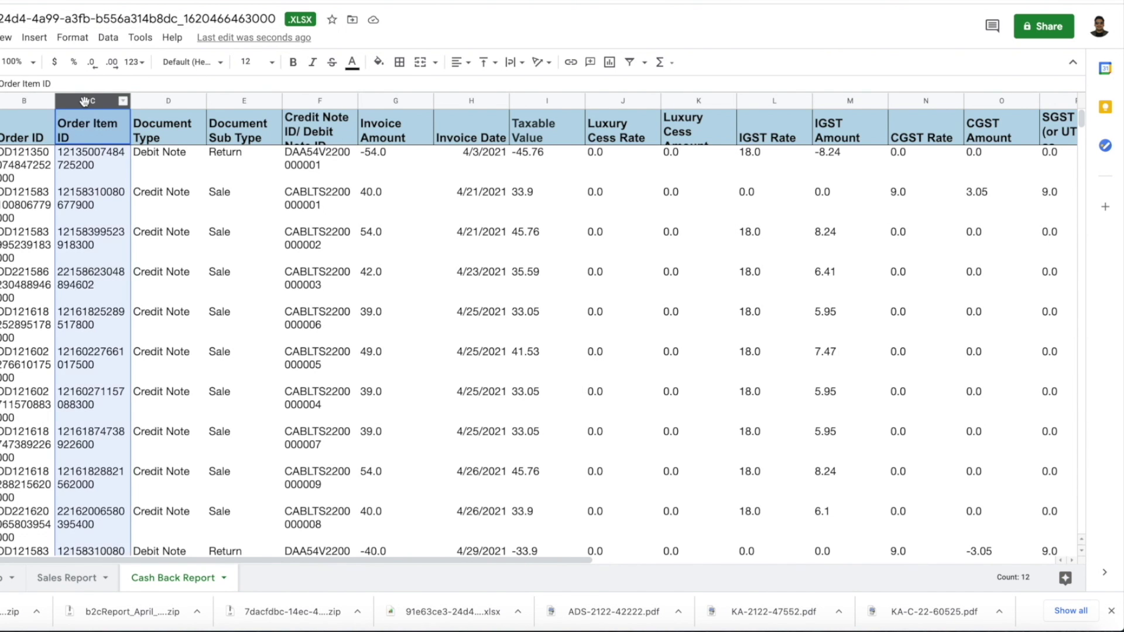
right_click(85, 102)
left_click(141, 199)
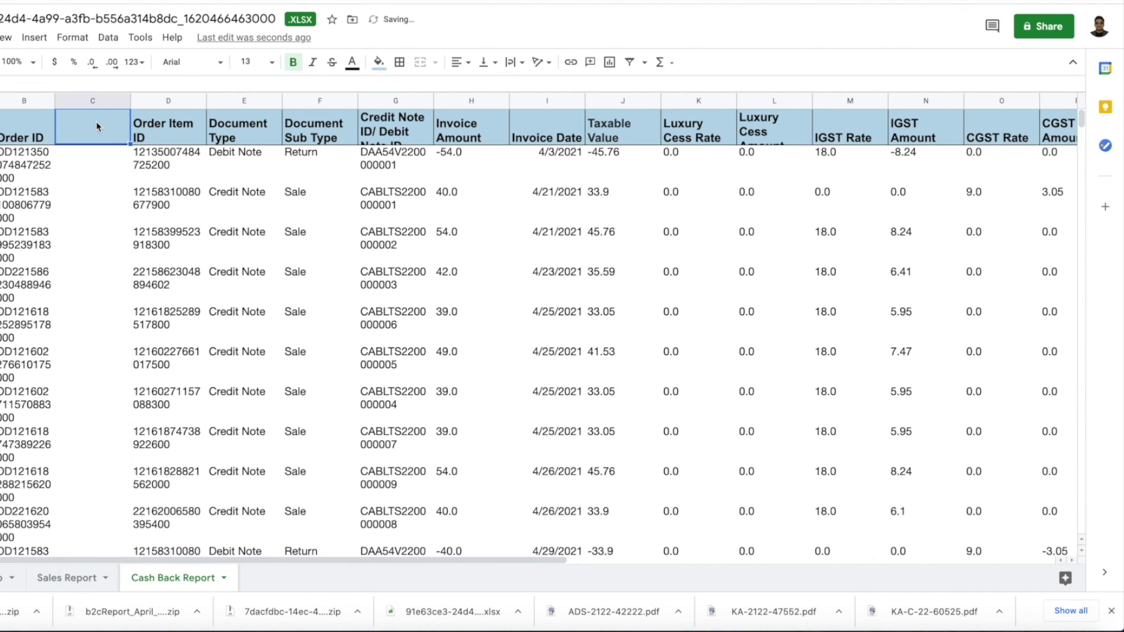
type("QTY")
key("Return")
key("Down")
key("Down")
key("Down")
key("Down")
key("Down")
key("Down")
key("Down")
key("Down")
key("Down")
key("Down")
key("Down")
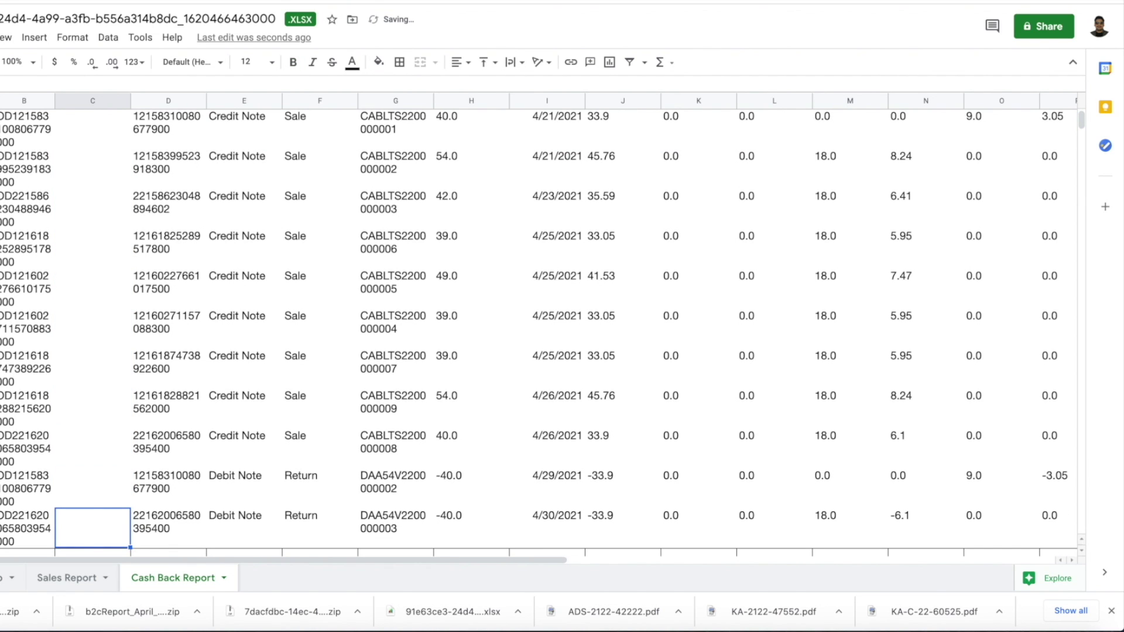
- Copy the Taxable Value figures from the Cash Back Report as values into the Taxable Amt column of the new Sales rows
key("ctrl+Tab")
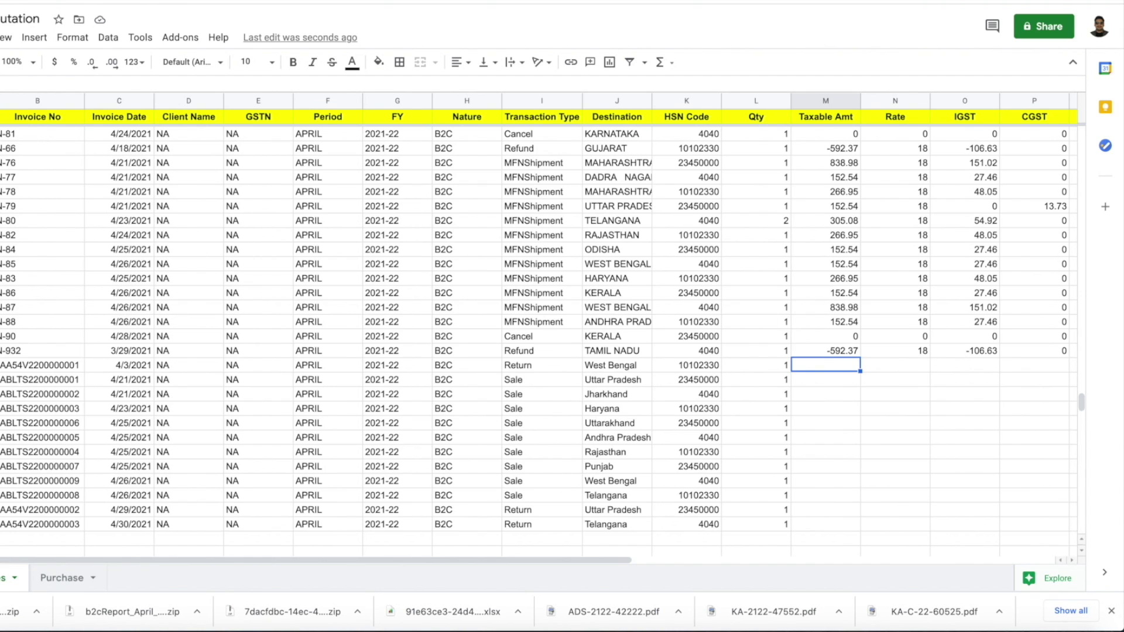
key("ctrl+shift+Tab")
scroll(627, 170, "up", 1)
scroll(627, 170, "right", 3)
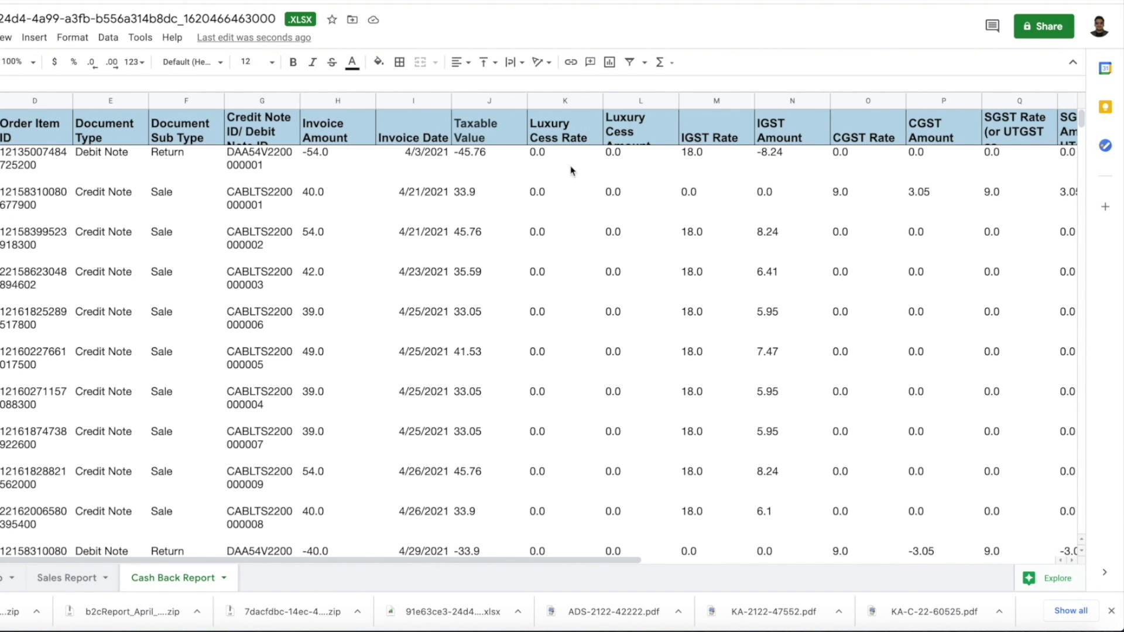
left_click(491, 101)
key("ctrl+c")
key("ctrl+Tab")
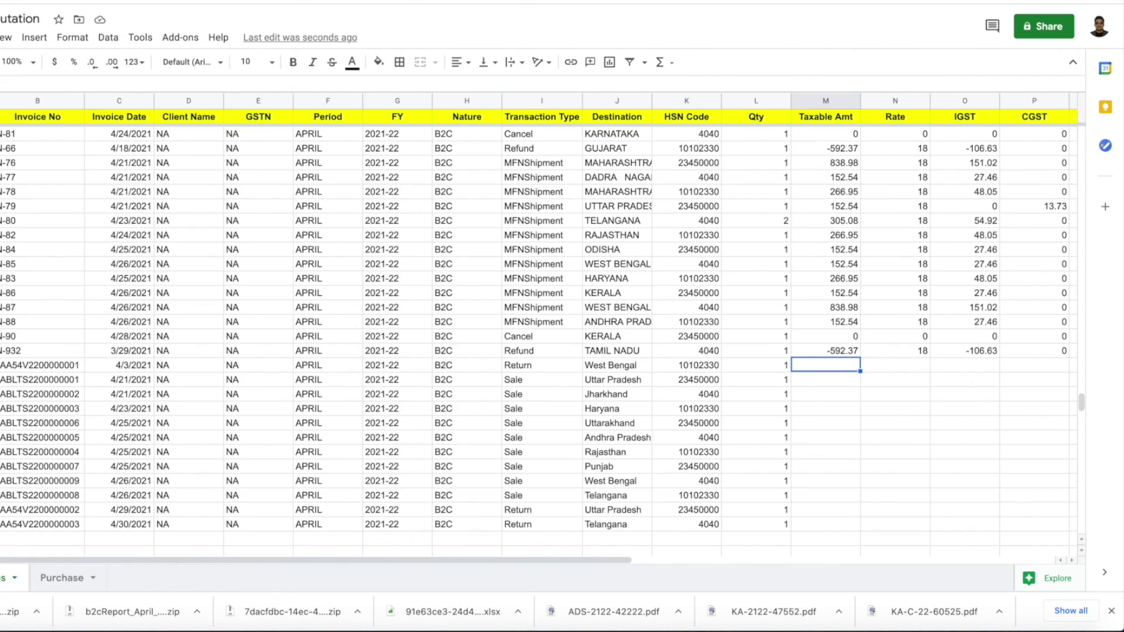
right_click(837, 377)
mouse_move(887, 167)
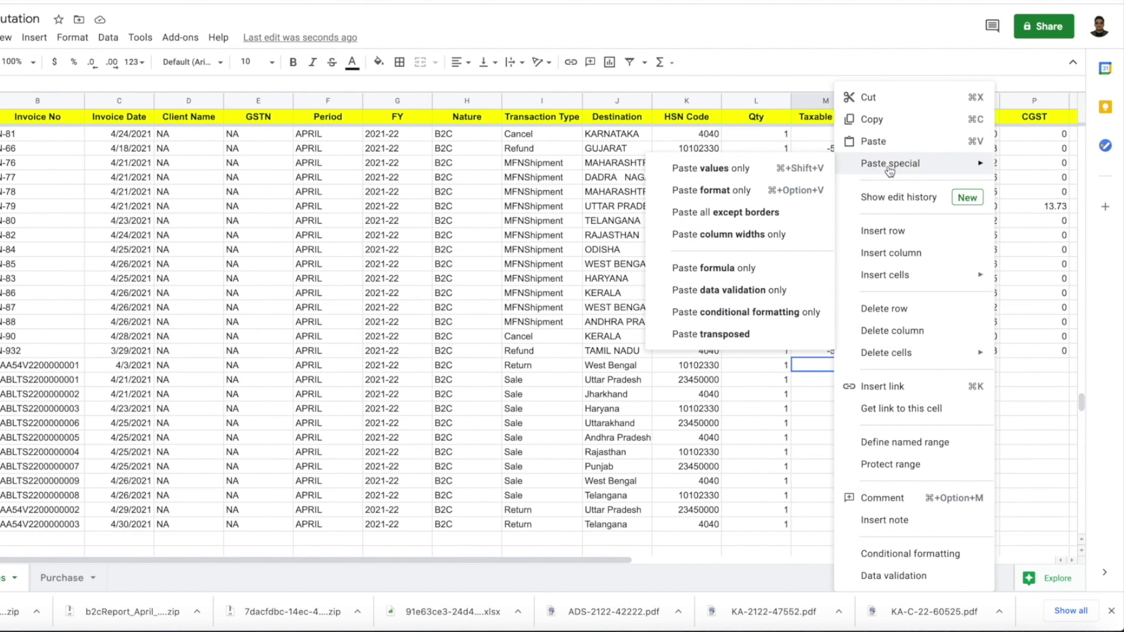
left_click(764, 168)
- Add a column after SGST Amount in the Cash Back Report that totals the IGST, CGST and SGST rates with =M2+O2+Q2
left_click(911, 370)
key("ctrl+shift+Tab")
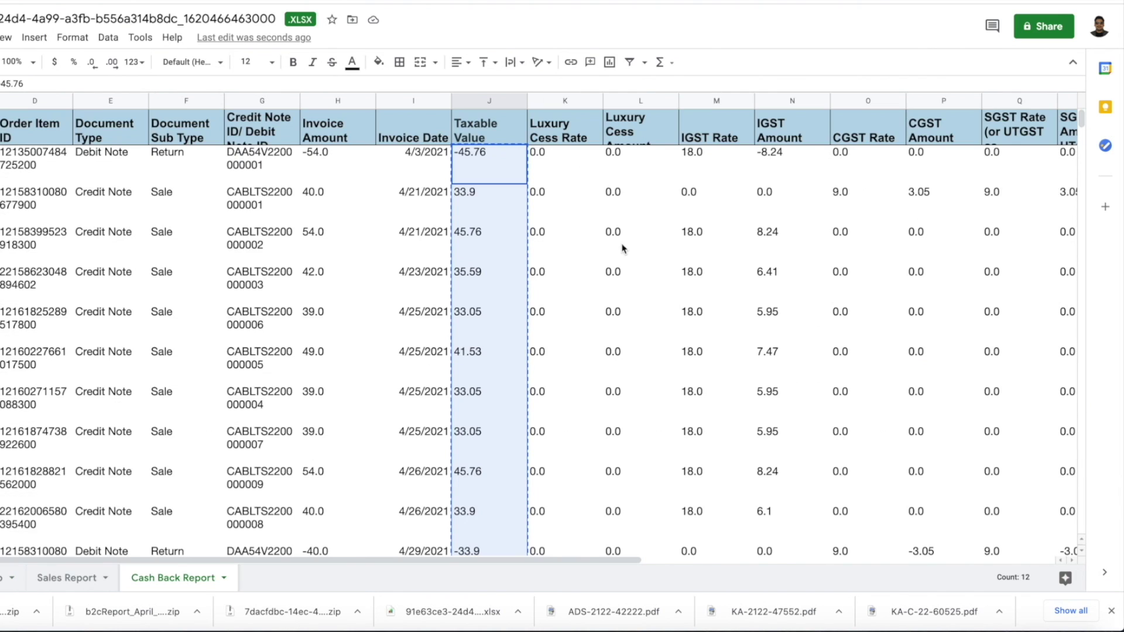
scroll(759, 229, "down", 2)
scroll(760, 229, "up", 2)
key("ctrl+Tab")
key("ctrl+shift+Tab")
scroll(718, 234, "down", 1)
scroll(571, 253, "up", 1)
scroll(761, 176, "right", 2)
left_click(996, 103)
key("ctrl+v")
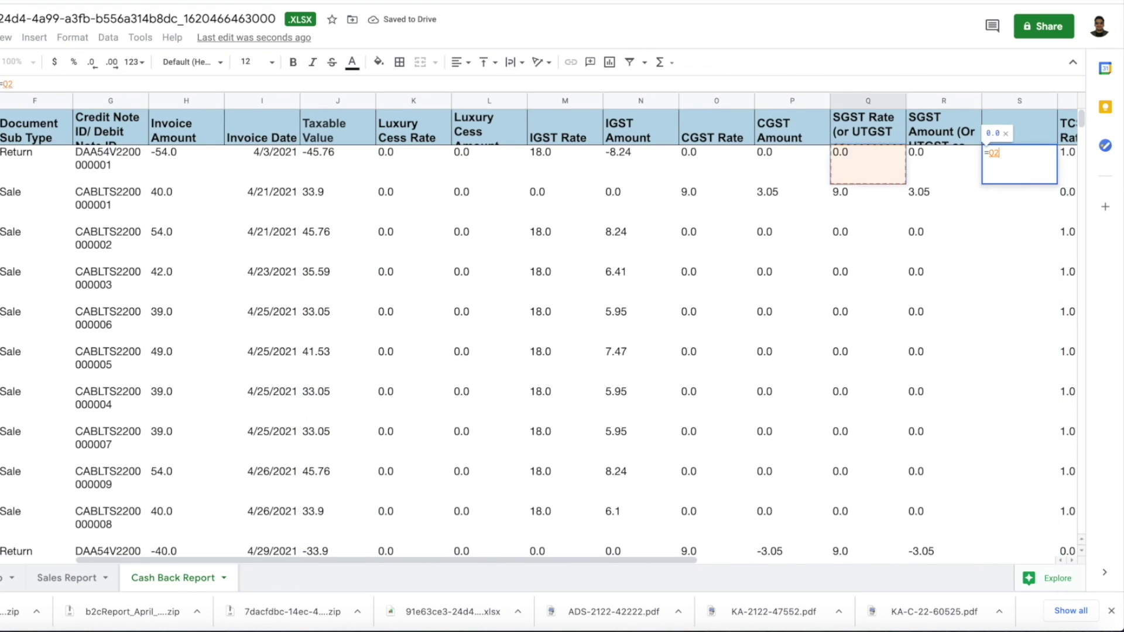
- Copy the totalled tax rates from the Cash Back Report as values into the Rate column of the new Sales rows
scroll(1036, 501, "down", 1)
key("ctrl+Tab")
right_click(966, 364)
left_click(951, 140)
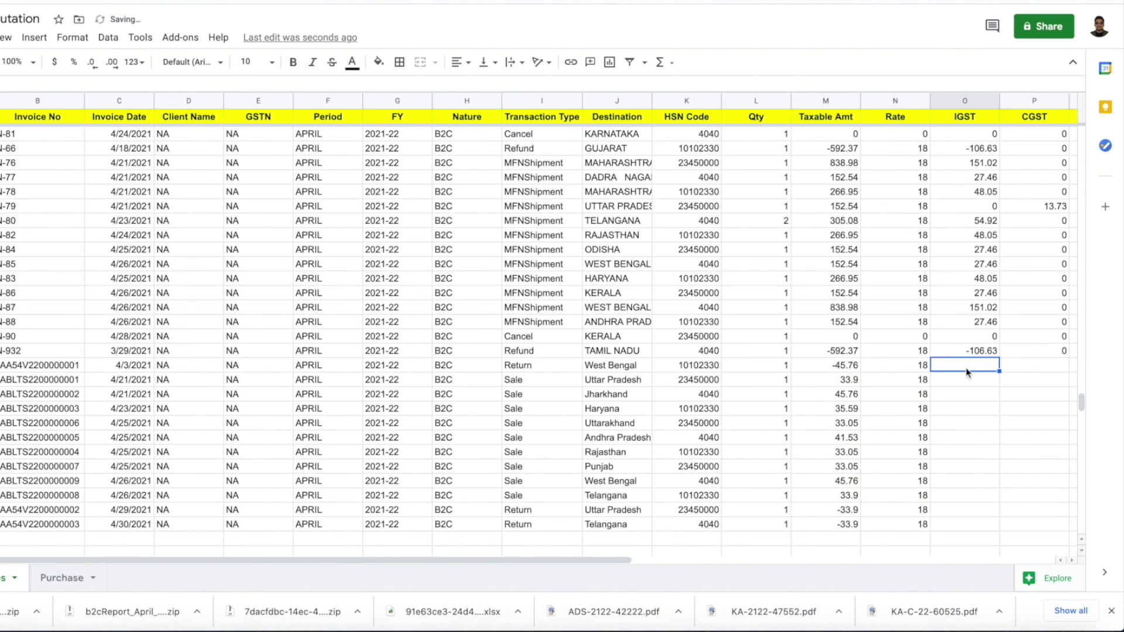
- Copy the IGST Amount figures from the Cash Back Report as values into the IGST column of the new Sales rows
key("ctrl+Tab")
scroll(849, 209, "up", 3)
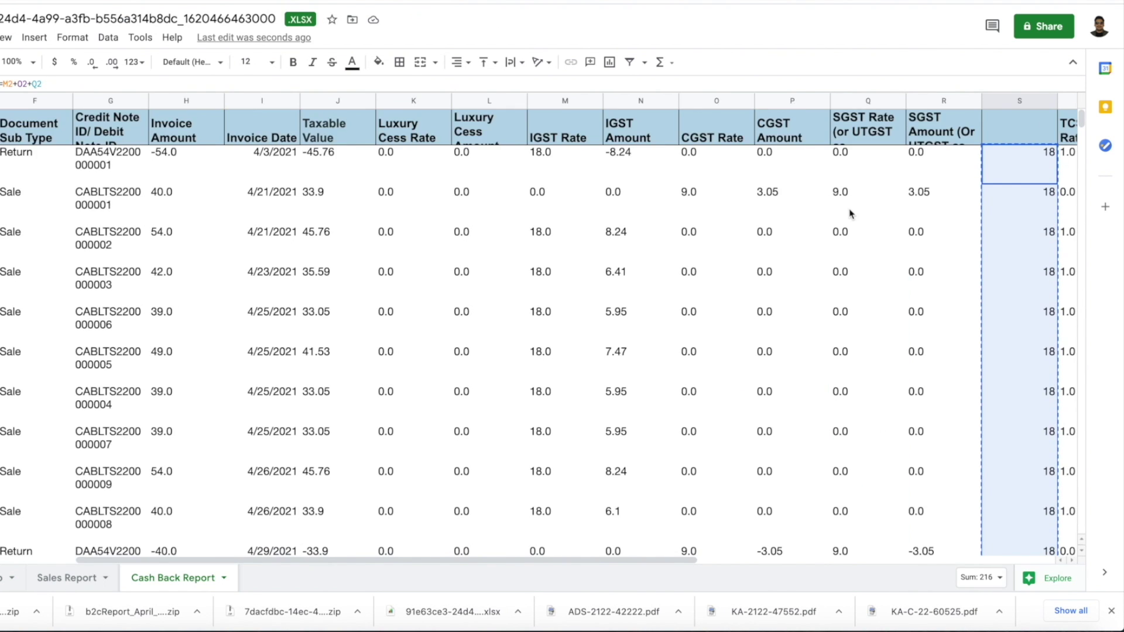
scroll(848, 209, "right", 5)
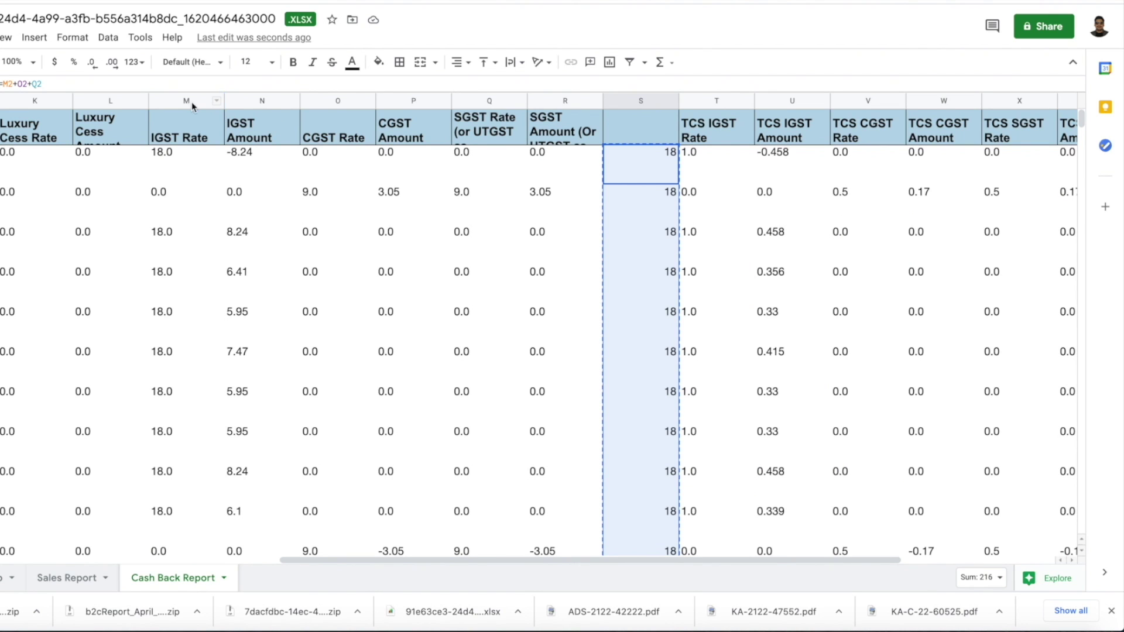
left_click(259, 101)
key("ctrl+c")
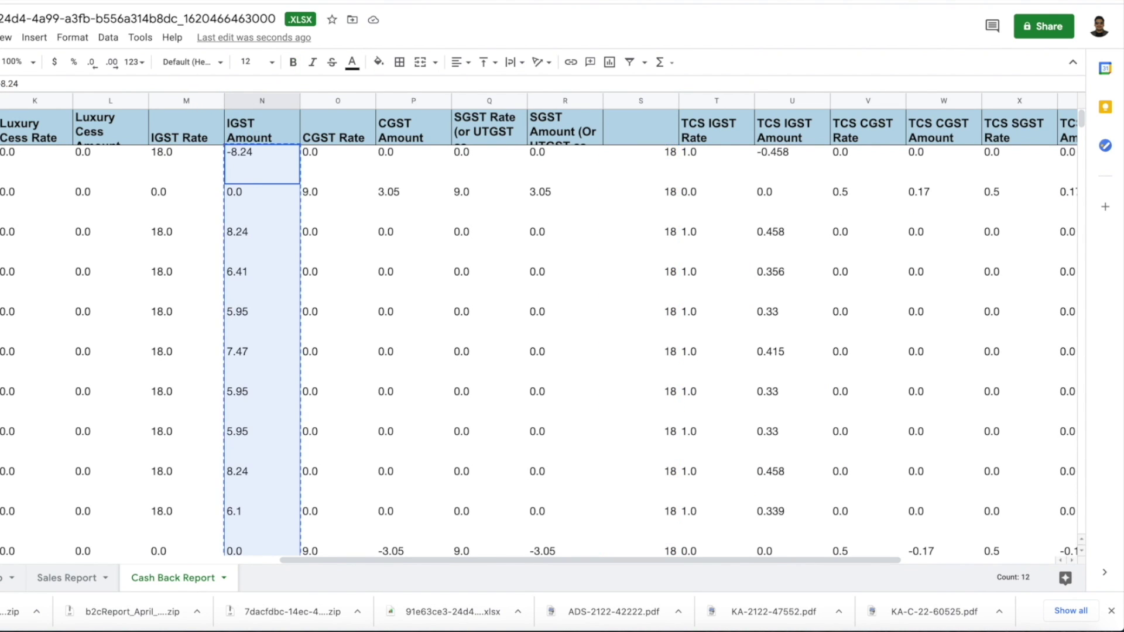
key("ctrl+Tab")
right_click(963, 364)
mouse_move(1018, 163)
left_click(820, 165)
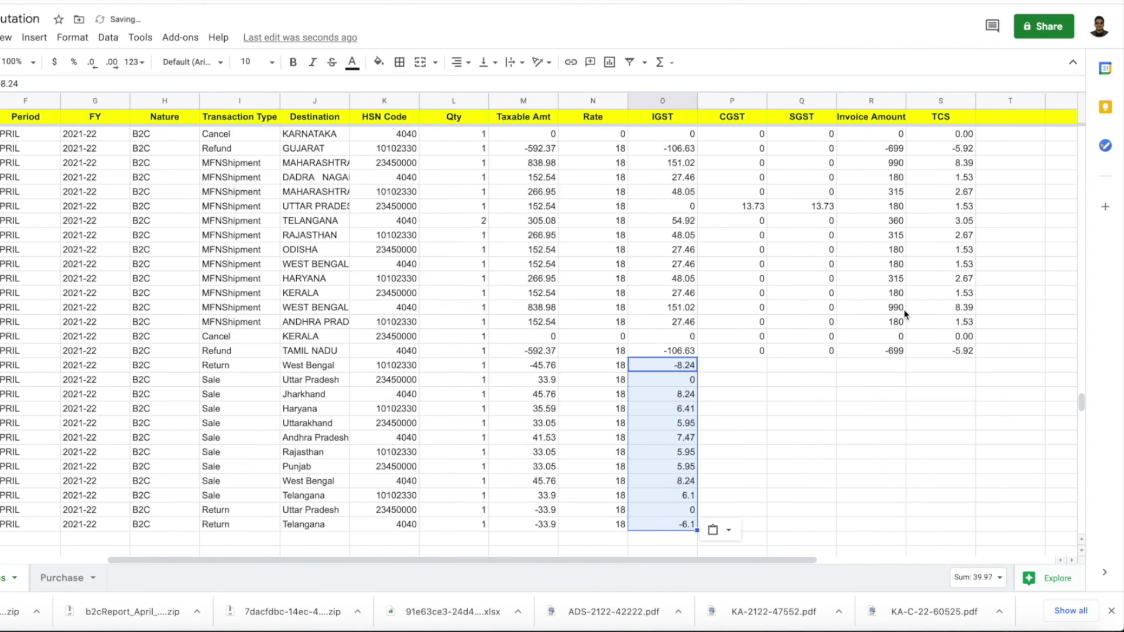
- Copy the CGST Amount figures from the Cash Back Report as values into the CGST column of the new Sales rows
left_click(732, 368)
key("ctrl+shift+Tab")
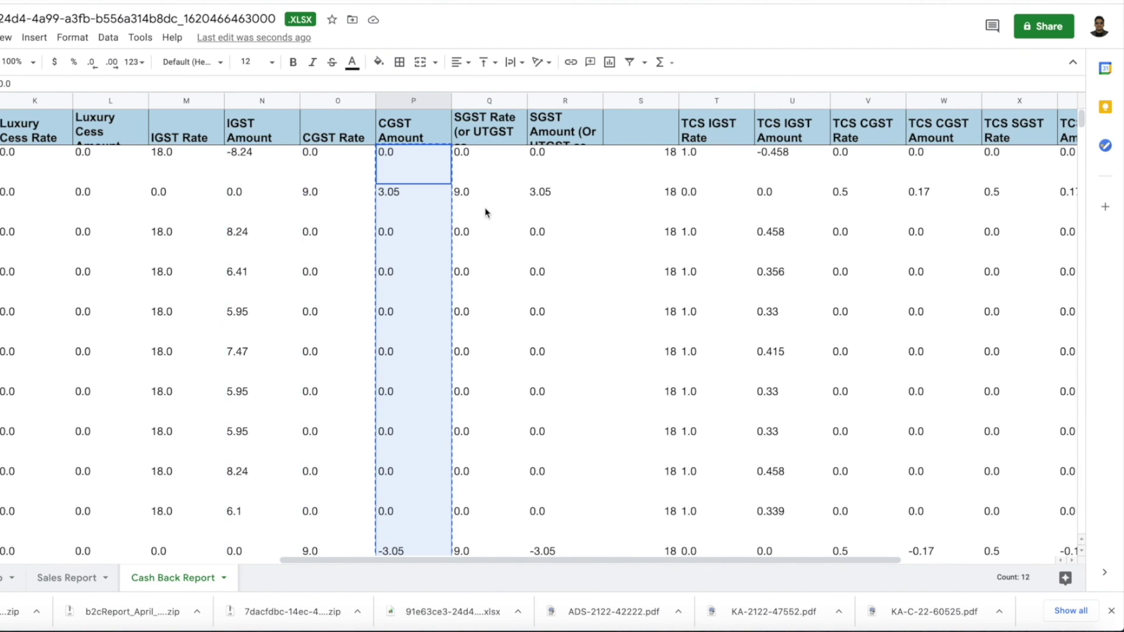
key("ctrl+Tab")
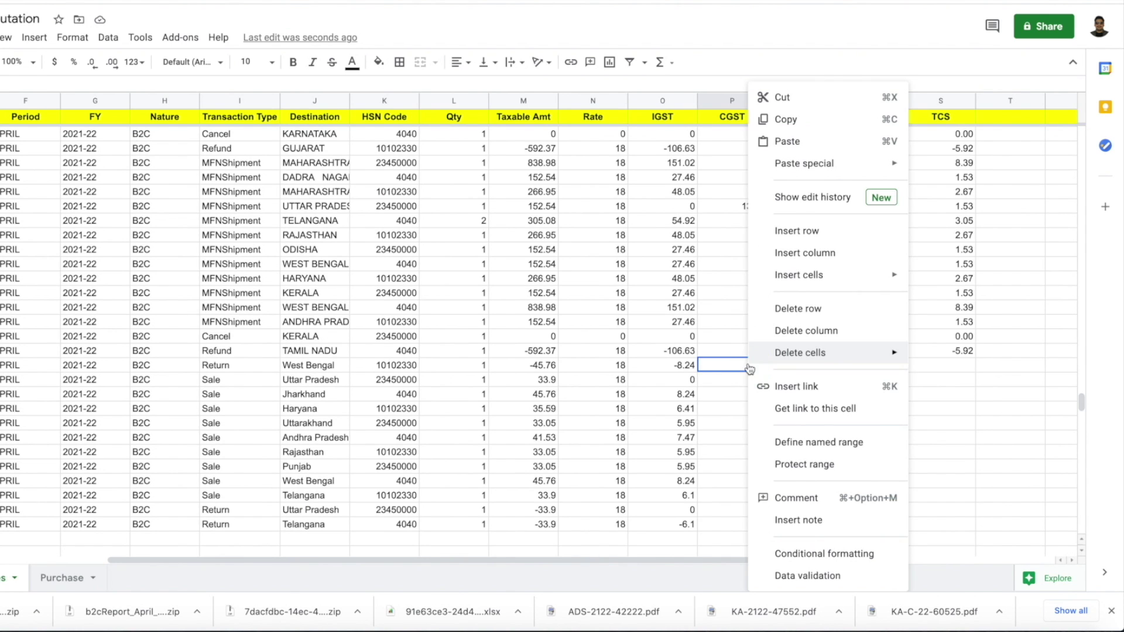
right_click(749, 365)
mouse_move(808, 164)
left_click(960, 168)
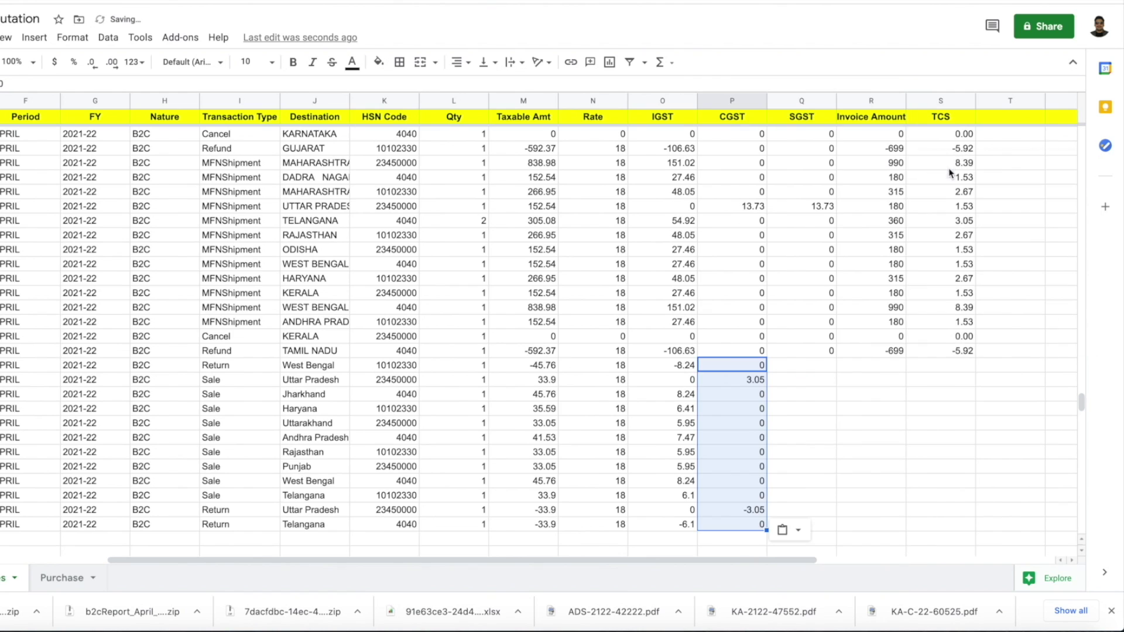
- Copy the SGST Amount figures from the Cash Back Report into the SGST column of the new Sales rows
key("ctrl+shift+Tab")
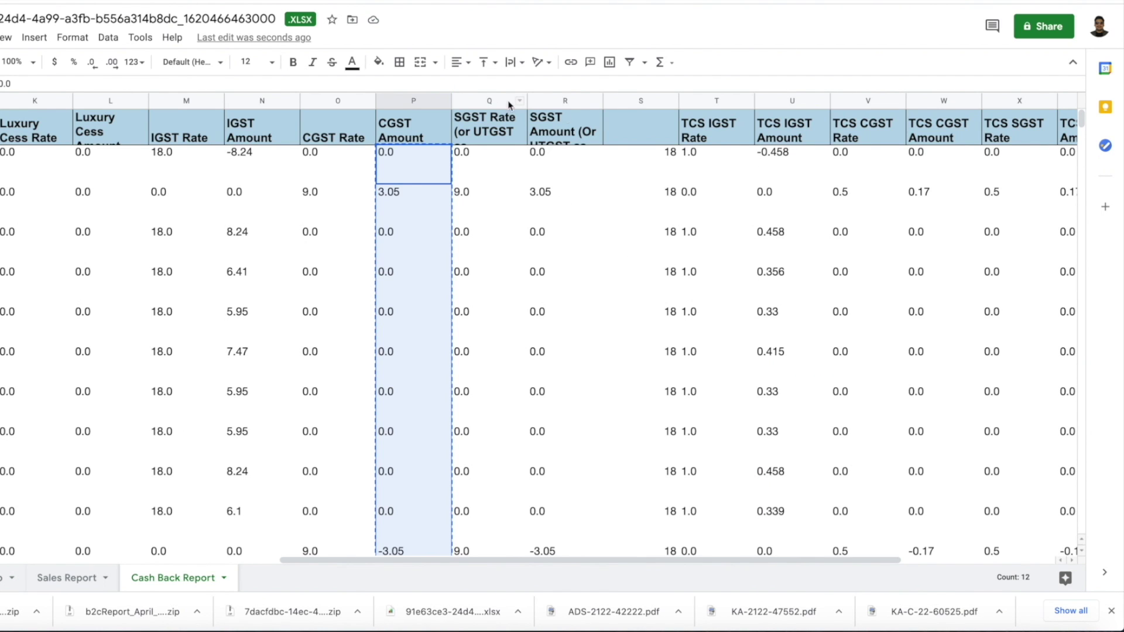
left_click(578, 104)
key("ctrl+c")
key("ctrl+Tab")
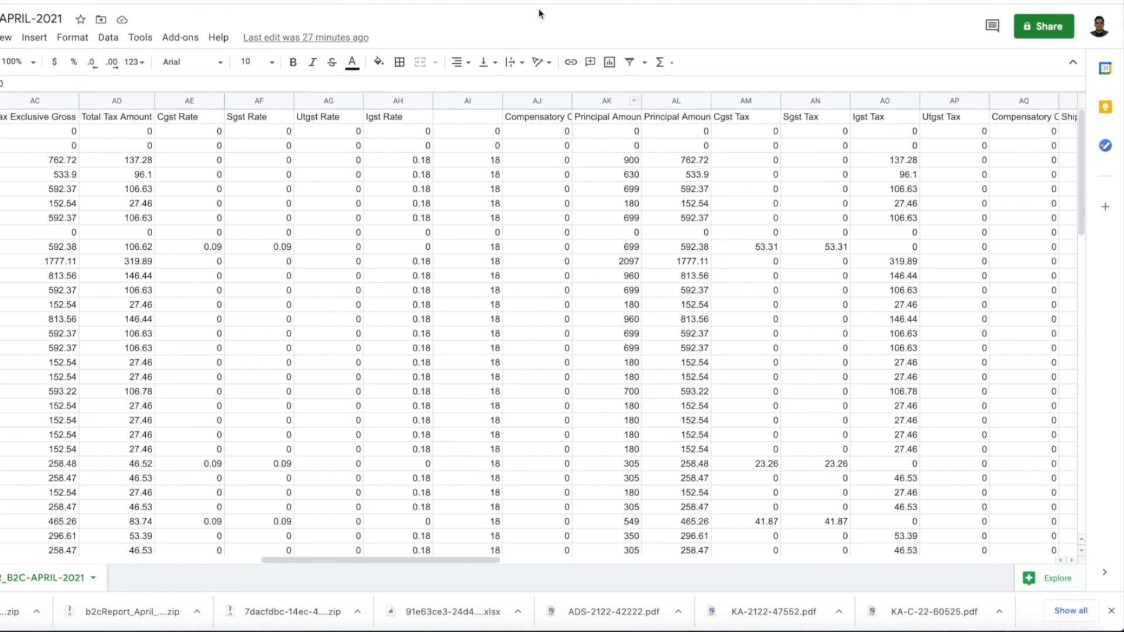
key("ctrl+Tab")
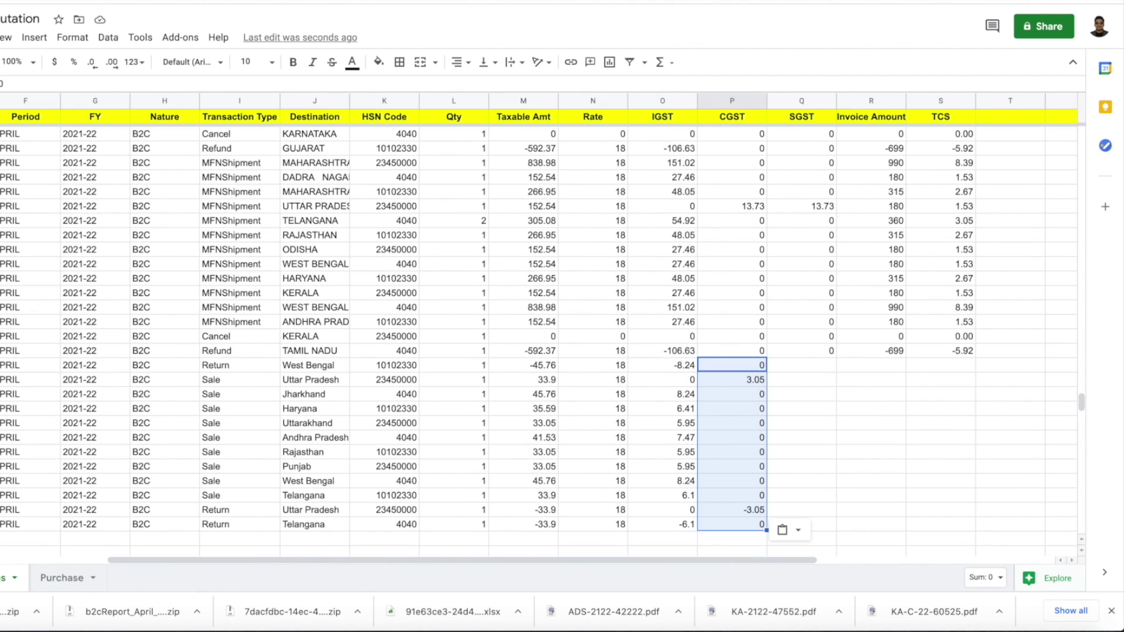
right_click(816, 367)
left_click(853, 141)
- Extend the Invoice Amount and TCS formulas from row 1978 down through the new Flipkart rows to row 1990
left_click(880, 369)
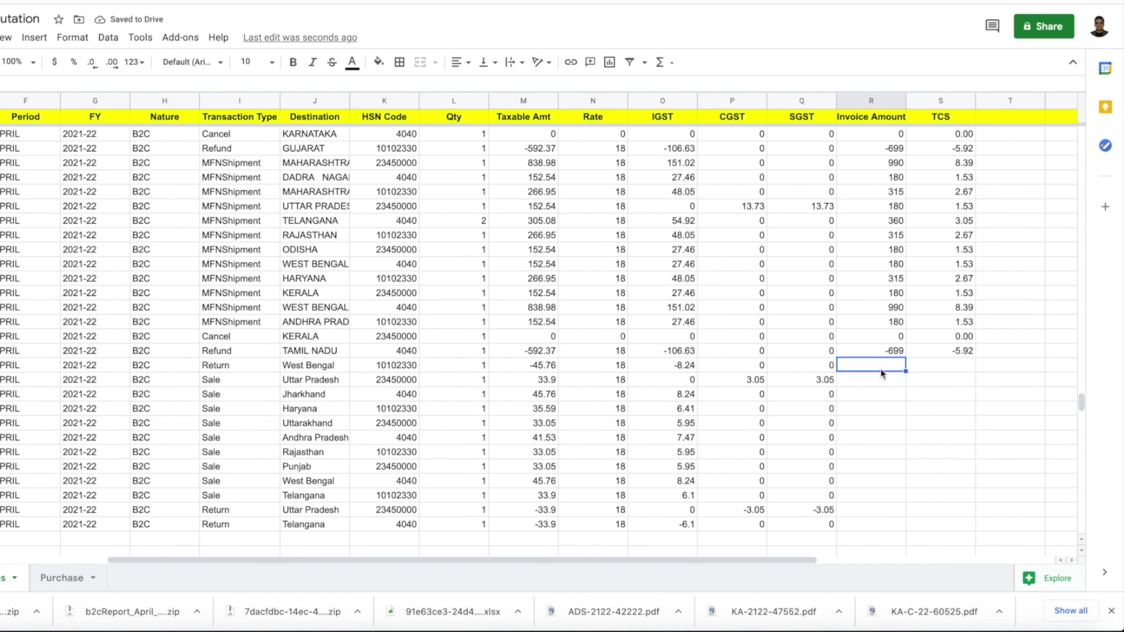
left_click_drag(878, 350, 921, 427)
left_click(866, 351)
left_click(945, 351, "shift")
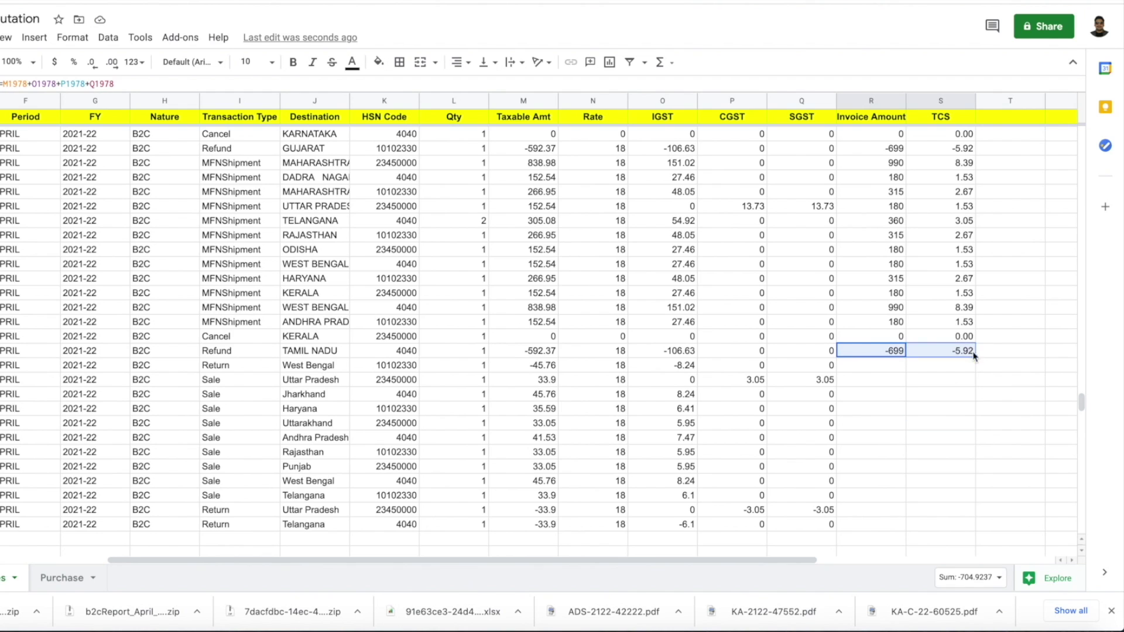
left_click_drag(975, 356, 975, 525)
left_click(941, 466)
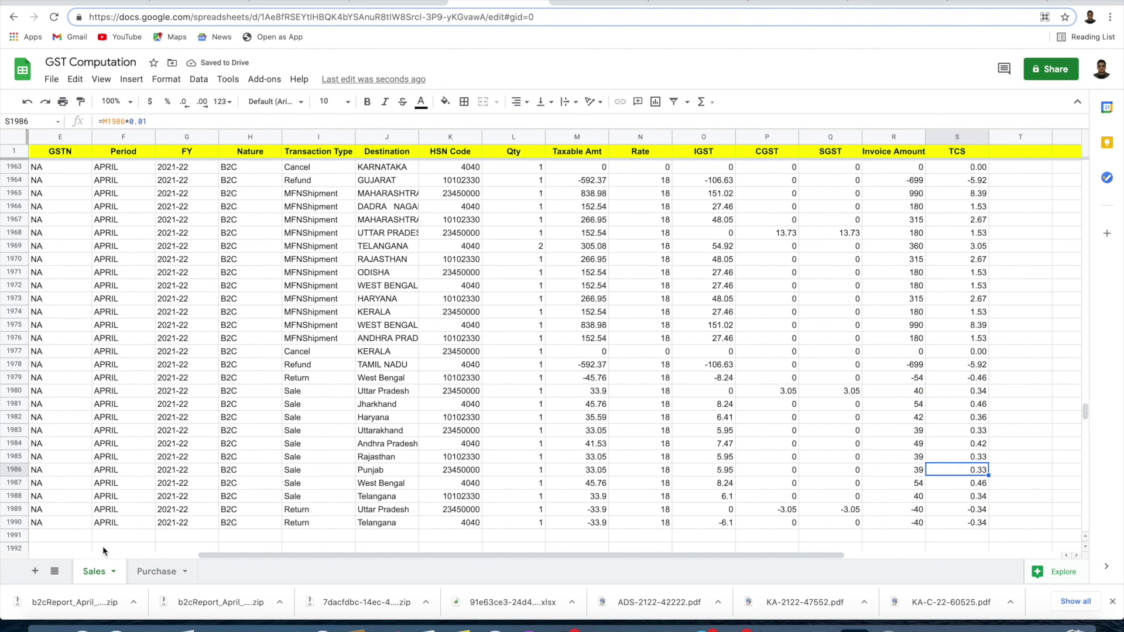
- Enter MEESHO, PAYTM and SNAPDEAL in the Marketplace column below the last Sales row, and clear those three cells
left_click(155, 572)
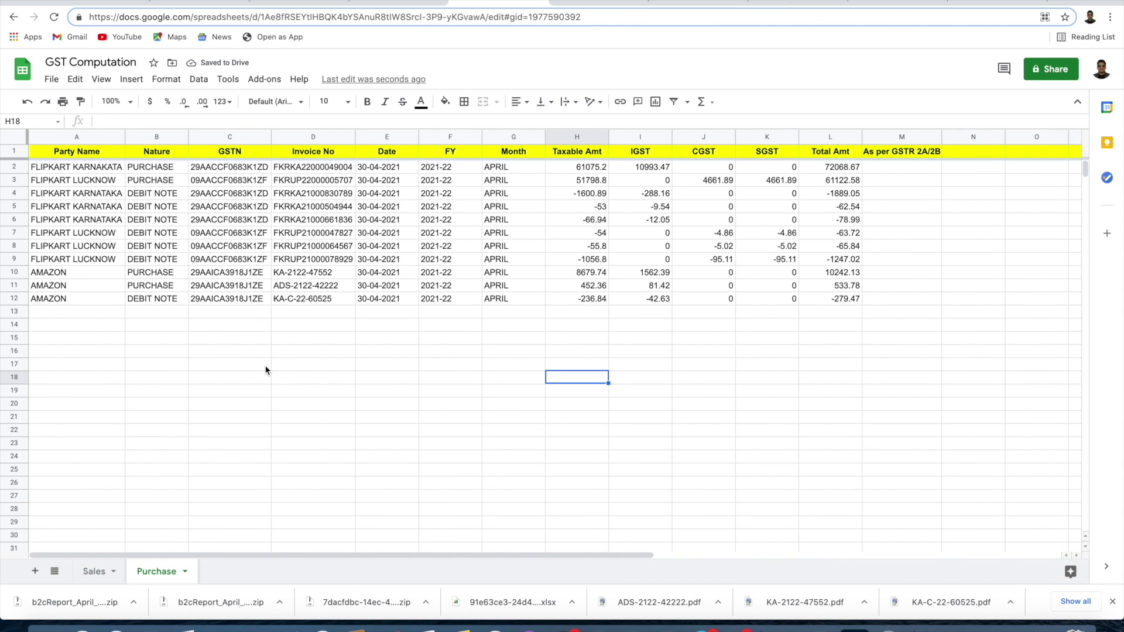
left_click(92, 571)
scroll(213, 339, "left", 4)
scroll(164, 351, "down", 5)
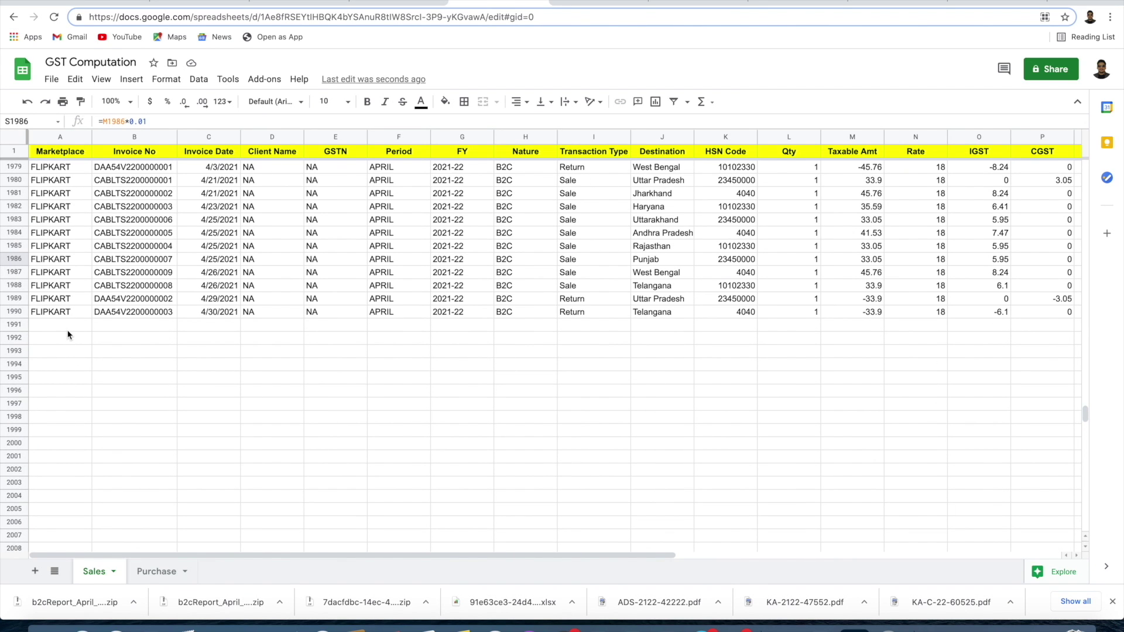
left_click(67, 325)
type("MEESHO")
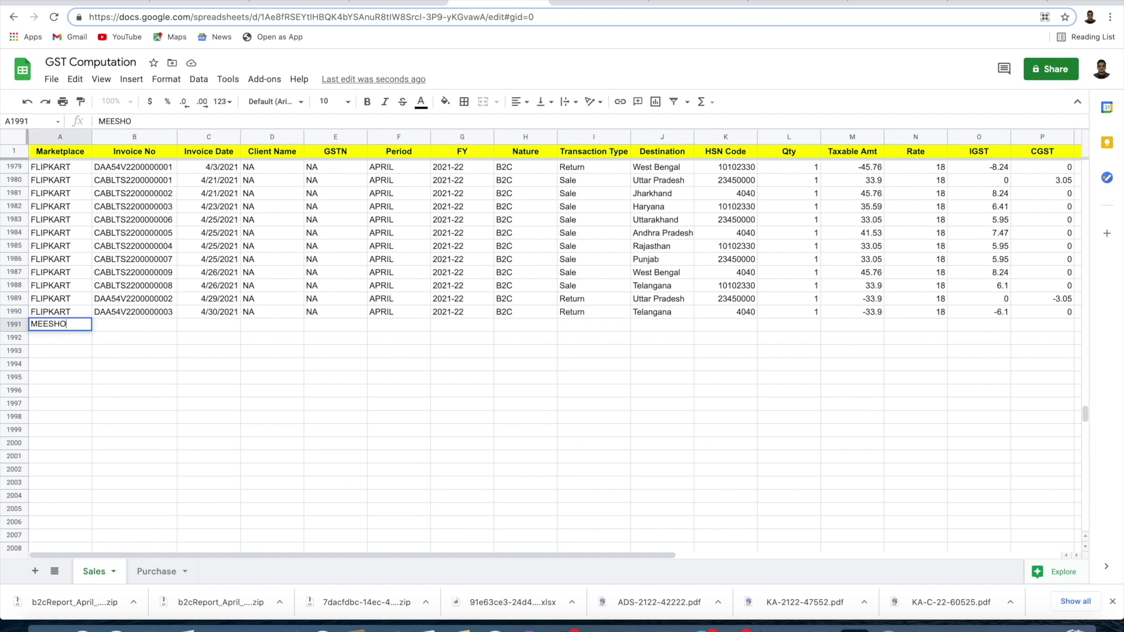
key("Return")
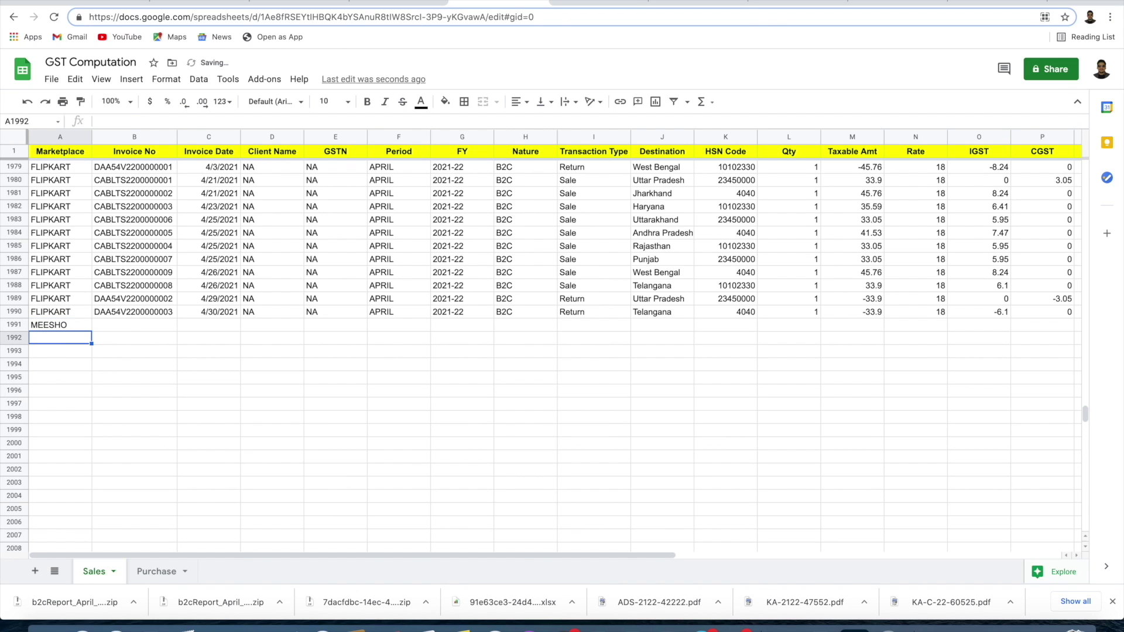
type("PAYTM")
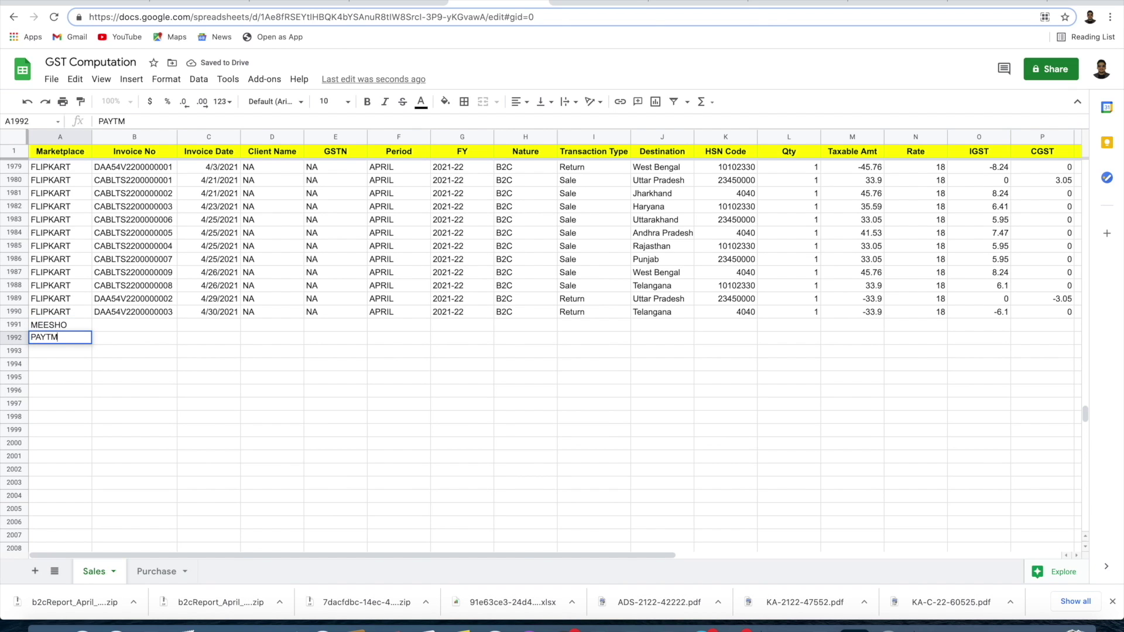
key("Return")
type("SNAPDEA")
key("Return")
key("Up")
key("Up")
key("Up")
key("shift+Down")
key("shift+Down")
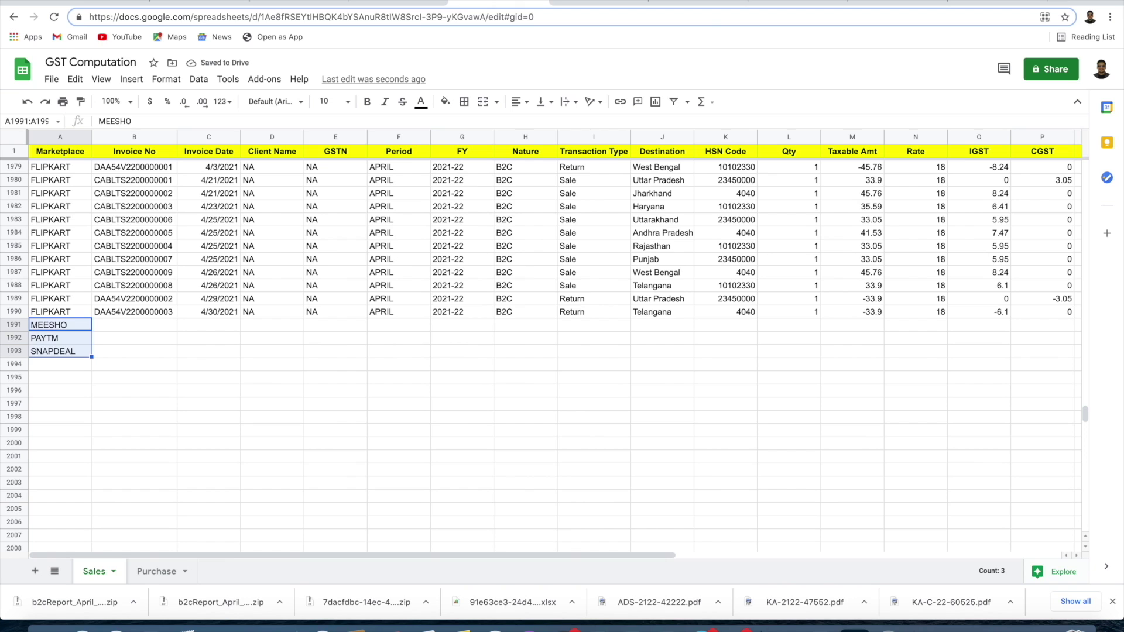
key("Delete")
- Copy the Amazon MFNShipment entry in row 1976 of the Sales sheet, from Marketplace through Invoice Amount, into empty row 1991
left_click(165, 577)
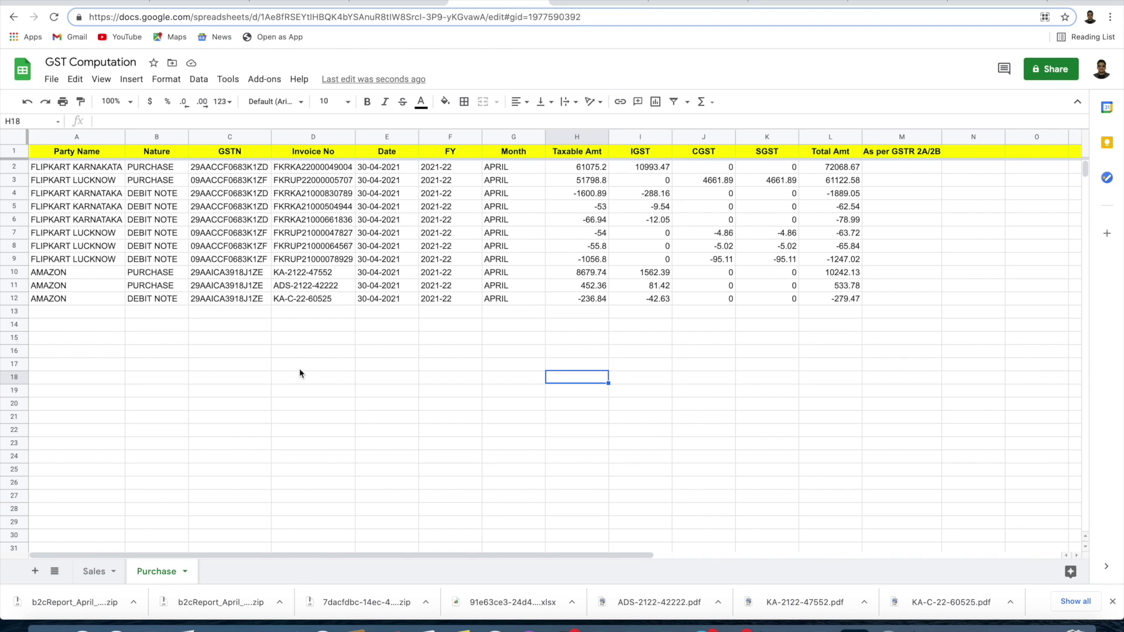
key("alt+Up")
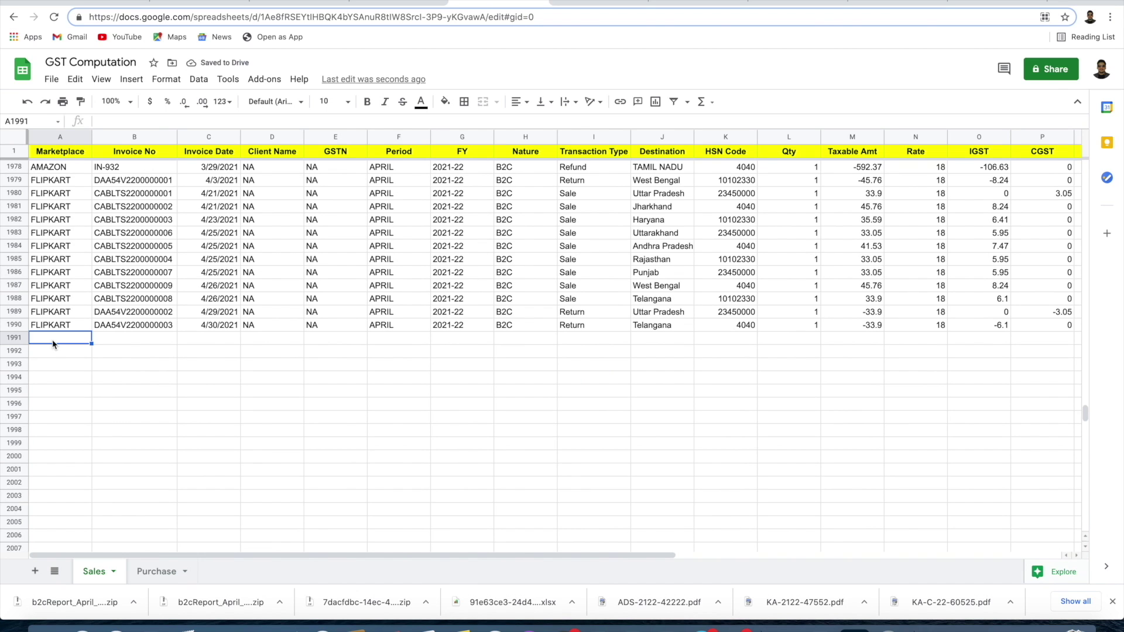
scroll(52, 344, "up", 2)
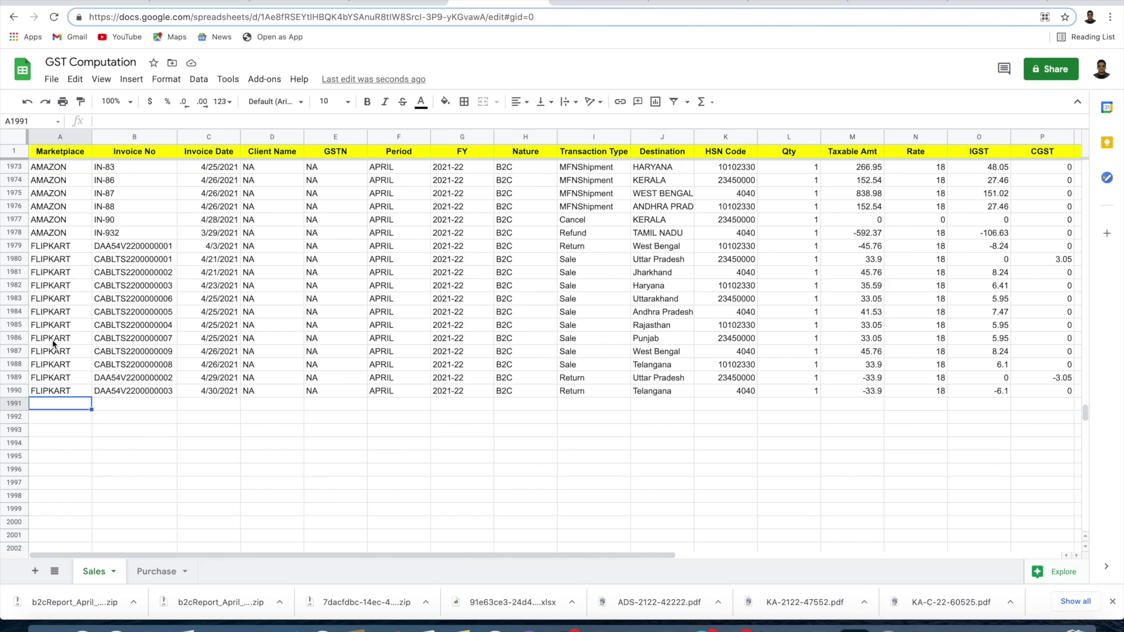
left_click_drag(53, 232, 790, 233)
left_click_drag(58, 206, 1054, 206)
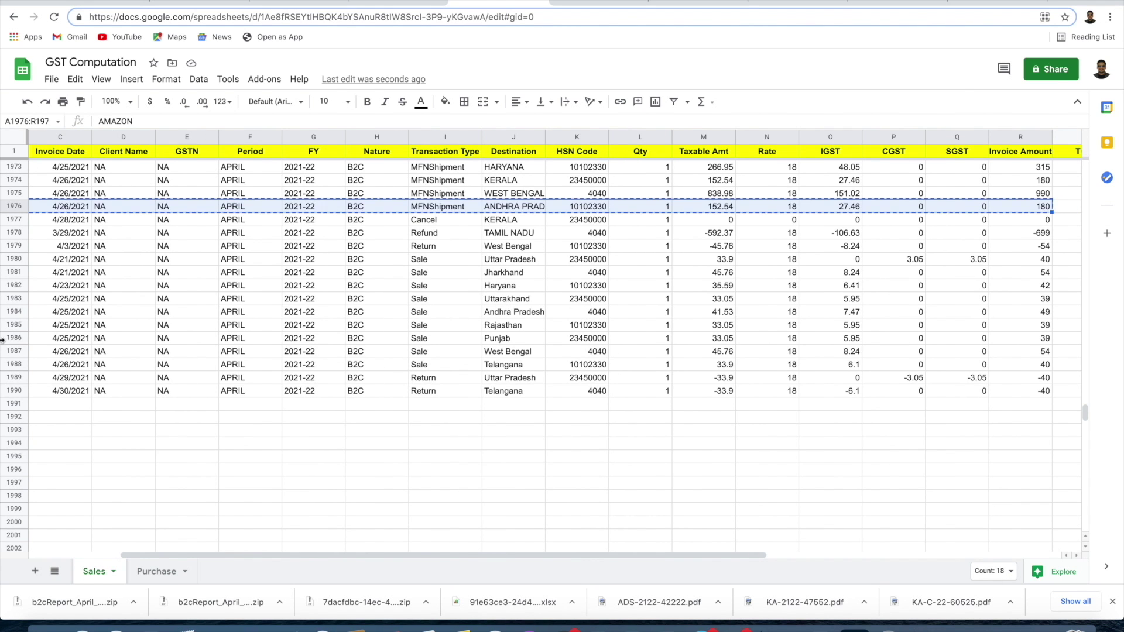
key("ctrl+c")
left_click(59, 403)
key("ctrl+v")
- Set the Nature of the copied Amazon entry in row 1991 to B2B
key("Right")
key("Right")
key("Right")
key("Right")
key("Right")
key("Right")
key("Right")
type("B2B")
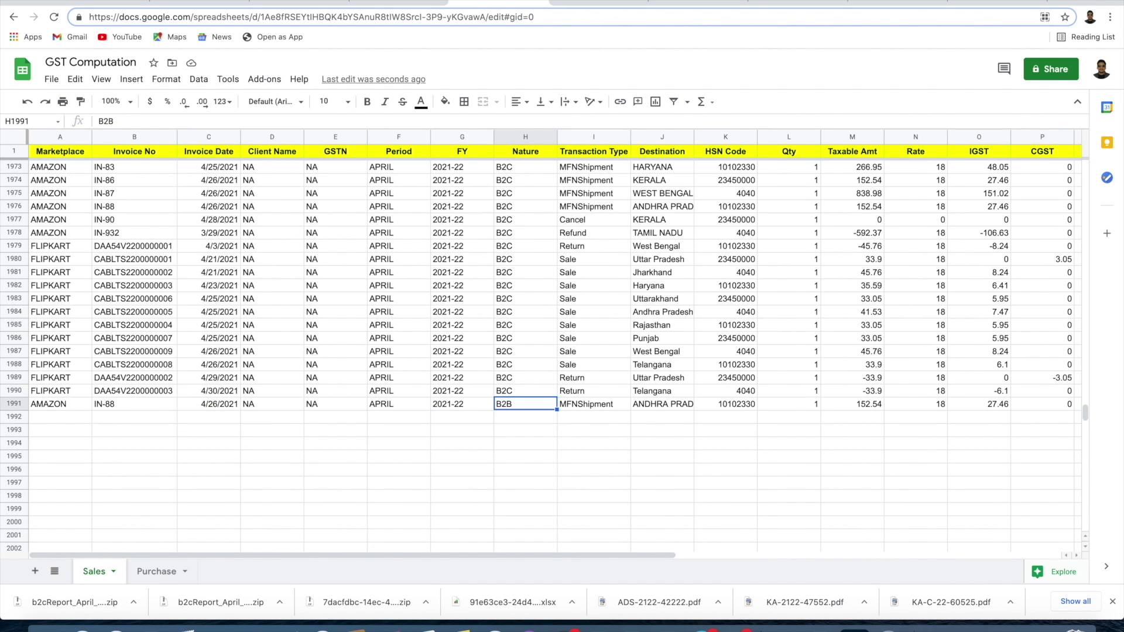
- Fill the B2B row's placeholders with GSTN in the GSTN column and ABC as the client name
key("Left")
key("Left")
key("Left")
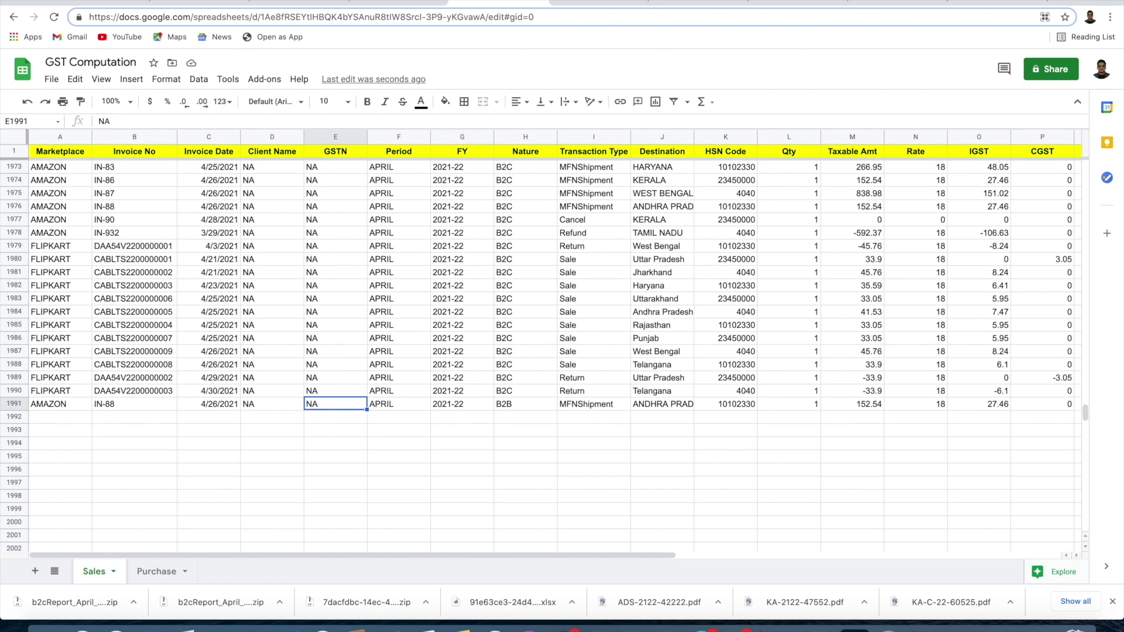
key("BackSpace")
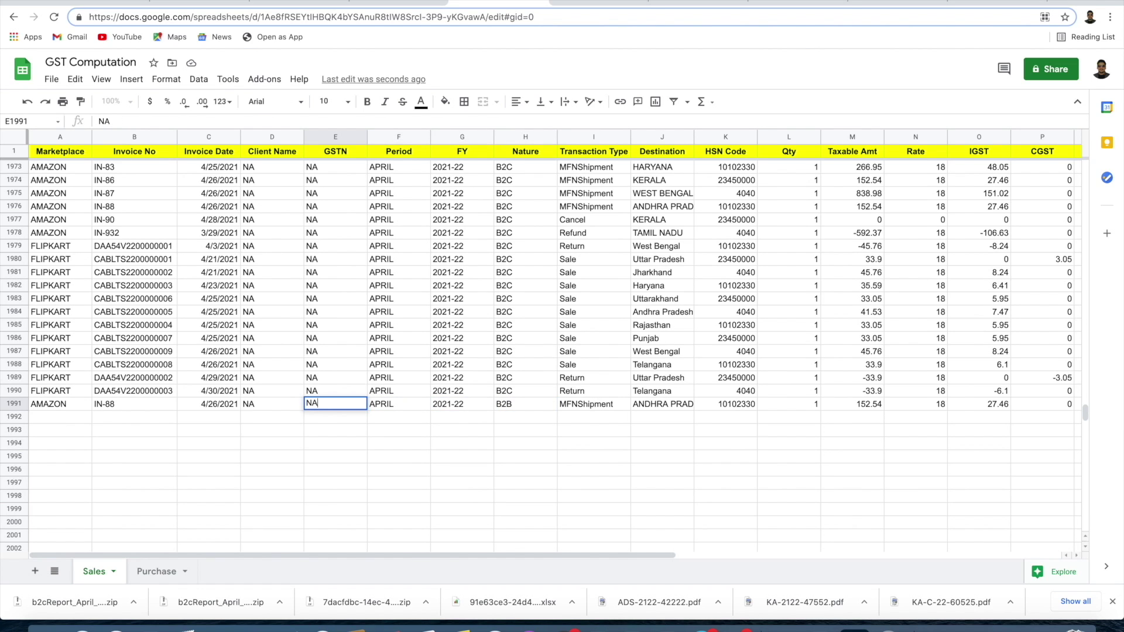
type("GST")
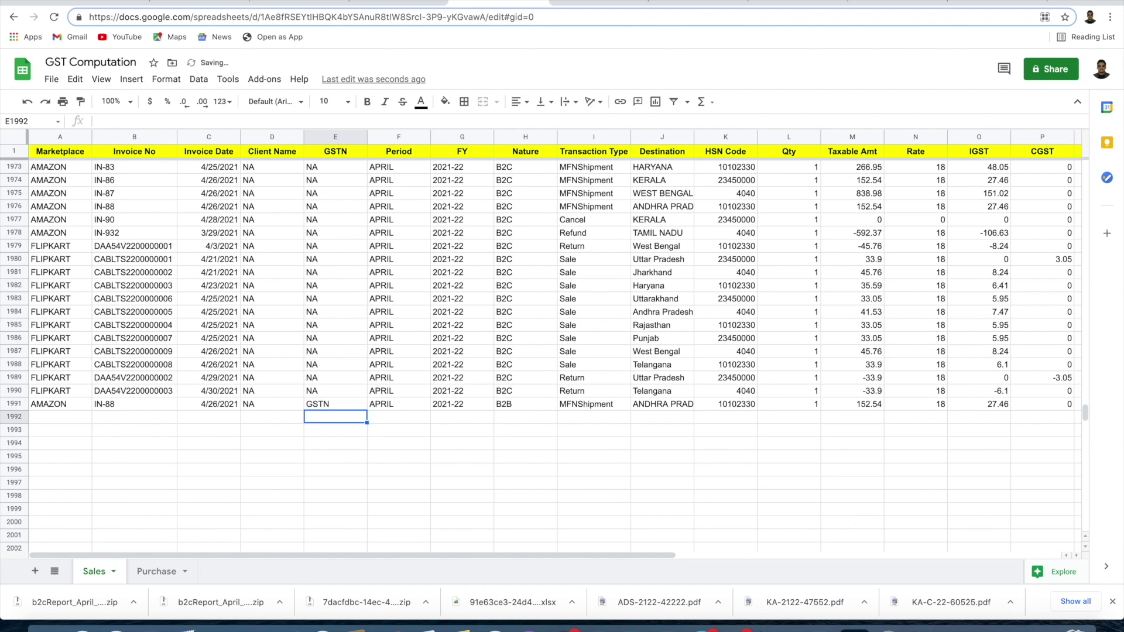
key("Left")
type("ABC")
key("Return")
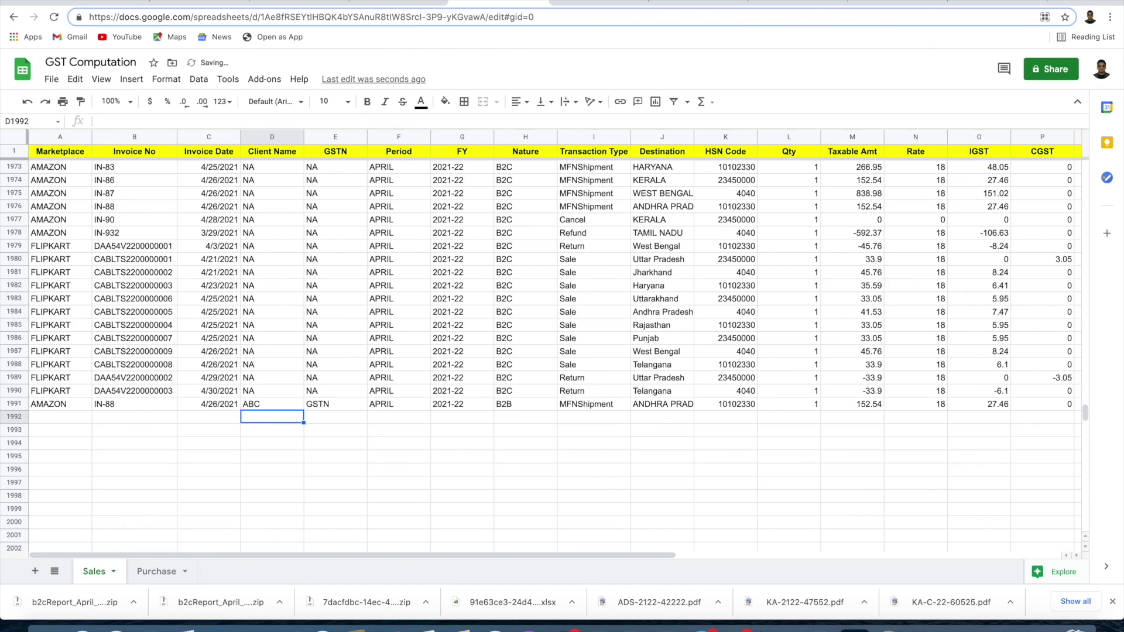
- Compare the Client Name, GSTN, Nature and Invoice No entries of the B2B row with the B2C rows above
key("Left")
key("Left")
key("Left")
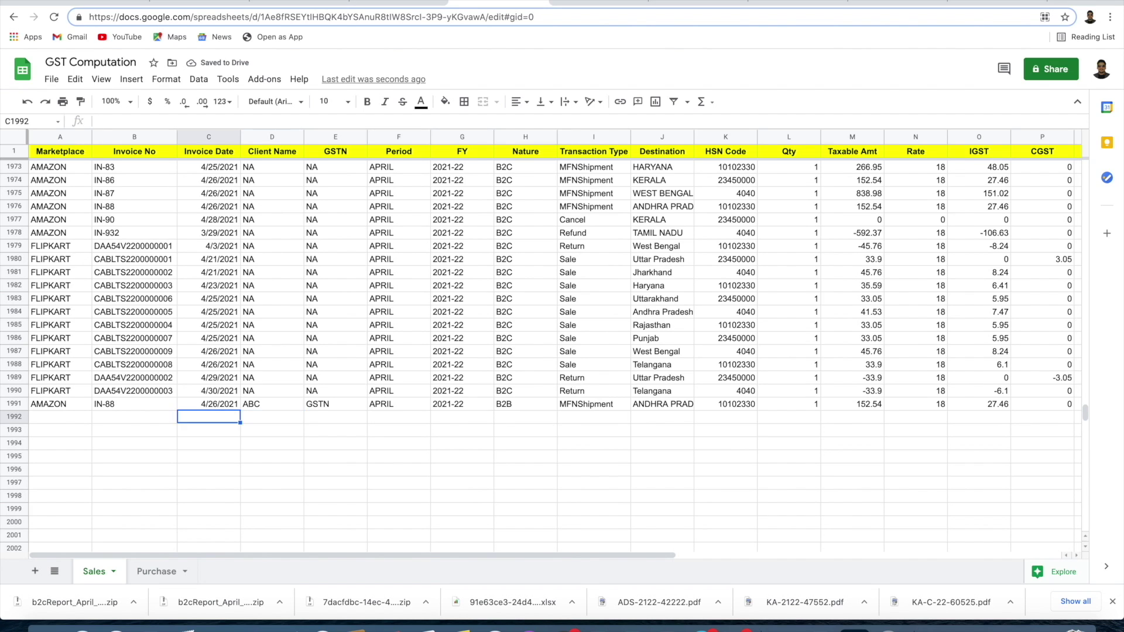
key("Right")
key("Right")
key("Right")
key("Right")
key("Right")
key("Right")
key("Right")
key("Left")
key("Right")
key("Left")
key("Left")
key("Left")
key("Left")
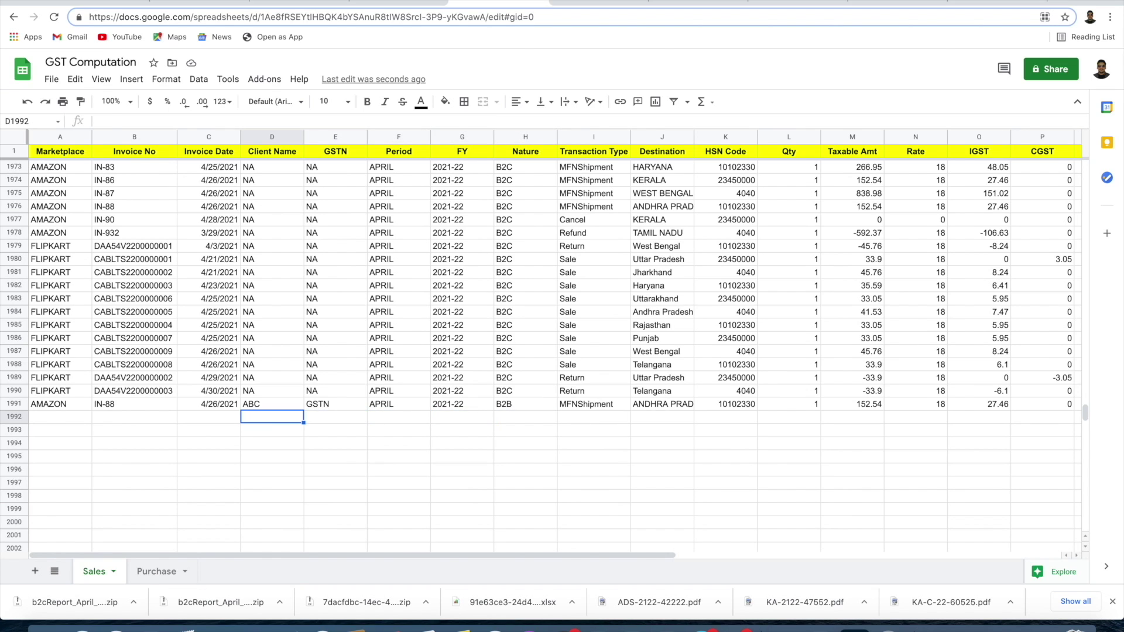
key("Up")
key("Up")
key("Up")
key("Up")
key("Up")
key("Up")
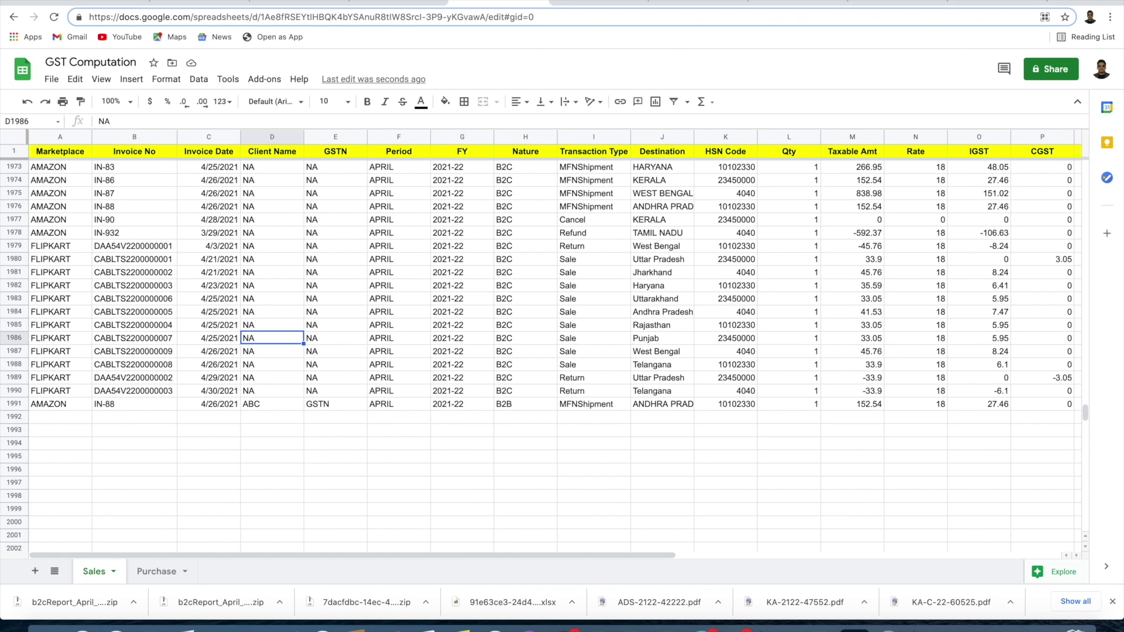
key("Down")
key("Right")
key("Up")
key("Up")
key("Up")
key("Down")
key("Down")
key("Down")
key("Down")
key("Down")
key("Down")
key("Down")
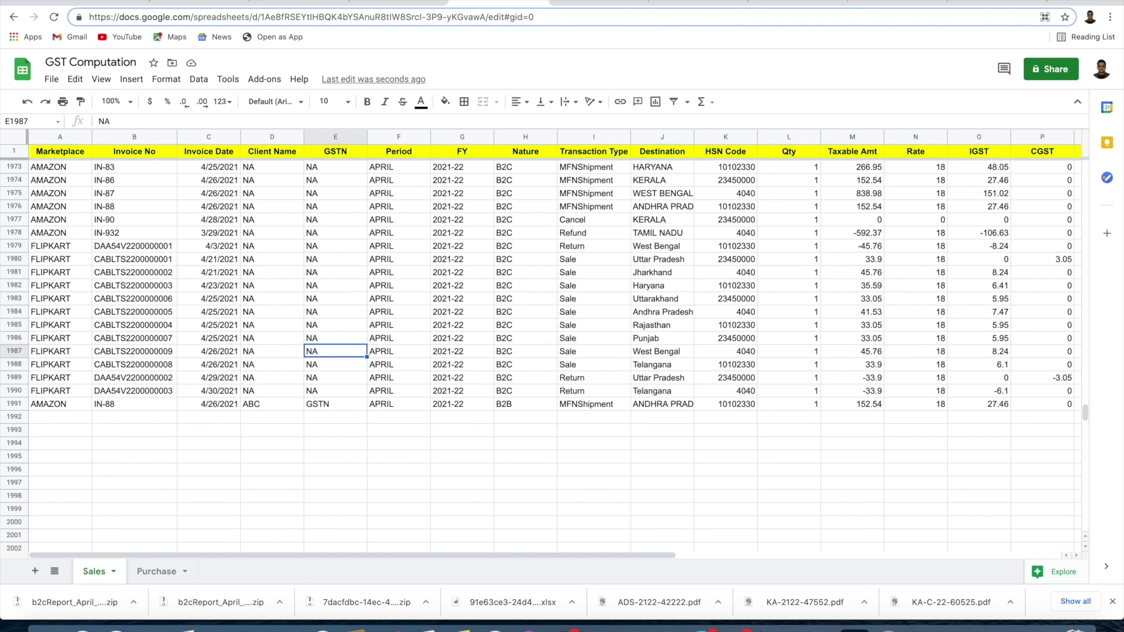
key("Left")
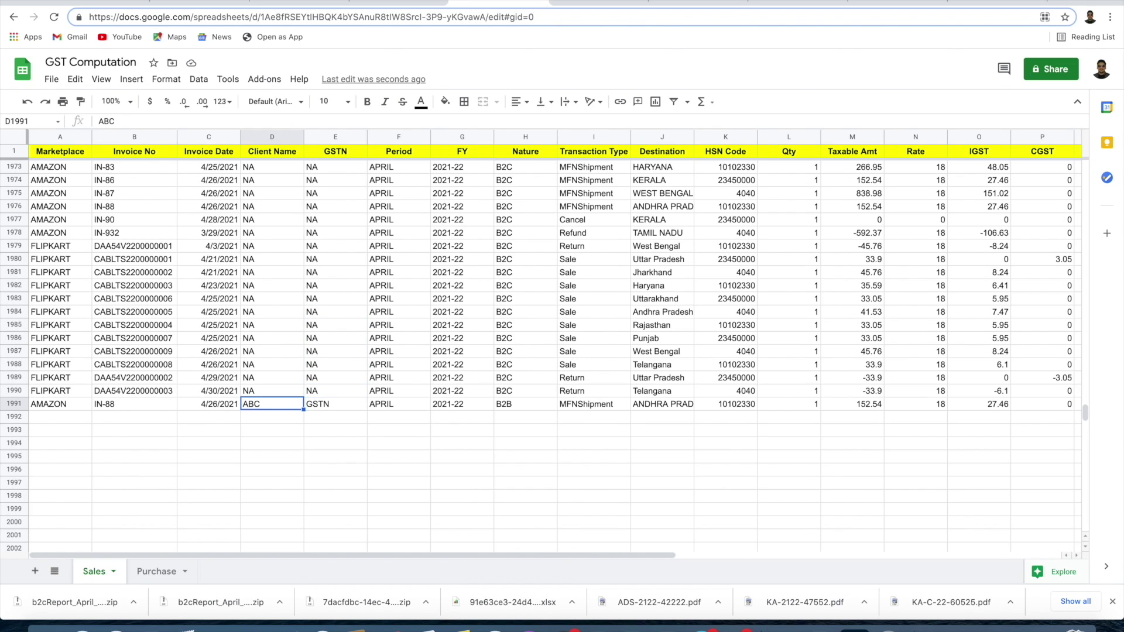
key("Right")
key("Right")
key("Right")
key("Right")
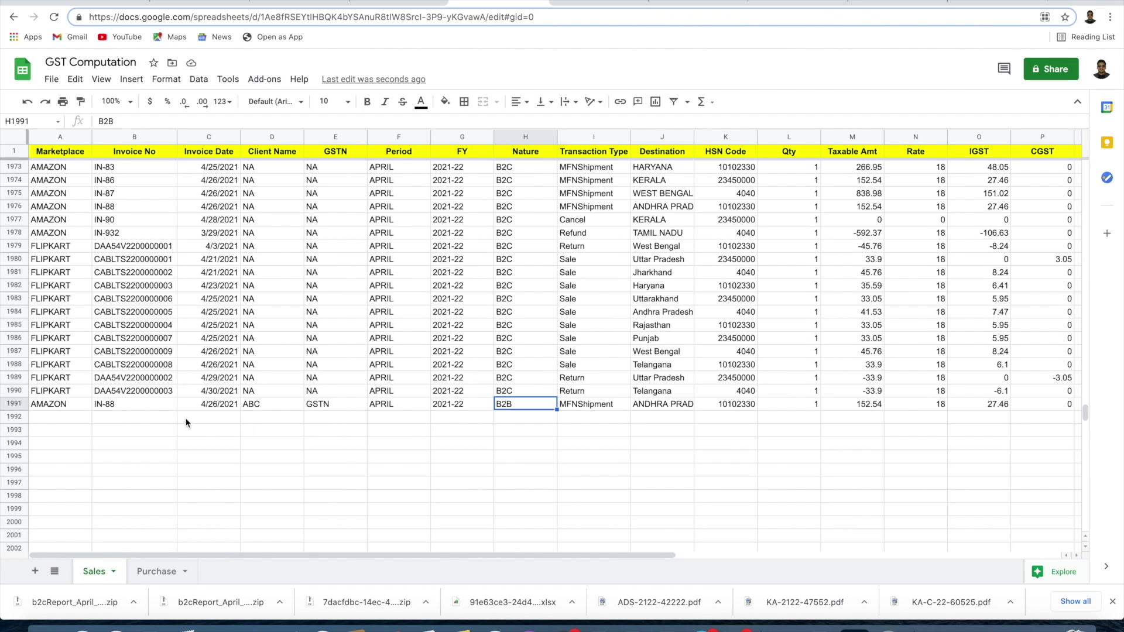
double_click(148, 405)
key("Return")
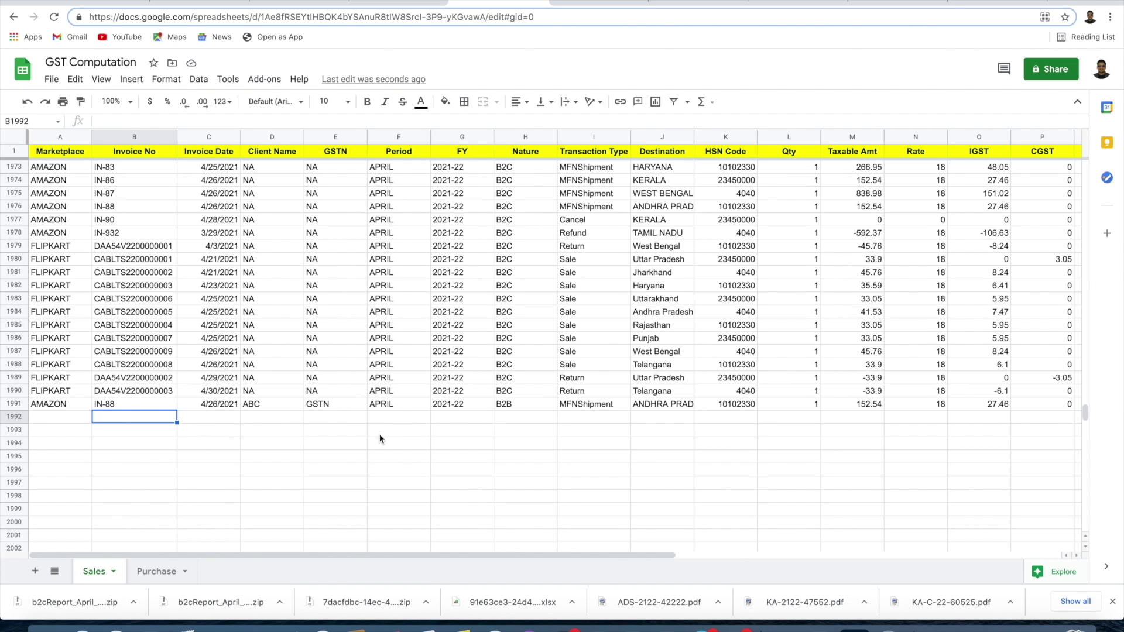
- Add a new sheet after Purchase and name it GSTR 1 ANALYSIS
left_click(35, 571)
left_click_drag(153, 572, 241, 571)
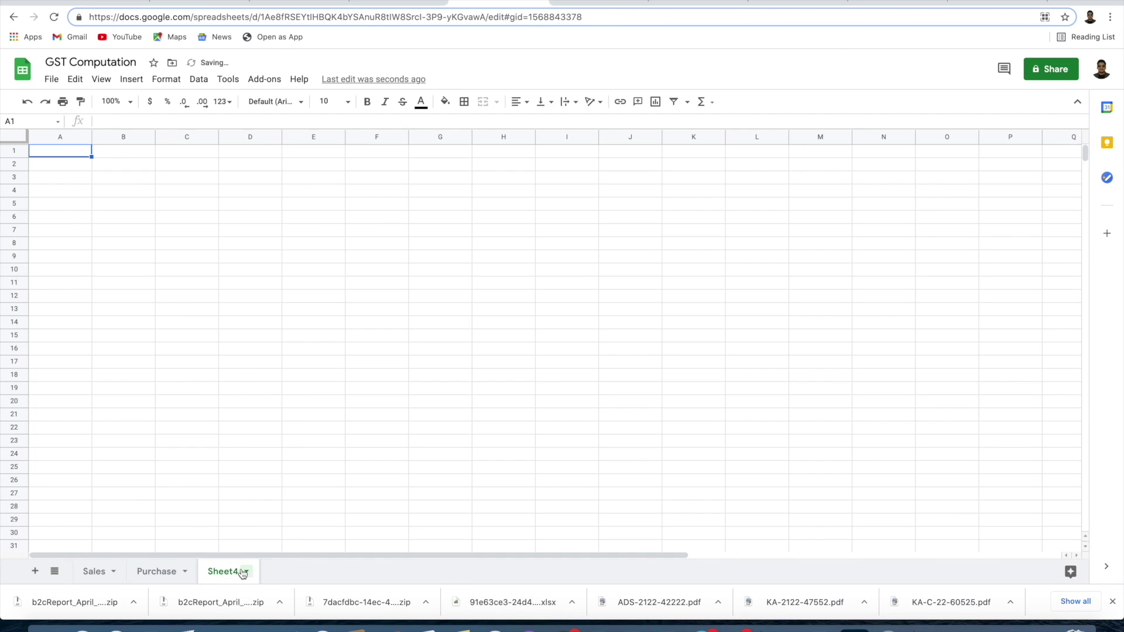
left_click(246, 571)
left_click(245, 417)
type("GST")
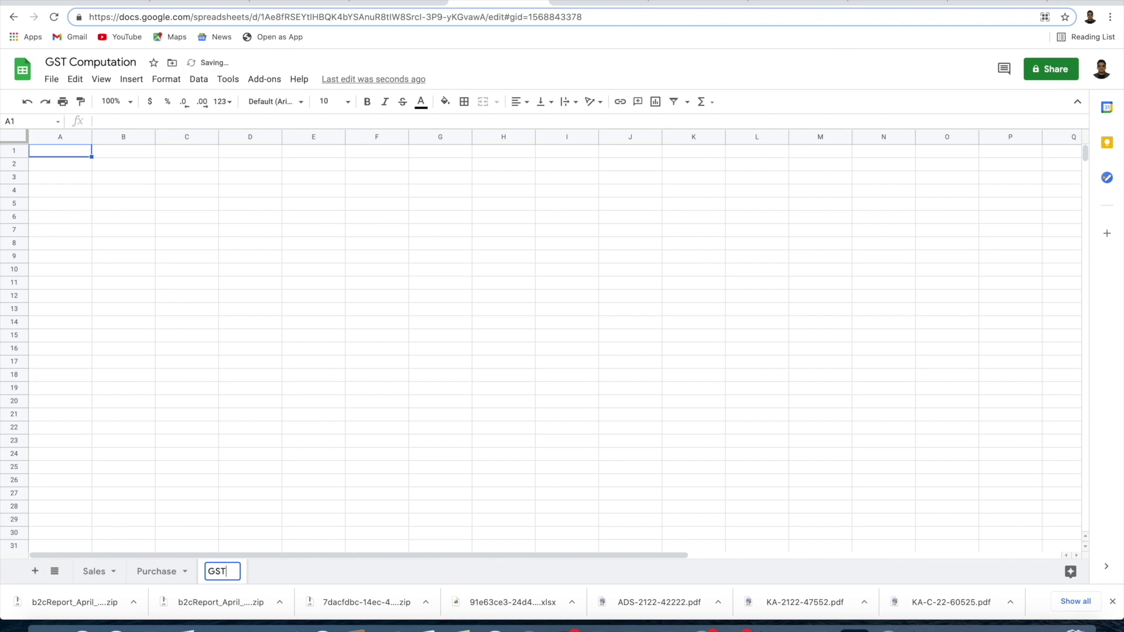
type("R 1 ANALYSIS")
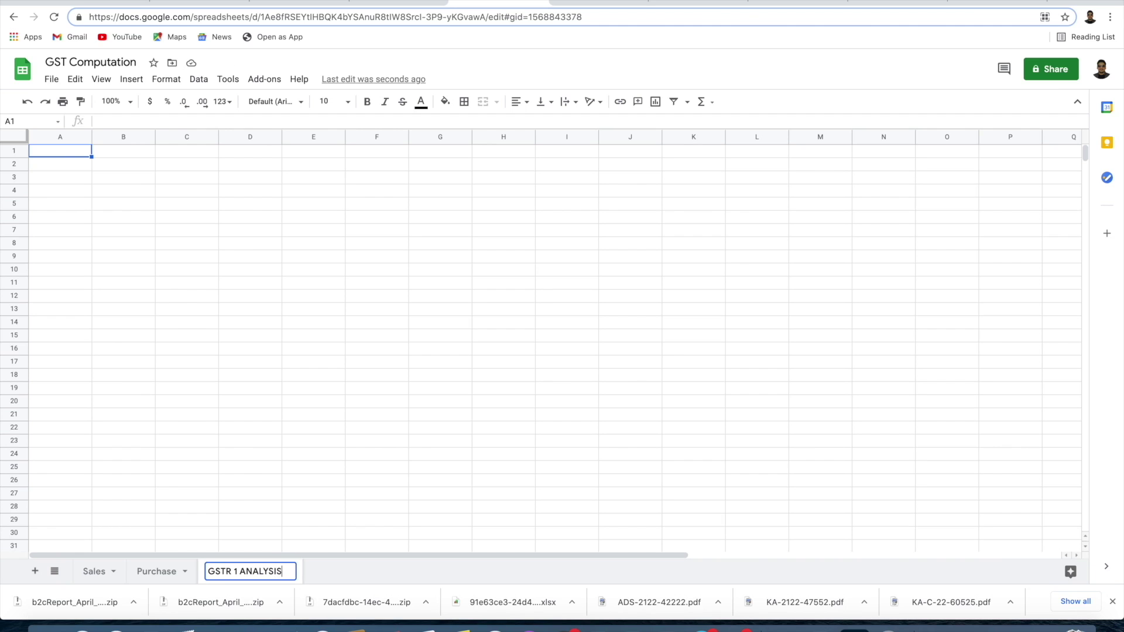
key("Return")
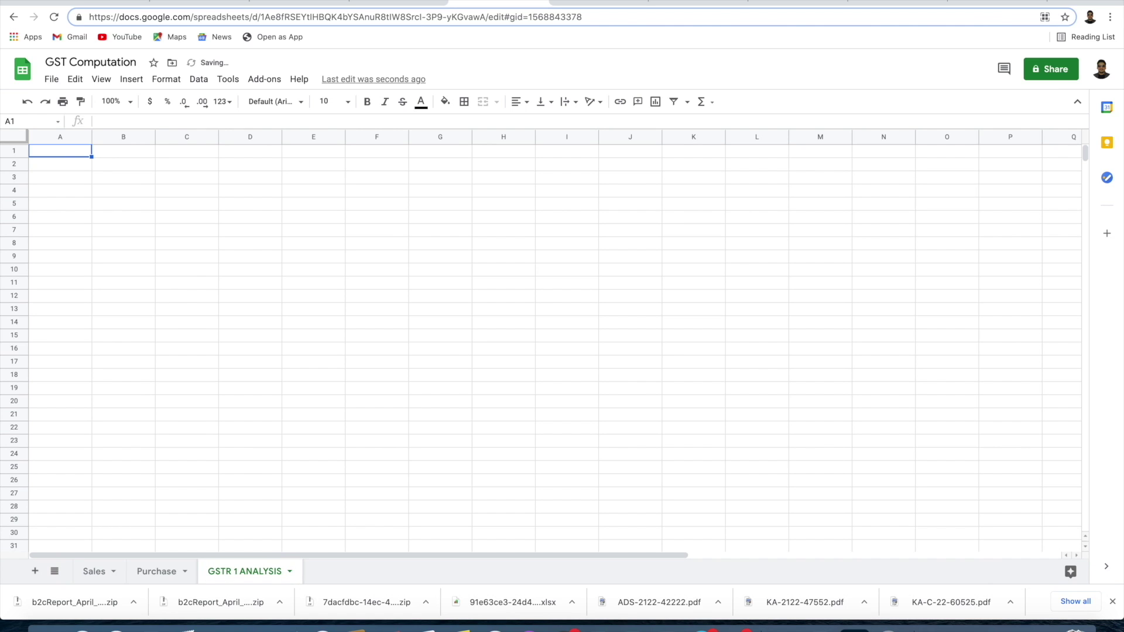
- Add another sheet after GSTR 1 ANALYSIS and name it GSTR 3B ANALYSIS
left_click(35, 570)
right_click(322, 573)
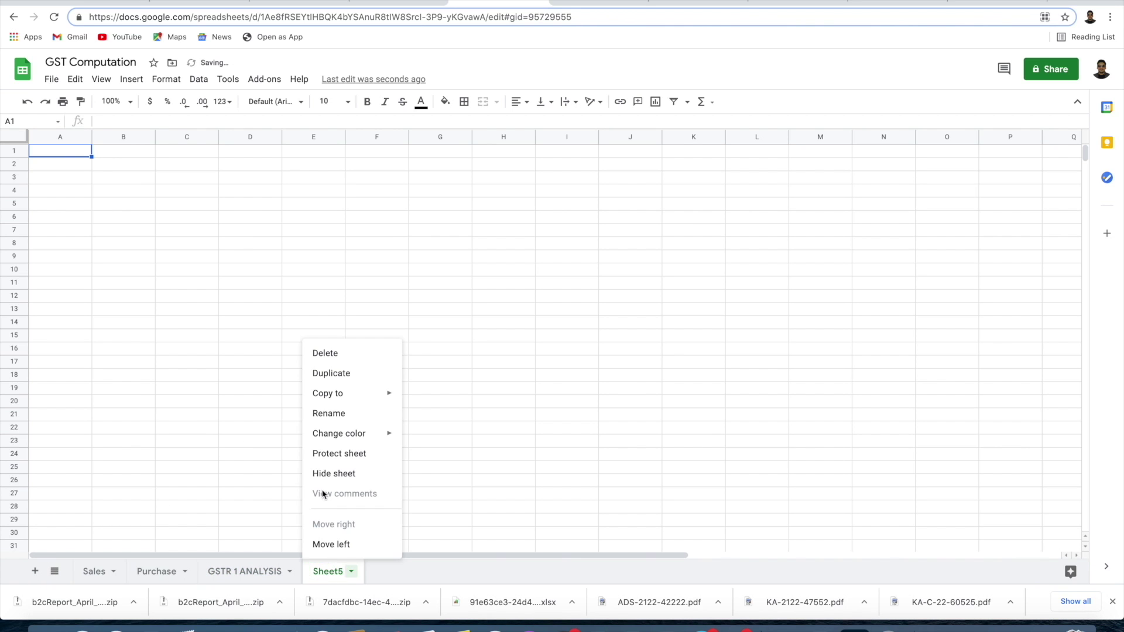
left_click(331, 414)
type("GSTR ")
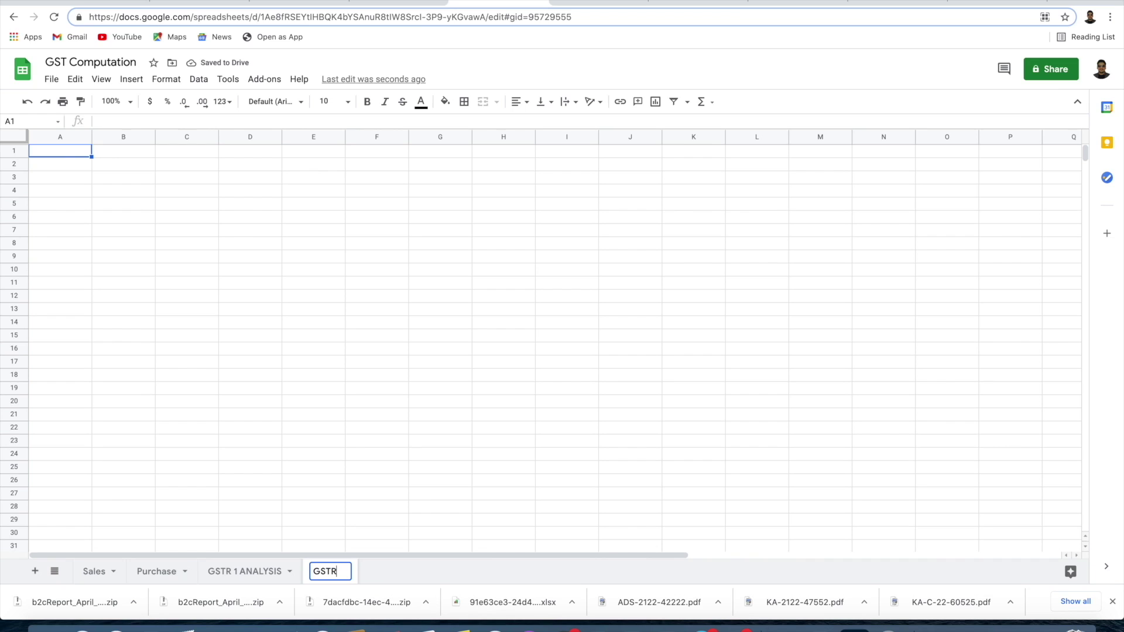
type("3B ANA")
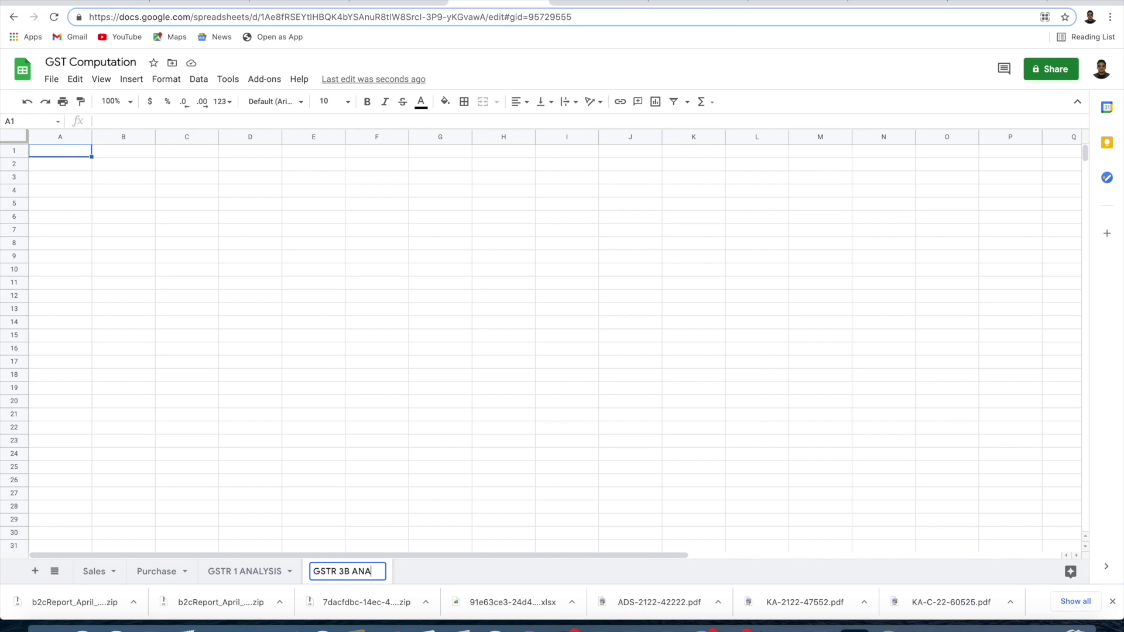
type("LYSIS")
key("Return")
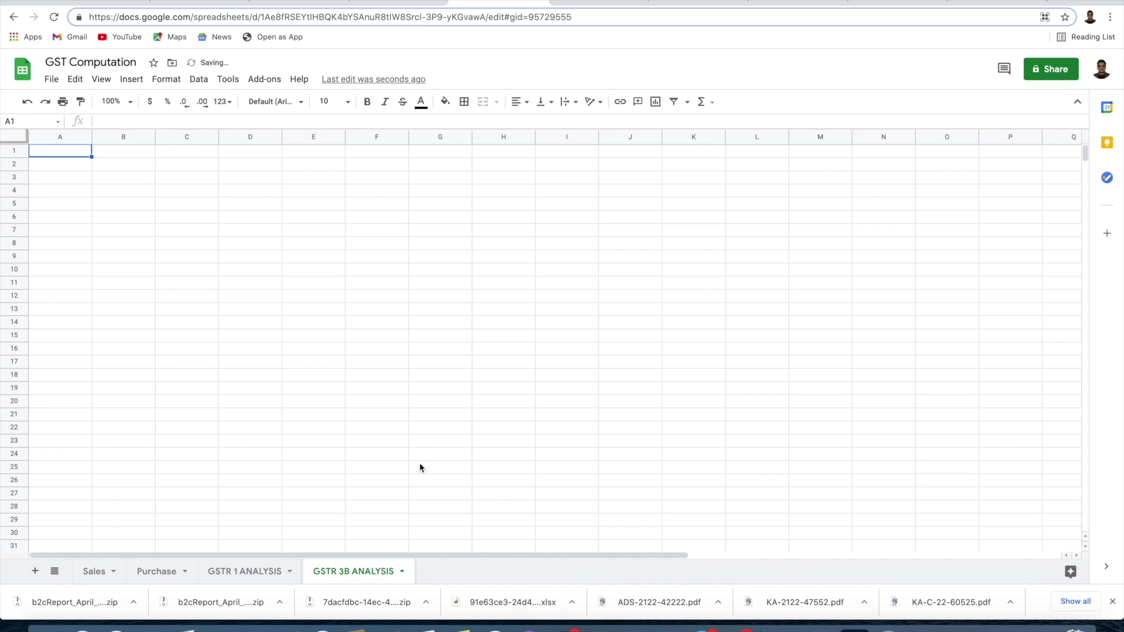
- Start a pivot table on the GSTR 3B ANALYSIS sheet with Sales!A1:S1991 as its data range
left_click(54, 216)
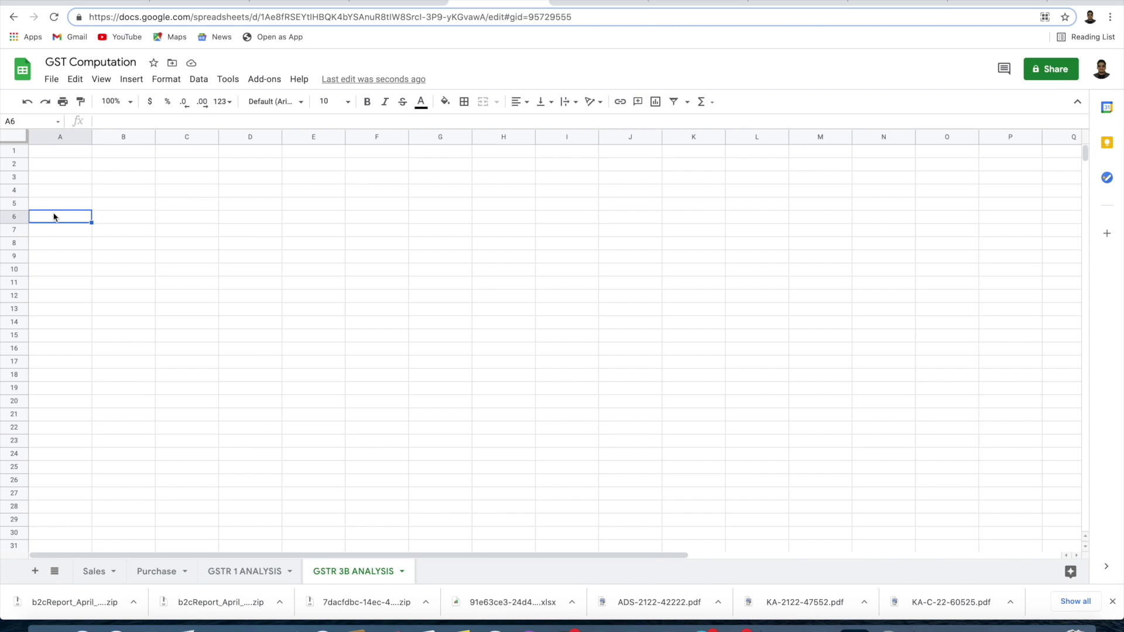
left_click(94, 572)
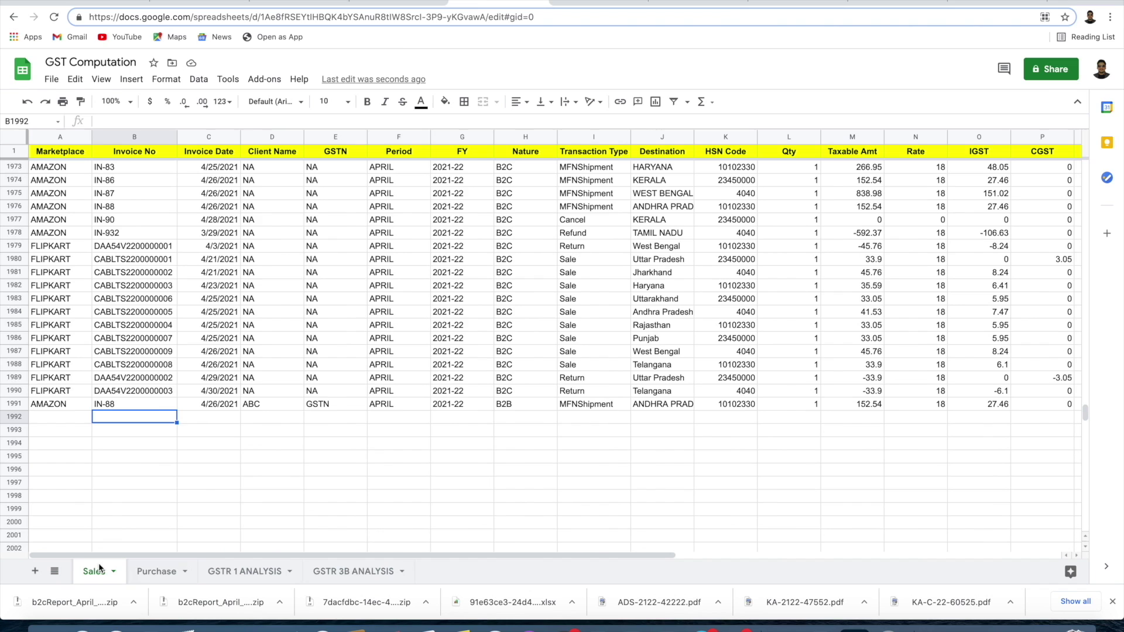
left_click(158, 571)
left_click(343, 572)
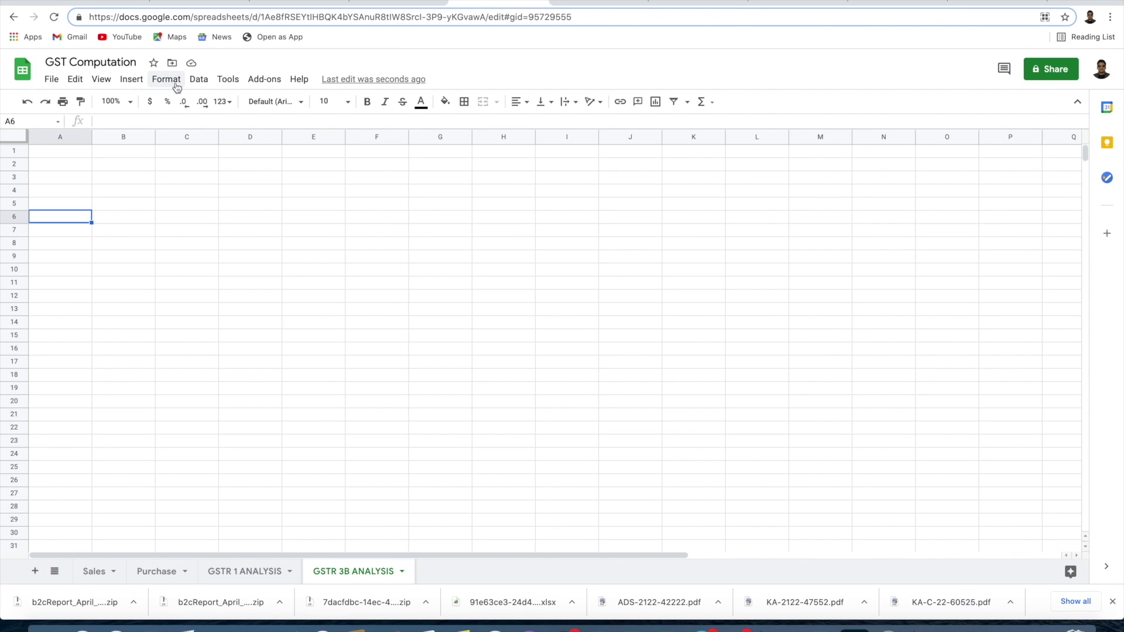
left_click(205, 81)
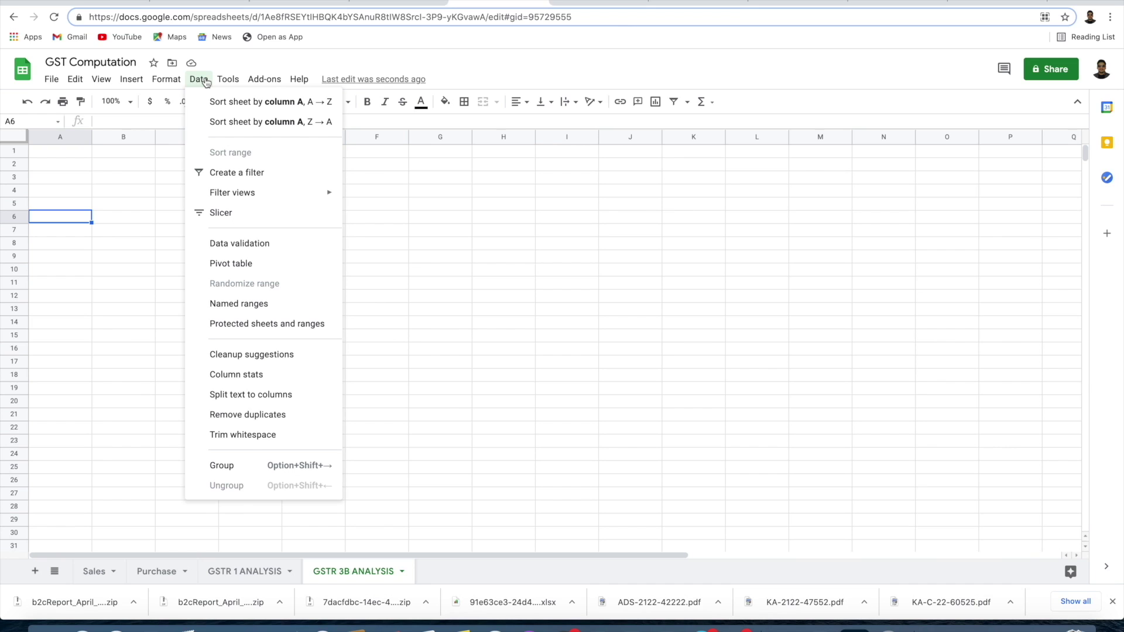
left_click(263, 265)
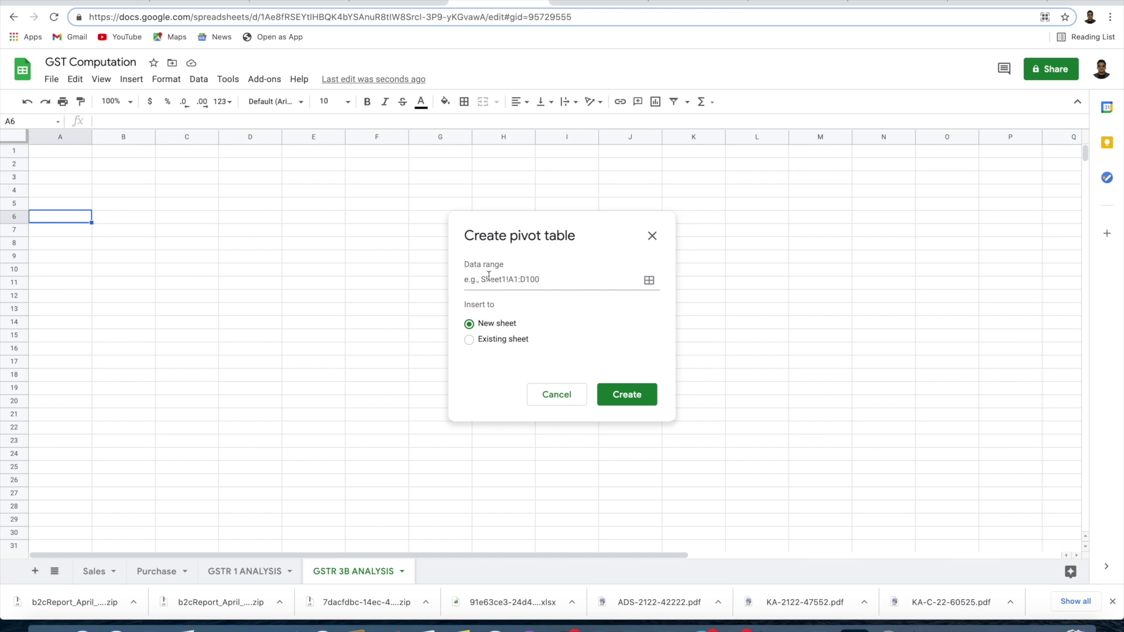
left_click(650, 281)
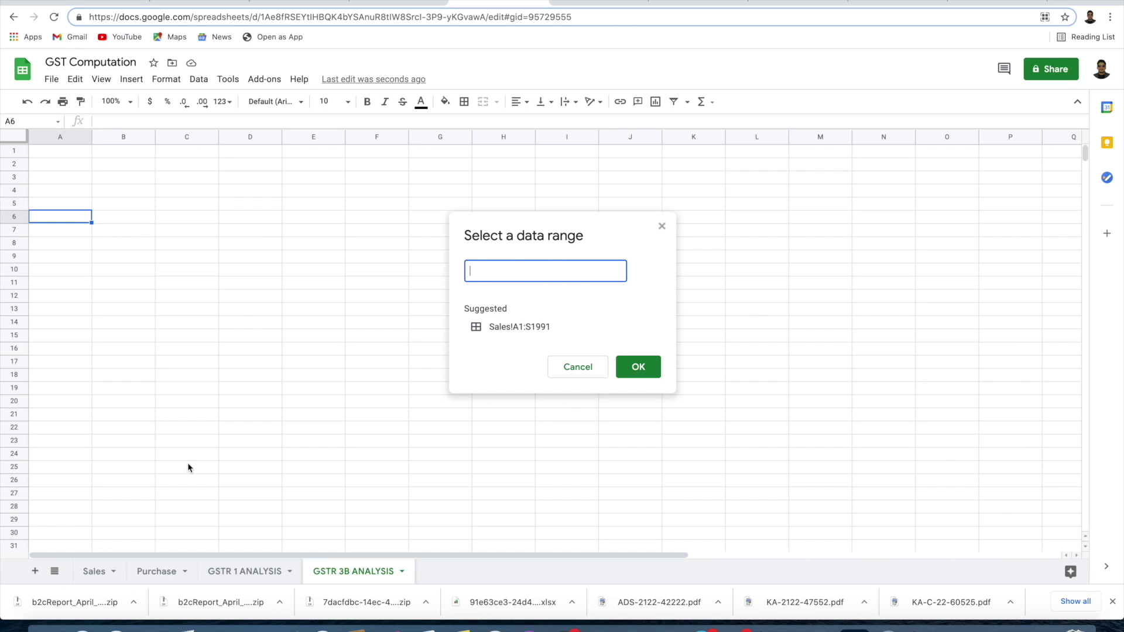
left_click(93, 572)
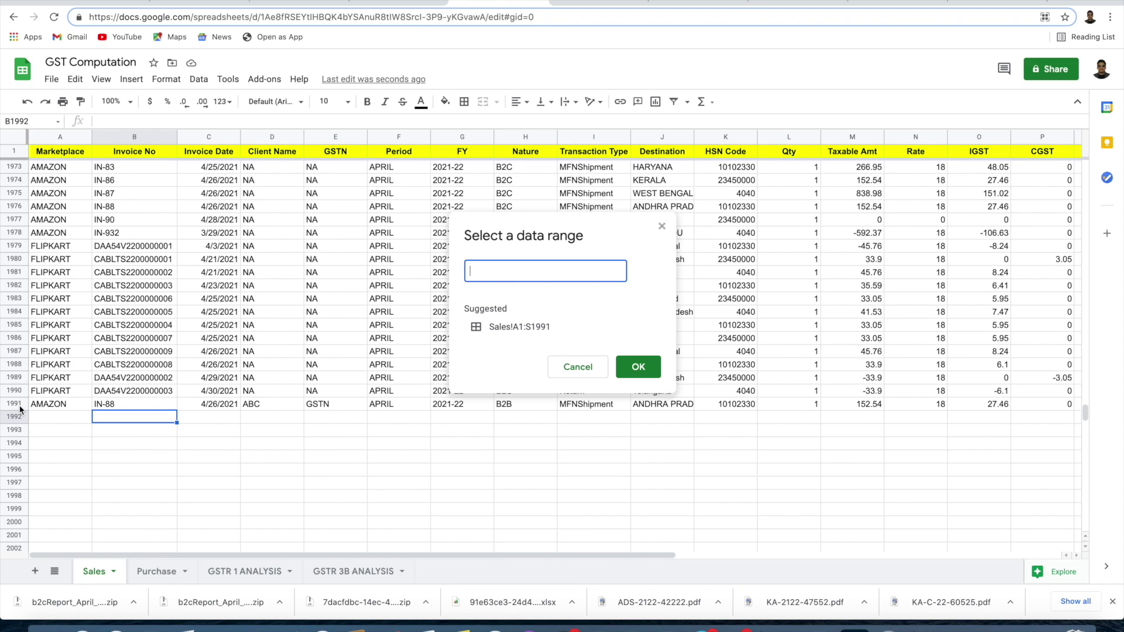
scroll(986, 253, "right", 5)
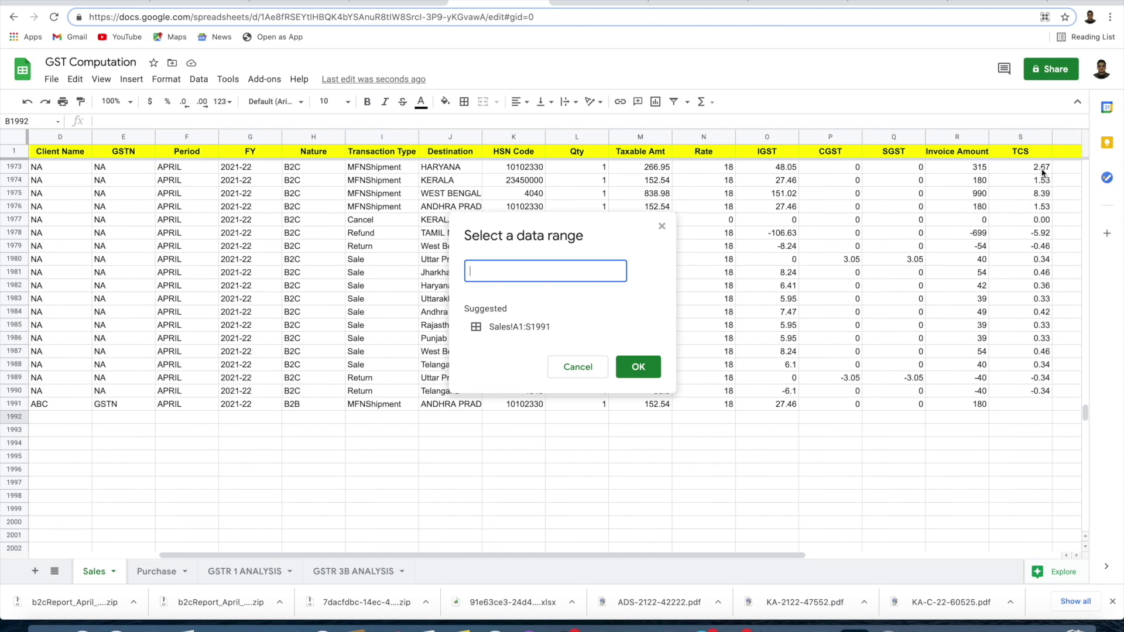
left_click(356, 571)
left_click(548, 334)
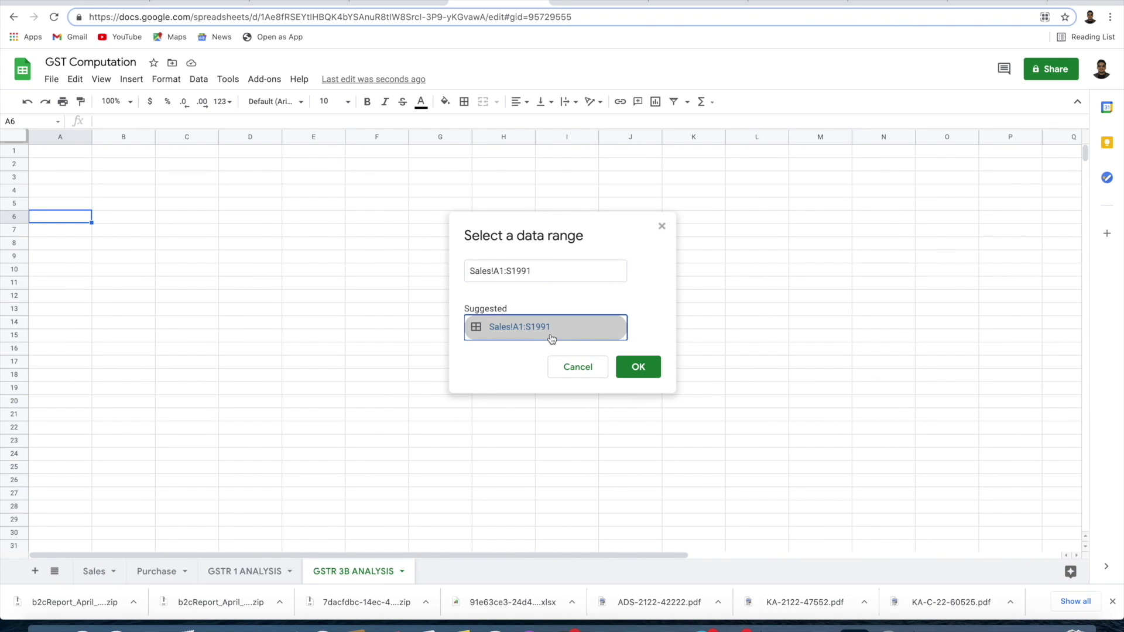
left_click(650, 367)
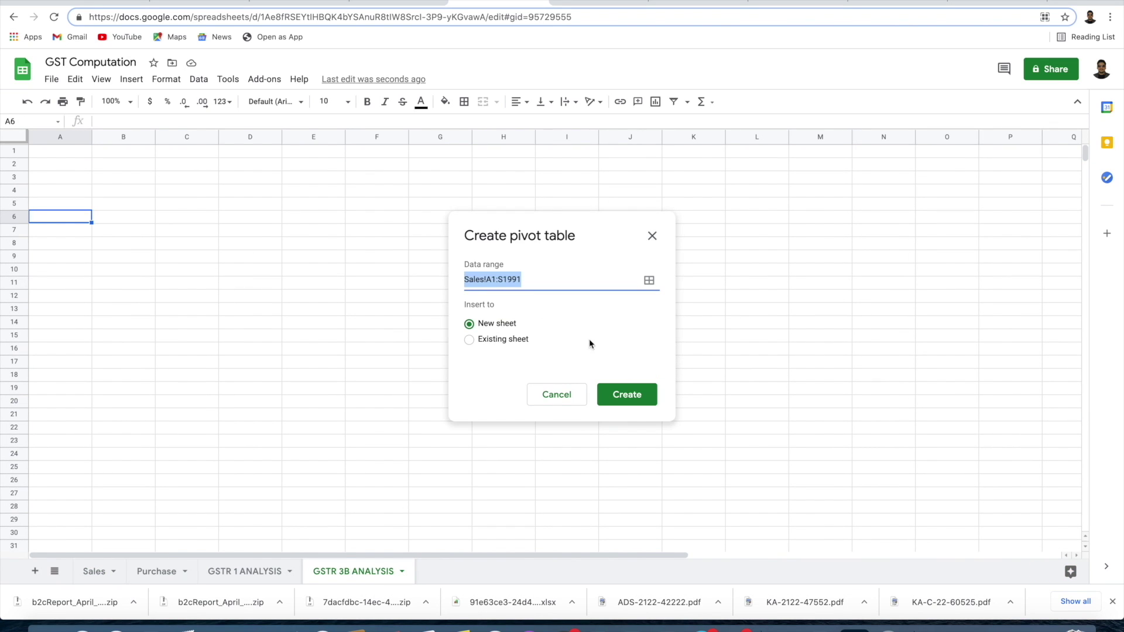
- Create the pivot table in the existing sheet at cell A6 of GSTR 3B ANALYSIS
left_click(489, 342)
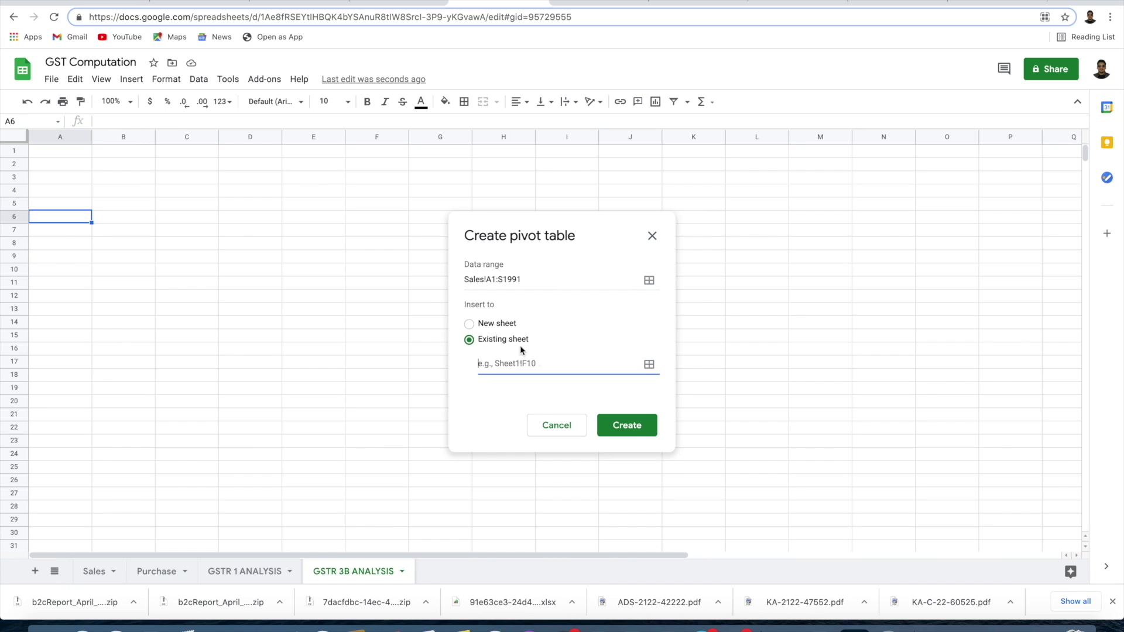
left_click(66, 222)
left_click(655, 318)
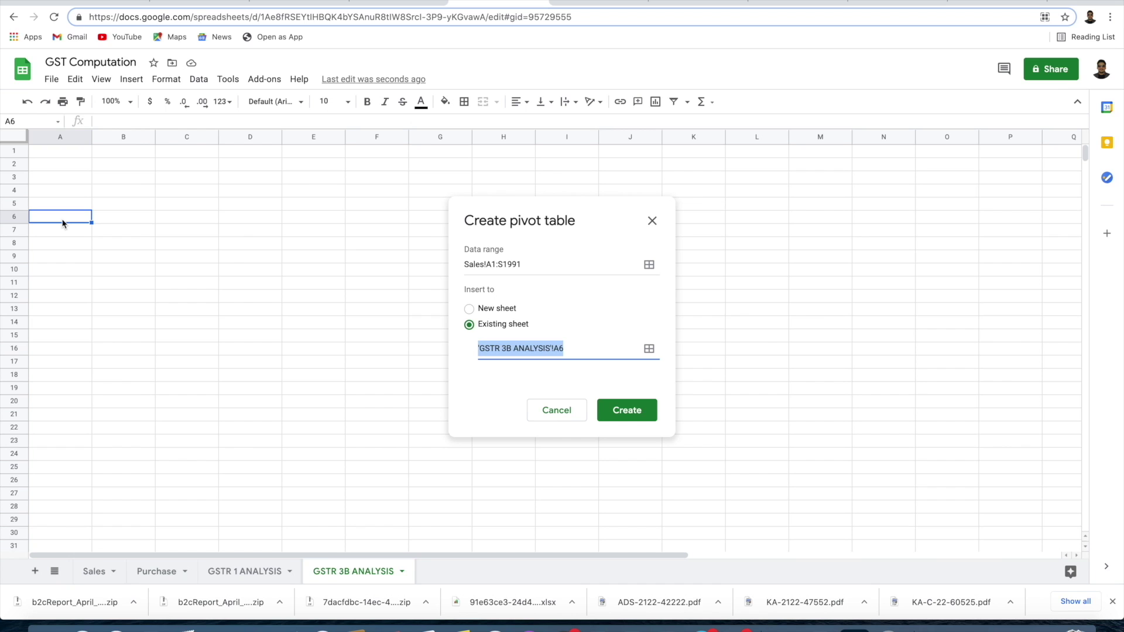
left_click(638, 414)
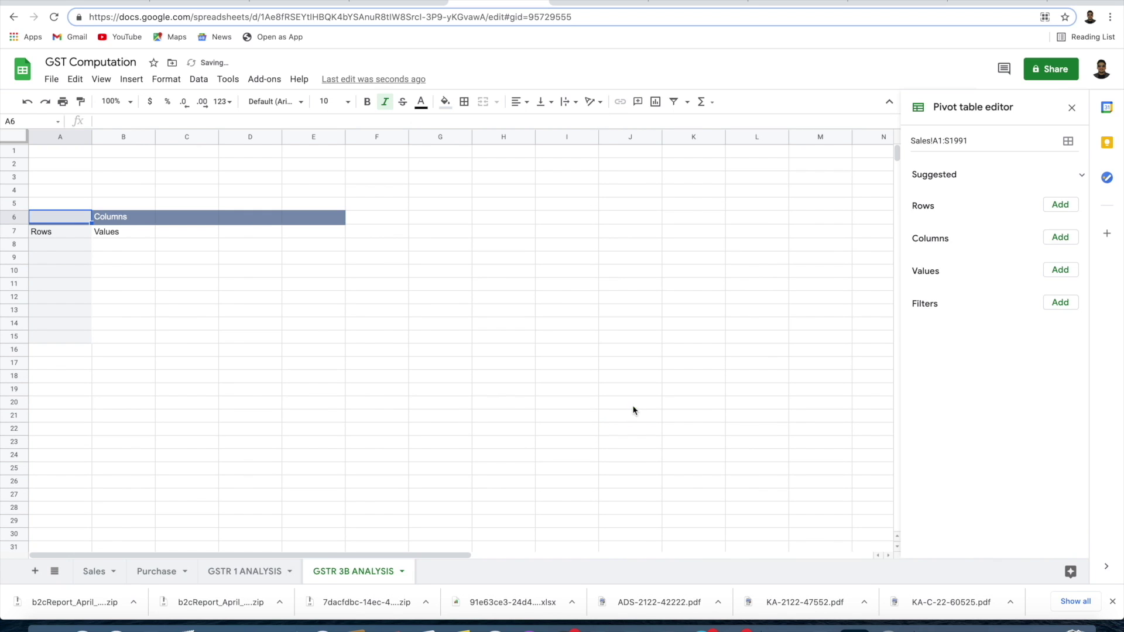
- Group the pivot table's rows by Marketplace and add the sum of Taxable Amt as a value
left_click(1059, 299)
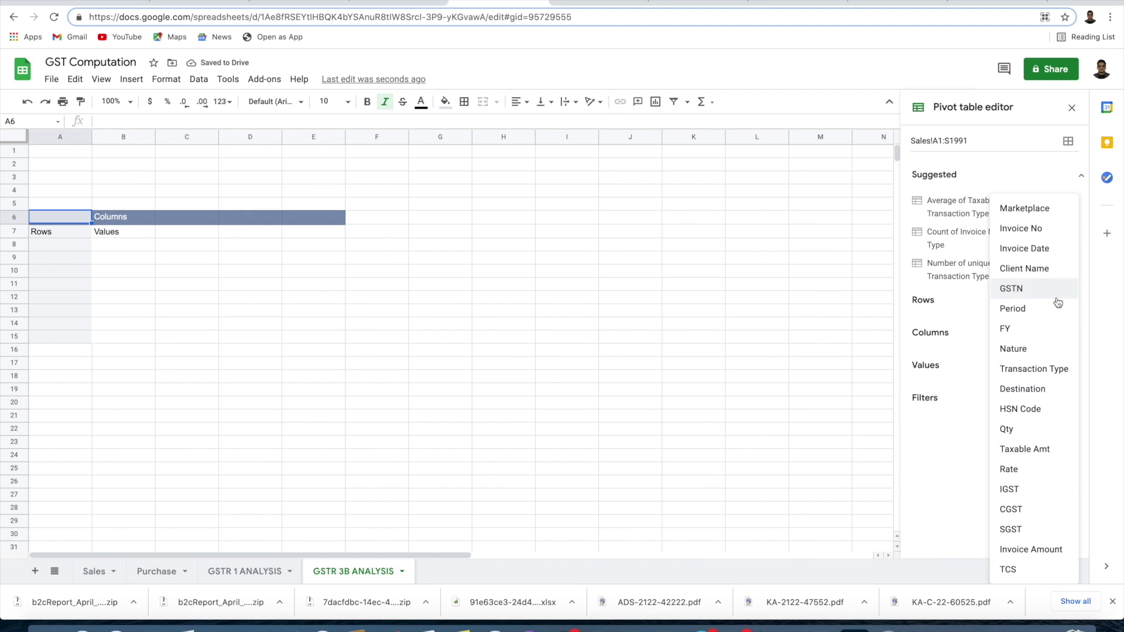
left_click(1029, 209)
left_click(1060, 354)
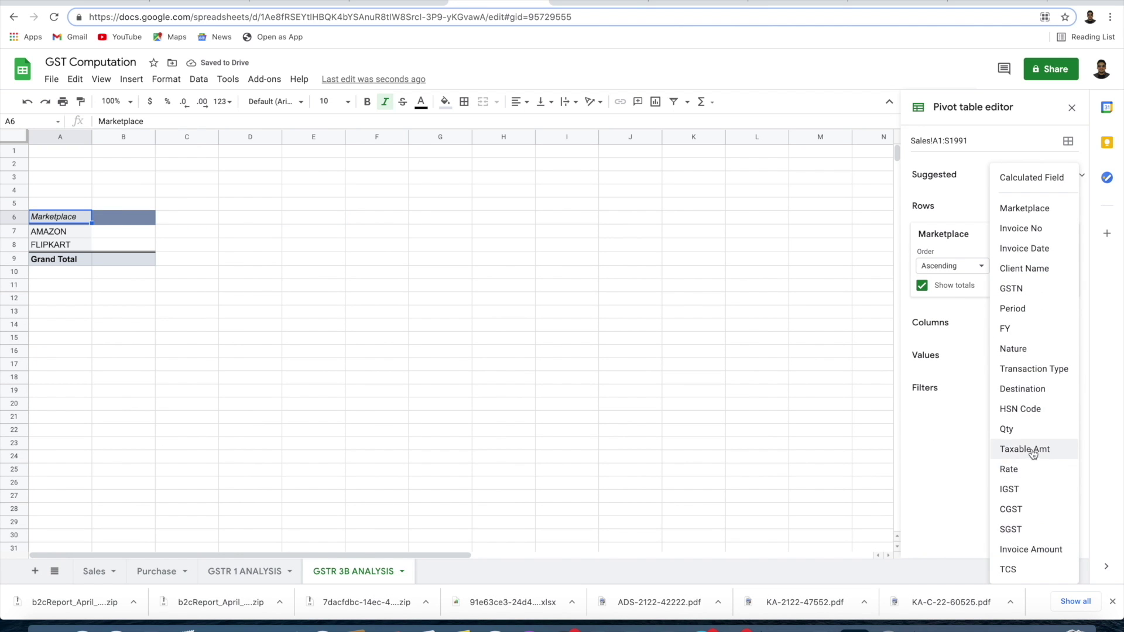
left_click(1042, 449)
- Add the sums of IGST, CGST and SGST as further values of the Marketplace pivot table
left_click(1060, 354)
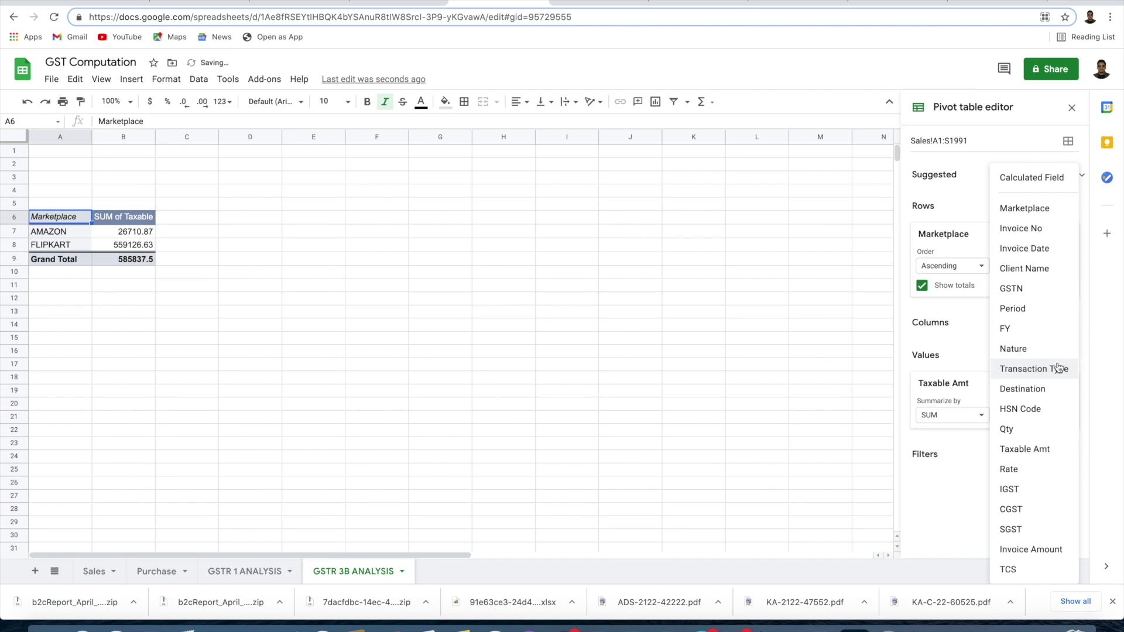
left_click(1019, 498)
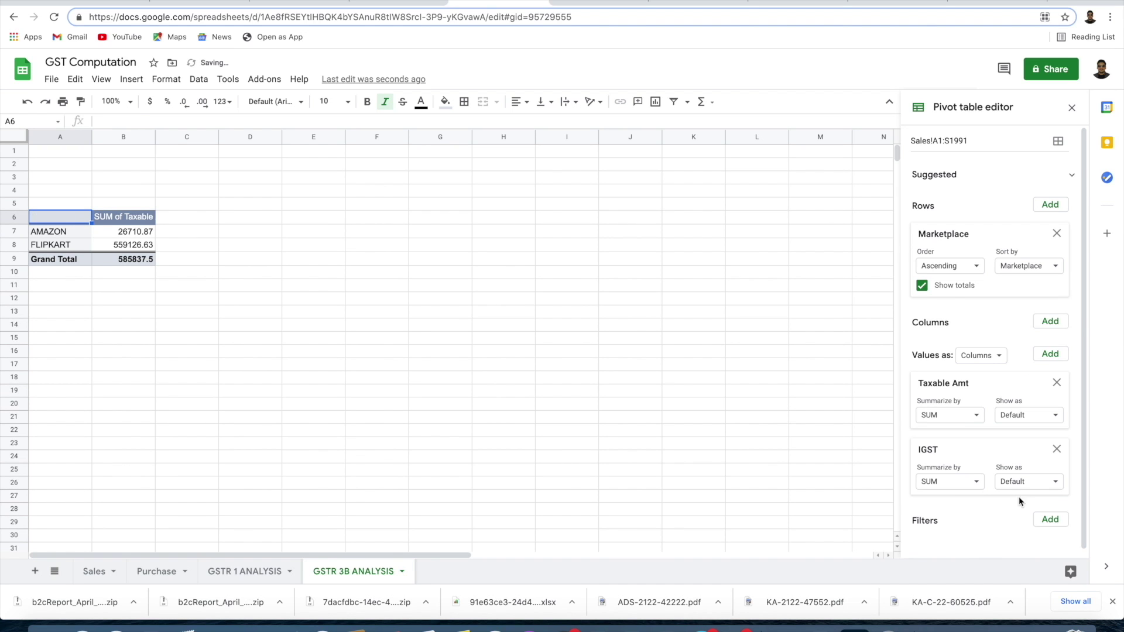
left_click(1056, 355)
left_click(1054, 509)
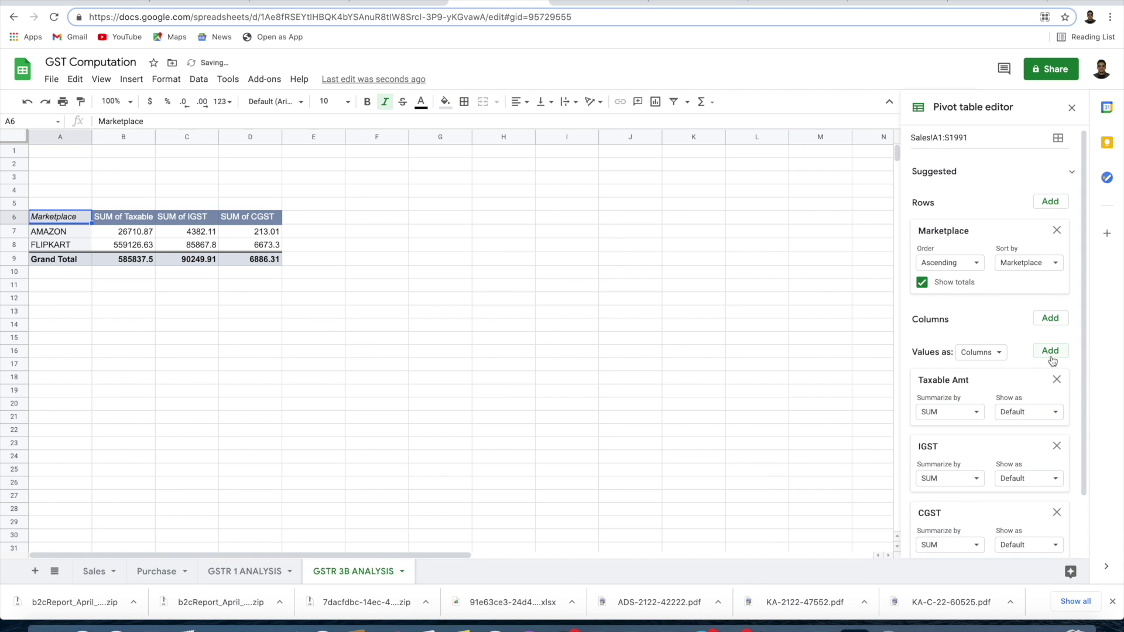
left_click(1051, 352)
left_click(1055, 530)
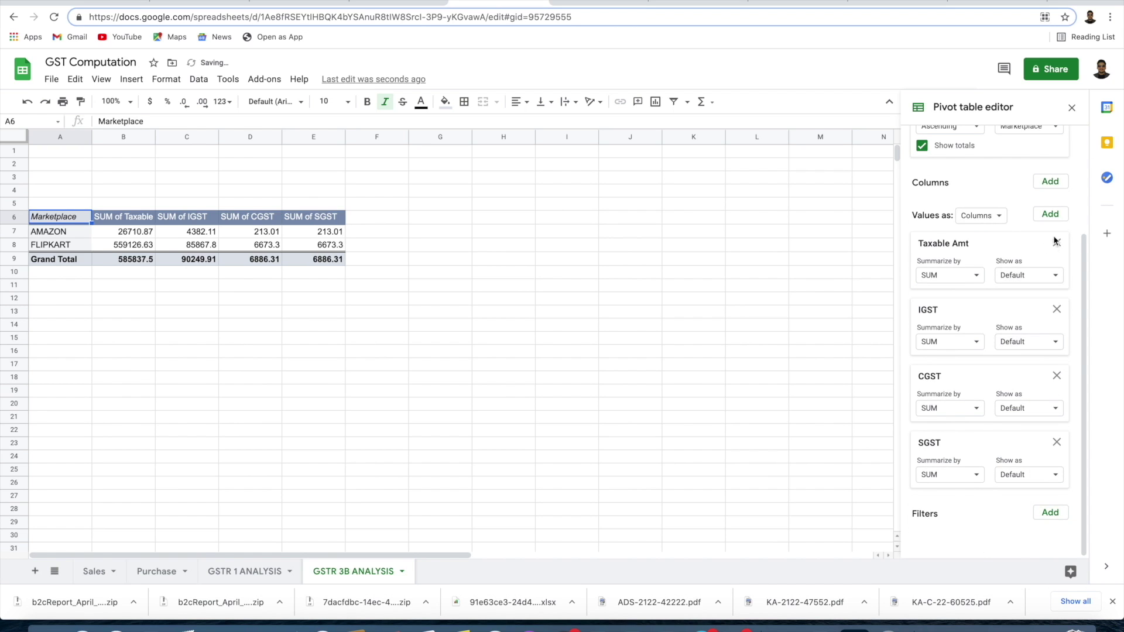
- Add the sums of Invoice Amount and TCS to the Marketplace pivot table's values
left_click(1051, 215)
left_click(1065, 547)
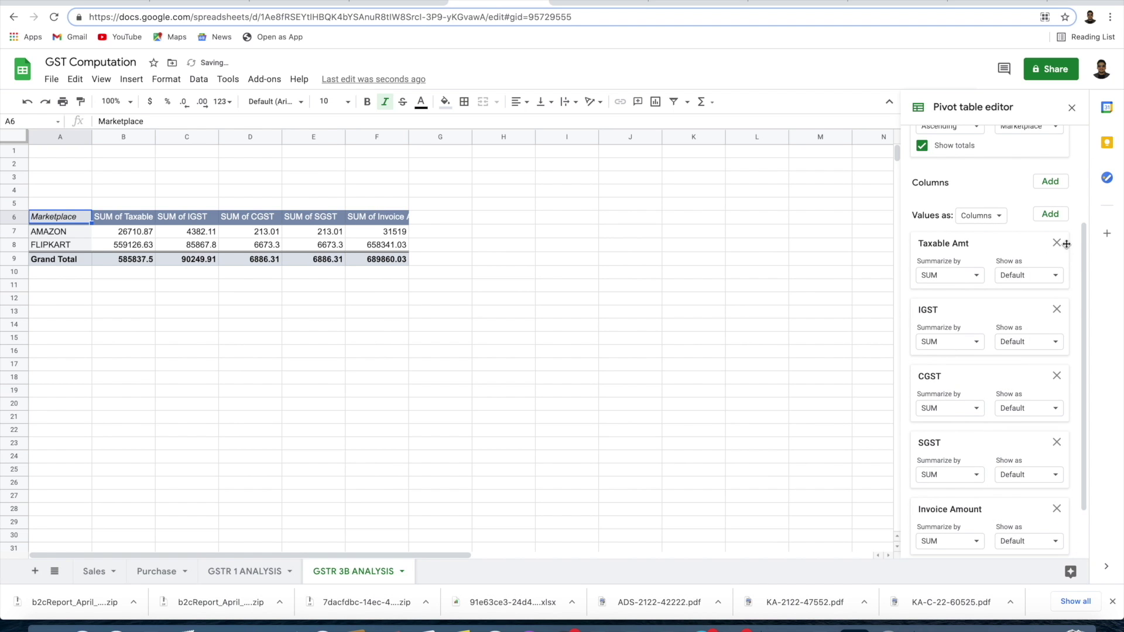
left_click(1051, 215)
left_click(1054, 591)
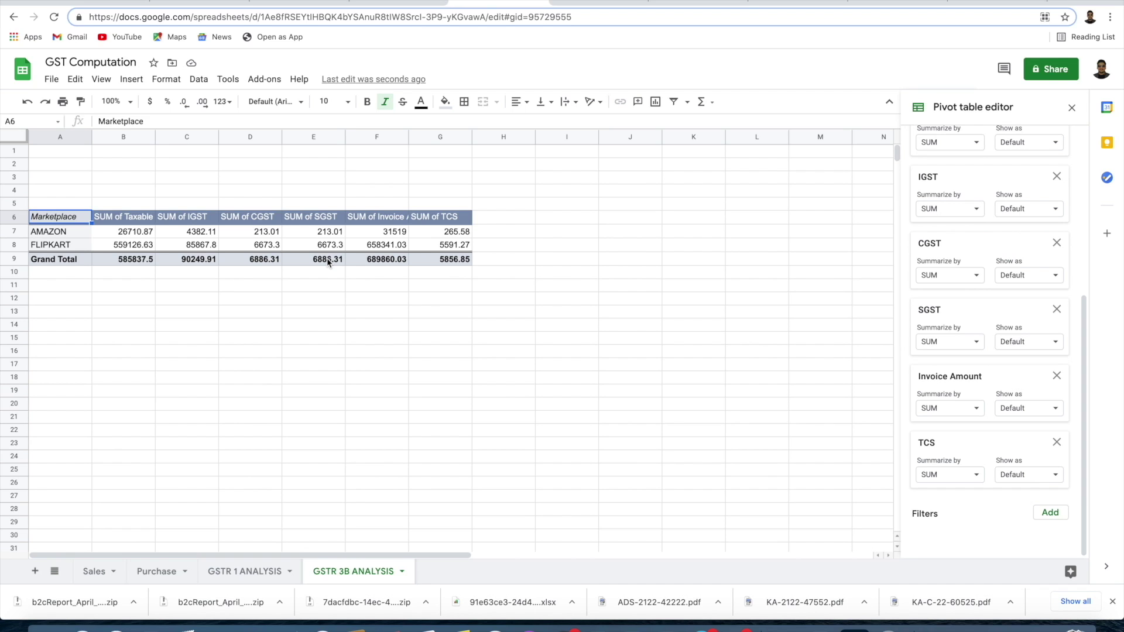
- Fill cells A3:G3 above the pivot table with cyan and merge them into one cell
left_click(66, 178)
left_click_drag(67, 178, 413, 183)
left_click(446, 101)
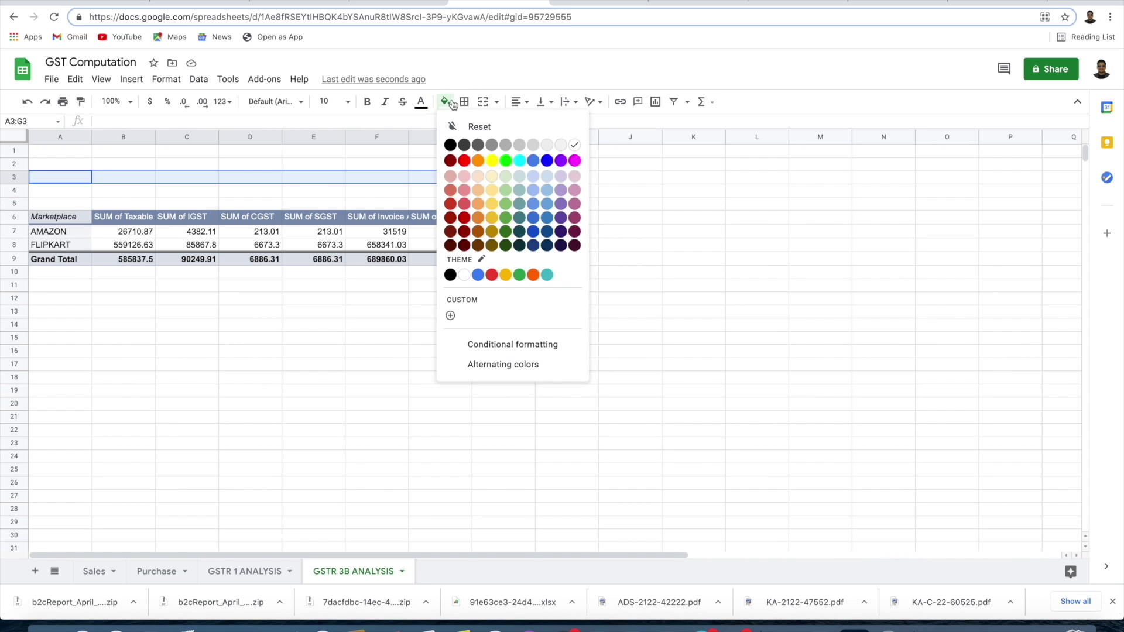
left_click(521, 162)
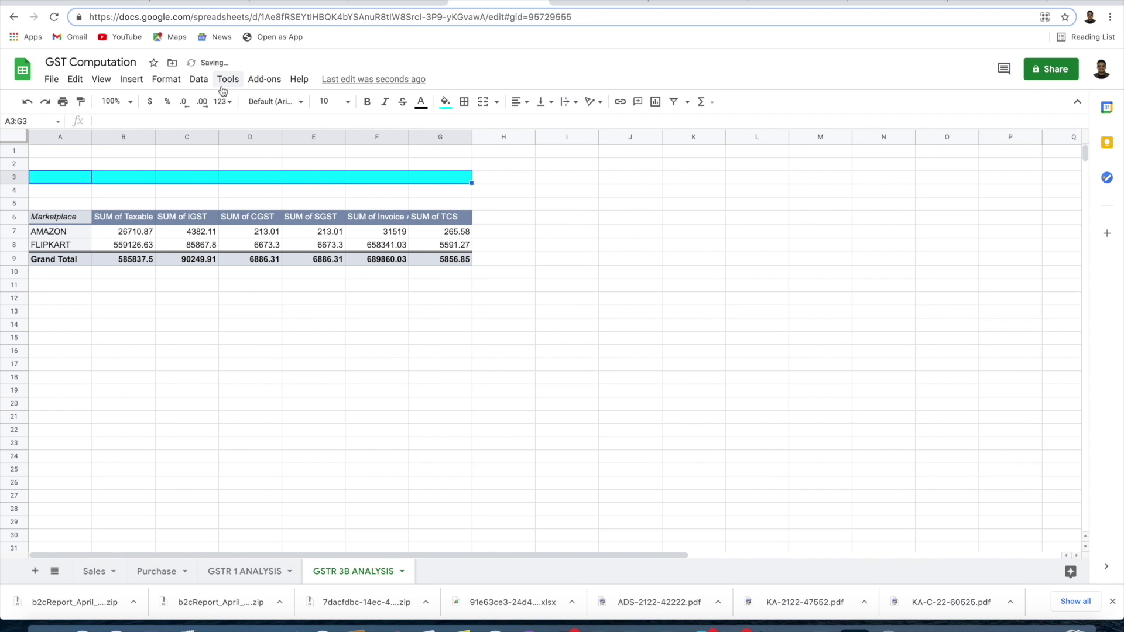
left_click(174, 81)
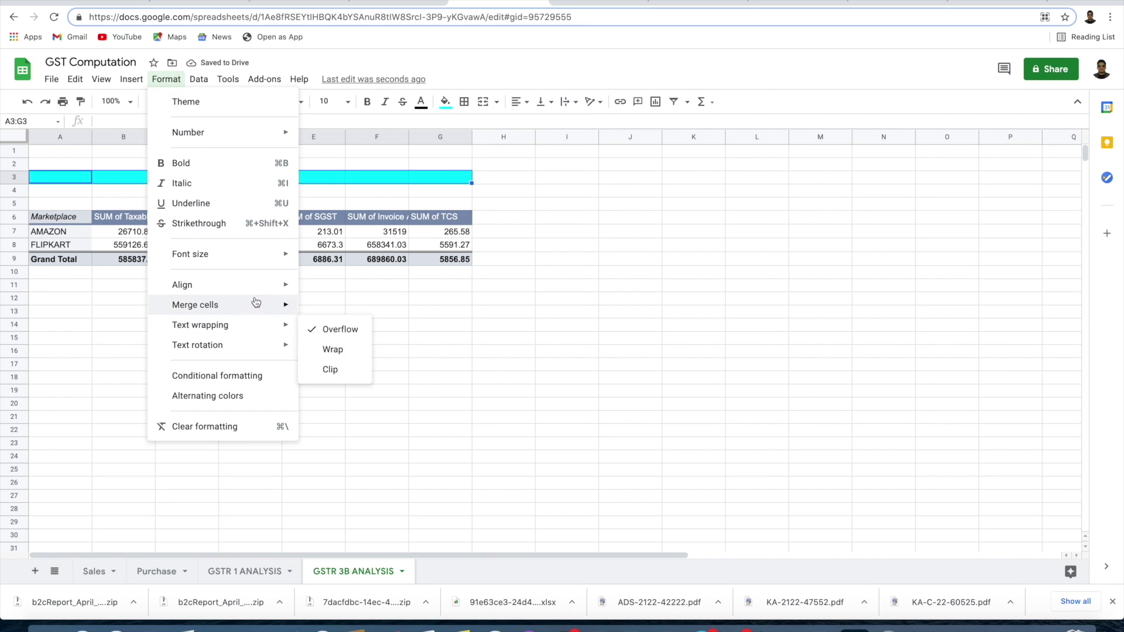
left_click(328, 308)
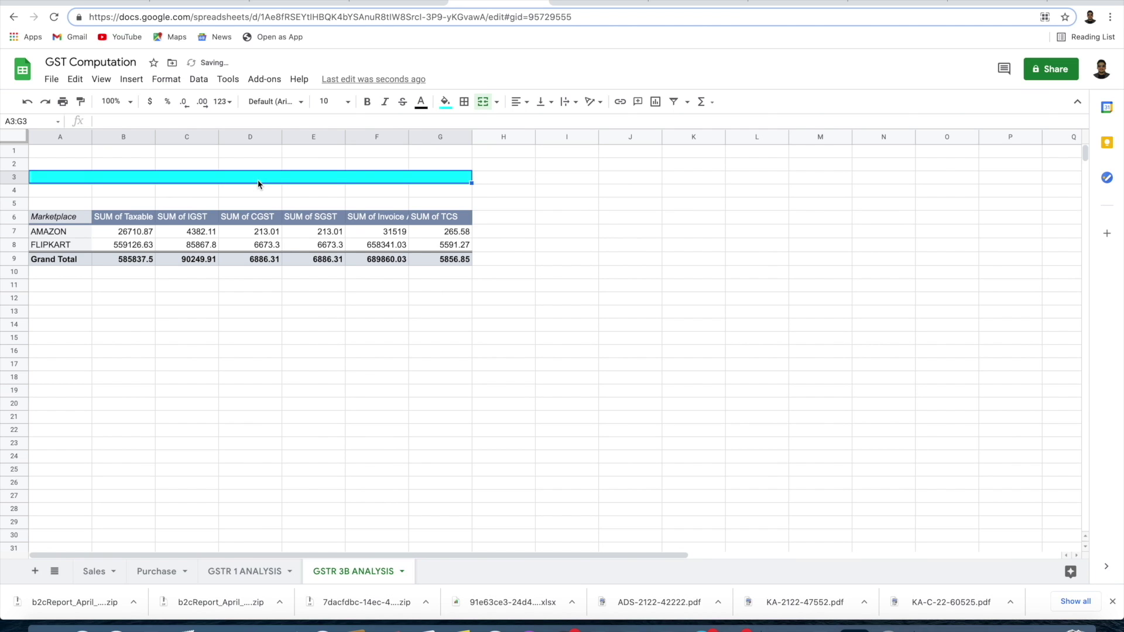
- Enter the heading Total Outward Supplies in the merged cyan cell and centre it horizontally
type("Total Outward Supplies")
key("Return")
left_click(293, 178)
left_click(513, 103)
left_click(528, 125)
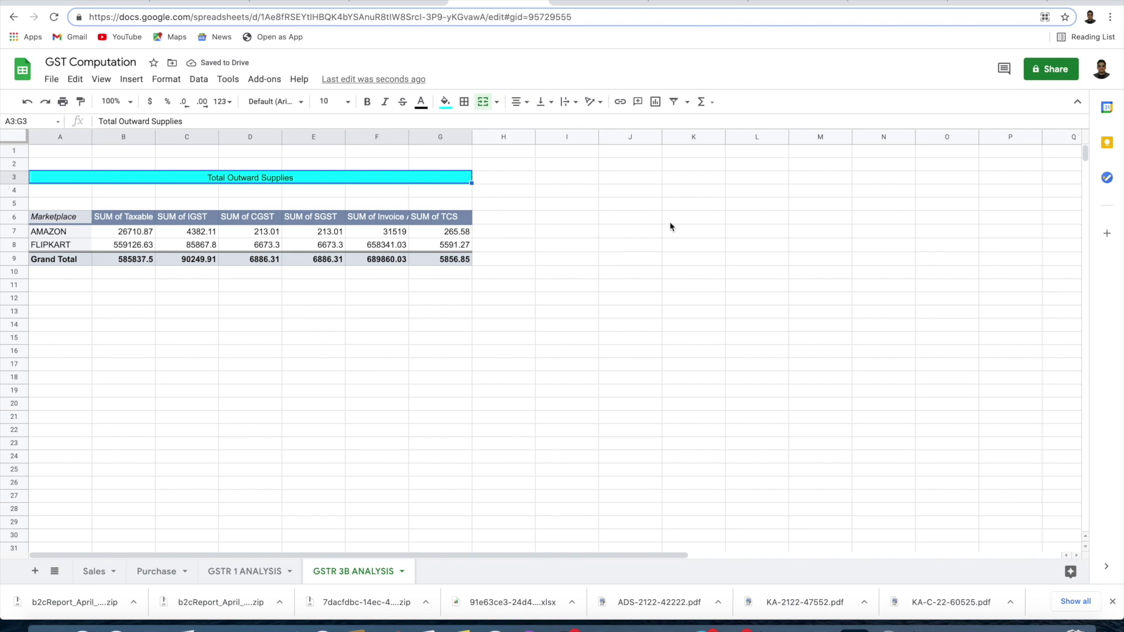
- Start a second pivot table from cell J6 with Sales!A1:S1991 as its data range
left_click(640, 222)
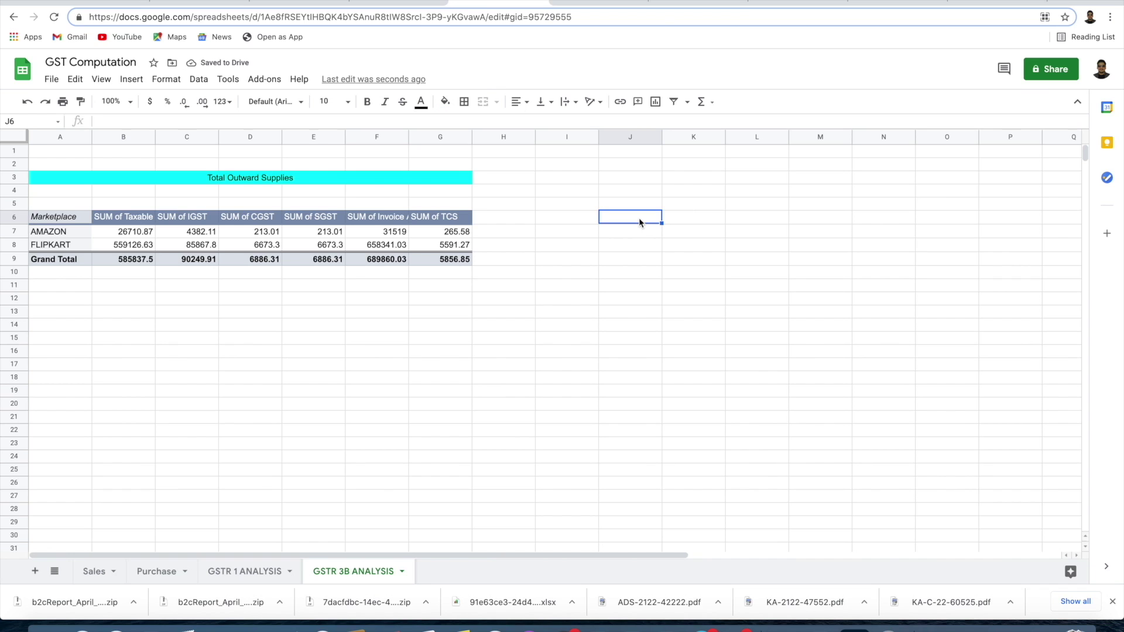
left_click(192, 79)
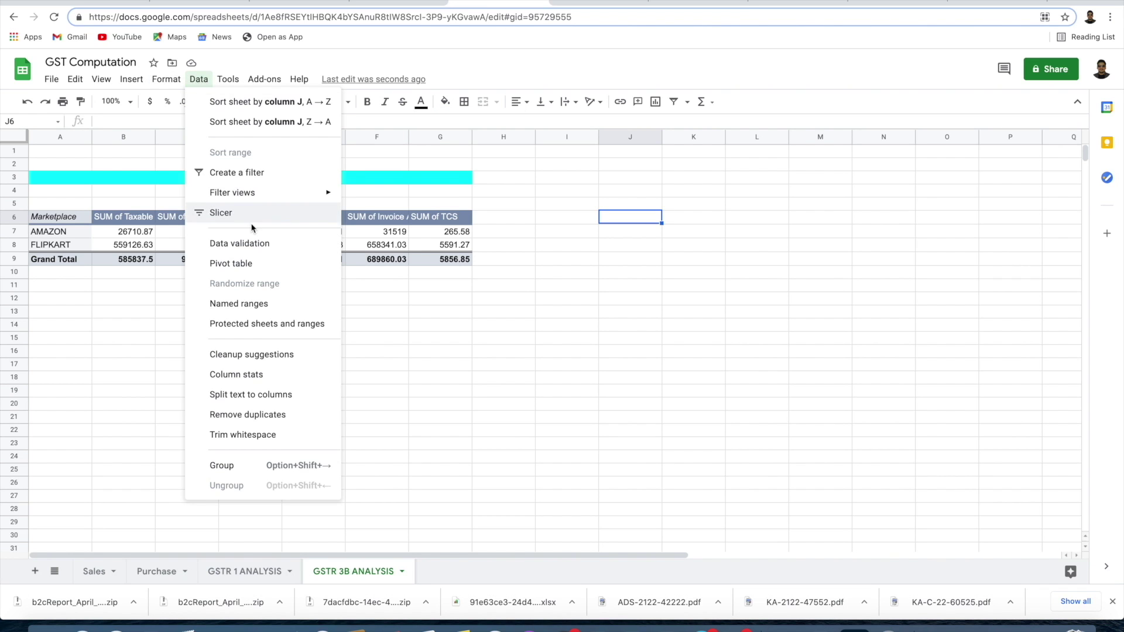
left_click(243, 262)
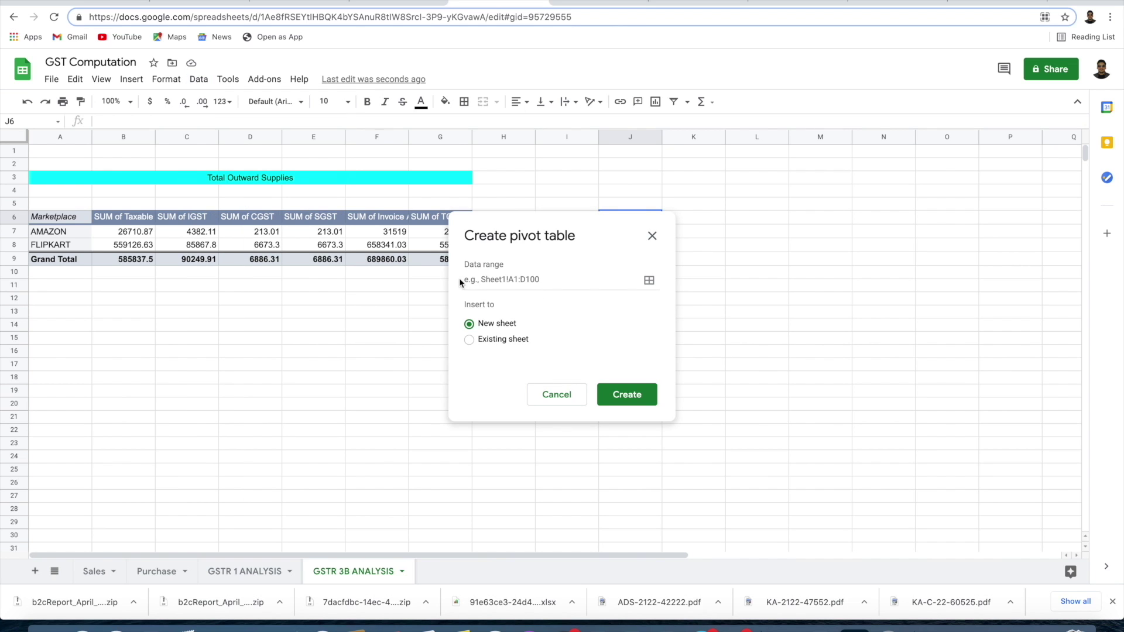
left_click(651, 281)
left_click(502, 336)
left_click(652, 368)
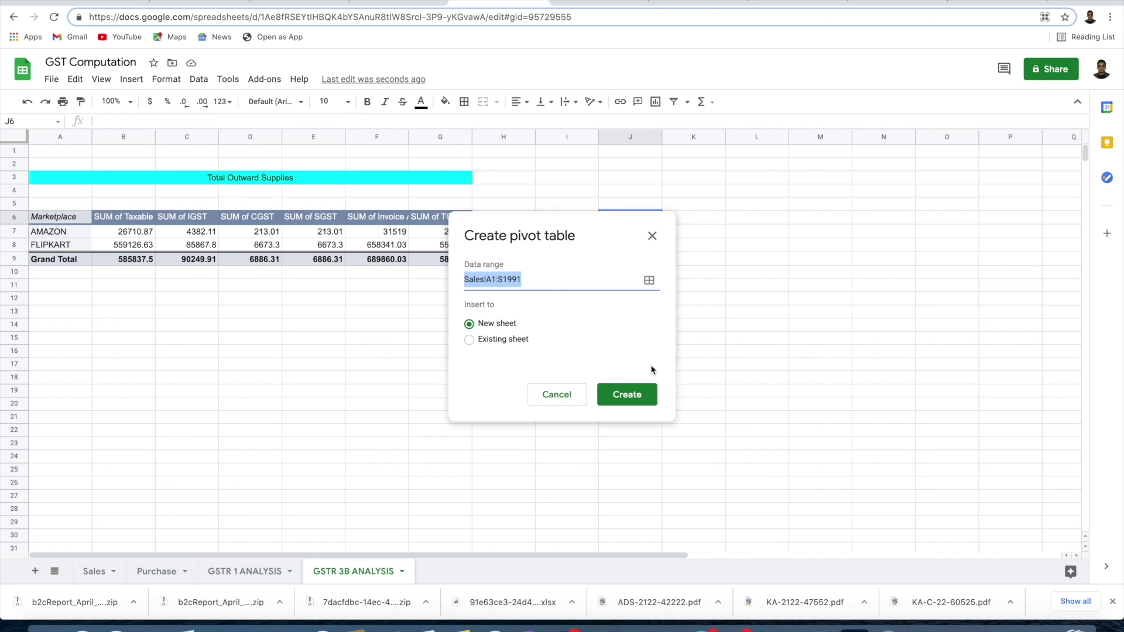
- Create the second pivot table in the existing sheet at GSTR 3B ANALYSIS J6 and group its rows by Destination
left_click(497, 339)
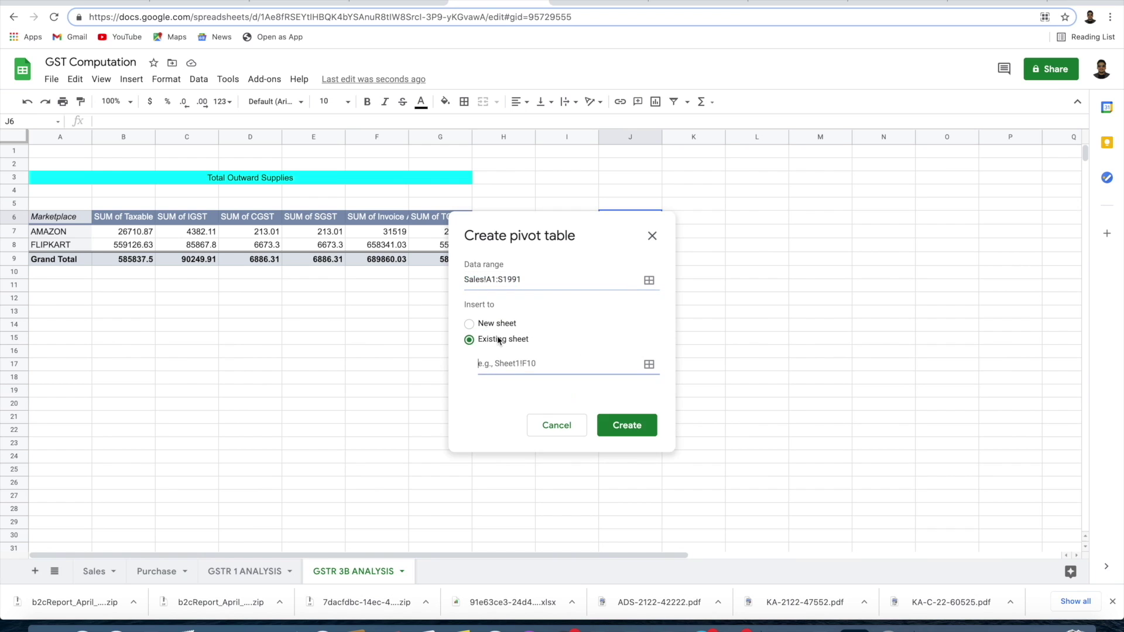
left_click(628, 220)
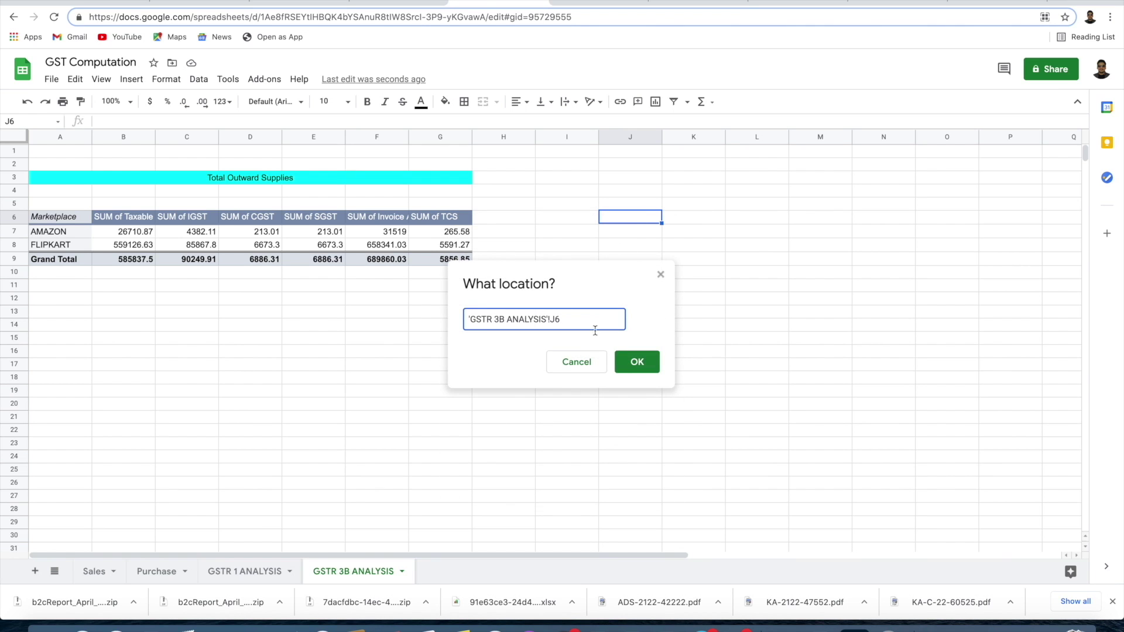
left_click(638, 363)
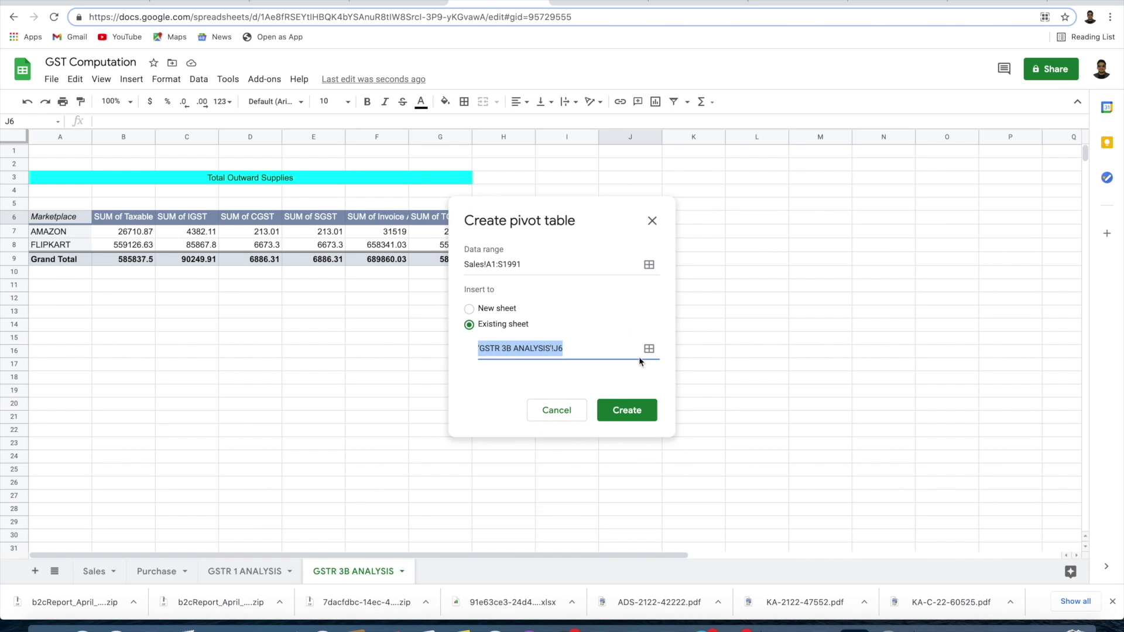
left_click(632, 412)
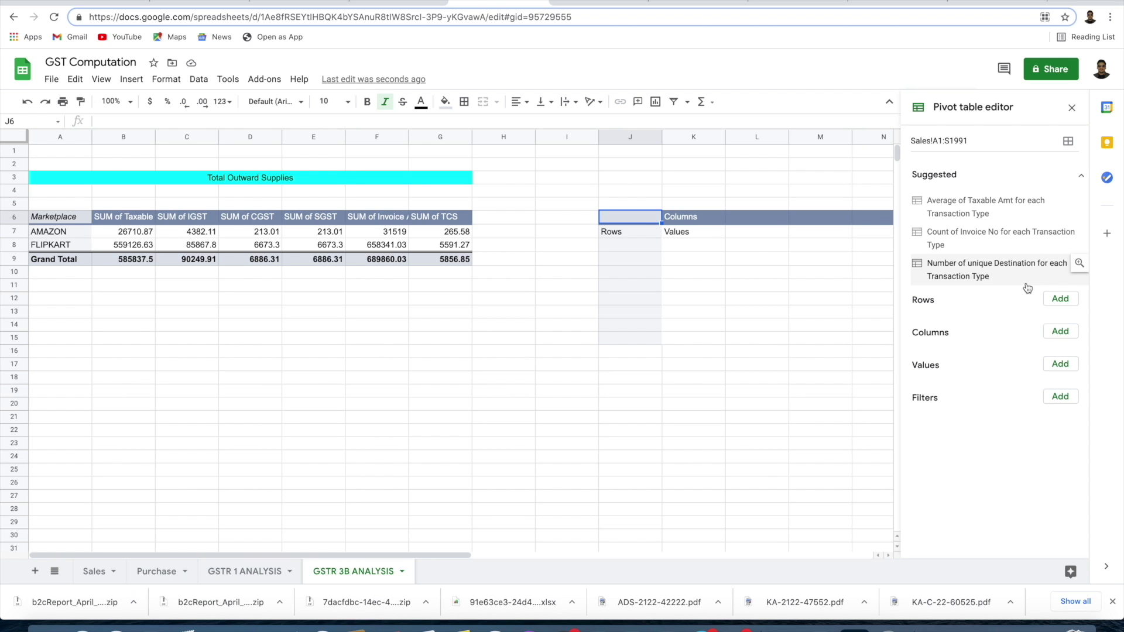
left_click(1061, 300)
left_click(1034, 389)
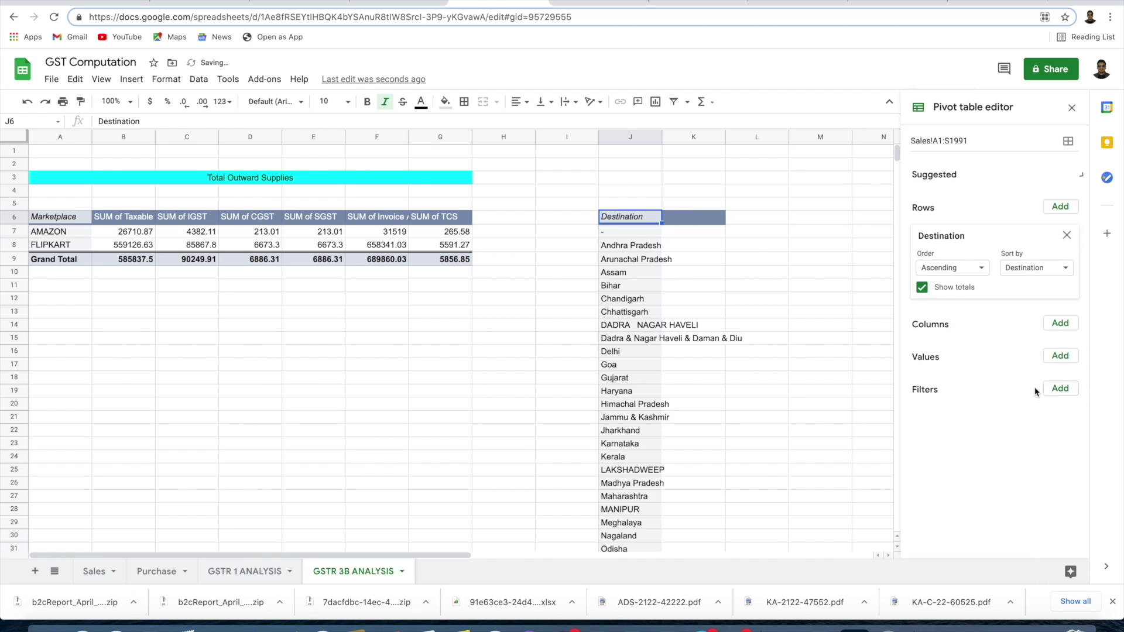
- Add Taxable Amt, IGST, CGST and SGST as summed values in the Destination pivot table
left_click(1060, 355)
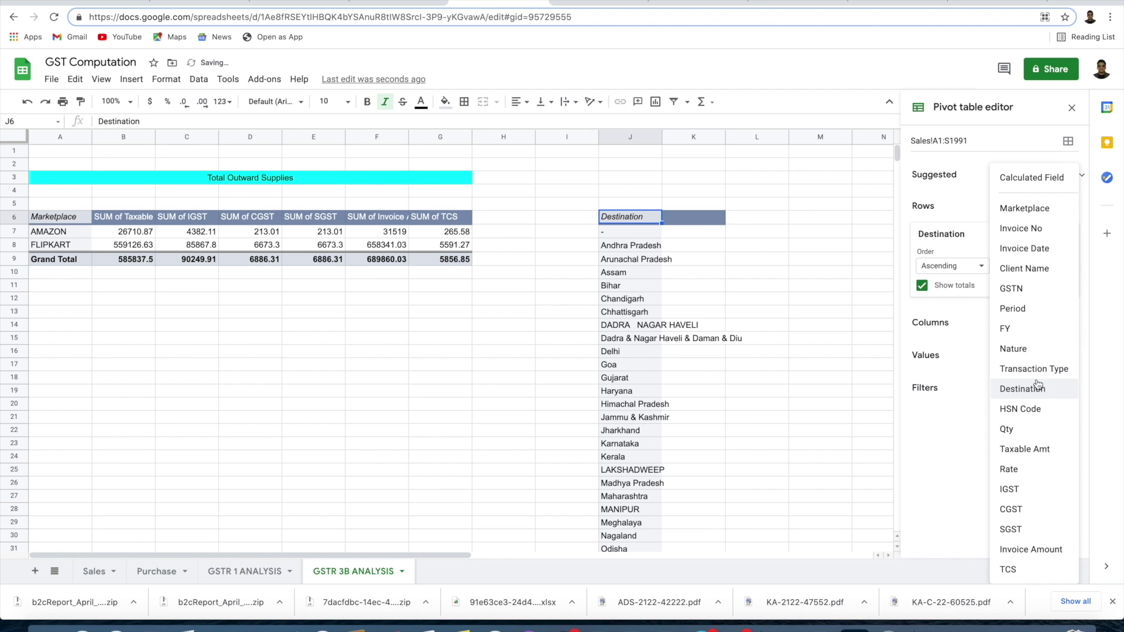
left_click(1026, 449)
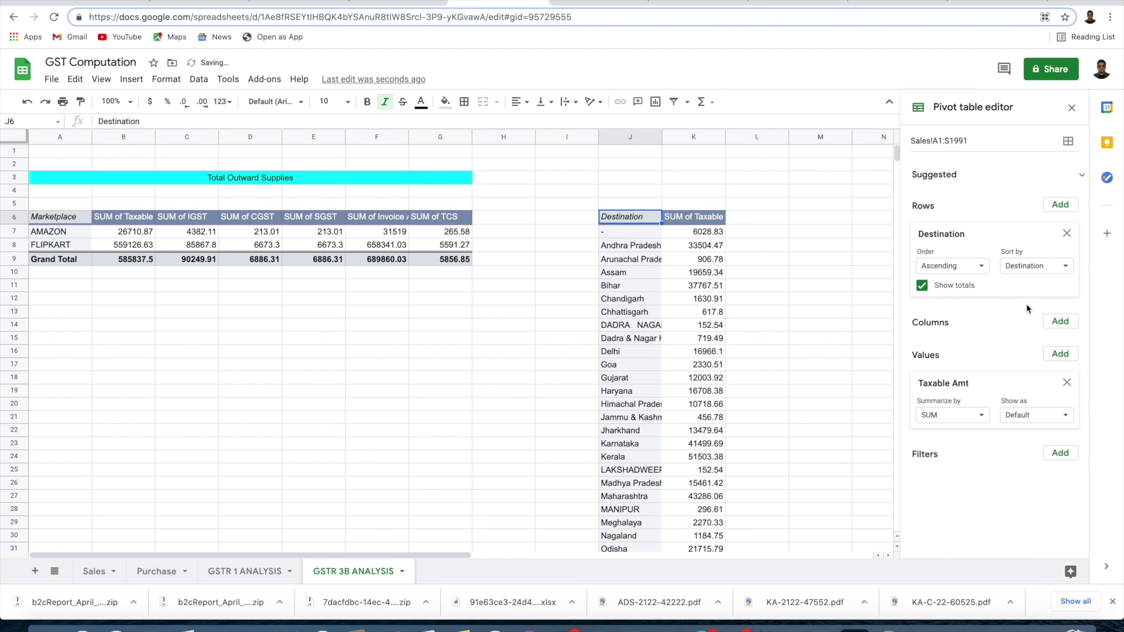
left_click(1061, 355)
left_click(1026, 490)
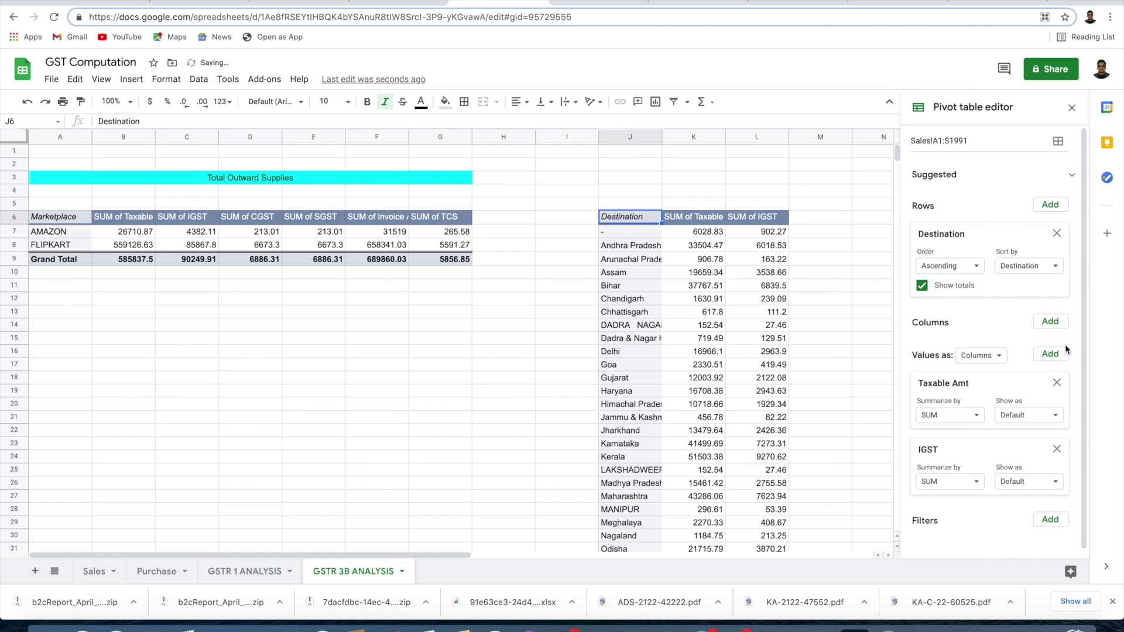
left_click(1060, 354)
left_click(1025, 509)
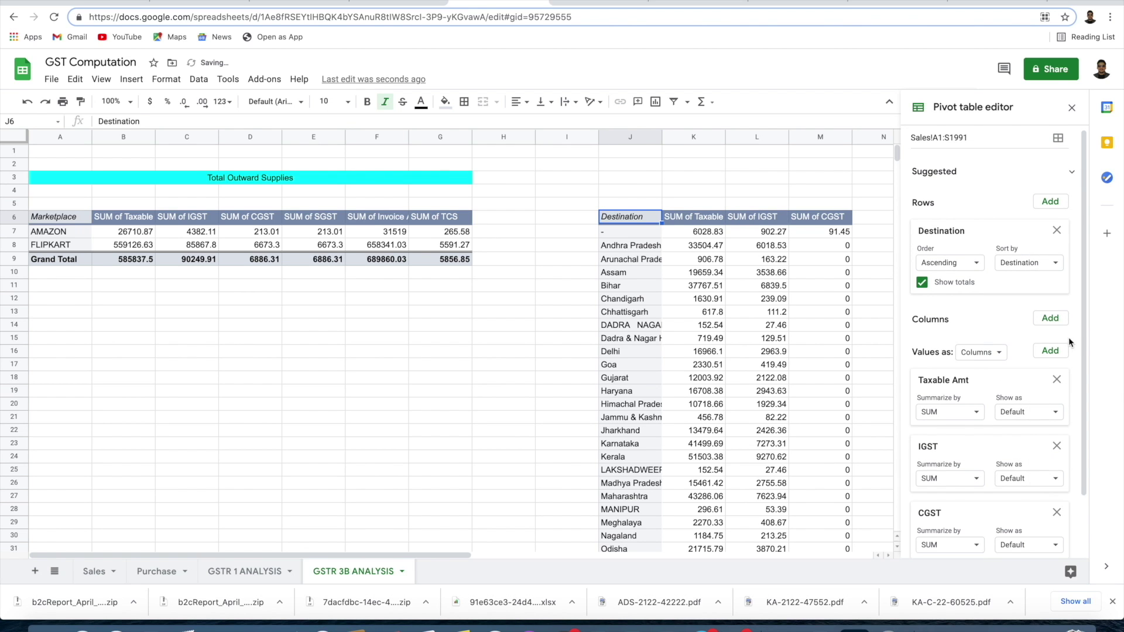
left_click(1054, 351)
left_click(1026, 531)
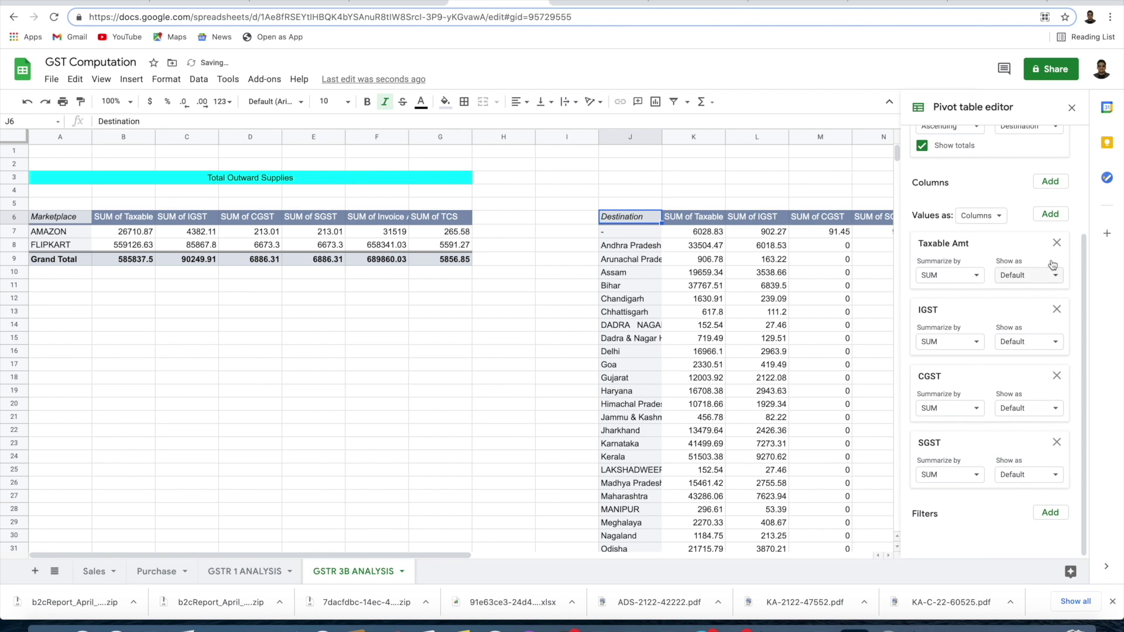
- Add Marketplace, Invoice Amount and TCS as further values in the Destination pivot table
left_click(1054, 214)
left_click(1052, 554)
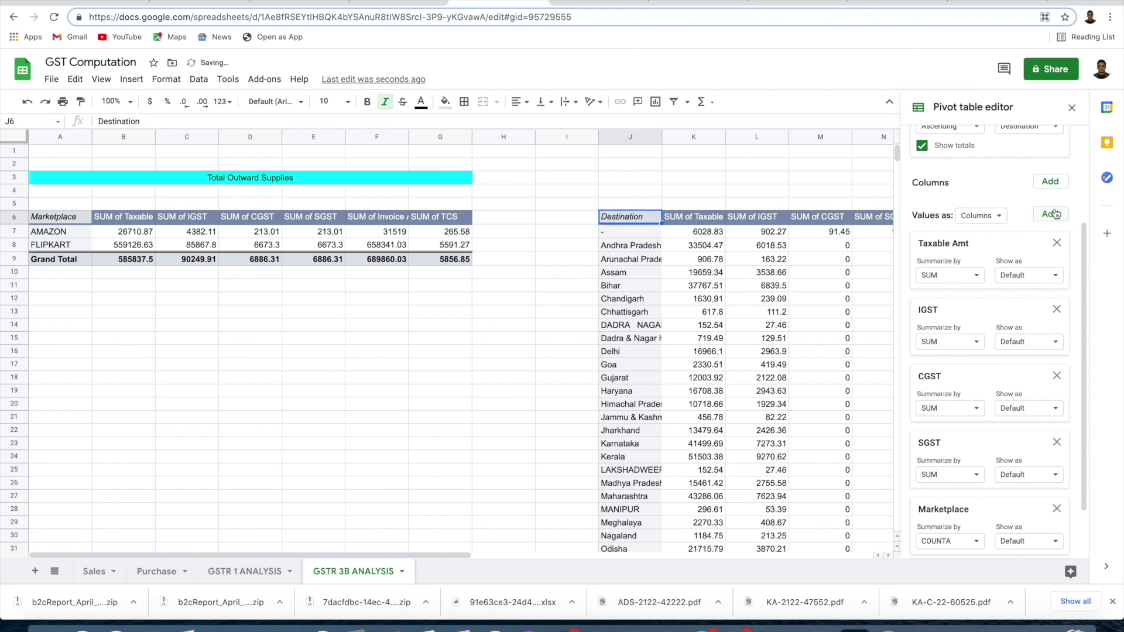
left_click(1054, 213)
left_click(1088, 550)
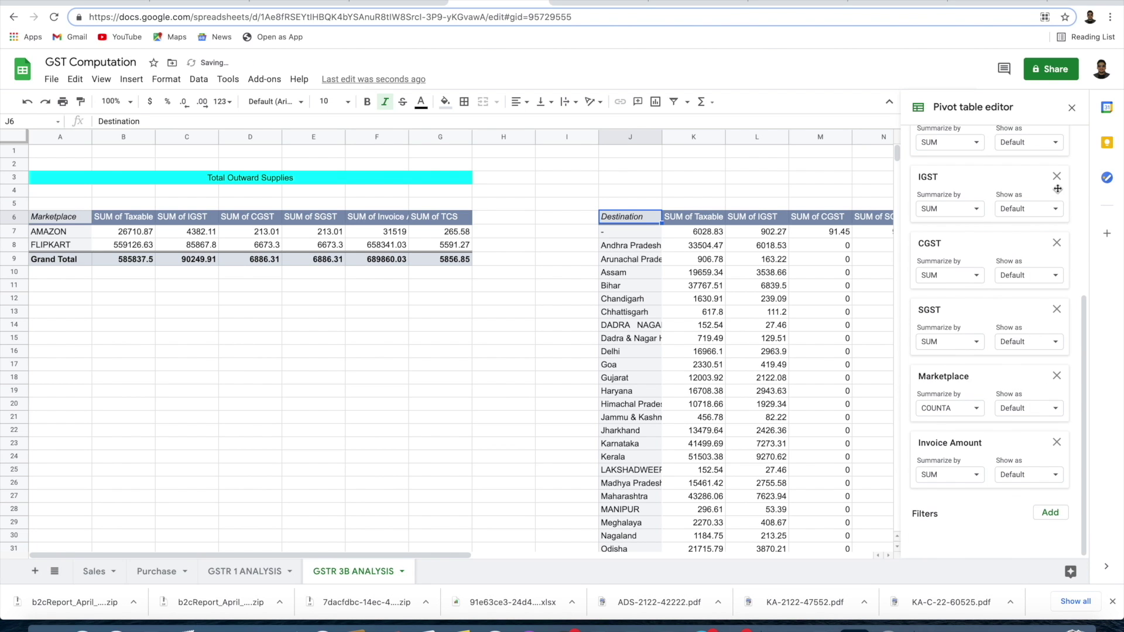
scroll(1057, 189, "up", 2)
left_click(1051, 140)
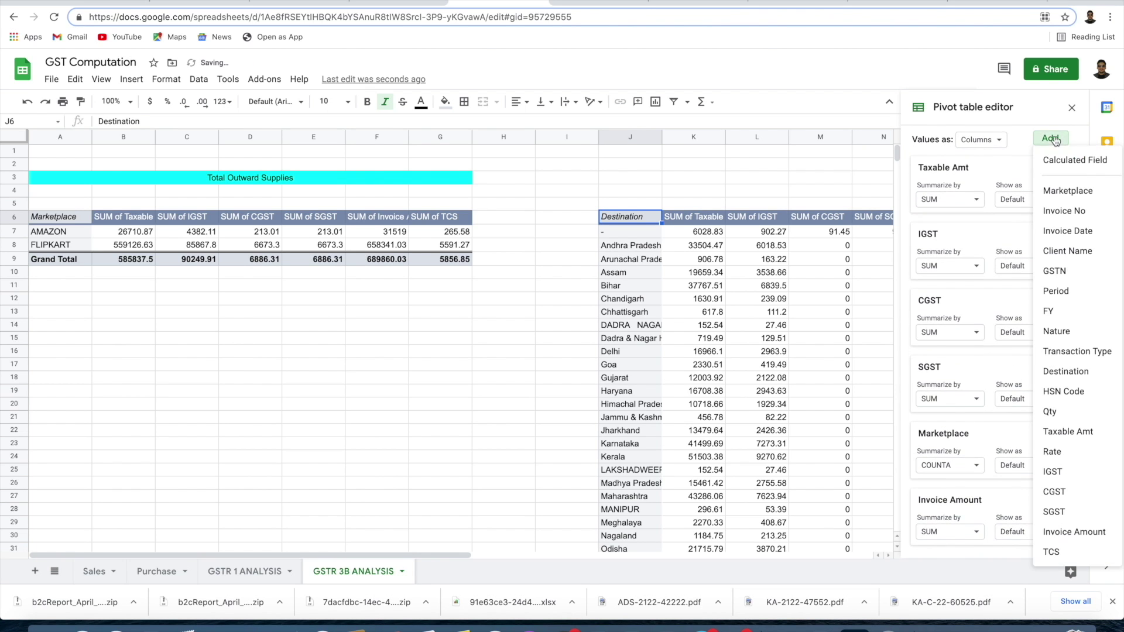
left_click(1084, 556)
scroll(793, 322, "right", 5)
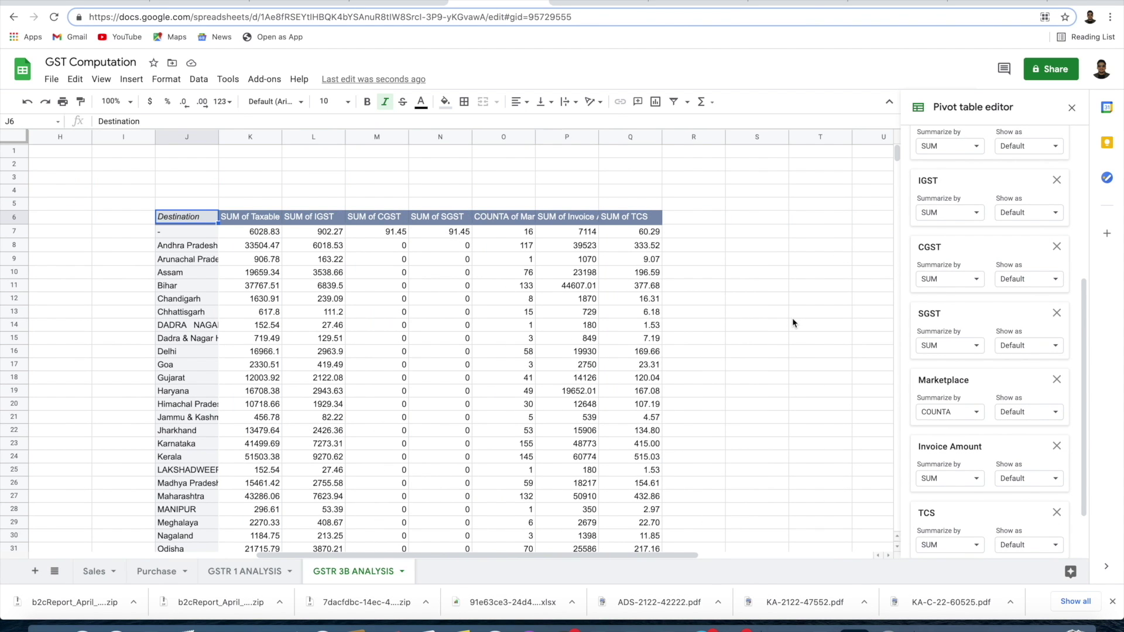
- Remove the Marketplace and TCS values from the Destination pivot table
key("ctrl+z")
key("ctrl+z")
scroll(276, 296, "left", 2)
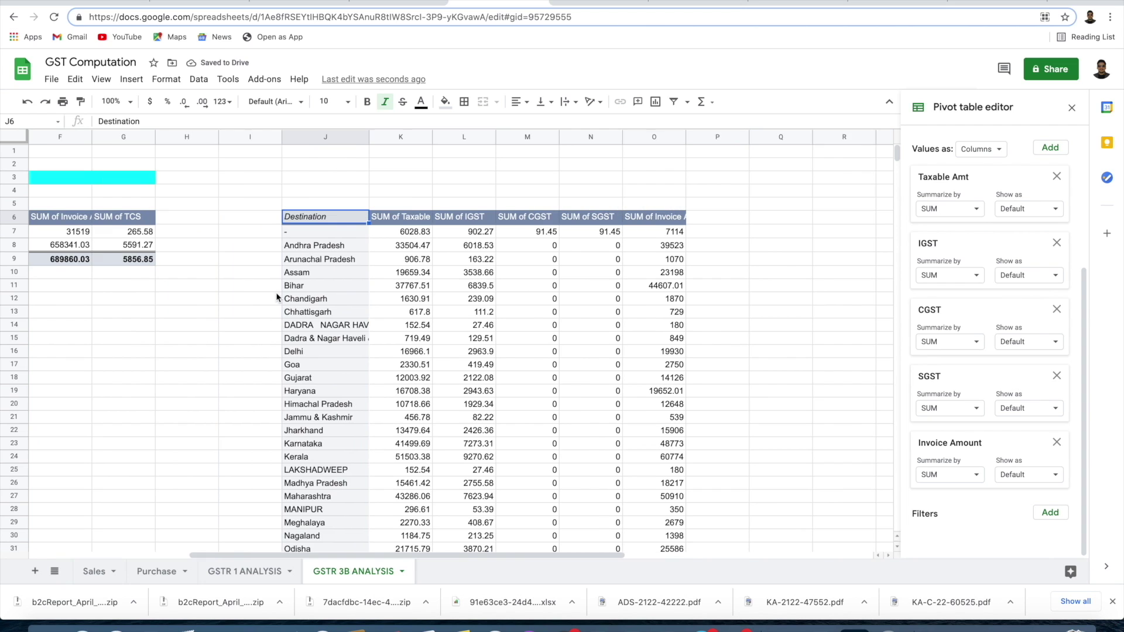
- Fit the widths of columns K, L and O to the Destination pivot table's contents
double_click(431, 136)
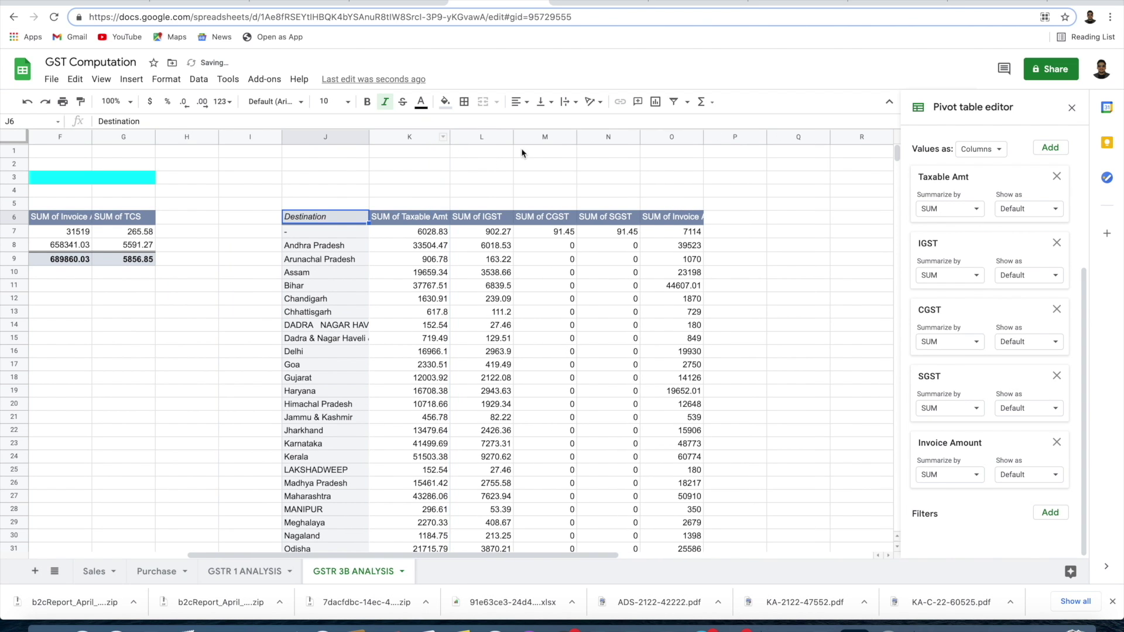
double_click(513, 136)
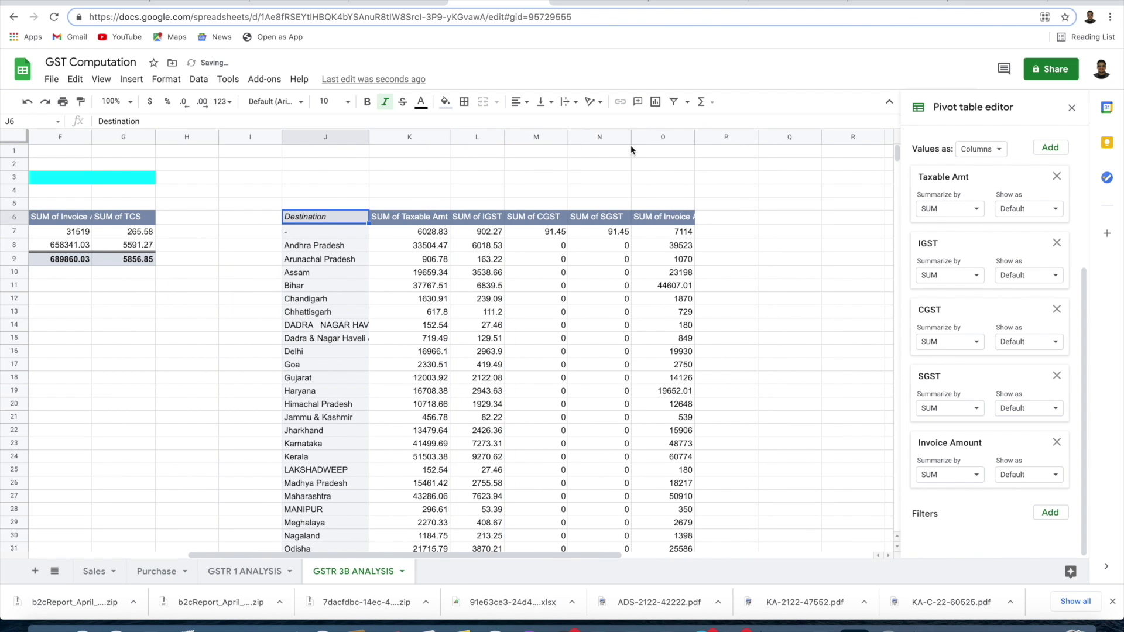
double_click(695, 136)
- Compare the Destination pivot table's grand totals with those of the Marketplace pivot table
scroll(417, 411, "down", 2)
scroll(417, 412, "down", 4)
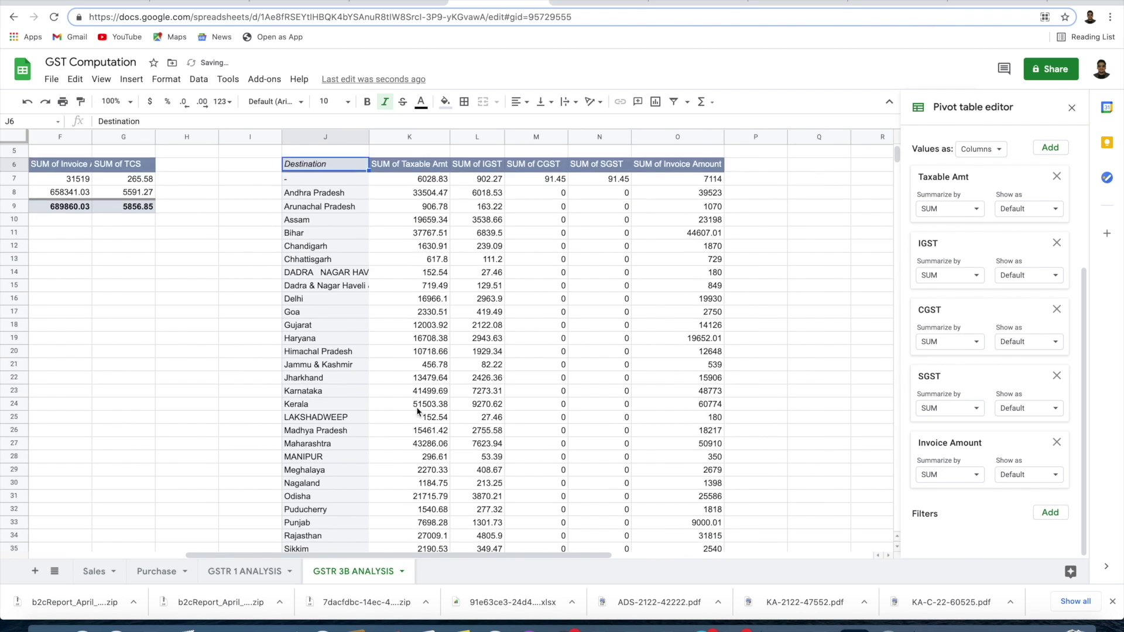
scroll(351, 332, "down", 4)
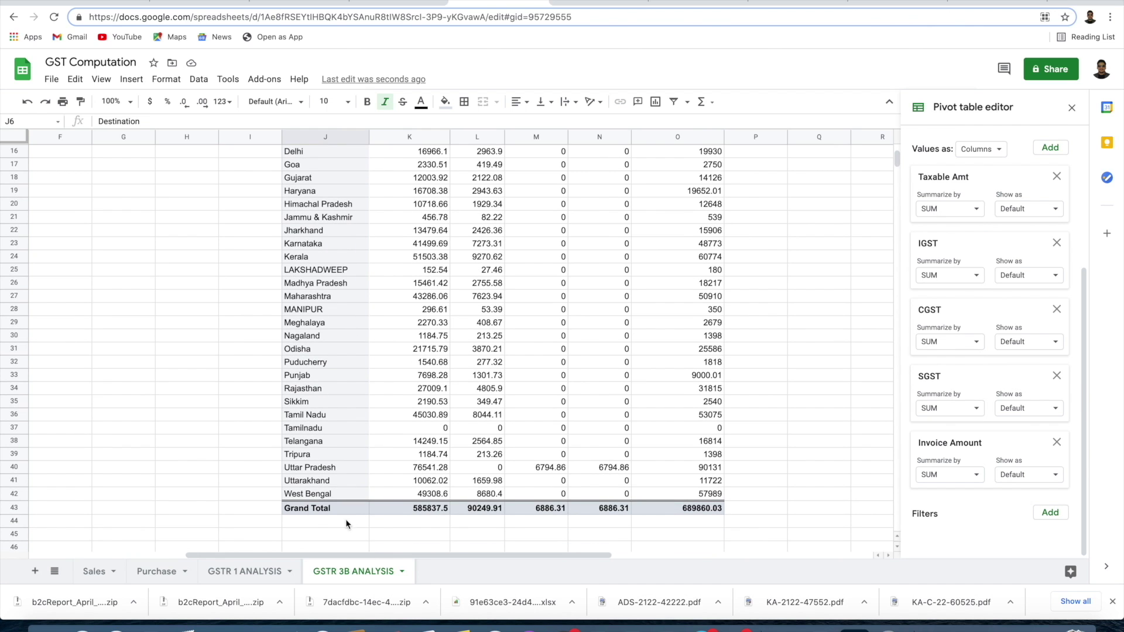
scroll(336, 334, "up", 5)
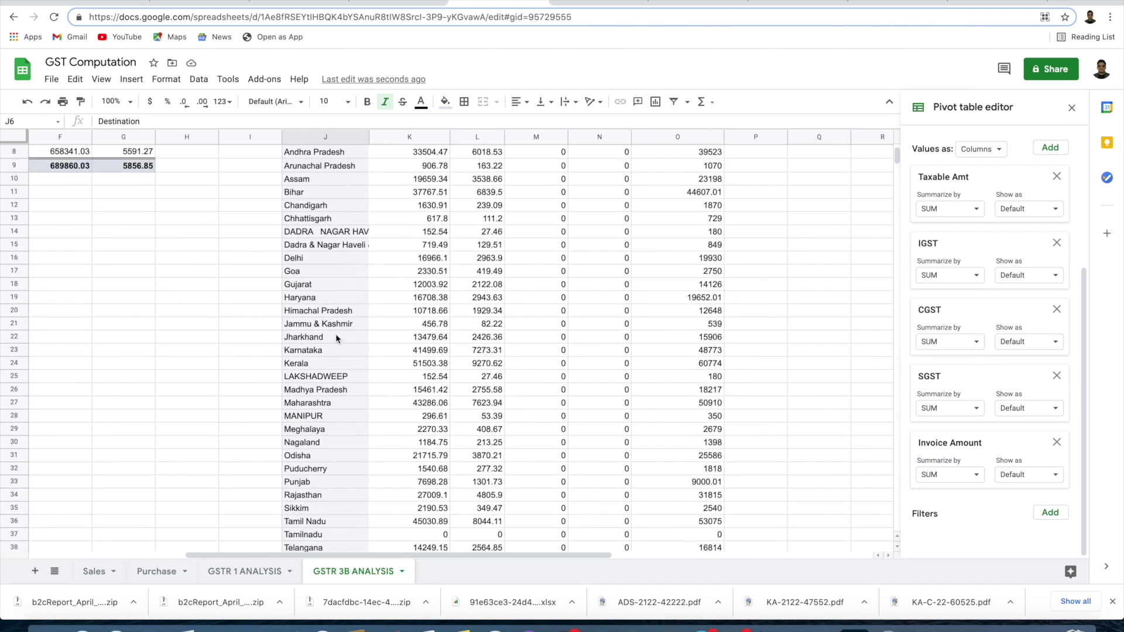
left_click(62, 234)
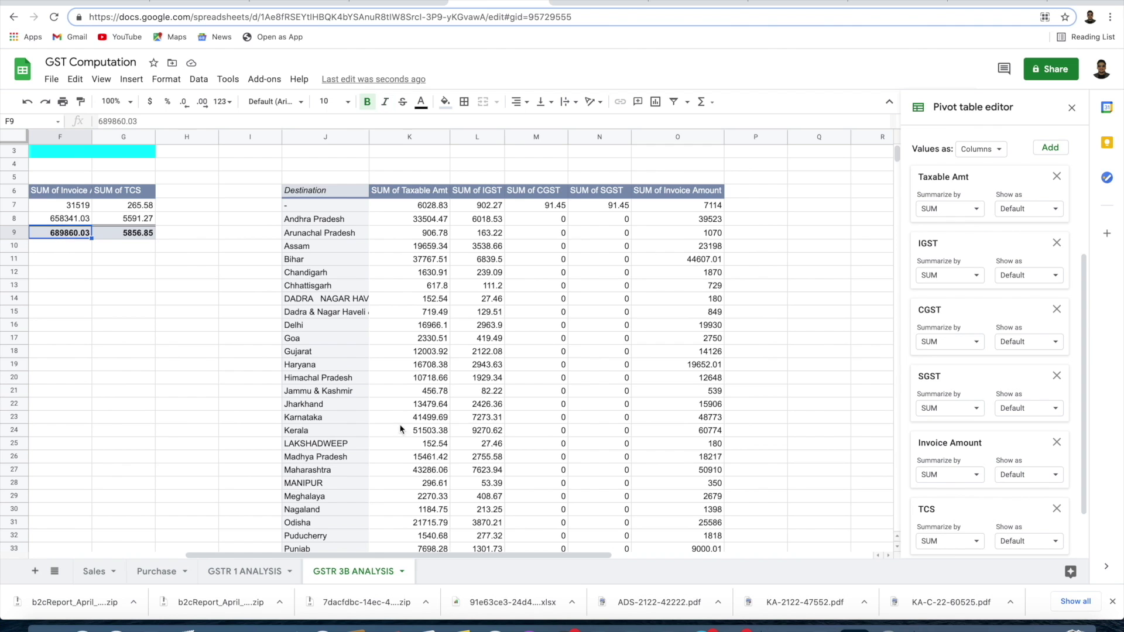
scroll(553, 509, "down", 4)
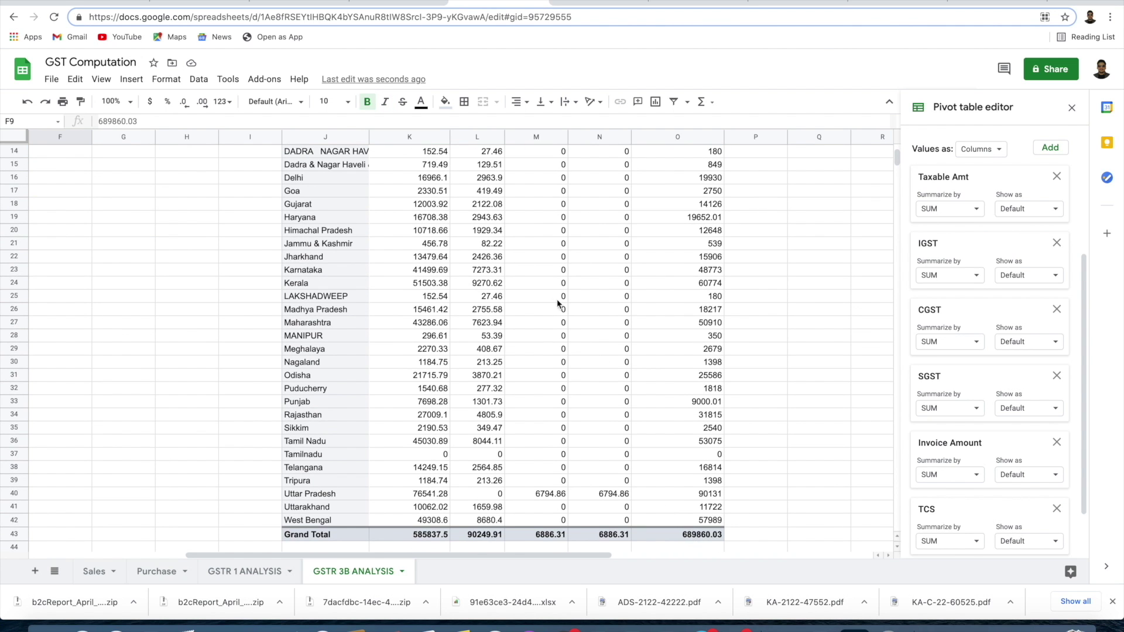
scroll(552, 300, "up", 5)
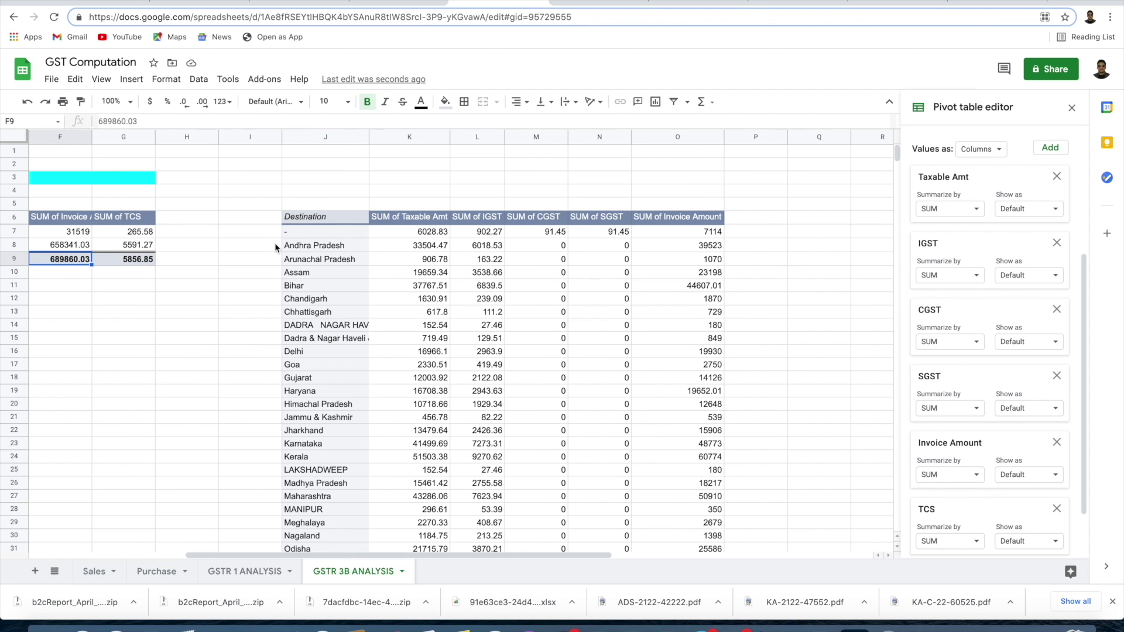
scroll(275, 247, "left", 5)
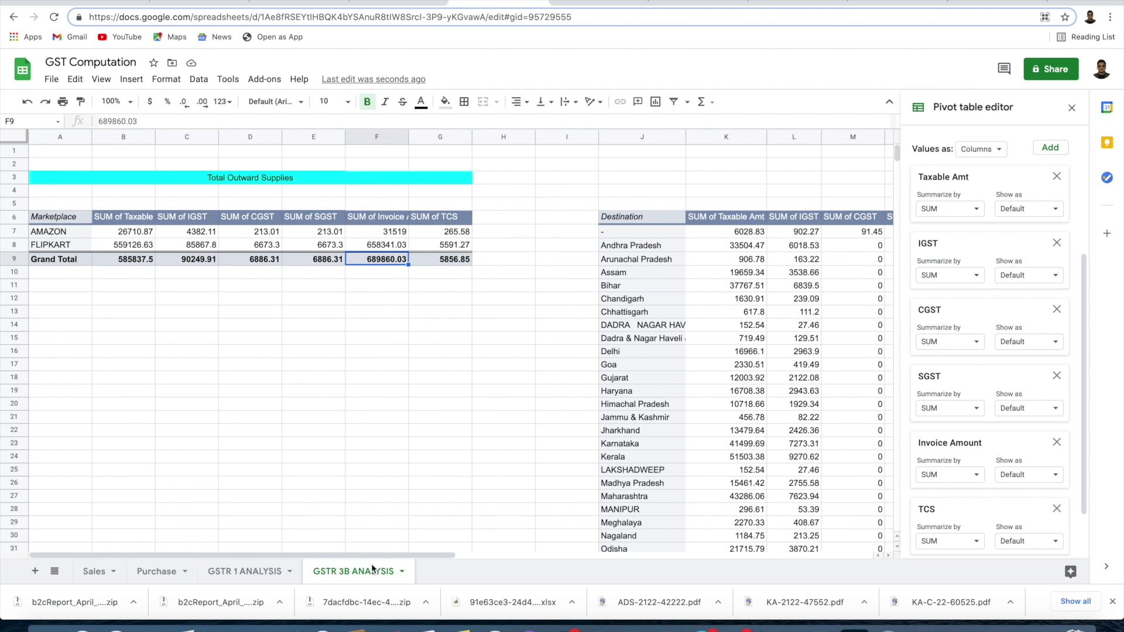
- Merge cells J3:O3 above the Destination pivot table into one cell
scroll(652, 289, "right", 2)
left_click_drag(527, 180, 840, 186)
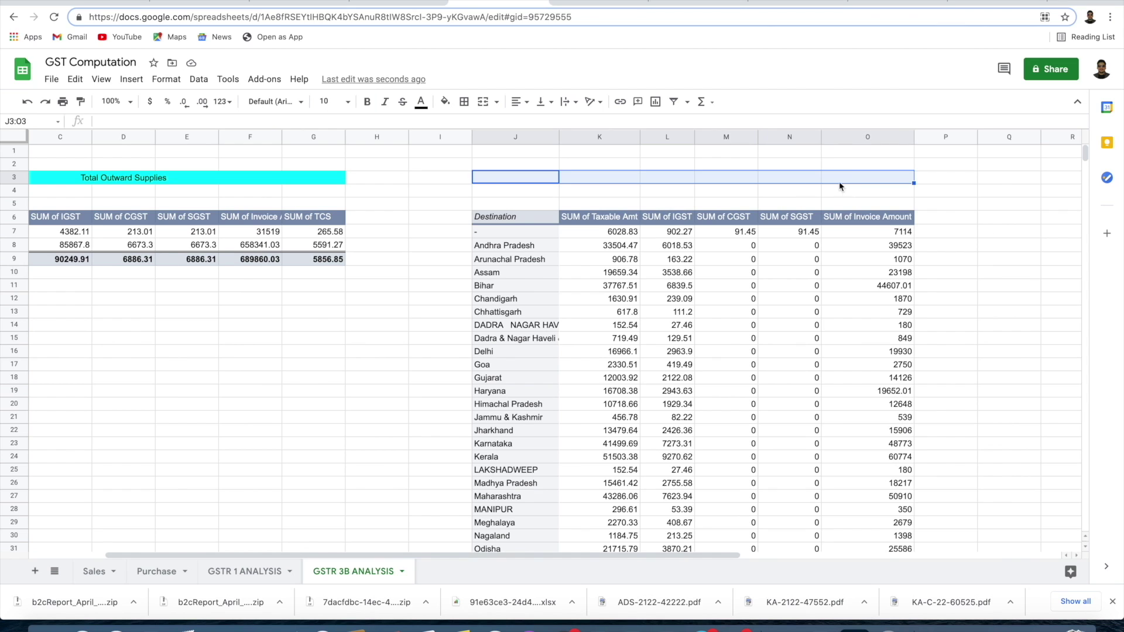
left_click(167, 85)
mouse_move(237, 306)
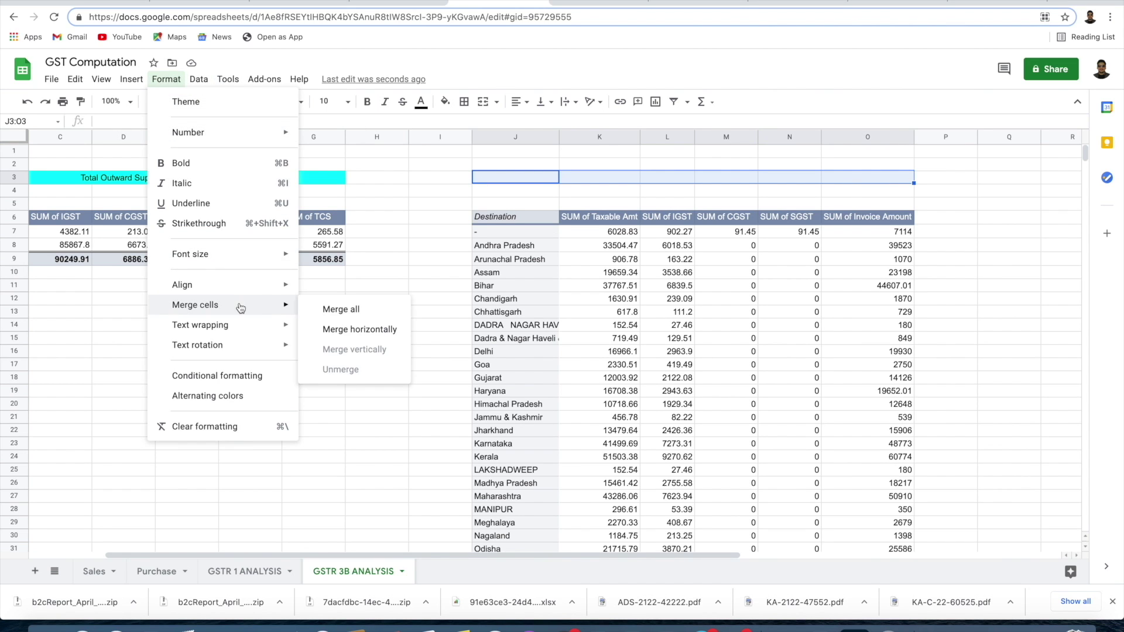
left_click(350, 312)
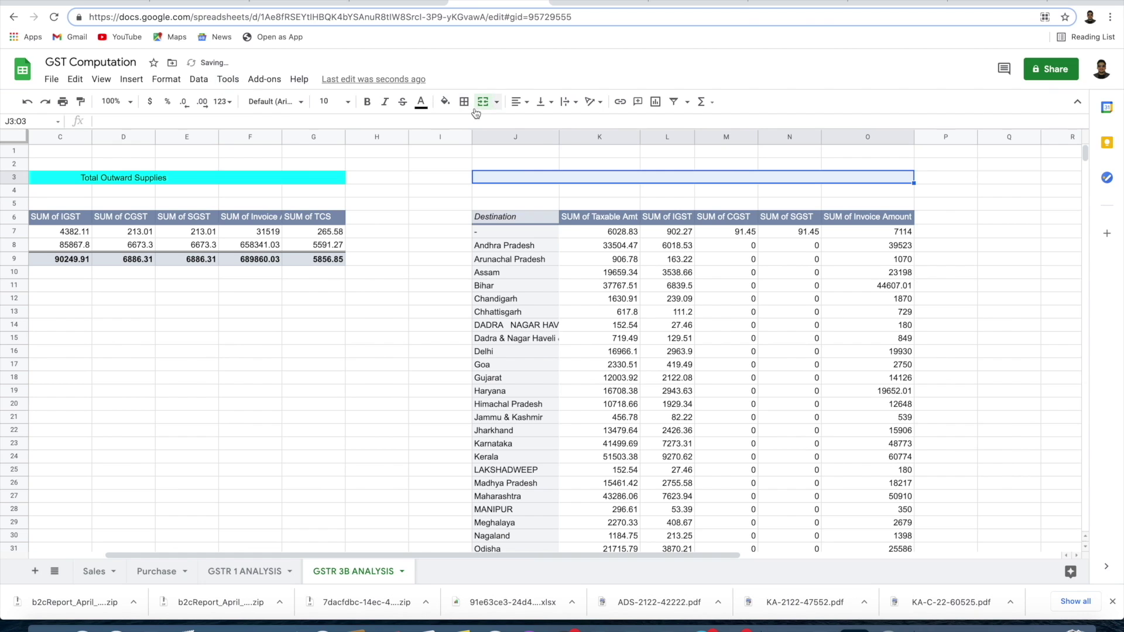
- Fill the merged cell above the Destination pivot table with cyan and enter the centred heading Interstate B2C Supplies
left_click(445, 102)
left_click(514, 158)
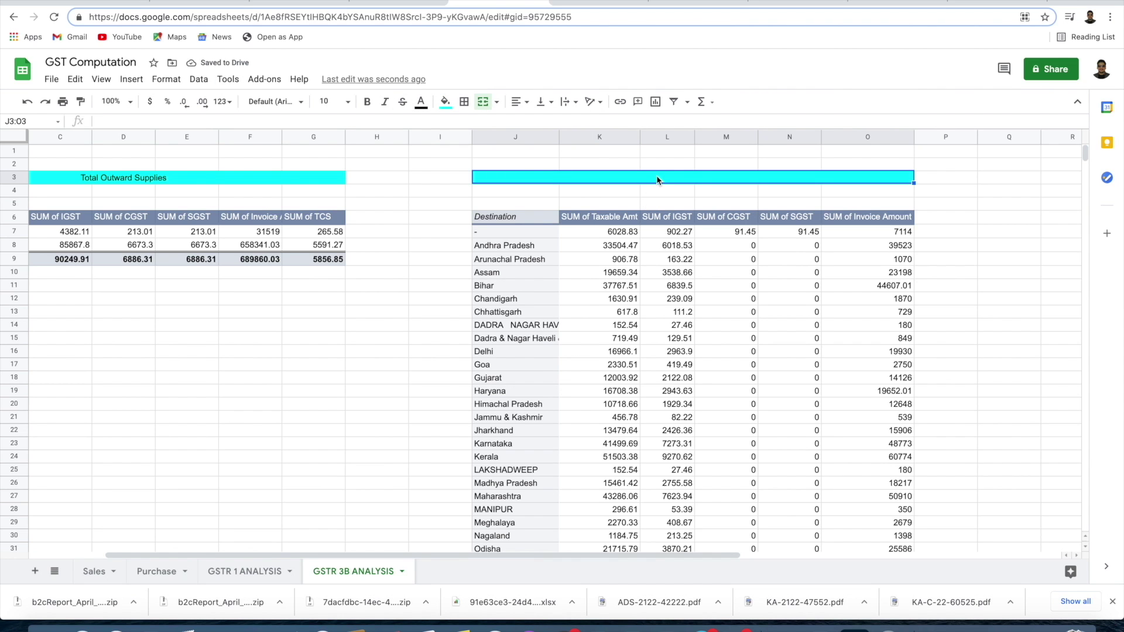
type("Interstate B2C Supplies")
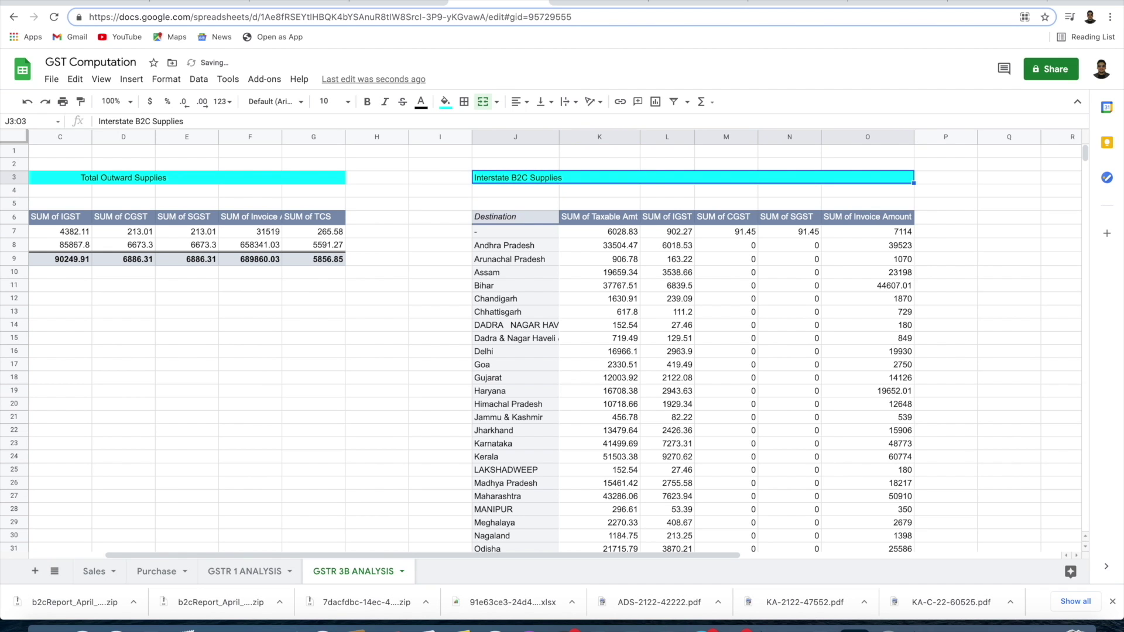
key("ctrl+shift+e")
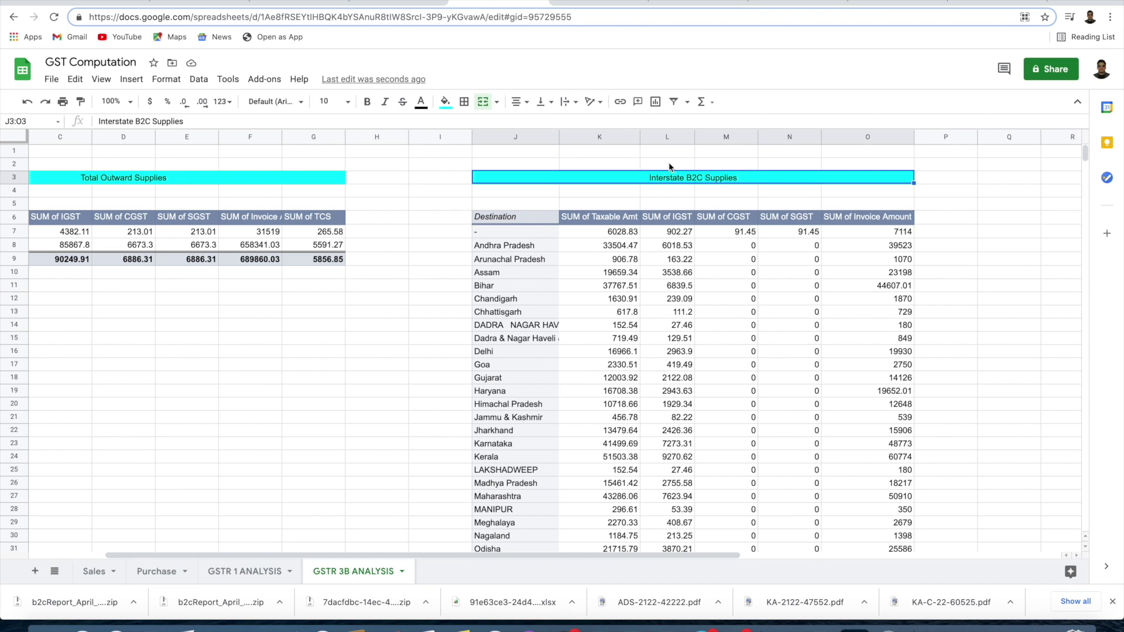
- Insert two blank rows at the top of the GSTR 3B ANALYSIS sheet
left_click_drag(14, 151, 14, 165)
right_click(14, 164)
left_click(80, 266)
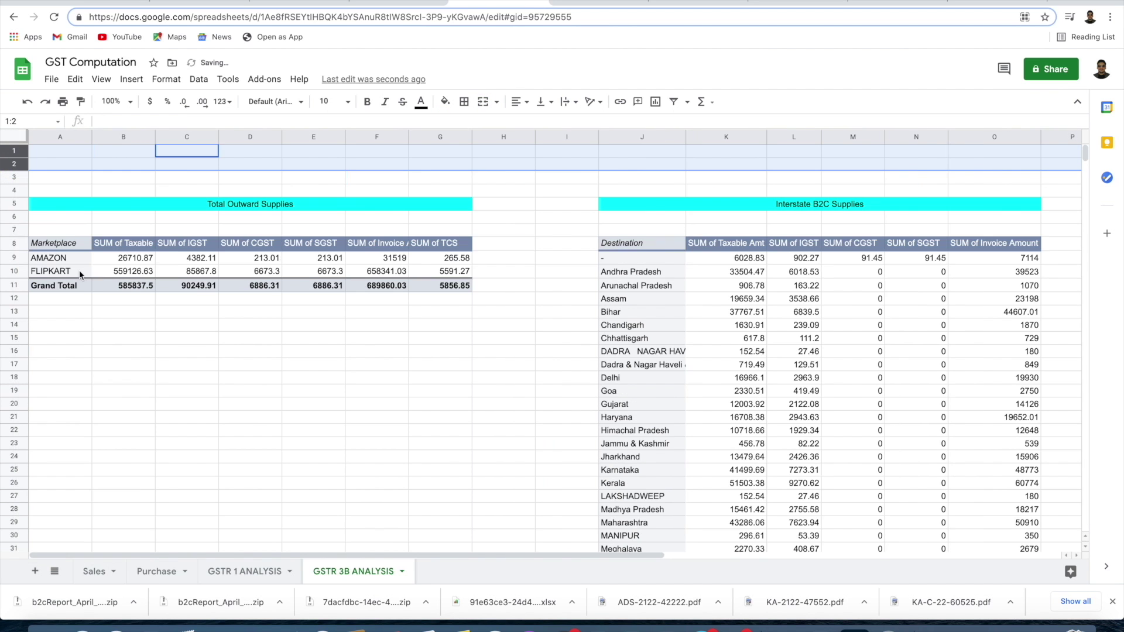
left_click(713, 163)
scroll(713, 163, "right", 3)
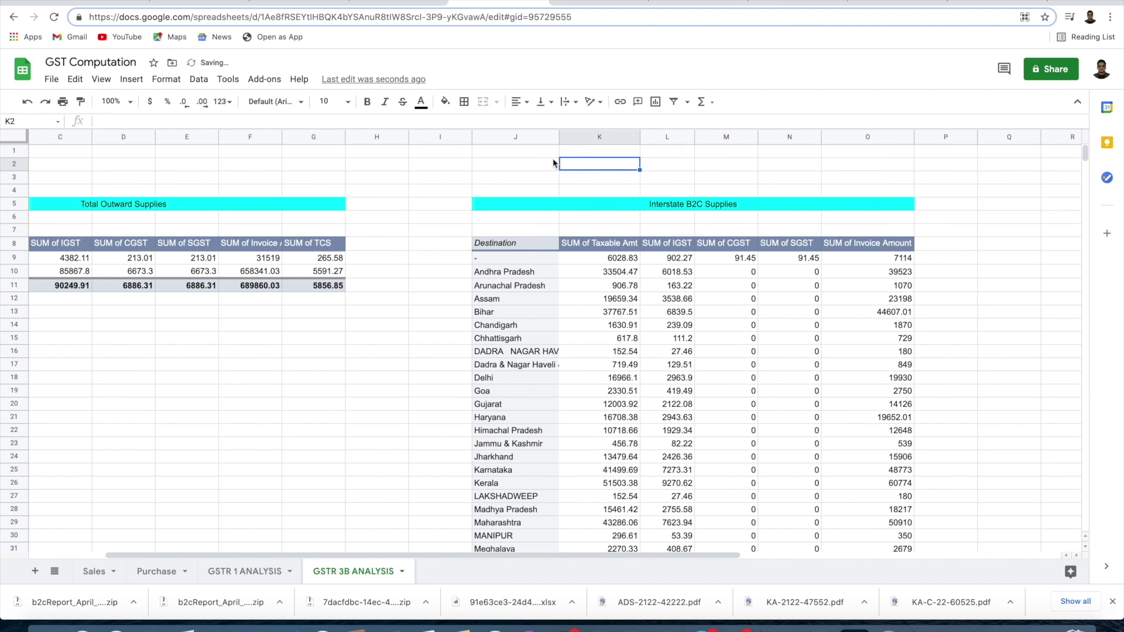
key("ctrl+alt+t")
key("Right")
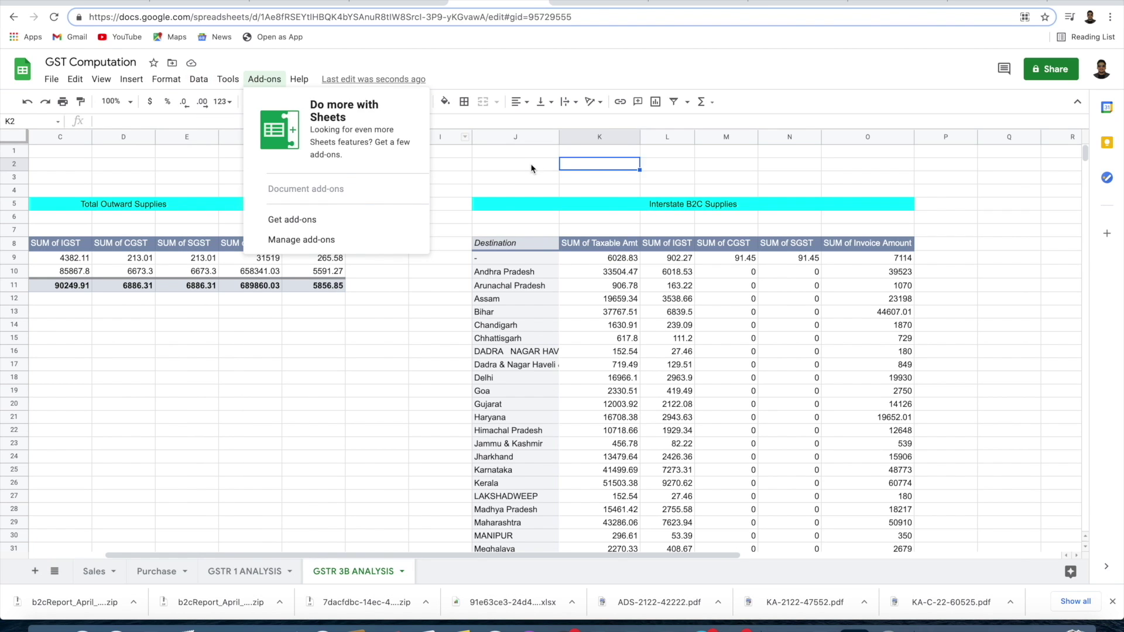
left_click(532, 169)
- Insert a slicer that uses Sales!A1:S1991 as its data range
left_click(572, 171)
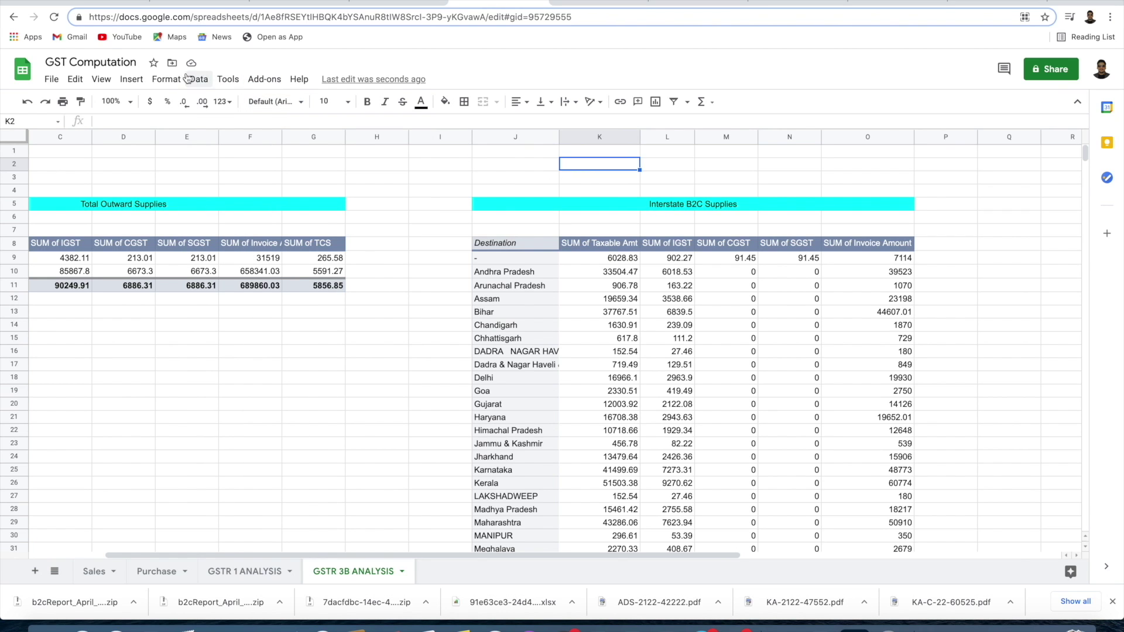
left_click(168, 79)
mouse_move(193, 79)
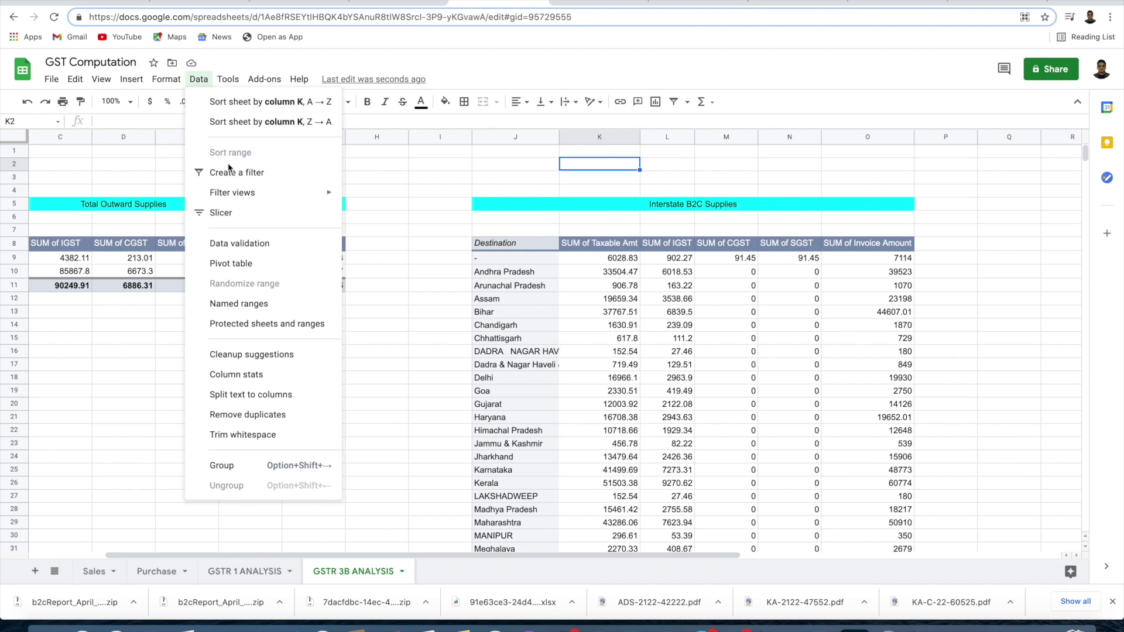
left_click(253, 214)
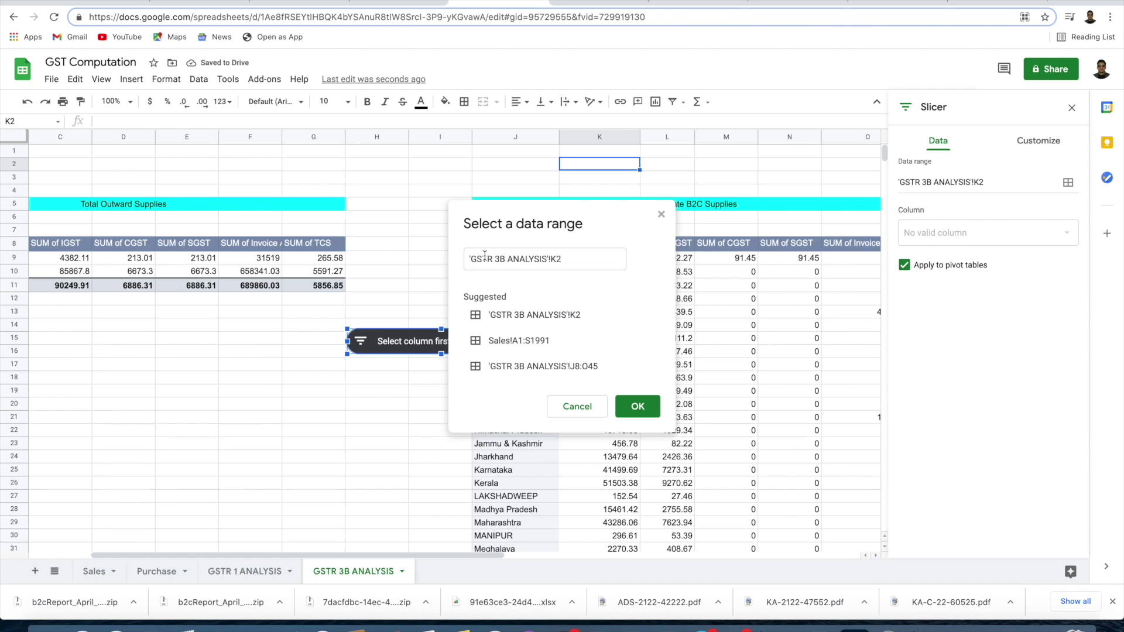
left_click(582, 343)
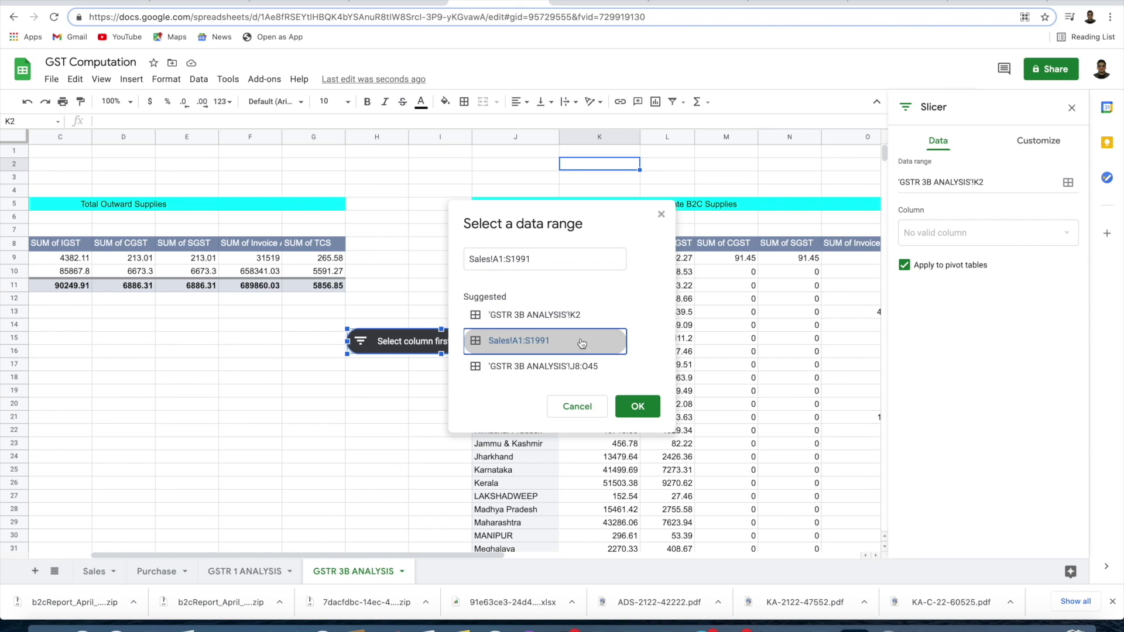
left_click(641, 409)
- Place the slicer above the Interstate B2C Supplies heading and set its filter column to Period
left_click_drag(496, 336, 762, 148)
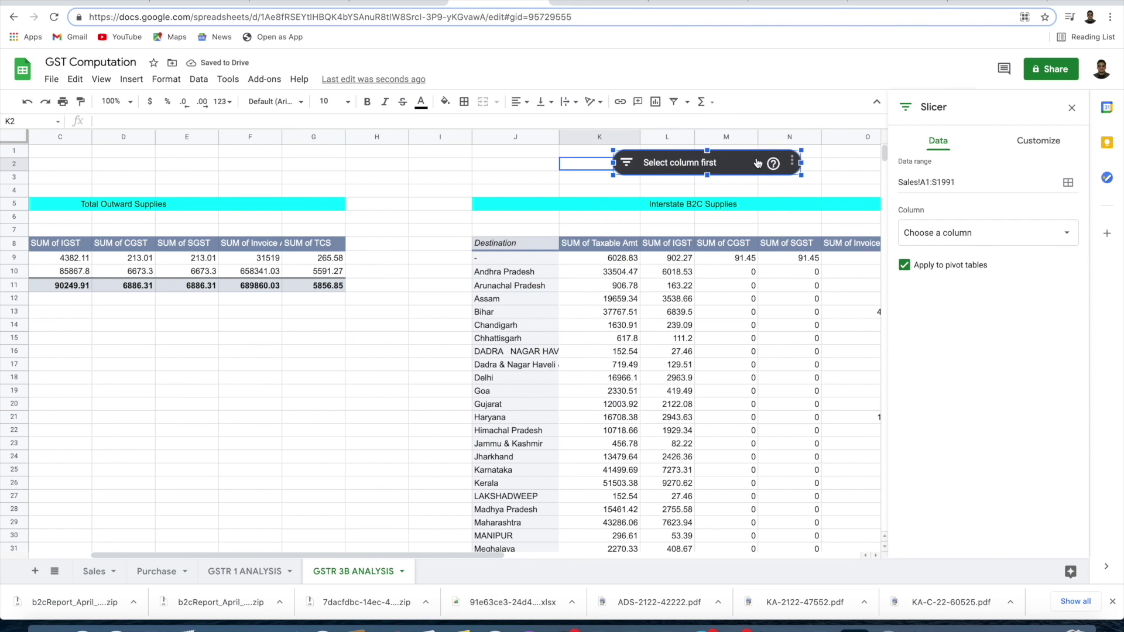
left_click(624, 164)
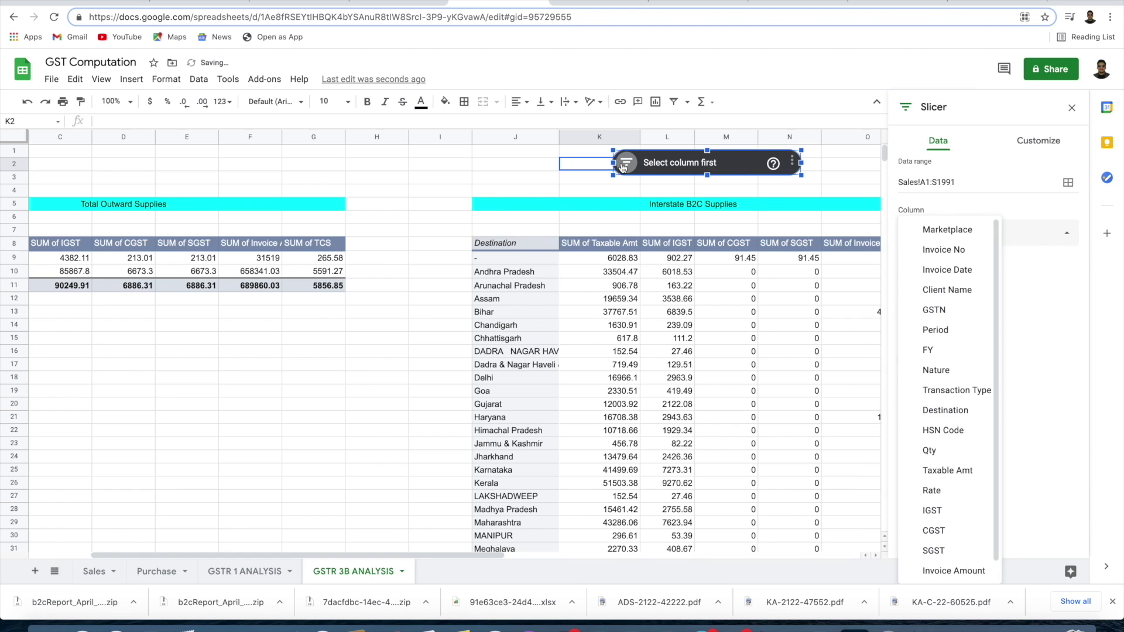
left_click(936, 330)
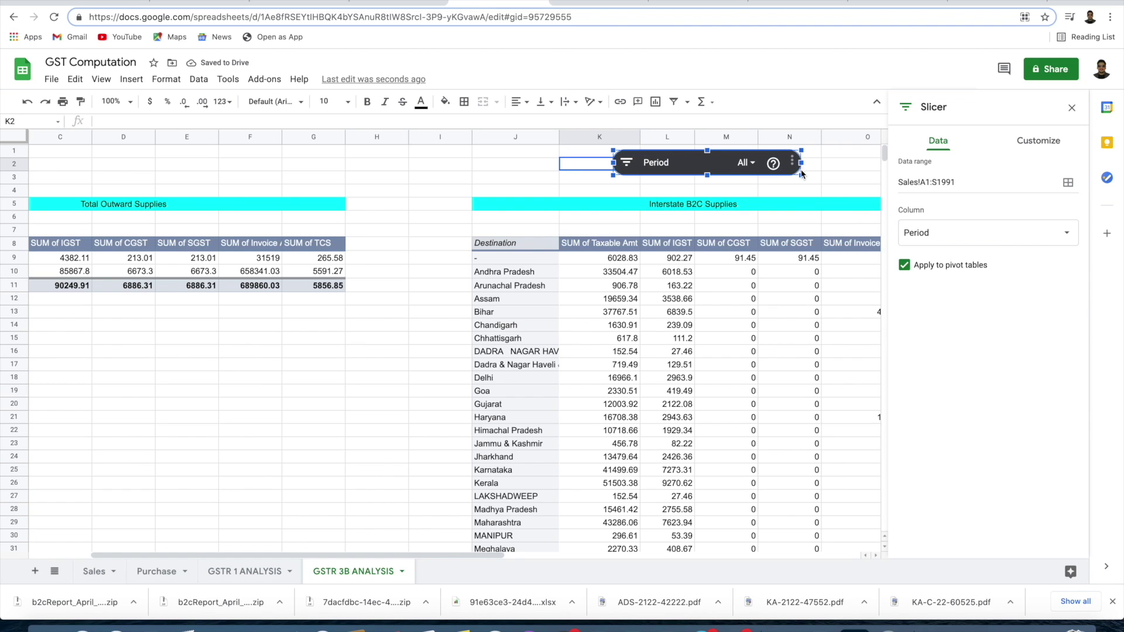
- Narrow the Period slicer above the Interstate B2C Supplies heading
left_click_drag(801, 174, 764, 170)
left_click(585, 158)
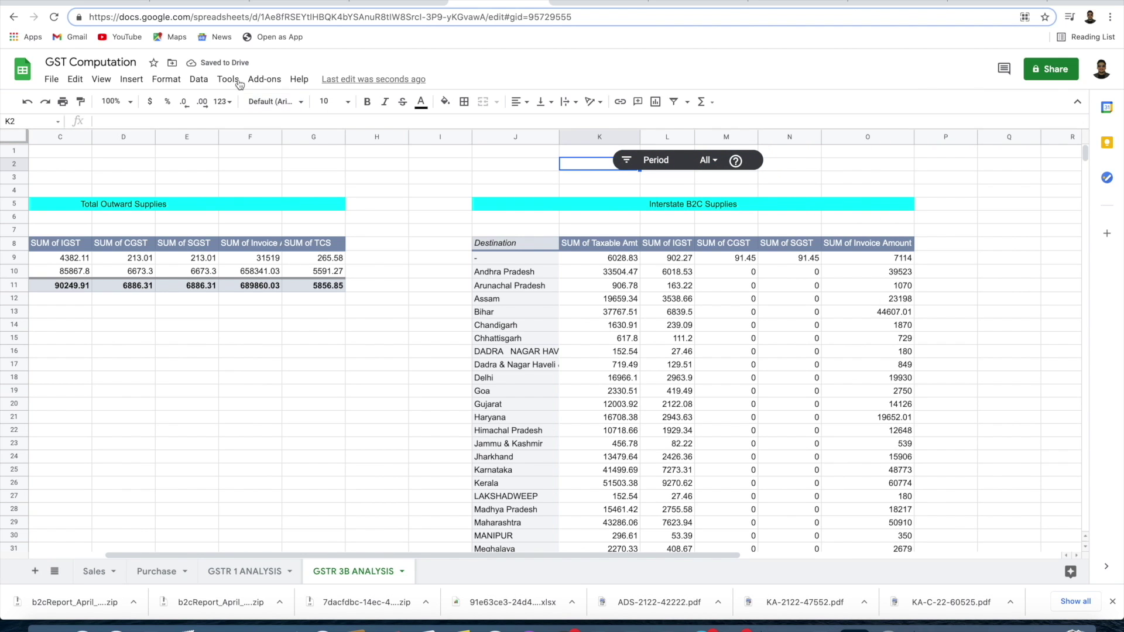
- Insert a second slicer on the GSTR 3B ANALYSIS sheet that uses Sales!A1:S1991 as its data range
left_click(166, 79)
mouse_move(199, 79)
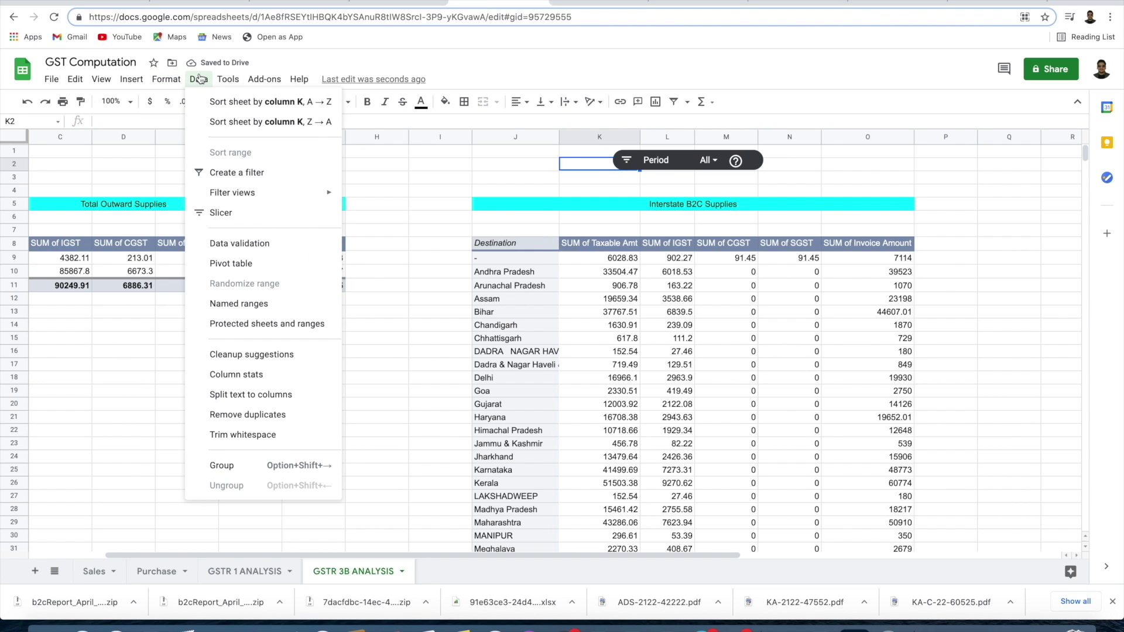
left_click(218, 211)
left_click(555, 342)
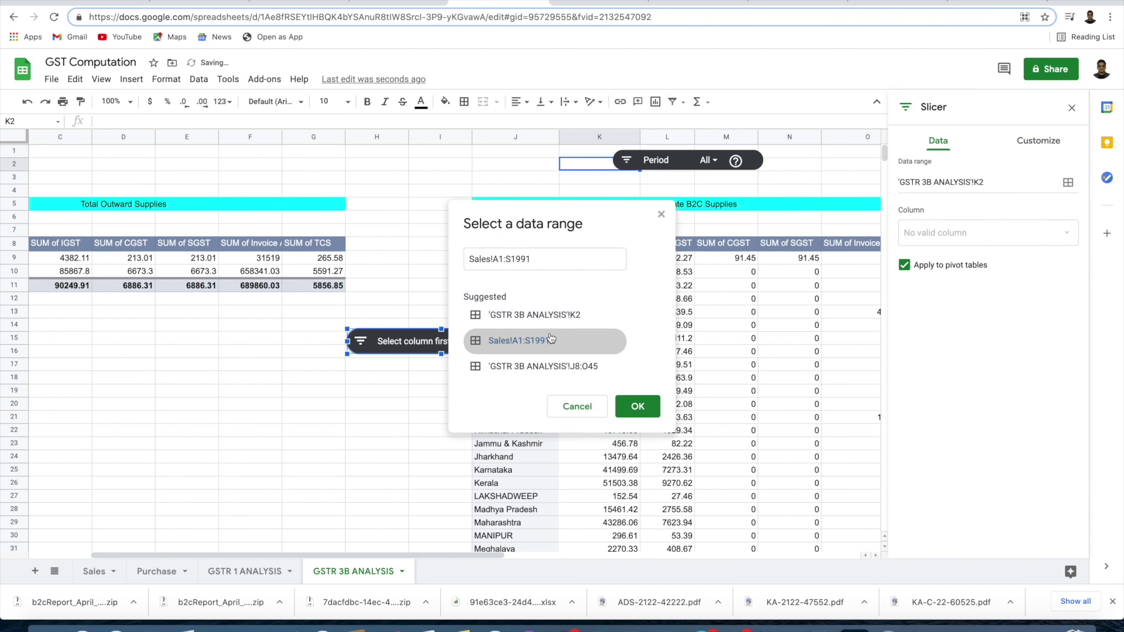
left_click(637, 406)
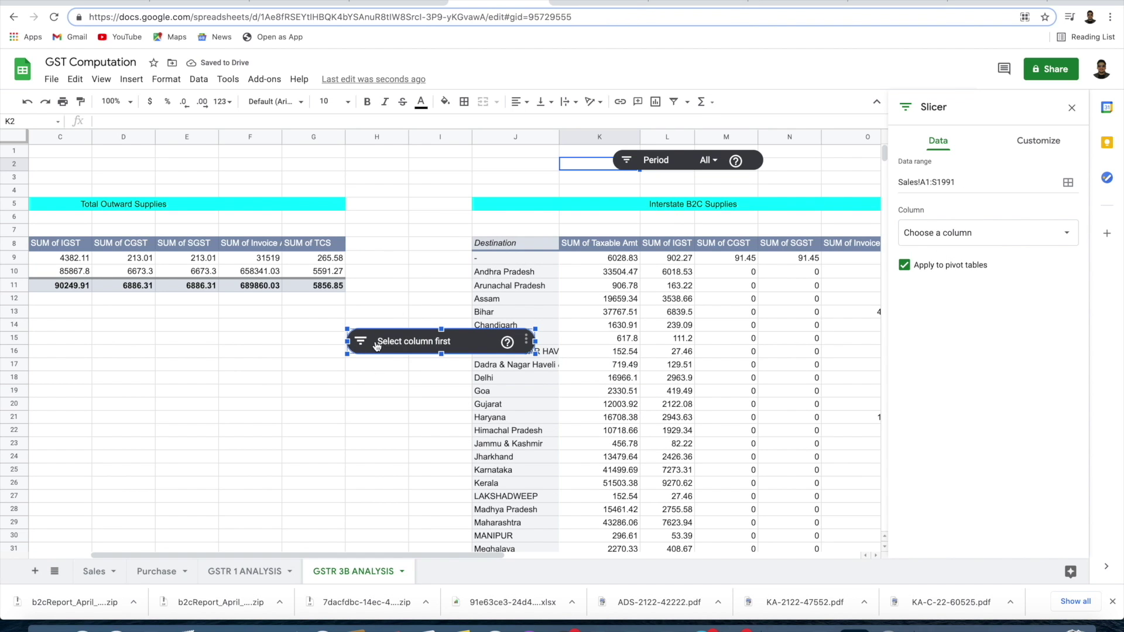
- Set the new slicer's filter column to Nature and place it directly below the Period slicer at the same width
left_click(988, 232)
left_click(943, 372)
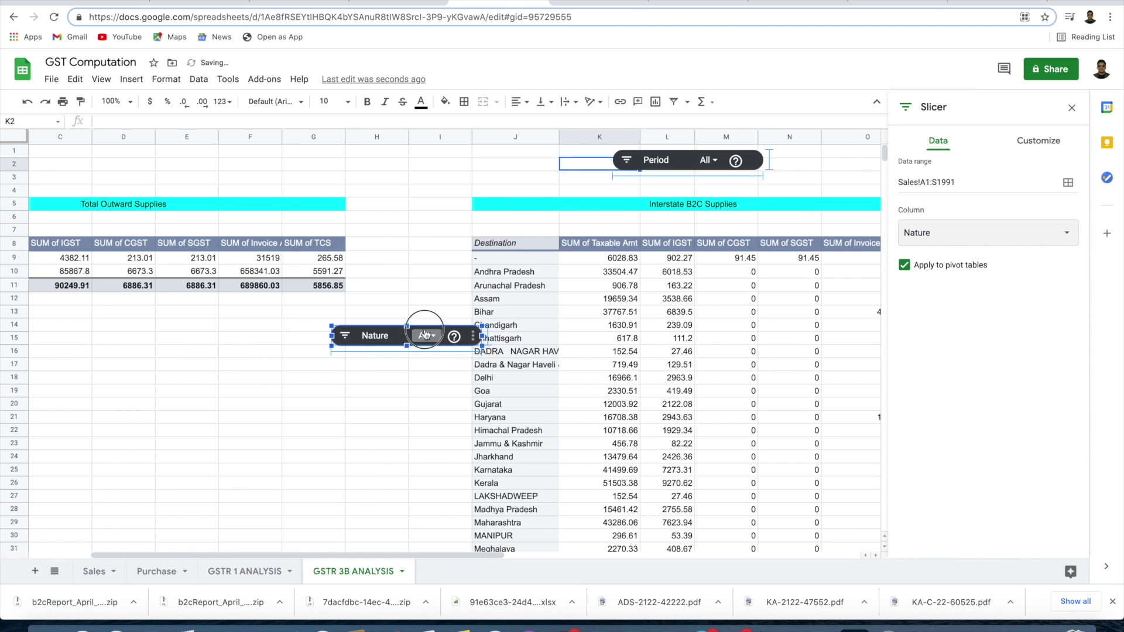
left_click_drag(407, 337, 715, 197)
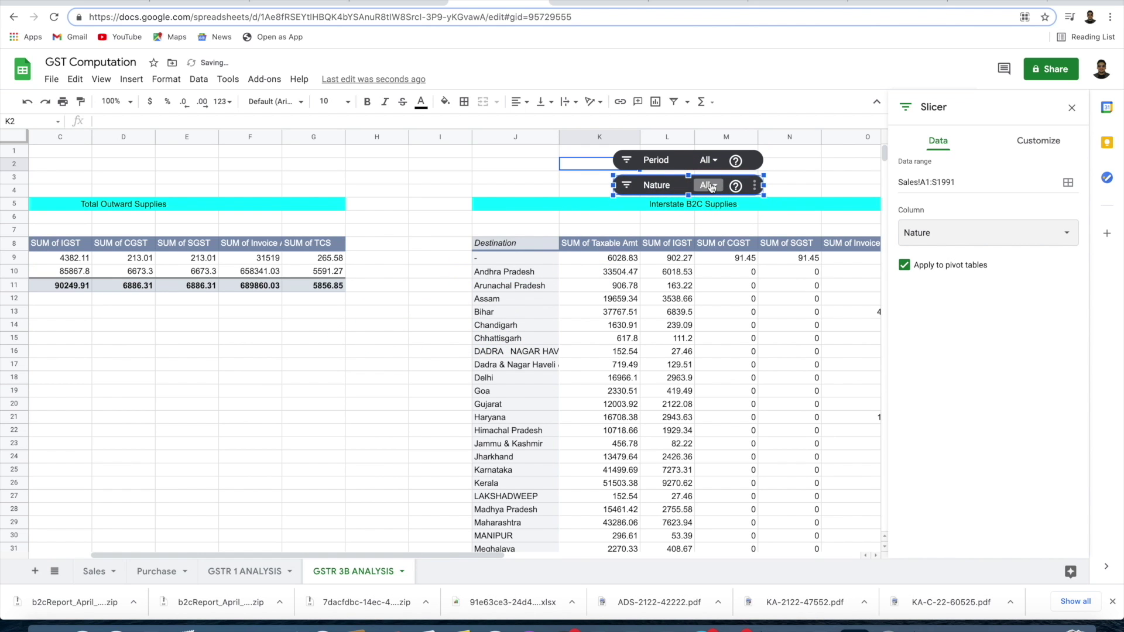
- Exclude B2B from the Nature slicer so only B2C is selected, and check the Destination pivot table down to its grand total
left_click(709, 186)
left_click(654, 283)
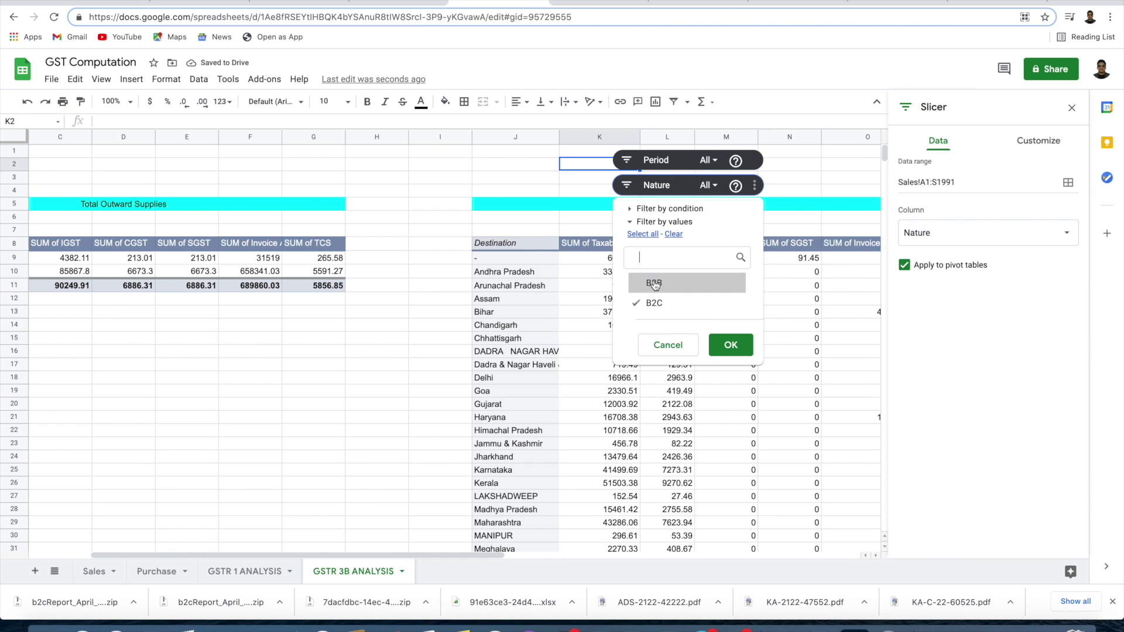
left_click(730, 345)
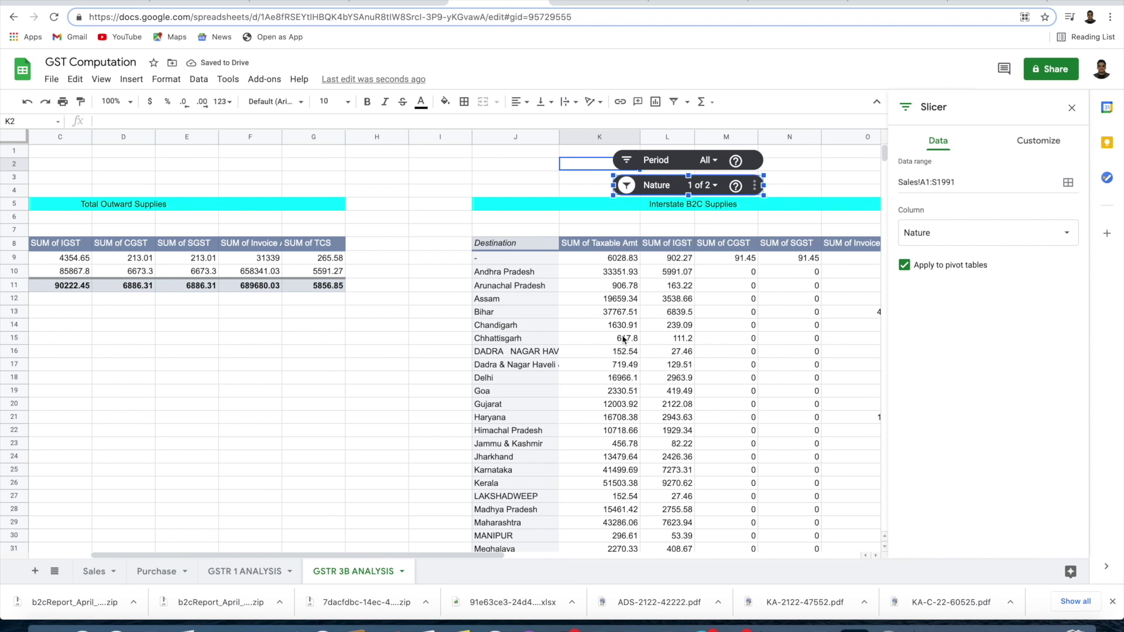
scroll(615, 333, "down", 5)
scroll(614, 333, "right", 2)
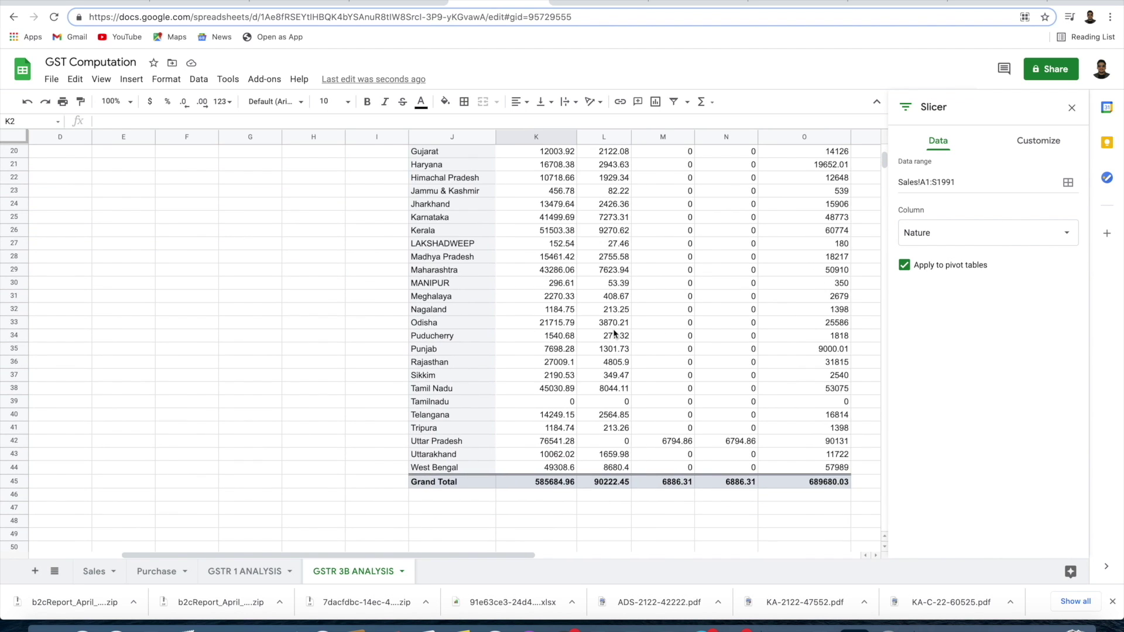
scroll(613, 329, "up", 5)
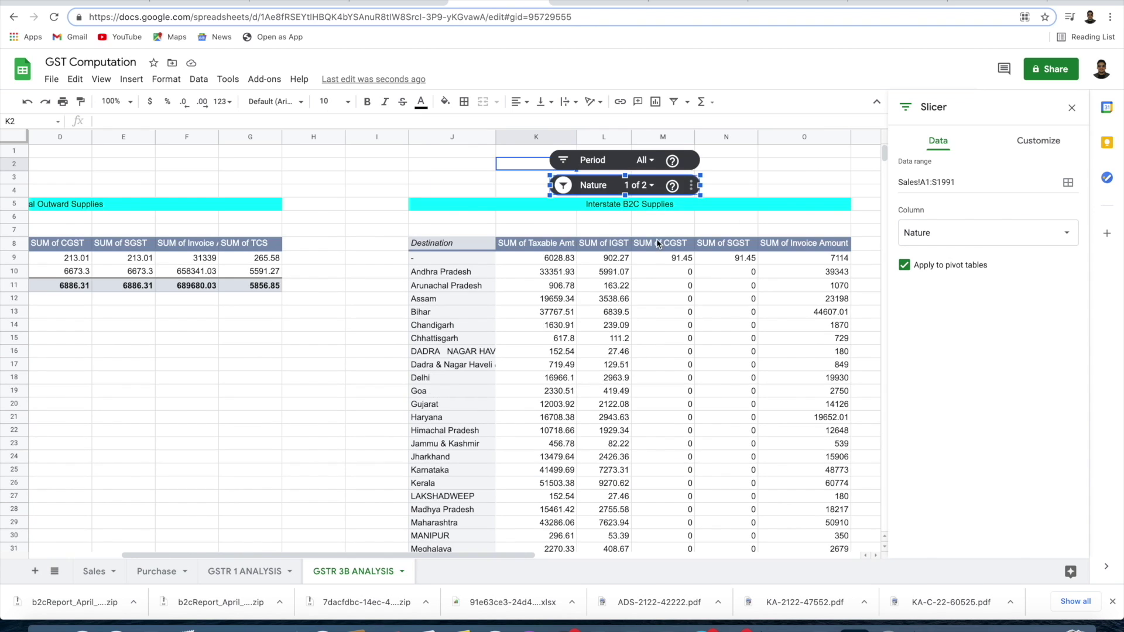
- Switch the Nature slicer to B2B only and examine both the Marketplace and Destination pivot tables
left_click(649, 186)
left_click(579, 283)
left_click(583, 303)
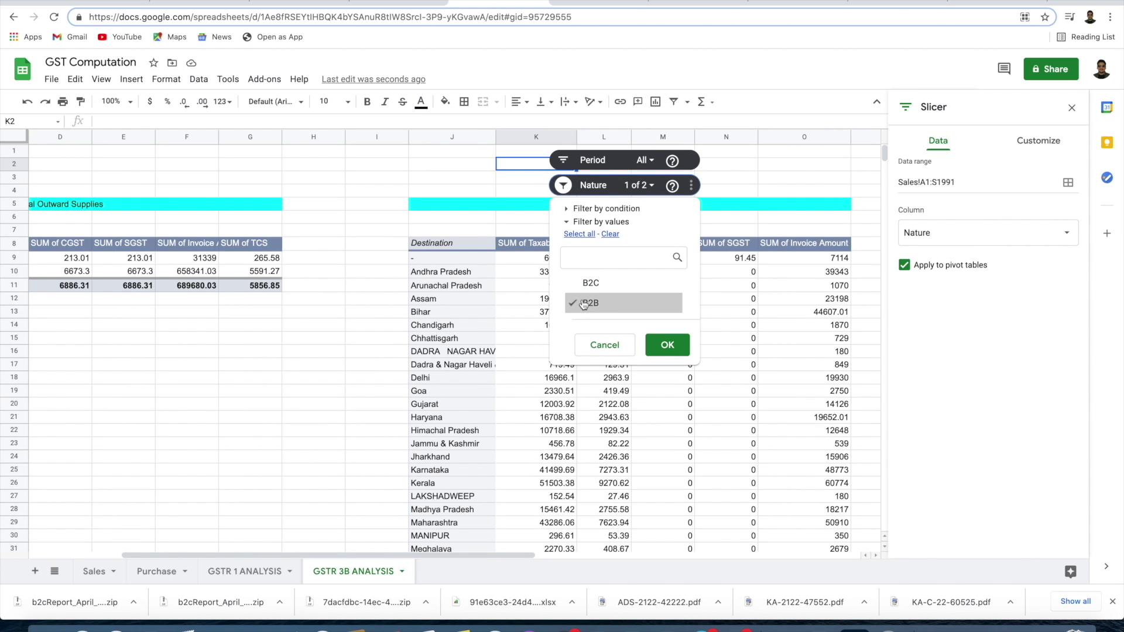
left_click(667, 344)
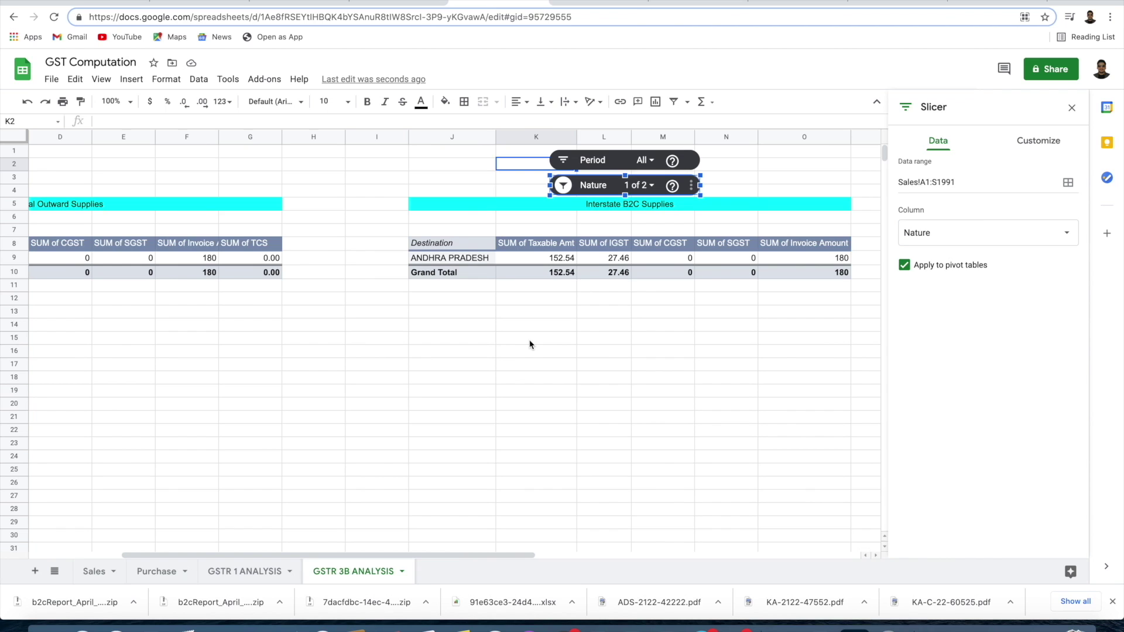
scroll(530, 344, "left", 3)
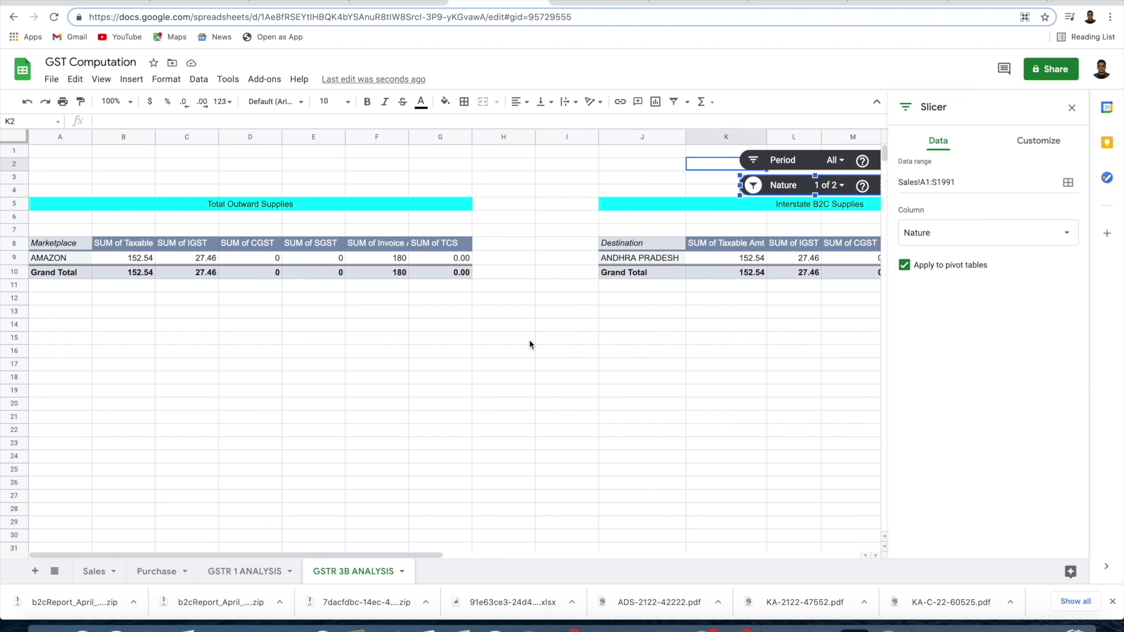
scroll(530, 344, "right", 4)
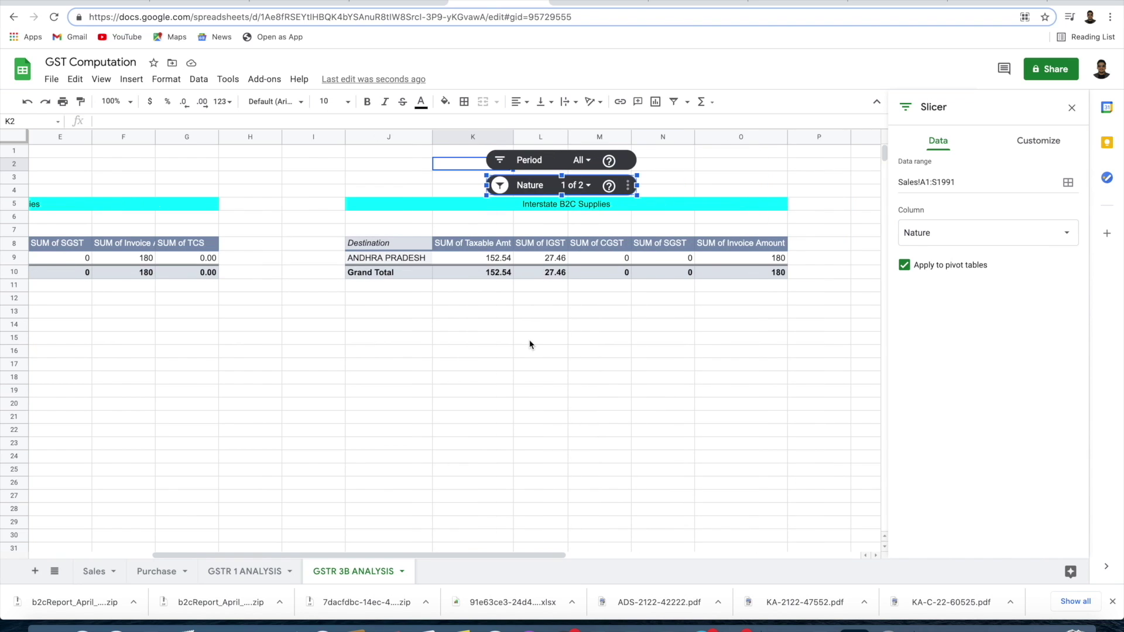
- Set the Nature slicer back to B2C only and review the Destination pivot table through its grand total
left_click(576, 185)
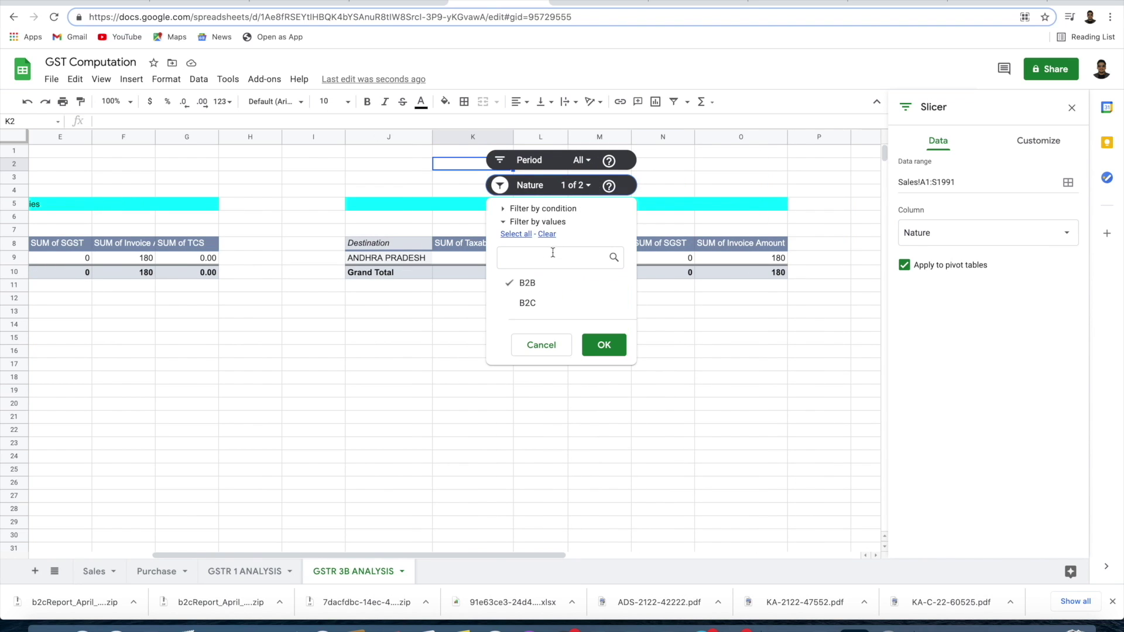
left_click(527, 302)
left_click(604, 345)
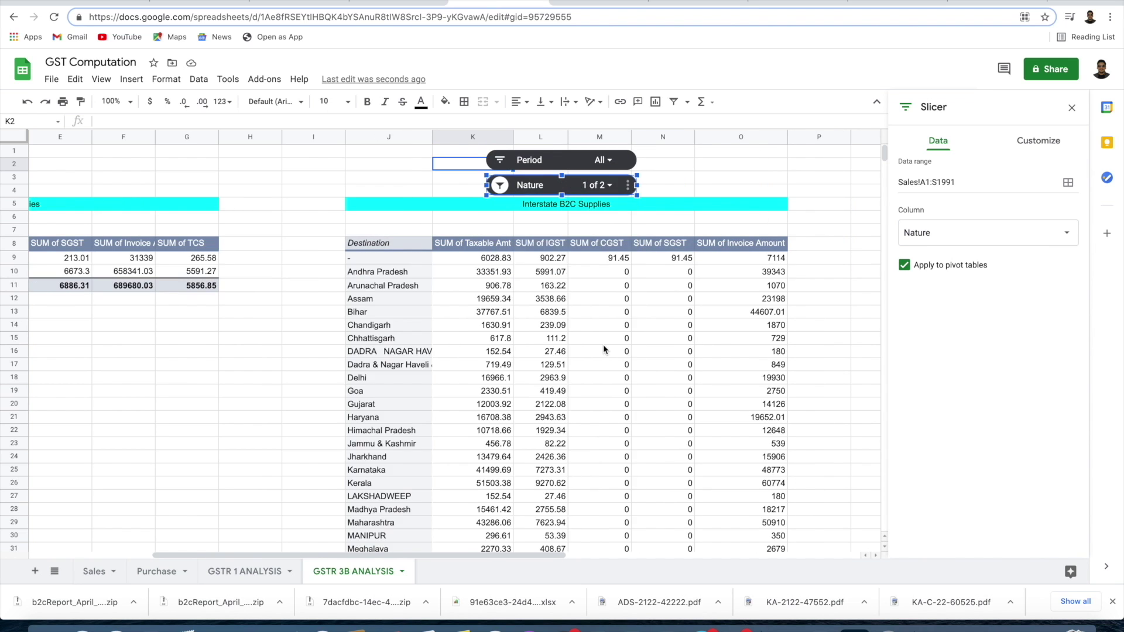
scroll(603, 349, "down", 8)
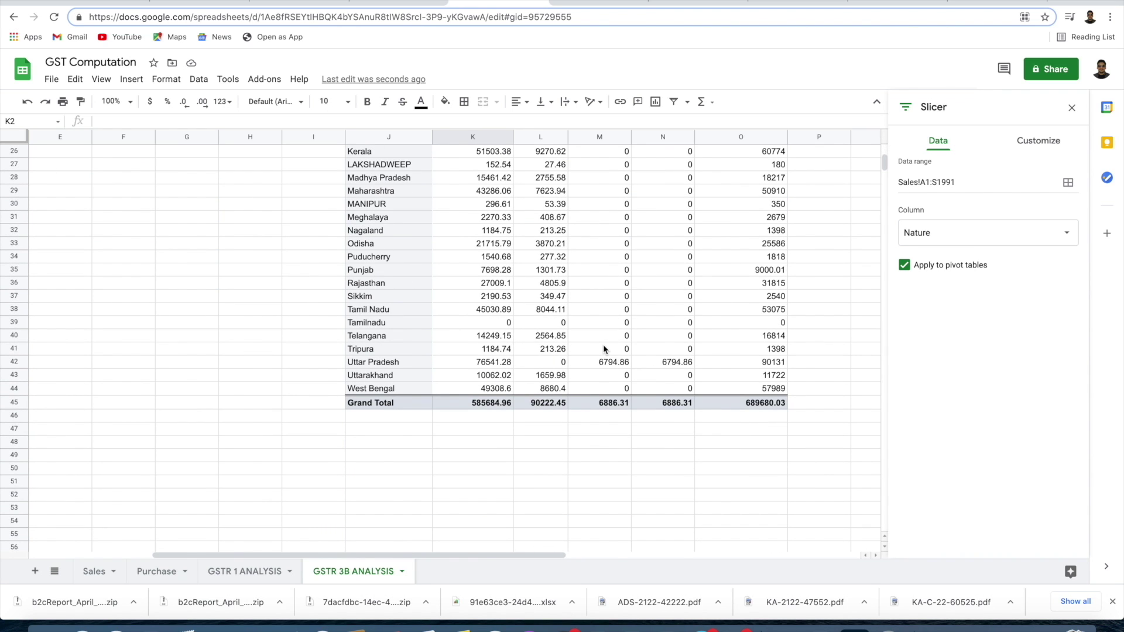
scroll(604, 349, "up", 8)
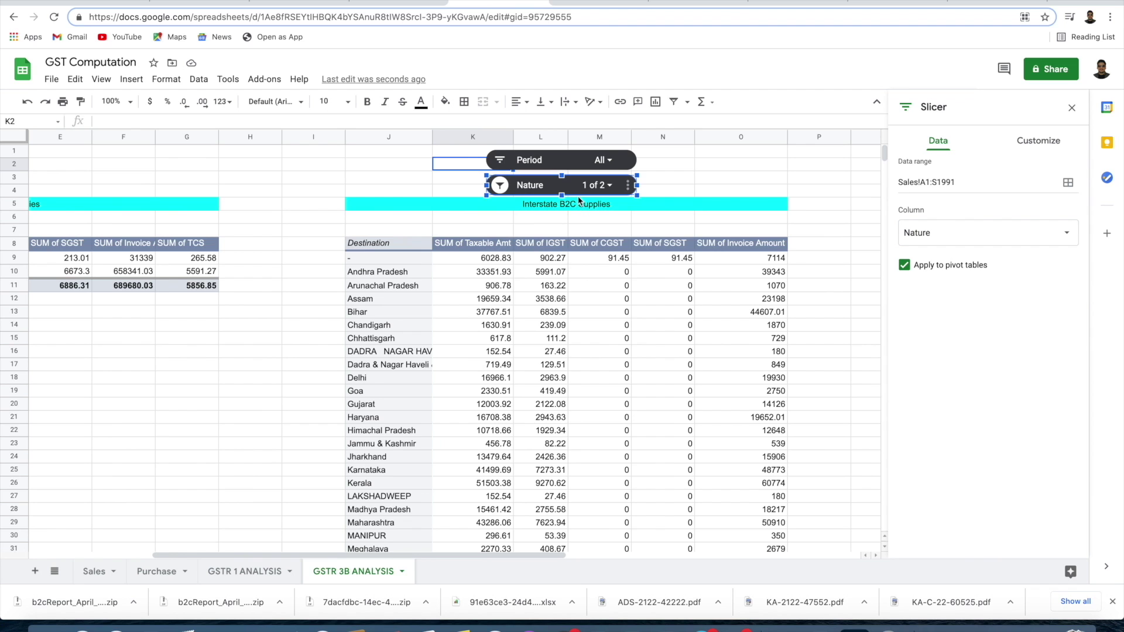
- Switch to the Sales sheet
left_click(93, 571)
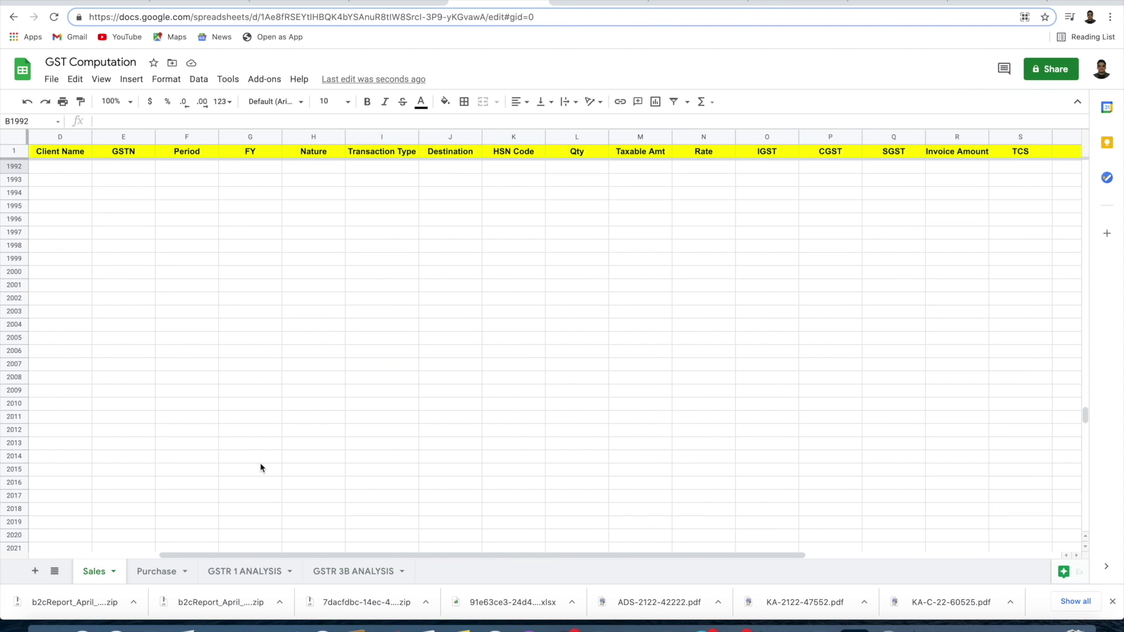
- Review the last Sales entries and the Period slicer's filter values on the GSTR 3B ANALYSIS sheet
scroll(260, 467, "up", 5)
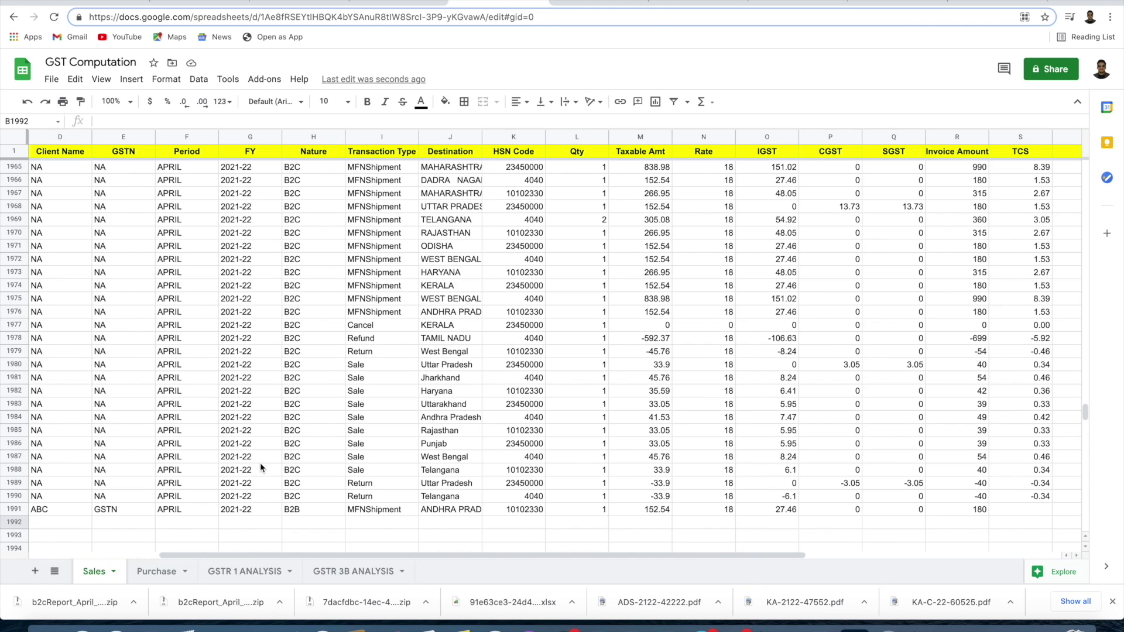
scroll(261, 467, "down", 1)
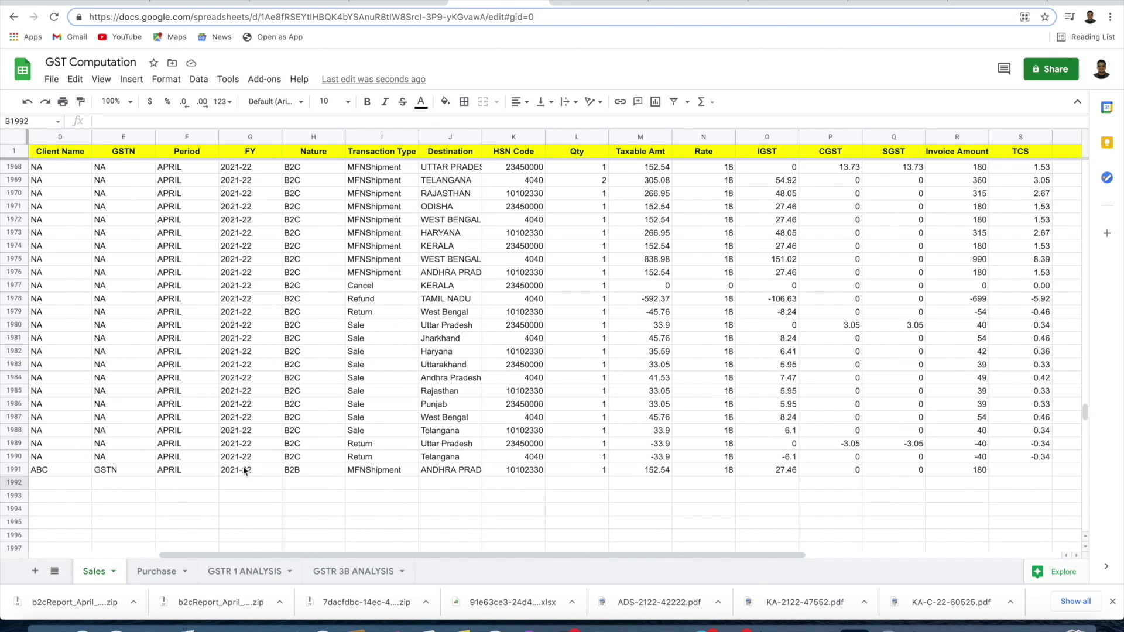
left_click(354, 572)
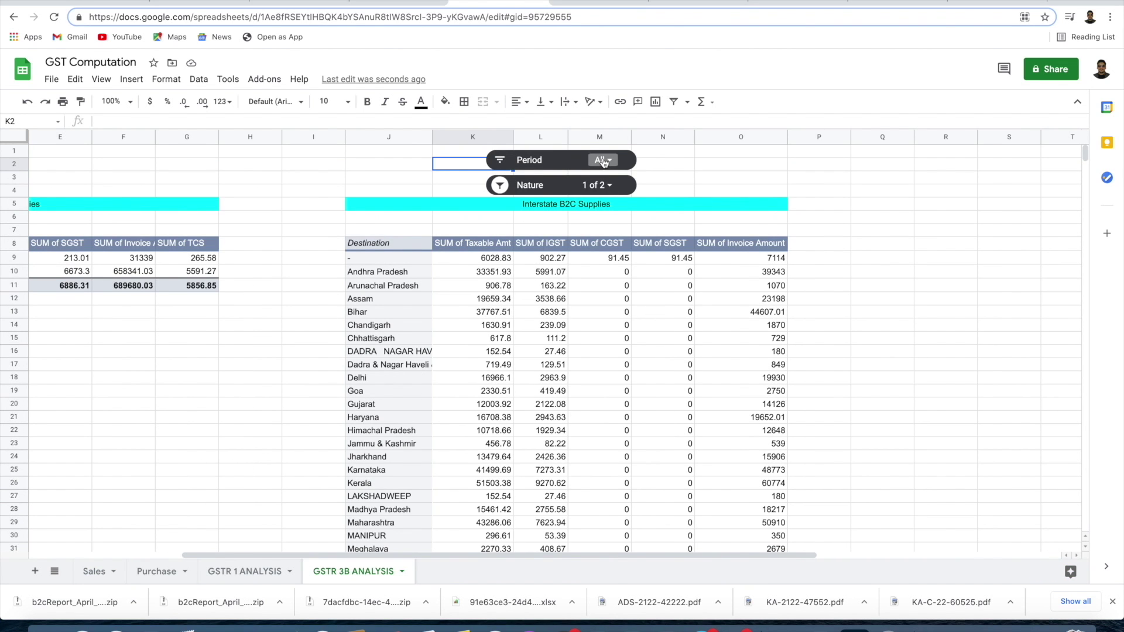
left_click(604, 161)
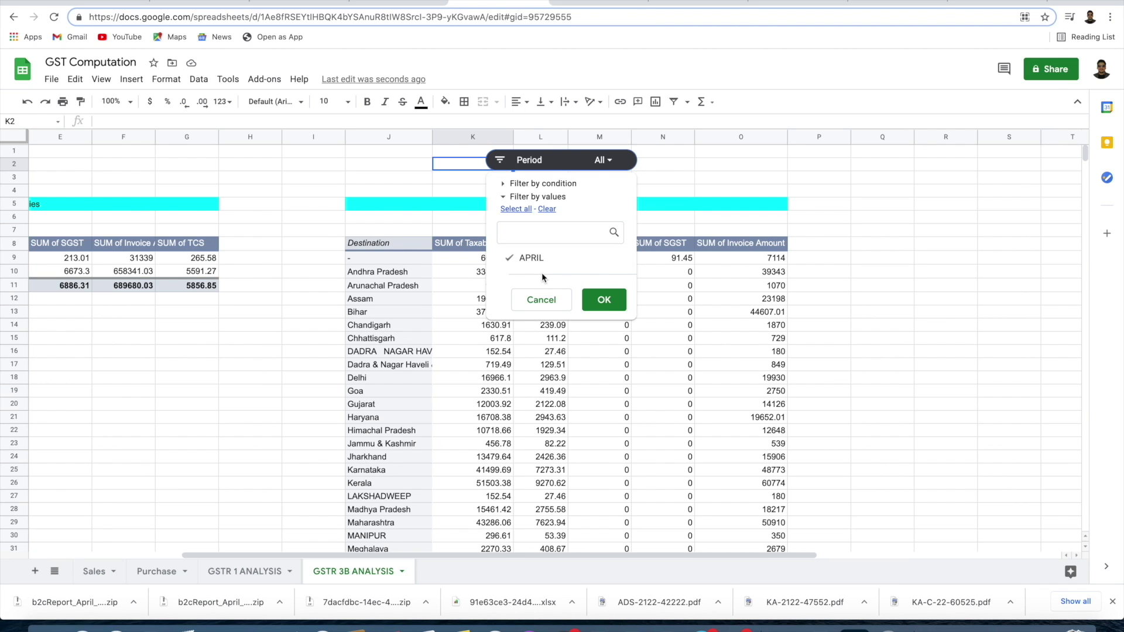
left_click(543, 305)
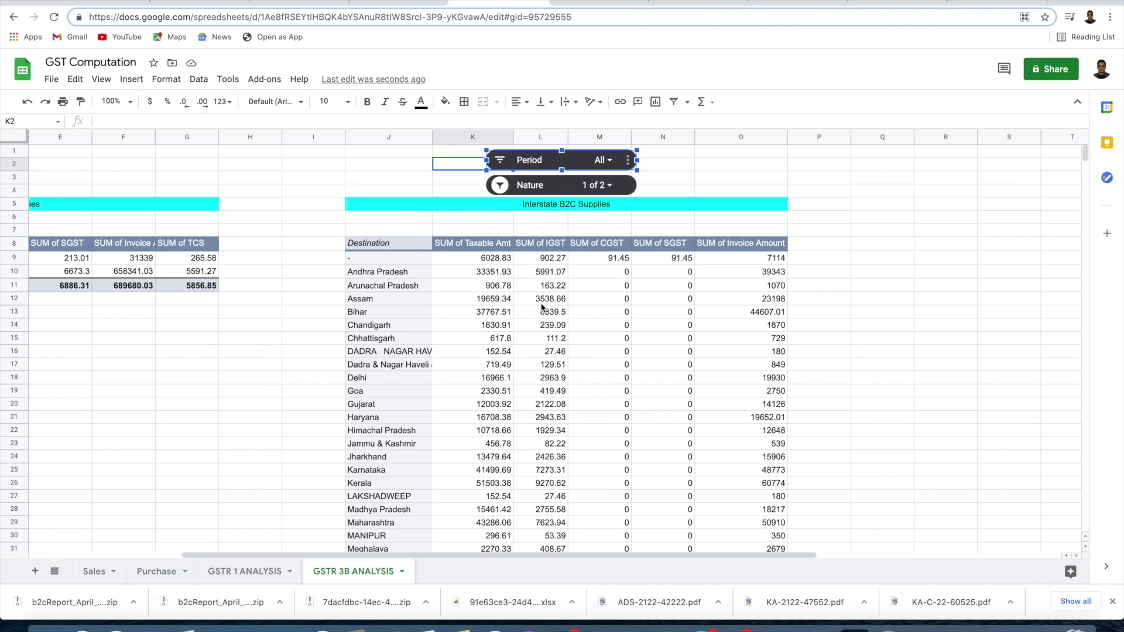
- Start a new pivot table from the GSTR 3B ANALYSIS sheet with Purchase!A1:L12 as its data range
left_click(926, 247)
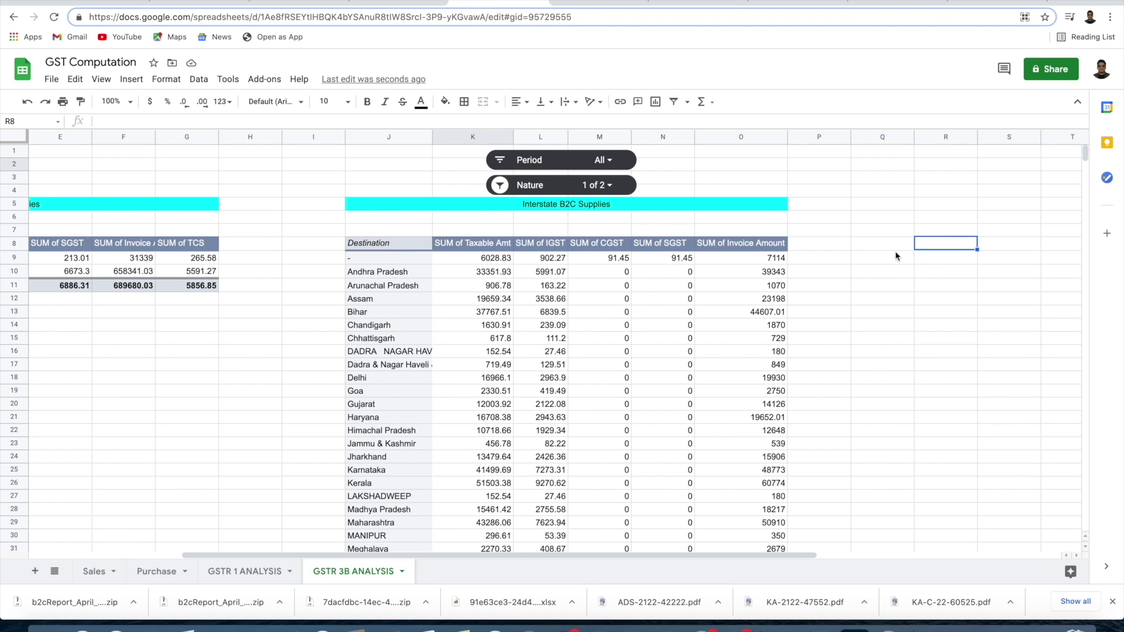
left_click(198, 79)
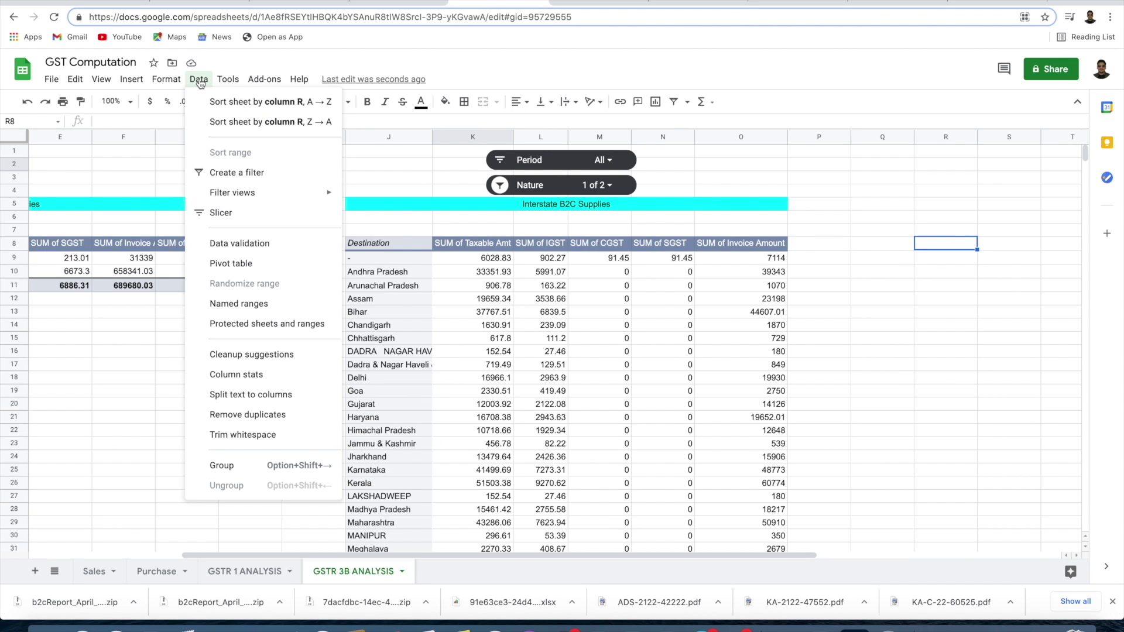
left_click(246, 264)
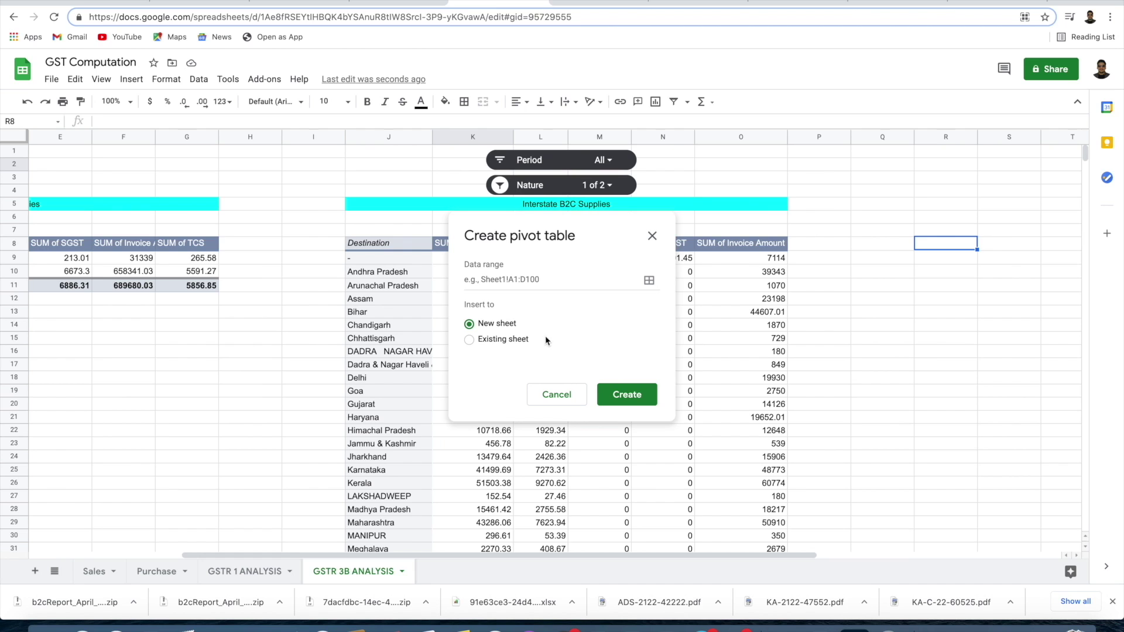
left_click(649, 281)
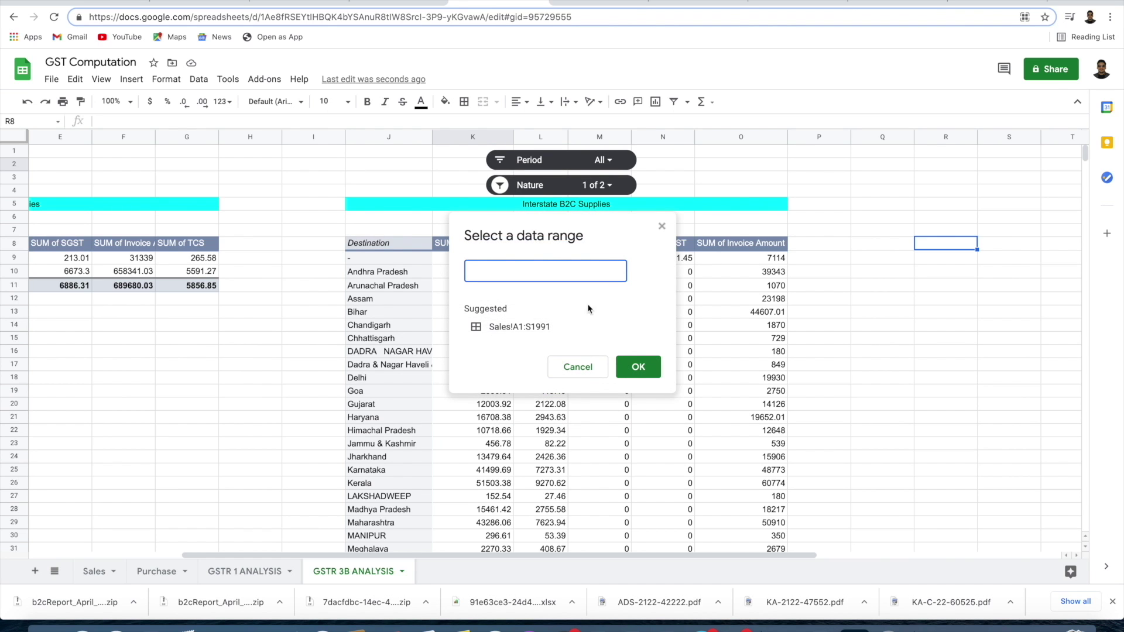
left_click(156, 572)
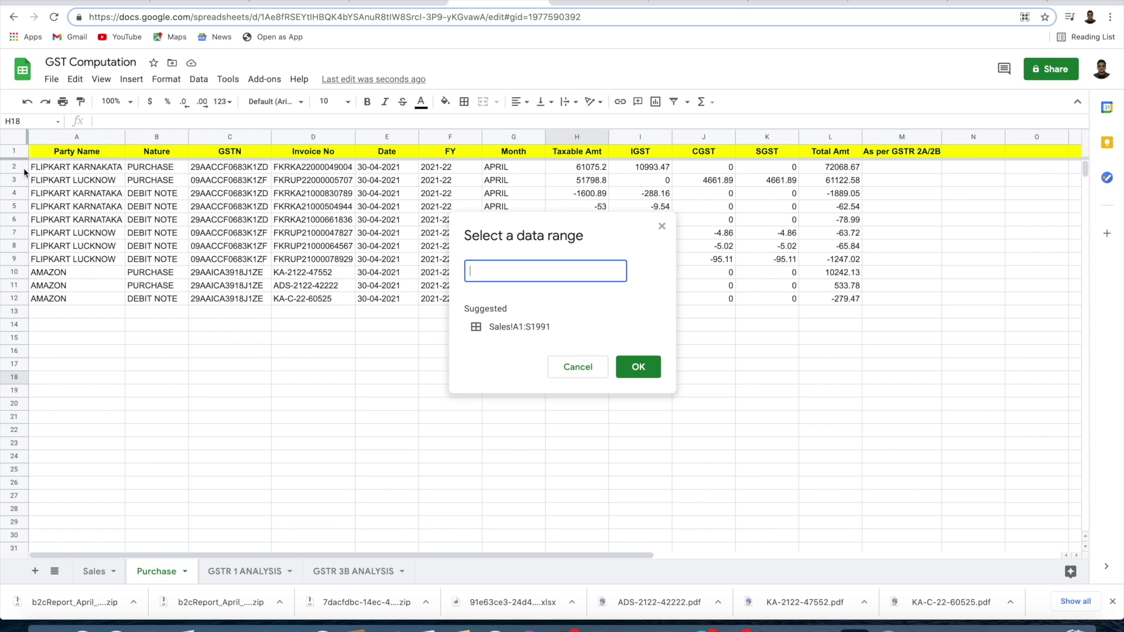
left_click_drag(35, 152, 841, 299)
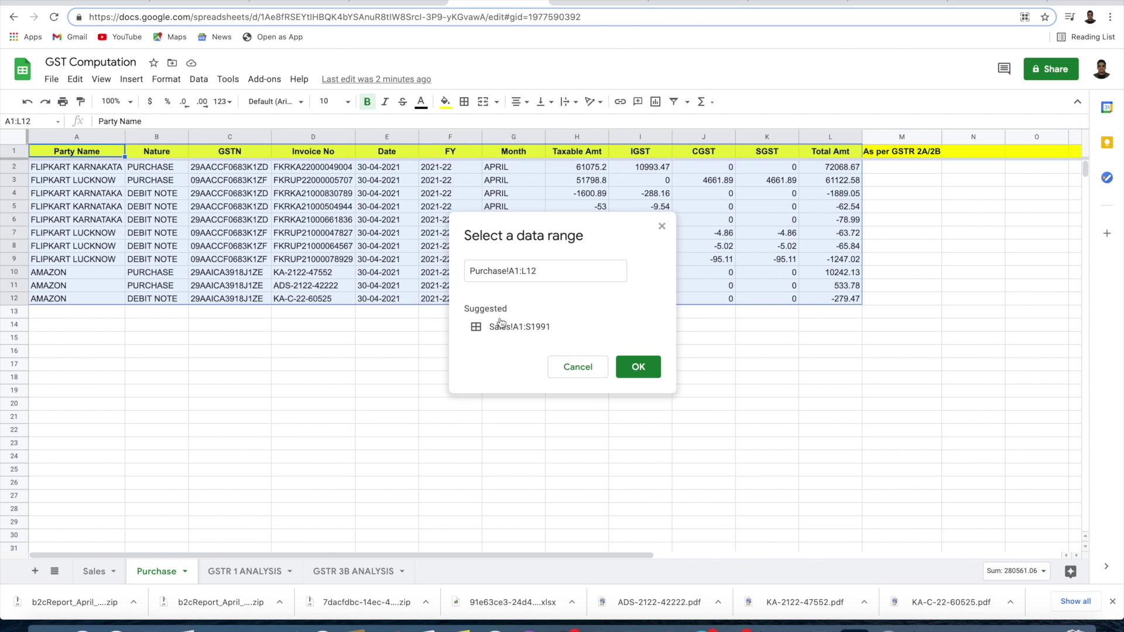
left_click(639, 368)
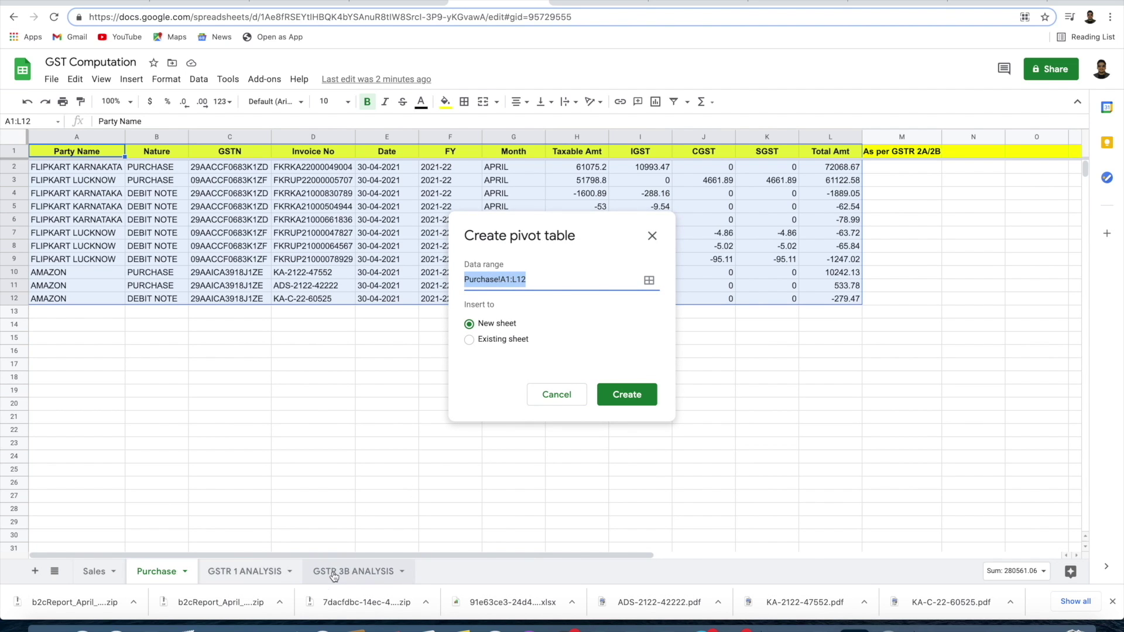
- Create the purchase pivot table on the existing GSTR 3B ANALYSIS sheet at cell R8
left_click(334, 572)
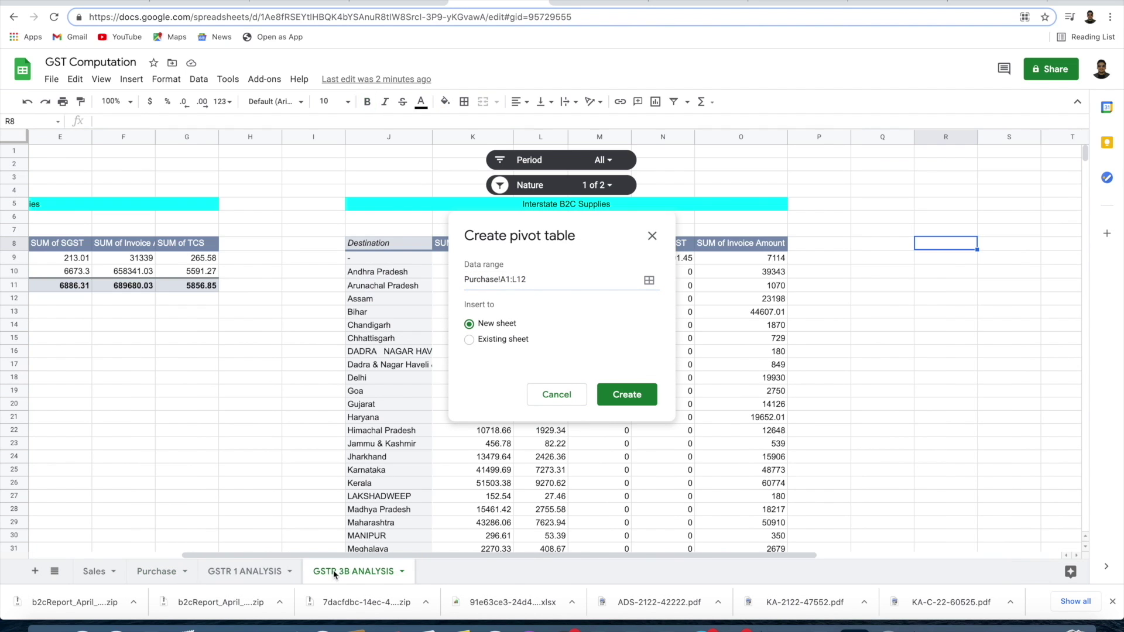
left_click(499, 341)
left_click(946, 246)
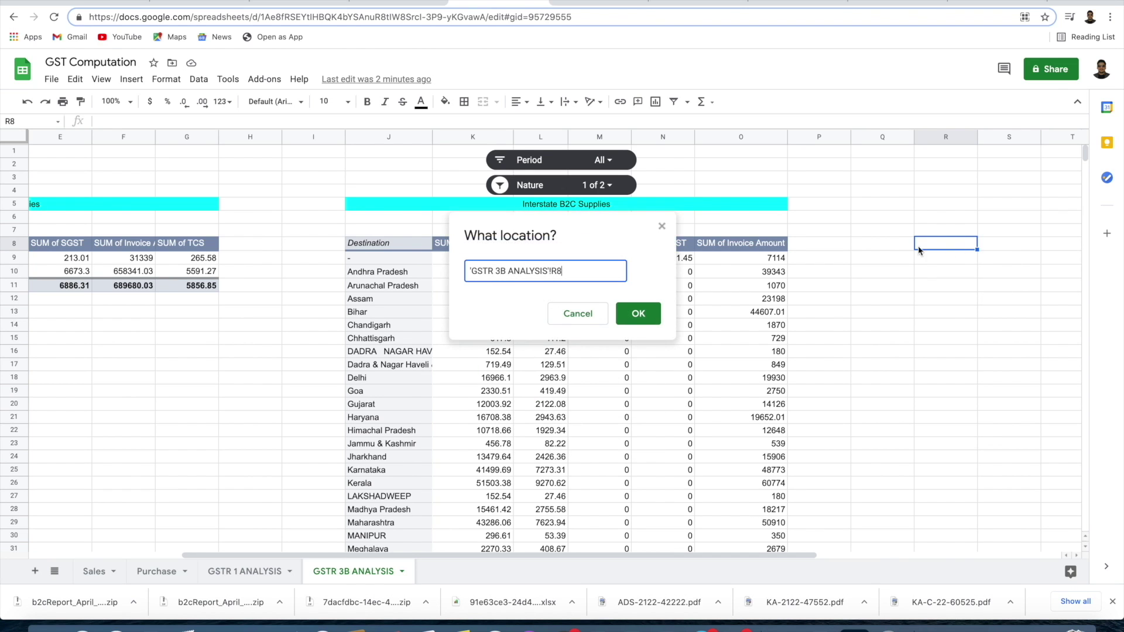
left_click(640, 321)
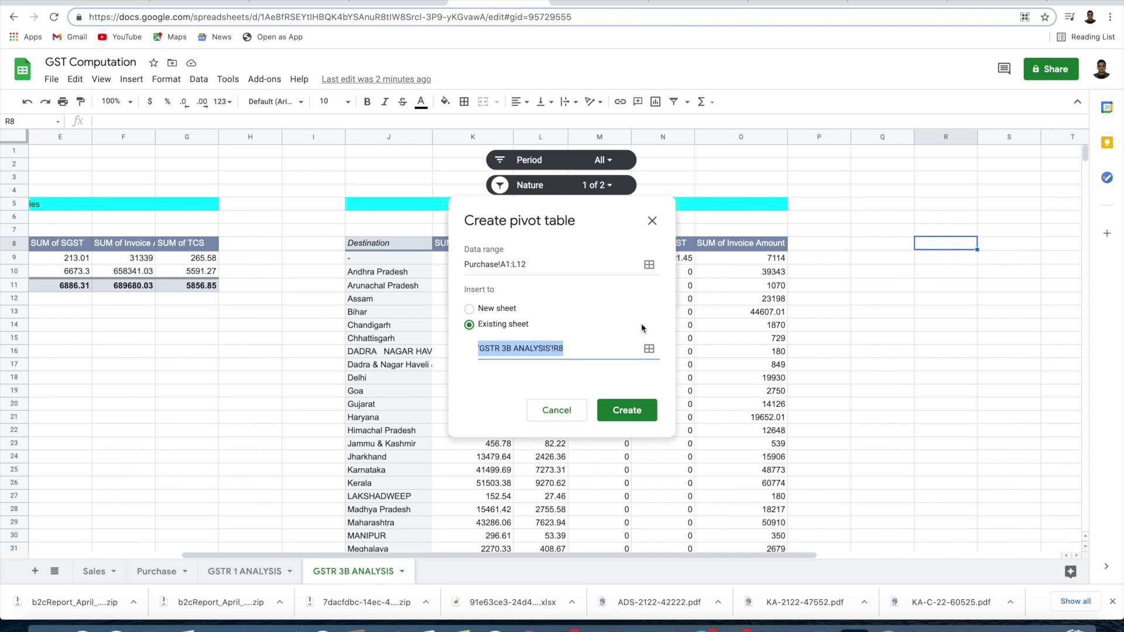
left_click(629, 408)
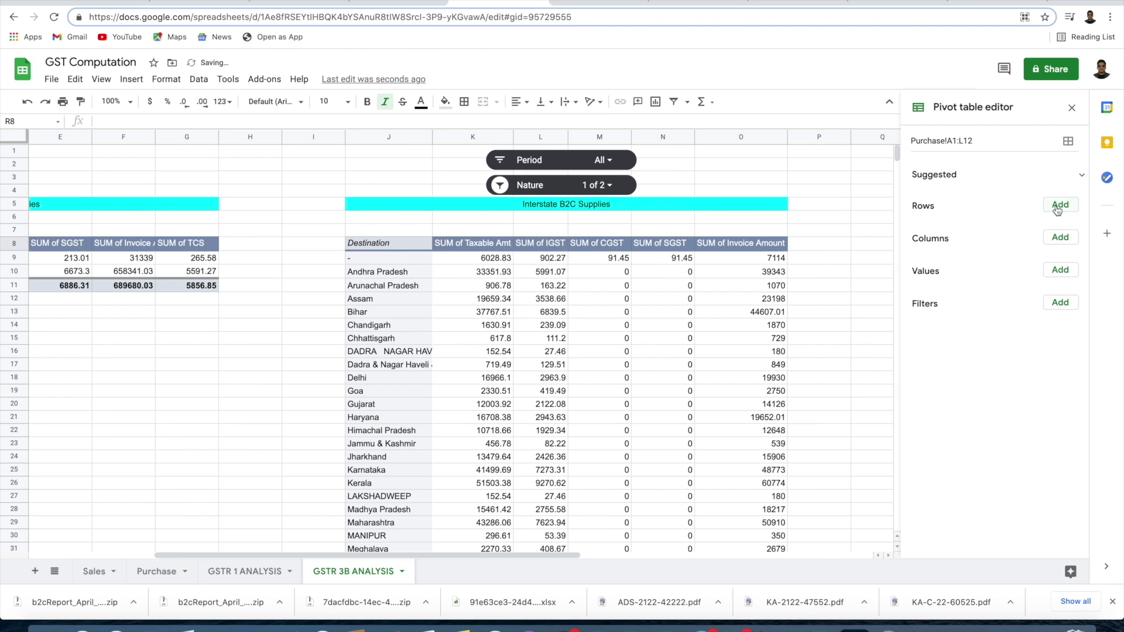
- Group the pivot table's rows by Nature and add IGST, CGST and SGST as values
left_click(1056, 206)
left_click(1080, 245)
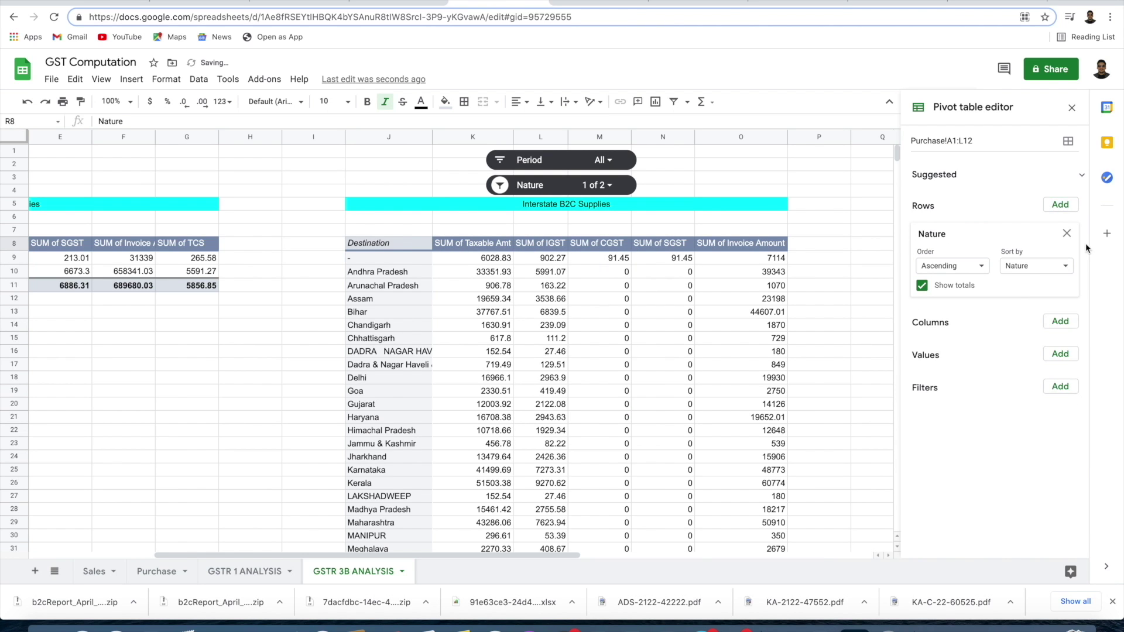
left_click(1060, 353)
left_click(1021, 274)
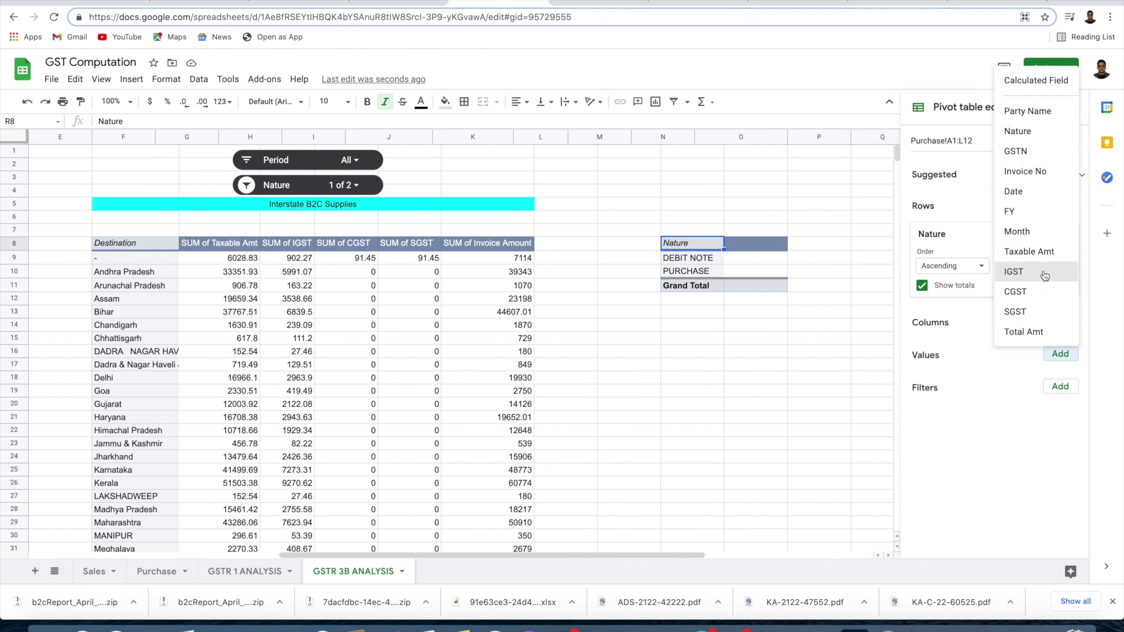
left_click(1060, 354)
left_click(1054, 291)
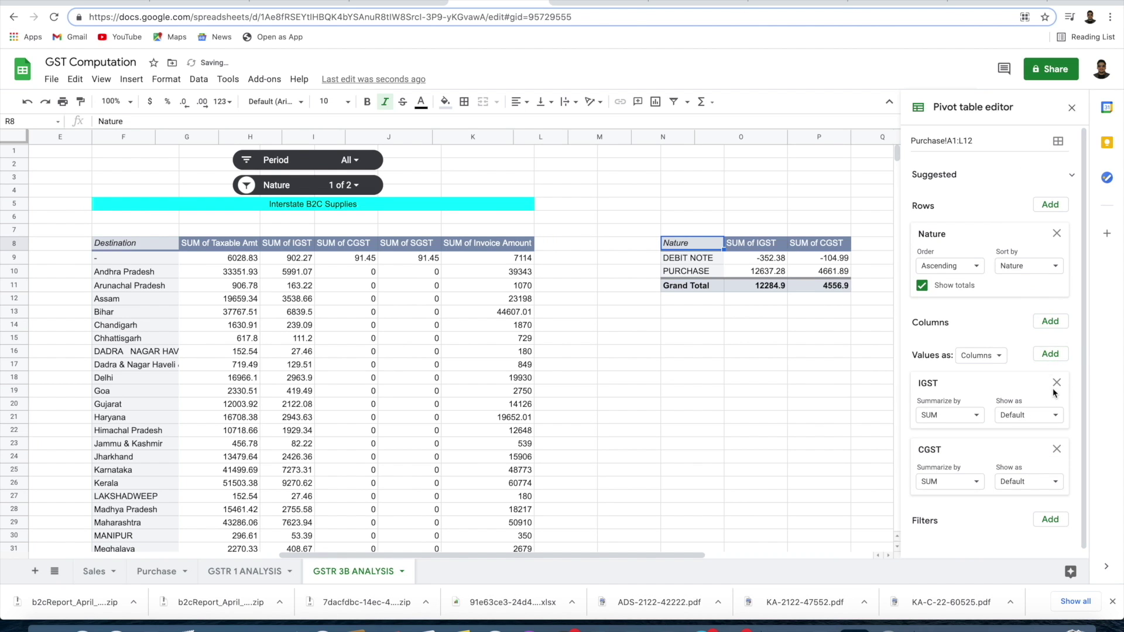
left_click(1050, 353)
left_click(1047, 311)
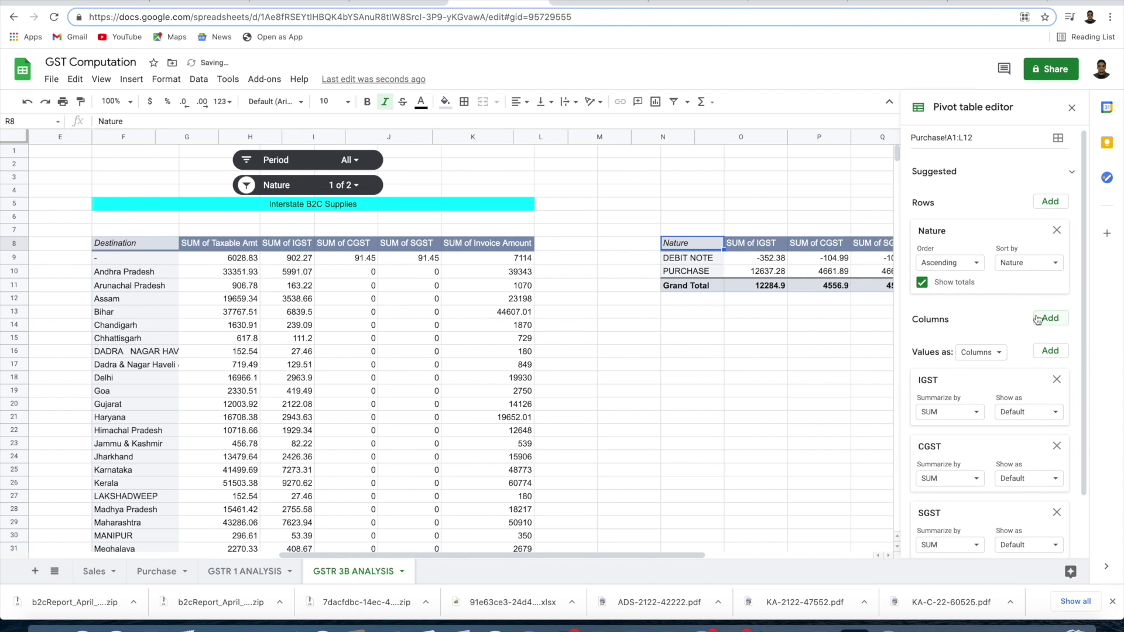
- Merge cells R5:U5 above the purchase pivot table and fill them with cyan
scroll(823, 182, "right", 3)
left_click_drag(541, 204, 715, 206)
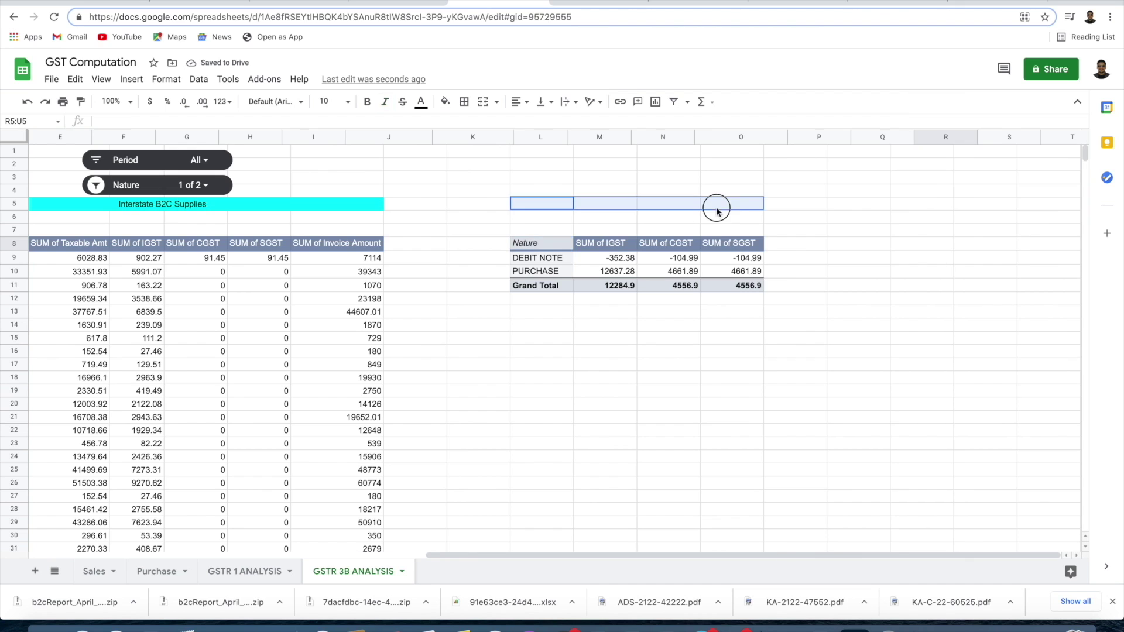
left_click(198, 79)
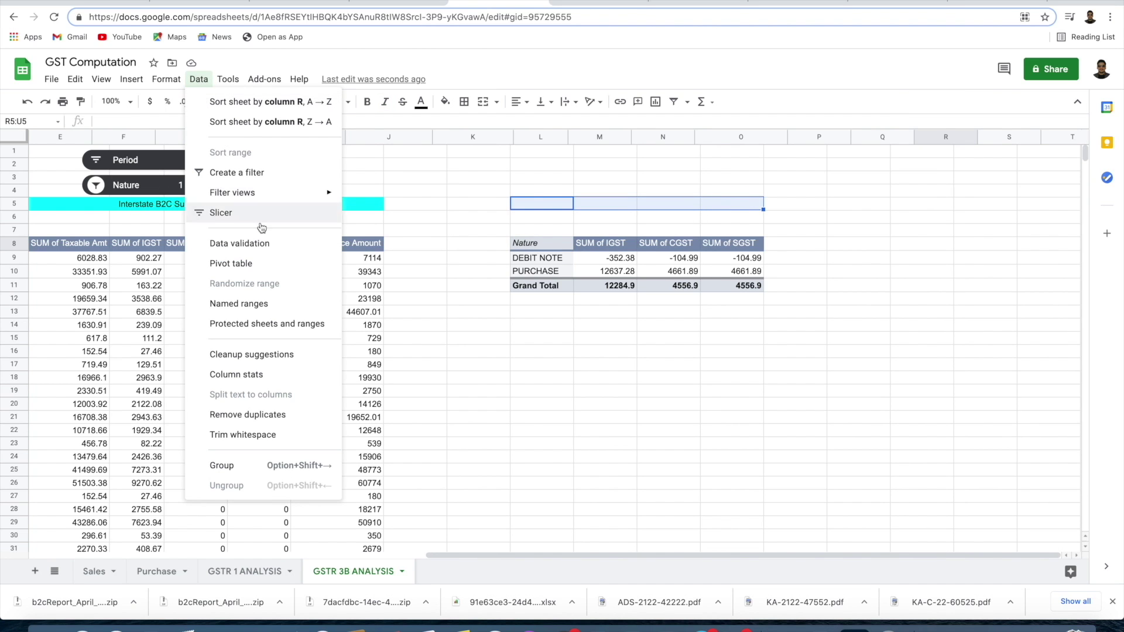
mouse_move(166, 79)
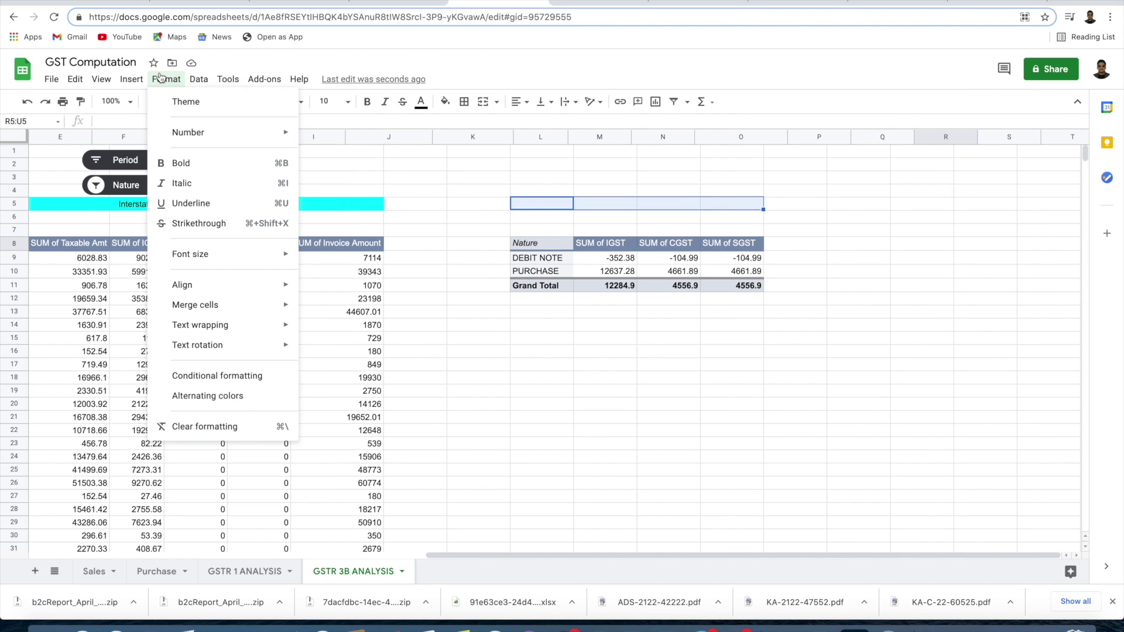
left_click(342, 310)
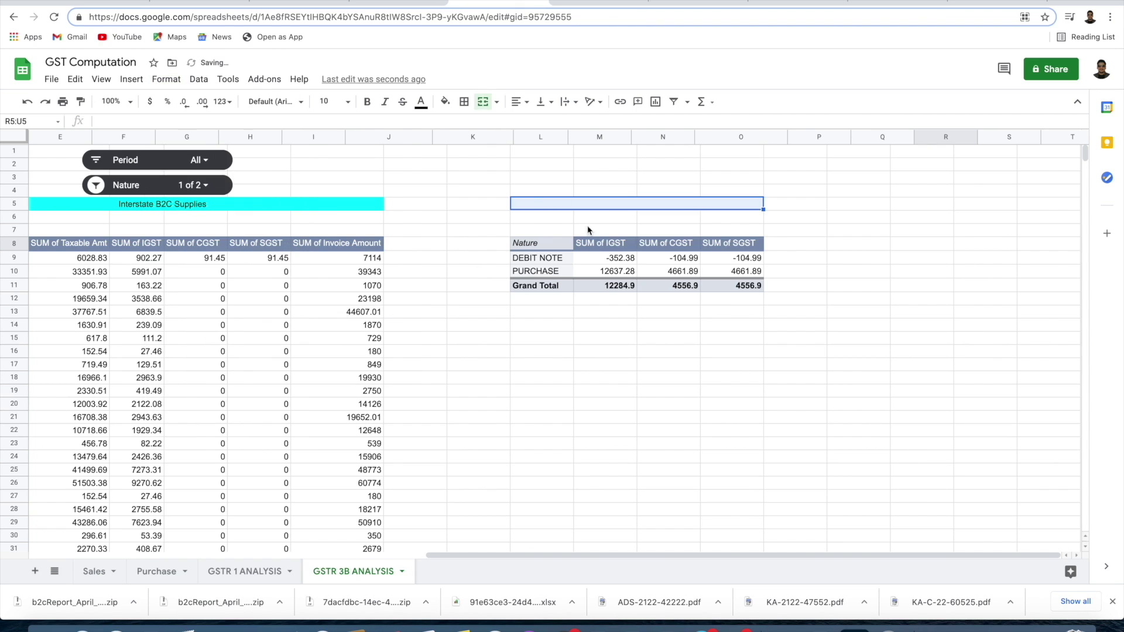
left_click(446, 102)
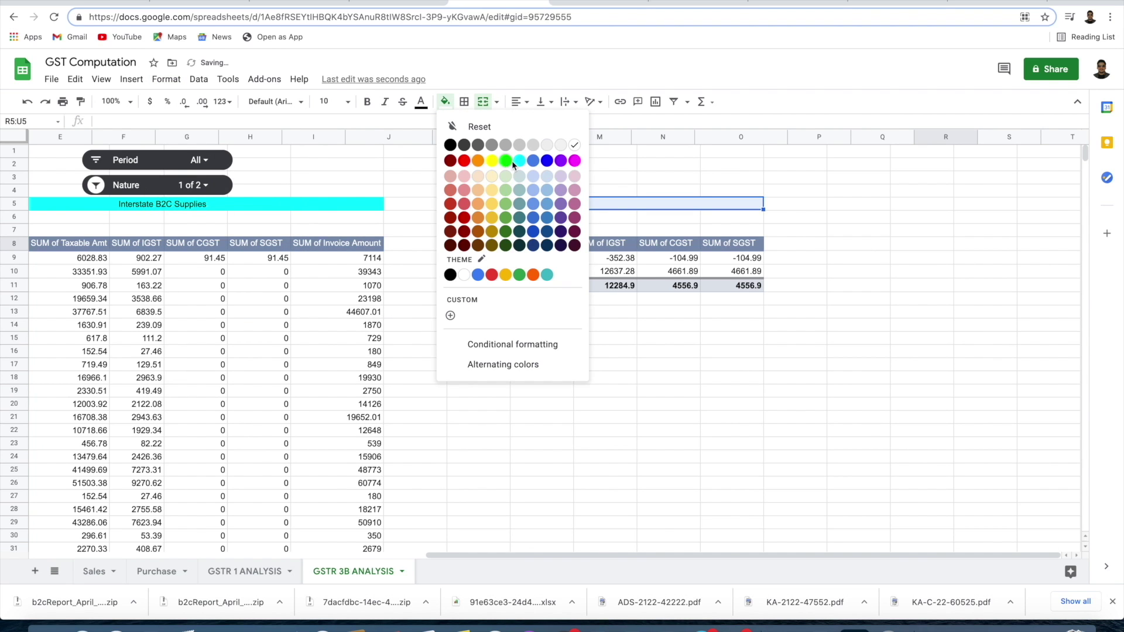
left_click(519, 160)
- Enter the title "ITC" in the merged cyan header cell and center it horizontally
type("ITC")
key("Return")
key("Up")
left_click(525, 102)
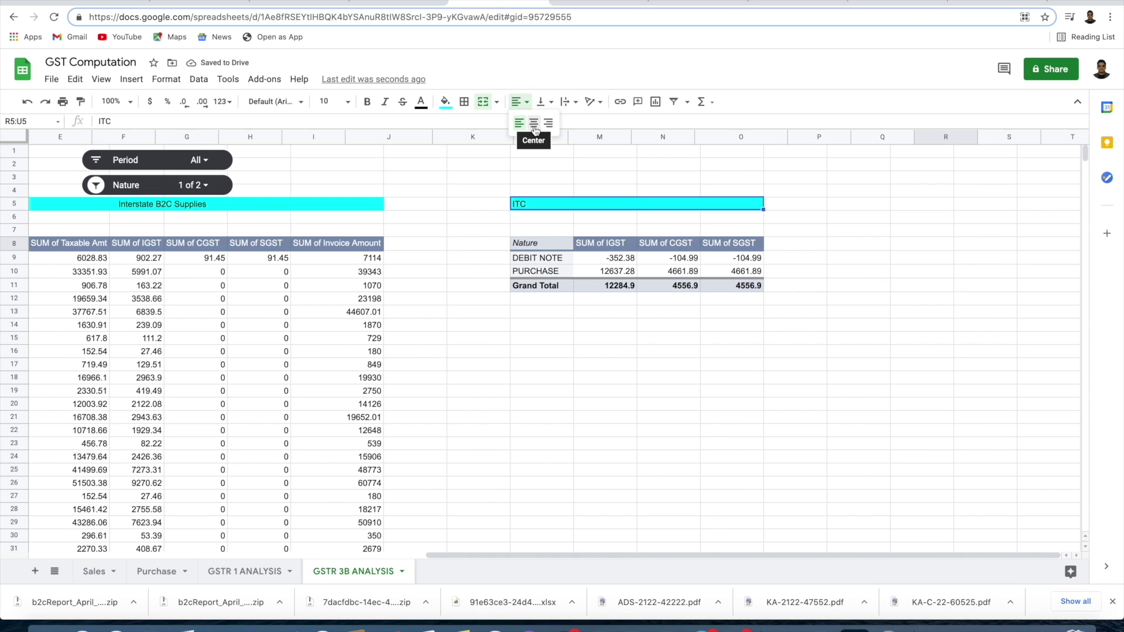
left_click(534, 124)
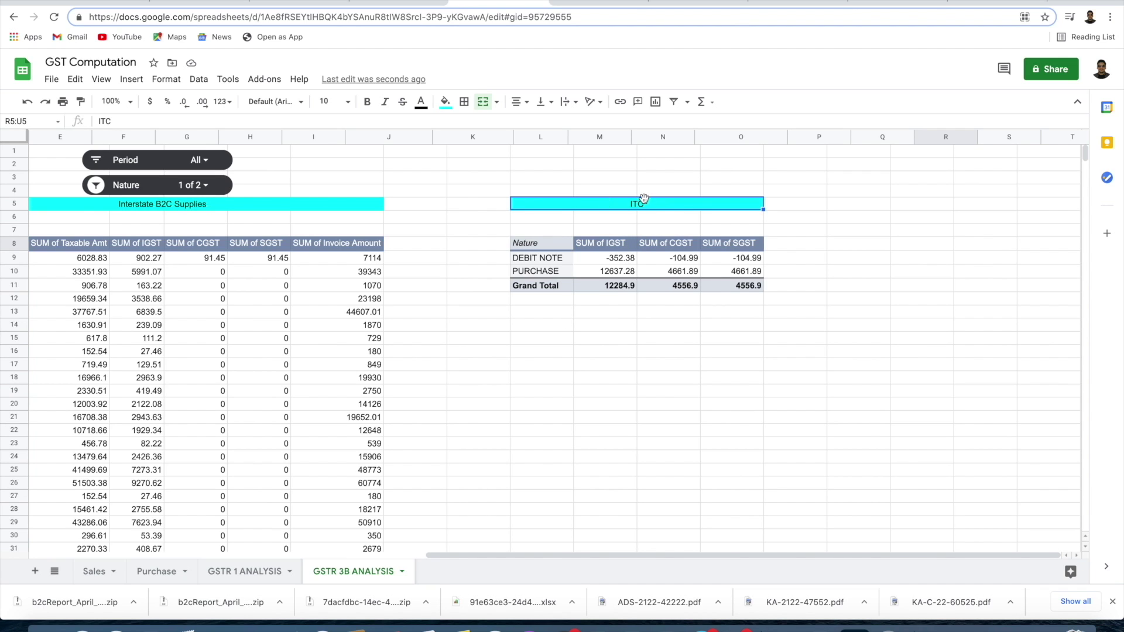
- Examine the IGST, CGST and SGST grand totals of the ITC table and the Total Outward Supplies table
left_click(804, 287)
left_click_drag(740, 286, 603, 286)
left_click(604, 324)
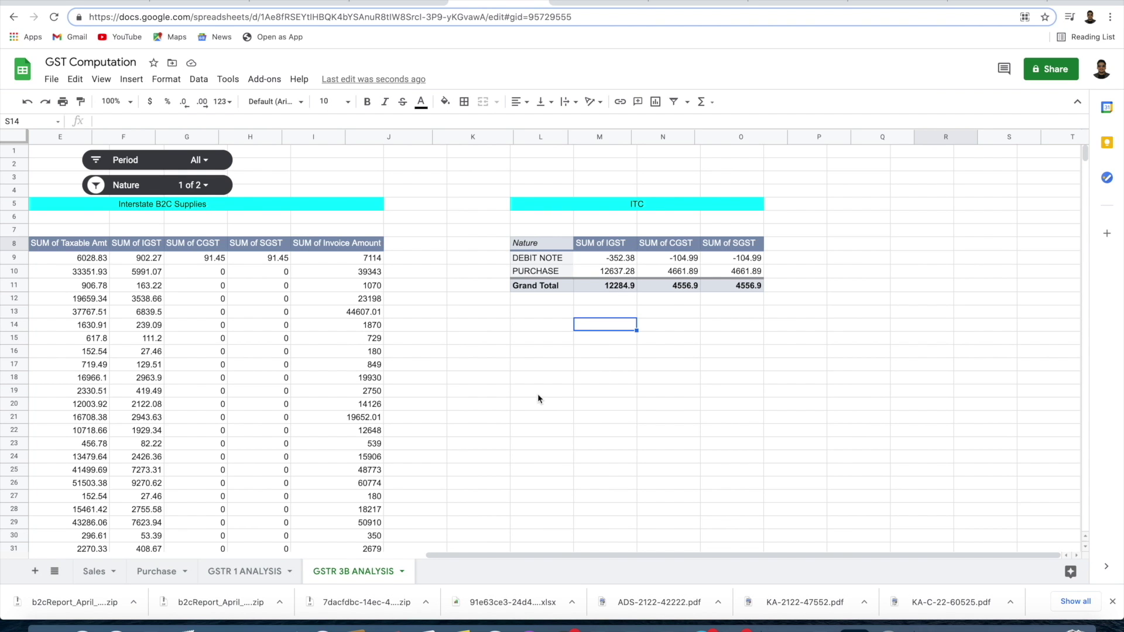
scroll(537, 394, "left", 10)
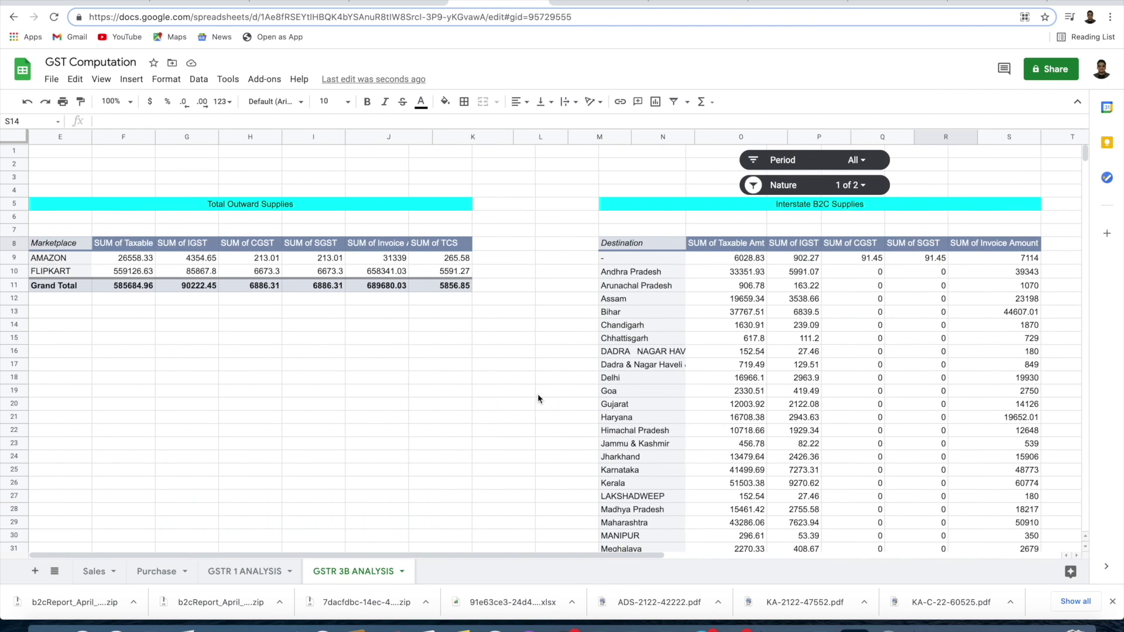
- Start a new pivot table from the GSTR 1 ANALYSIS sheet with Sales!A1:S1991 as its data range
left_click(237, 572)
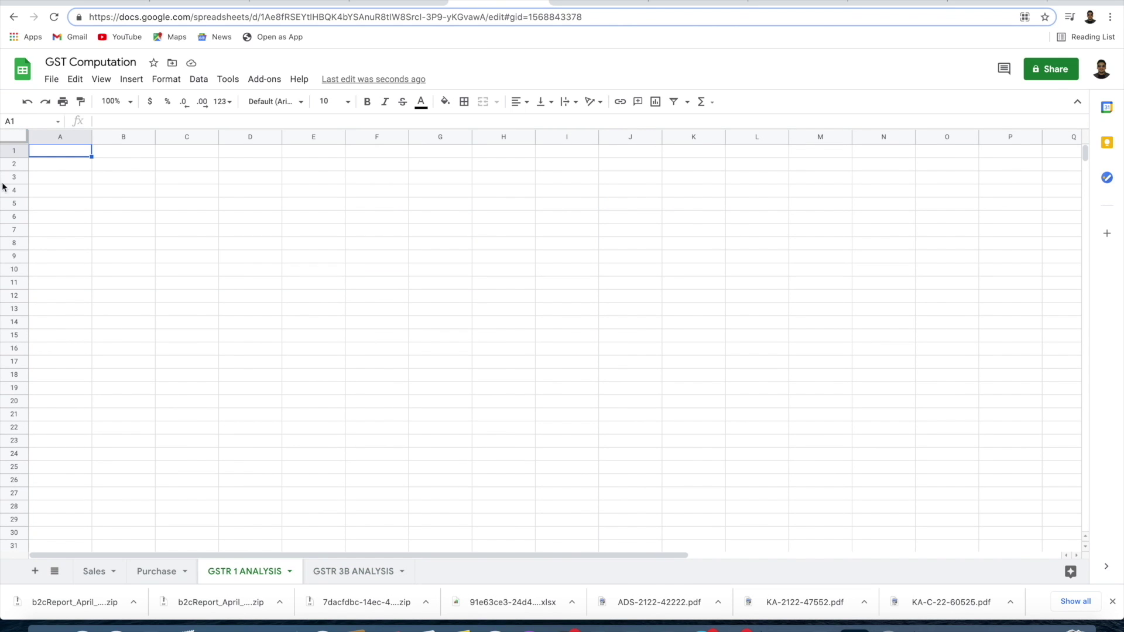
left_click(54, 202)
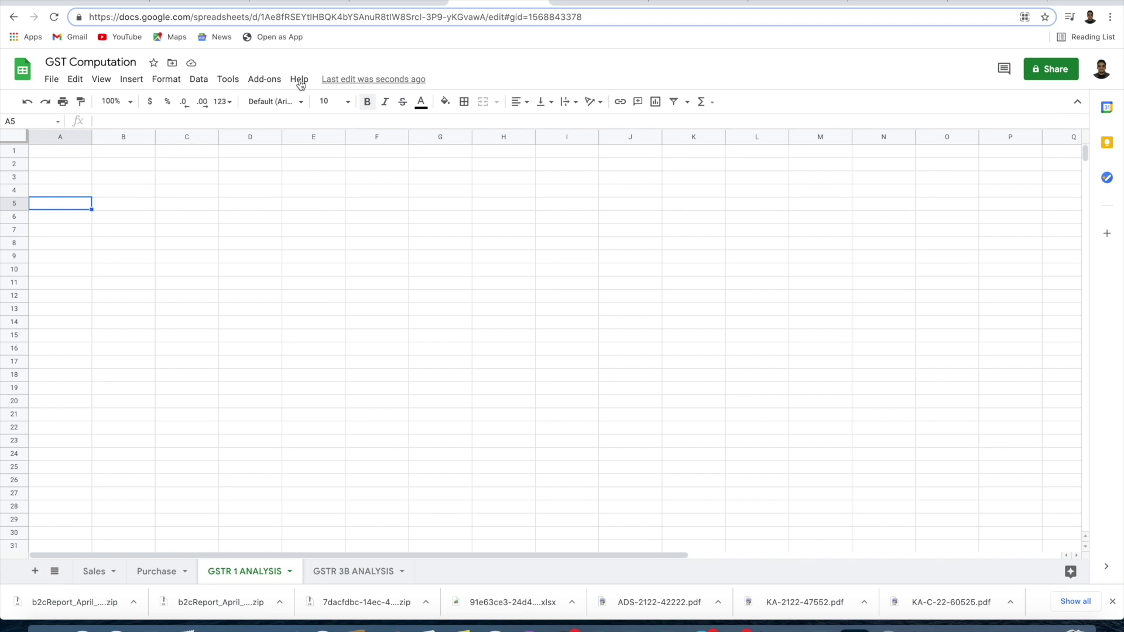
left_click(199, 79)
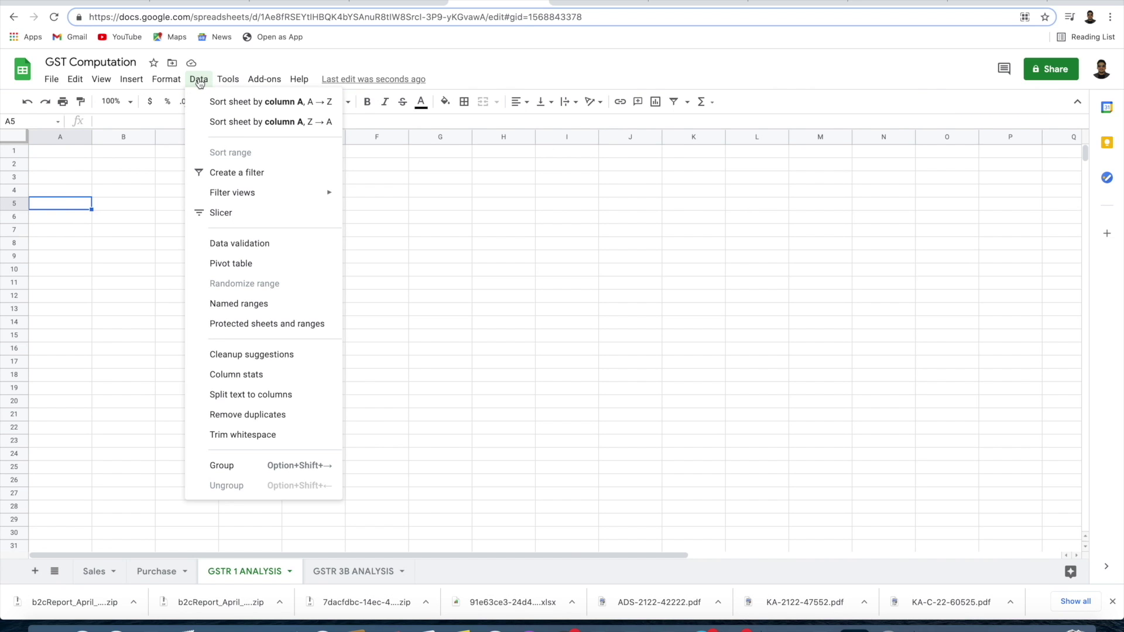
left_click(290, 264)
left_click(517, 353)
left_click(639, 392)
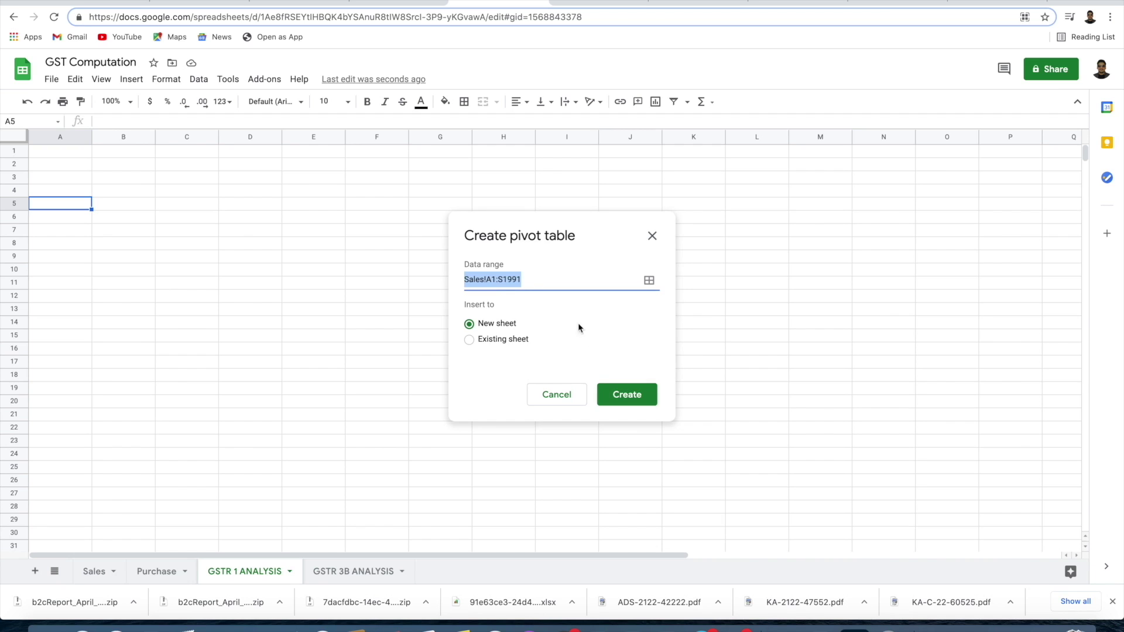
- Create the pivot table on the existing GSTR 1 ANALYSIS sheet at cell A5
left_click(503, 345)
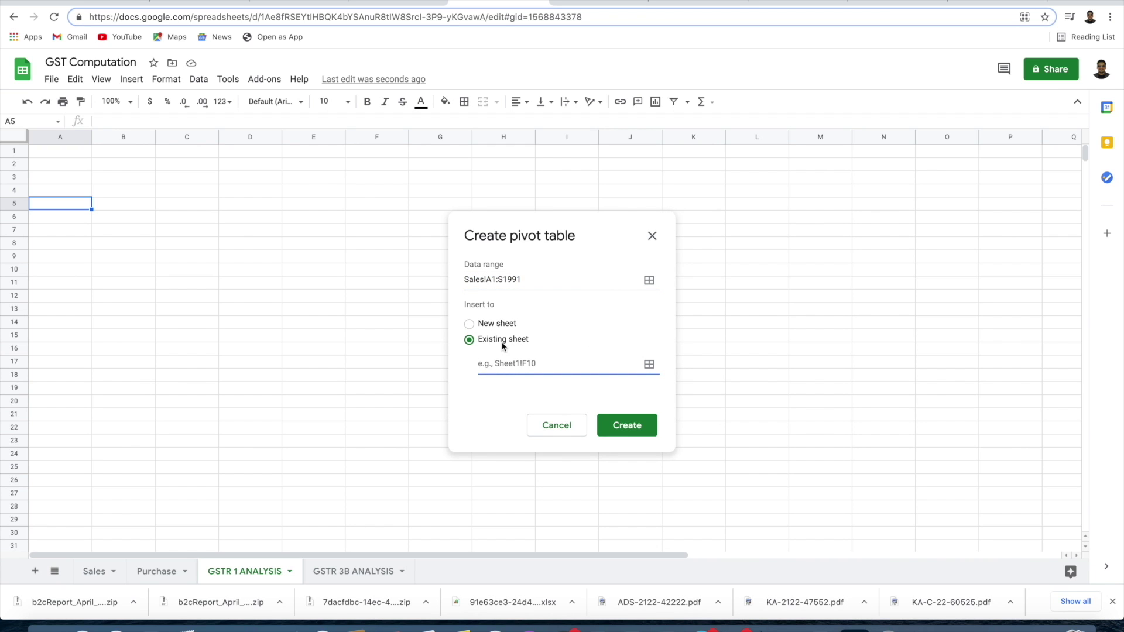
left_click(62, 205)
left_click(632, 309)
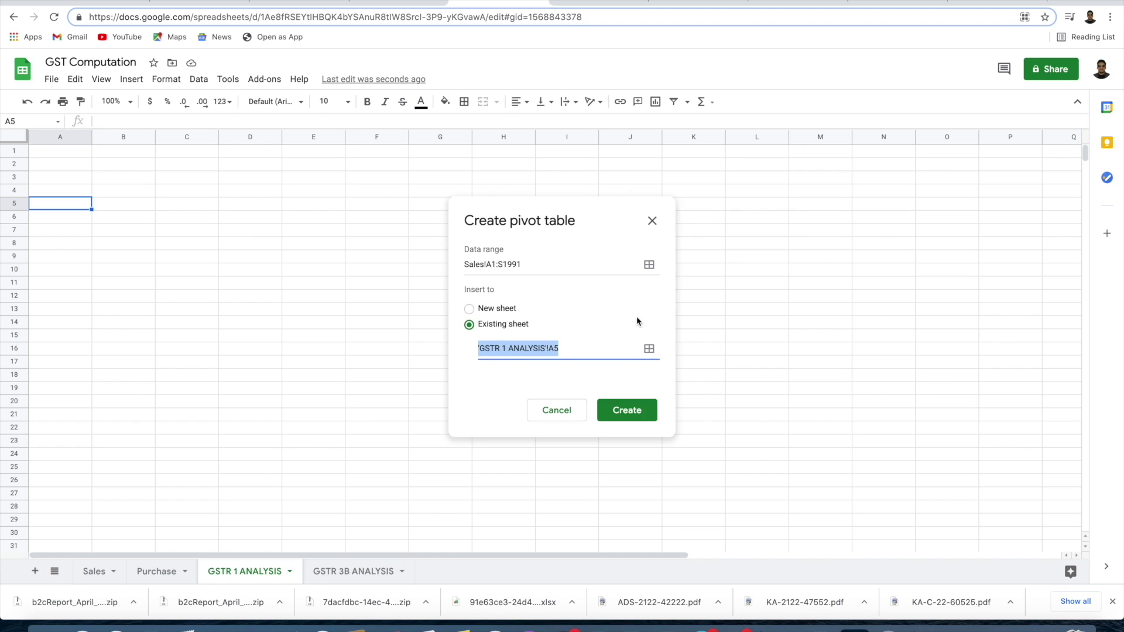
left_click(627, 411)
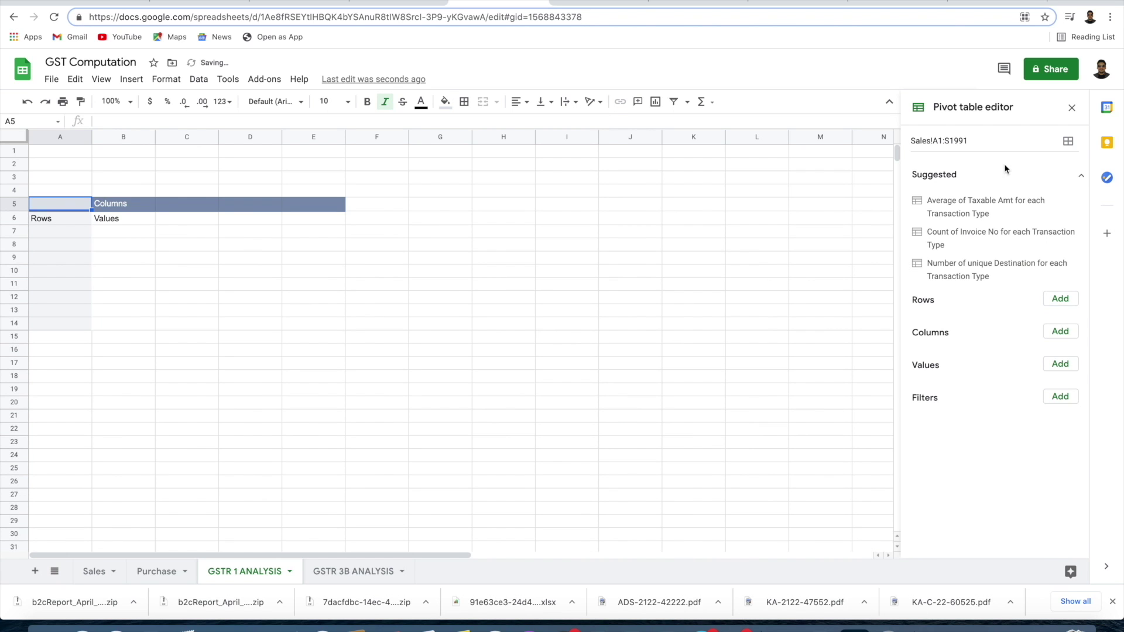
- Add GSTN as the pivot table's rows and the sum of Taxable Amt as its first value
left_click(1070, 300)
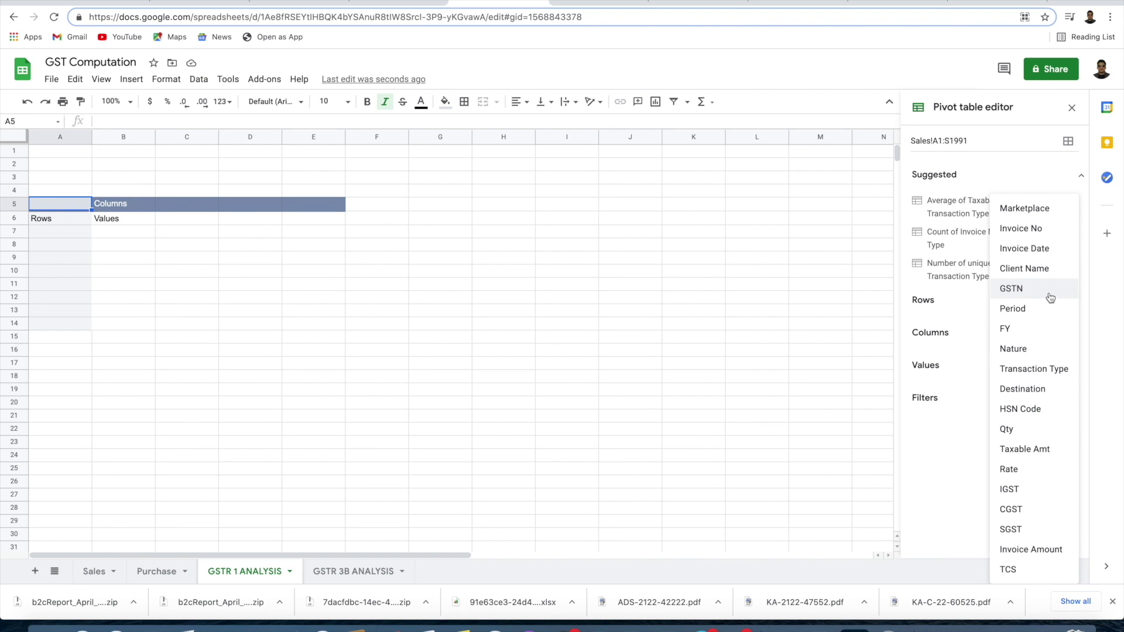
left_click(1051, 295)
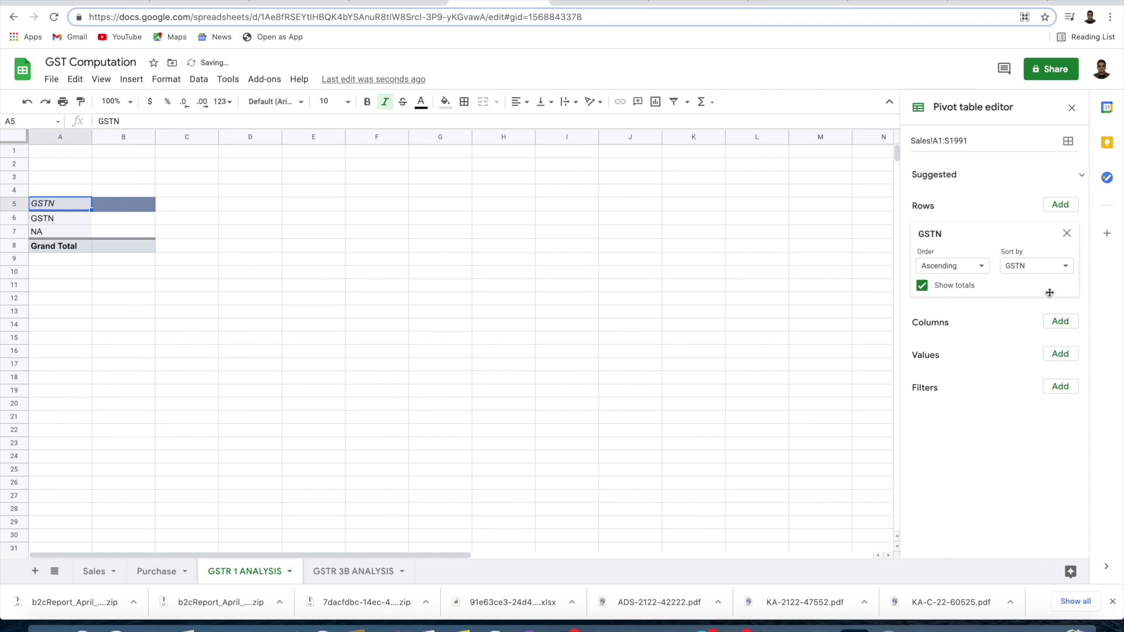
left_click(1060, 354)
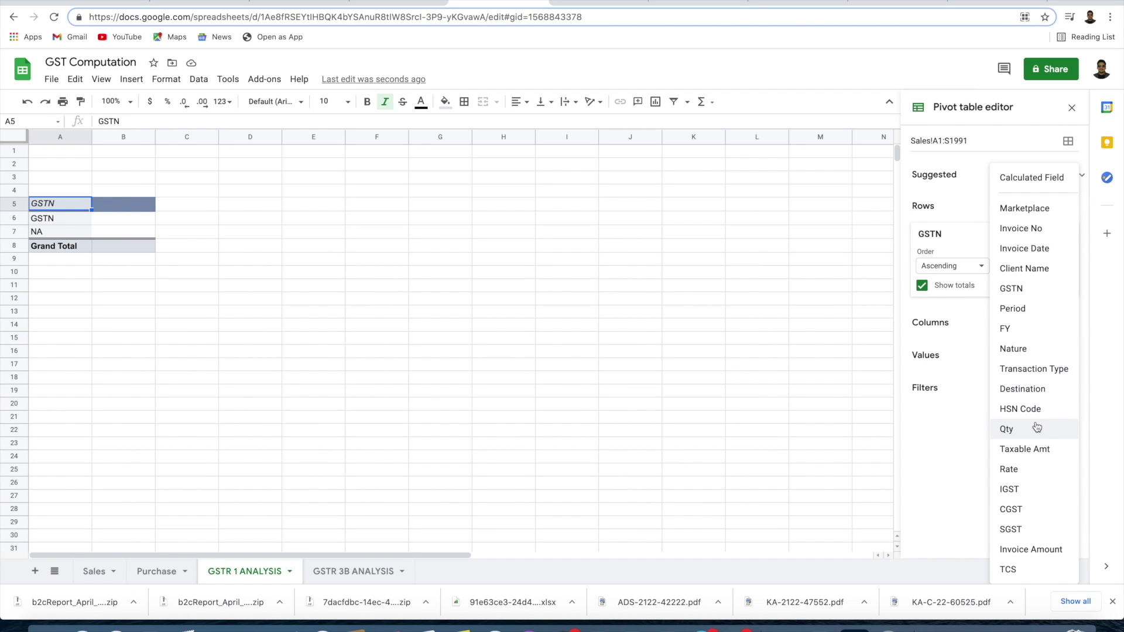
left_click(1033, 449)
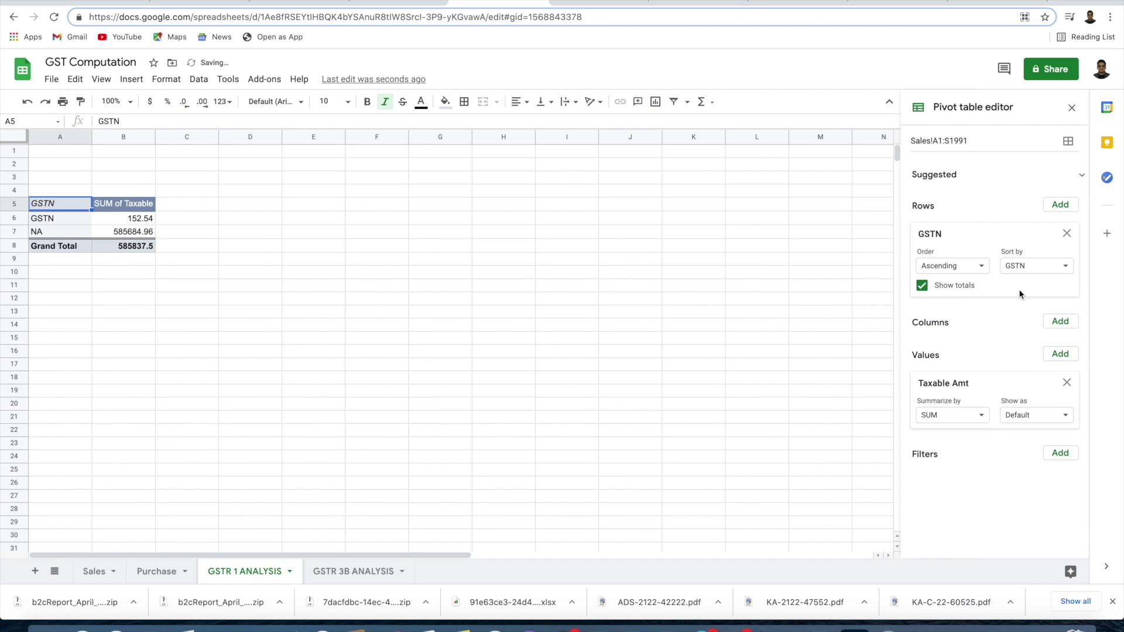
- Add the sums of IGST, CGST, SGST and Invoice Amount as further pivot table values
left_click(1057, 356)
left_click(1031, 494)
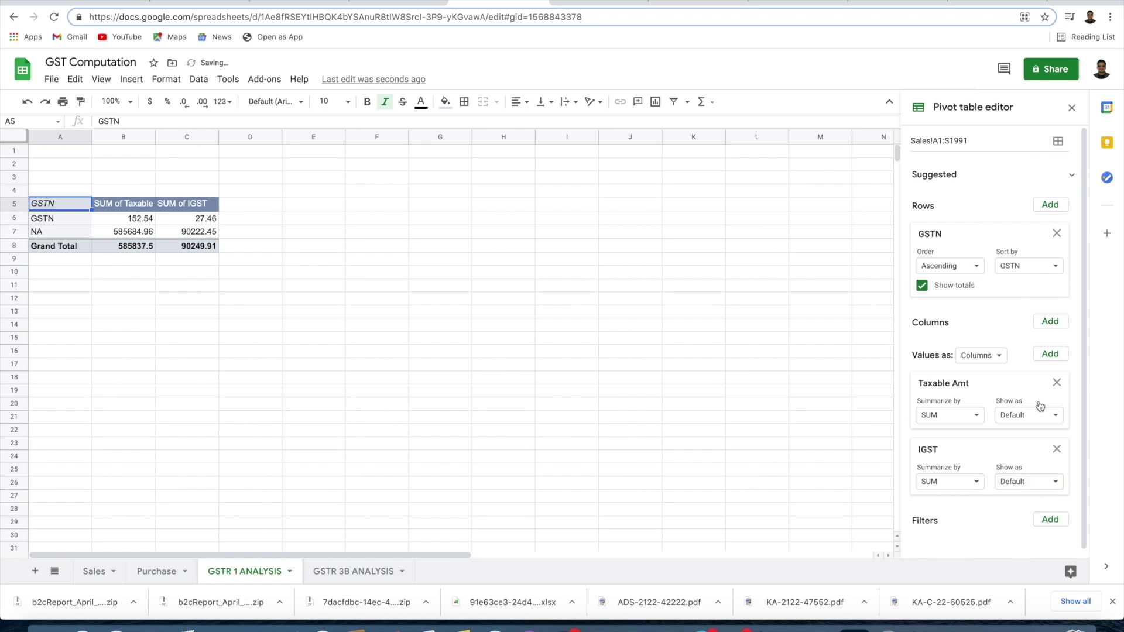
left_click(1055, 352)
left_click(1054, 508)
left_click(1051, 351)
left_click(1057, 536)
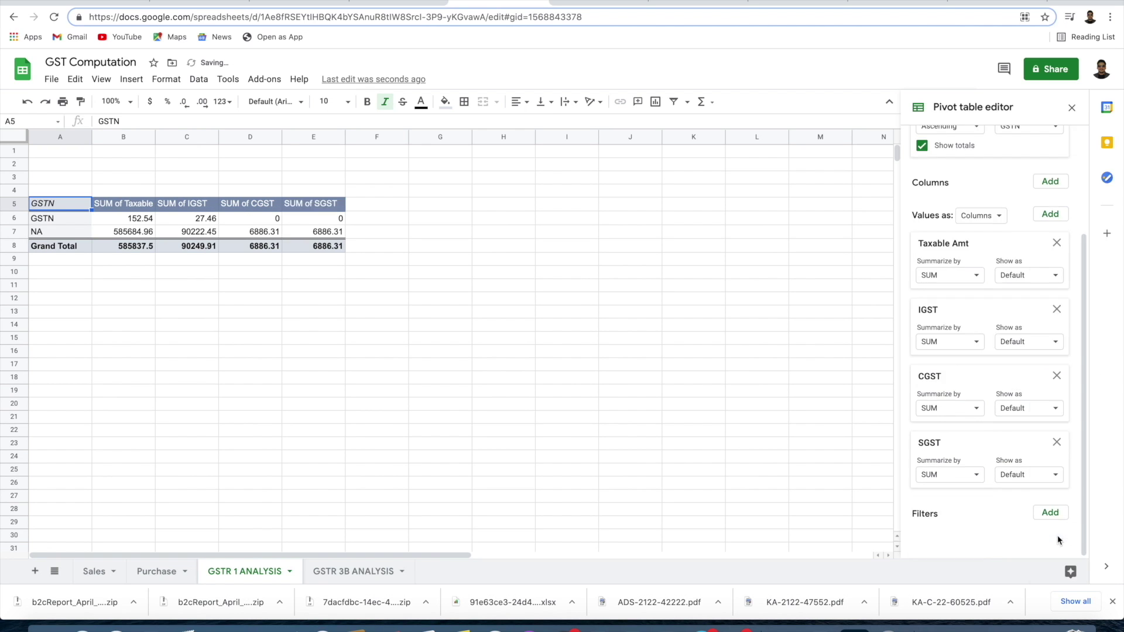
left_click(1052, 215)
left_click(1092, 549)
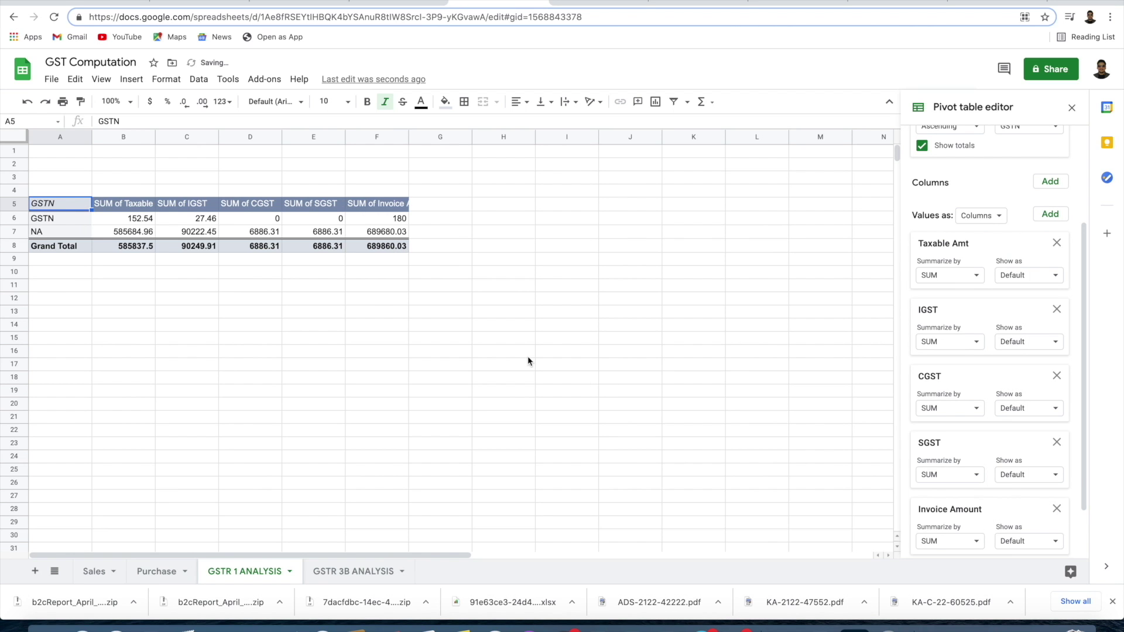
- Replace the GSTN placeholder of the B2B invoice in row 1991 of the Sales sheet with the client's GST number
left_click(94, 571)
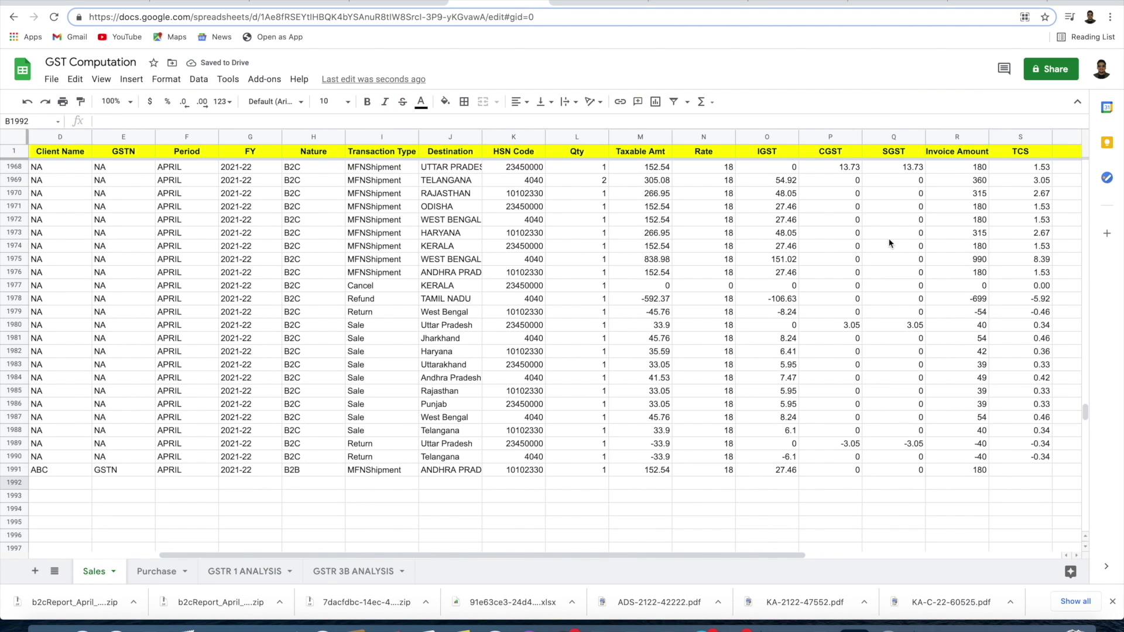
scroll(193, 445, "left", 3)
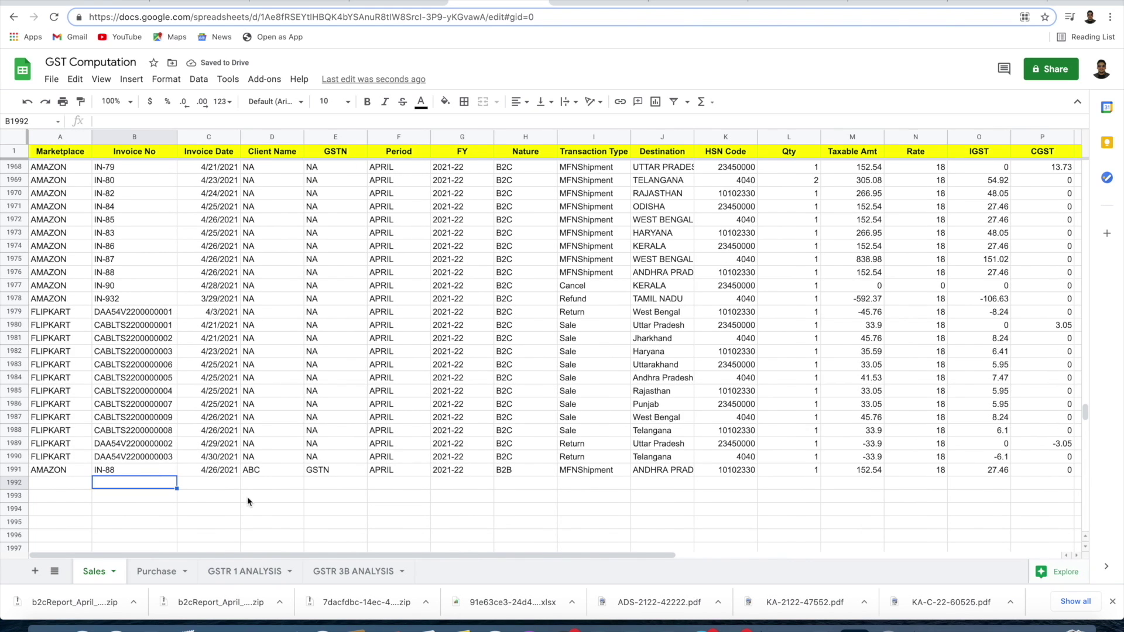
left_click(323, 471)
type("101010110")
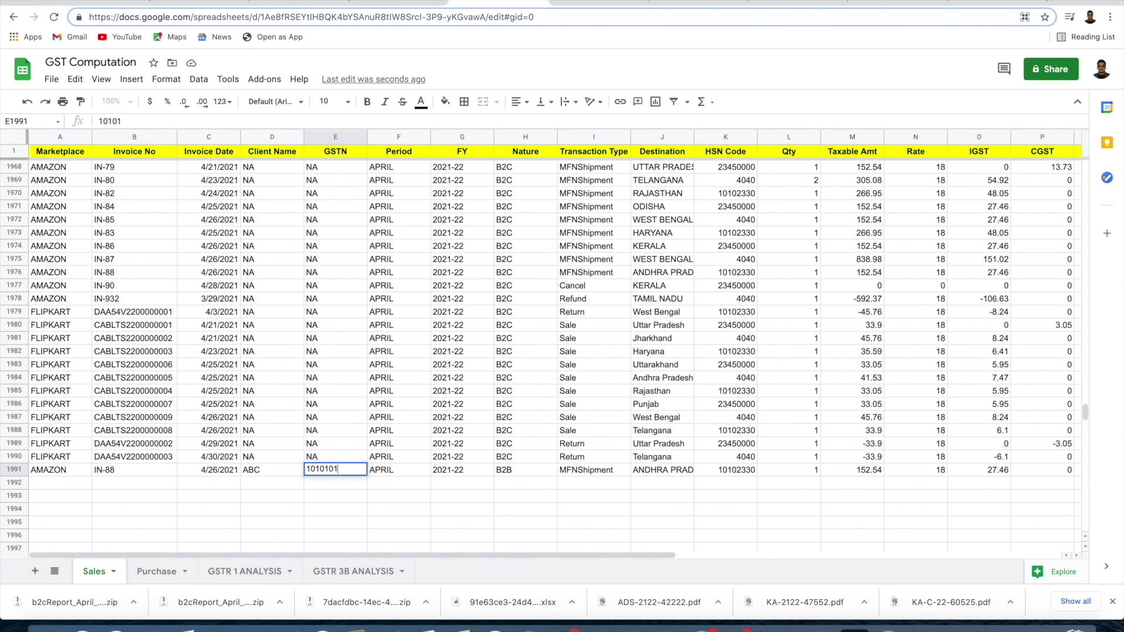
key("Return")
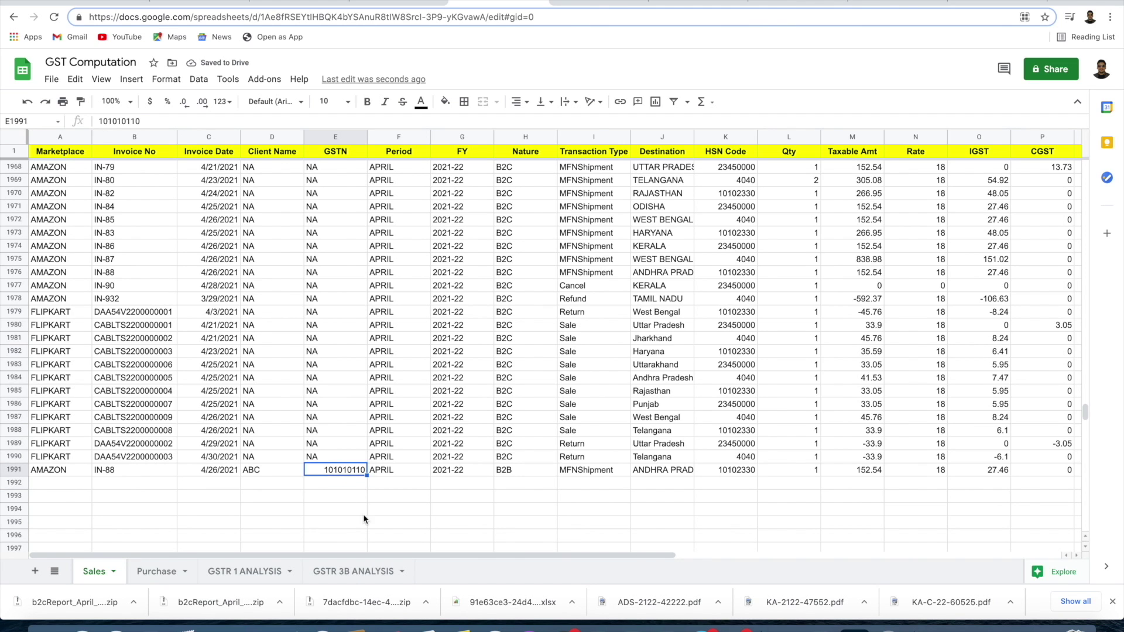
- Add a slicer on the Nature column to the GSTR 1 ANALYSIS sheet, placed above the pivot table and made slightly smaller
left_click(354, 571)
left_click(269, 566)
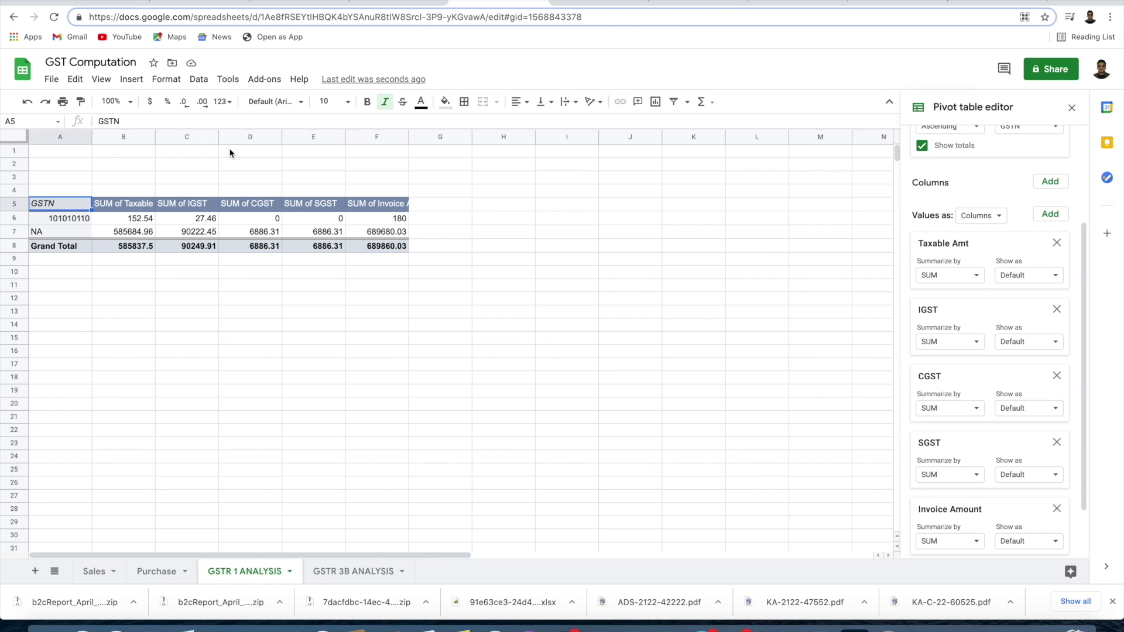
left_click(198, 79)
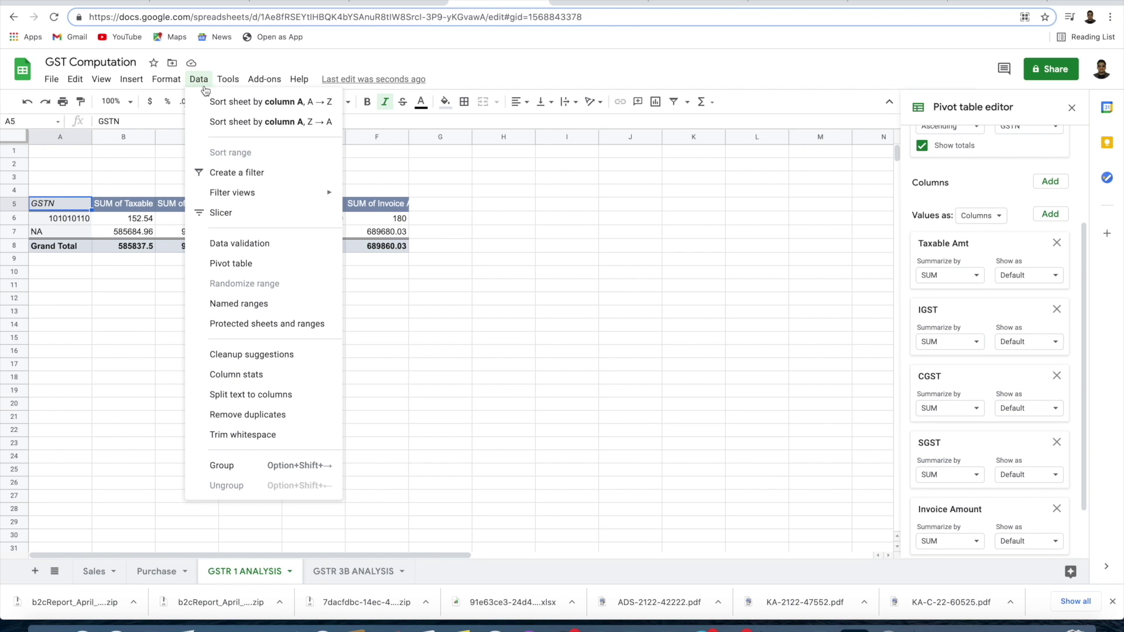
left_click(250, 215)
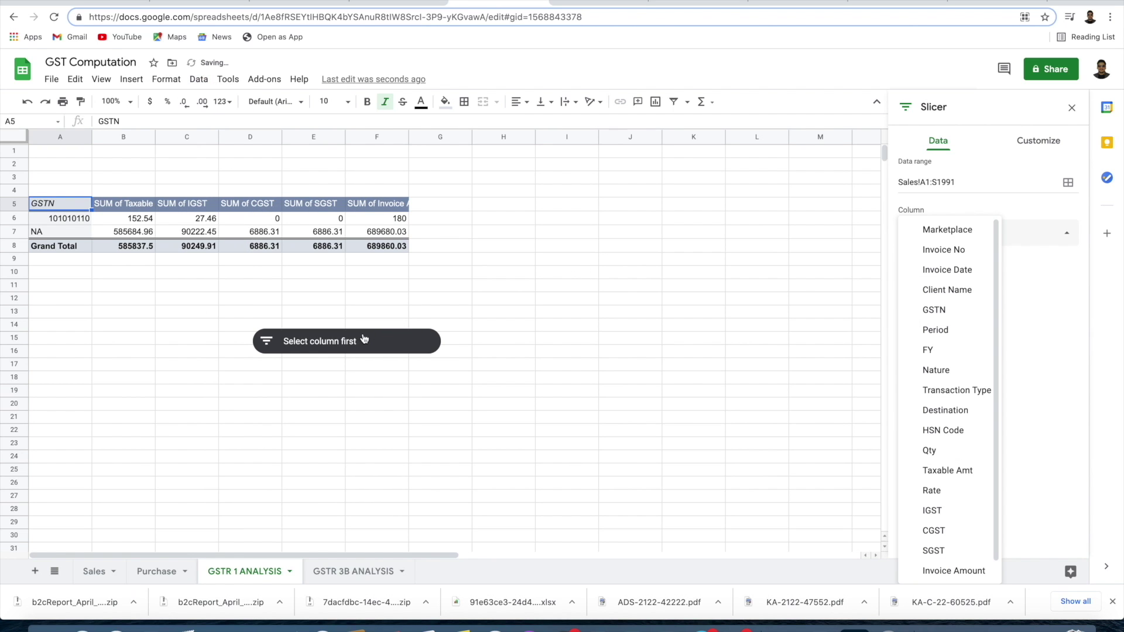
left_click(269, 343)
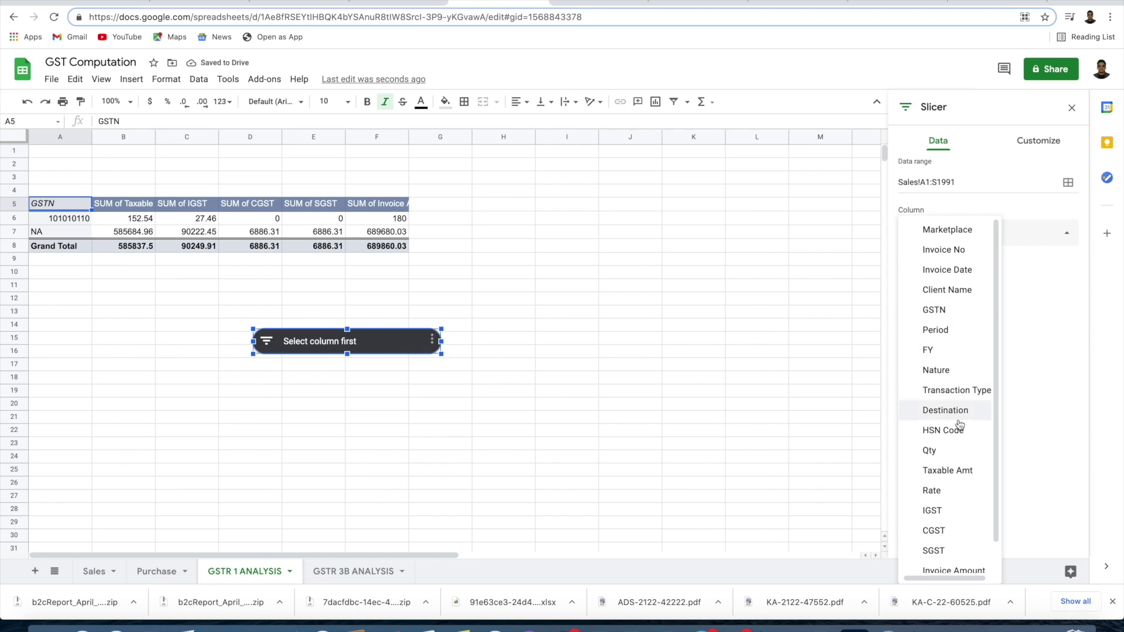
left_click(952, 375)
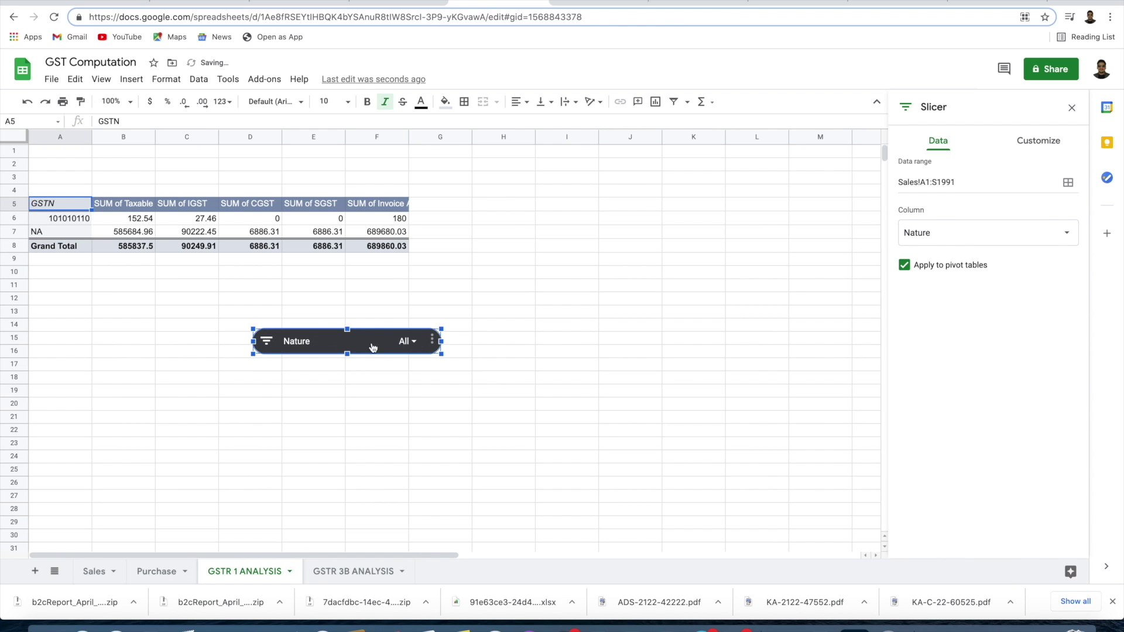
left_click_drag(365, 349, 362, 150)
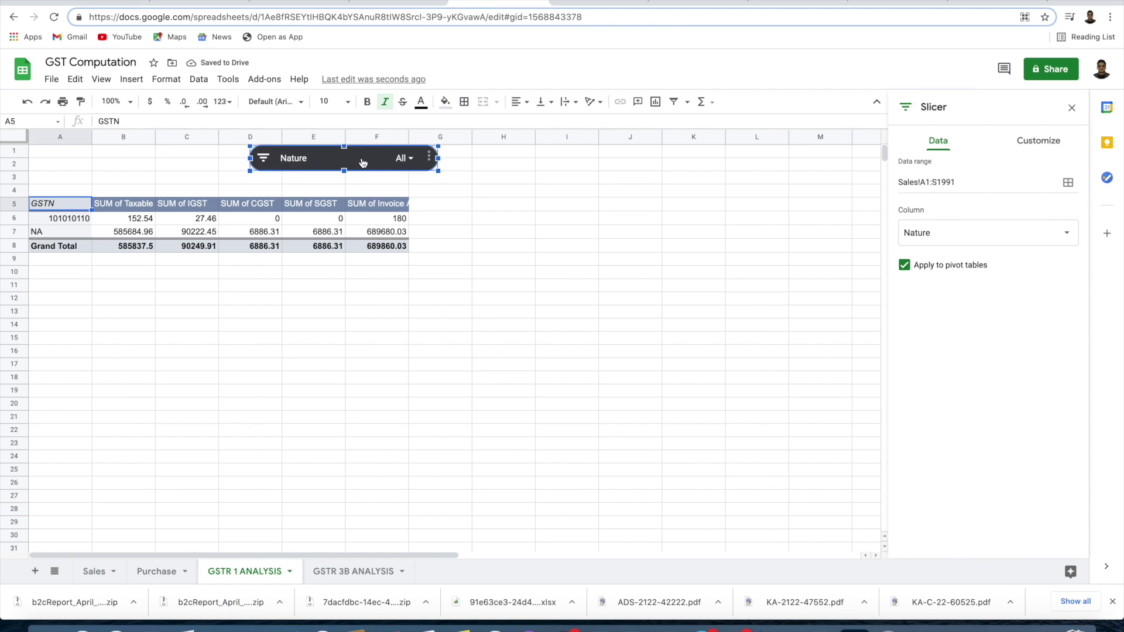
left_click_drag(438, 172, 401, 167)
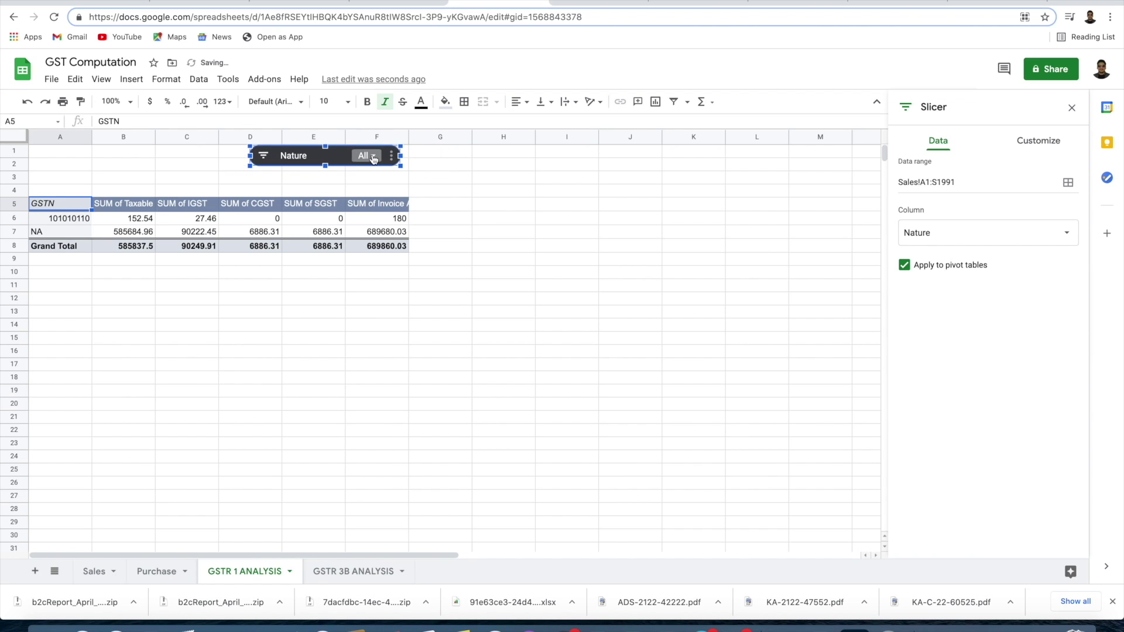
- Filter the Nature slicer so the pivot table includes only B2B sales
left_click(366, 156)
left_click(309, 273)
left_click(368, 315)
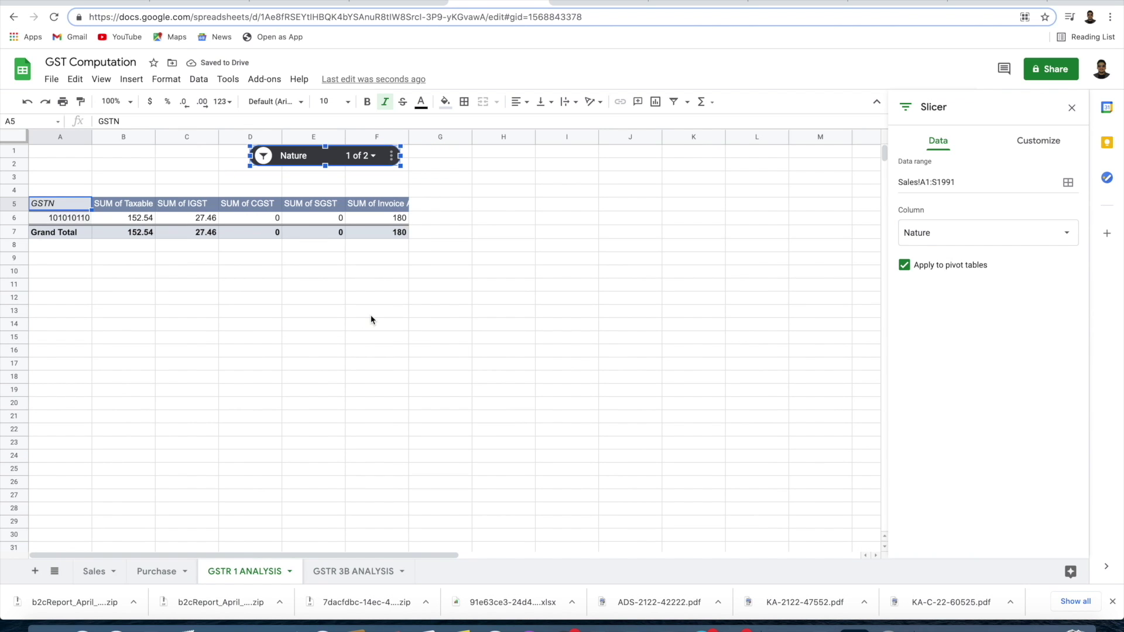
- Insert one blank row between the Nature slicer and the pivot table
right_click(14, 177)
left_click(52, 288)
left_click(226, 301)
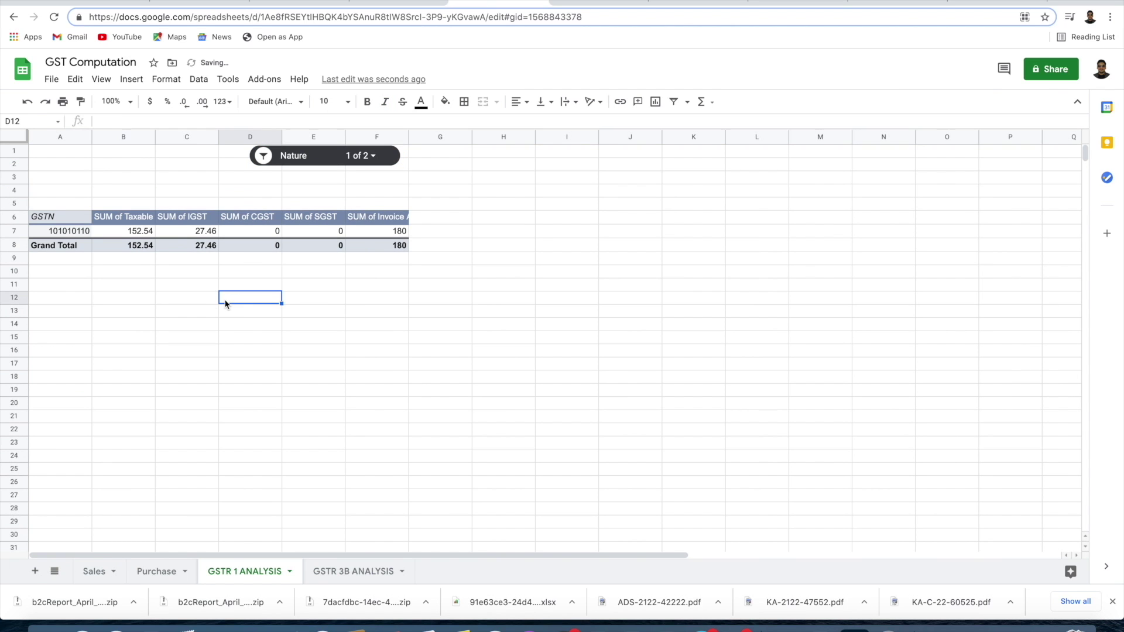
- Merge cells A4:F4 above the pivot table and fill them with cyan
left_click_drag(48, 186, 380, 189)
left_click(445, 102)
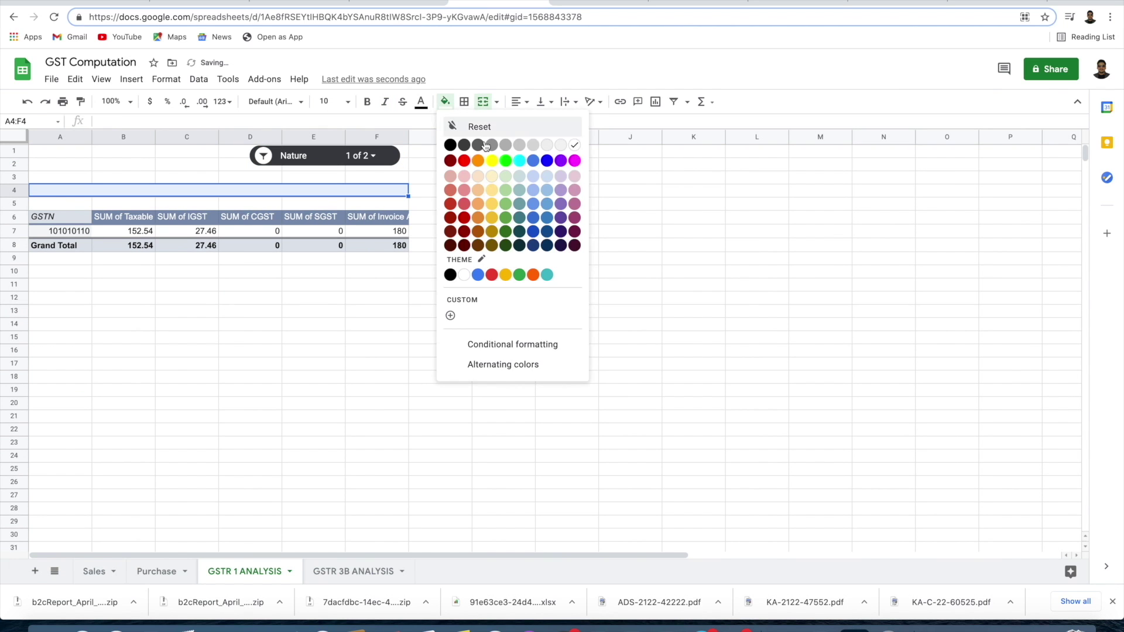
left_click(508, 159)
- Enter the title "B2B Invoice Details" in the merged cyan header cell and center it horizontally
type("B2B ")
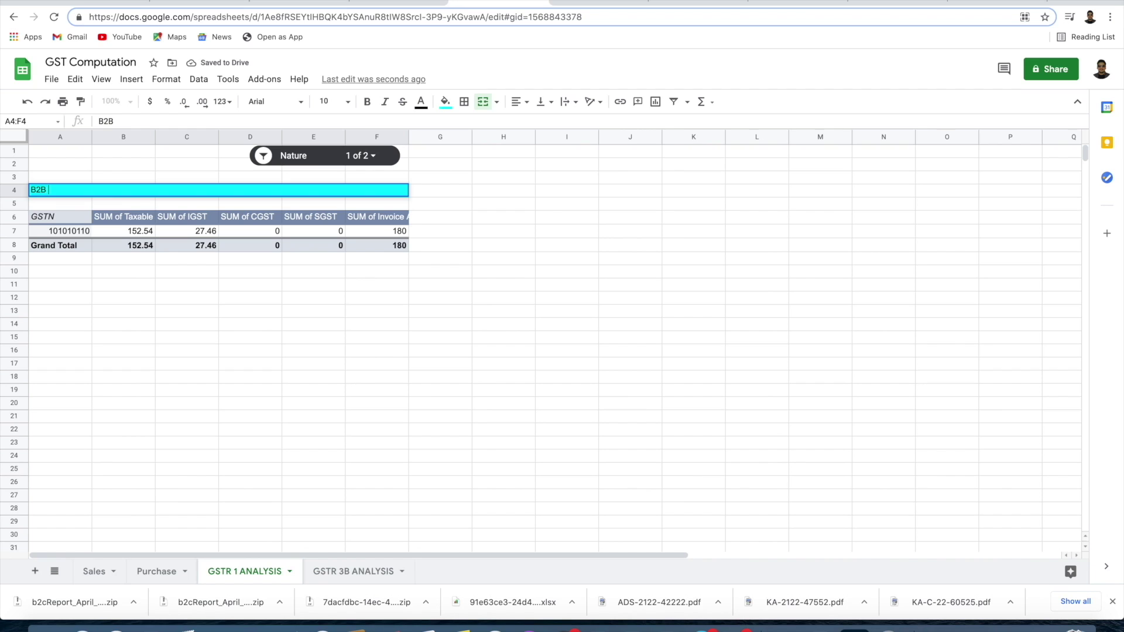
type("Invoice Details")
key("Return")
left_click(517, 101)
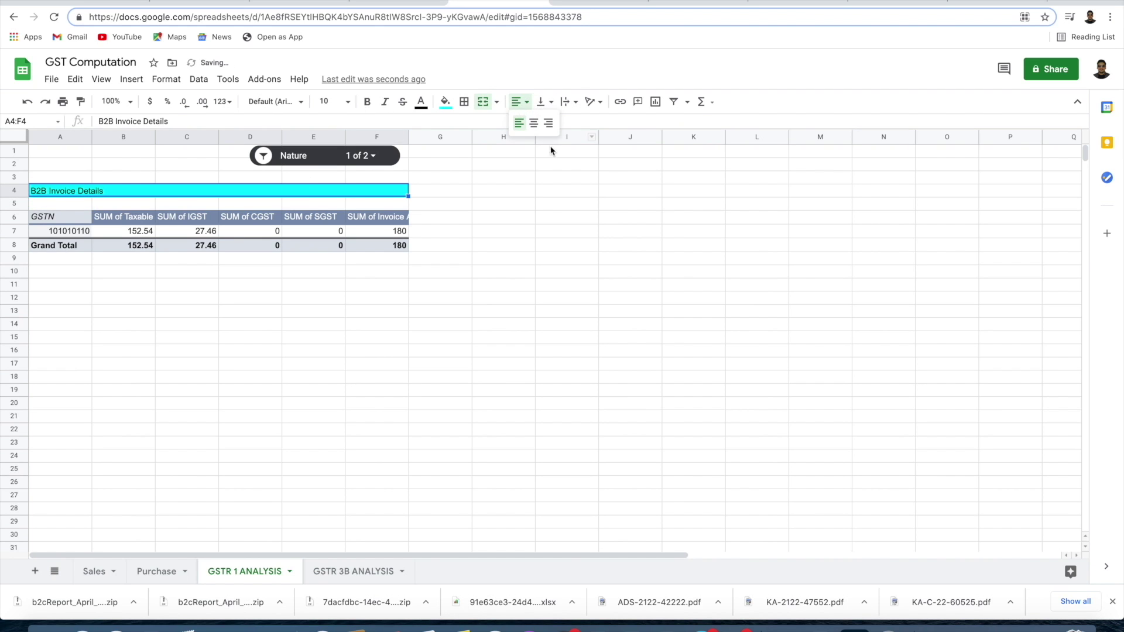
left_click(533, 122)
- Insert a blank row at row 3 and add a second slicer on the Period column using the data range Sales!A1:S1991
key("ctrl+alt+equal")
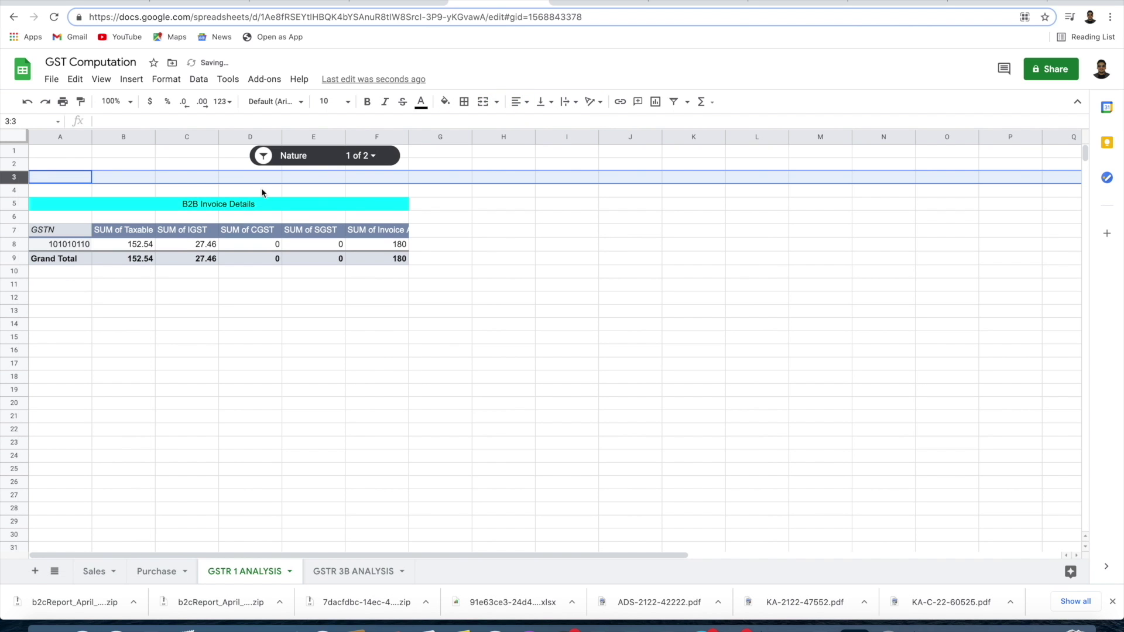
left_click(265, 178)
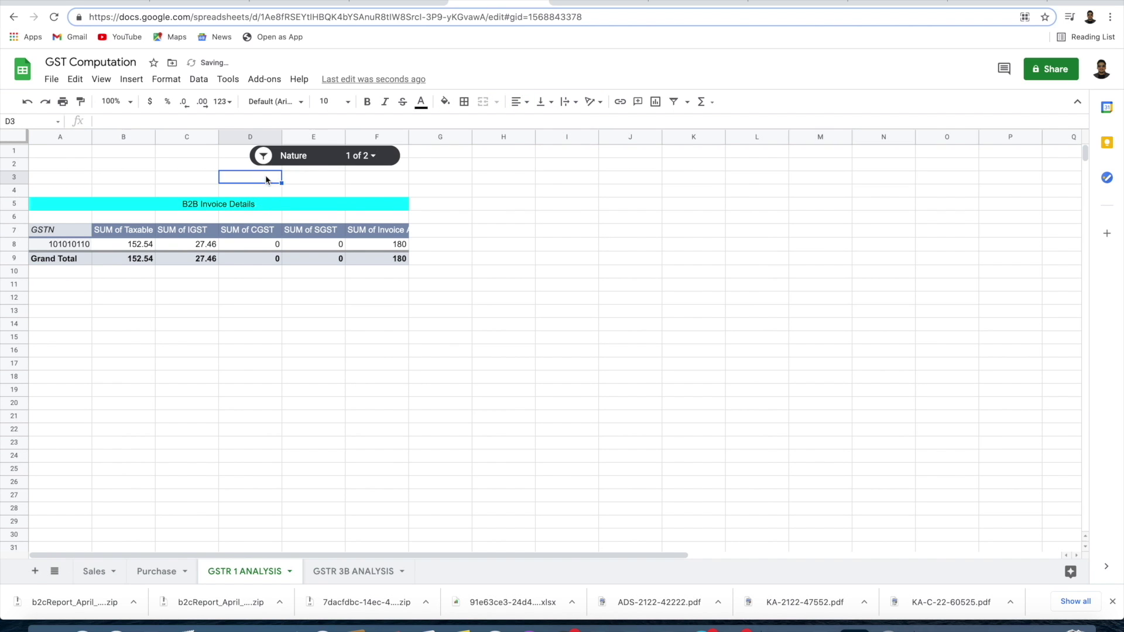
left_click(199, 79)
left_click(250, 214)
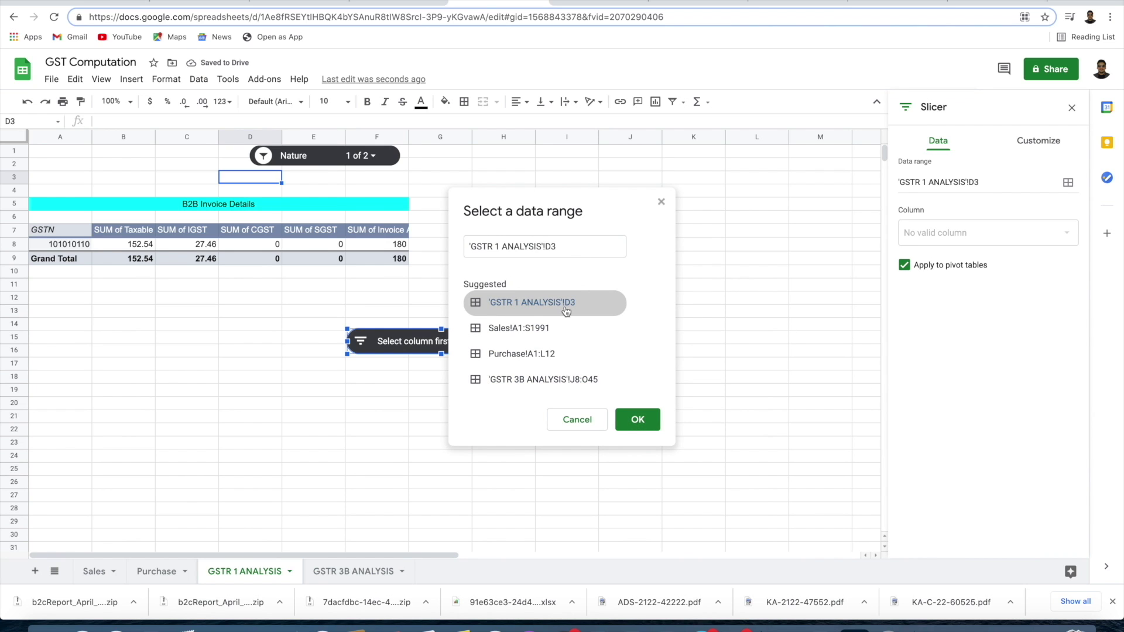
left_click(550, 328)
left_click(639, 419)
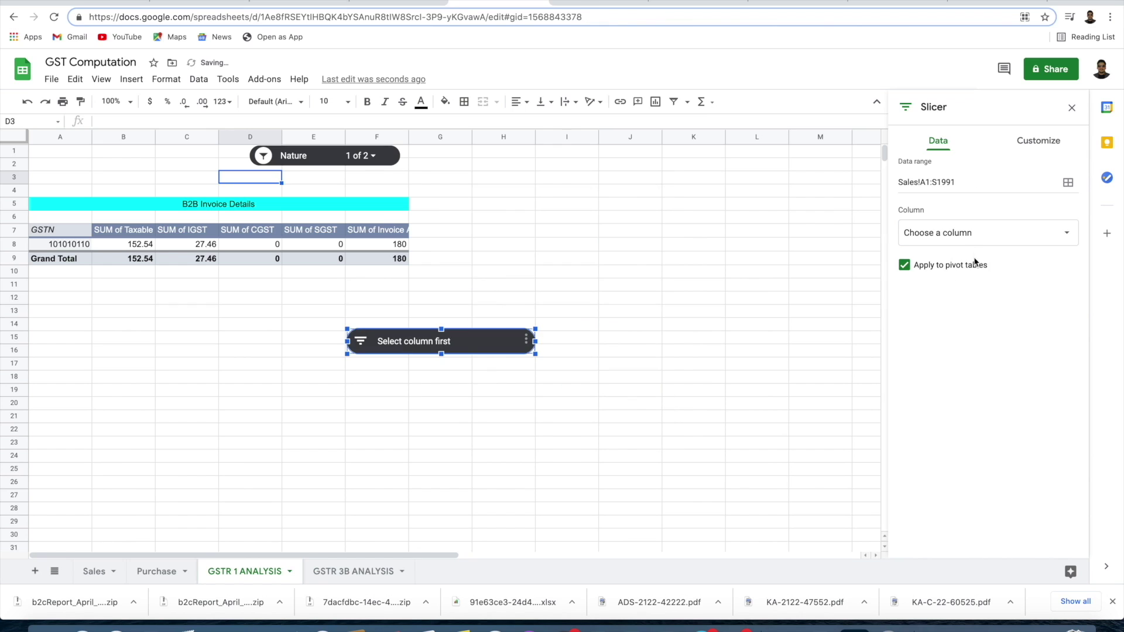
left_click(974, 234)
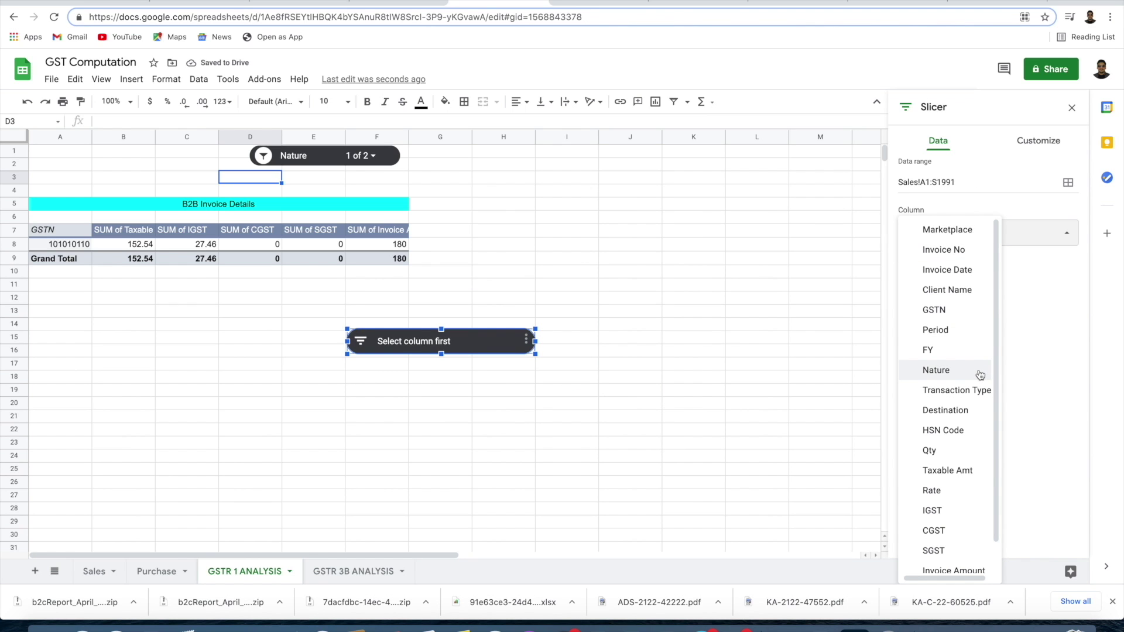
left_click(961, 330)
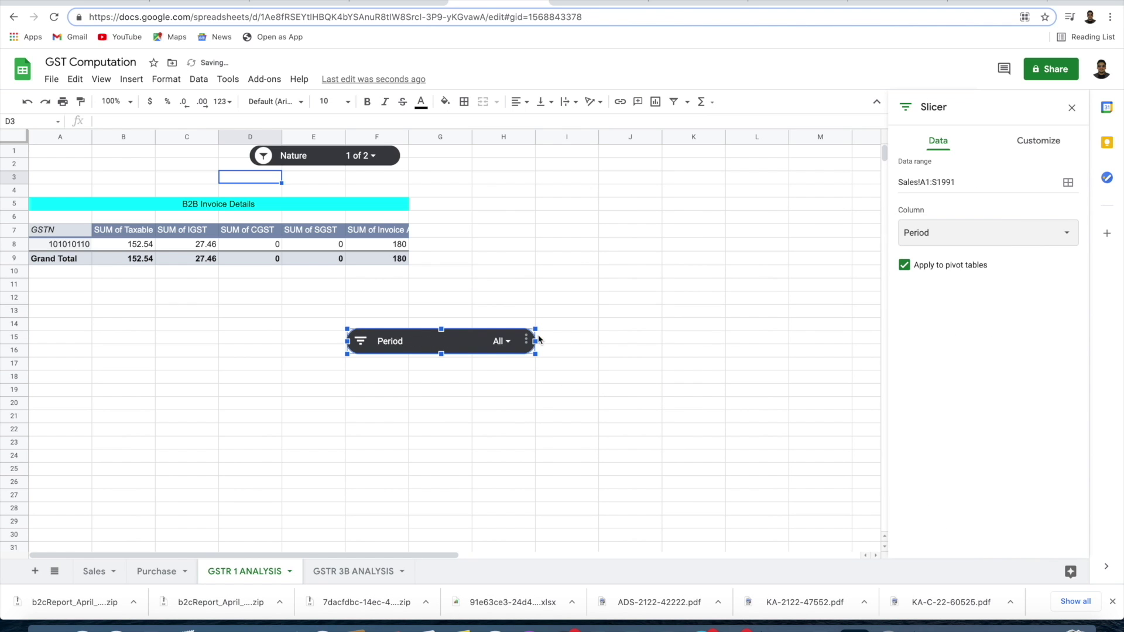
- Position the Period slicer directly below the Nature slicer and keep APRIL selected in its filter
left_click_drag(436, 339, 324, 173)
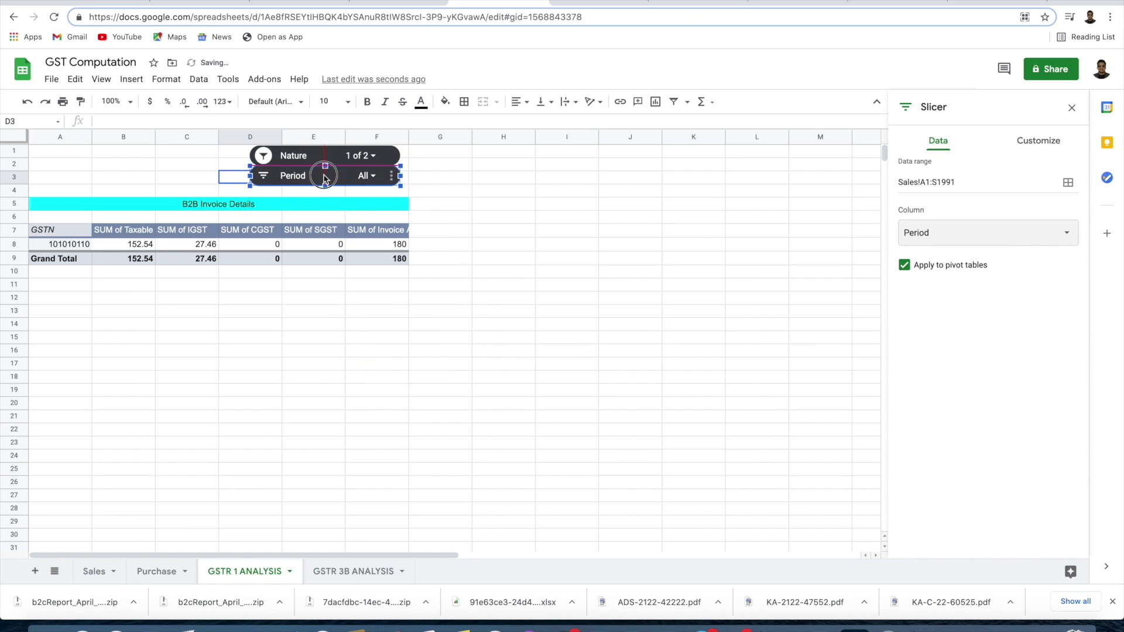
left_click(366, 176)
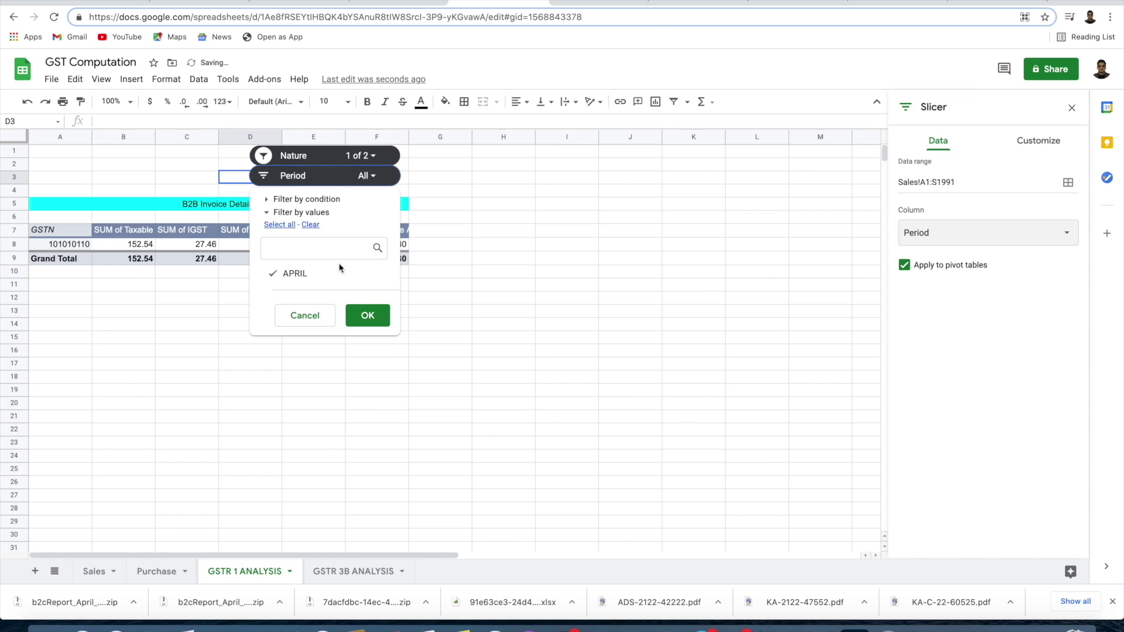
left_click(369, 316)
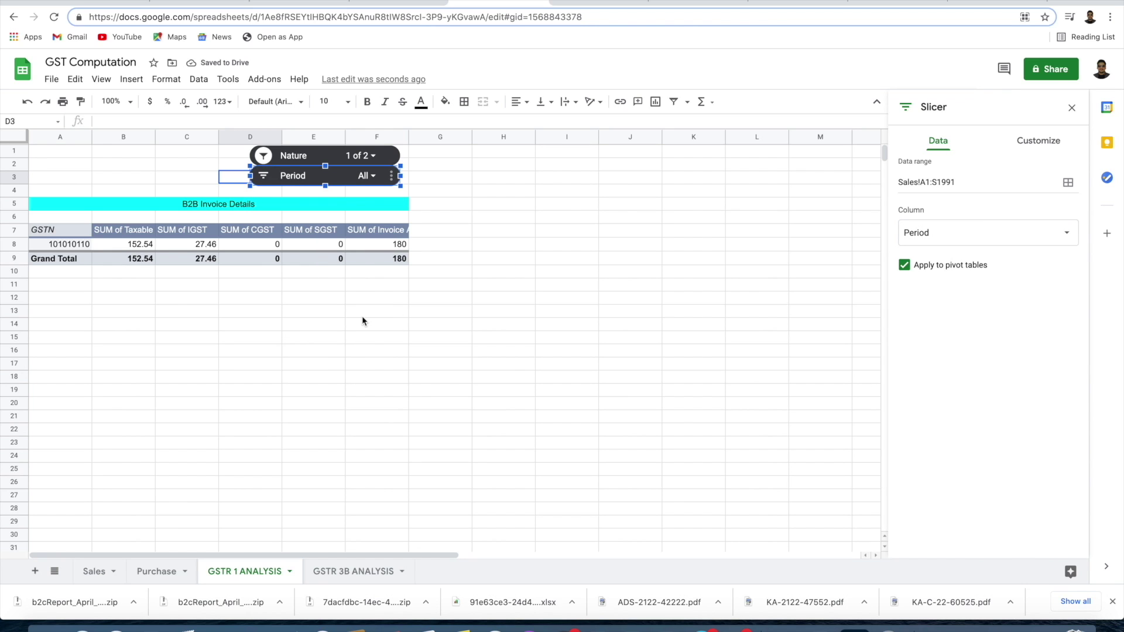
- Create a pivot table from Sales!A1:S1991 on the existing GSTR 1 ANALYSIS sheet at cell I7
left_click(482, 202)
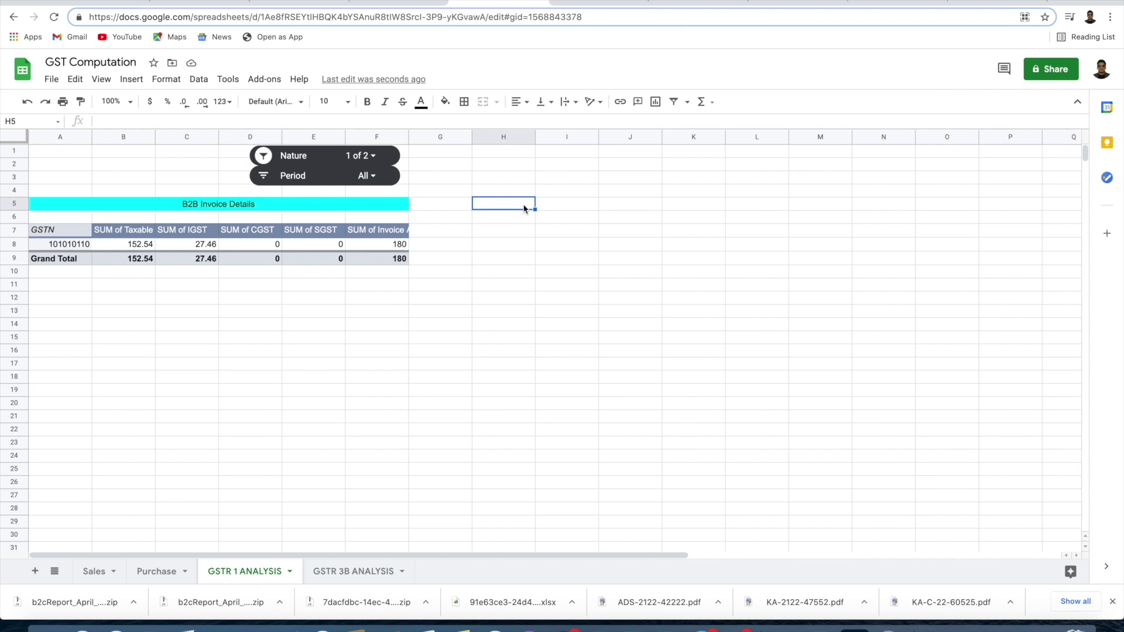
left_click_drag(565, 207, 866, 199)
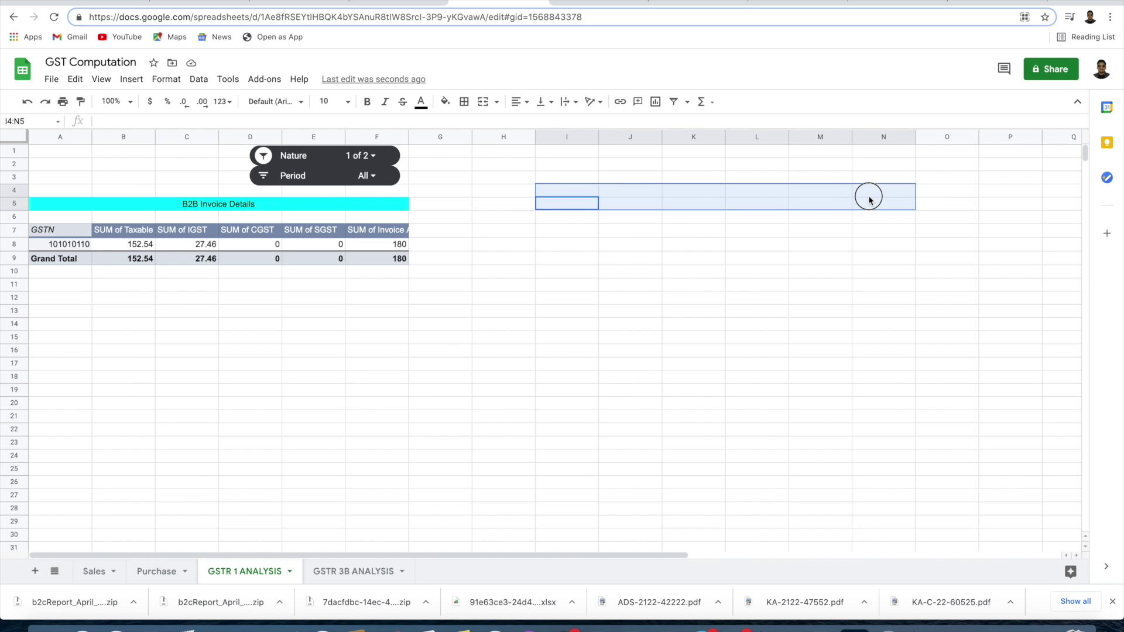
left_click(566, 230)
left_click(518, 230)
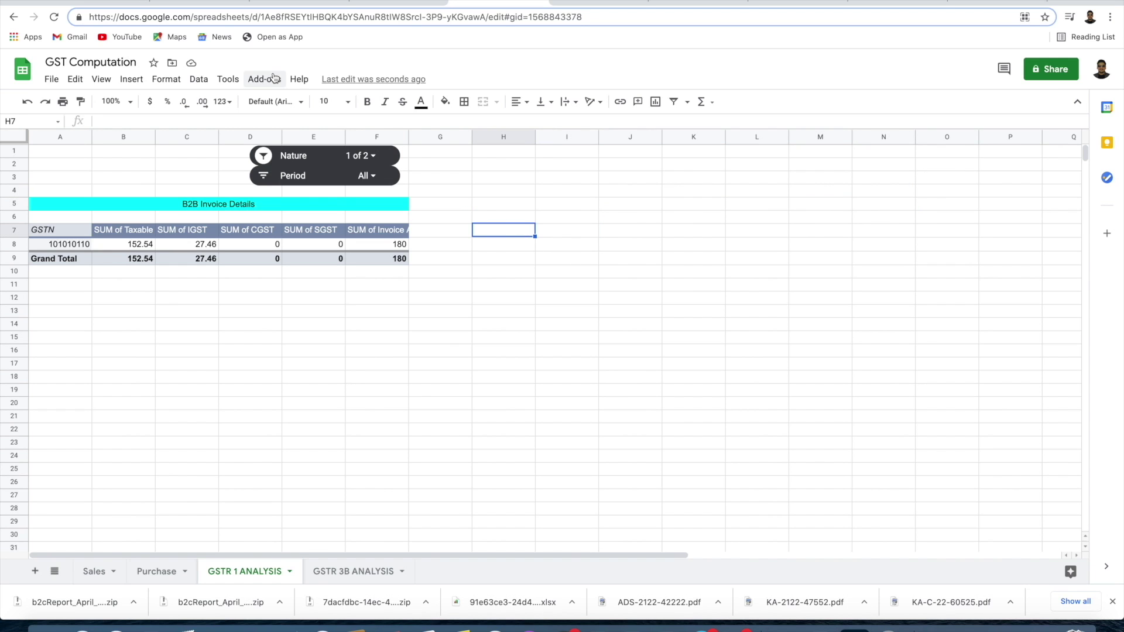
left_click(199, 79)
left_click(282, 262)
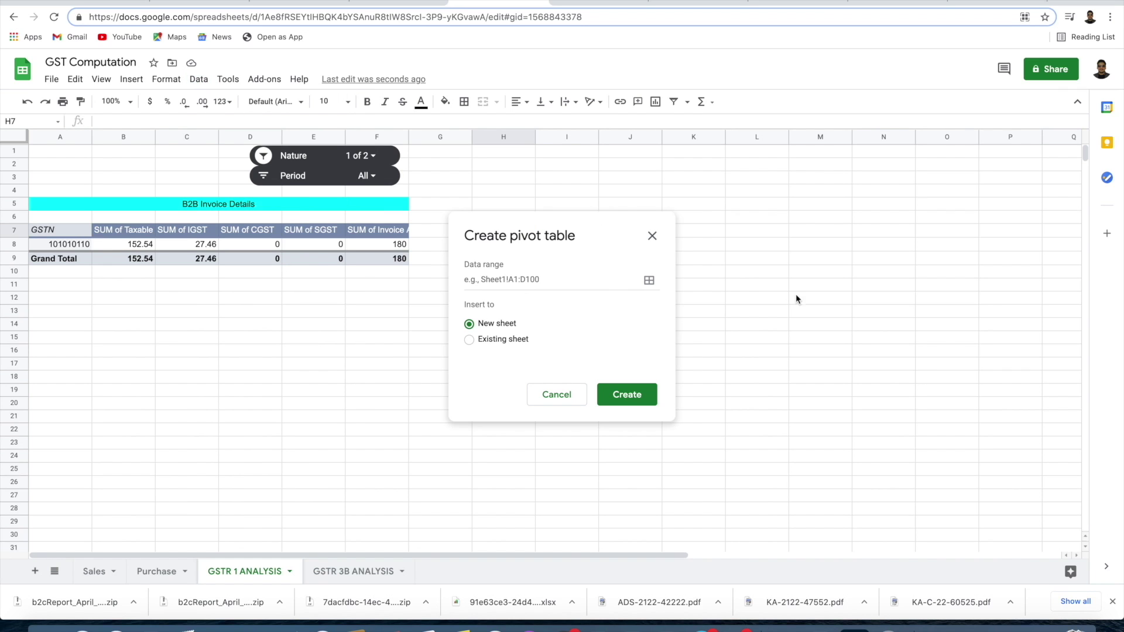
left_click(649, 280)
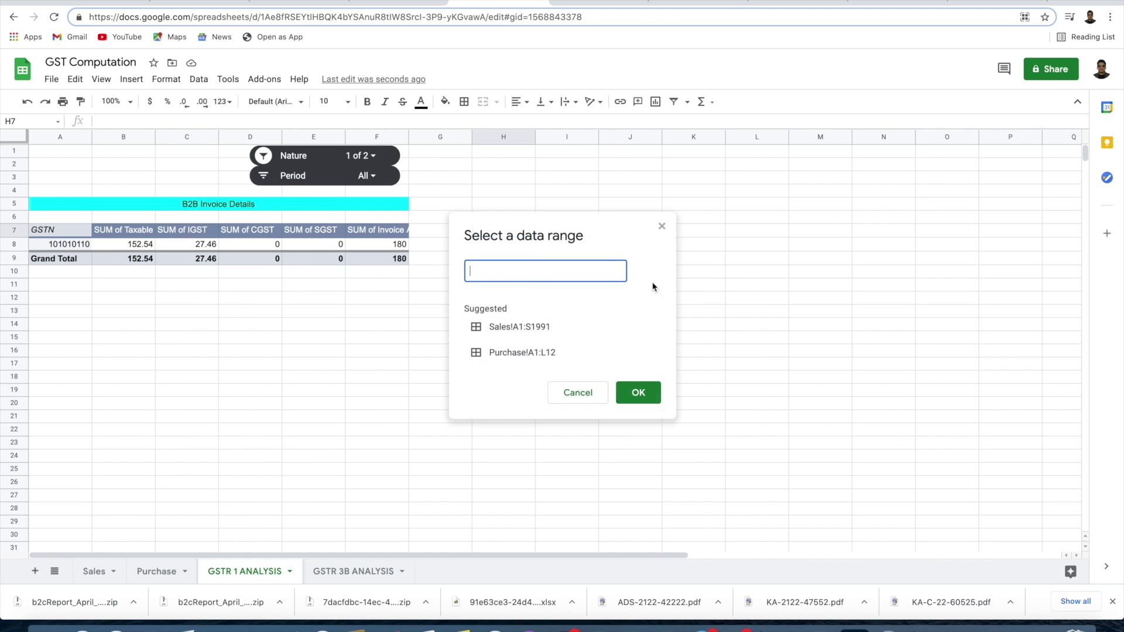
left_click(519, 327)
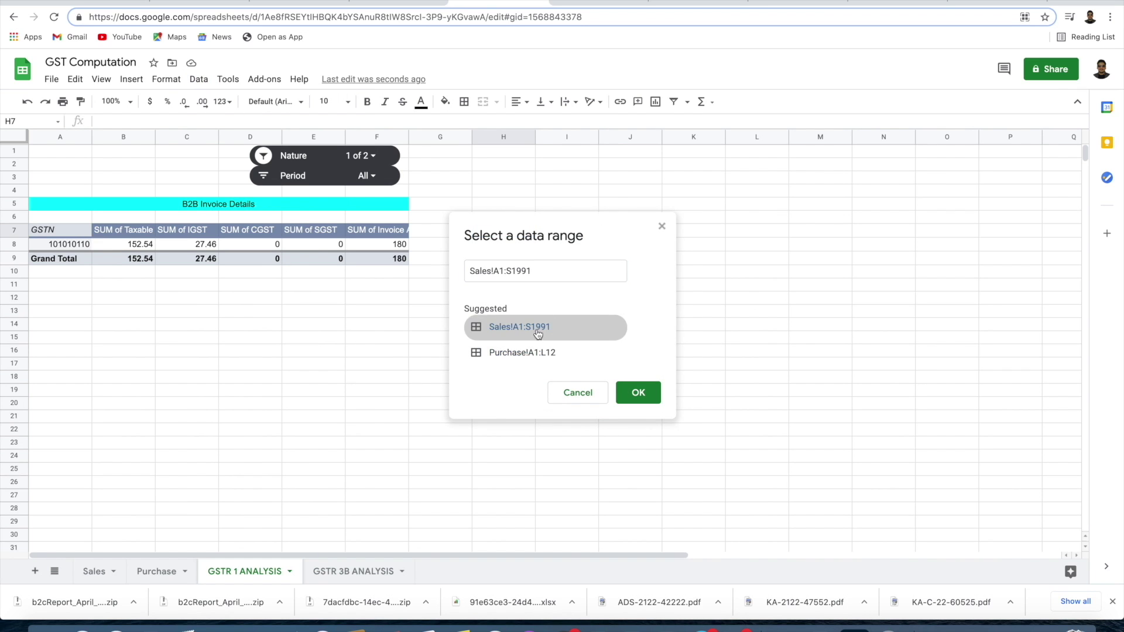
left_click(637, 391)
left_click(502, 339)
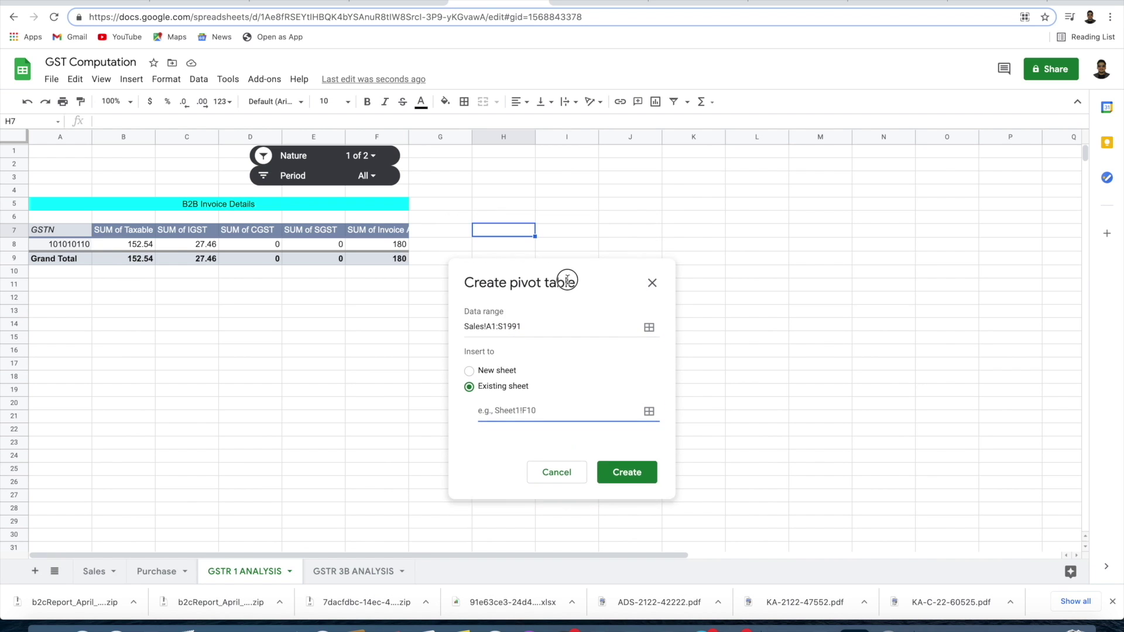
left_click(565, 230)
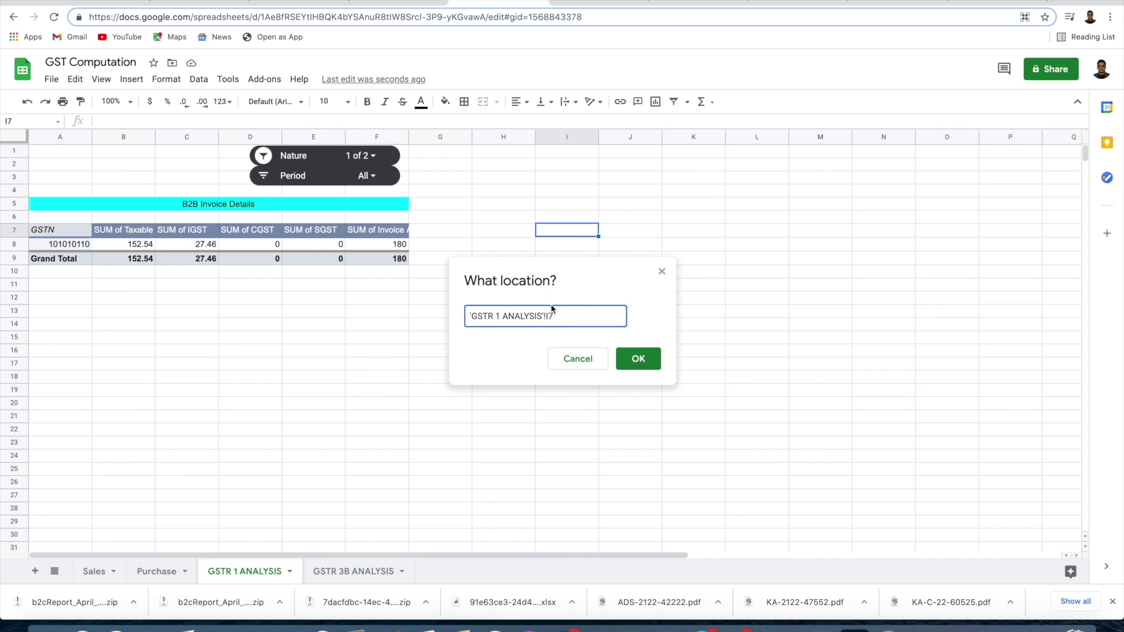
left_click(638, 356)
left_click(632, 409)
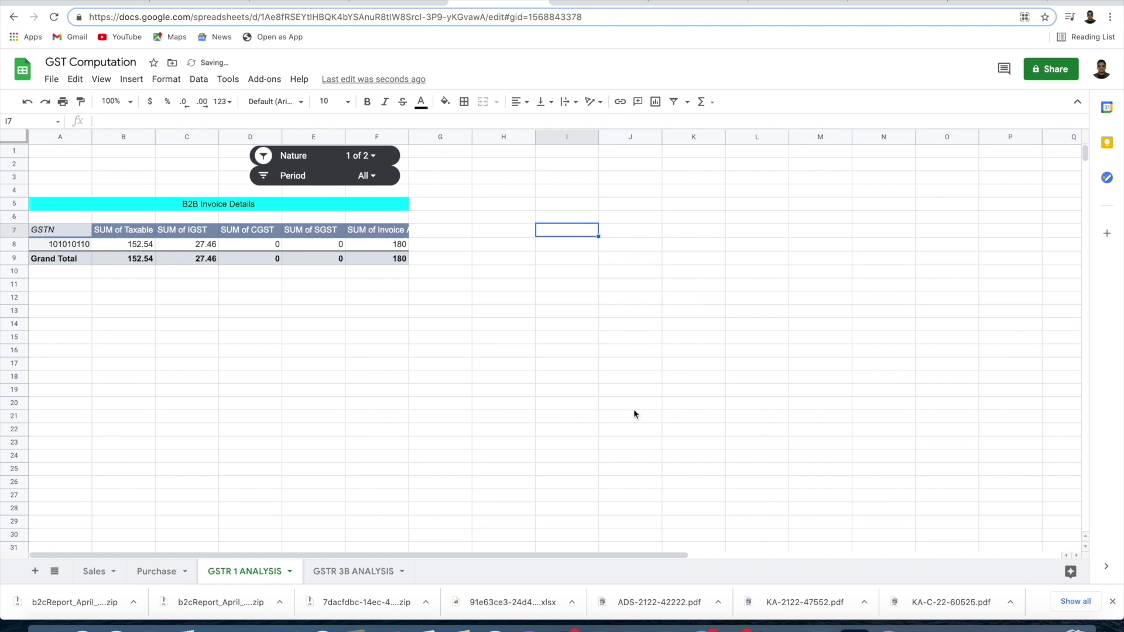
- Add Destination and Rate as row fields of the new pivot table
left_click(1058, 299)
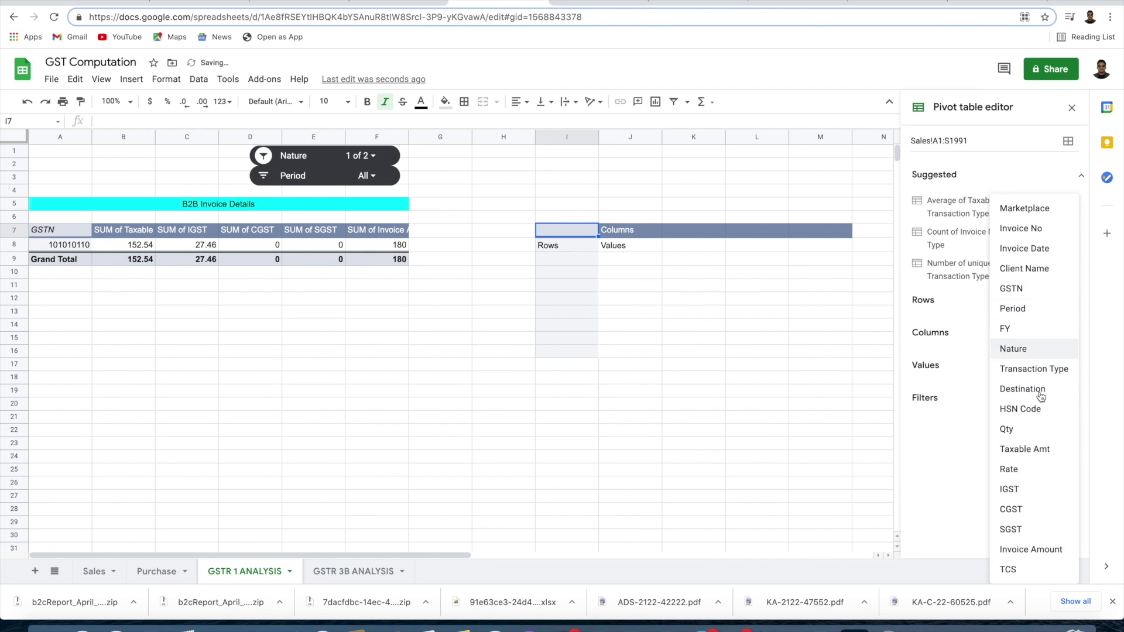
left_click(1036, 390)
left_click(1060, 204)
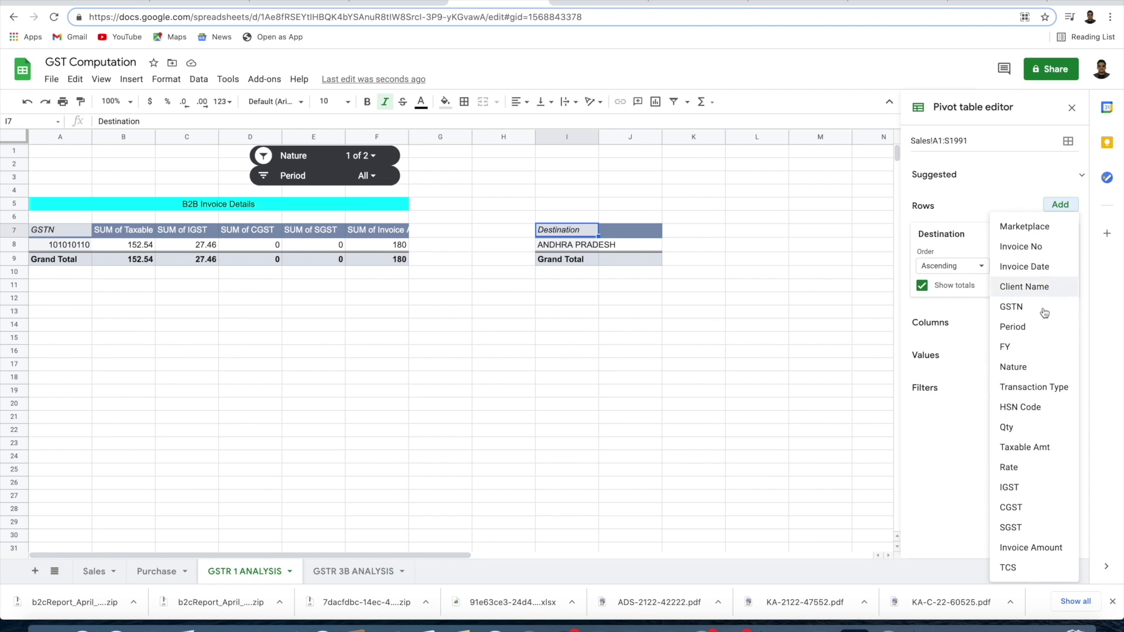
left_click(1021, 467)
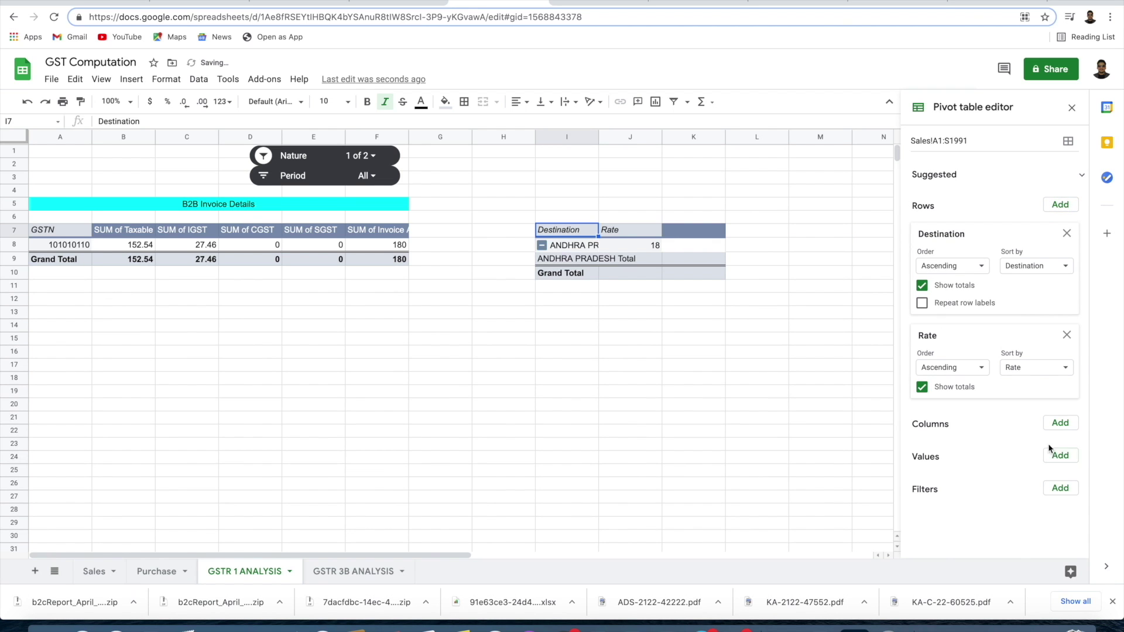
- Add Taxable Amt, IGST, CGST and SGST as summed values of the Destination pivot table
left_click(1059, 457)
left_click(1033, 451)
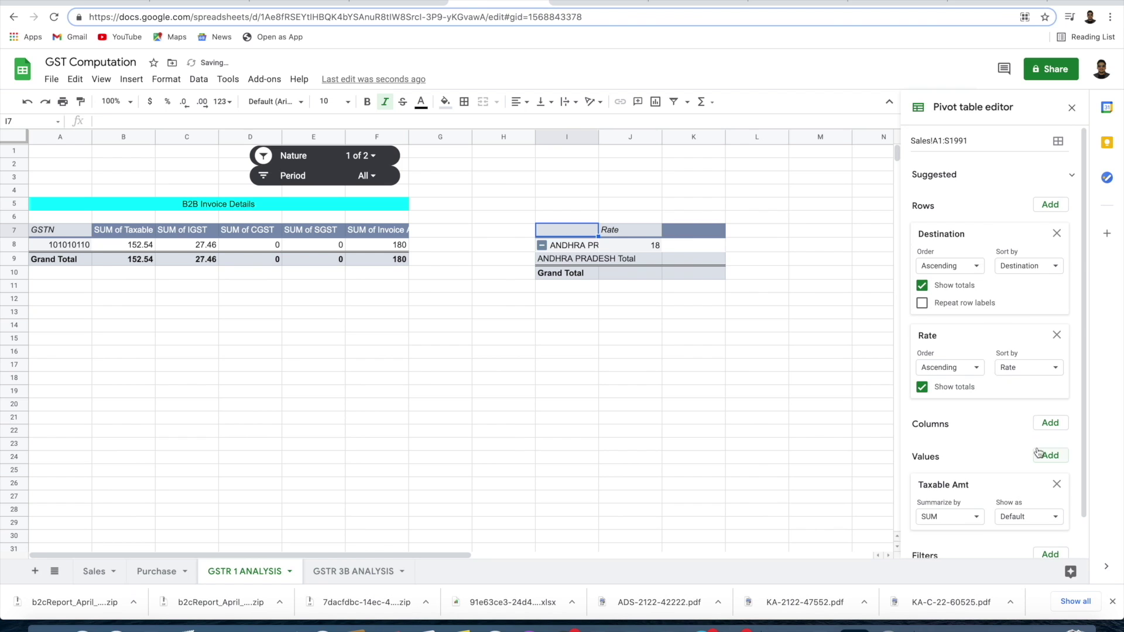
left_click(1055, 458)
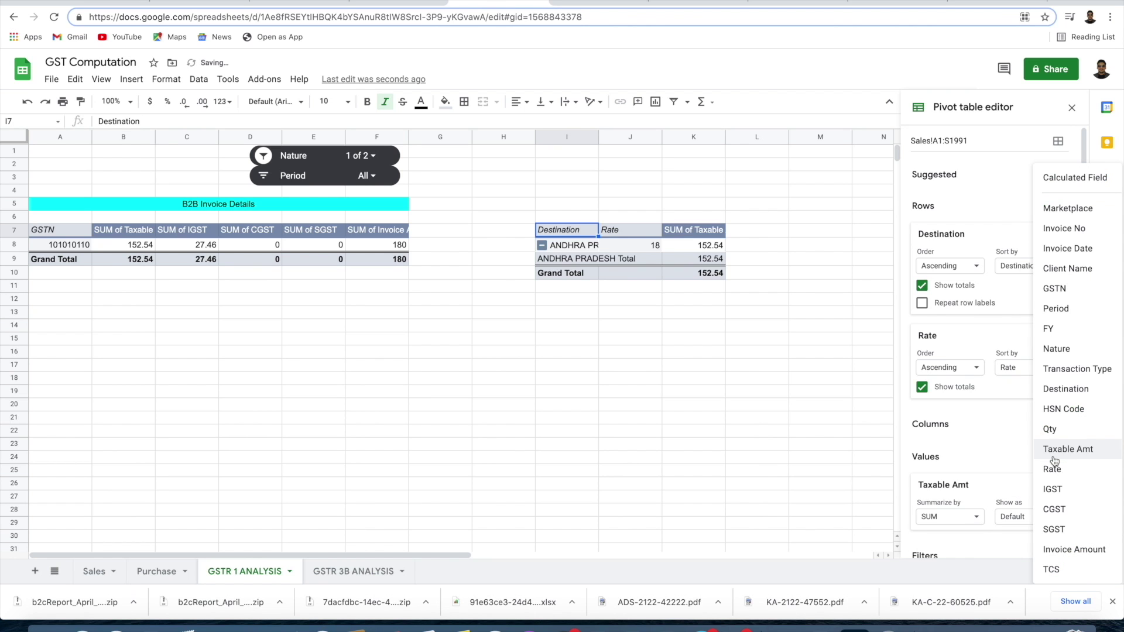
left_click(1061, 489)
left_click(1051, 417)
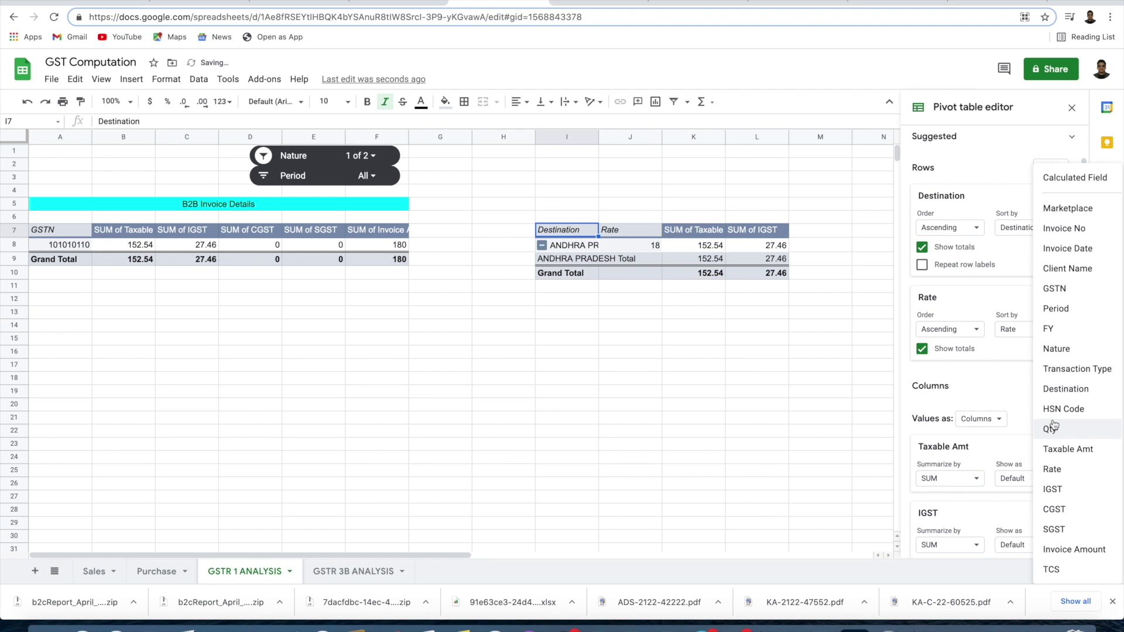
left_click(1051, 526)
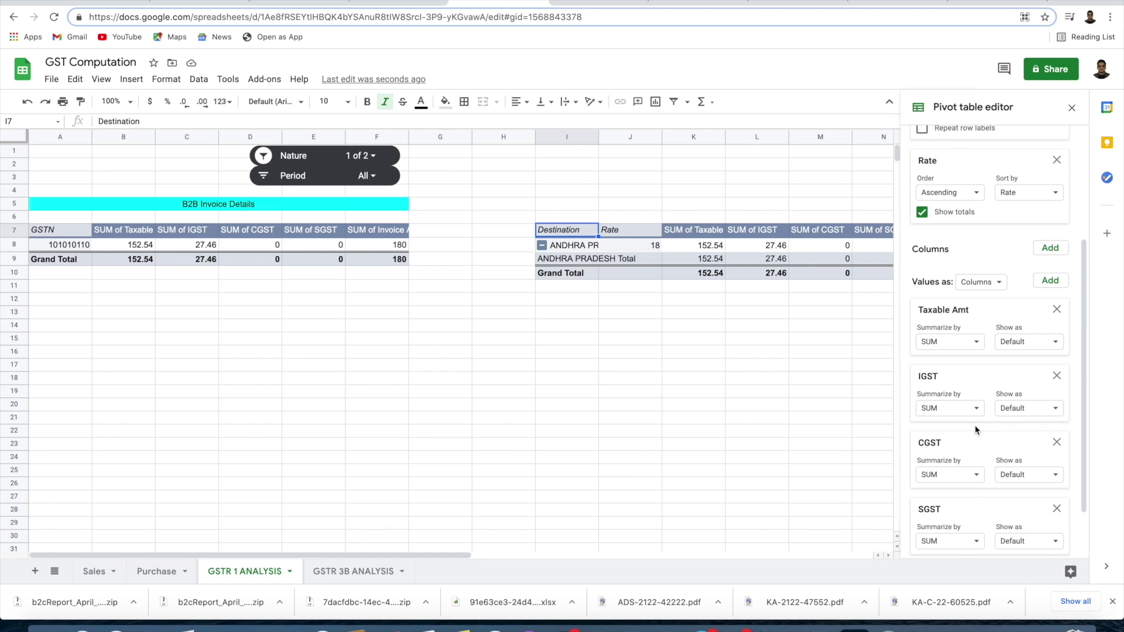
- Filter the Nature slicer to B2C only and widen column I to fit the destination names
scroll(759, 302, "right", 2)
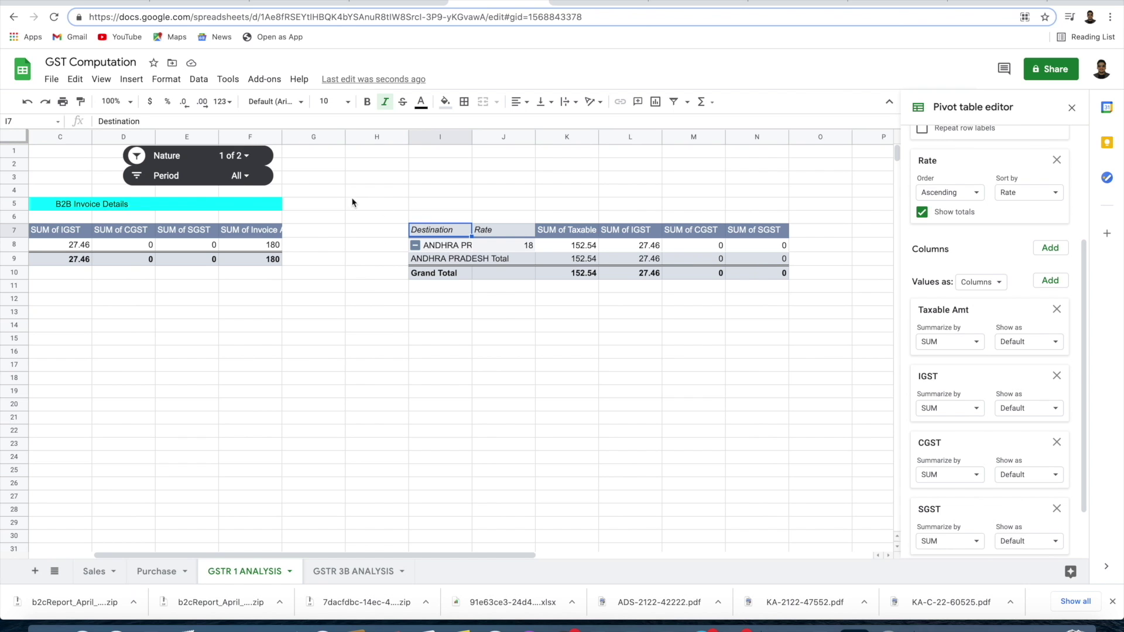
left_click(233, 155)
left_click(165, 274)
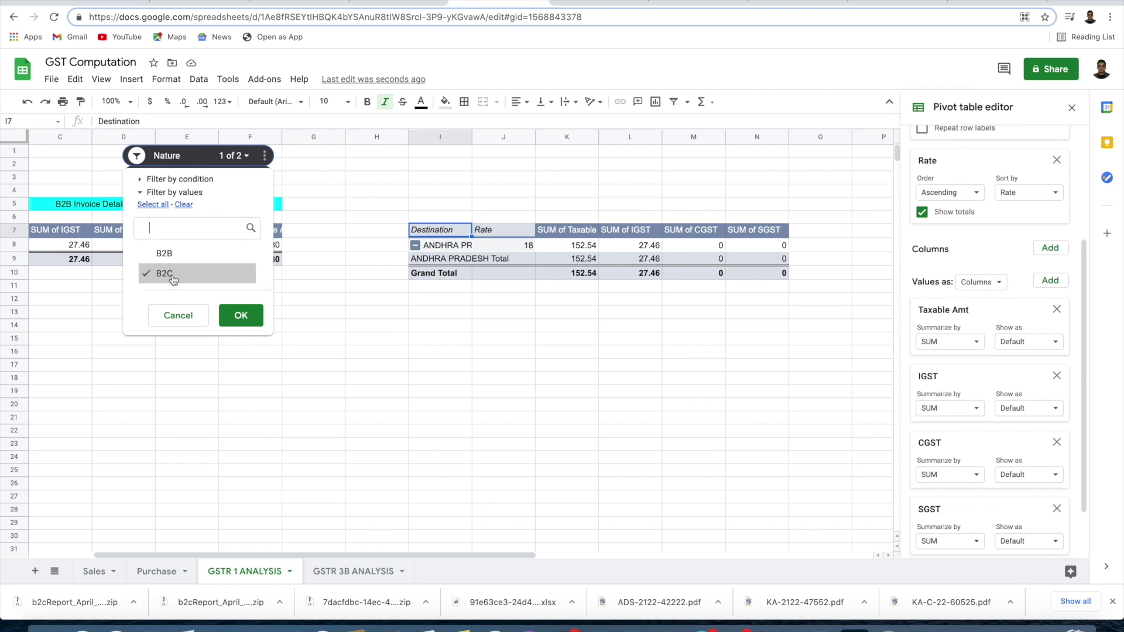
left_click(241, 315)
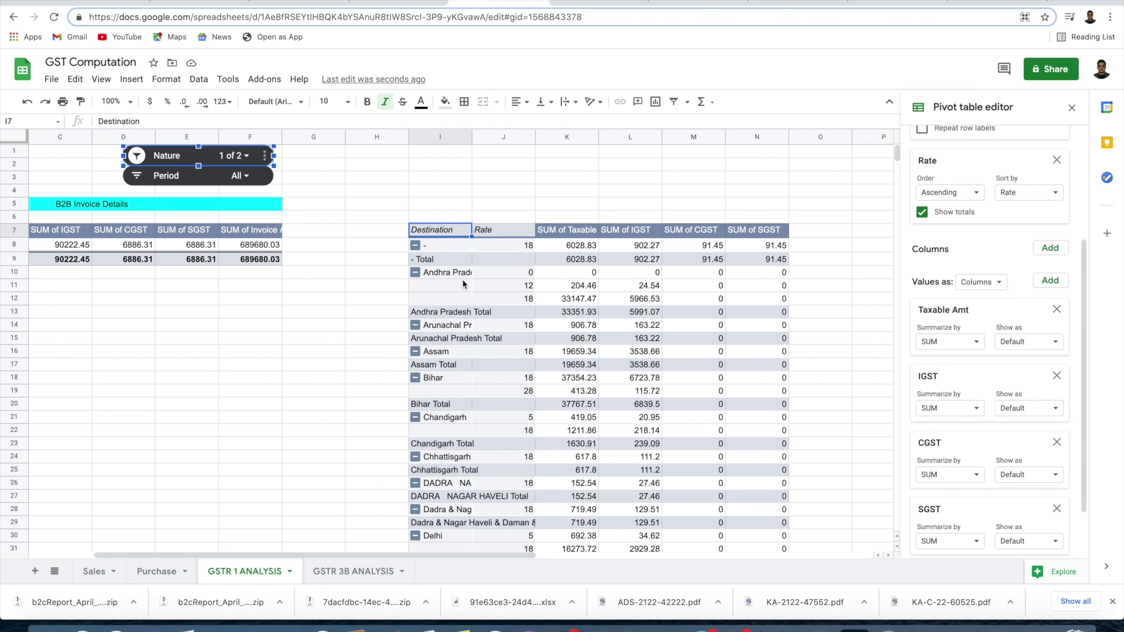
left_click_drag(472, 136, 536, 137)
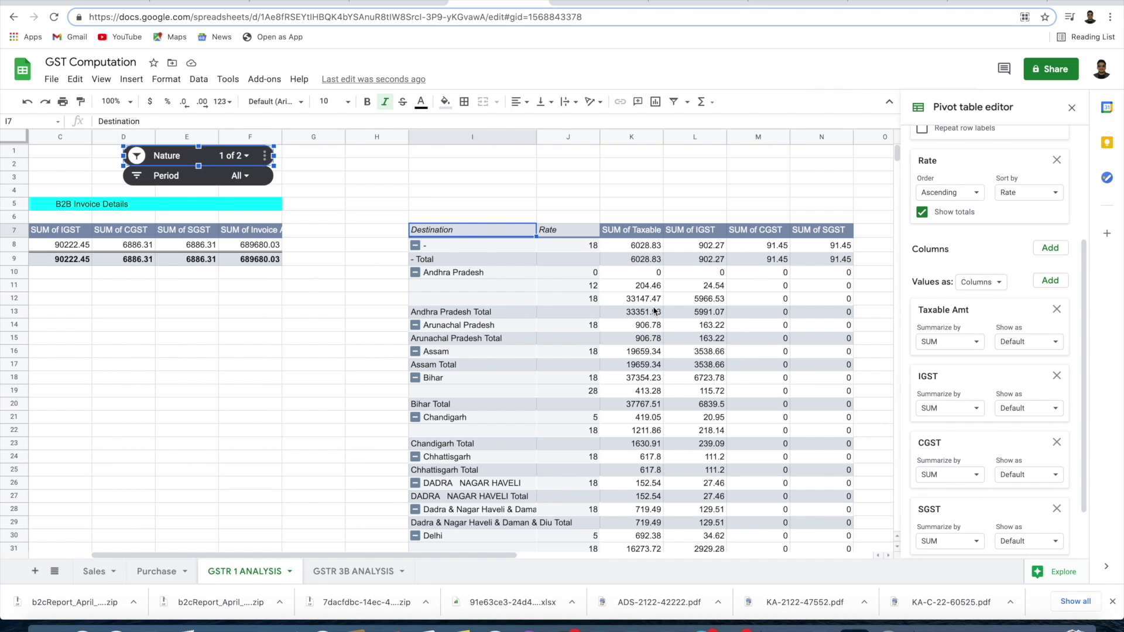
- Fill cells I5:N5 above the Destination pivot table with cyan and merge them
left_click_drag(478, 205, 818, 205)
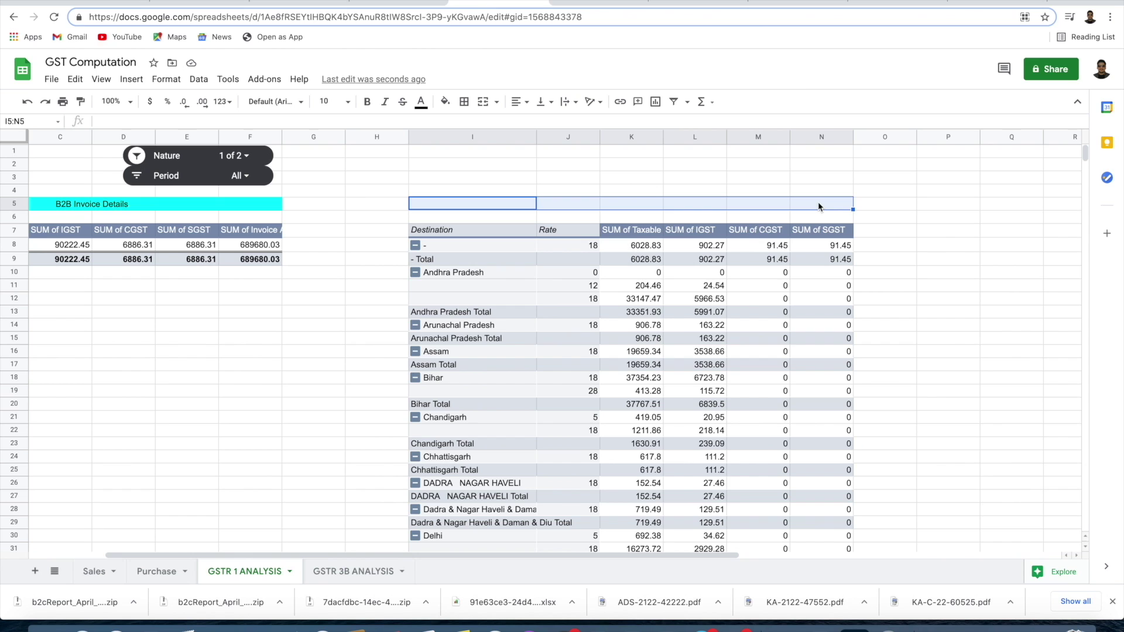
left_click(445, 101)
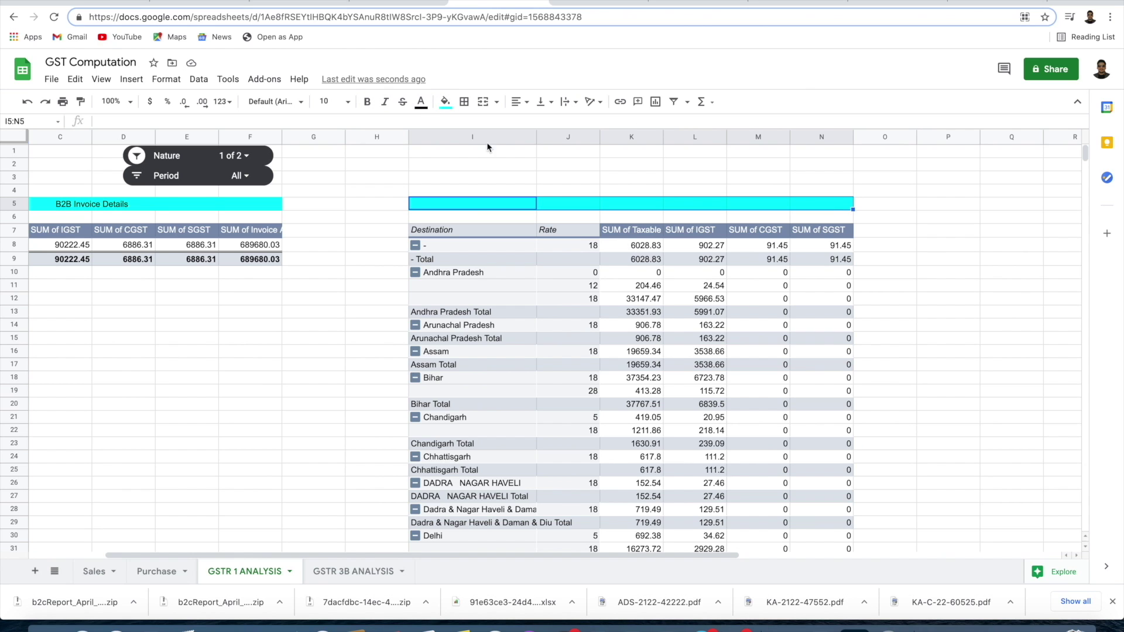
left_click(199, 80)
mouse_move(166, 79)
mouse_move(263, 305)
left_click(323, 309)
- Enter the title "Interstate B2C Details" in the merged cyan header cell and center it horizontally
type("Interstate b")
key("BackSpace")
type("B2C")
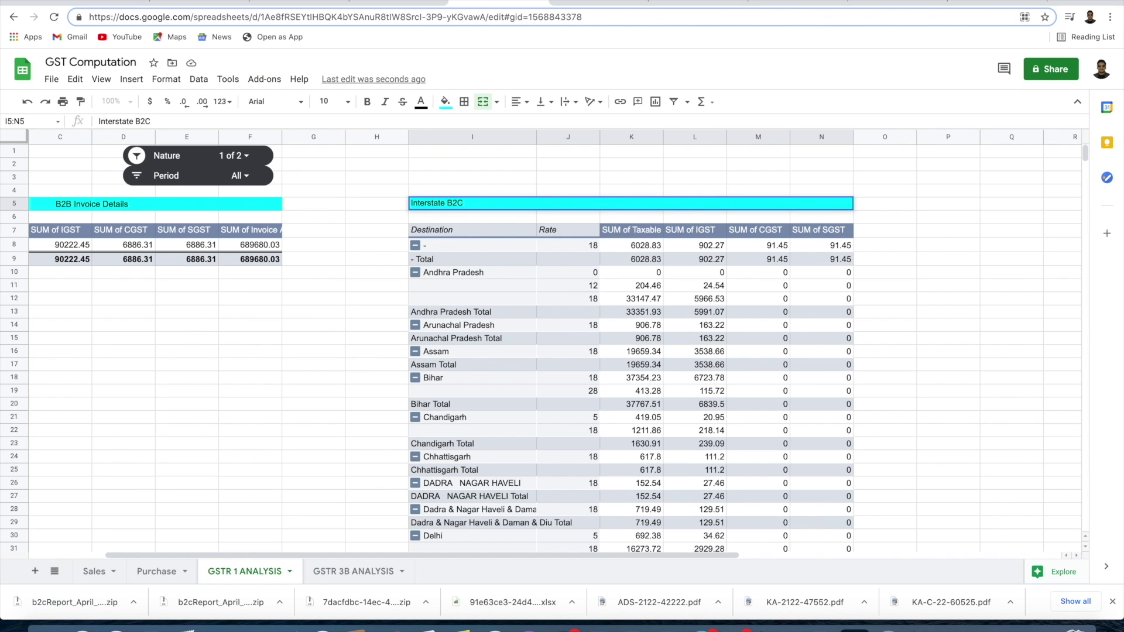
type(" Details")
key("Return")
key("Up")
left_click(516, 101)
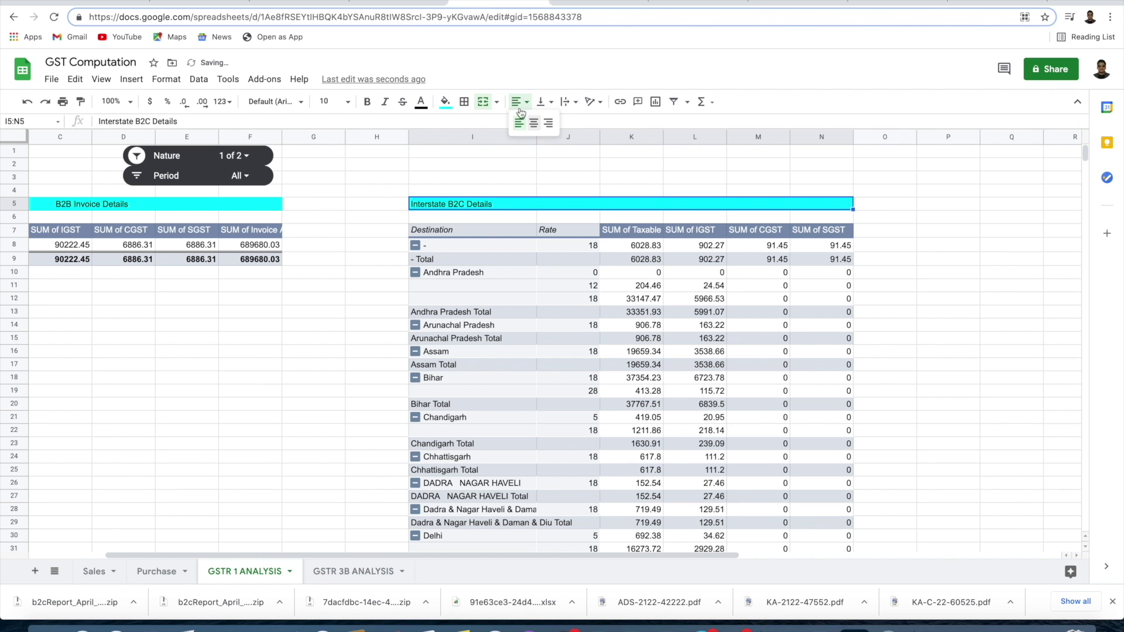
left_click(530, 121)
- Create another pivot table from Sales!A1:S1991 on the existing GSTR 1 ANALYSIS sheet at cell Q7
scroll(754, 252, "right", 3)
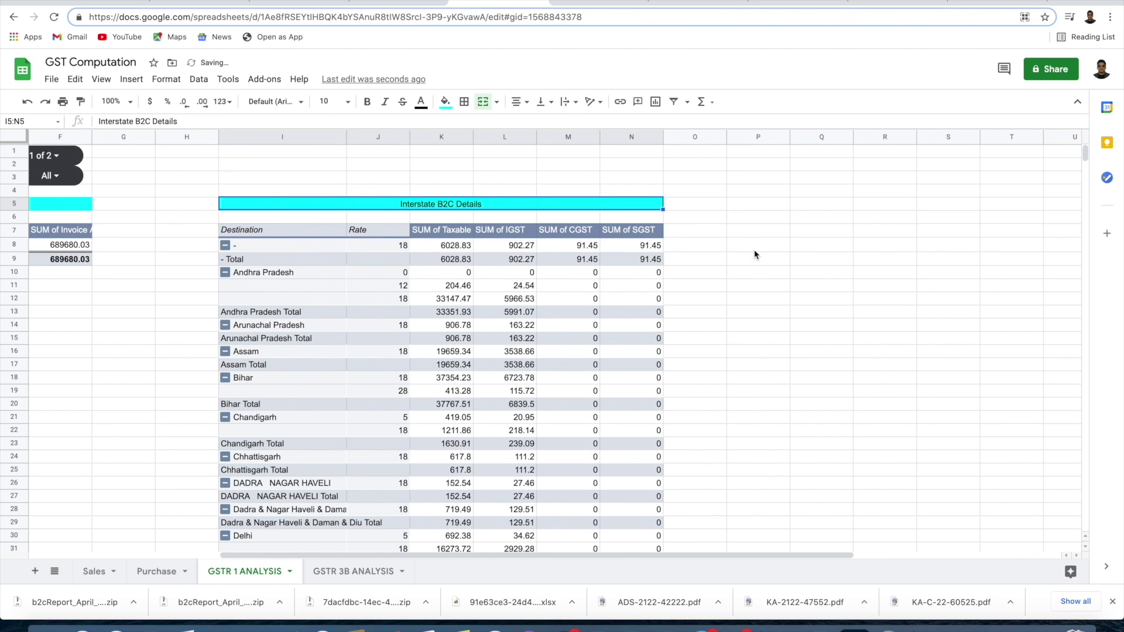
left_click(815, 231)
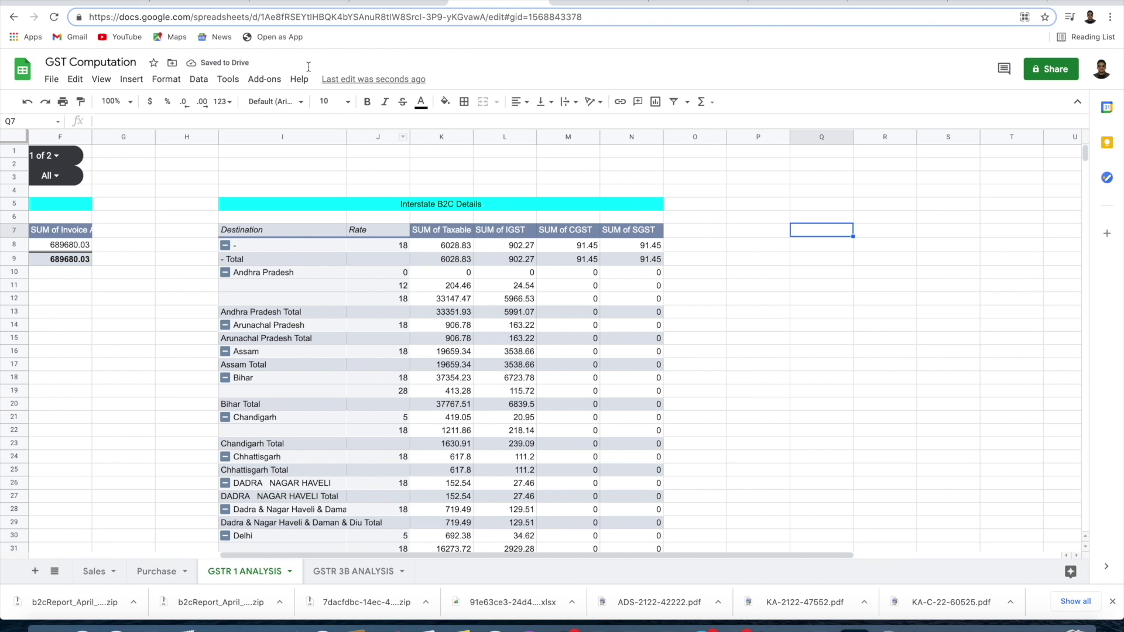
left_click(199, 79)
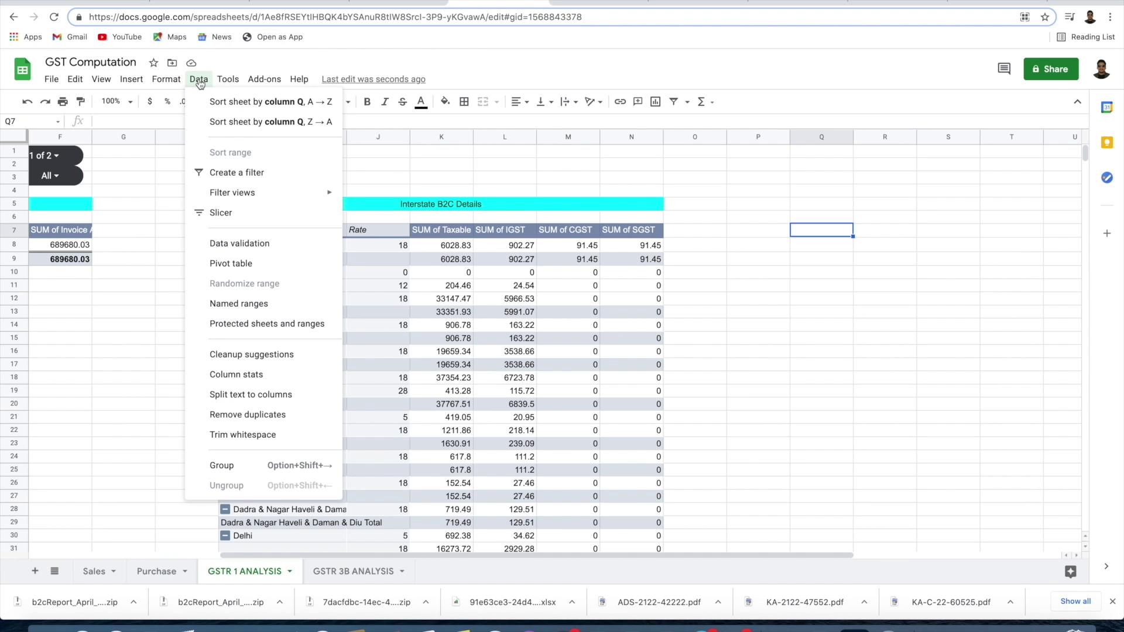
left_click(237, 264)
left_click(649, 280)
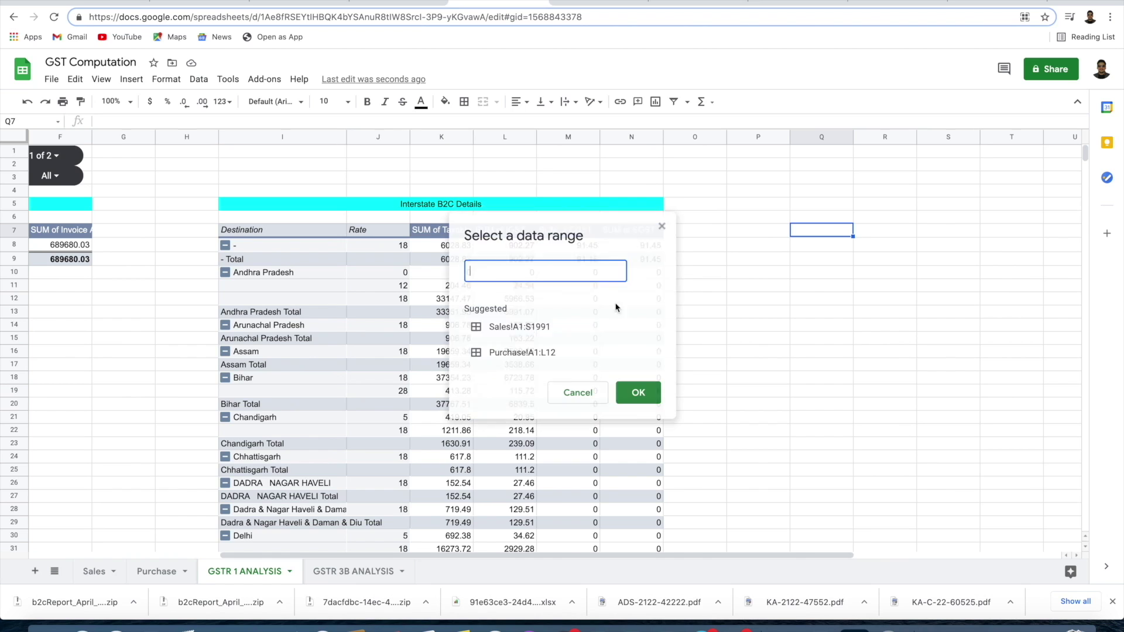
left_click(558, 333)
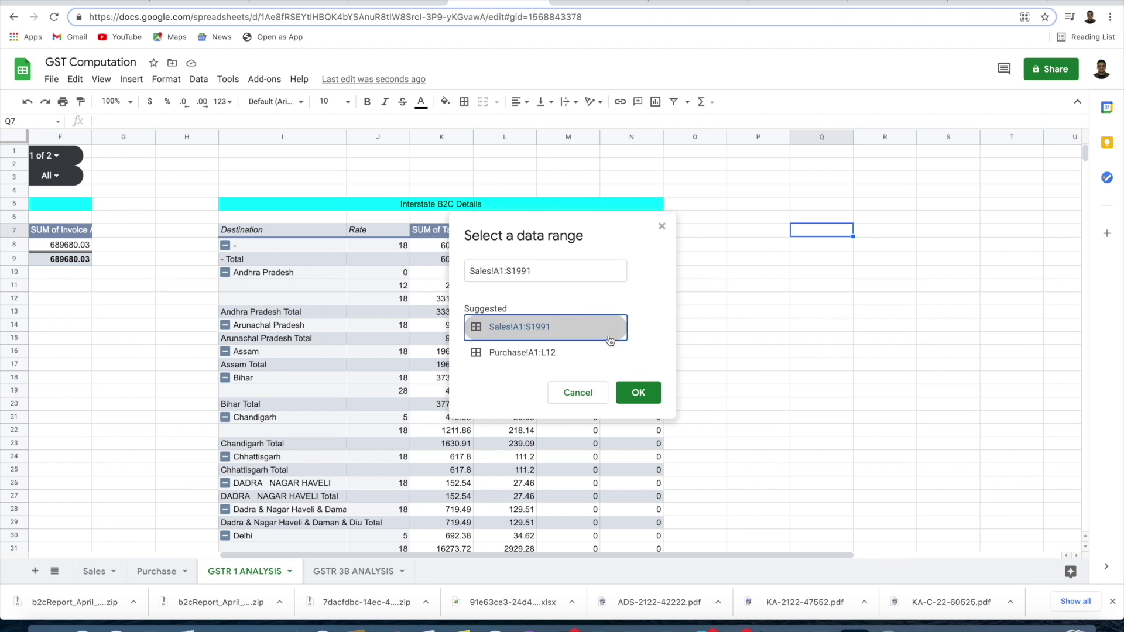
left_click(639, 394)
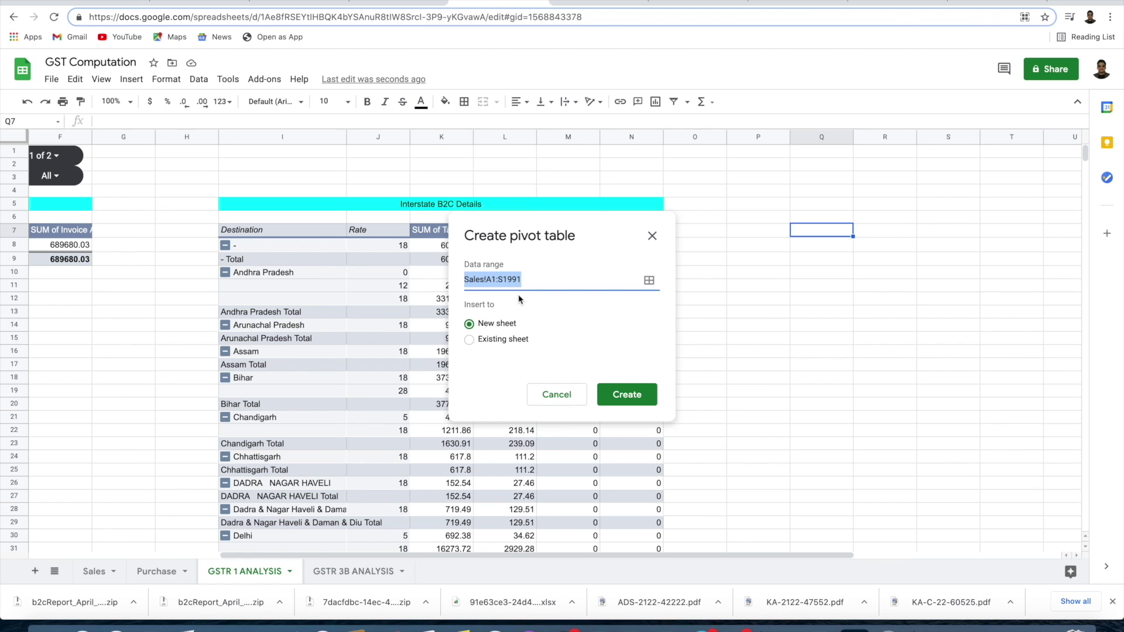
left_click(499, 340)
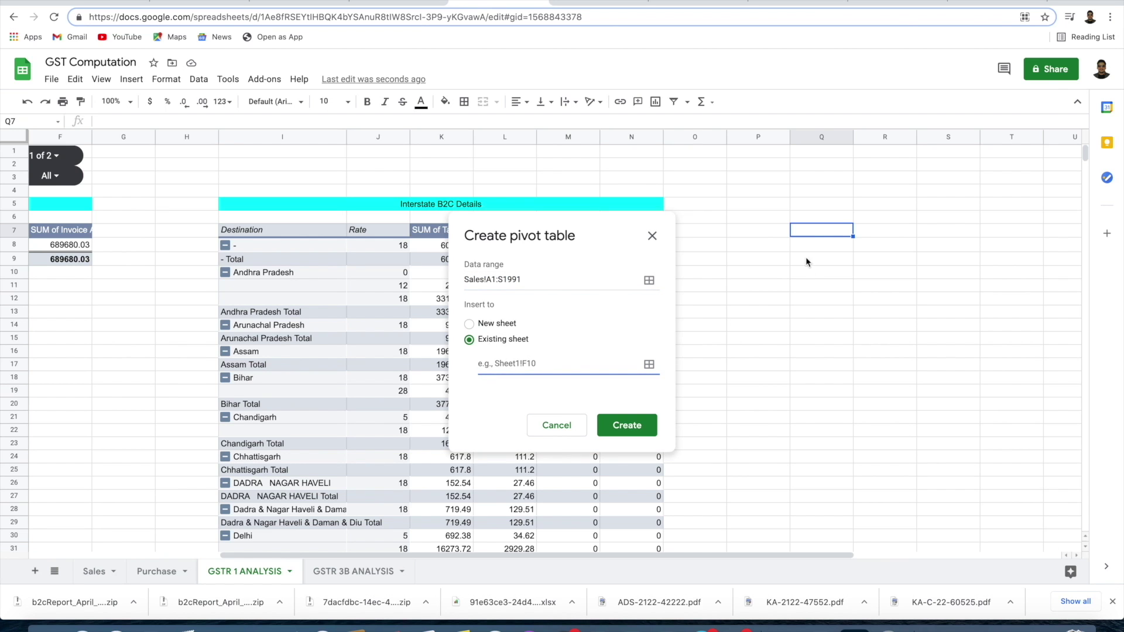
left_click(806, 234)
left_click(623, 311)
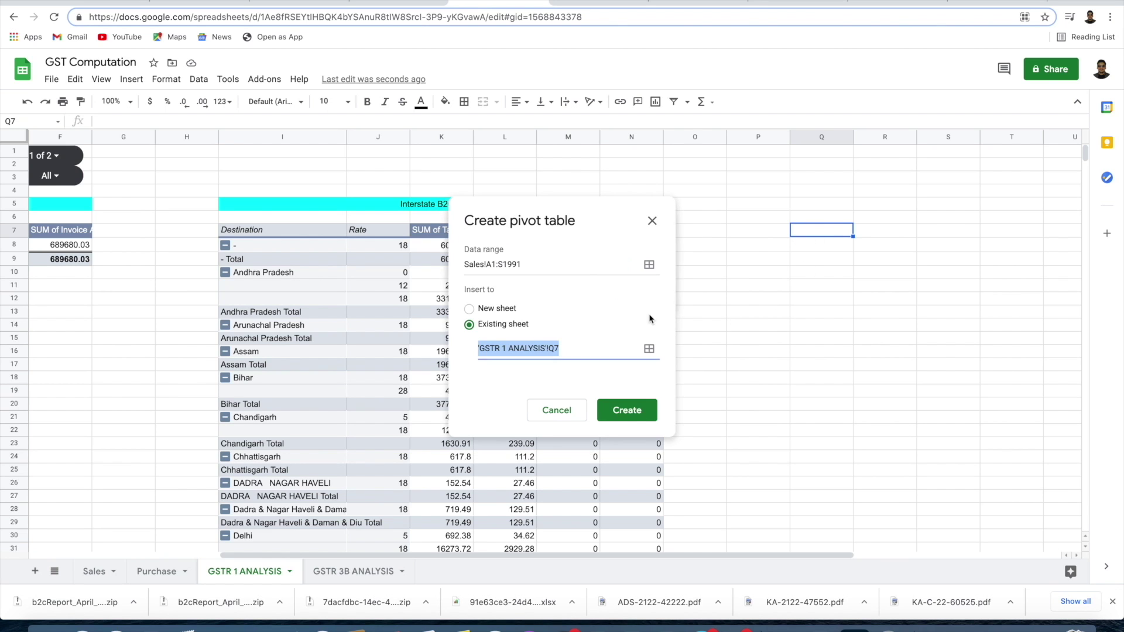
left_click(626, 411)
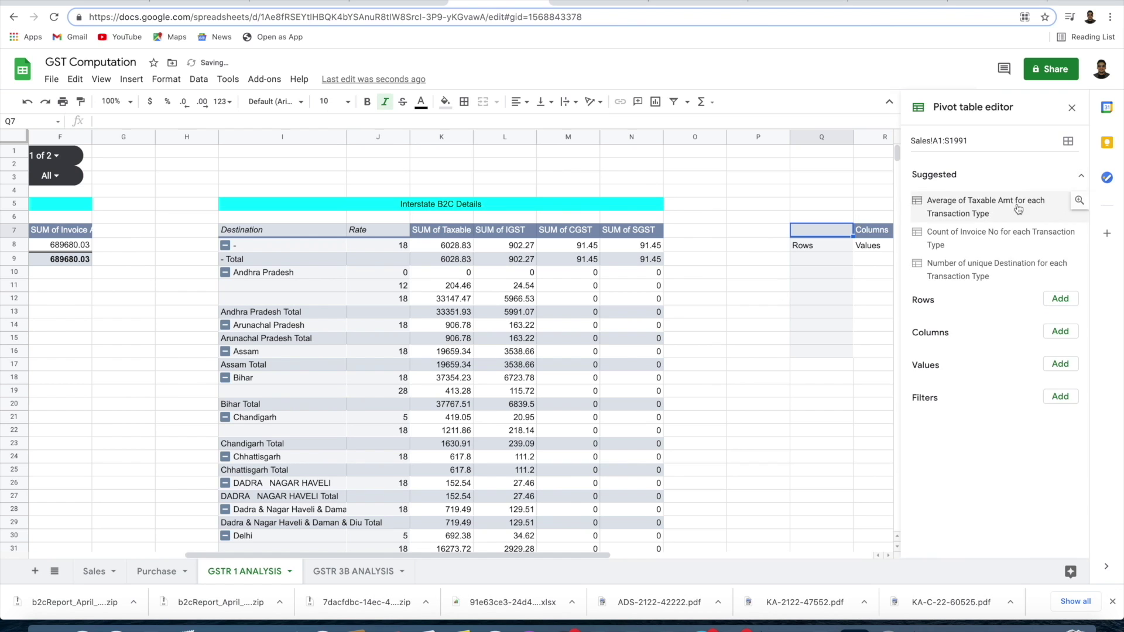
- Use HSN Code as the rows of the new pivot table and add Taxable Amt and IGST as values
left_click(1053, 299)
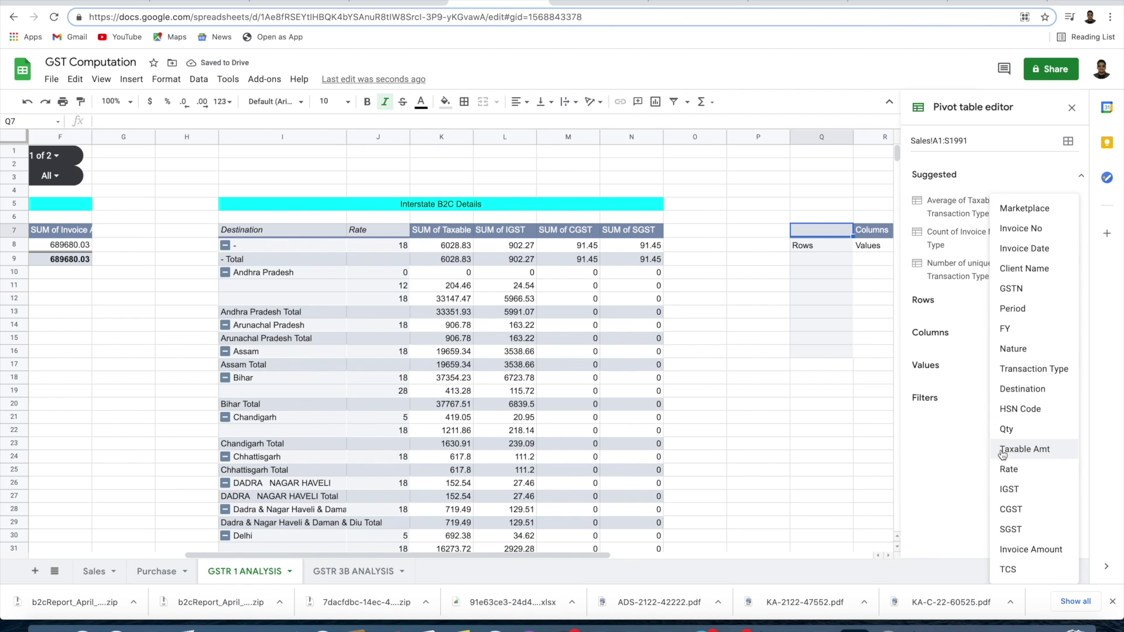
left_click(1020, 409)
left_click(1054, 206)
left_click(1025, 449)
left_click(1054, 355)
left_click(1010, 489)
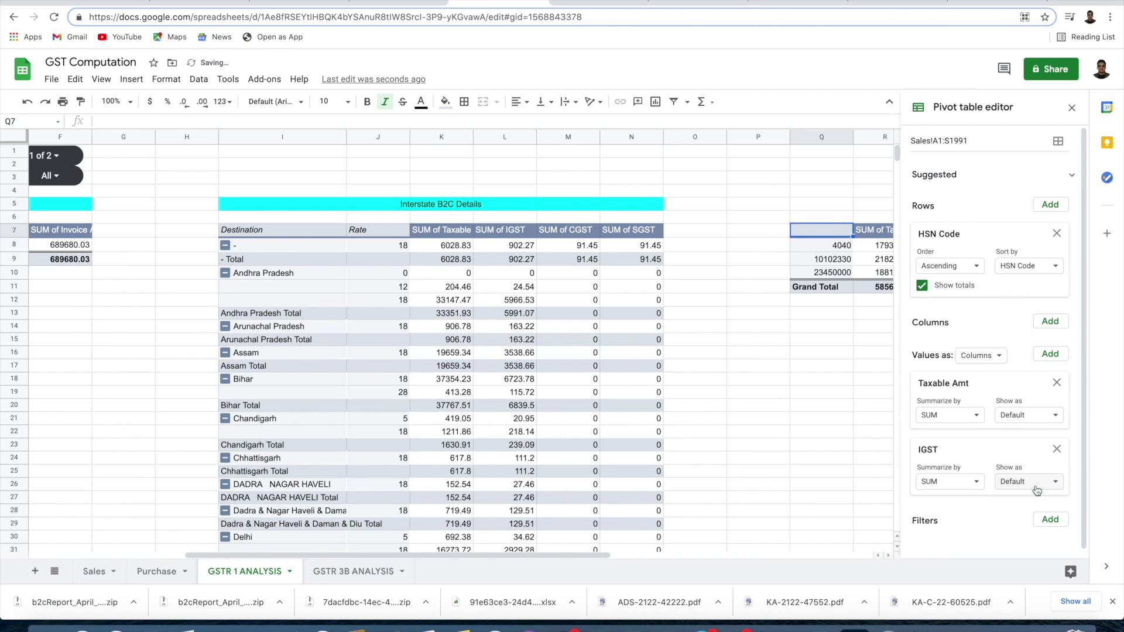
- Add CGST, SGST and Invoice Amount as further values of the HSN Code pivot table and close its editor
left_click(1066, 355)
left_click(1059, 508)
left_click(1052, 351)
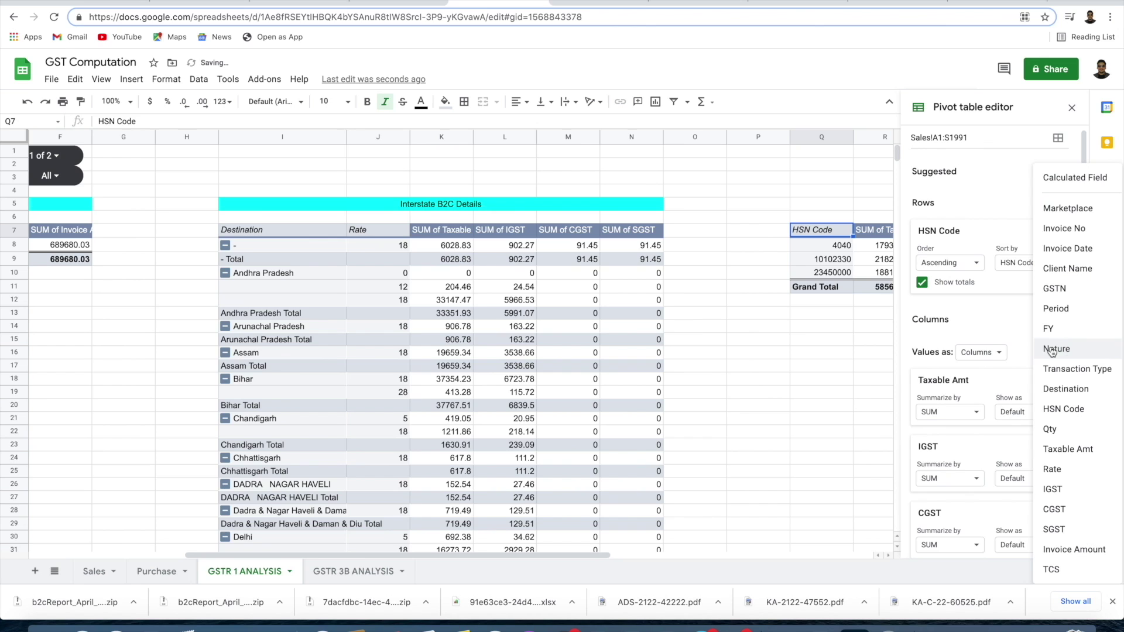
left_click(1056, 530)
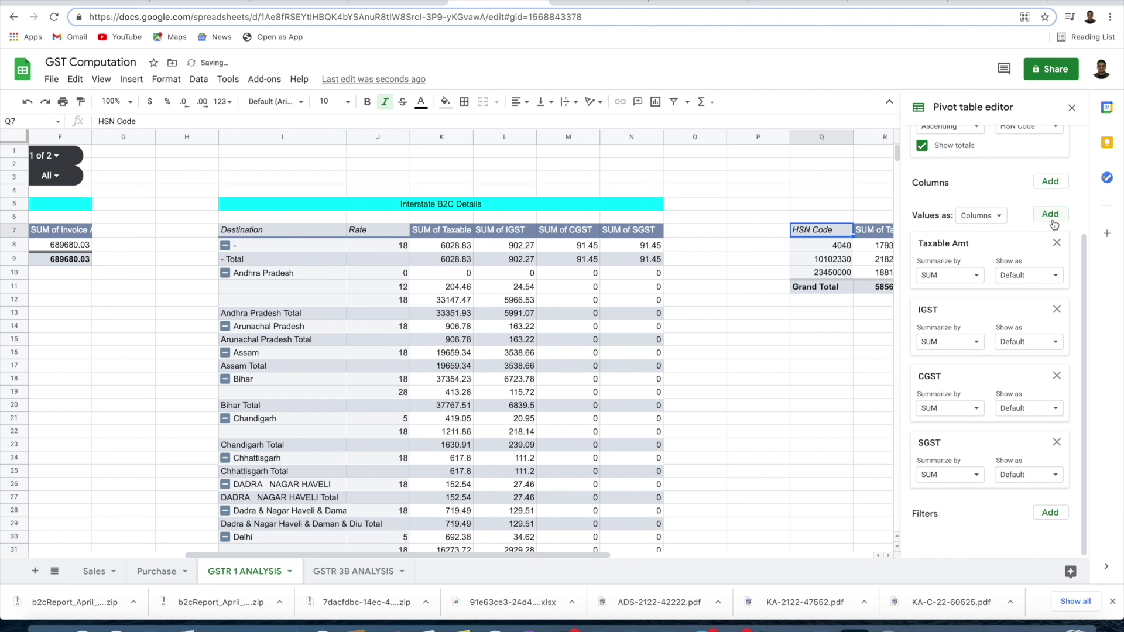
left_click(1050, 215)
left_click(1074, 550)
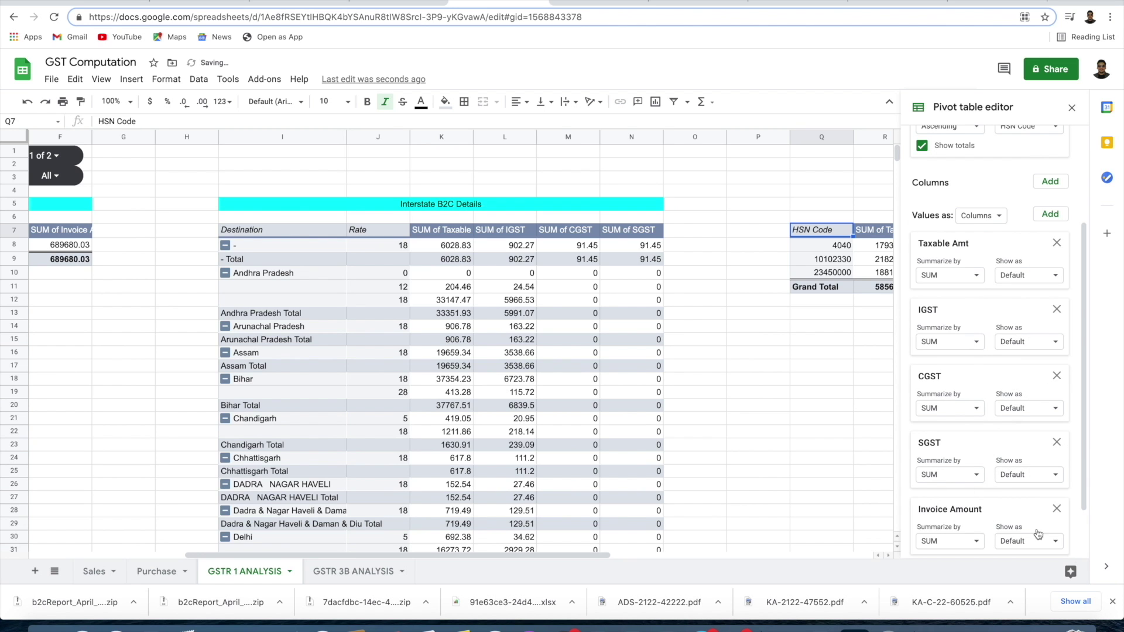
left_click(1072, 107)
- Fill cells Q5:V5 above the HSN Code pivot table with cyan and merge them
left_click_drag(819, 204, 762, 205)
key("super+y")
left_click(198, 79)
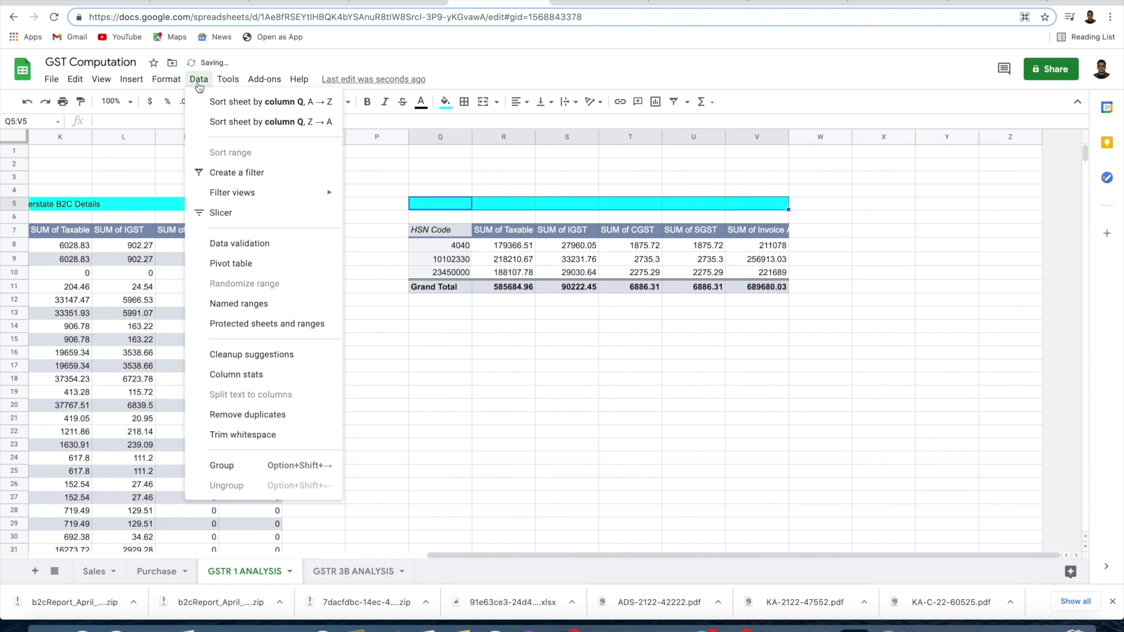
left_click(167, 79)
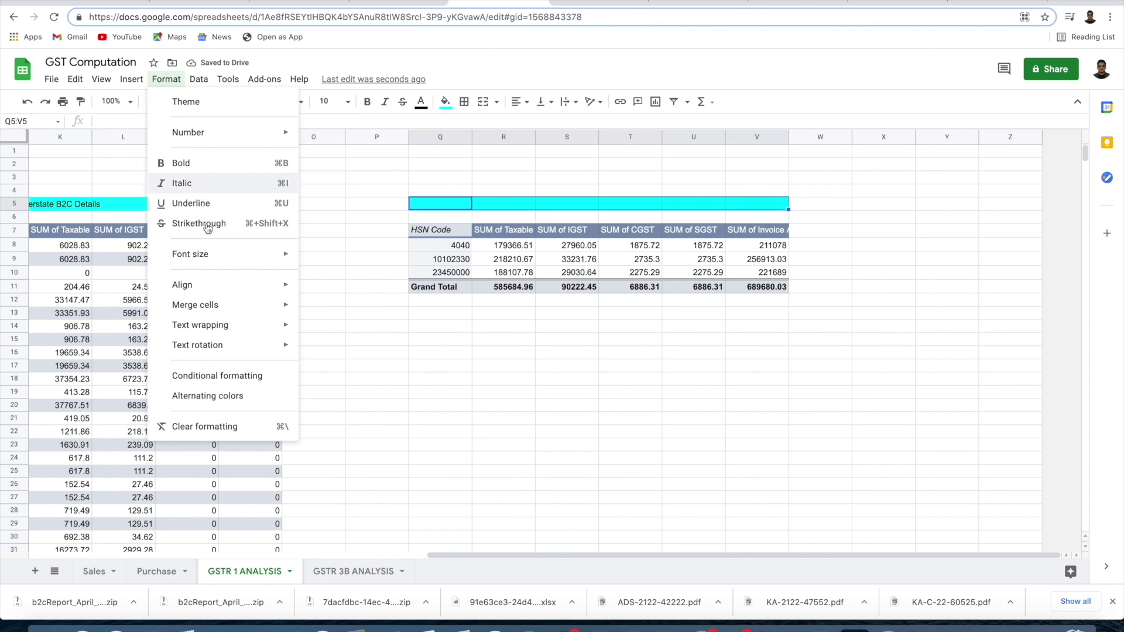
mouse_move(264, 304)
left_click(342, 311)
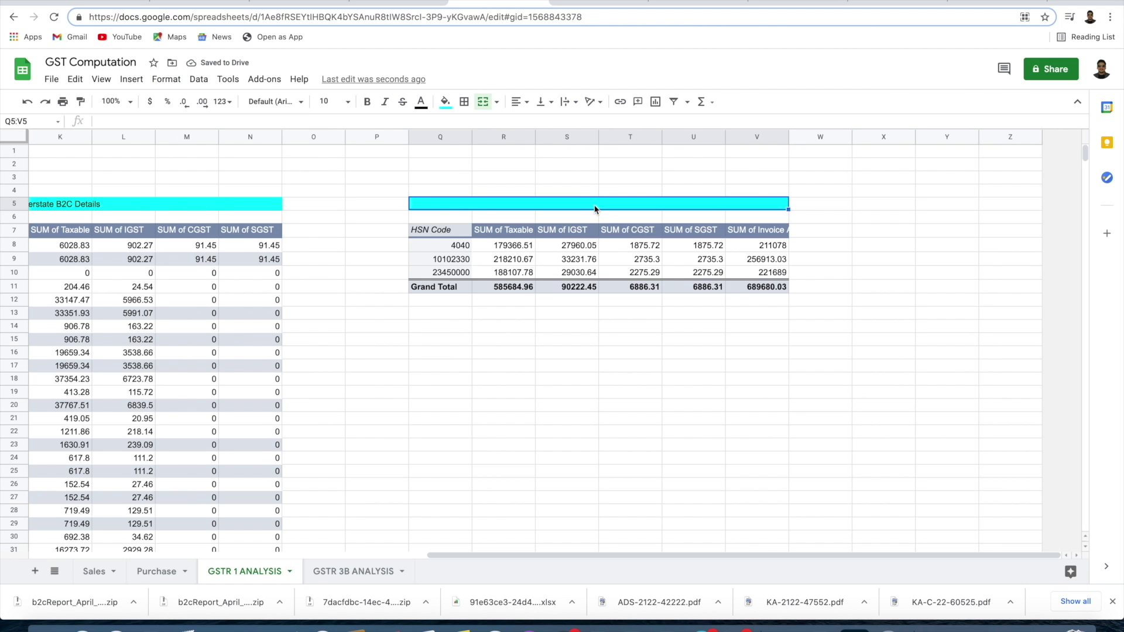
- Enter the title "HSN Wise Details" in the merged cyan header cell and center it horizontally
type("HSN WISE")
key("BackSpace")
key("BackSpace")
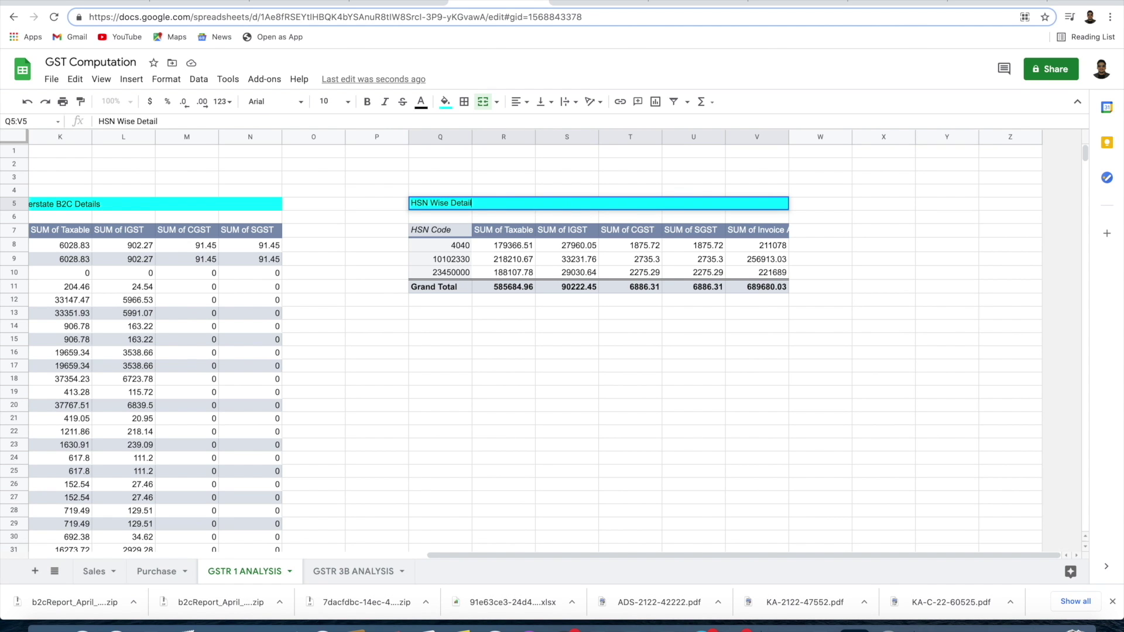
left_click(440, 326)
- Filter the Nature slicer on GSTR 1 ANALYSIS to B2B only and check the pivot tables
scroll(705, 321, "left", 10)
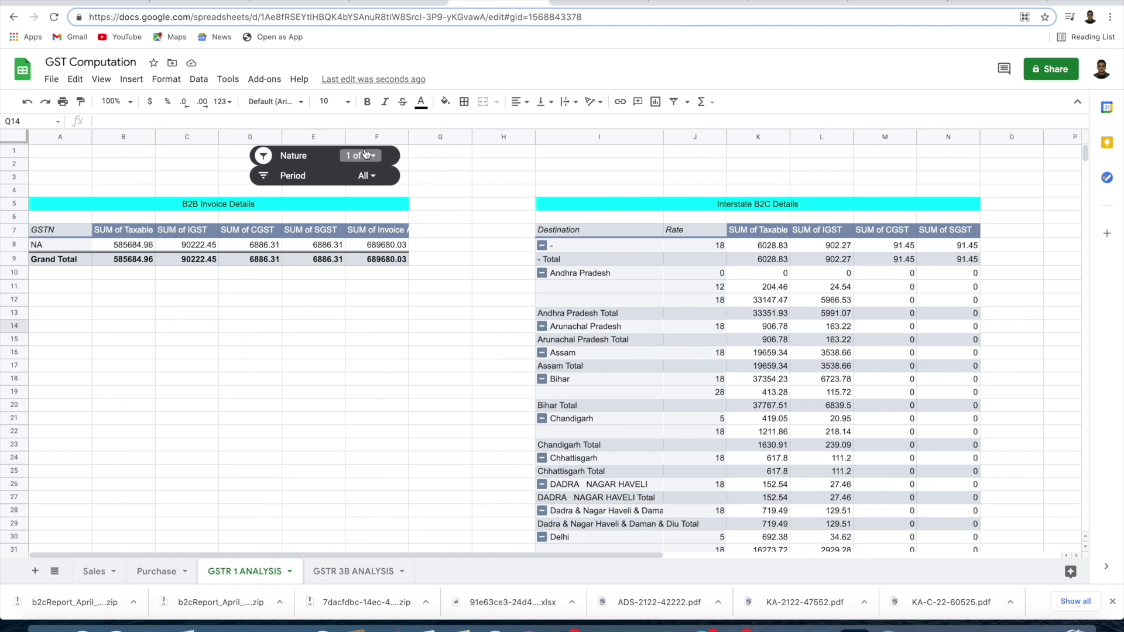
scroll(418, 325, "right", 5)
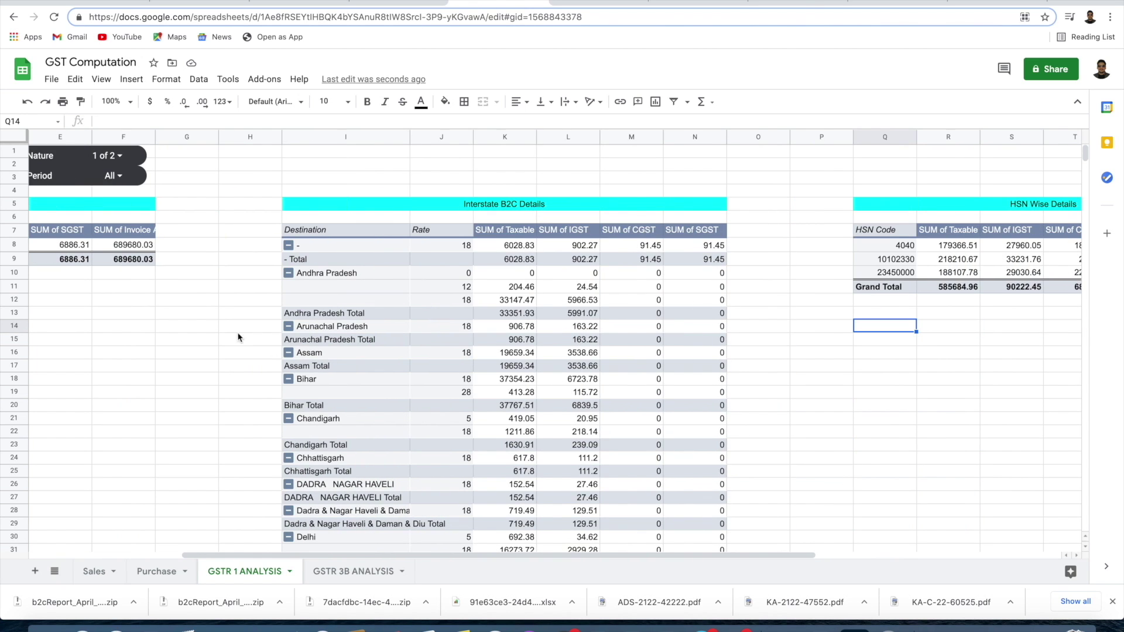
scroll(201, 208, "left", 5)
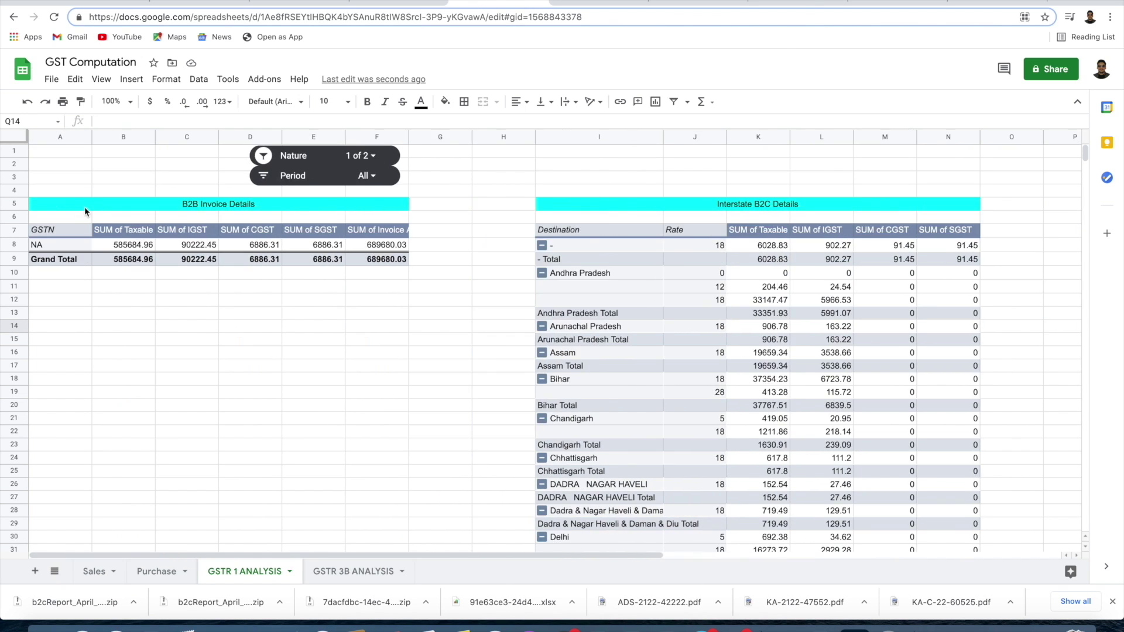
left_click(351, 168)
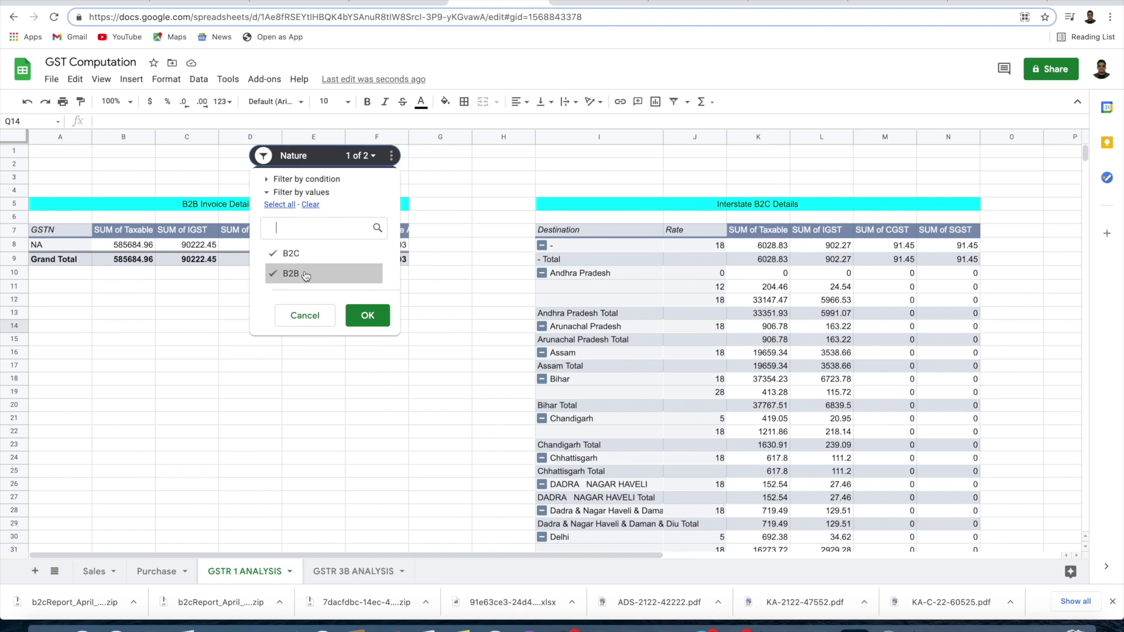
left_click(307, 253)
left_click(367, 315)
scroll(356, 378, "right", 5)
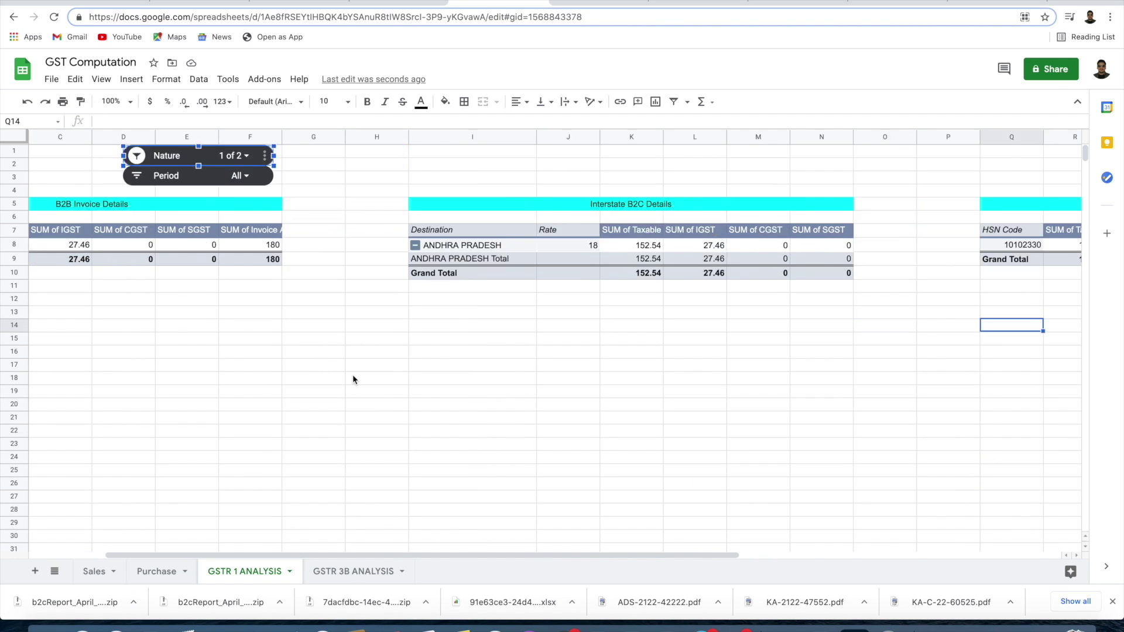
scroll(353, 380, "left", 5)
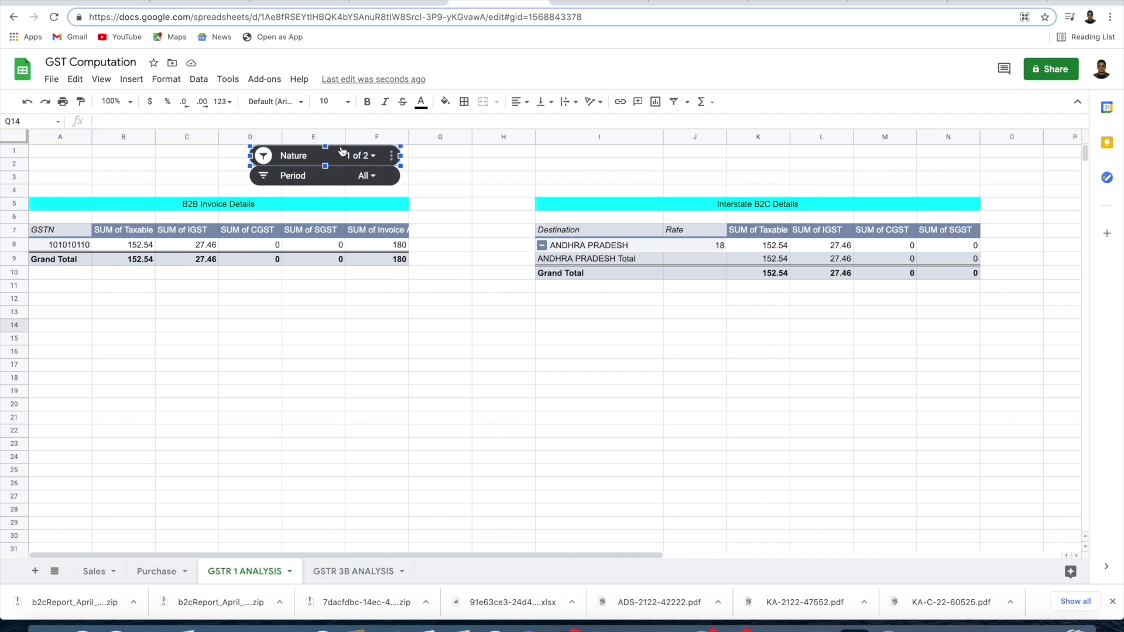
- Switch the Nature slicer filter back to B2C only and look over the pivot tables
left_click(360, 155)
left_click(291, 274)
left_click(291, 253)
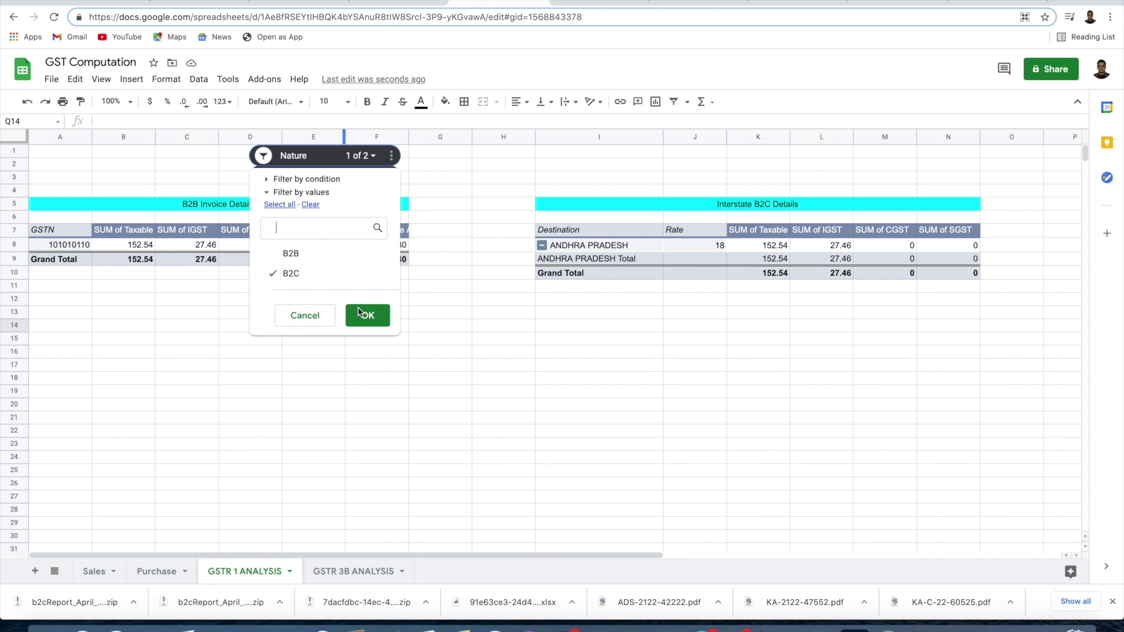
left_click(368, 315)
scroll(579, 329, "right", 5)
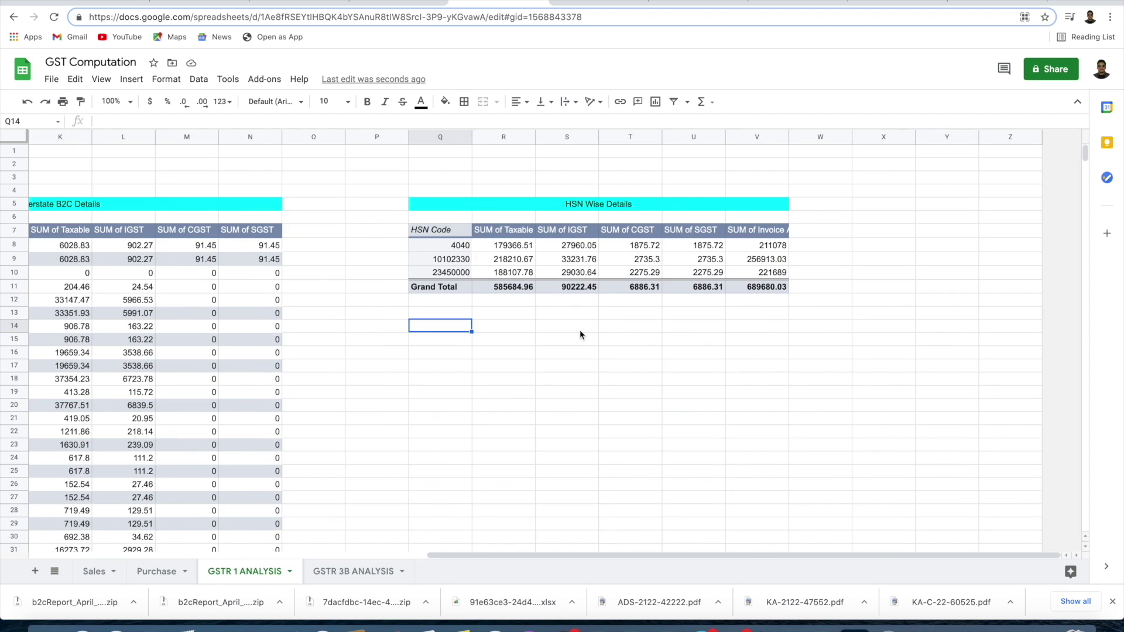
scroll(580, 329, "left", 5)
- Insert a slicer on the GSTR 3B ANALYSIS sheet using Purchase!A1:L12 as its data range
left_click(353, 572)
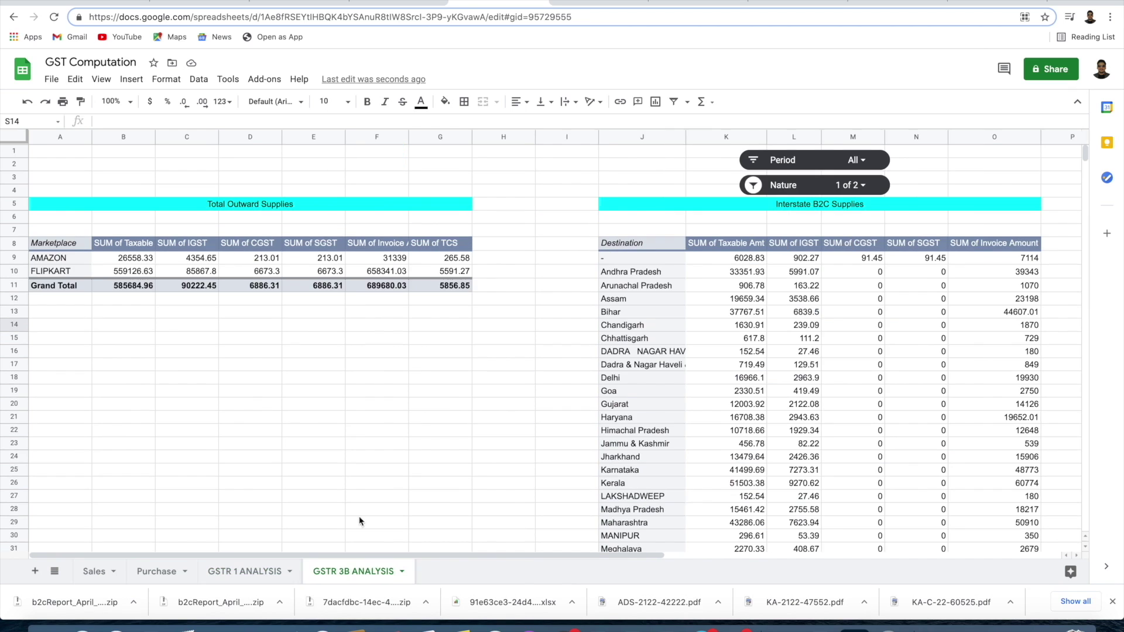
scroll(381, 347, "right", 3)
scroll(381, 347, "left", 2)
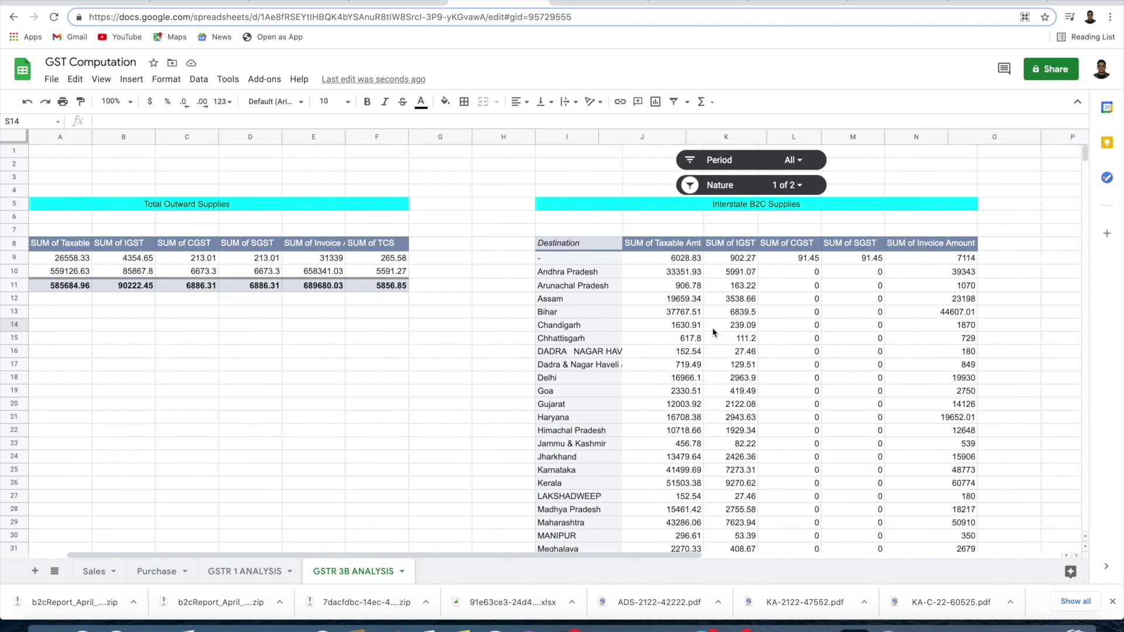
scroll(714, 332, "right", 5)
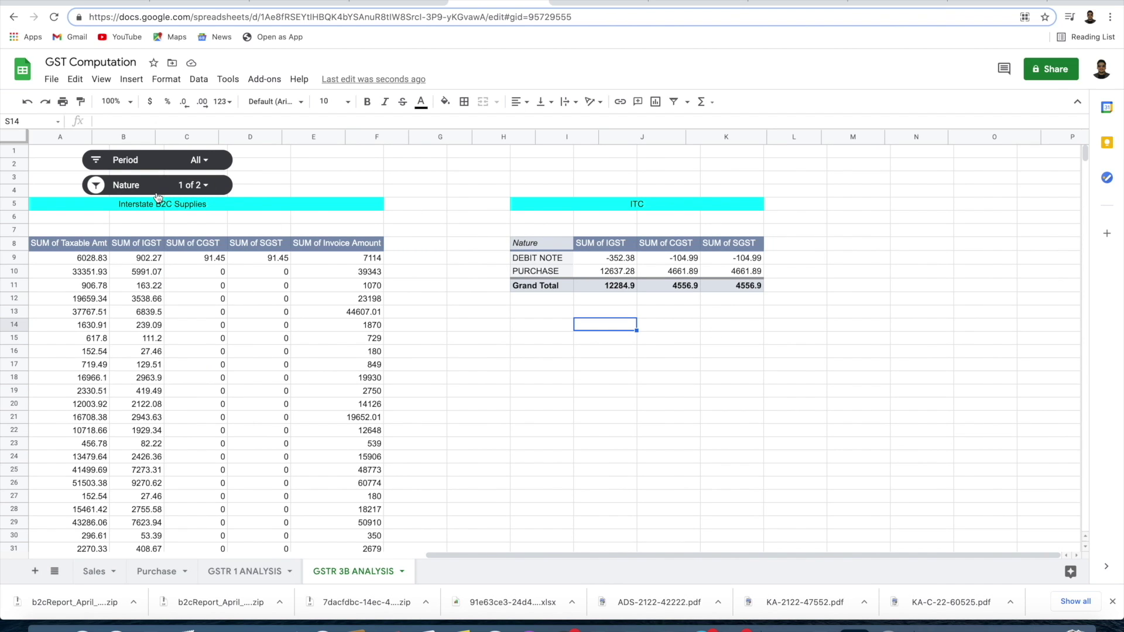
left_click(575, 163)
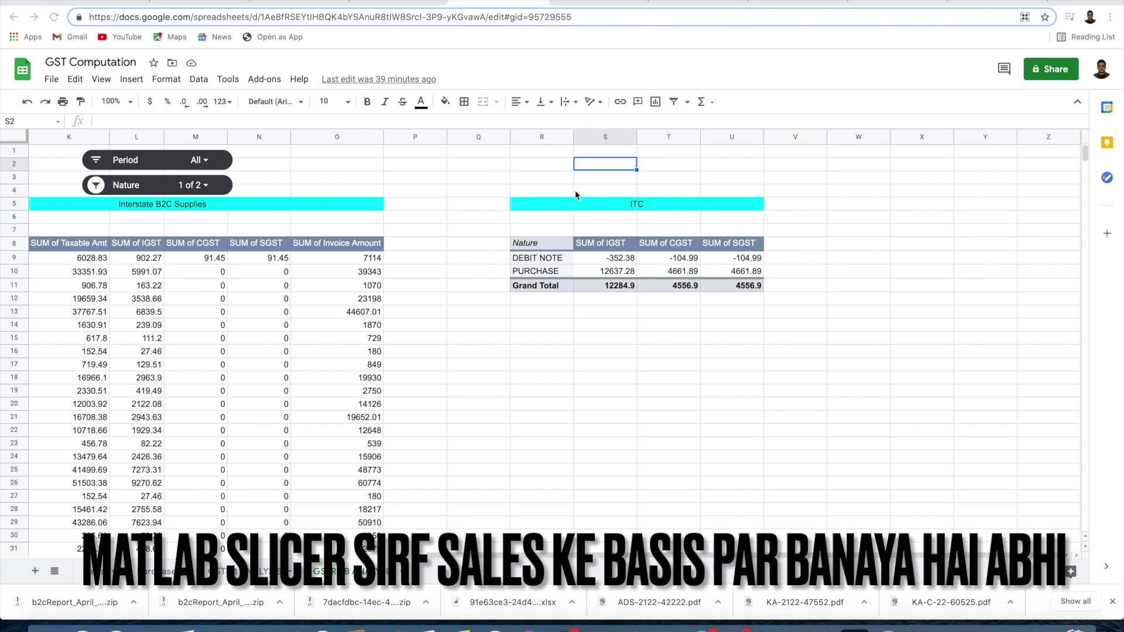
left_click(167, 79)
mouse_move(199, 79)
left_click(221, 214)
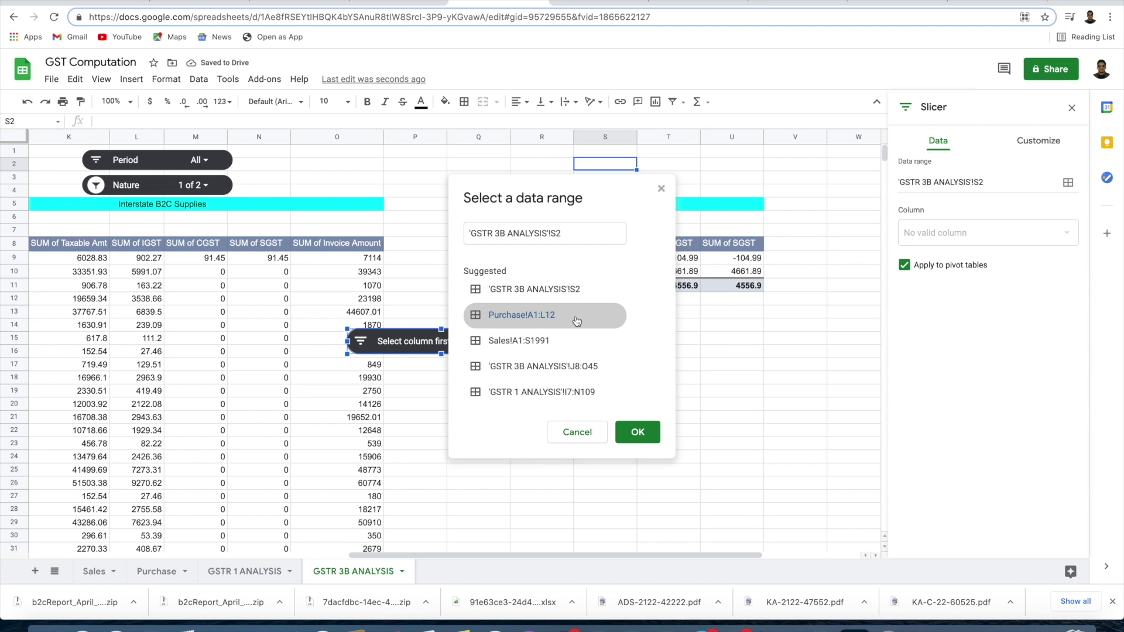
left_click(575, 321)
left_click(649, 441)
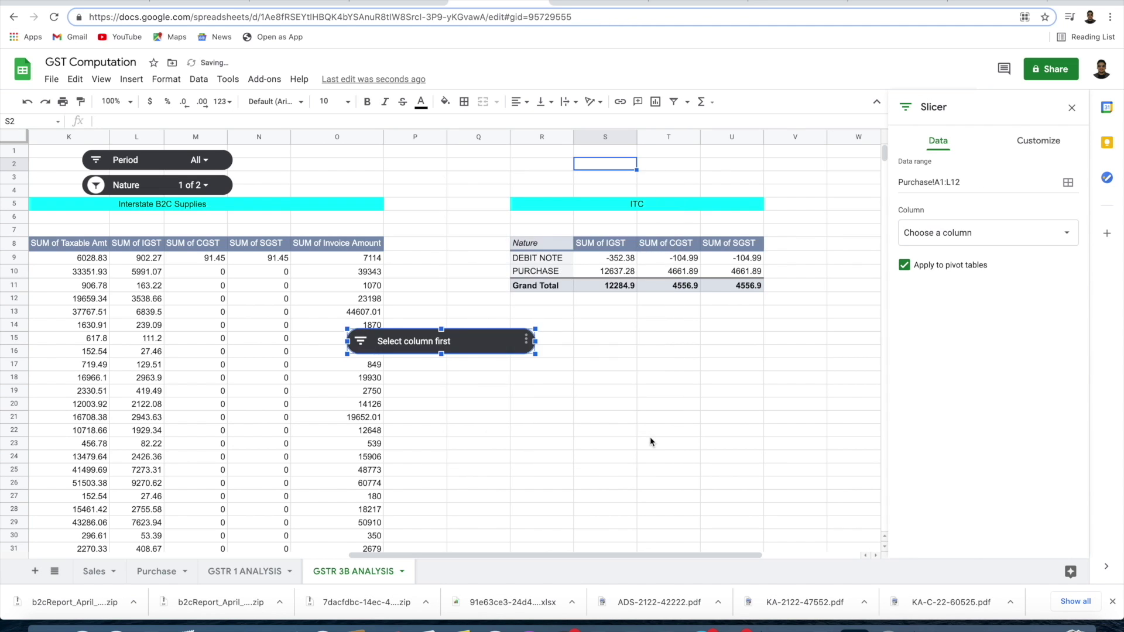
- Move the new slicer above the ITC table and set its column to Month
left_click(504, 352)
left_click_drag(504, 351, 678, 170)
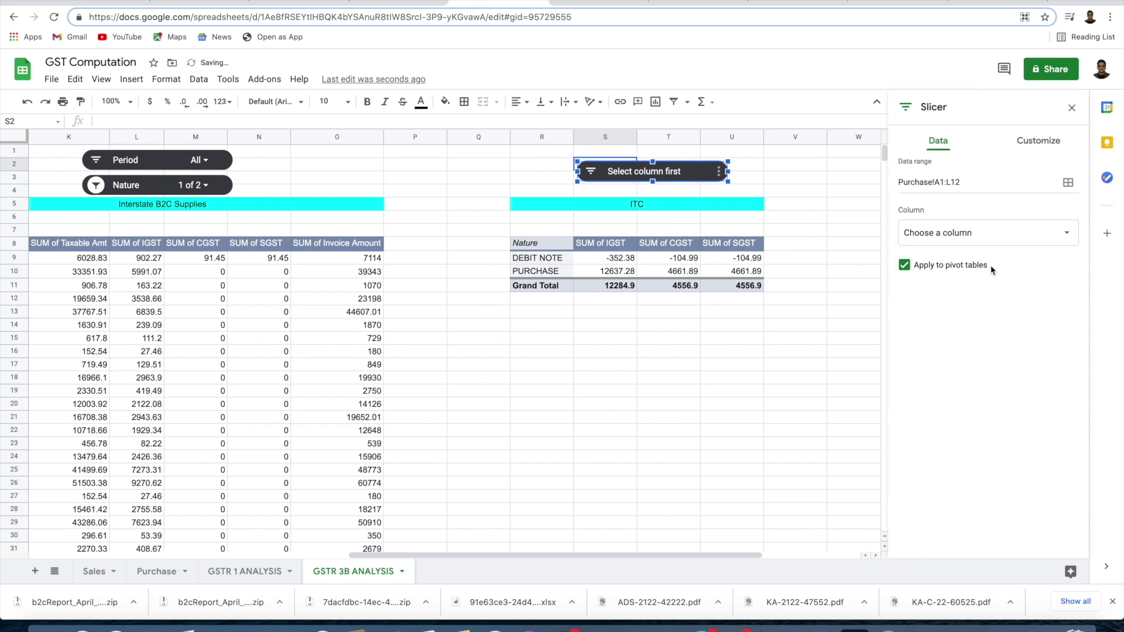
left_click(1010, 236)
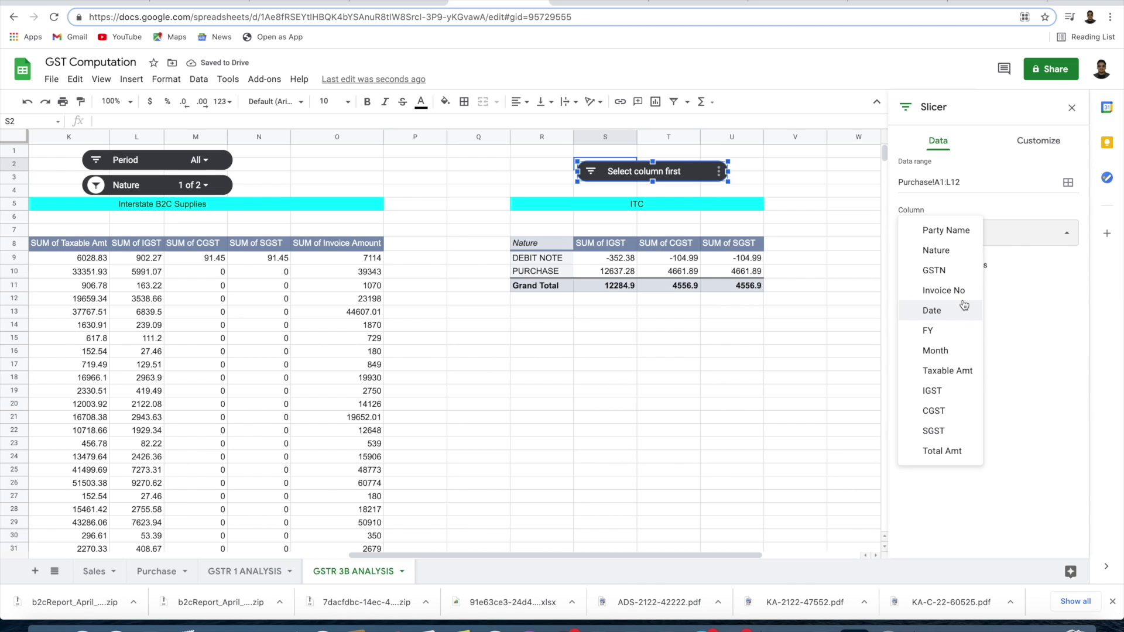
left_click(949, 351)
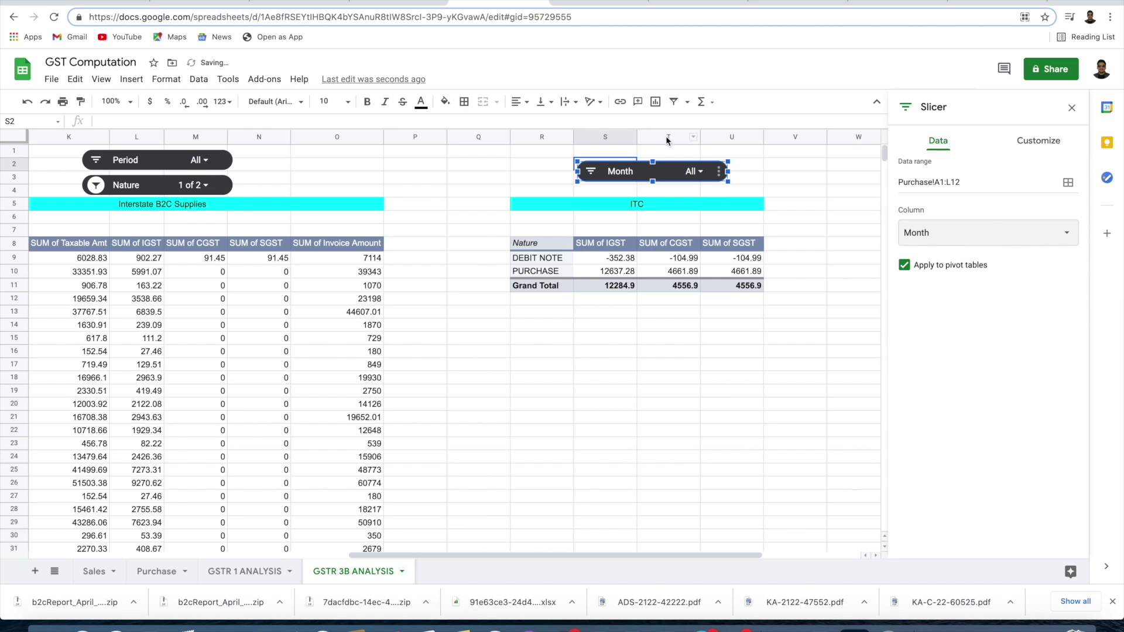
- Check the filter values offered by the Month slicer against the Month column on the Purchase sheet
left_click(694, 171)
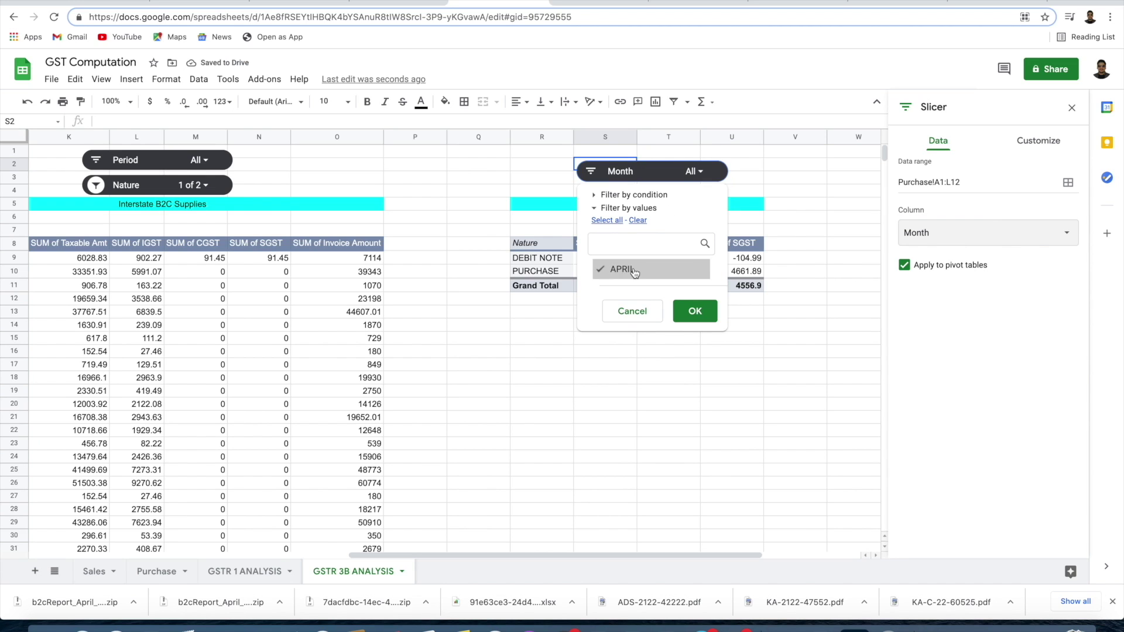
left_click(696, 311)
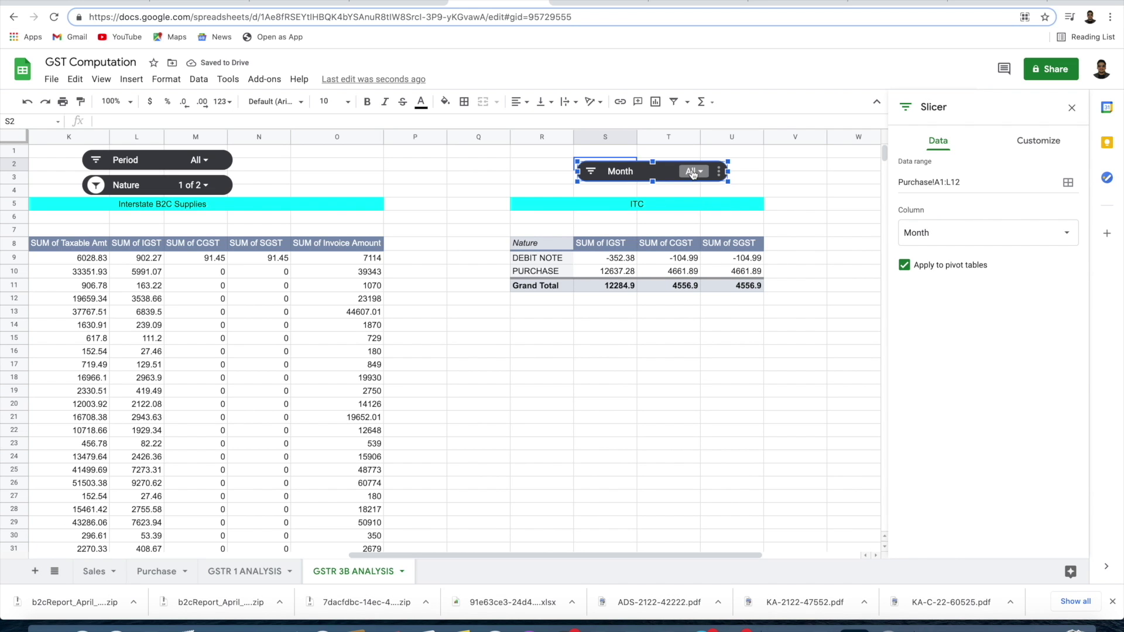
left_click(159, 572)
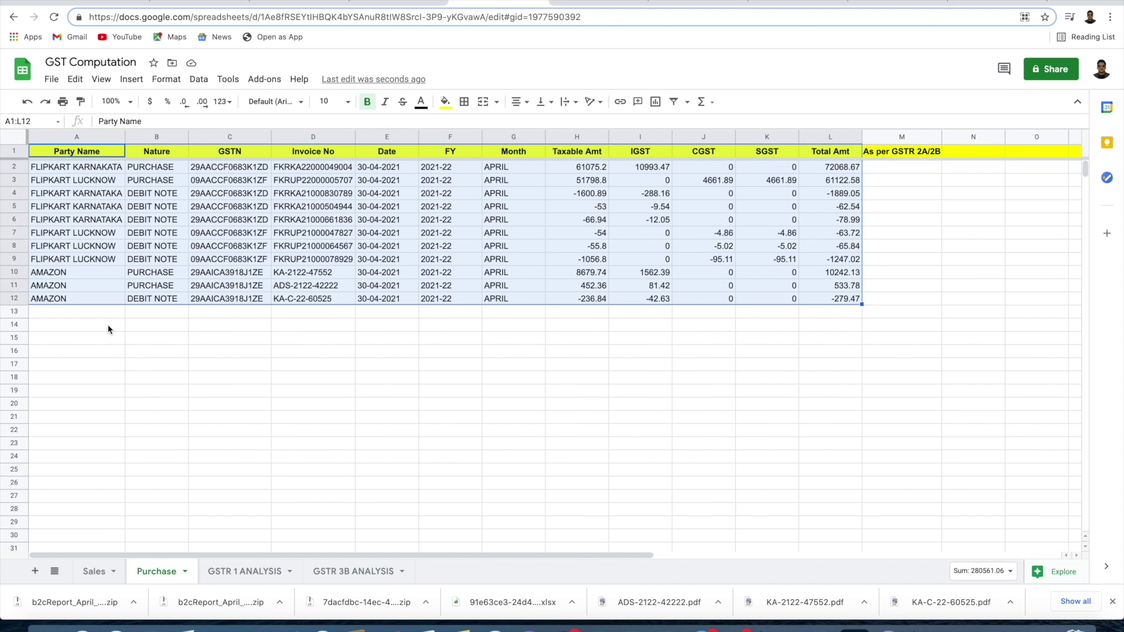
left_click(341, 577)
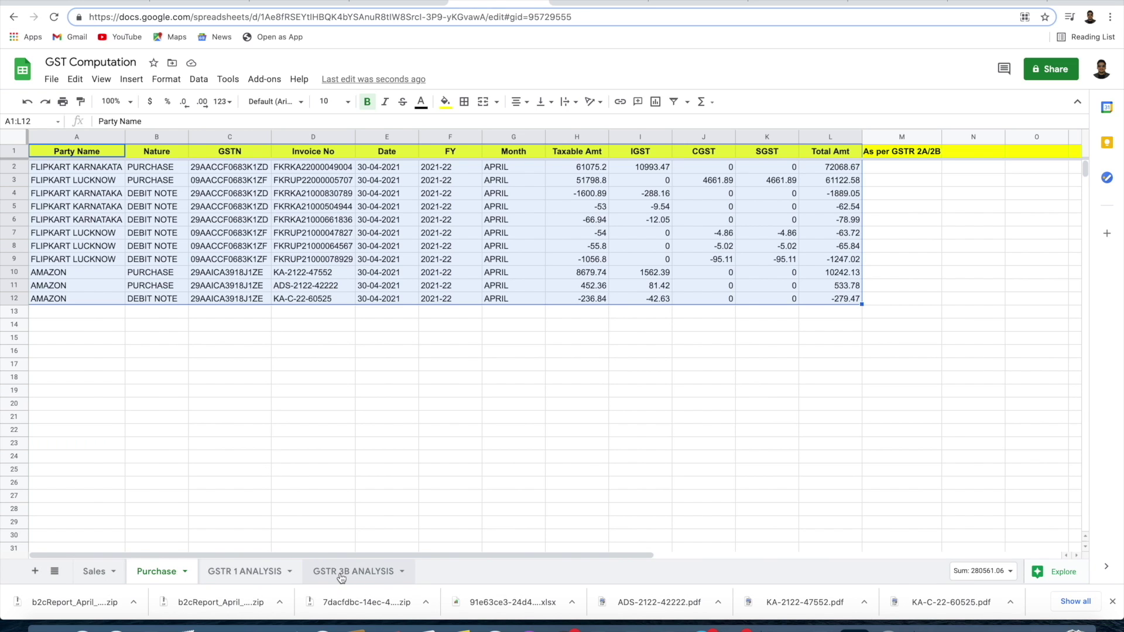
left_click(695, 173)
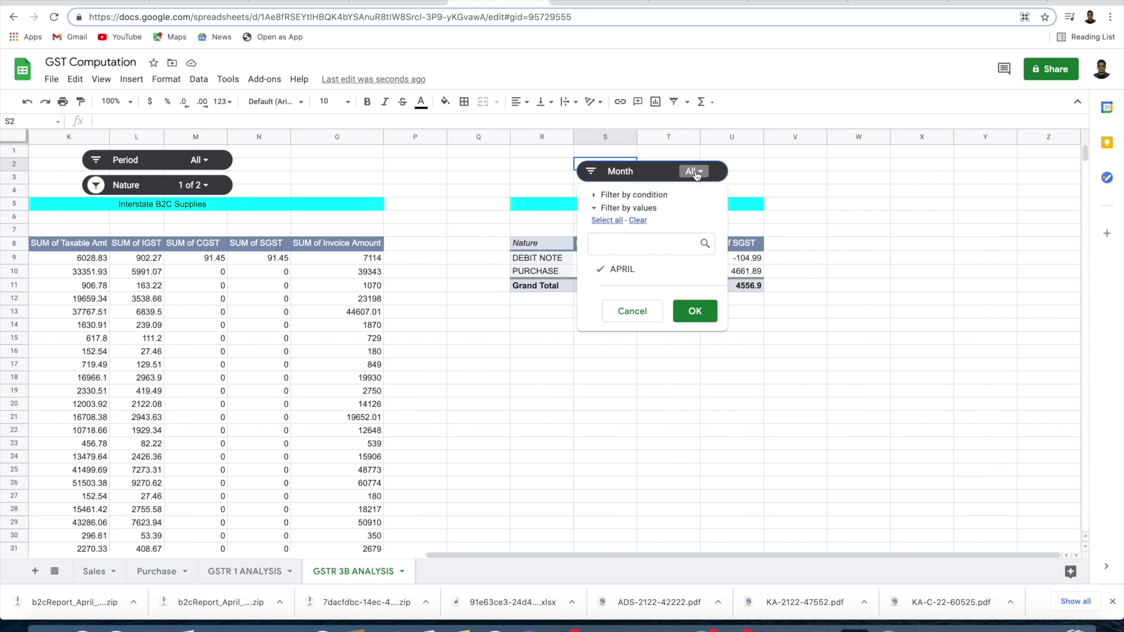
left_click(642, 318)
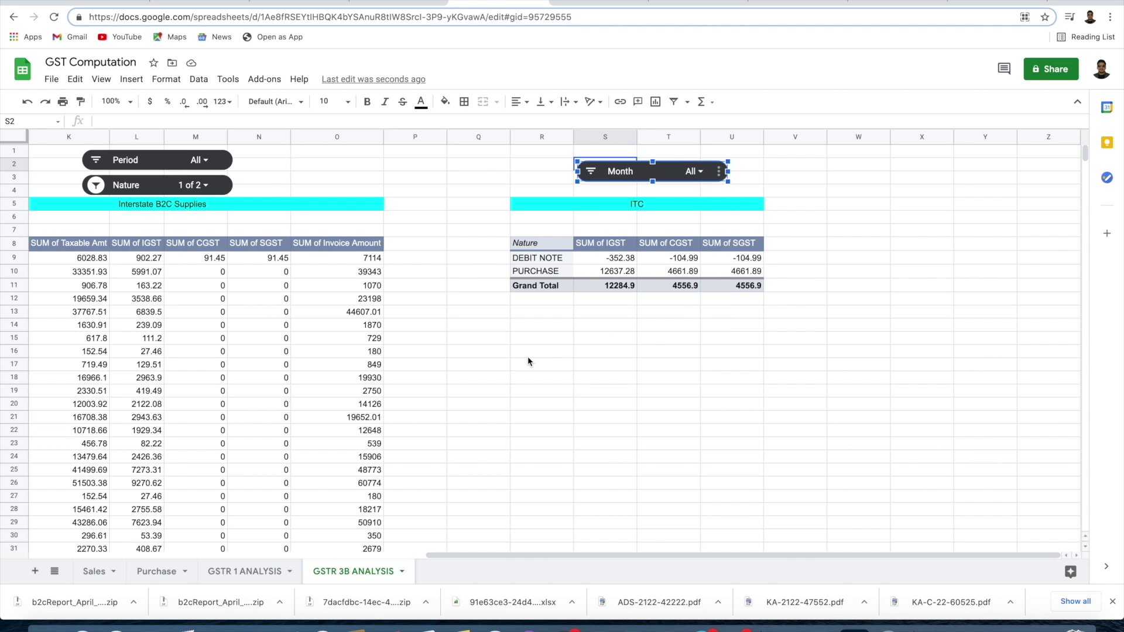
- Review the pivot tables on the GSTR 1 ANALYSIS and GSTR 3B ANALYSIS sheets
left_click(252, 572)
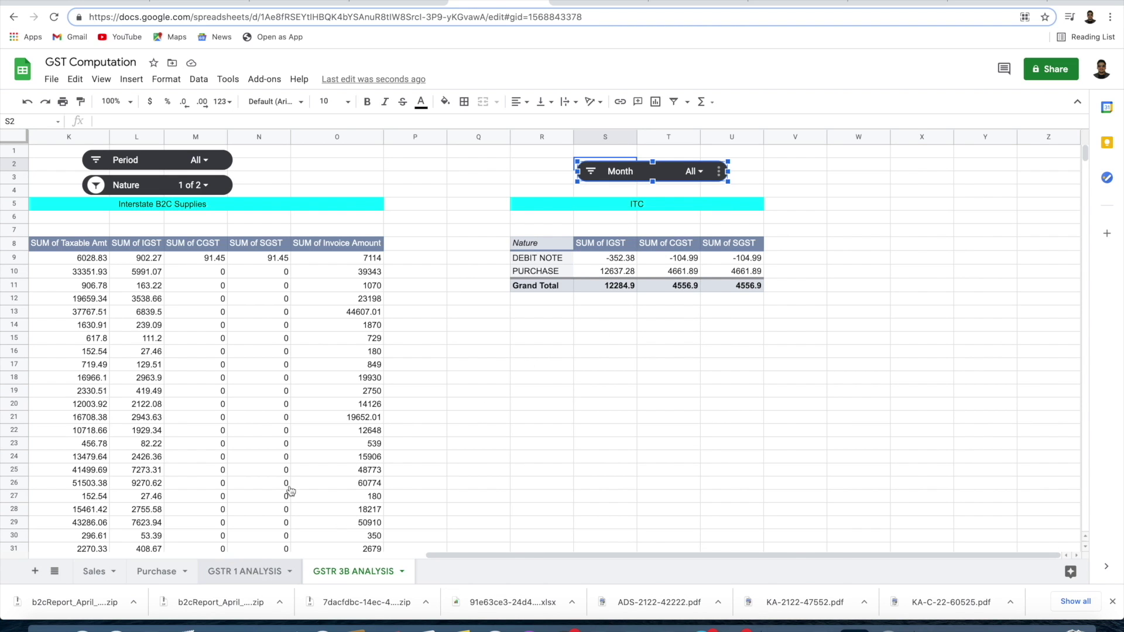
scroll(327, 421, "right", 5)
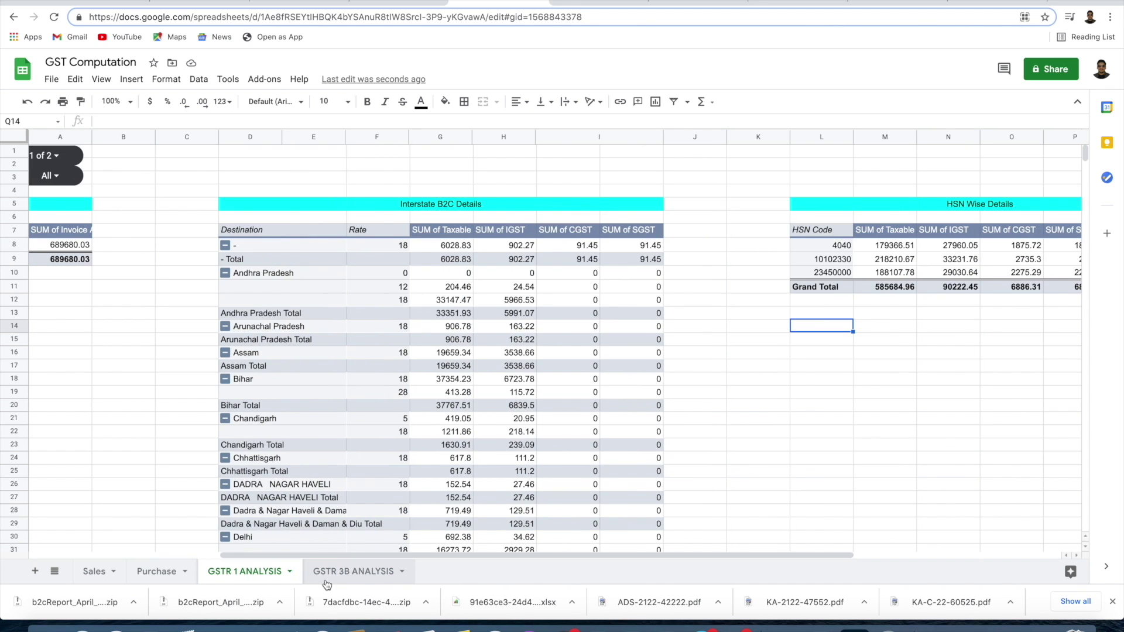
left_click(353, 571)
scroll(254, 350, "right", 8)
scroll(254, 349, "left", 2)
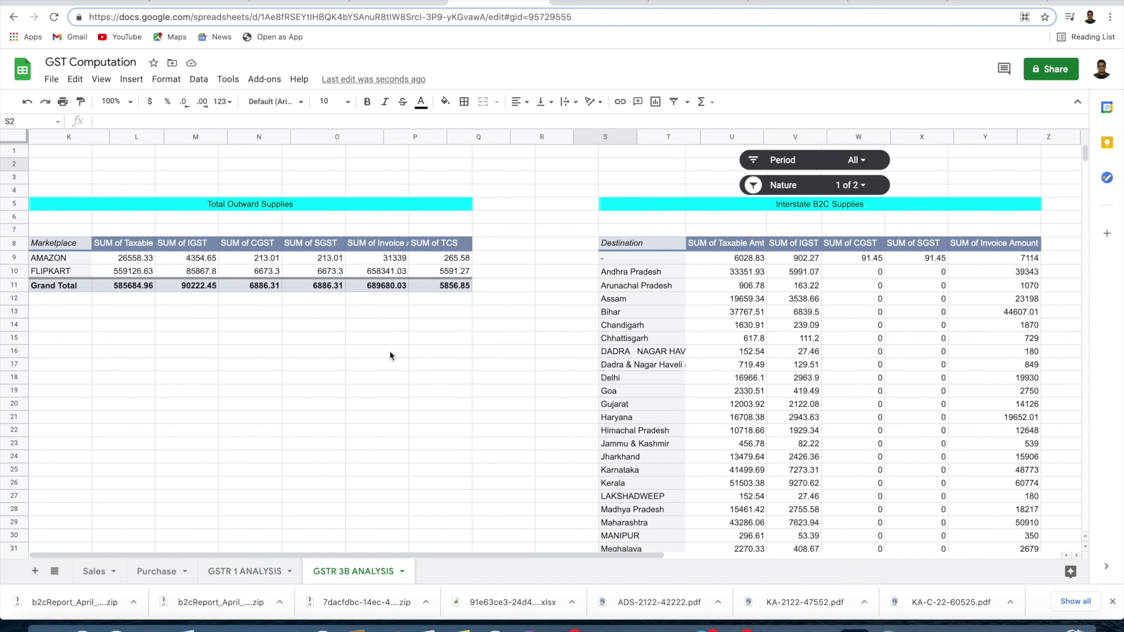
- Switch to the GST portal at gst.gov.in, log in to the taxpayer account, and postpone the Aadhaar authentication
key("super+n")
type("gst")
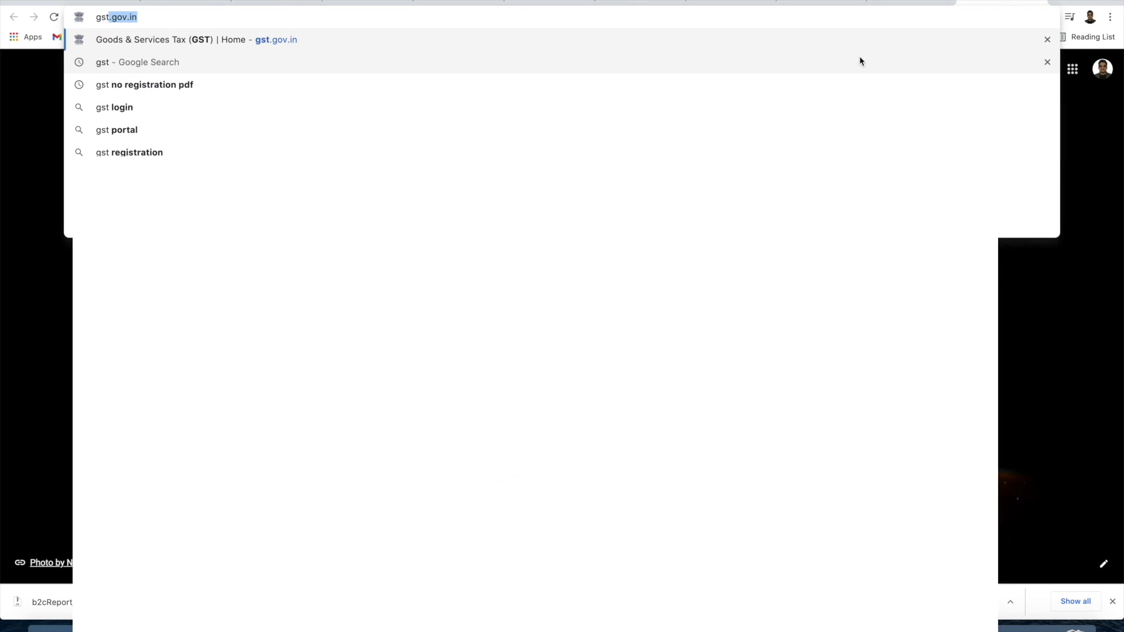
key("Return")
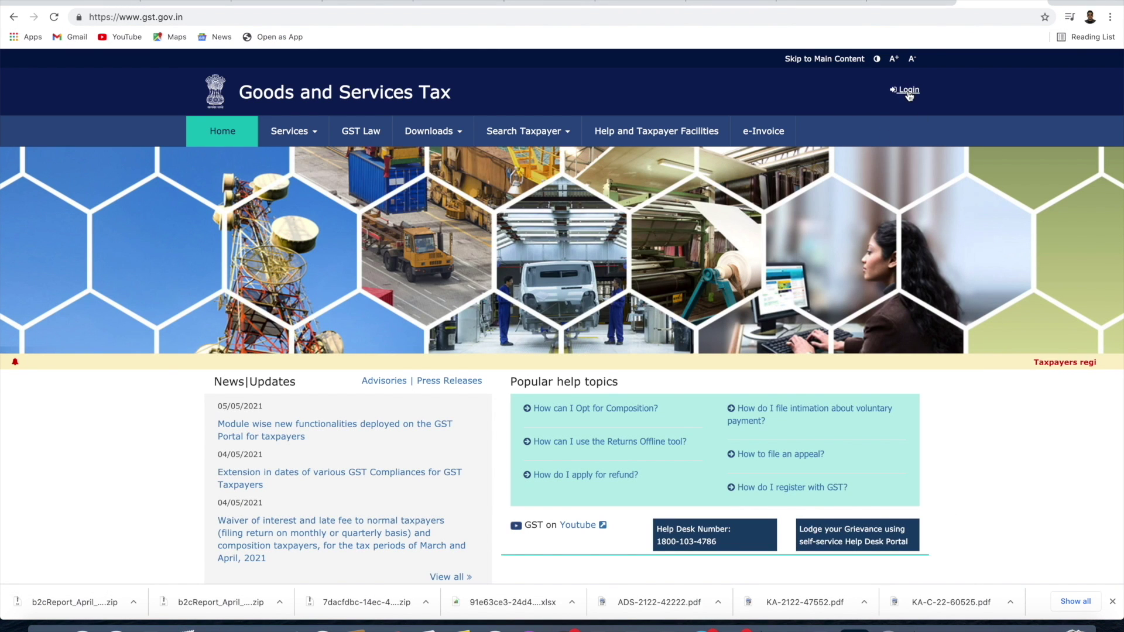
left_click(906, 93)
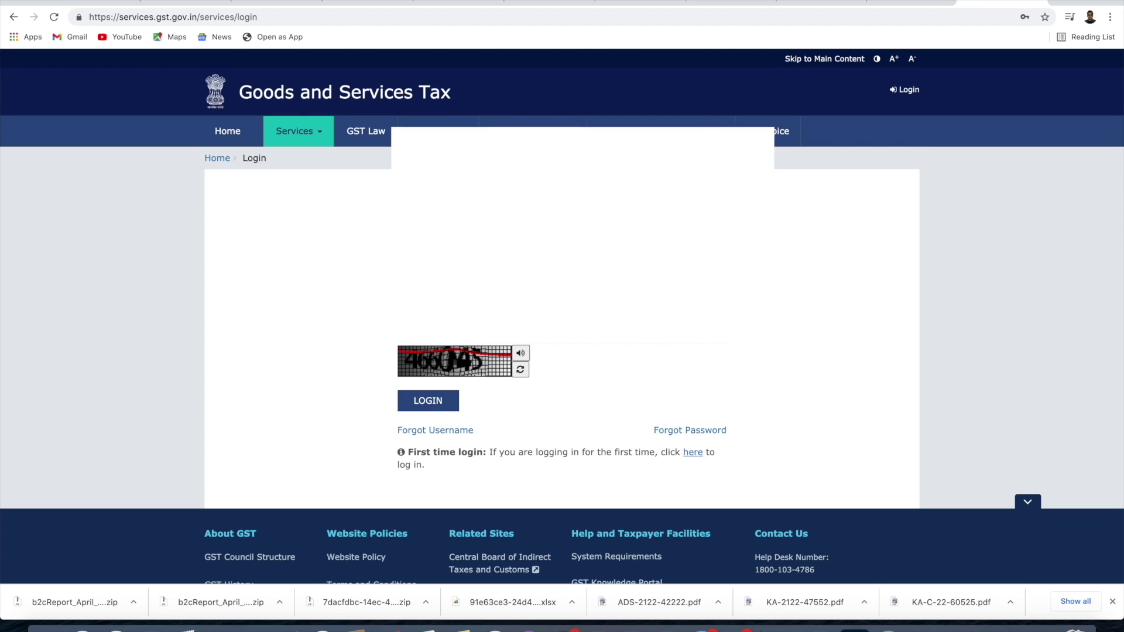
left_click(428, 403)
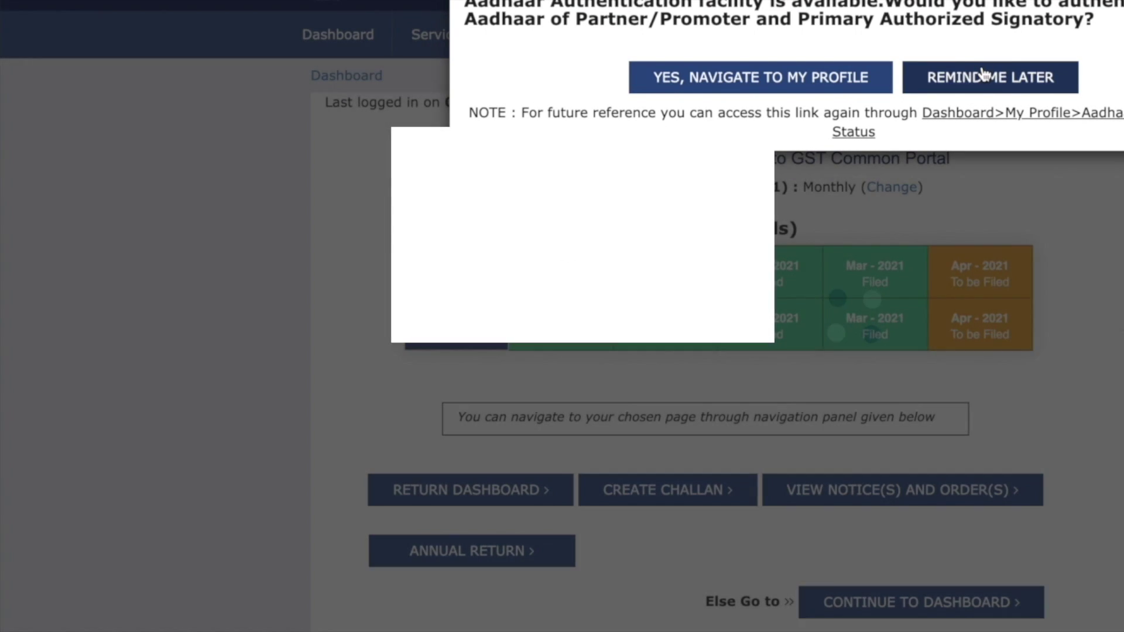
left_click(998, 76)
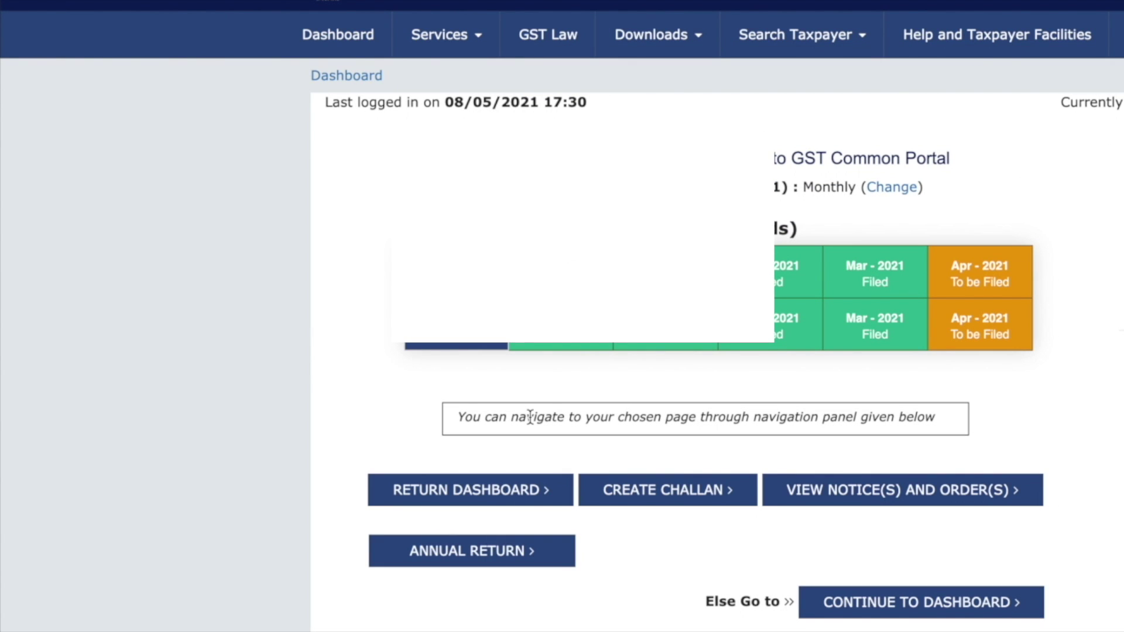
- Open the return dashboard and search the returns for financial year 2021-22, Quarter 1 (Apr - Jun), period April
left_click(552, 497)
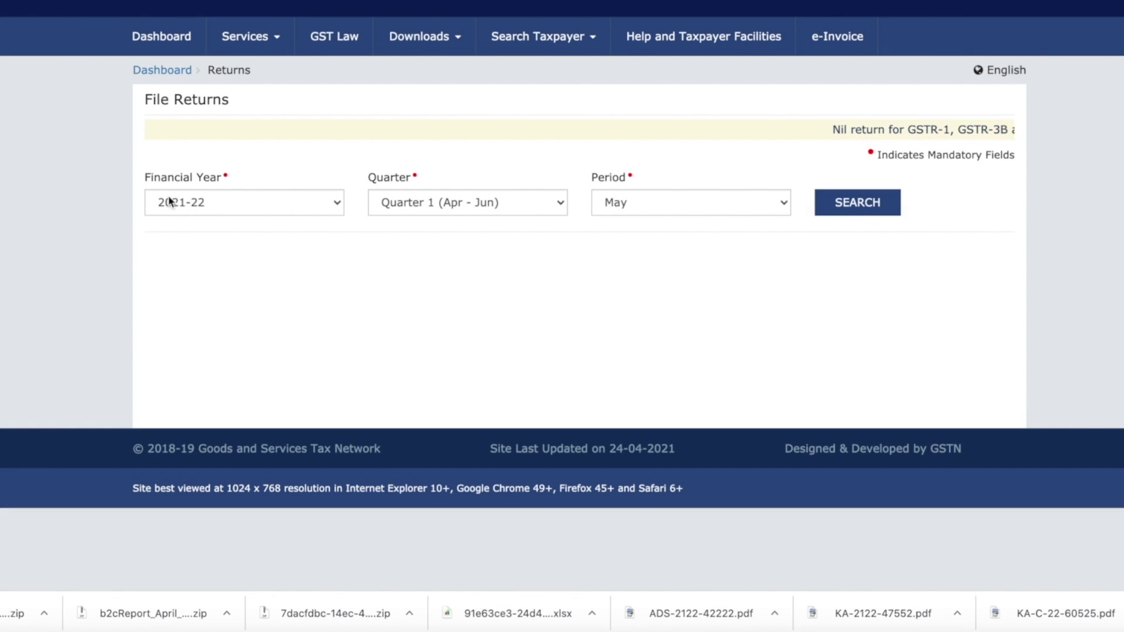
left_click(240, 202)
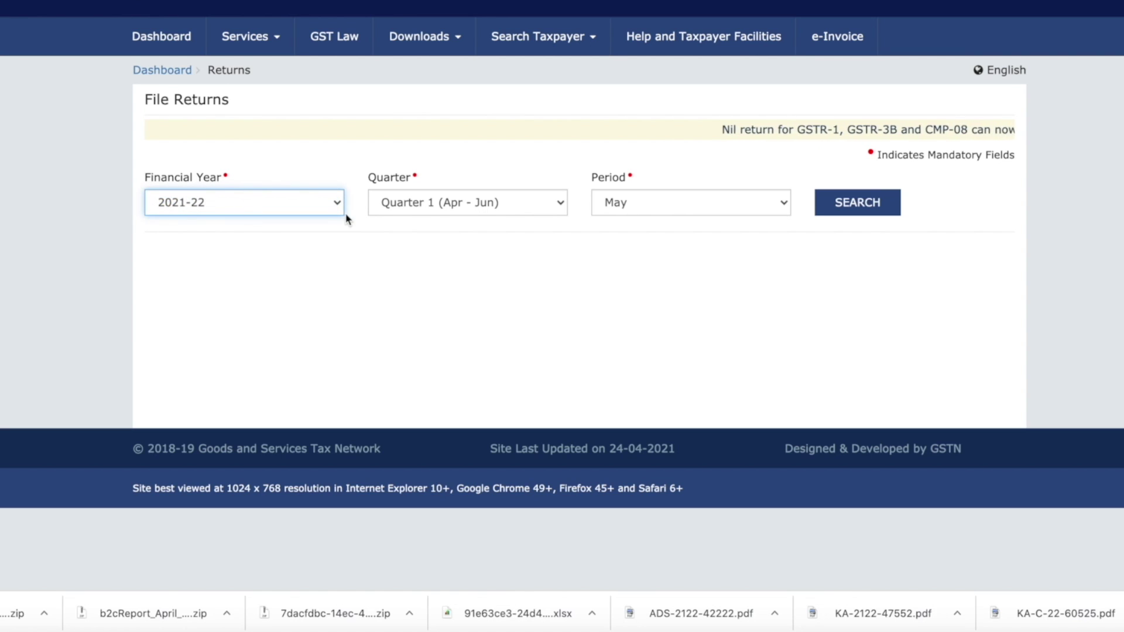
left_click(534, 202)
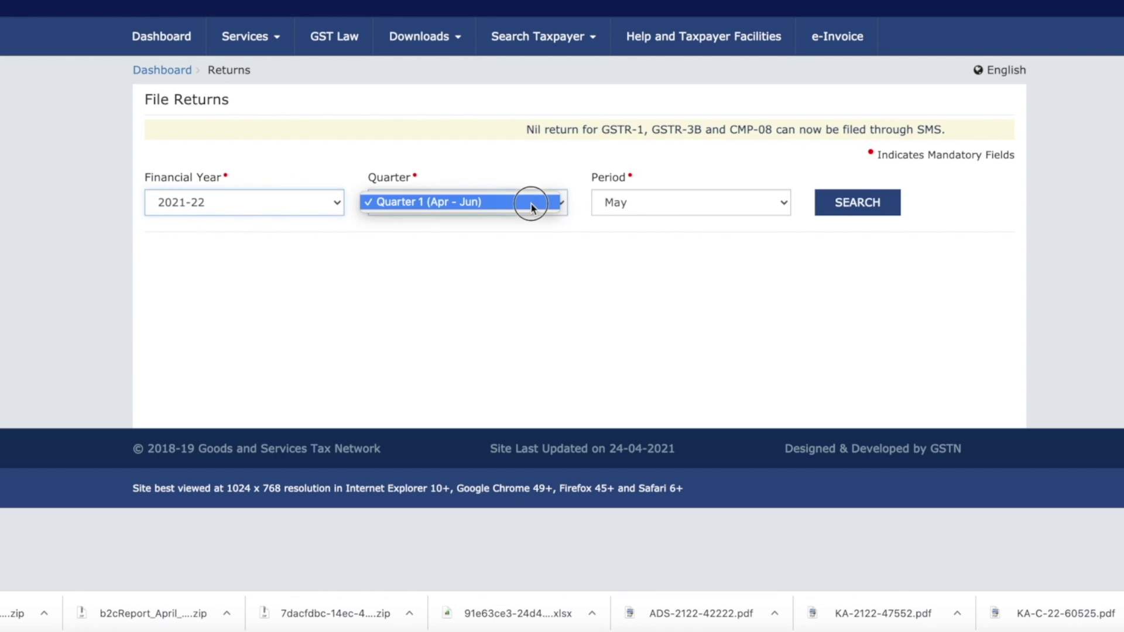
left_click(532, 206)
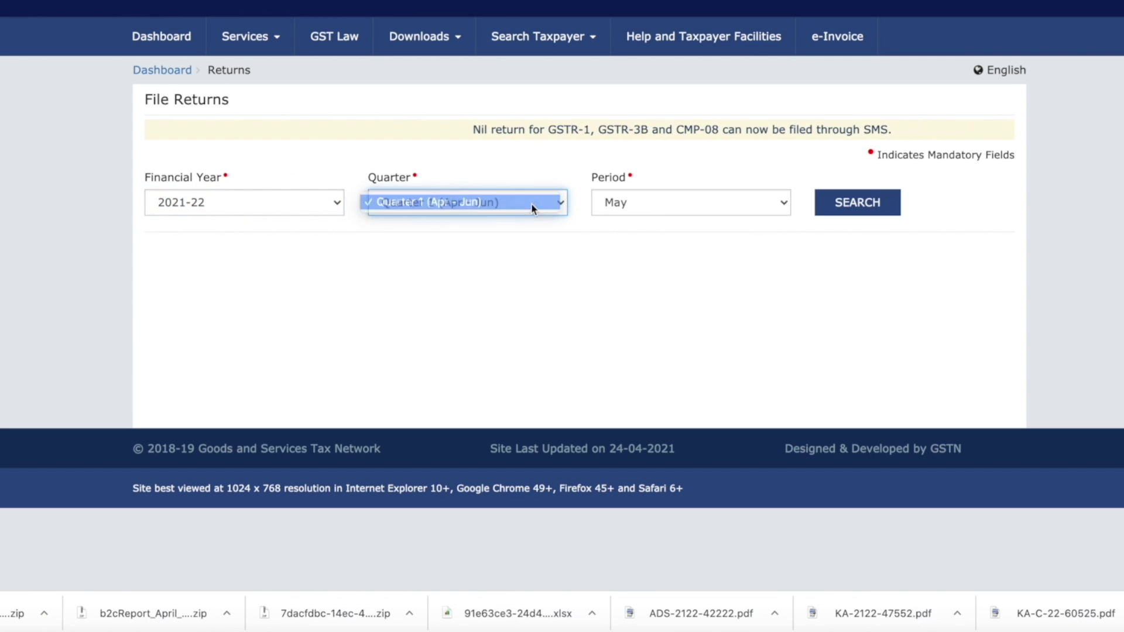
left_click(683, 208)
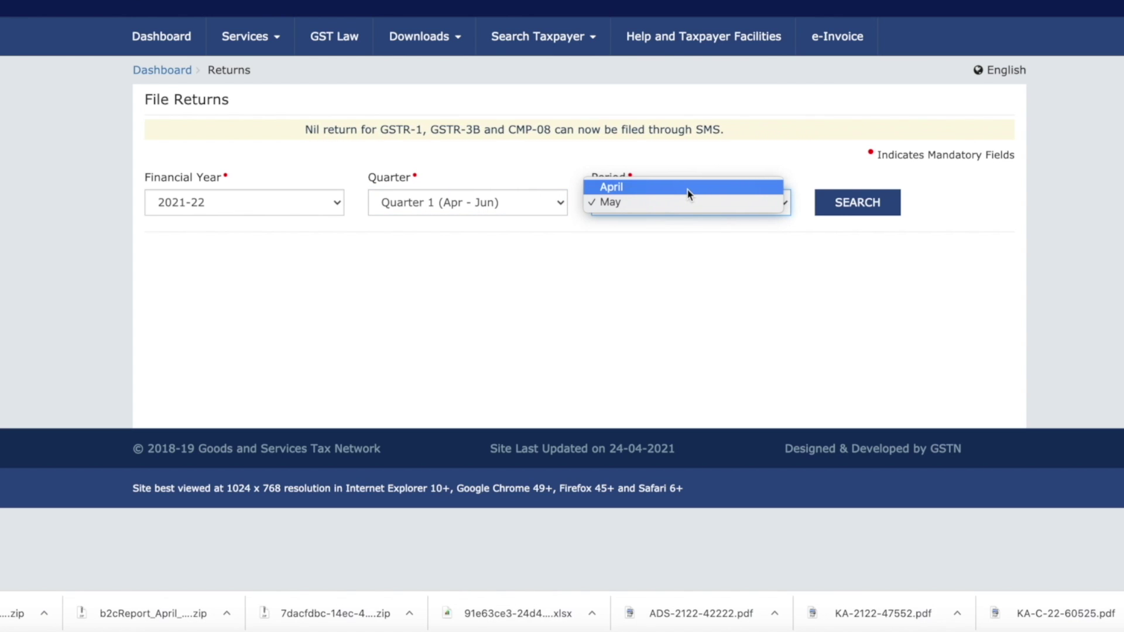
left_click(688, 188)
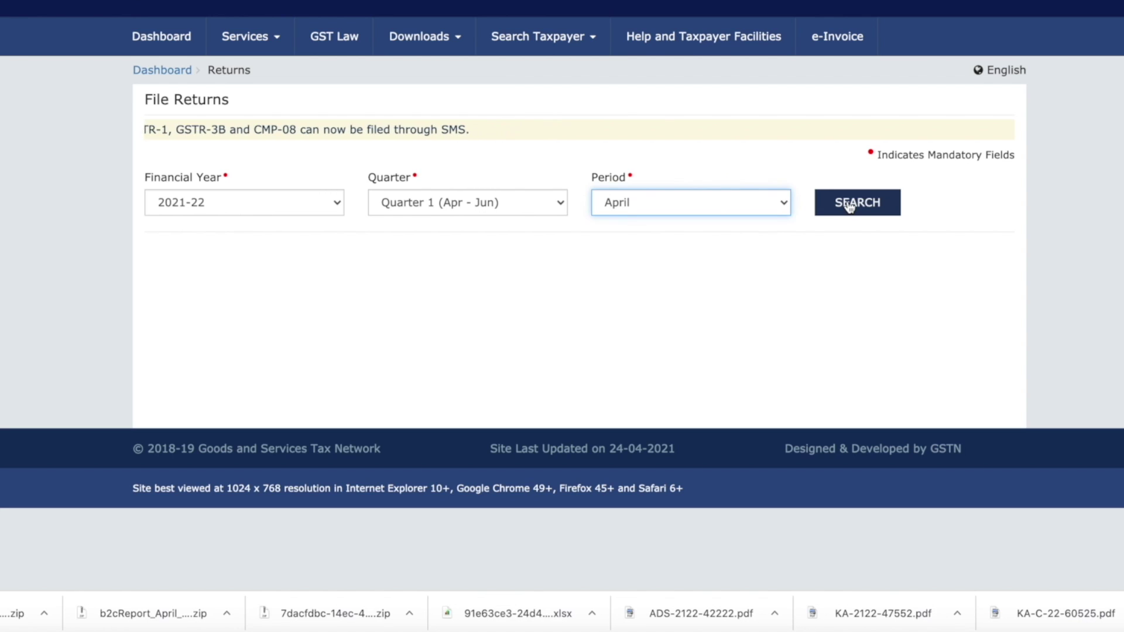
left_click(848, 204)
- Open GSTR1 for online preparation and start adding an invoice in the 4A, 4B, 4C, 6B, 6C - B2B Invoices section
scroll(547, 284, "down", 2)
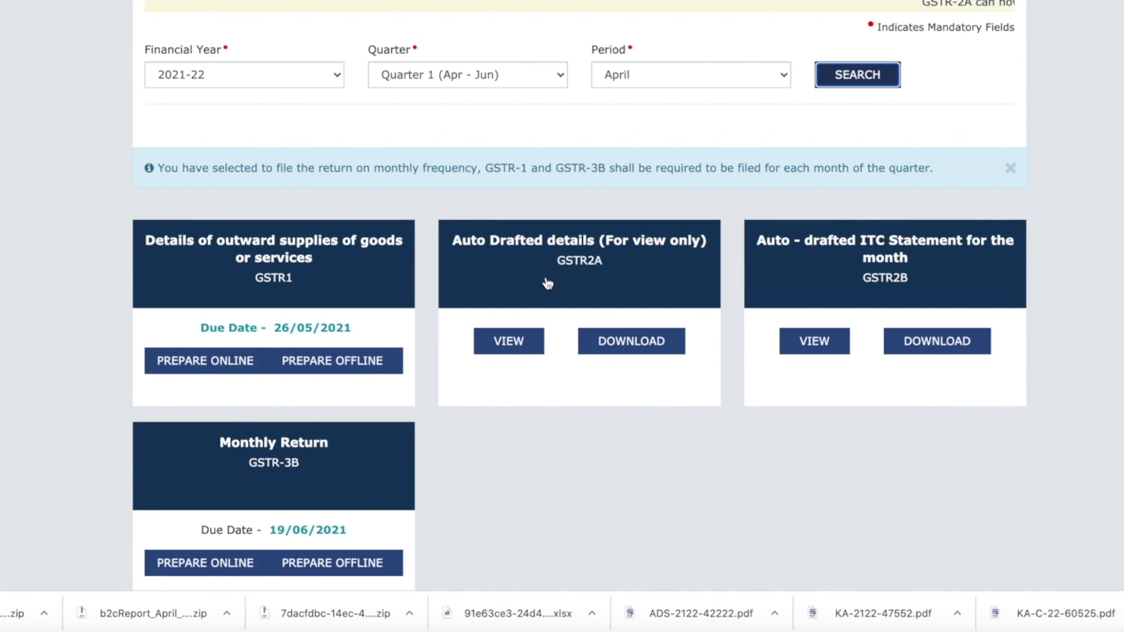
scroll(548, 284, "down", 2)
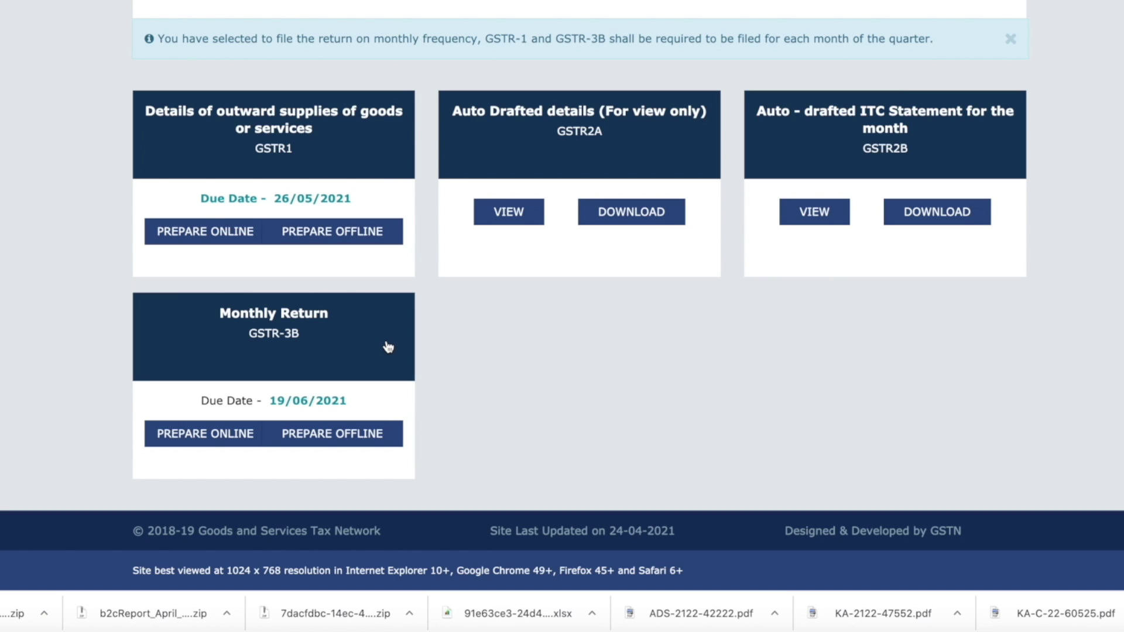
scroll(563, 353, "up", 1)
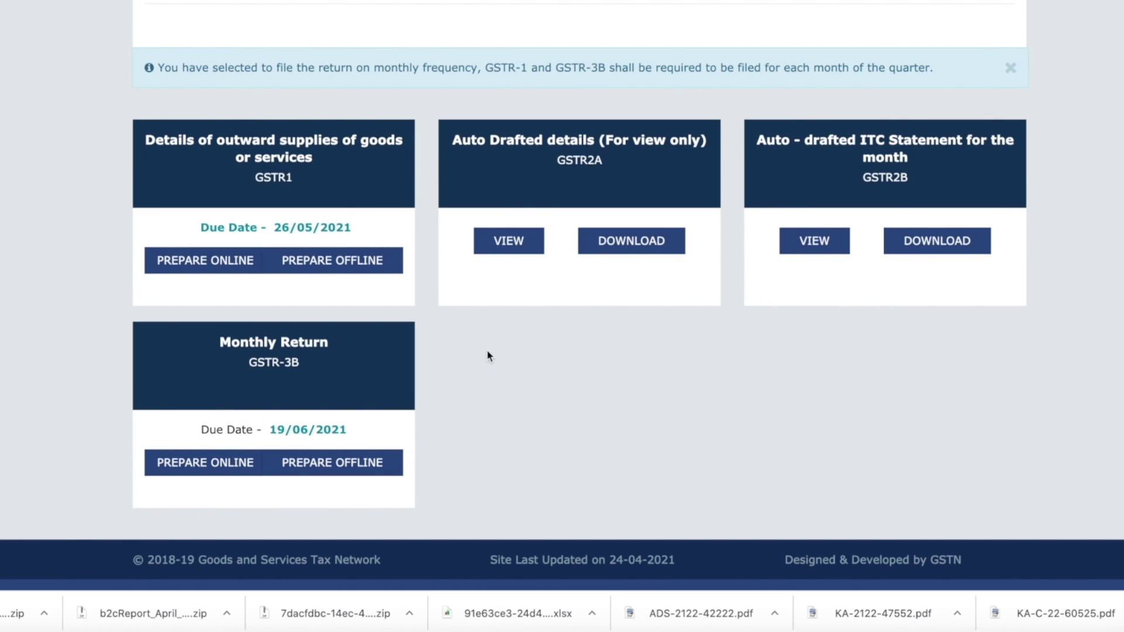
left_click(228, 268)
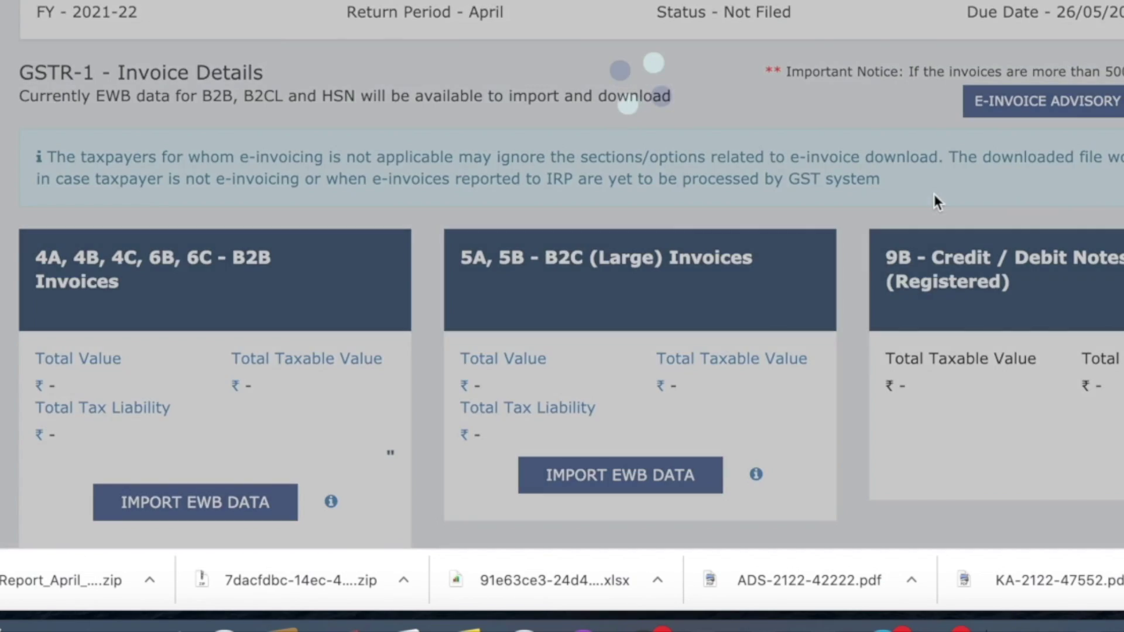
scroll(934, 199, "down", 2)
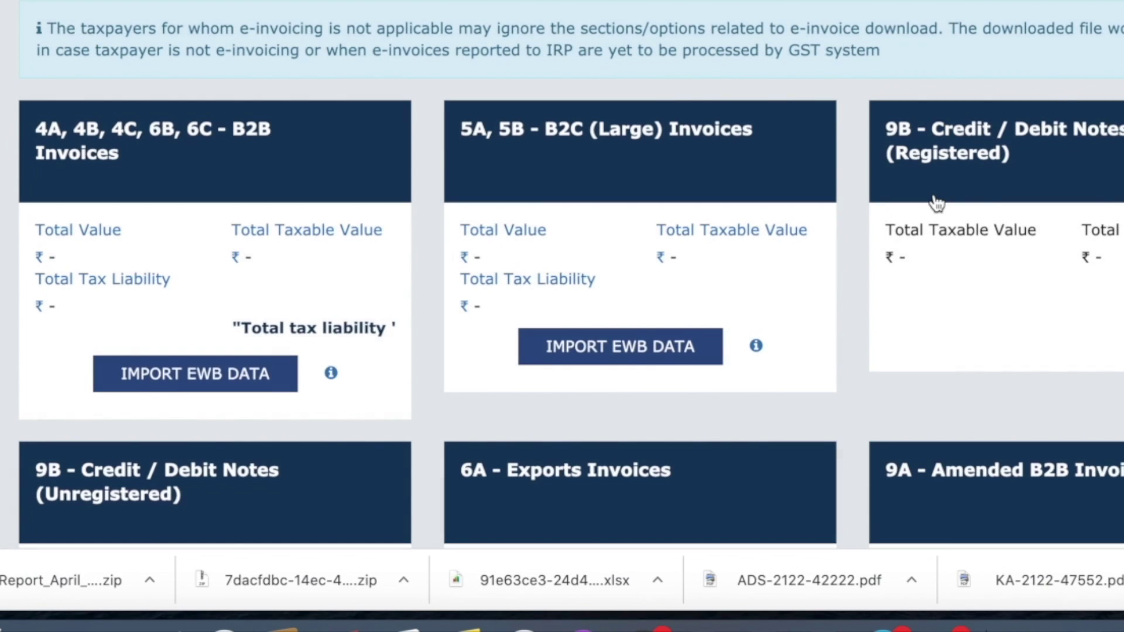
scroll(936, 203, "down", 1)
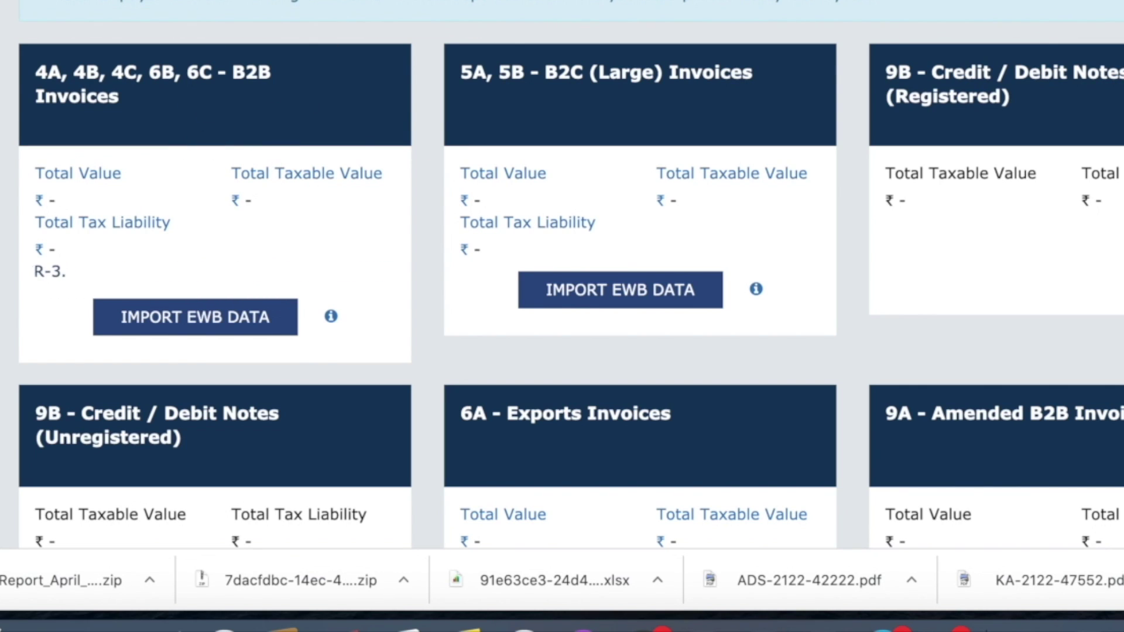
left_click(229, 104)
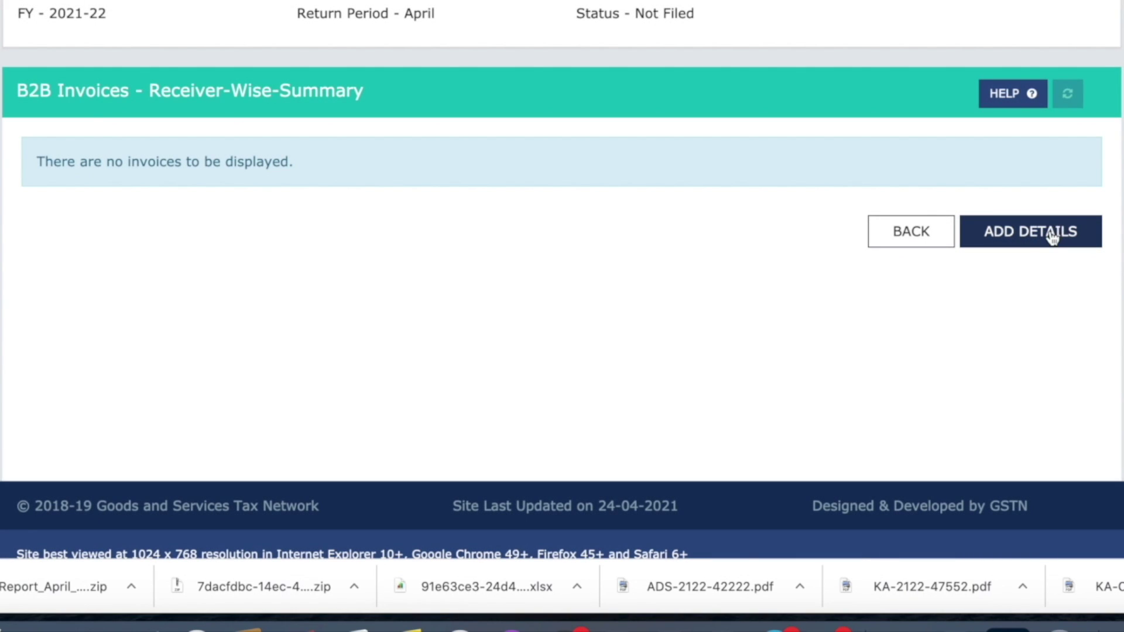
left_click(1050, 233)
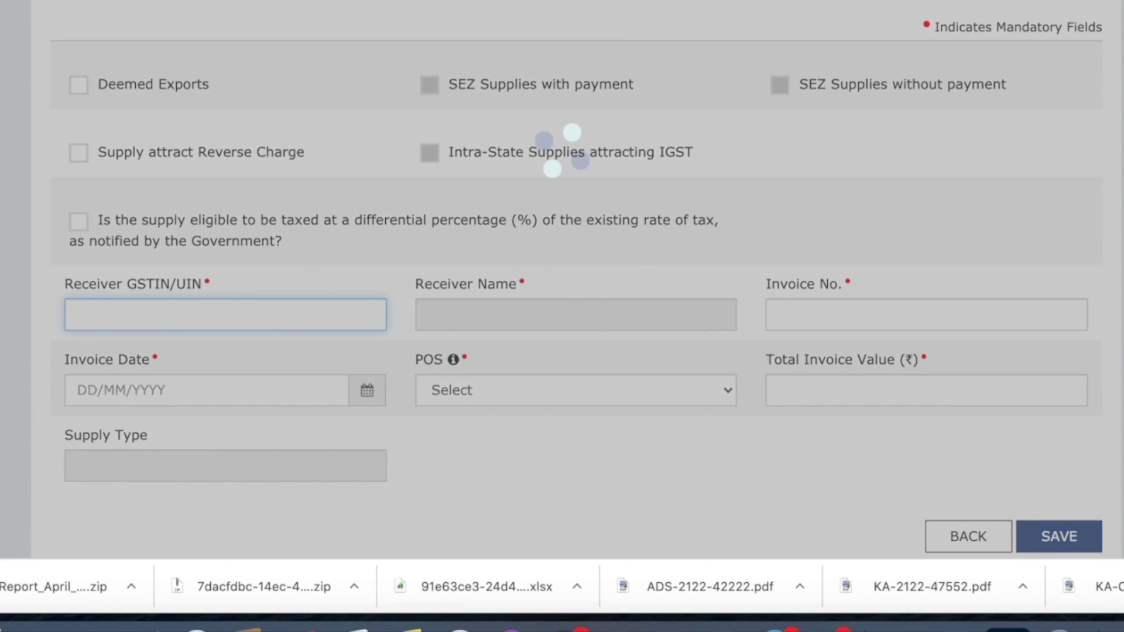
- Switch to the GST Computation spreadsheet and filter the Nature slicer on GSTR 1 ANALYSIS to B2B only, keeping all periods
key("ctrl+Tab")
left_click(102, 539)
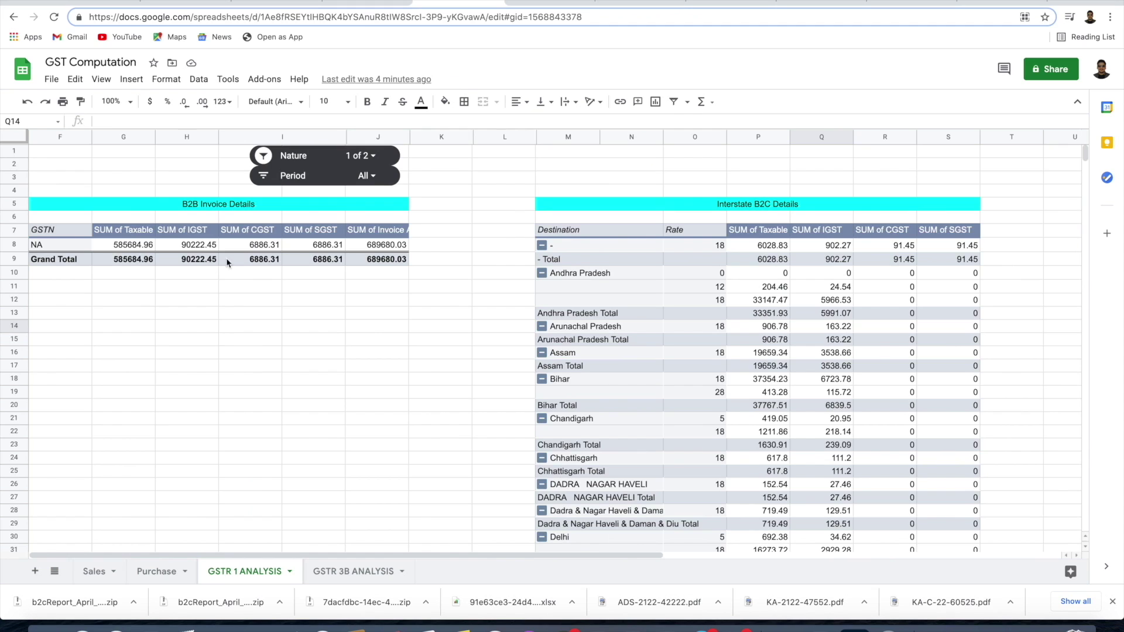
left_click(372, 156)
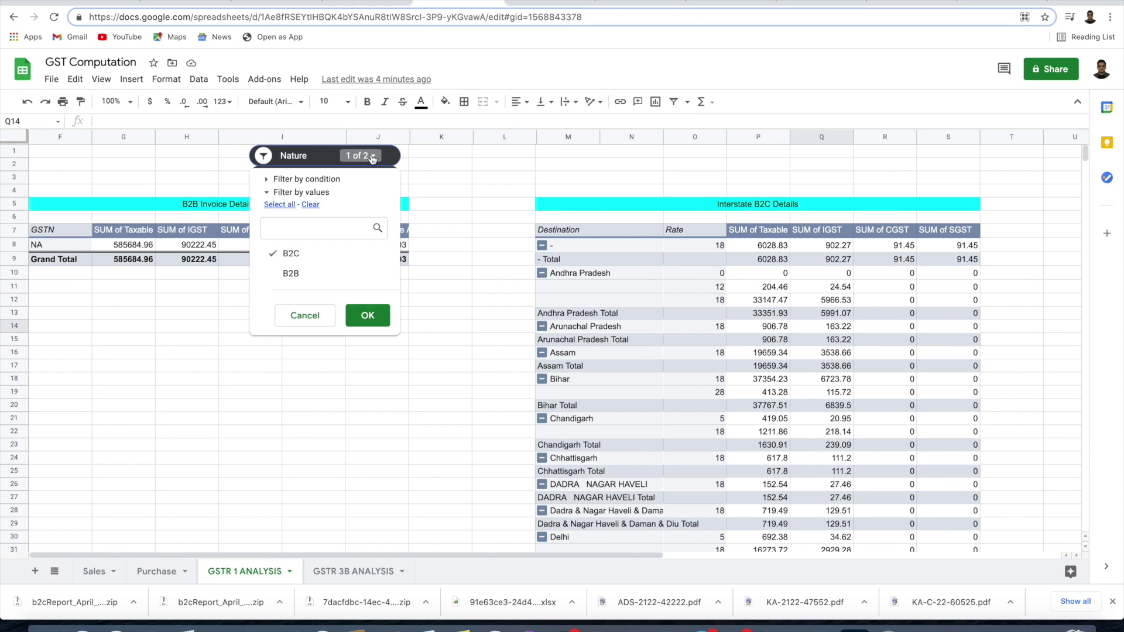
left_click(291, 273)
left_click(291, 253)
left_click(366, 316)
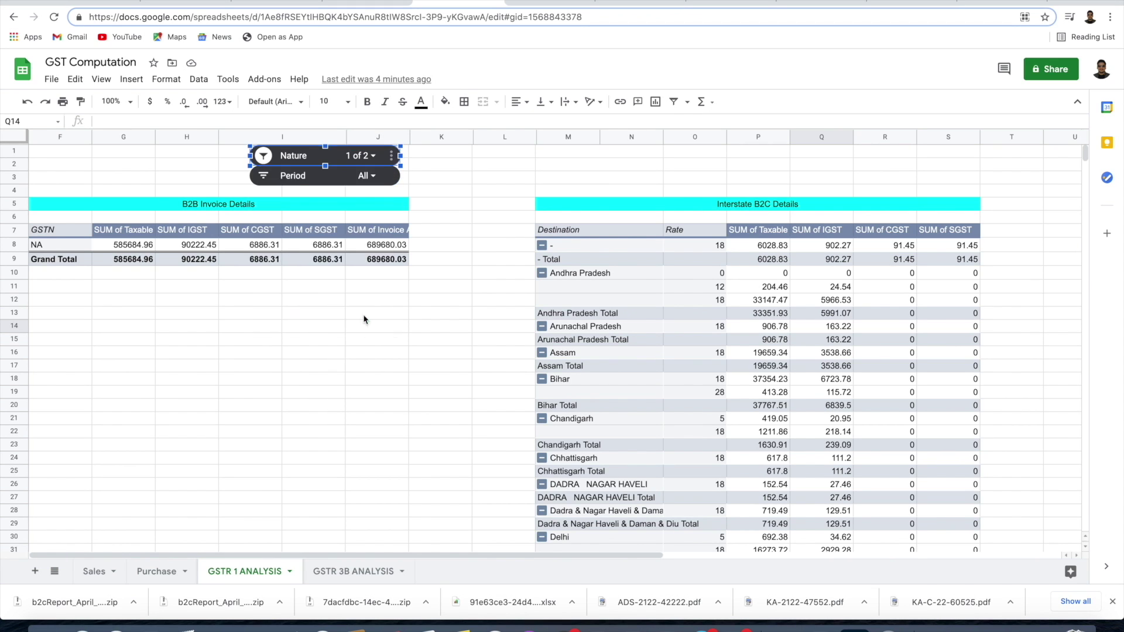
left_click(366, 176)
left_click(371, 315)
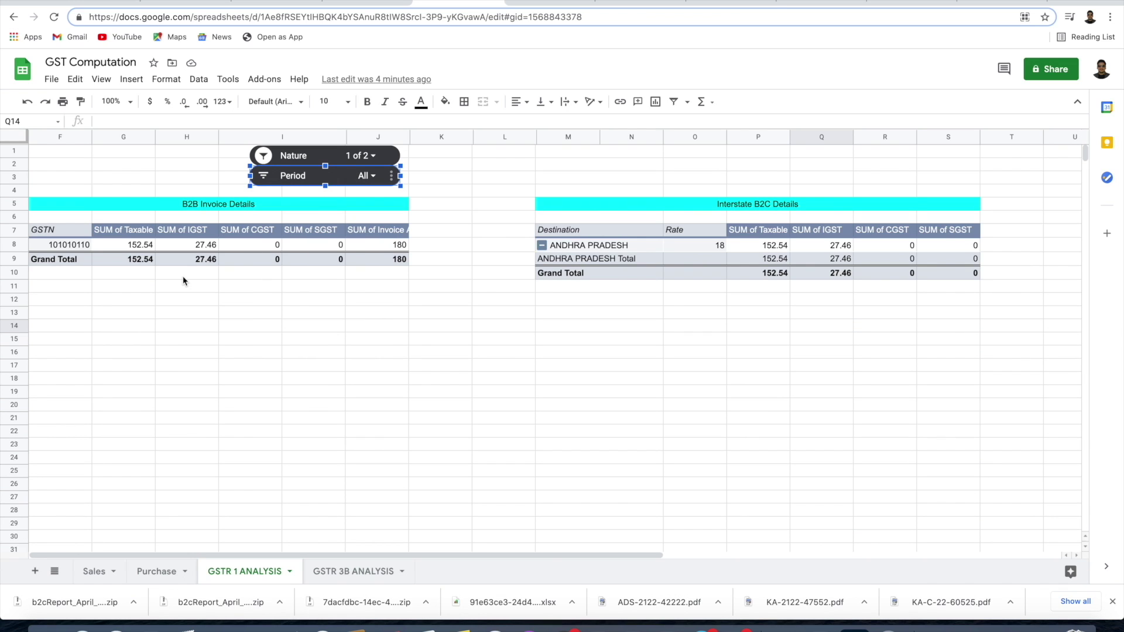
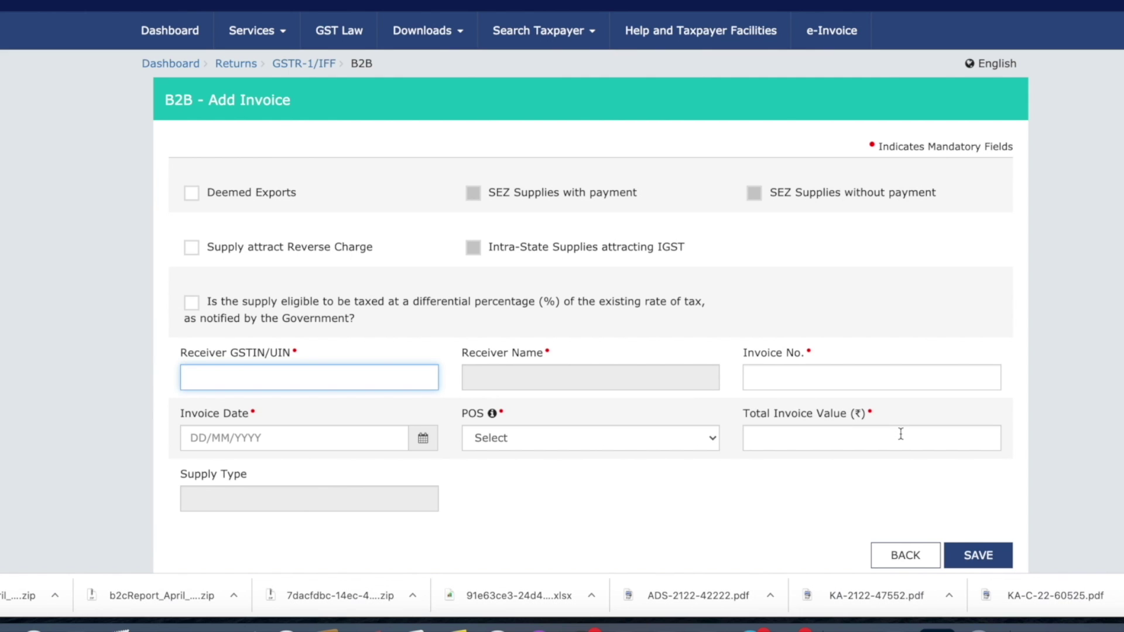
- Return to the GST portal, leave the B2B invoice form without saving, and go back to the GSTR-1 invoice details
scroll(887, 501, "down", 1)
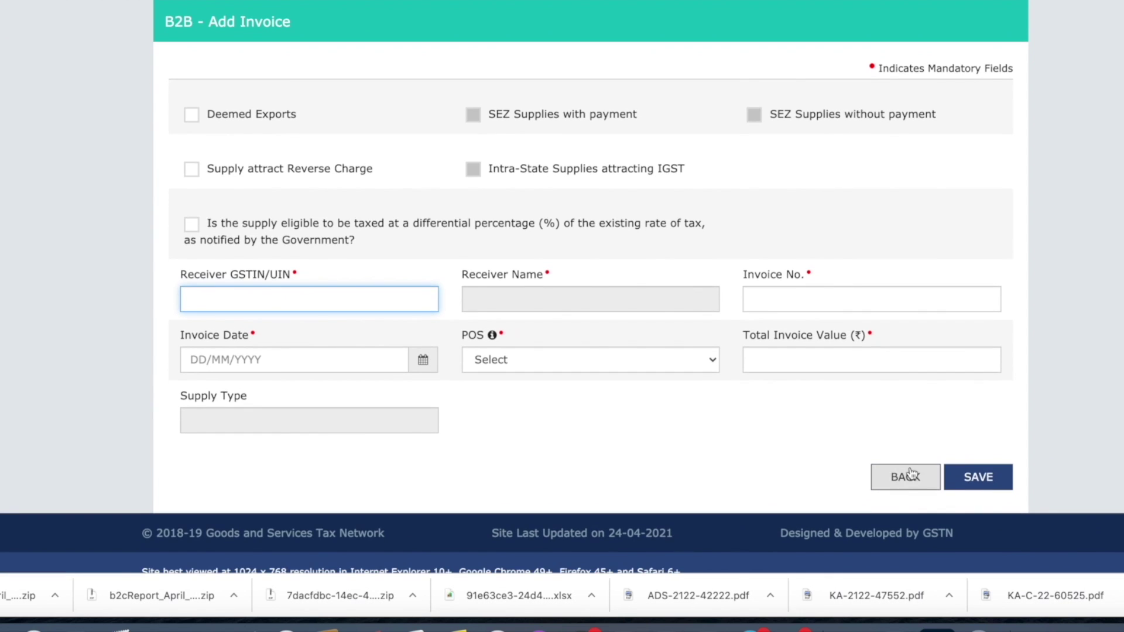
left_click(904, 482)
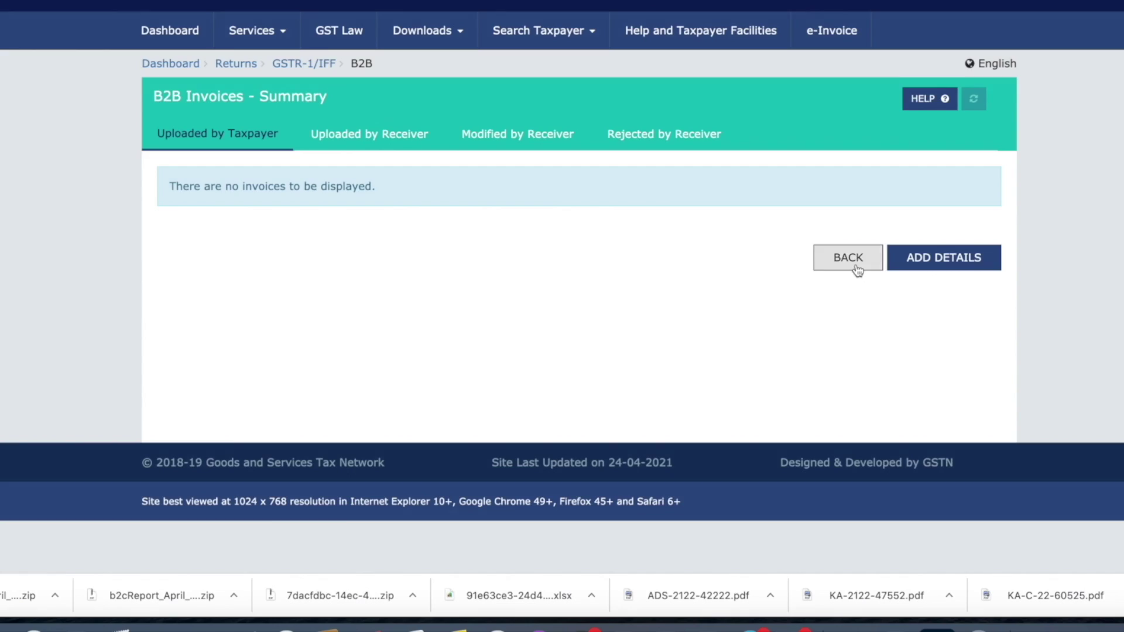
left_click(856, 266)
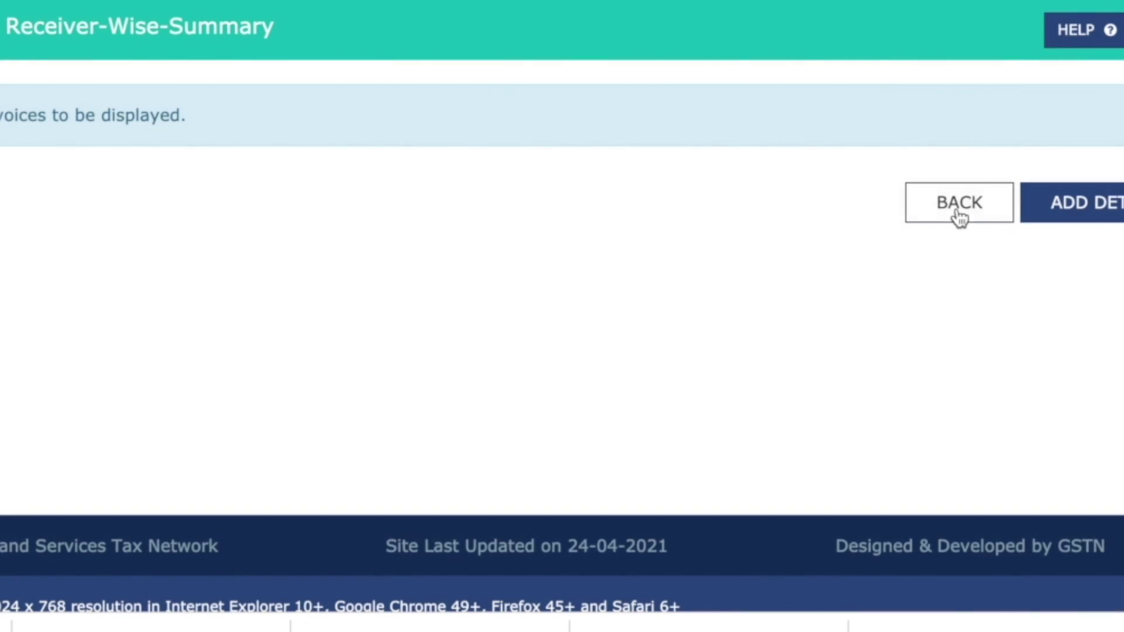
left_click(955, 208)
- View the 9B - Credit / Debit Notes (Registered) section and return to the GSTR-1 overview
scroll(551, 364, "down", 4)
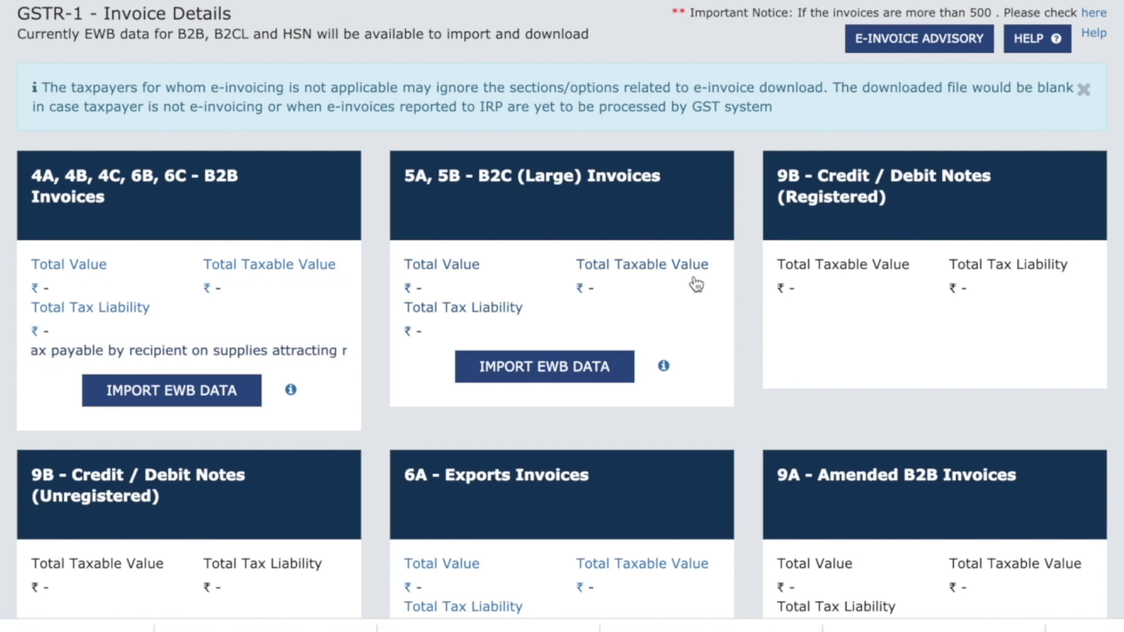
scroll(694, 283, "down", 2)
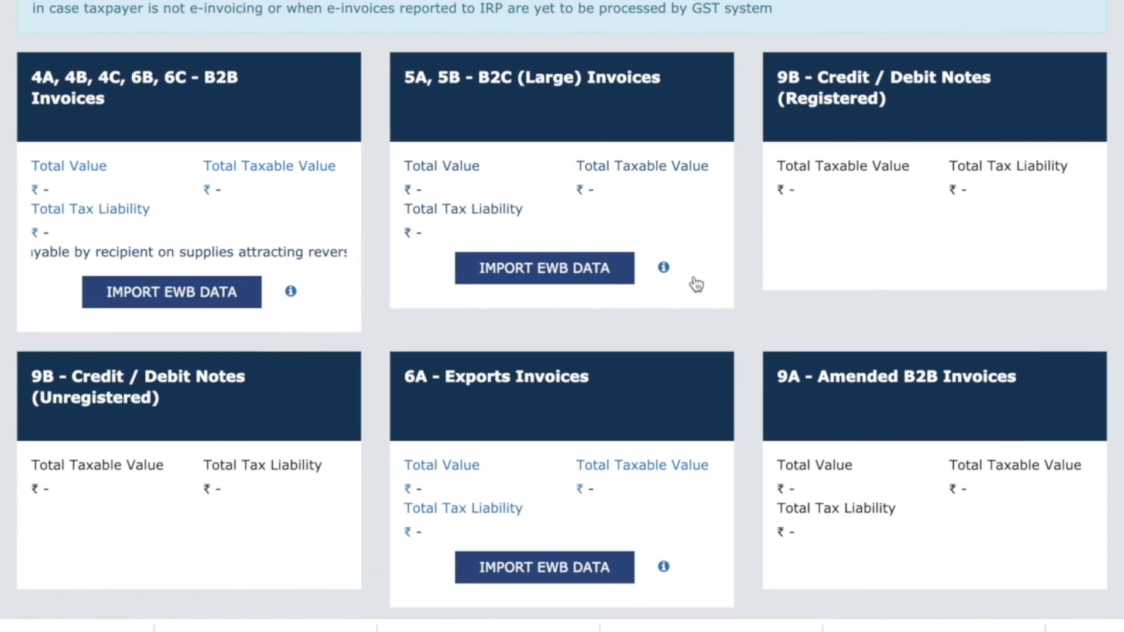
left_click(923, 100)
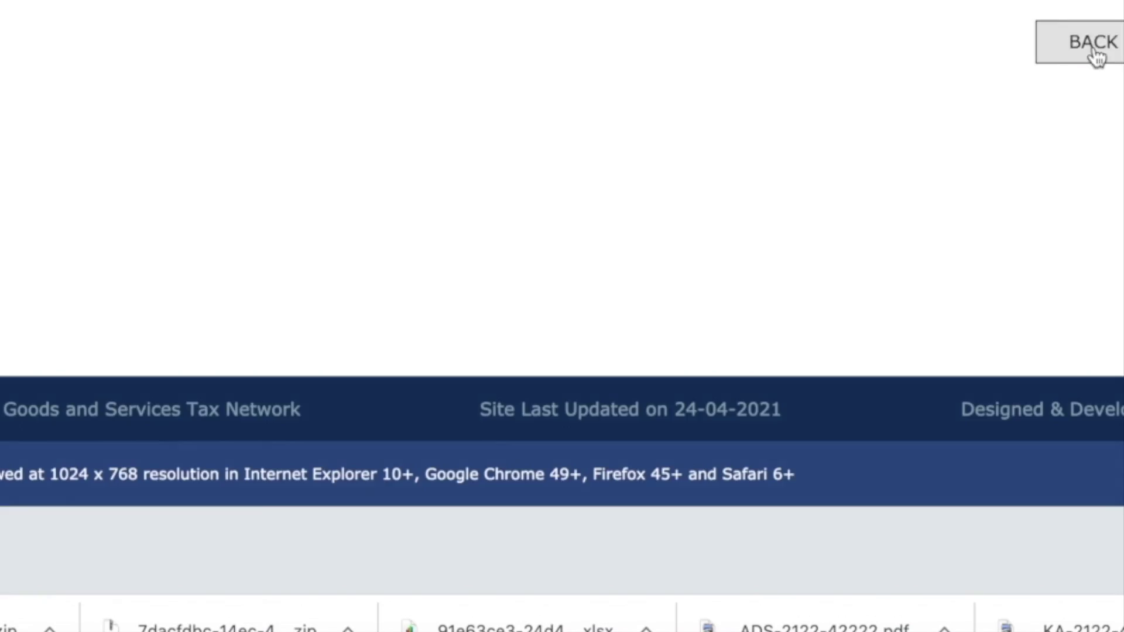
left_click(1093, 45)
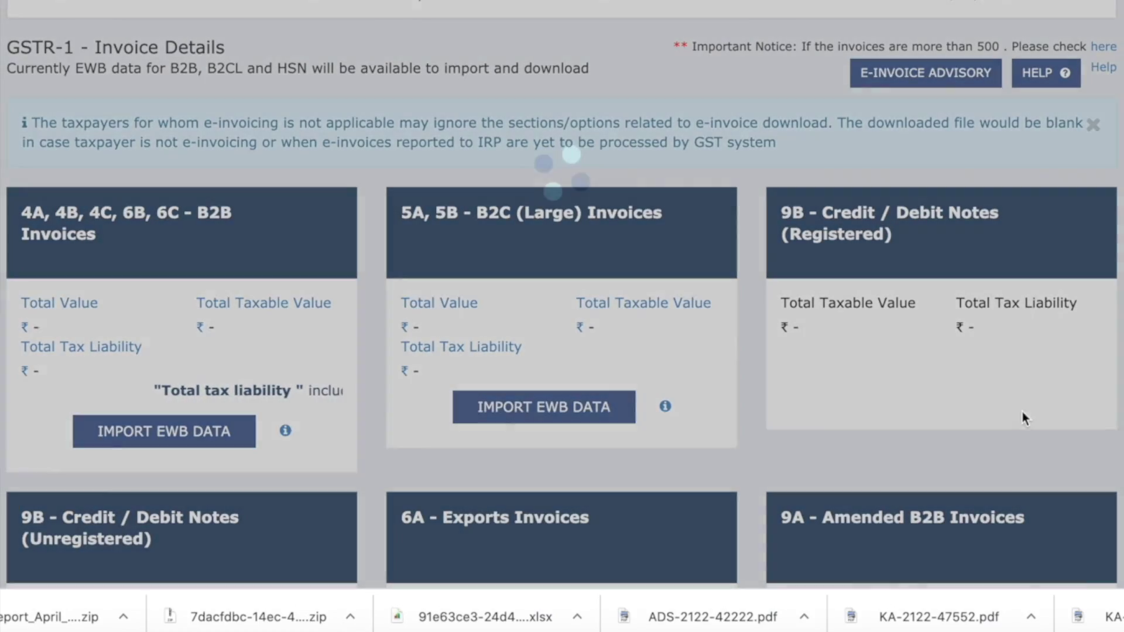
- Open the 7 - B2C (Others) section under GSTR-1 - Other Details and start adding details
scroll(966, 359, "down", 2)
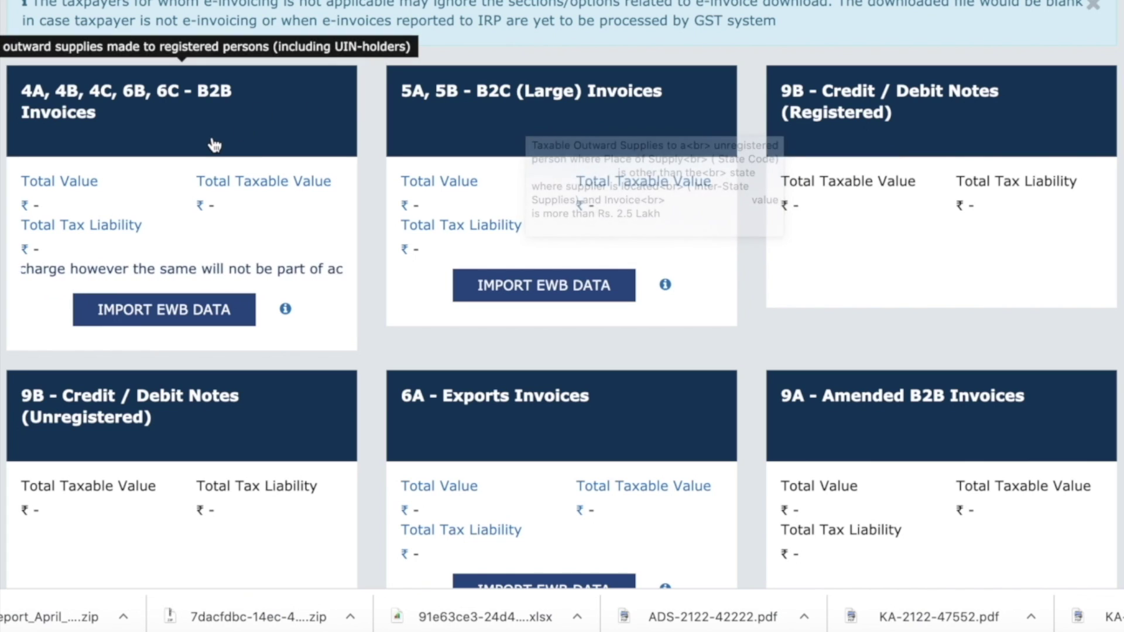
scroll(1012, 121, "down", 1)
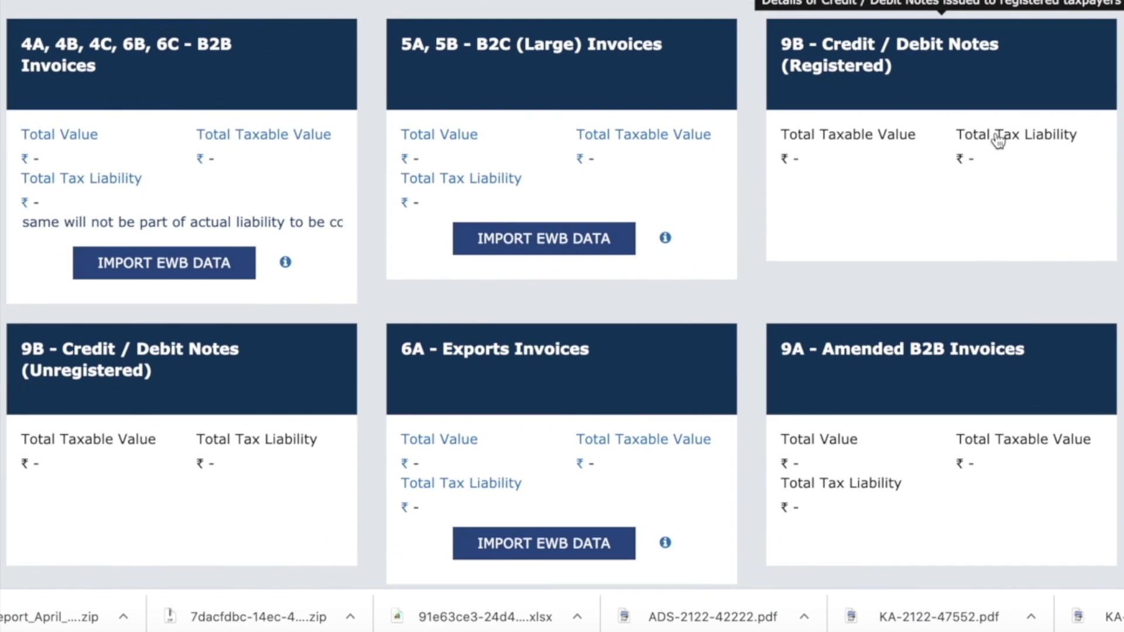
scroll(953, 138, "down", 15)
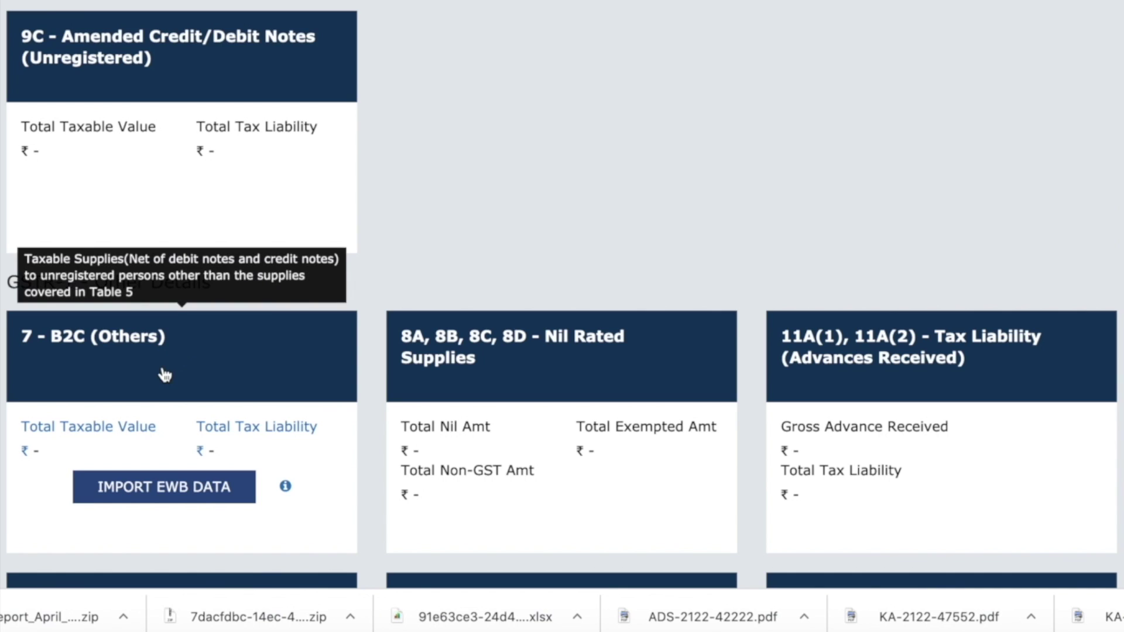
scroll(161, 372, "down", 1)
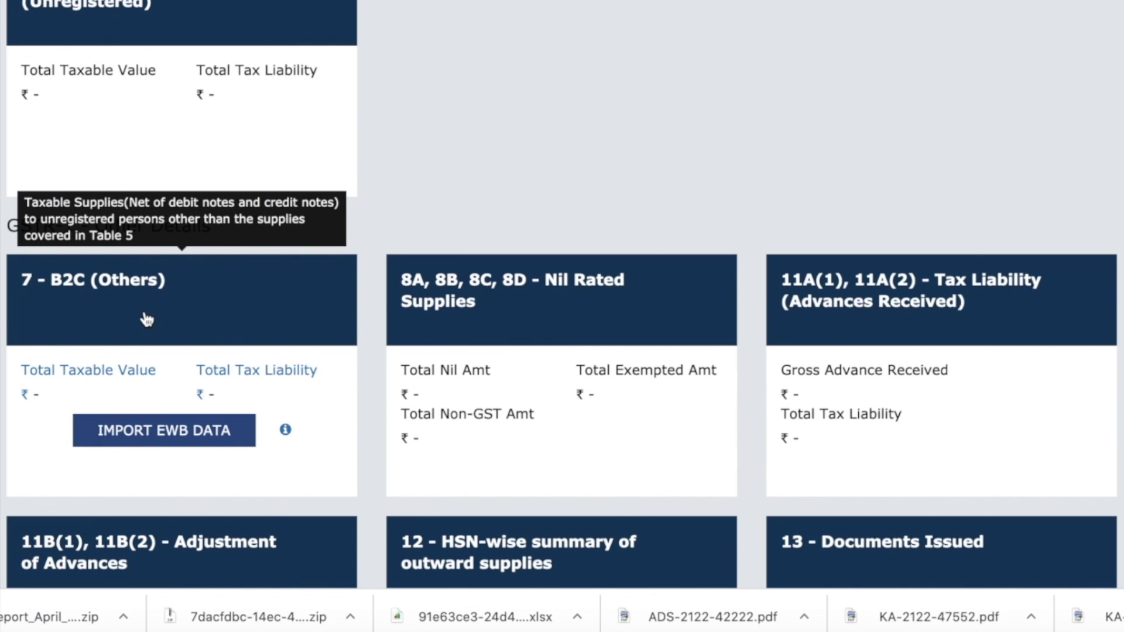
scroll(607, 137, "up", 4)
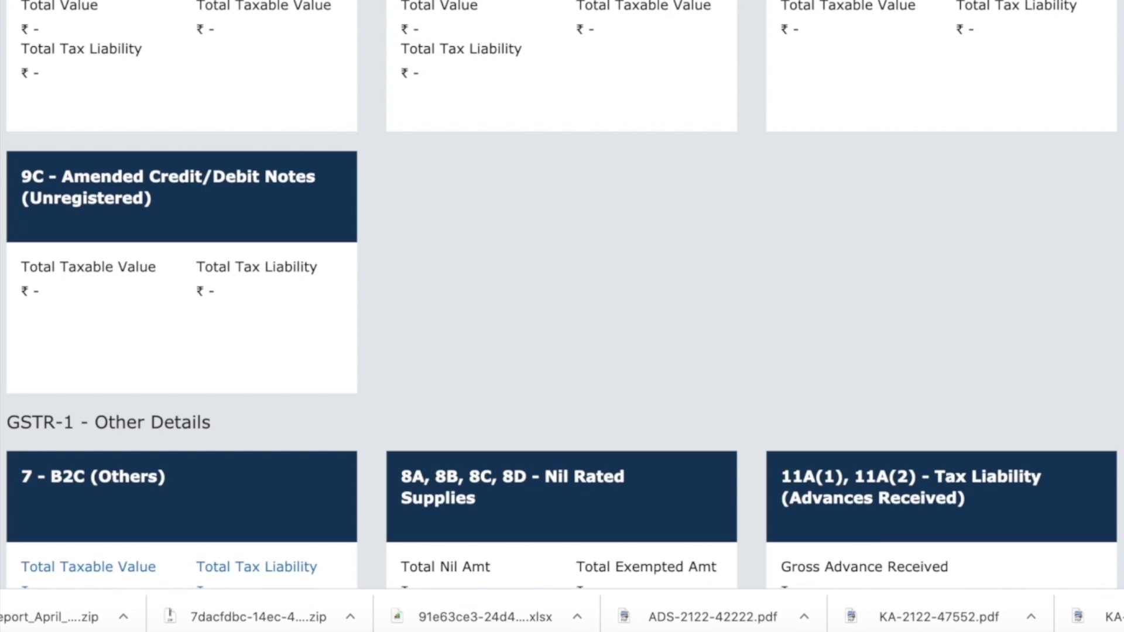
scroll(401, 287, "down", 4)
scroll(490, 133, "up", 20)
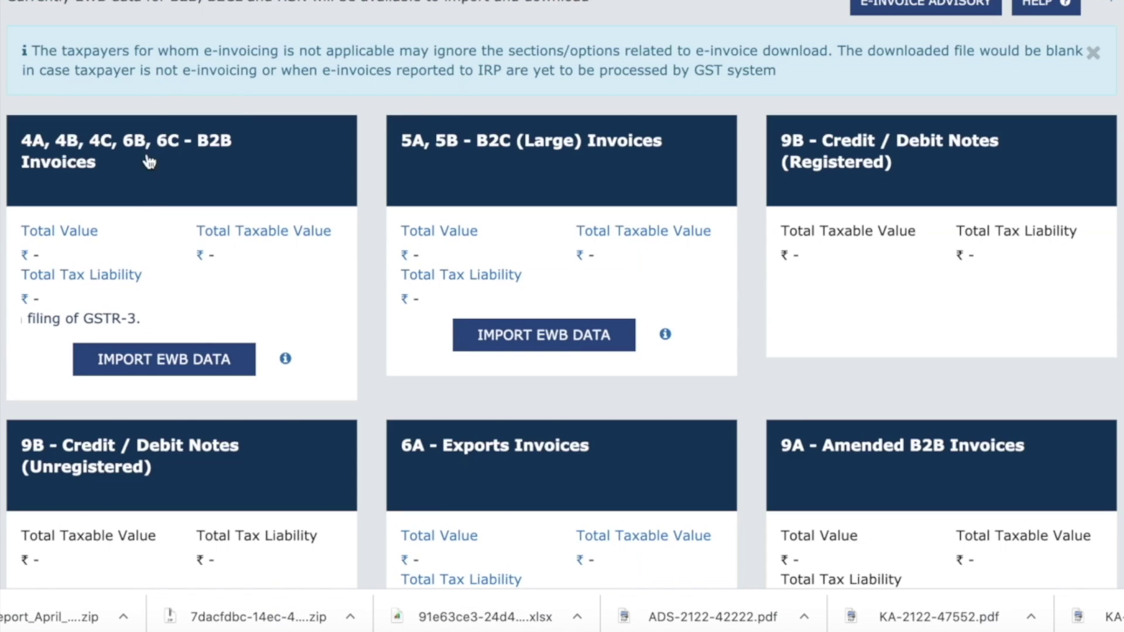
scroll(153, 108, "down", 15)
scroll(146, 204, "up", 5)
left_click(155, 113)
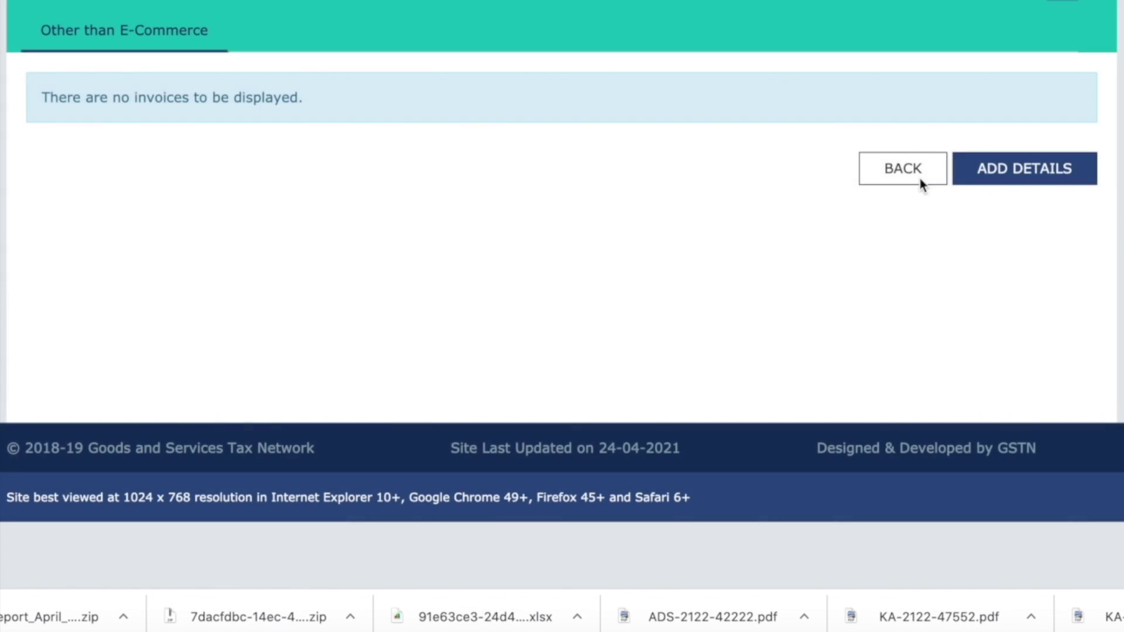
left_click(1065, 169)
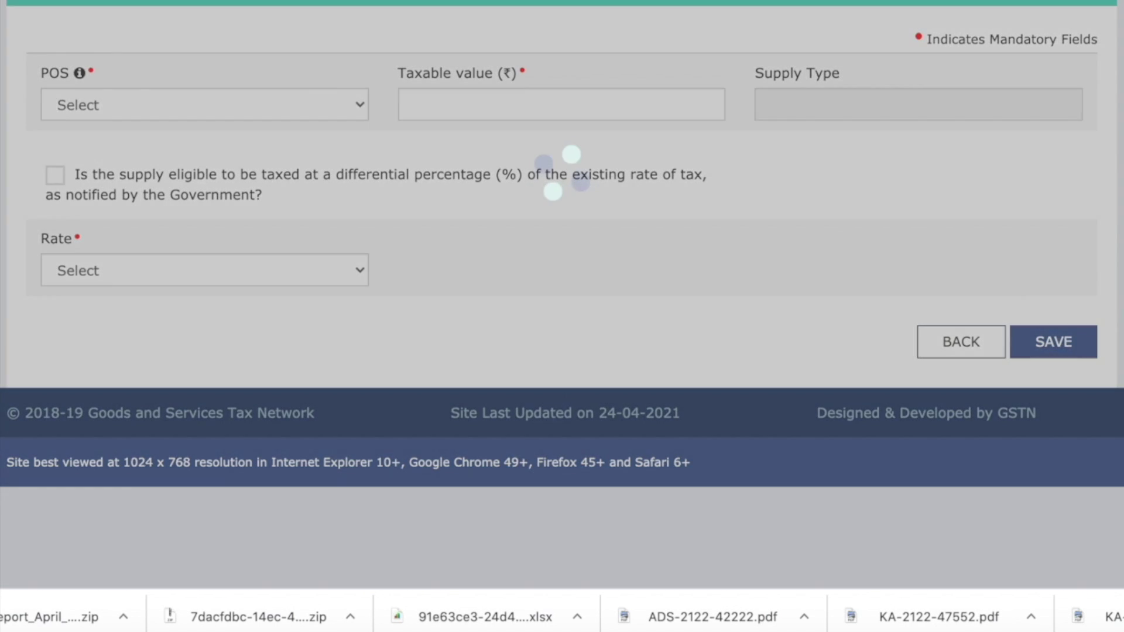
- Switch to the GST Computation spreadsheet and filter the Nature slicer on GSTR 1 ANALYSIS to B2C only
key("ctrl+Tab")
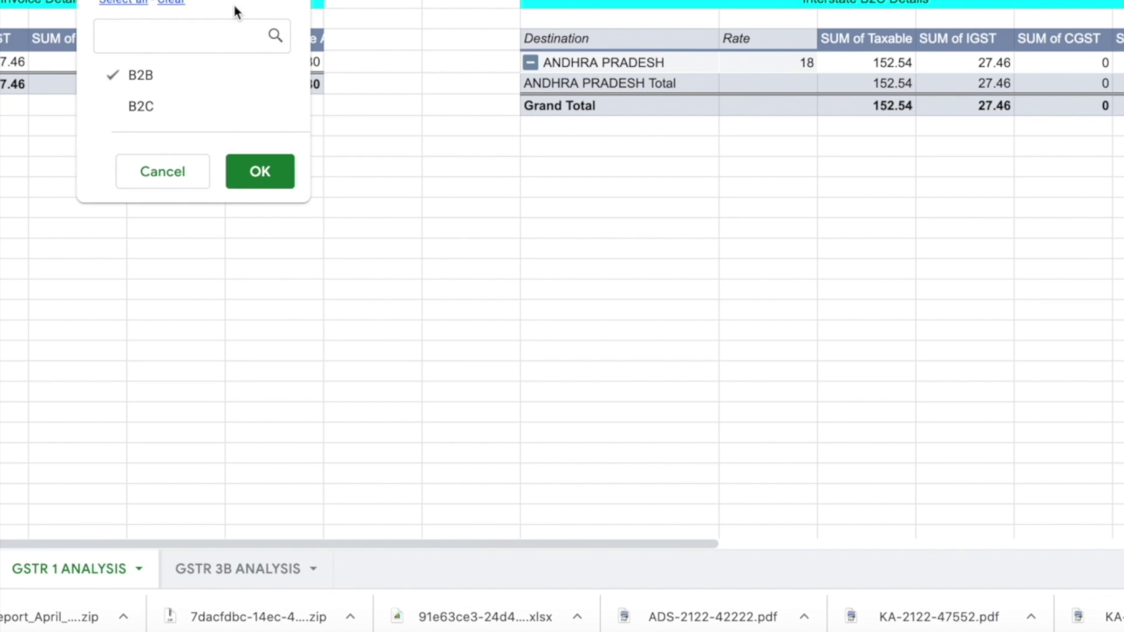
left_click(141, 75)
left_click(144, 108)
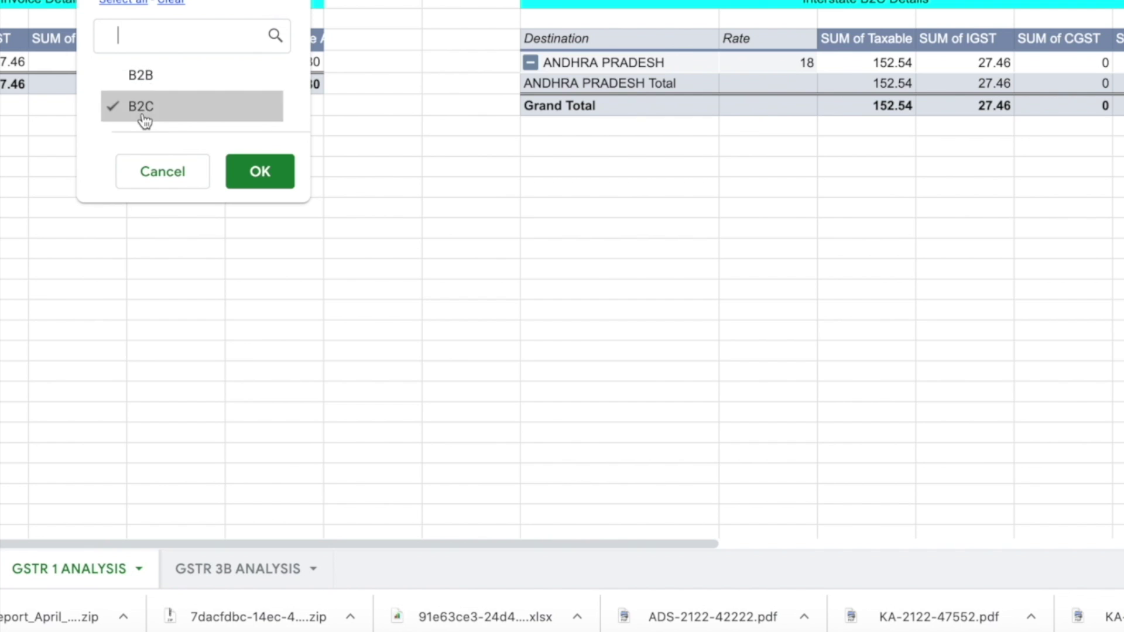
left_click(258, 171)
scroll(865, 119, "right", 5)
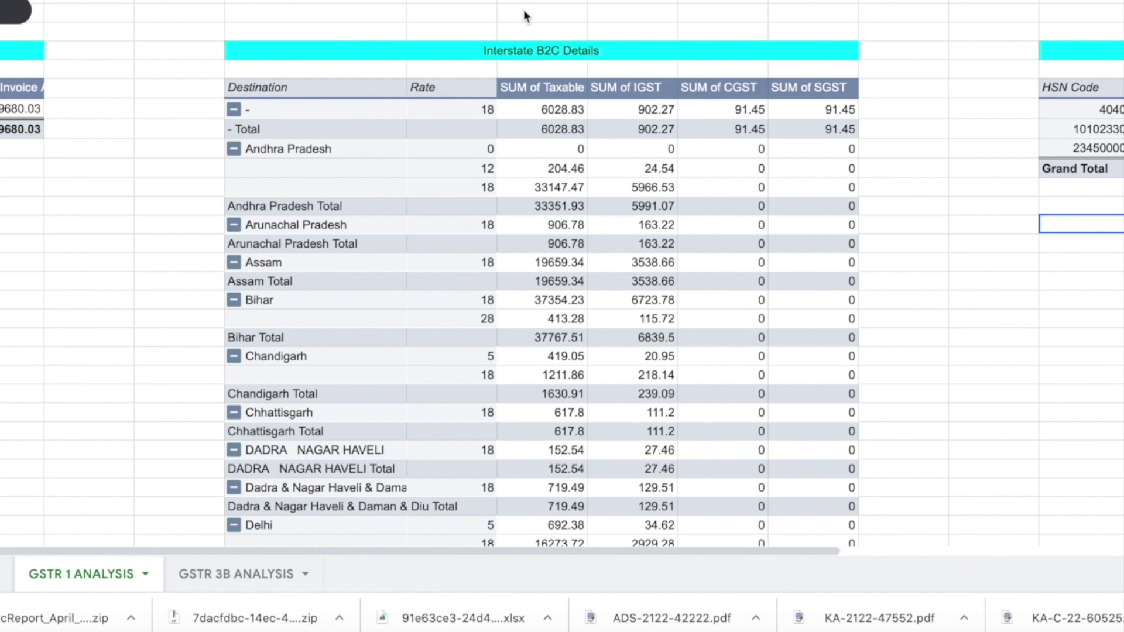
- Retitle the Interstate B2C Details heading above the destination-wise pivot table as B2C Details
left_click(539, 52)
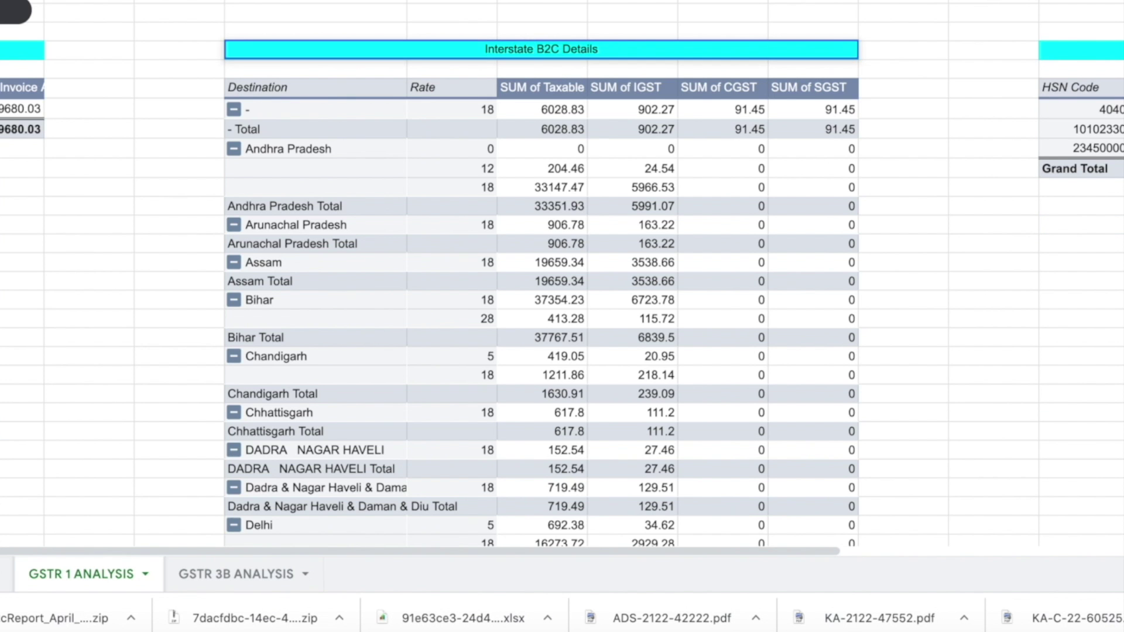
key("BackSpace")
key("BackSpace")
key("BackSpace")
key("BackSpace")
key("BackSpace")
key("BackSpace")
key("BackSpace")
key("BackSpace")
key("BackSpace")
key("BackSpace")
key("BackSpace")
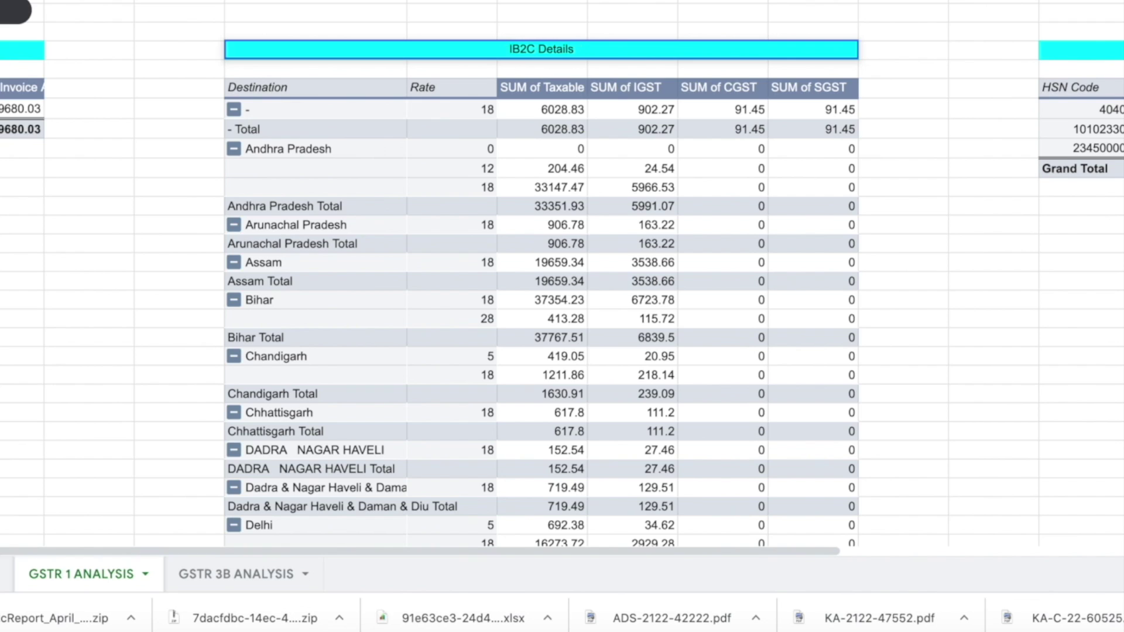
key("Return")
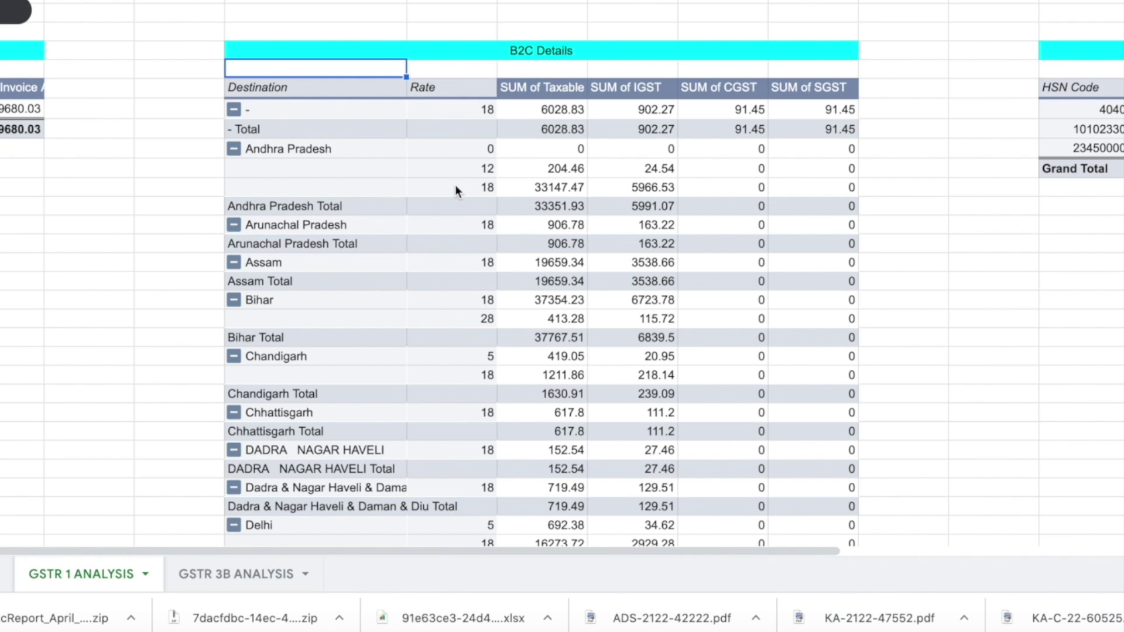
- Return to the GST portal and start a B2C (Others) entry with POS 37-Andhra Pradesh and taxable value 204.46
scroll(508, 301, "down", 3)
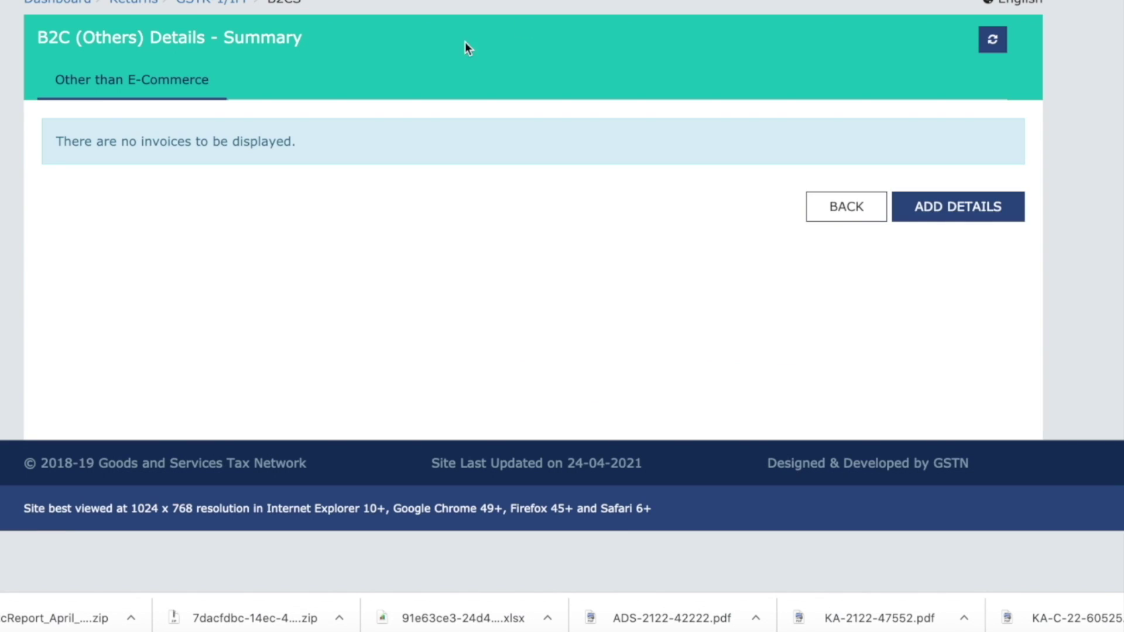
left_click(993, 209)
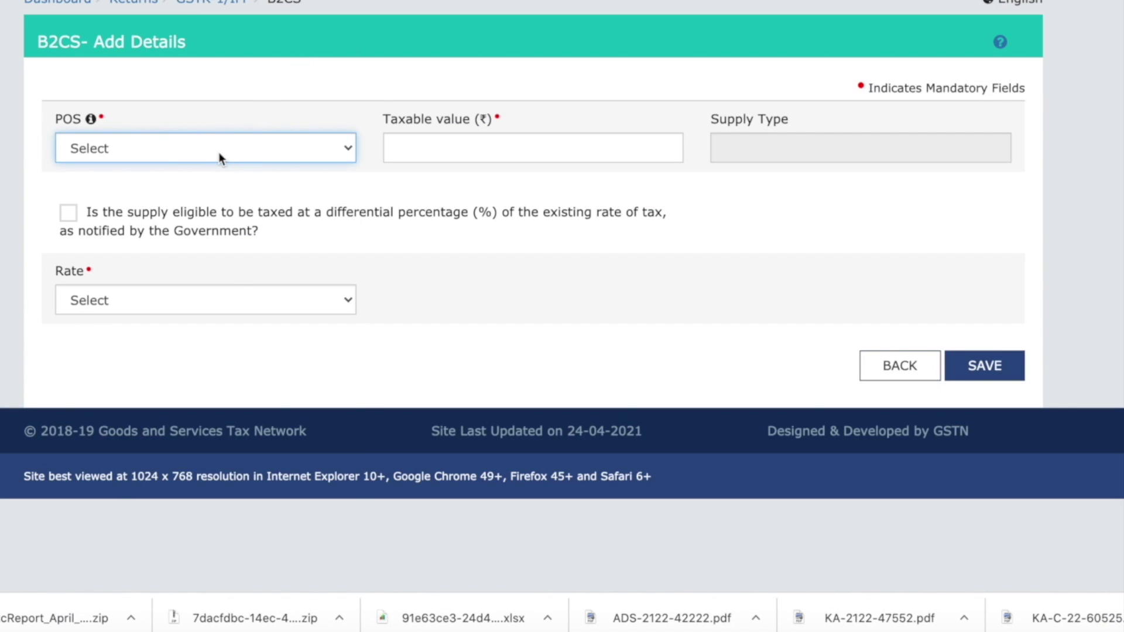
left_click(221, 151)
left_click(181, 179)
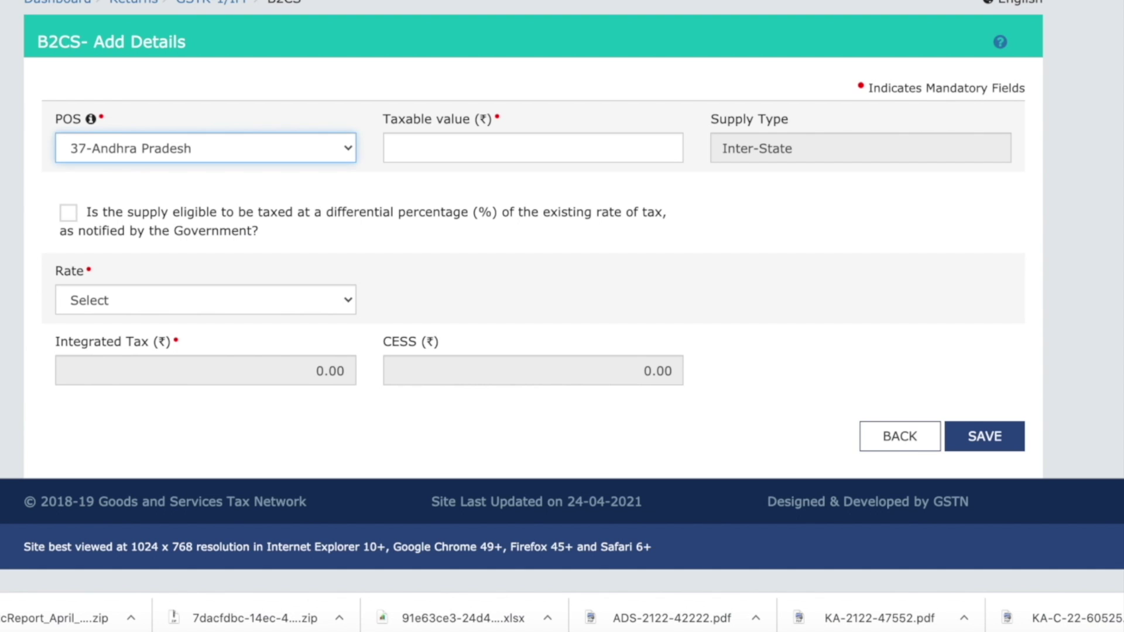
left_click(499, 151)
type("2")
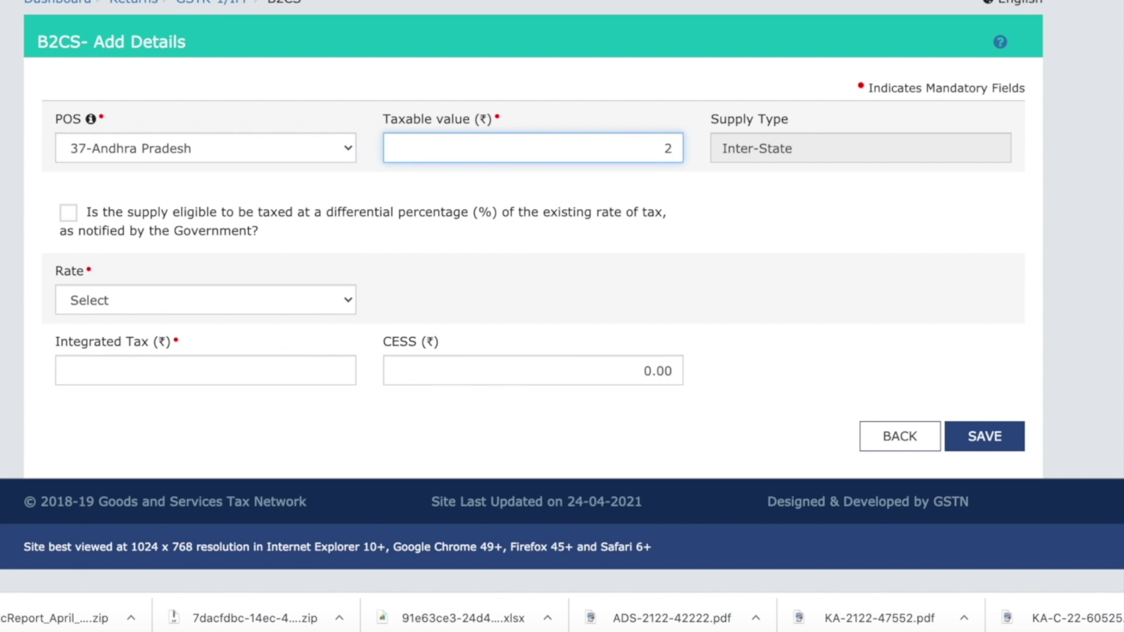
type("04.46")
- Set the rate to 12 with the differential percentage option off, and save the Andhra Pradesh entry
left_click(464, 233)
left_click(237, 304)
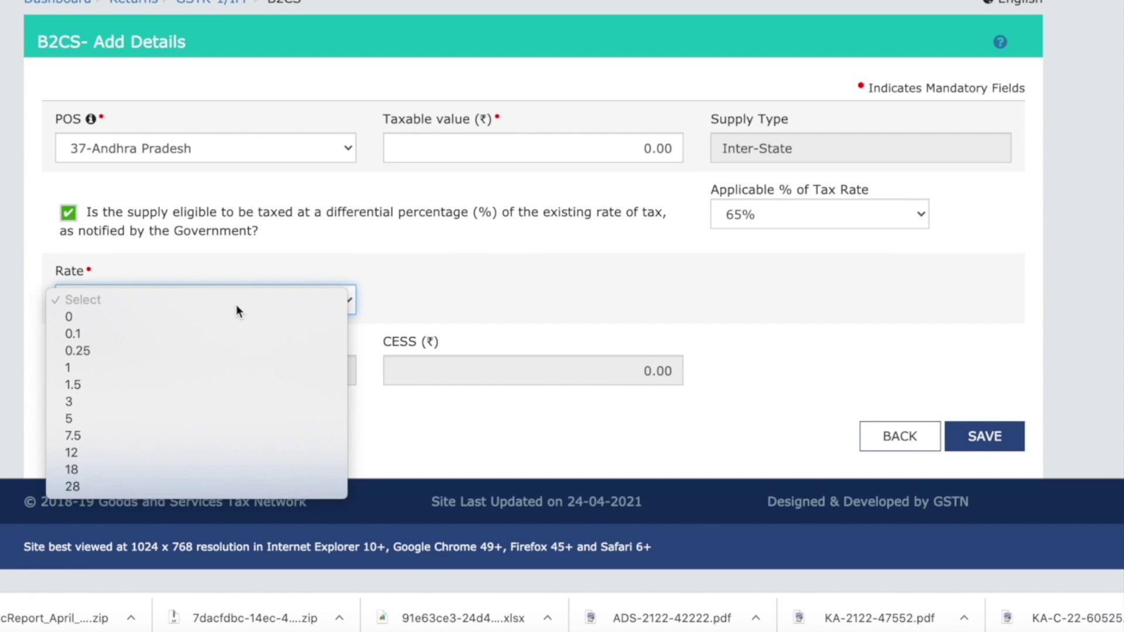
left_click(114, 452)
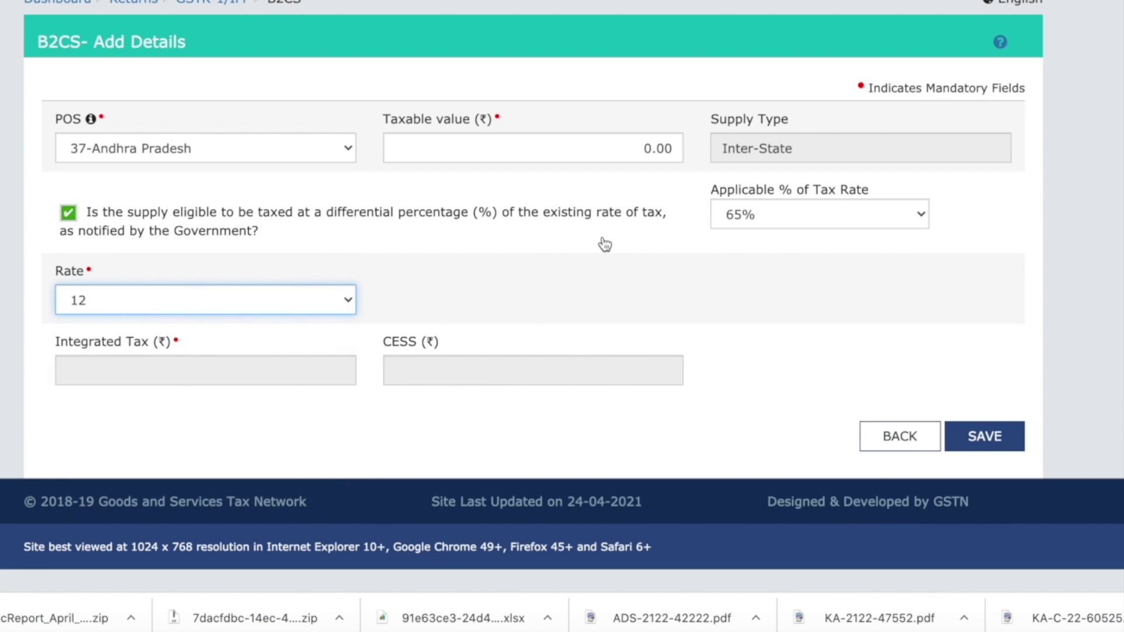
left_click(901, 216)
left_click(894, 212)
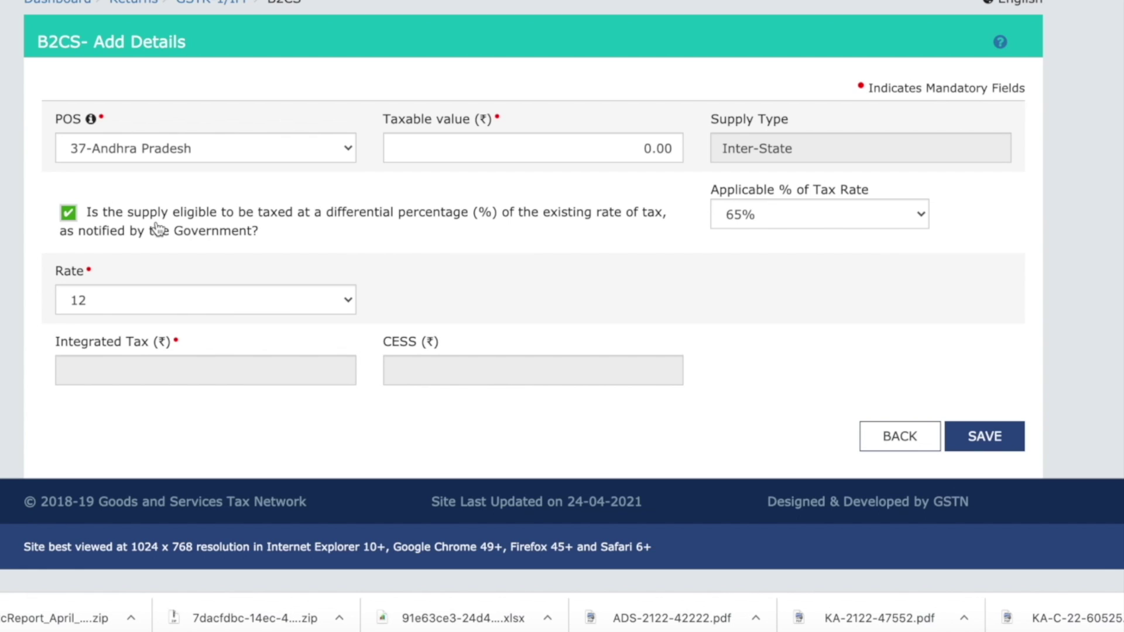
left_click(68, 214)
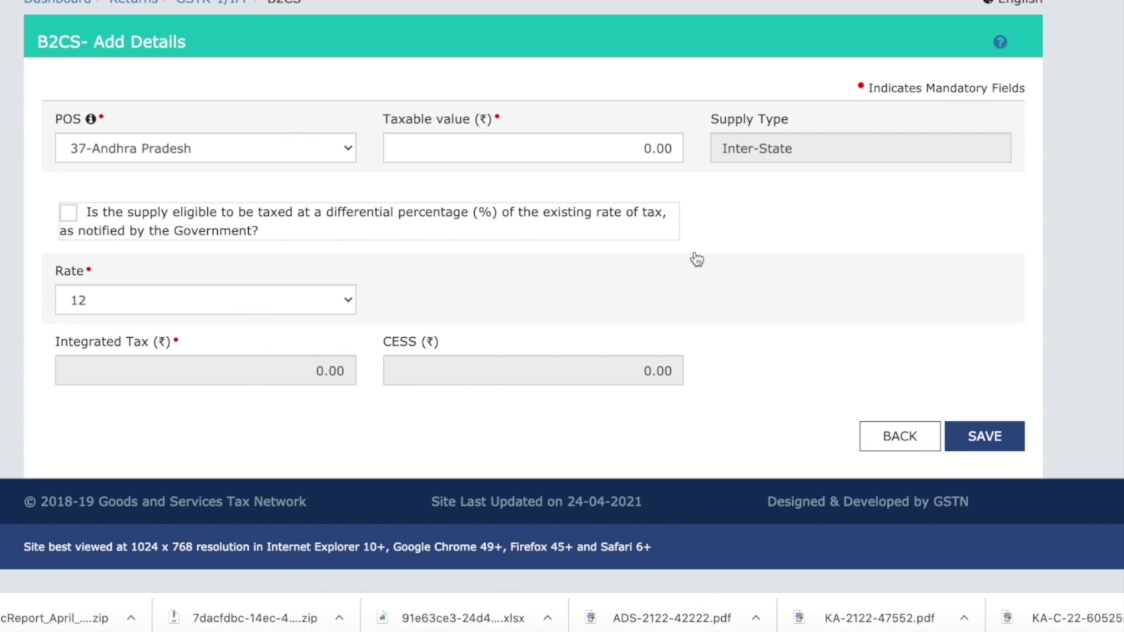
left_click(993, 440)
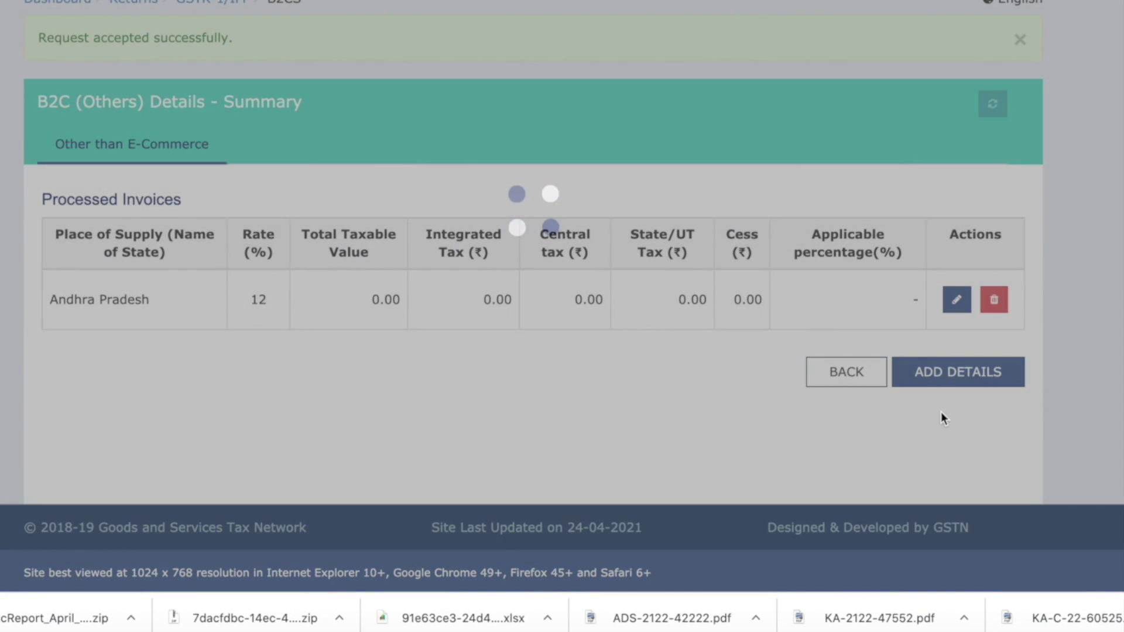
- Start another B2C (Others) entry with POS 37-Andhra Pradesh and rate 18
left_click(950, 382)
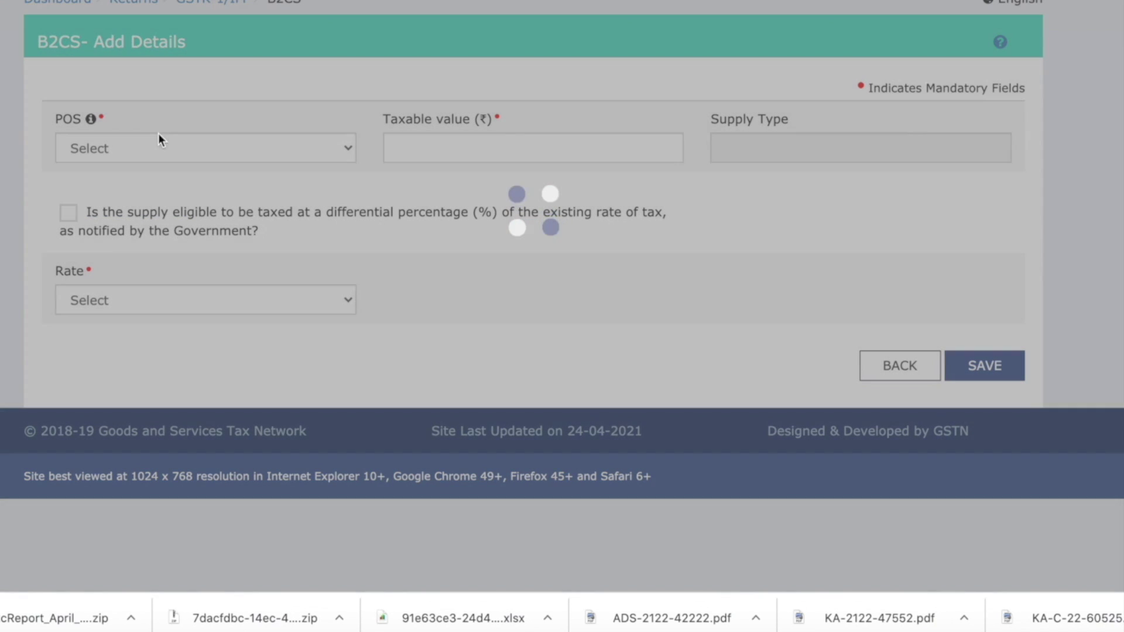
left_click(155, 146)
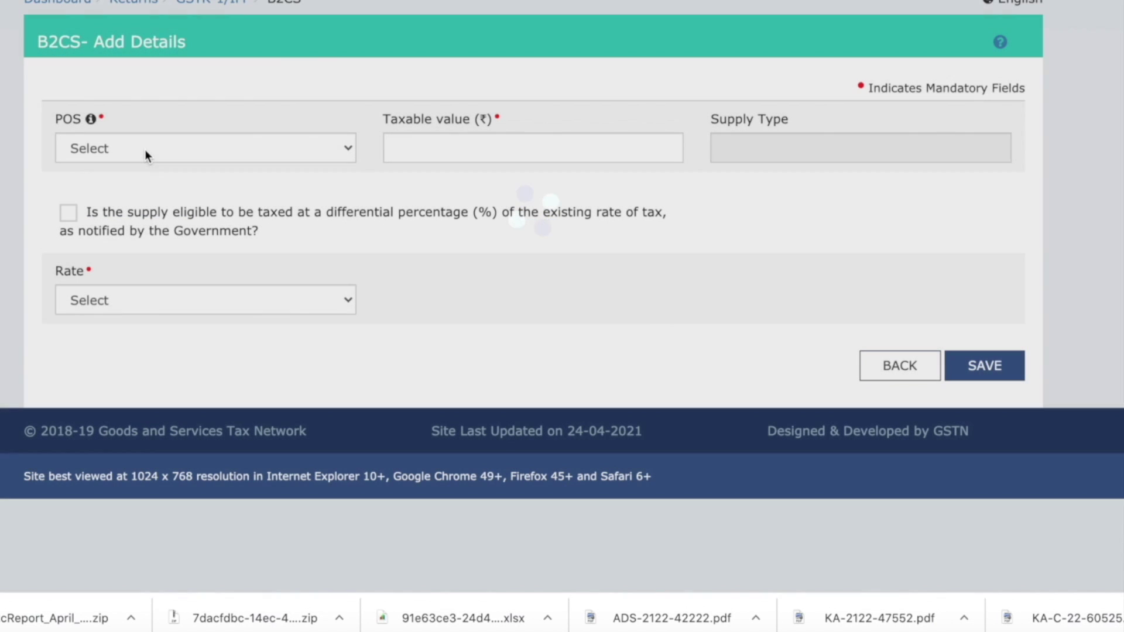
left_click(146, 148)
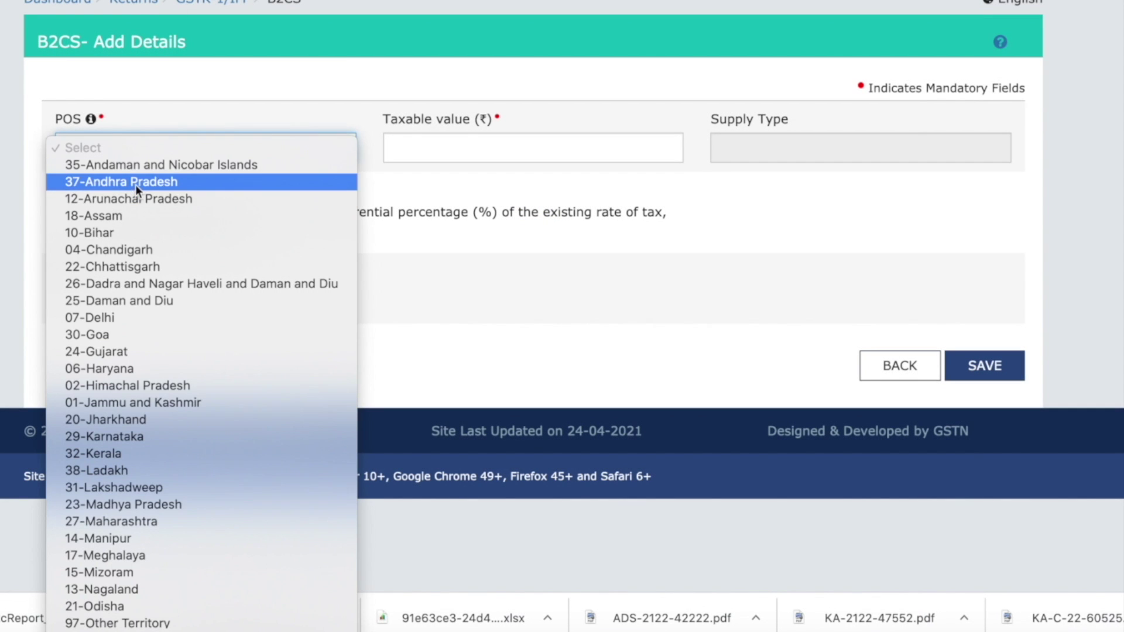
left_click(136, 184)
left_click(172, 298)
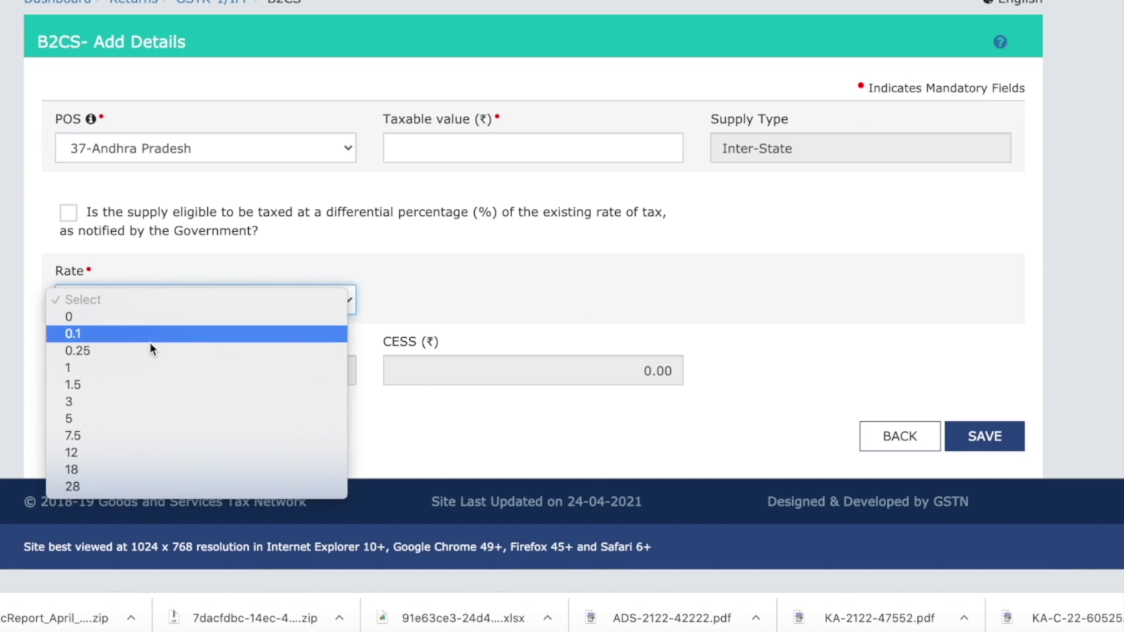
left_click(112, 469)
- Look up Andhra Pradesh's 18% taxable amount in the spreadsheet and enter 33,147.47 as the entry's taxable value
left_click(443, 155)
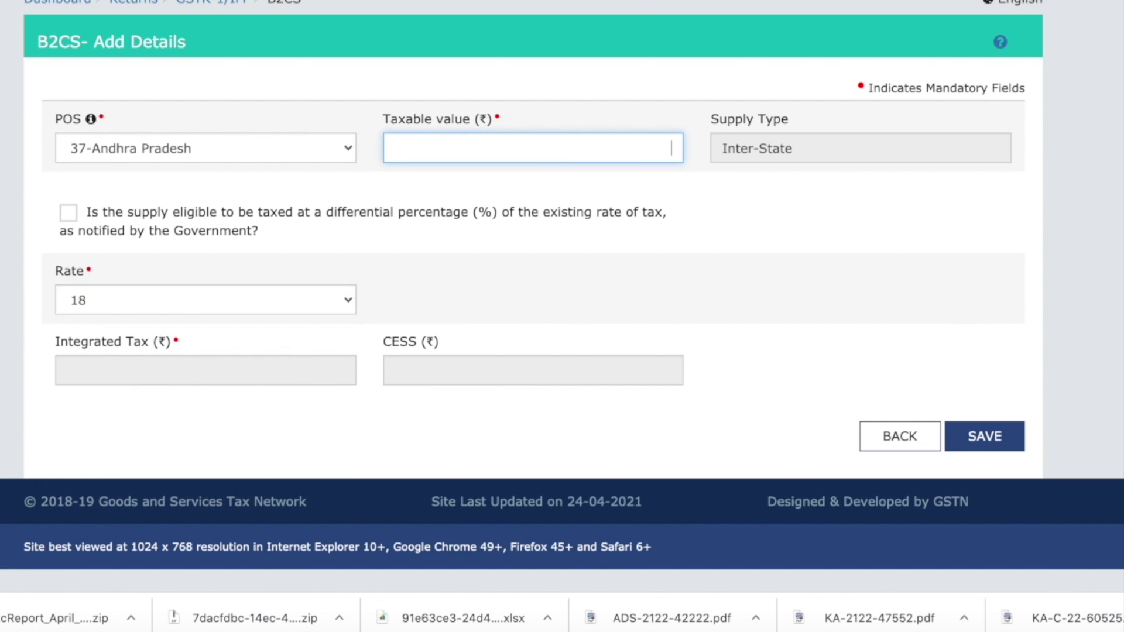
key("ctrl+Tab")
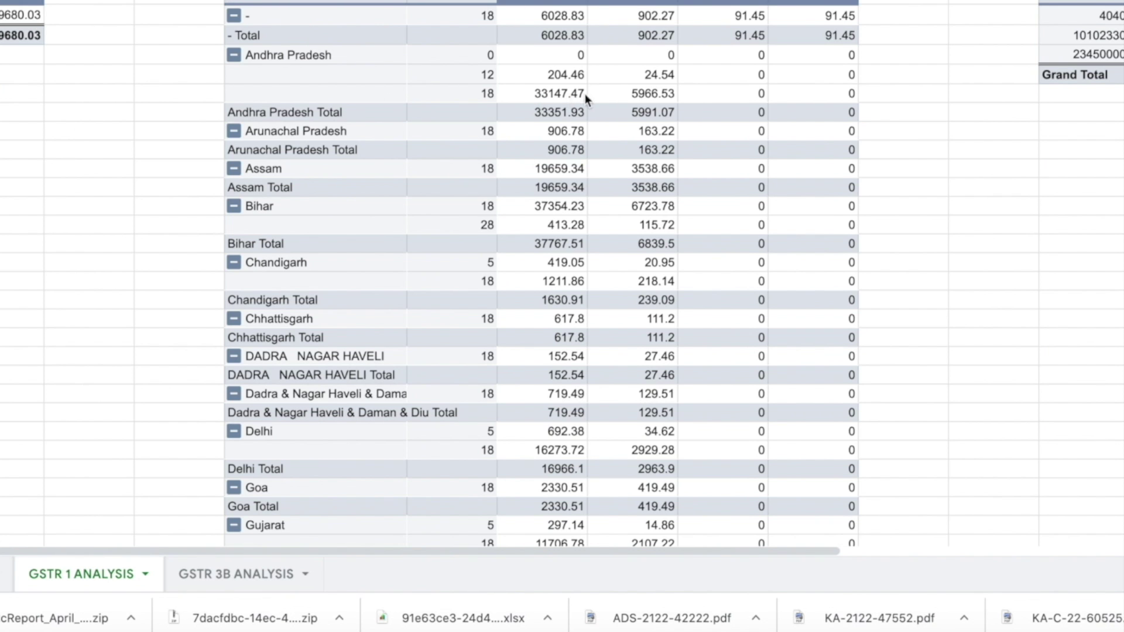
key("ctrl+shift+Tab")
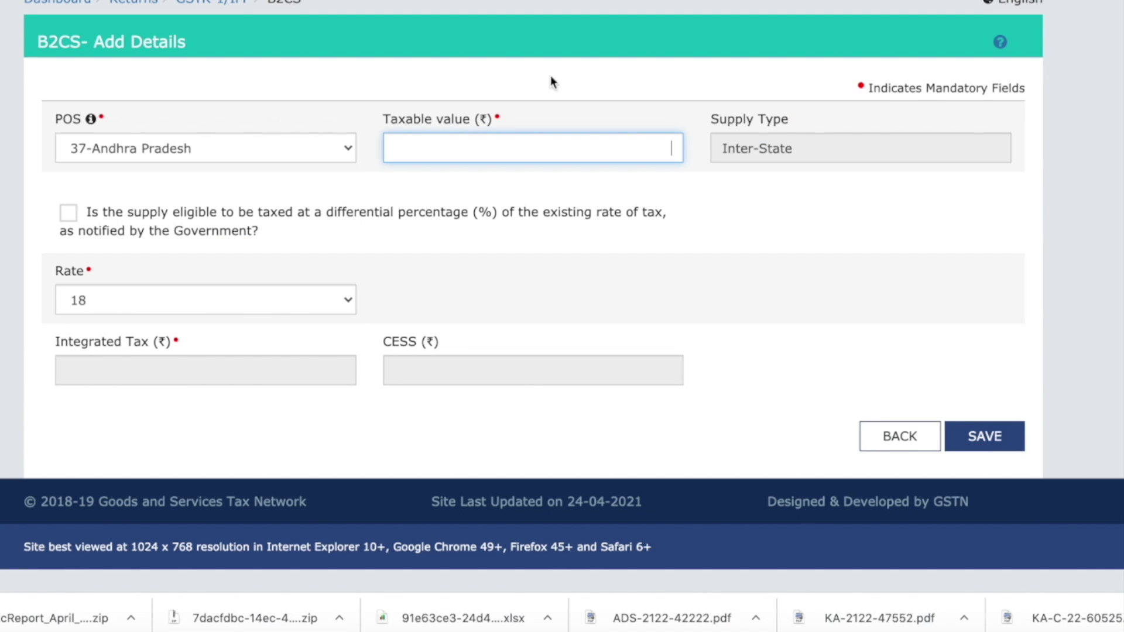
type("33,147")
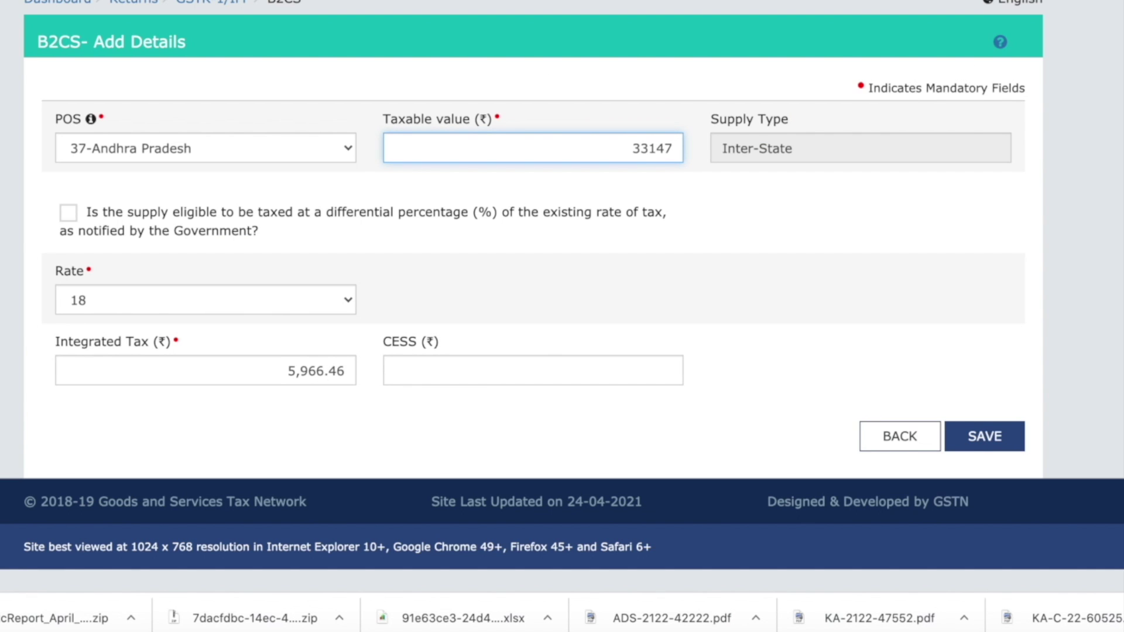
type(".47")
left_click(735, 211)
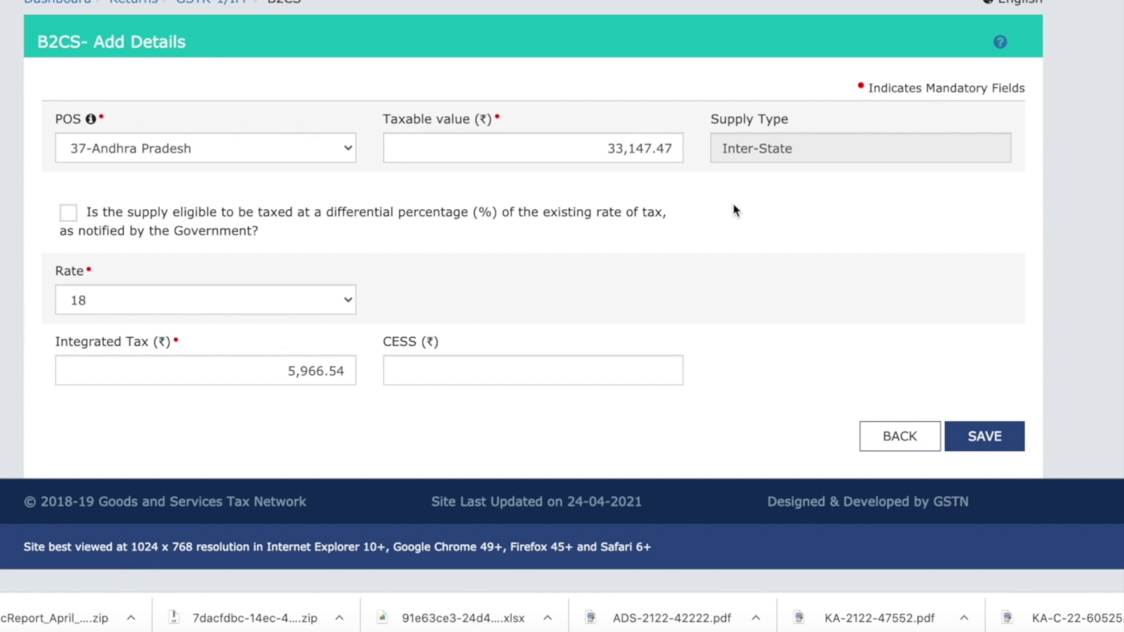
- Compare the entry's integrated tax with the spreadsheet's IGST for Andhra Pradesh at 18% and save the entry
left_click(293, 378)
key("ctrl+Tab")
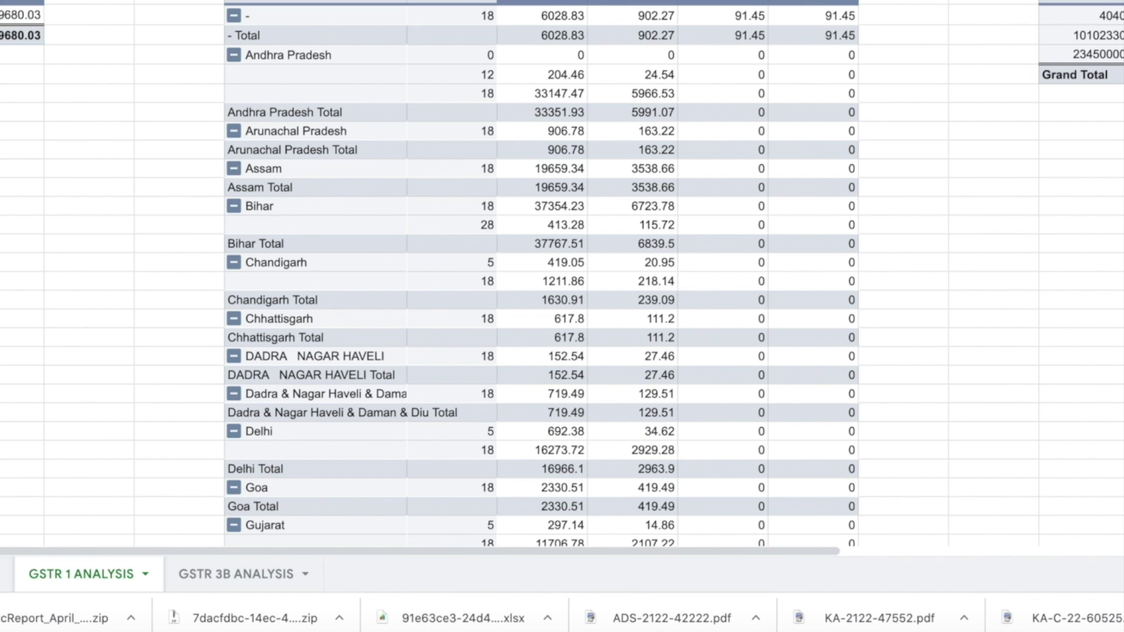
key("ctrl+shift+Tab")
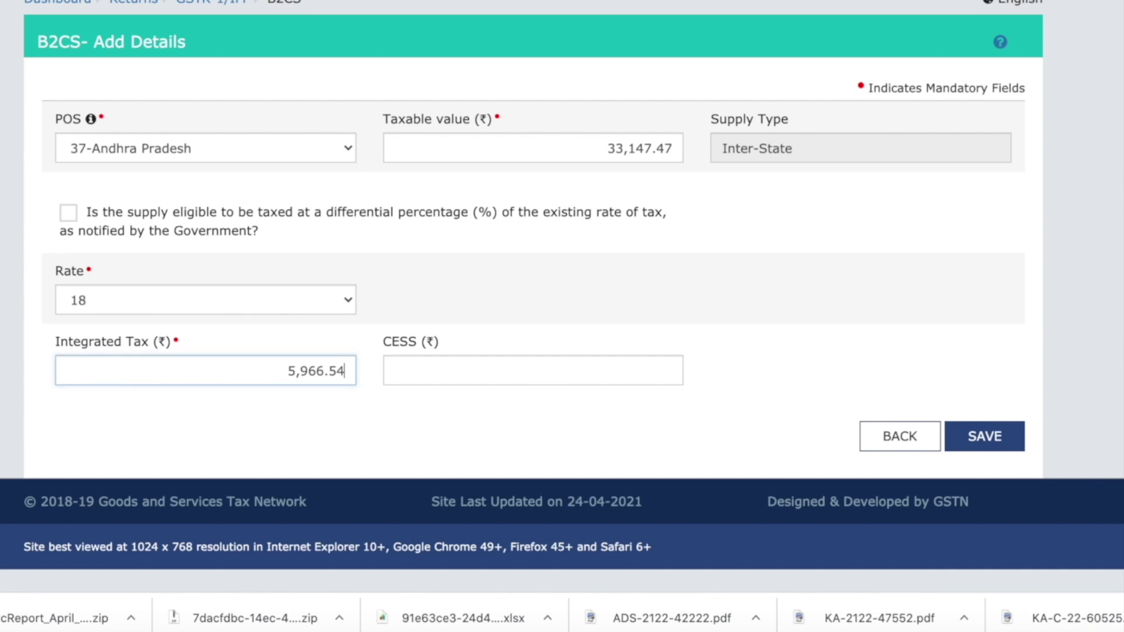
left_click(985, 436)
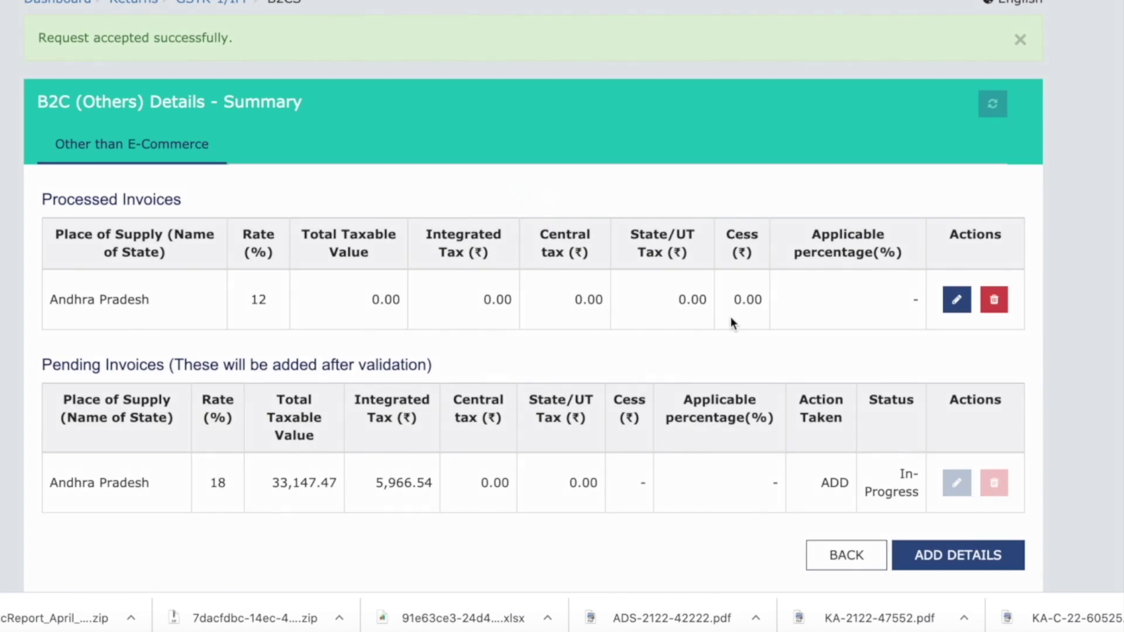
- Edit the 12% Andhra Pradesh B2C (Others) entry, set its taxable value to 204.26 after checking the spreadsheet, and save it
left_click(964, 297)
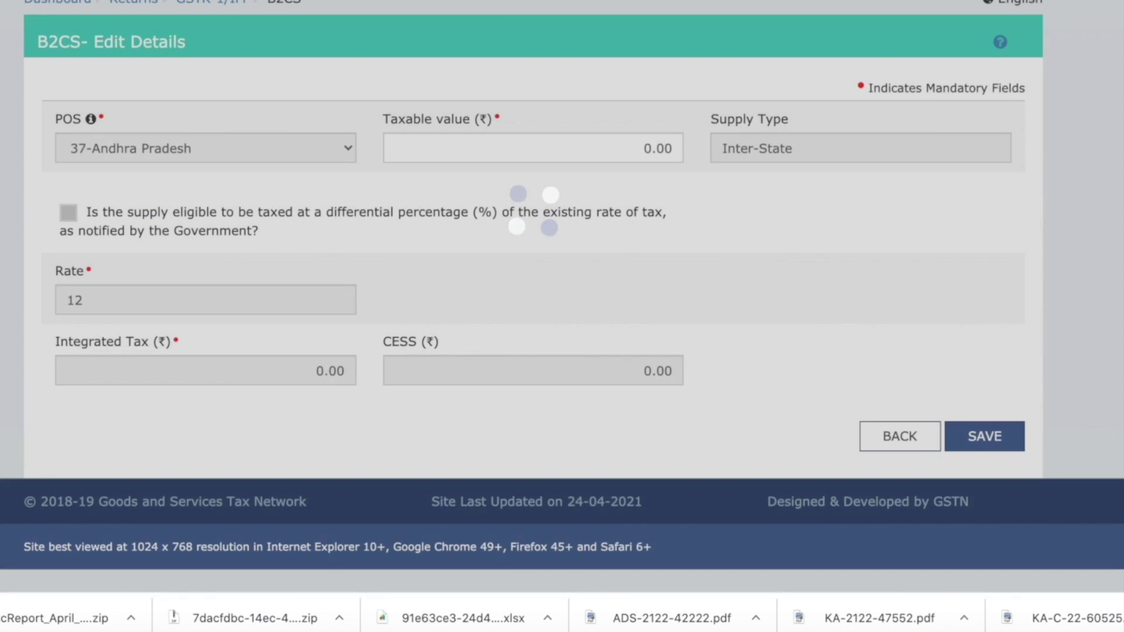
key("ctrl+Tab")
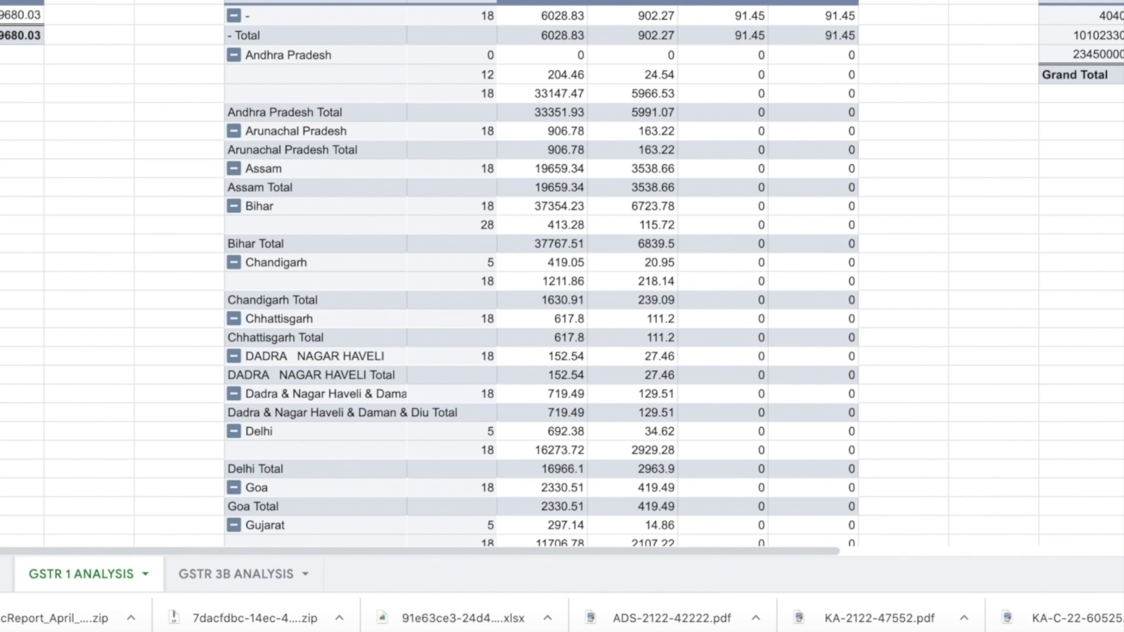
key("ctrl+shift+Tab")
left_click(625, 146)
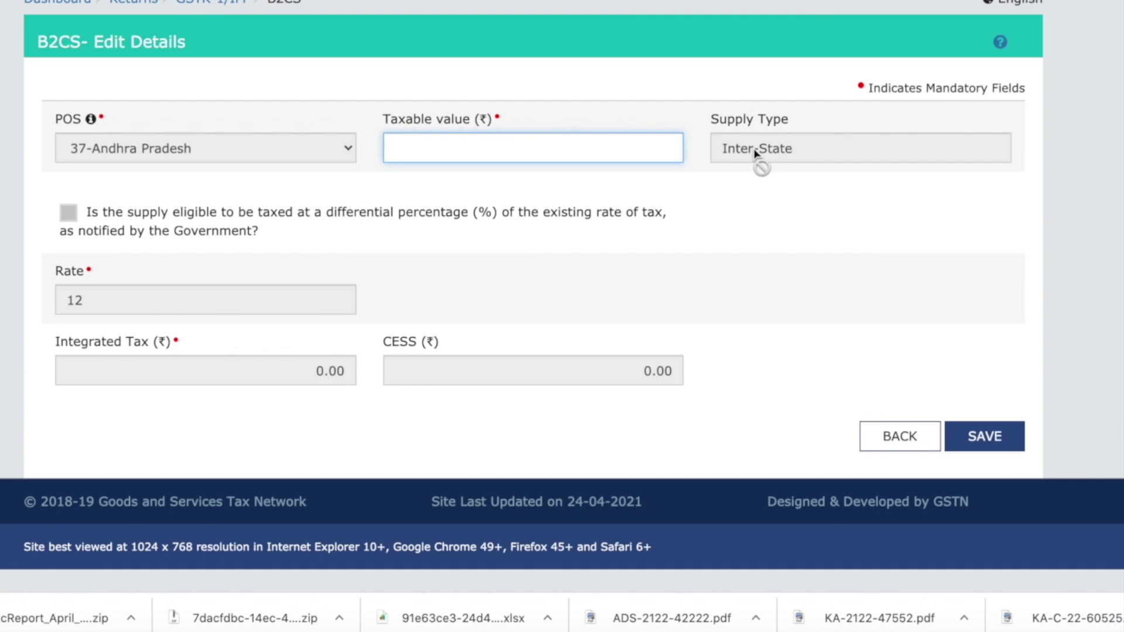
type("204.26")
left_click(996, 440)
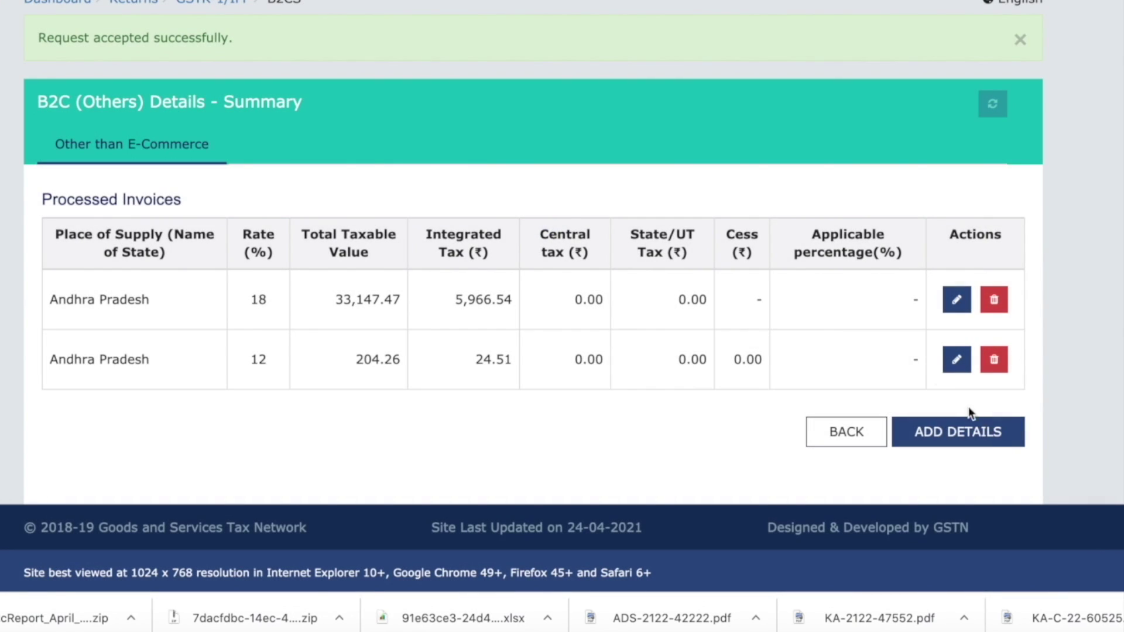
- Leave the blank B2C (Others) entry unsaved and return to the GSTR-1 tile overview
left_click(993, 439)
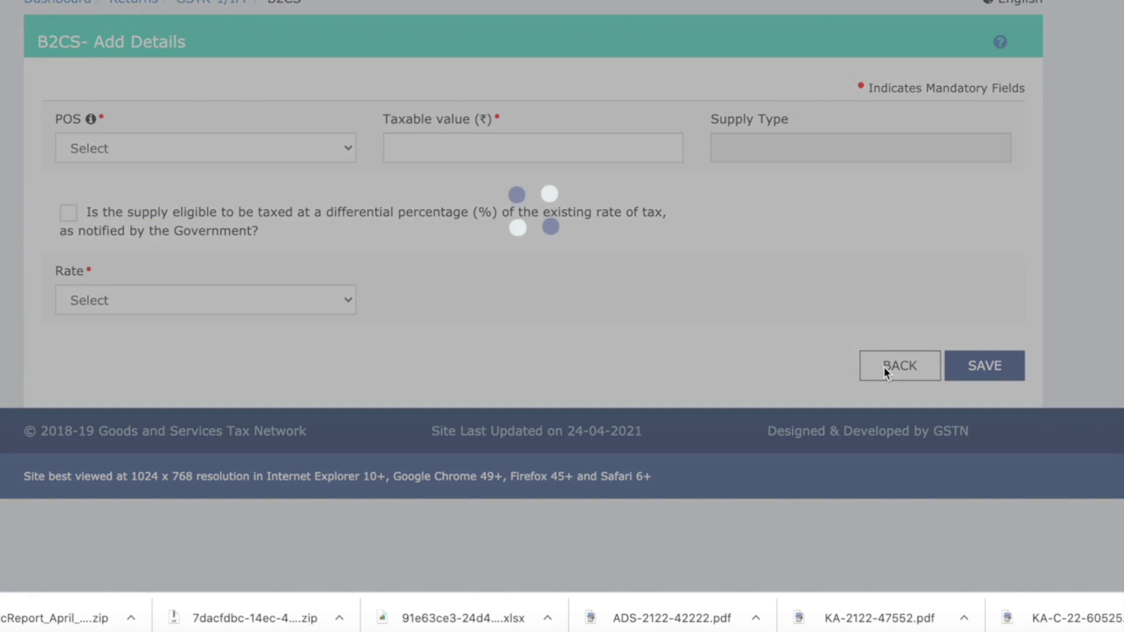
left_click(883, 366)
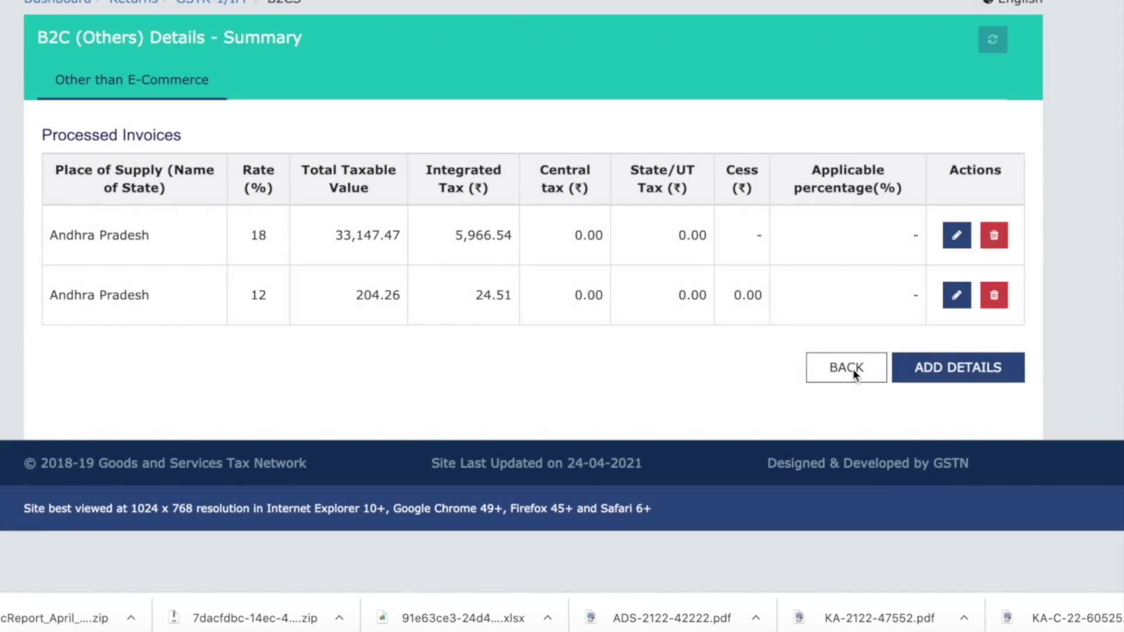
left_click(853, 369)
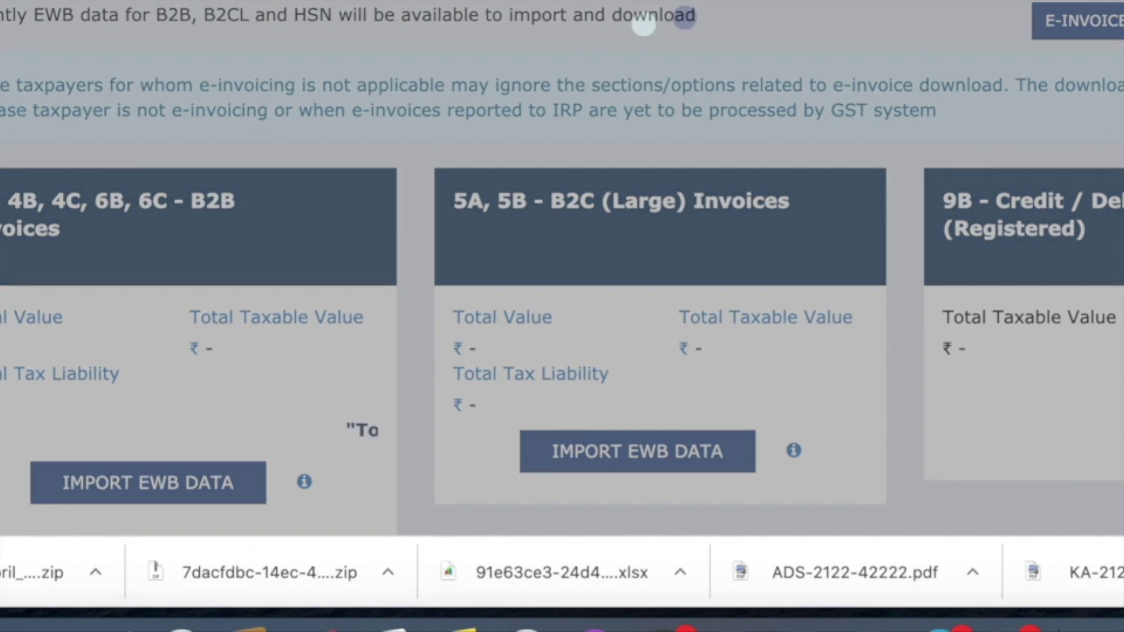
- Review the GSTR-1 tiles from the B2B and B2C invoice sections down to the HSN-wise summary of outward supplies
key("ctrl+Tab")
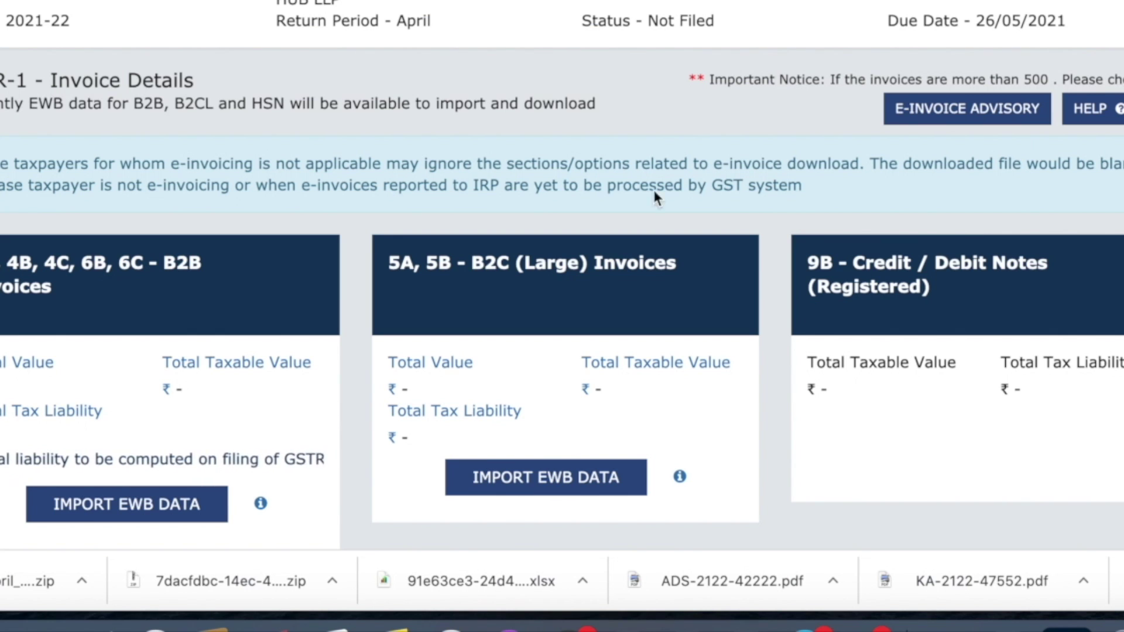
scroll(504, 319, "down", 3)
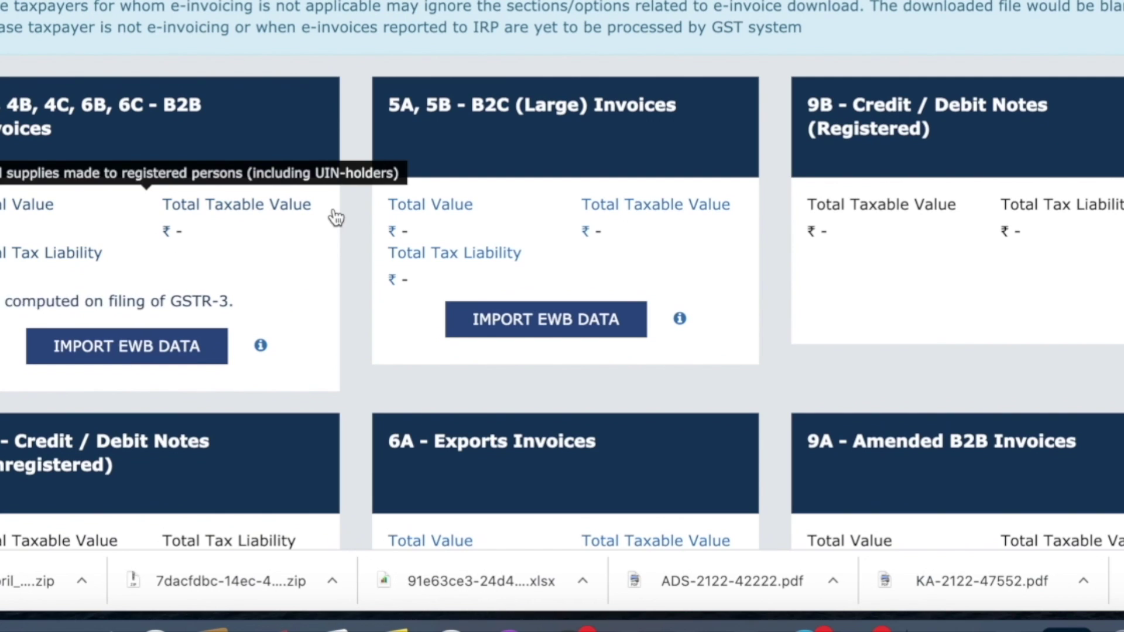
scroll(230, 353, "down", 10)
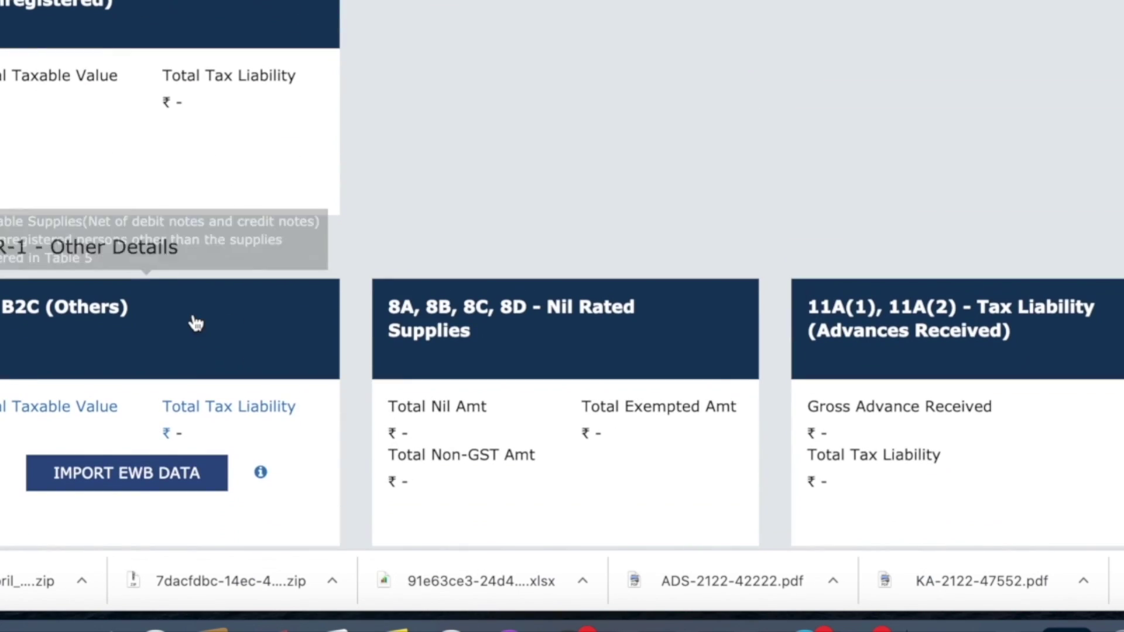
scroll(191, 321, "up", 10)
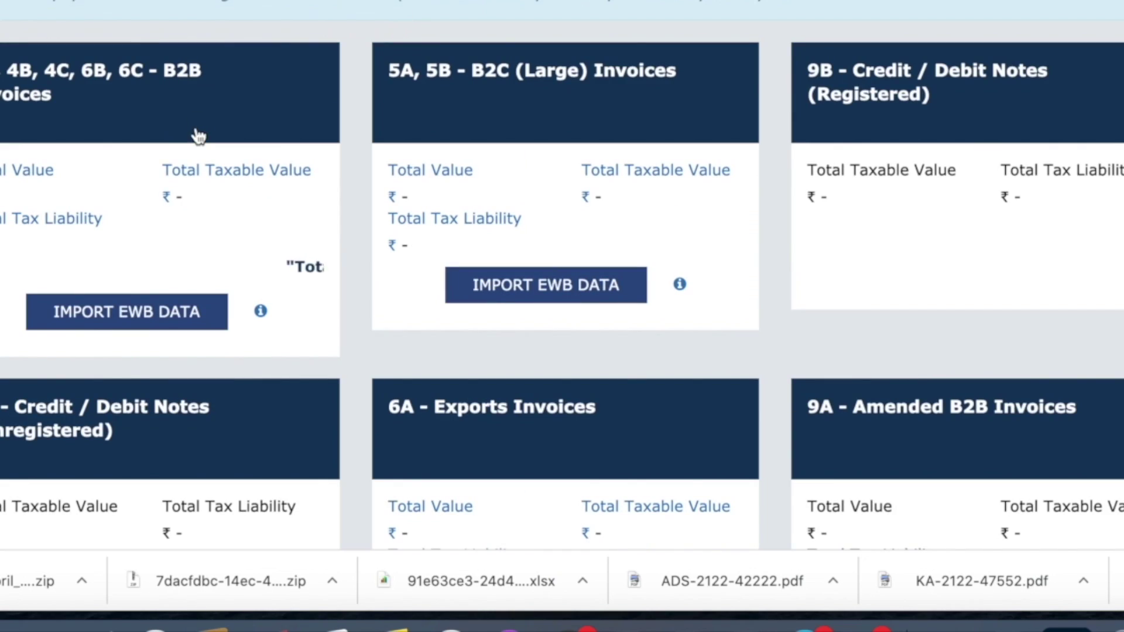
scroll(936, 112, "down", 8)
scroll(935, 113, "up", 5)
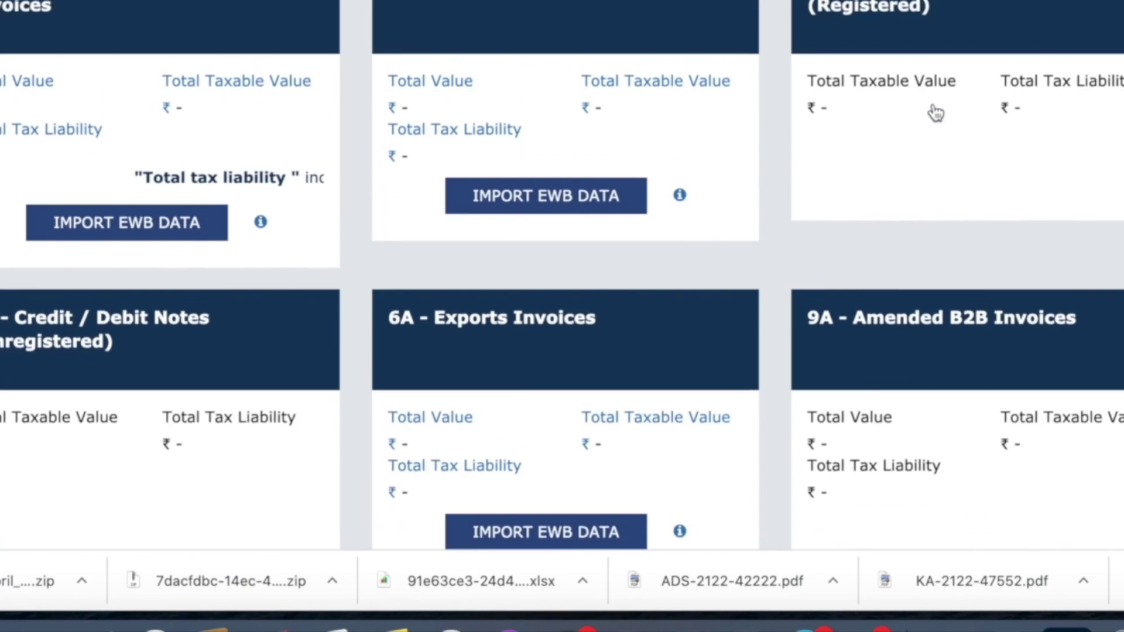
scroll(921, 170, "down", 12)
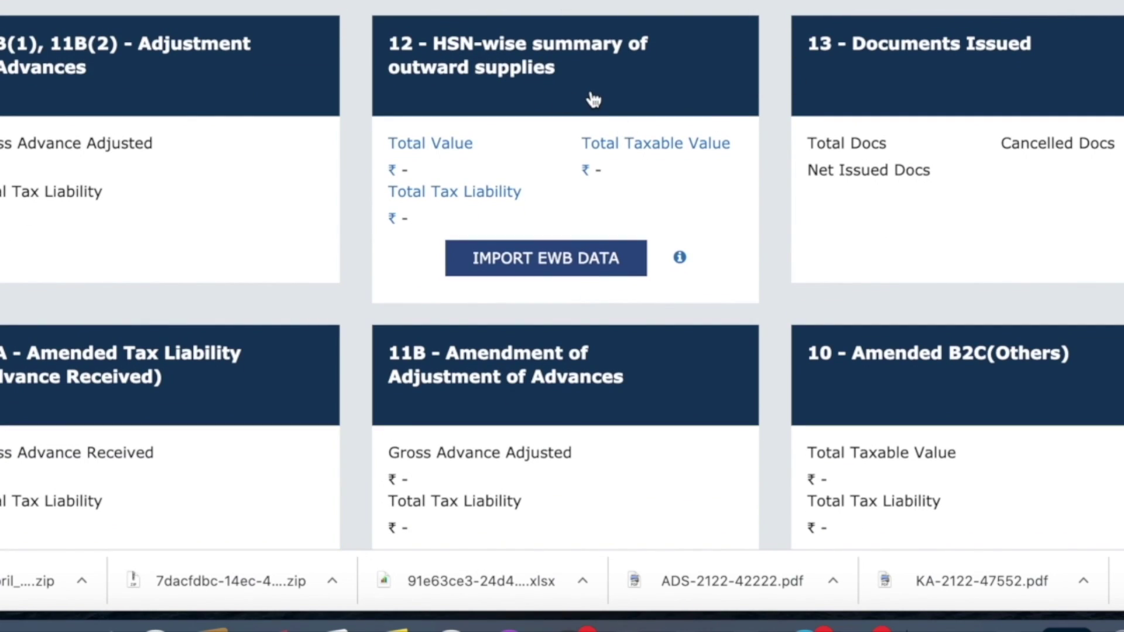
- Examine the HSN Wise Details pivot table in the spreadsheet against the portal's table 12 HSN-wise summary tile
key("ctrl+Tab")
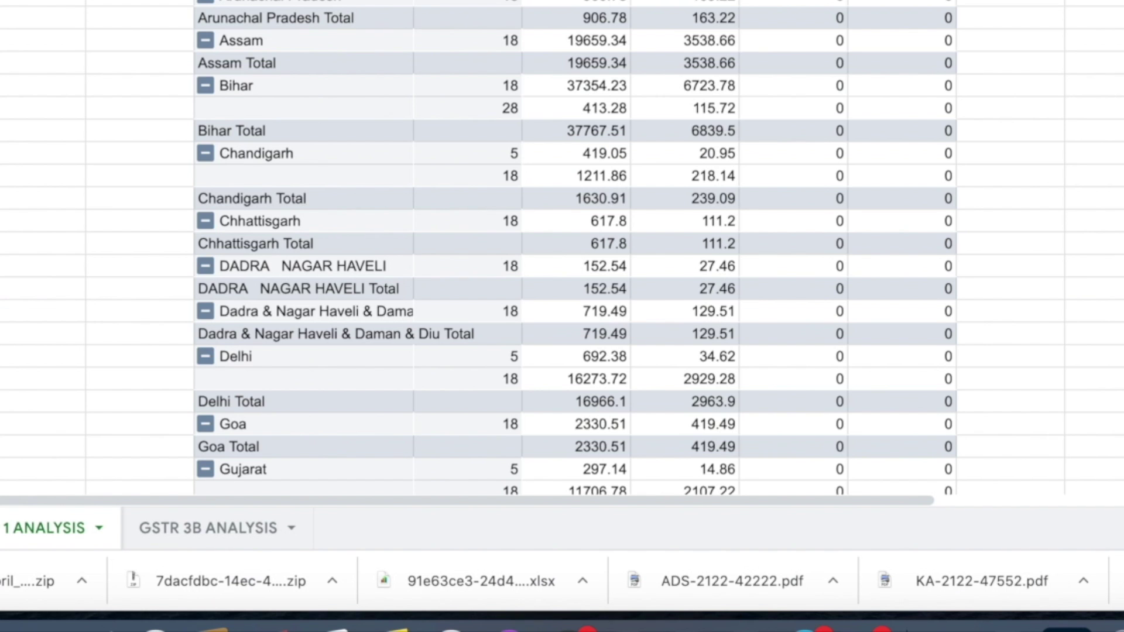
scroll(562, 263, "right", 5)
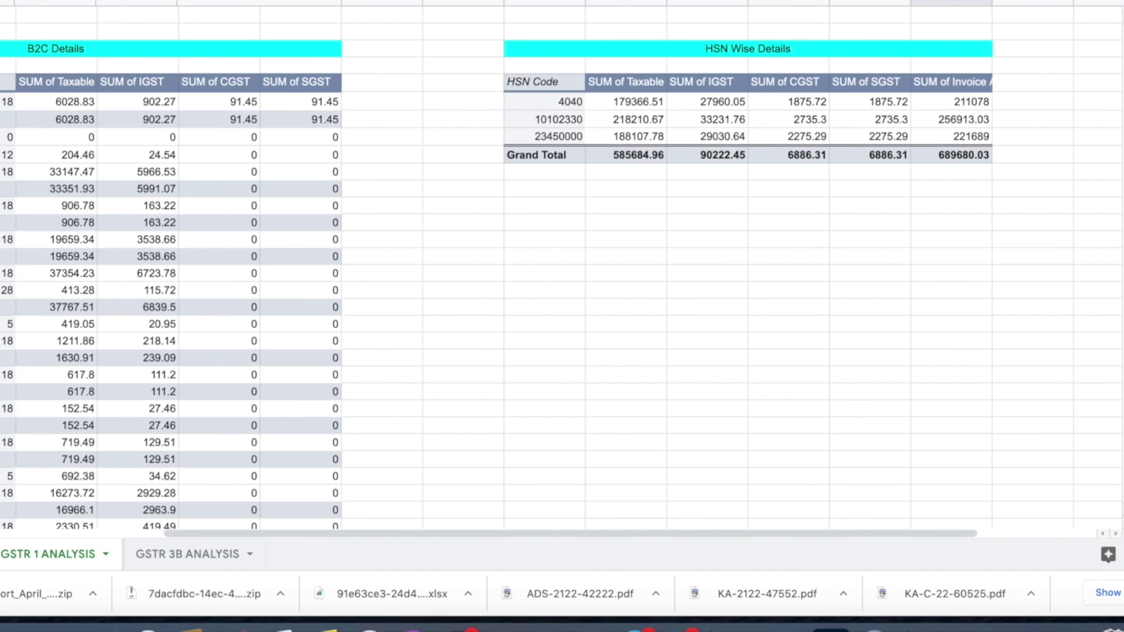
key("ctrl+shift+Tab")
scroll(442, 301, "up", 1)
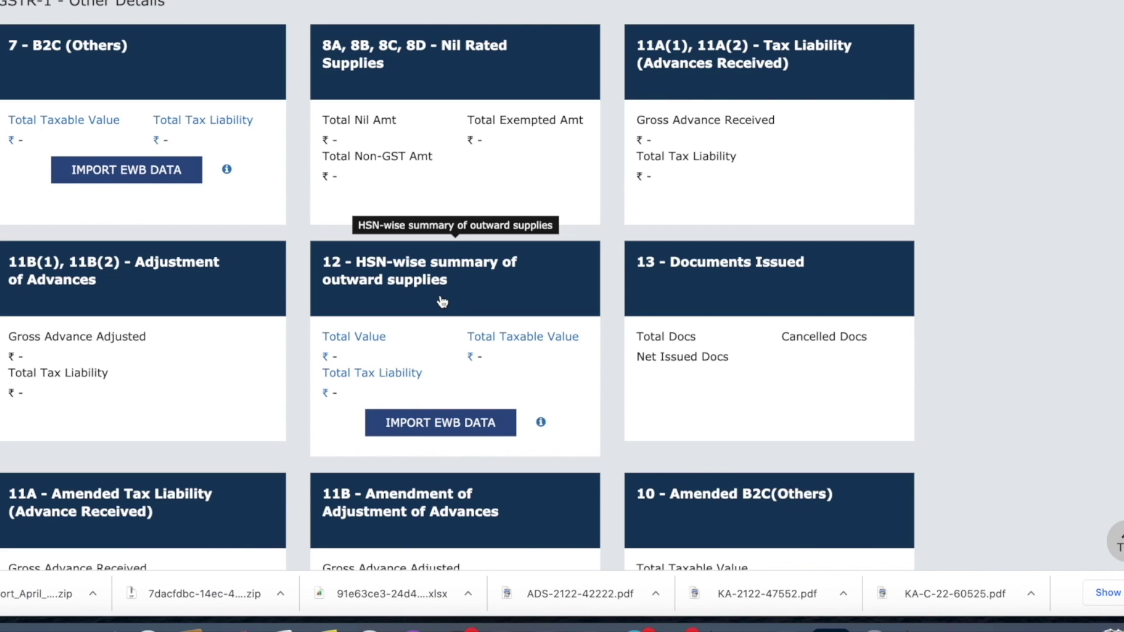
scroll(442, 301, "down", 1)
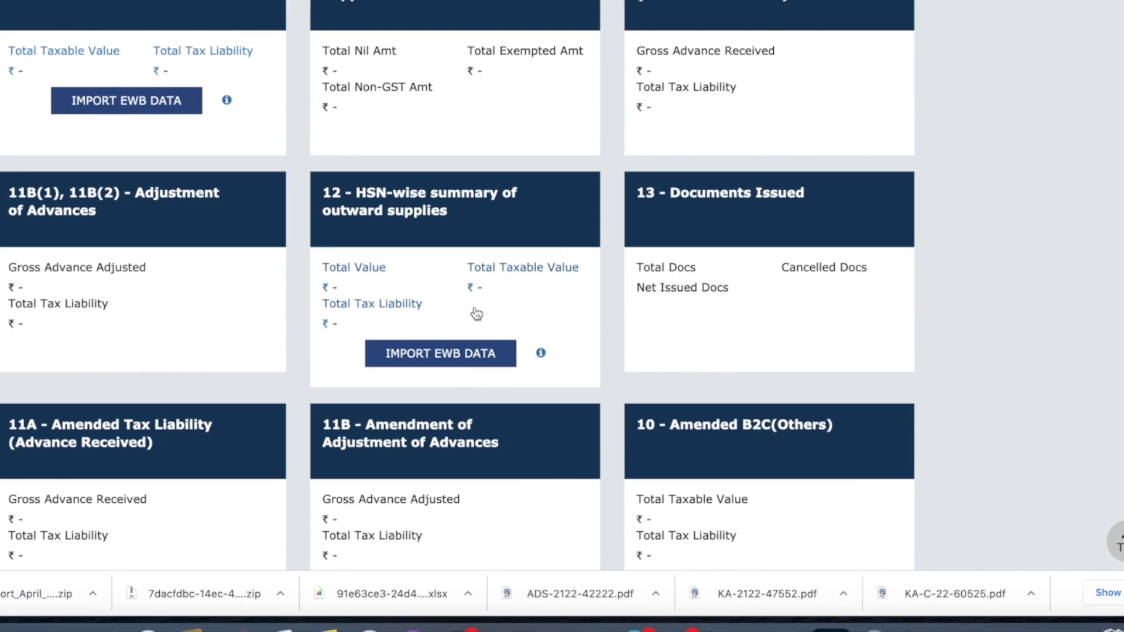
- Check the remaining GSTR-1 tiles and the summary generation, acknowledgement, submit and filing options that follow them
scroll(531, 286, "down", 3)
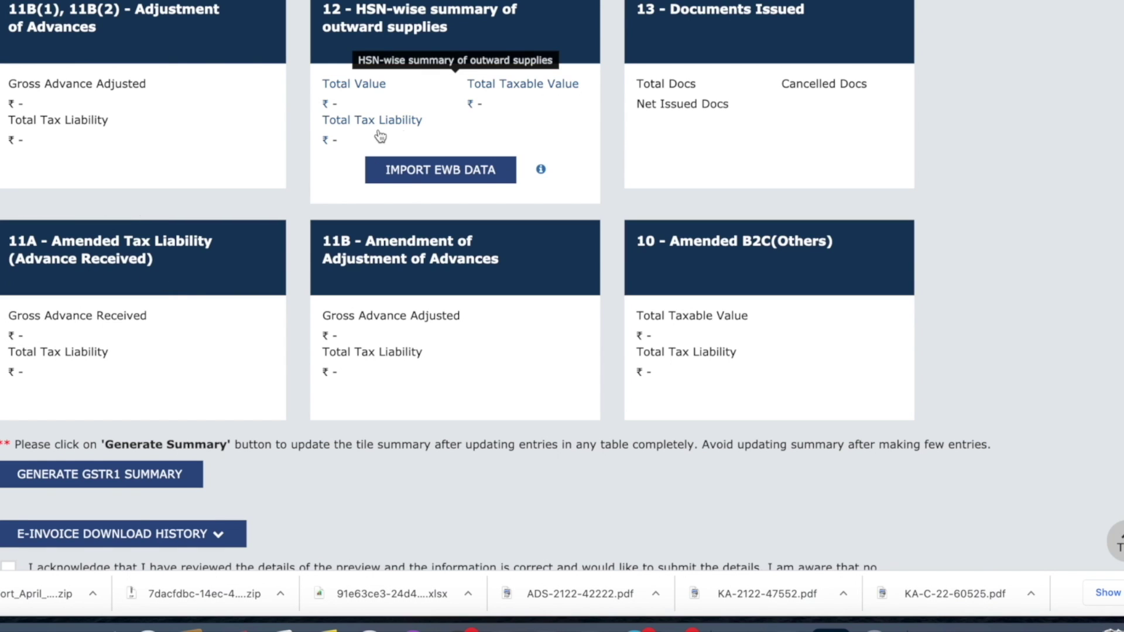
scroll(647, 367, "down", 3)
scroll(472, 378, "up", 6)
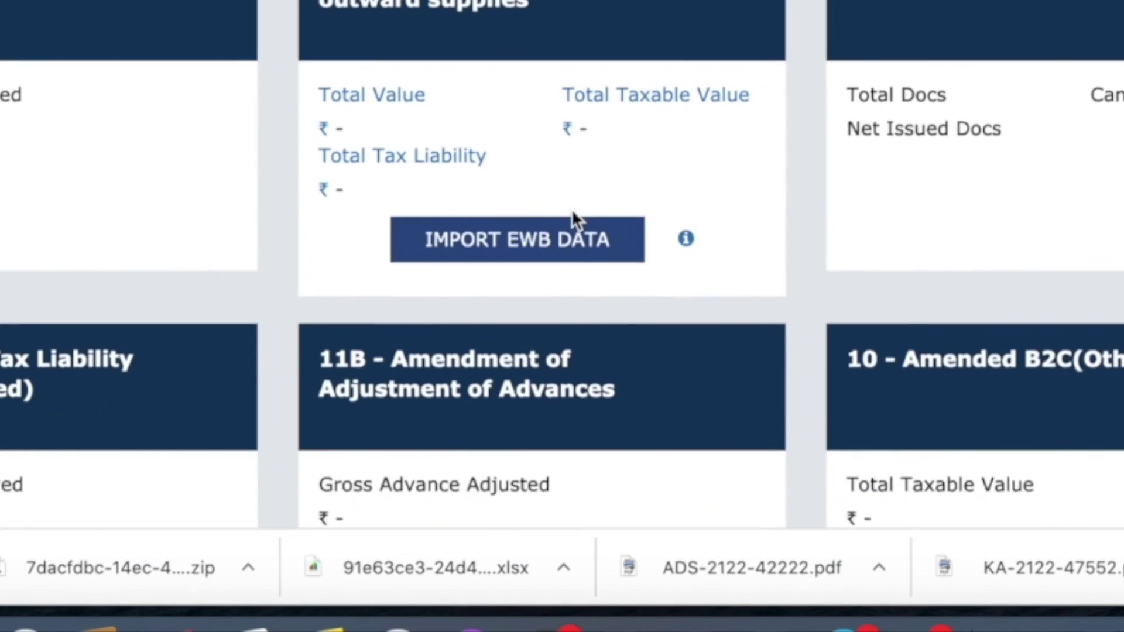
scroll(573, 212, "up", 10)
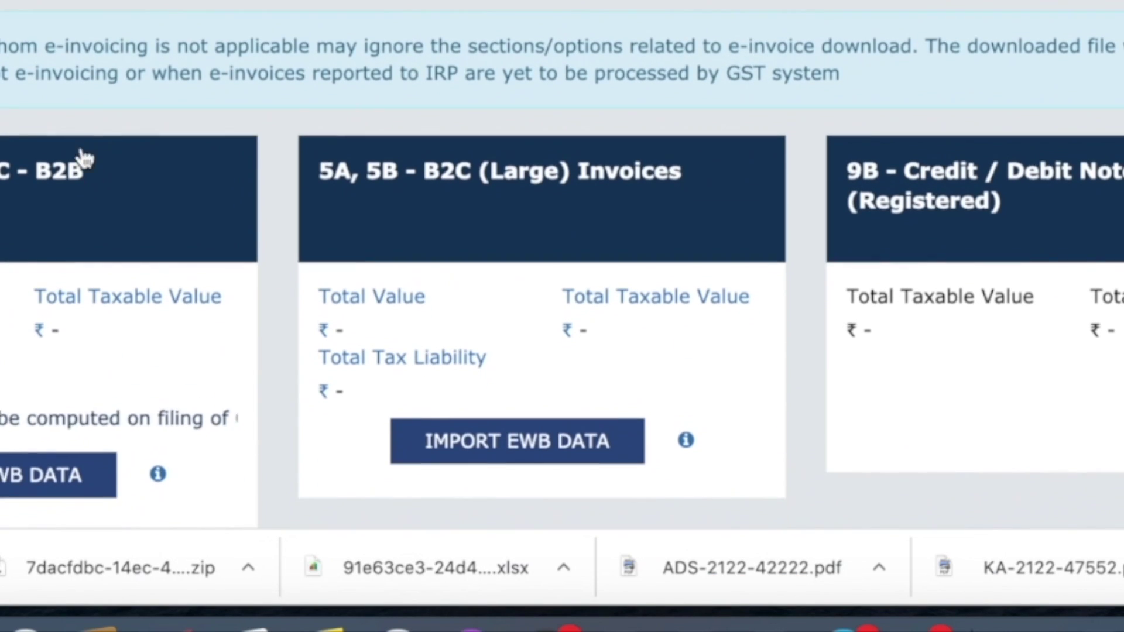
scroll(1066, 248, "down", 10)
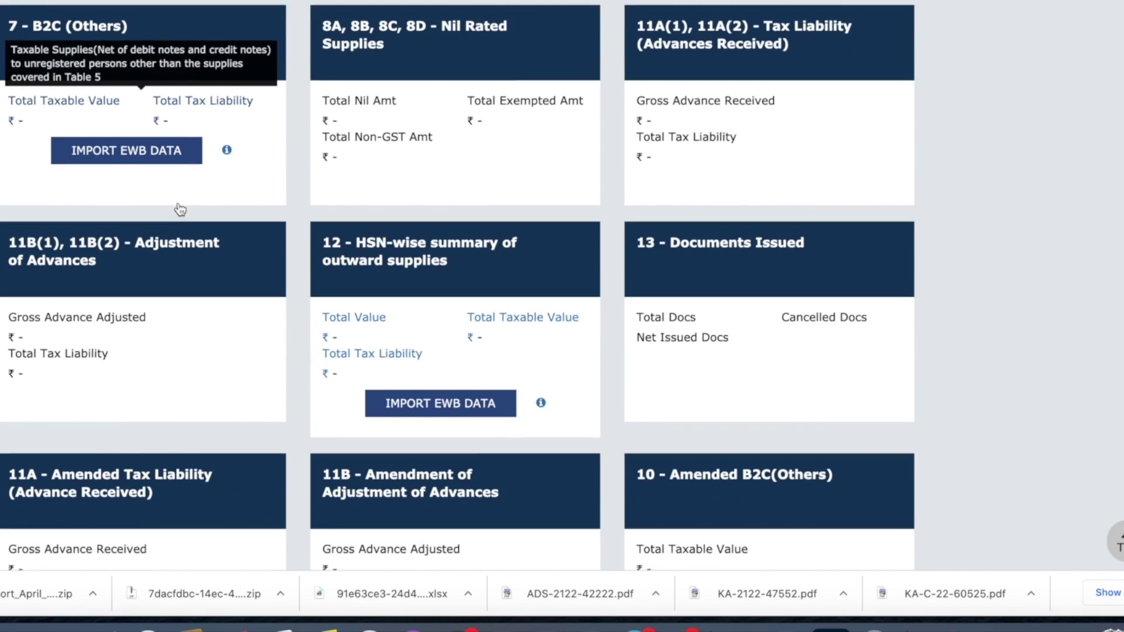
scroll(415, 409, "down", 5)
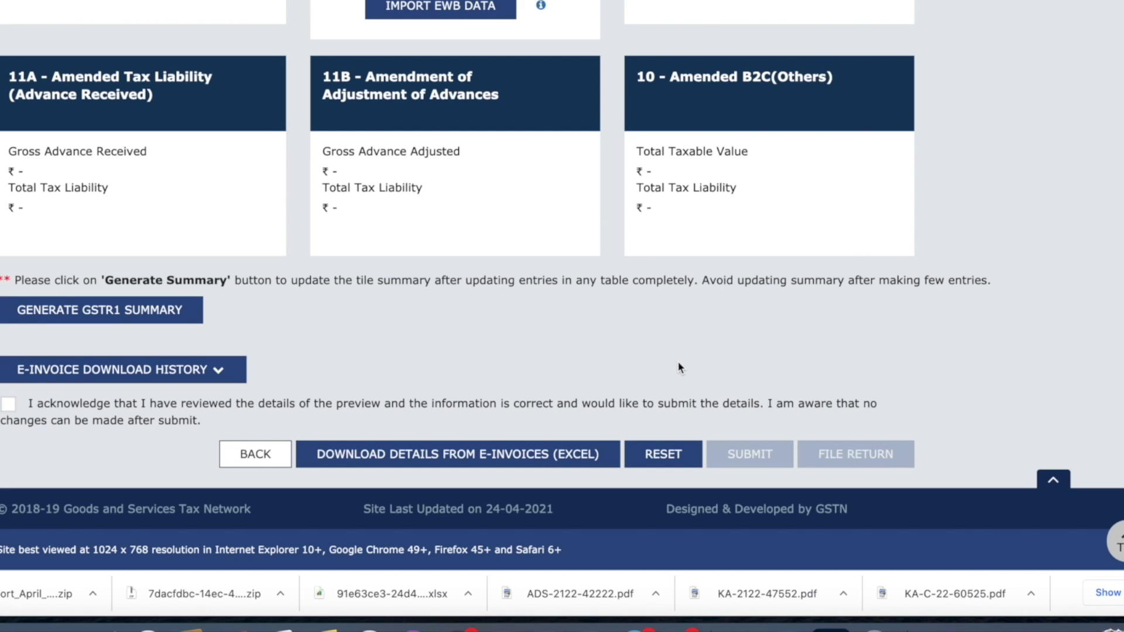
- Go back to File Returns and search for the April returns of 2021-22, Quarter 1 (Apr - Jun)
left_click(251, 455)
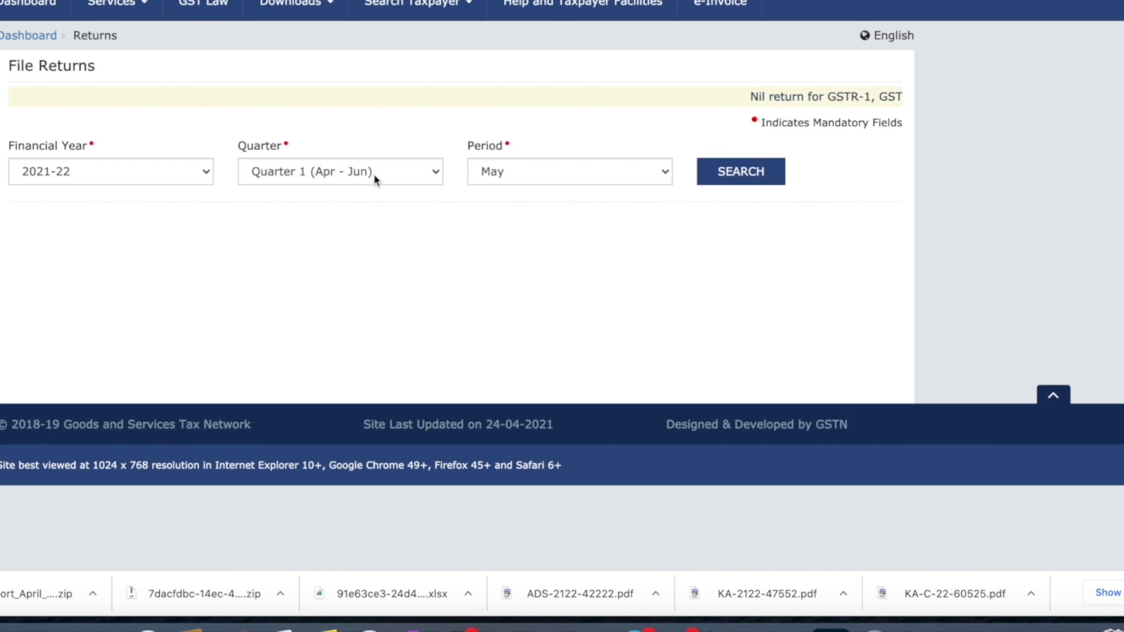
left_click(498, 173)
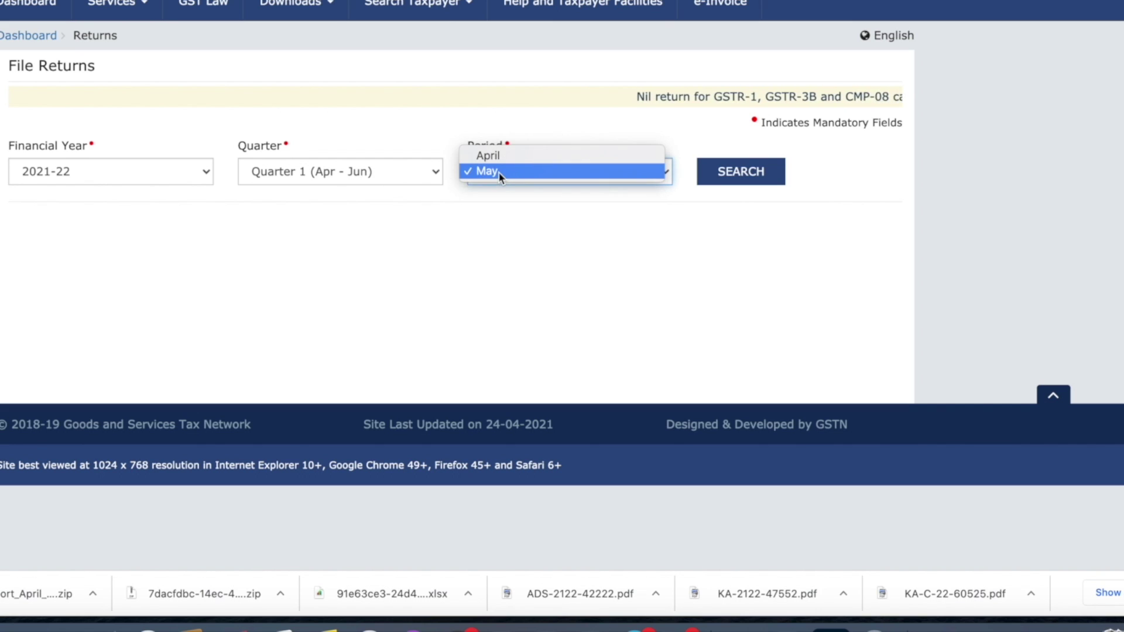
left_click(500, 155)
left_click(700, 173)
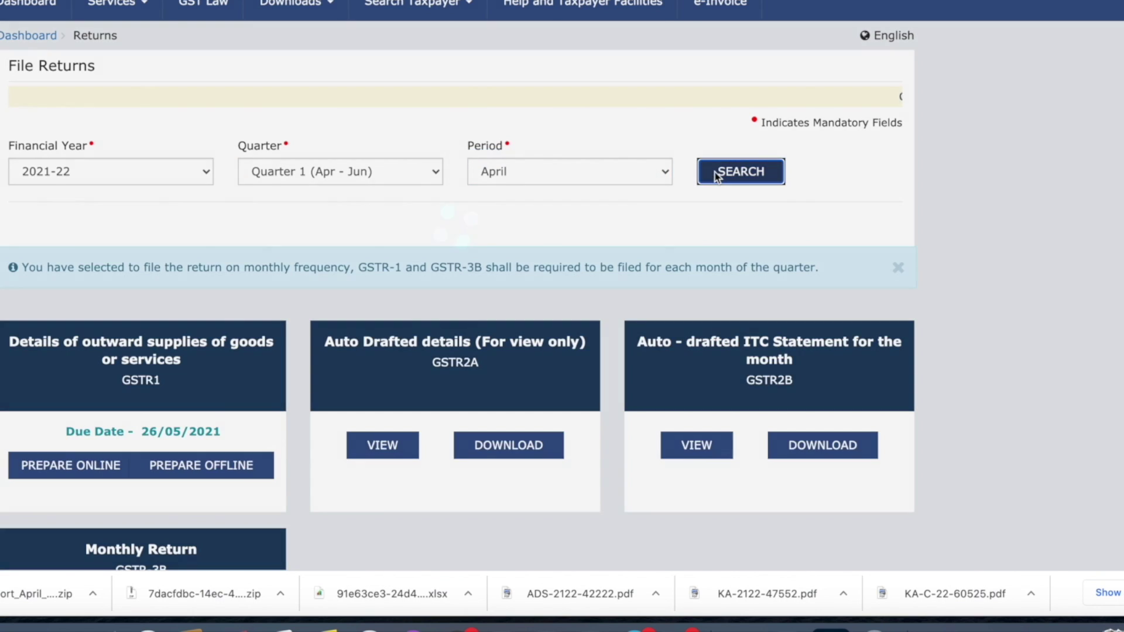
- Open the monthly GSTR-3B for online preparation, answer NO to filing a Nil return, and dismiss the system-generated summary notice
scroll(440, 309, "down", 5)
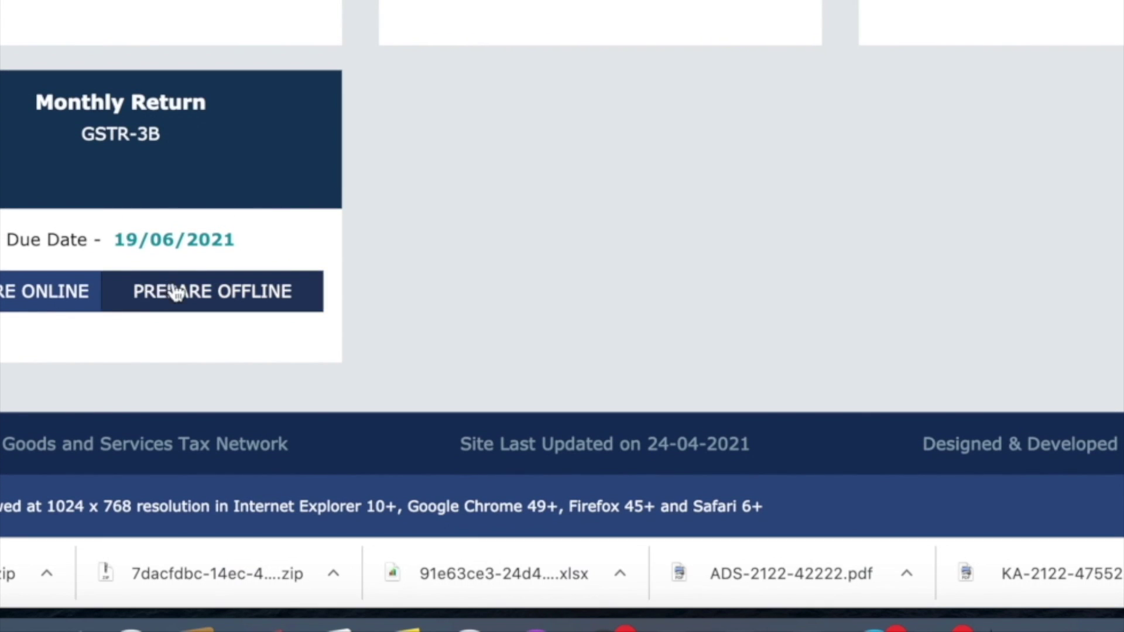
left_click(55, 307)
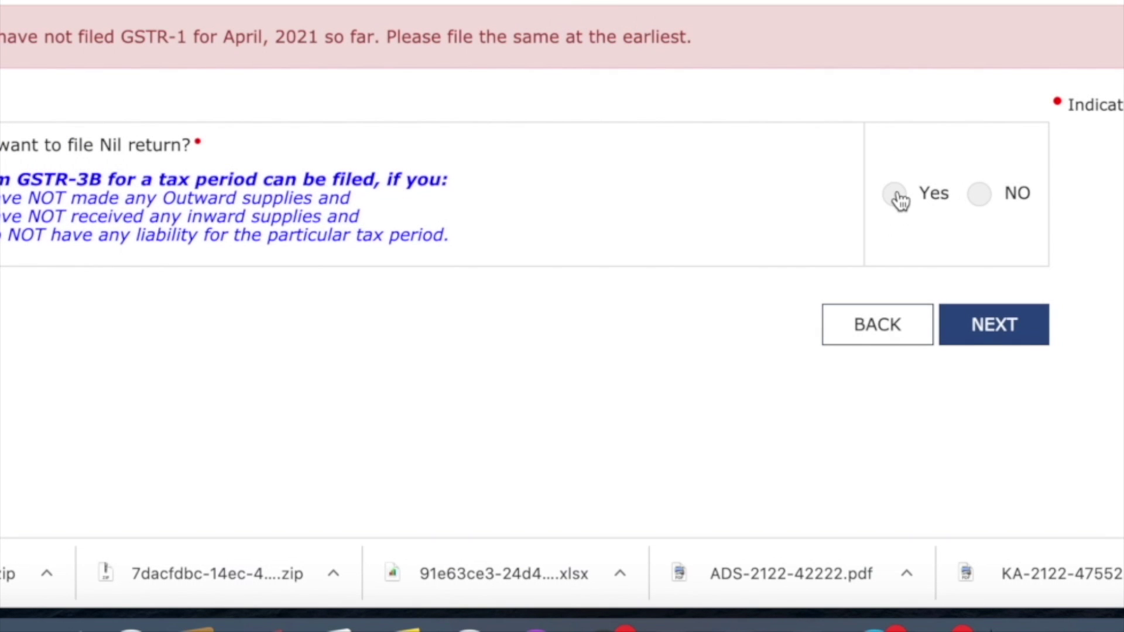
left_click(897, 195)
left_click(980, 194)
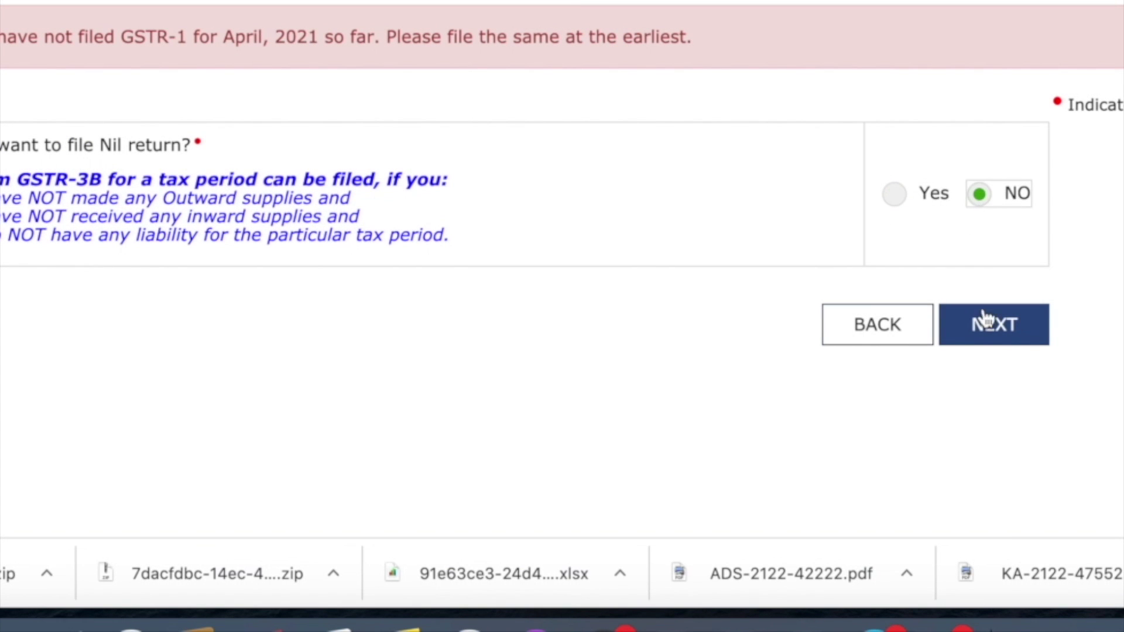
left_click(988, 328)
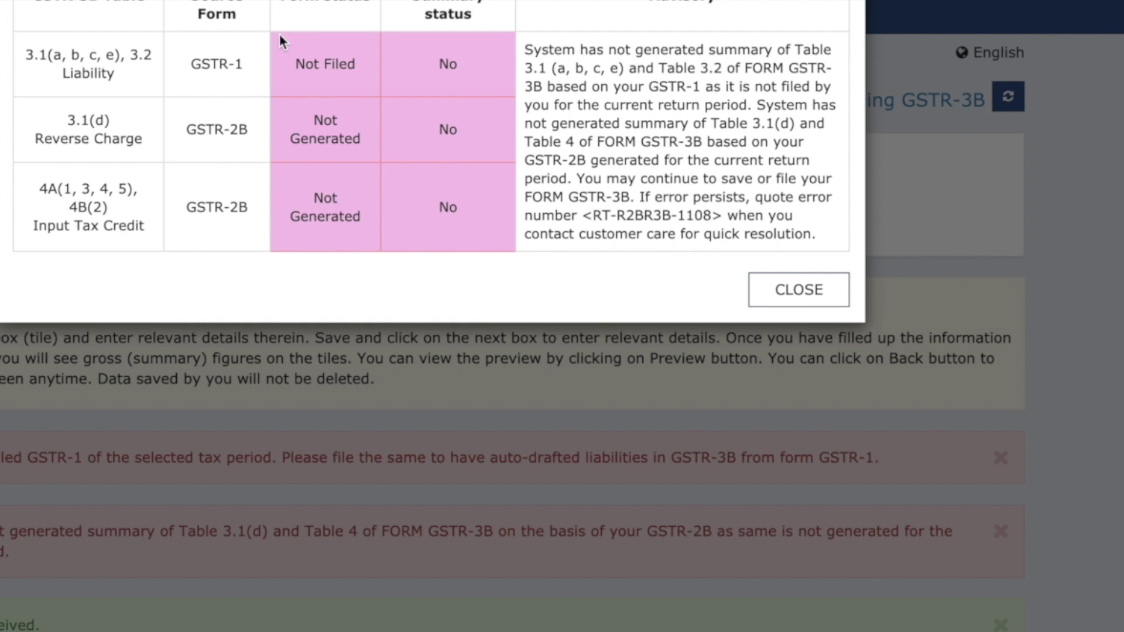
left_click(799, 290)
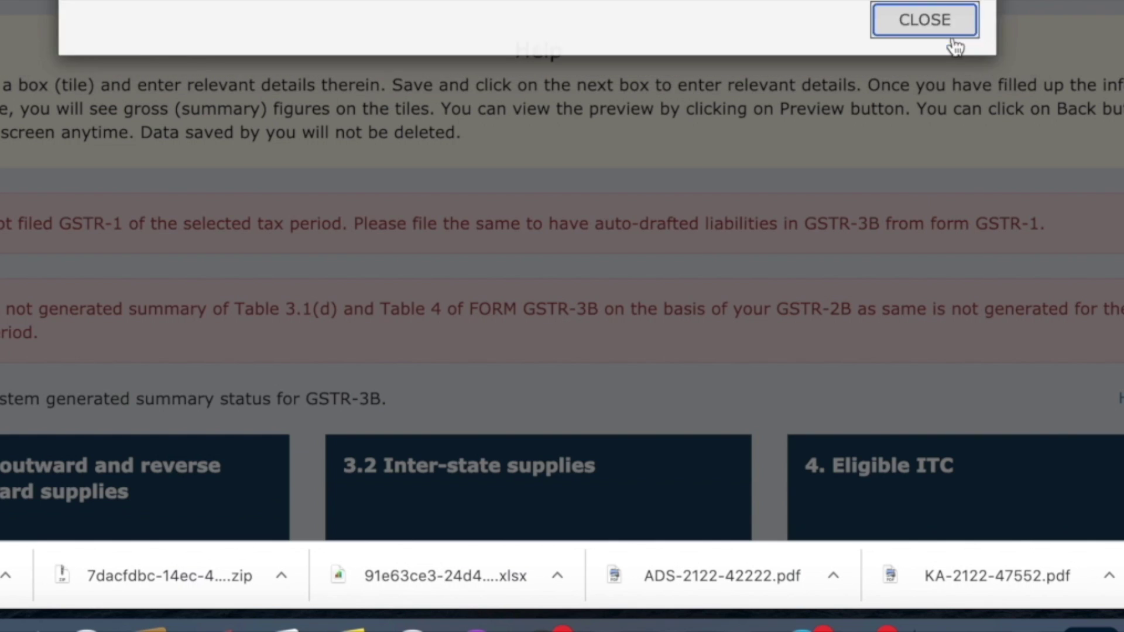
- Open table 3.1, dismiss the export IGST notice, and enter 585684 as the total taxable value of outward taxable supplies (a)
scroll(718, 199, "down", 10)
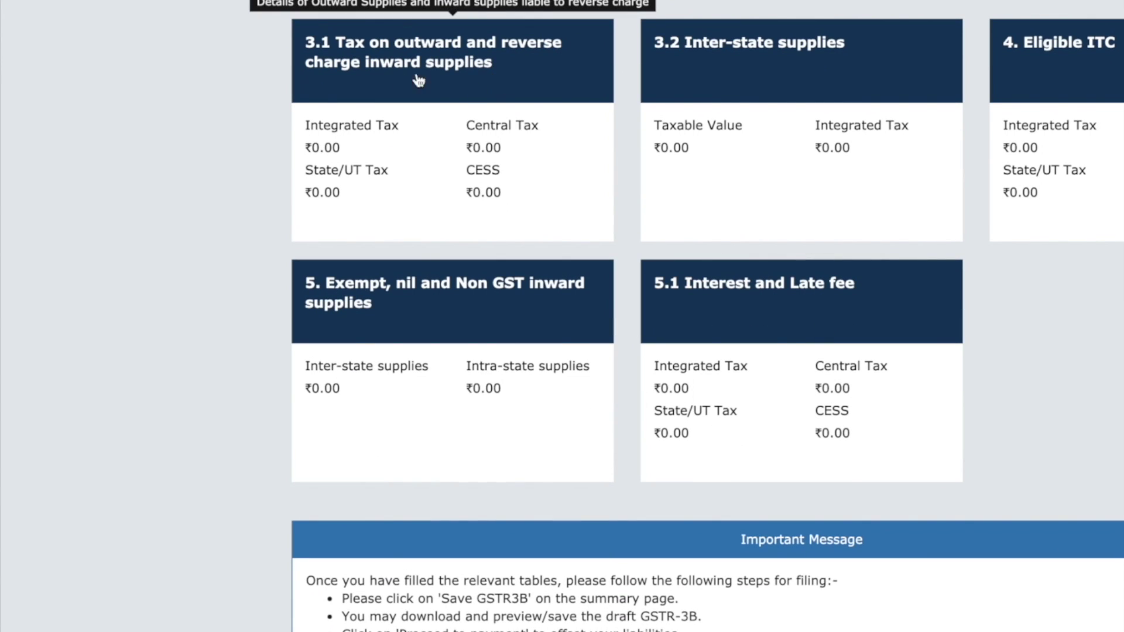
left_click(515, 87)
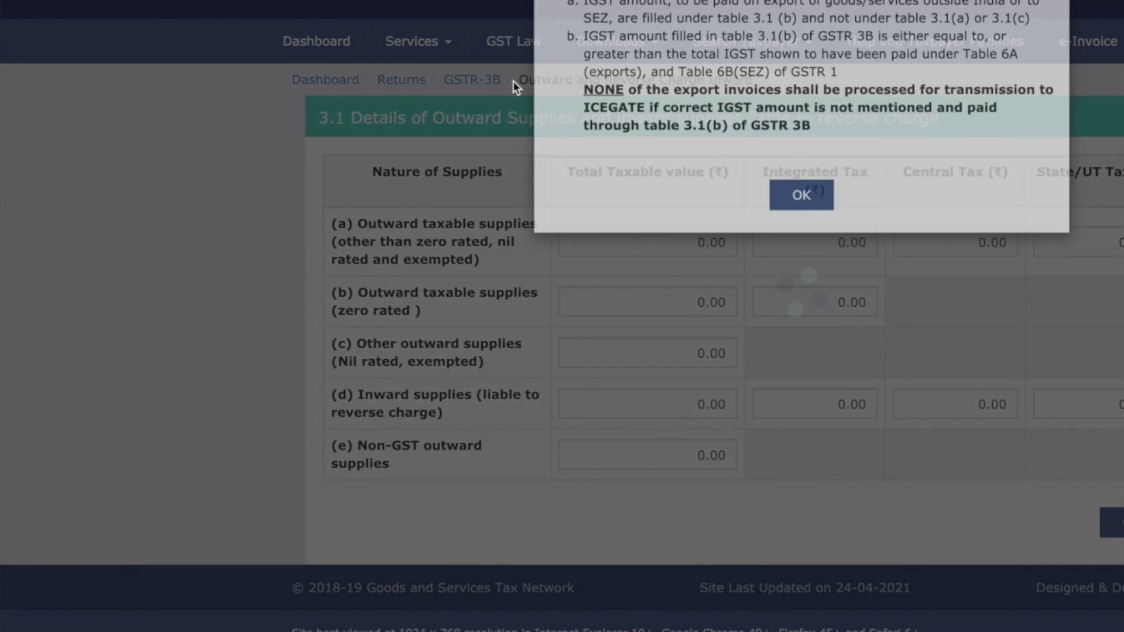
left_click(809, 233)
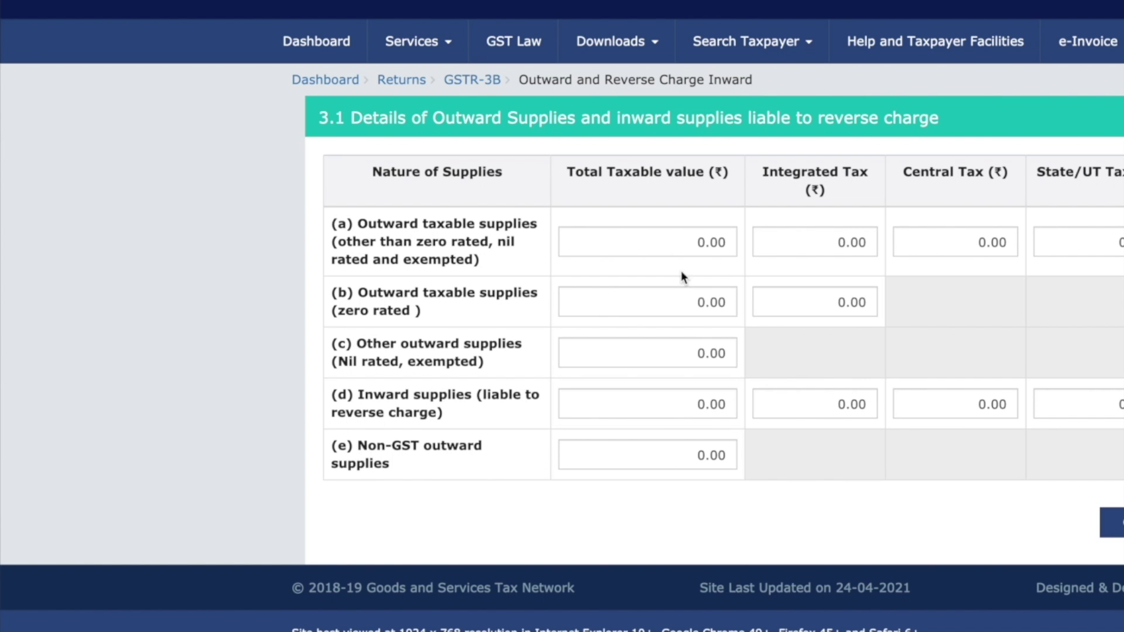
left_click(665, 237)
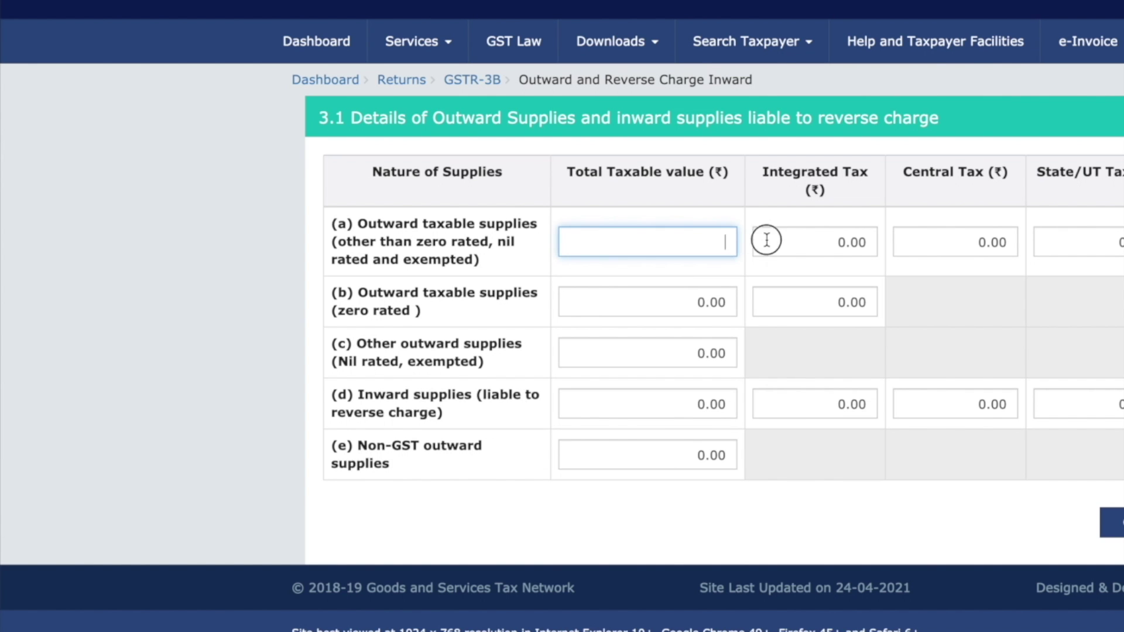
type("585684")
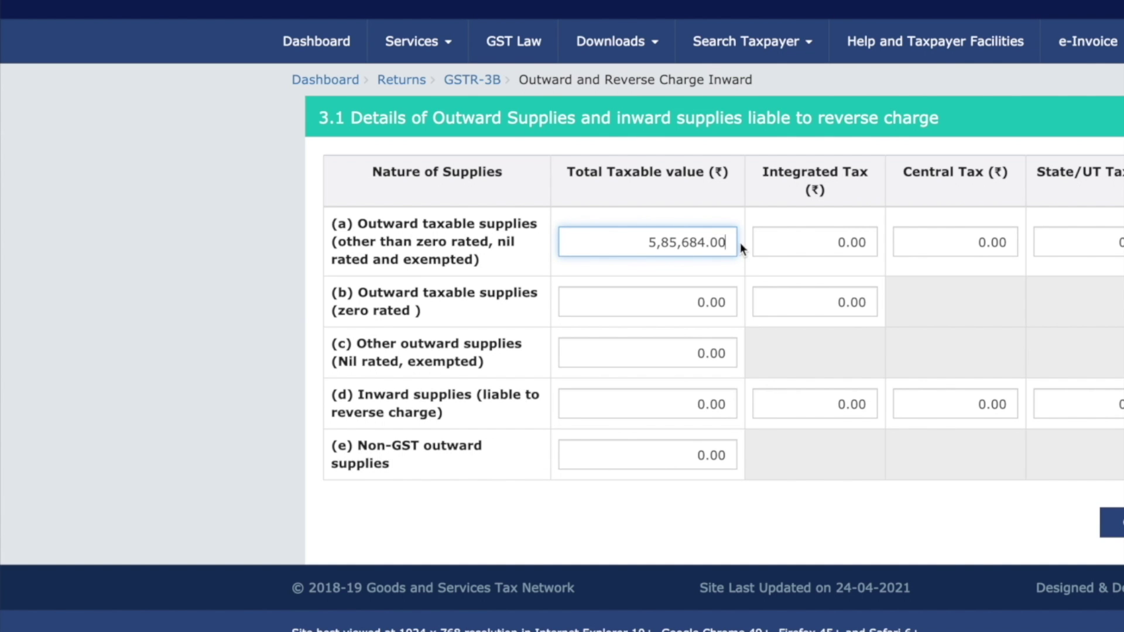
- Complete row (a) of table 3.1 with taxable value 585684.96, integrated tax 90222.45 and central tax 6886.31, and confirm the table
key("BackSpace")
key("BackSpace")
type("96")
left_click(831, 253)
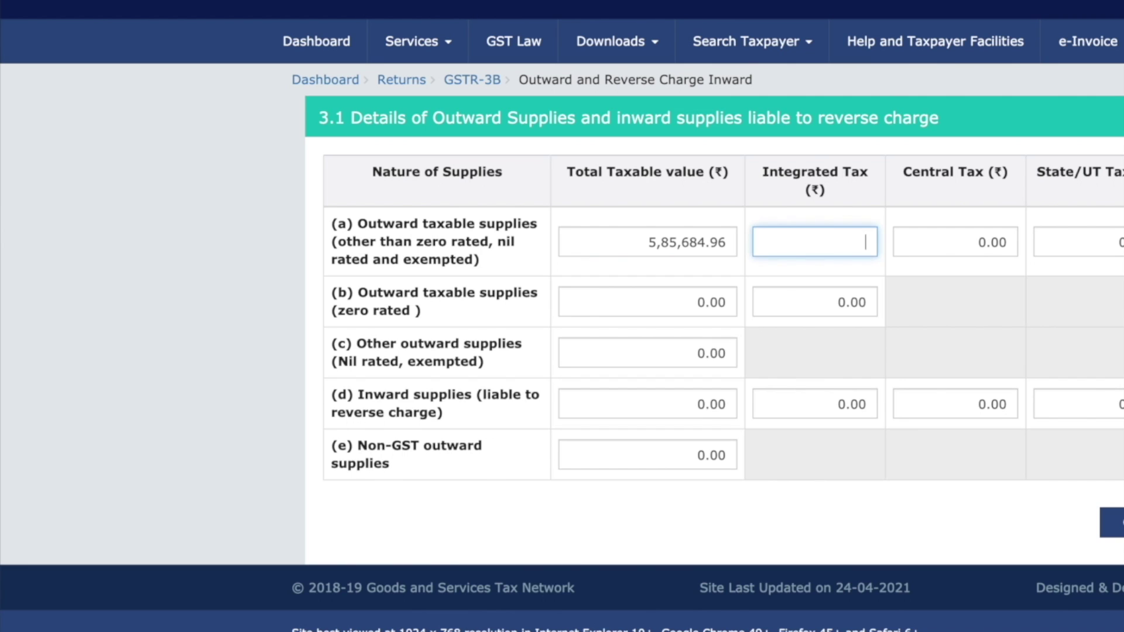
type("90222.45")
left_click(969, 245)
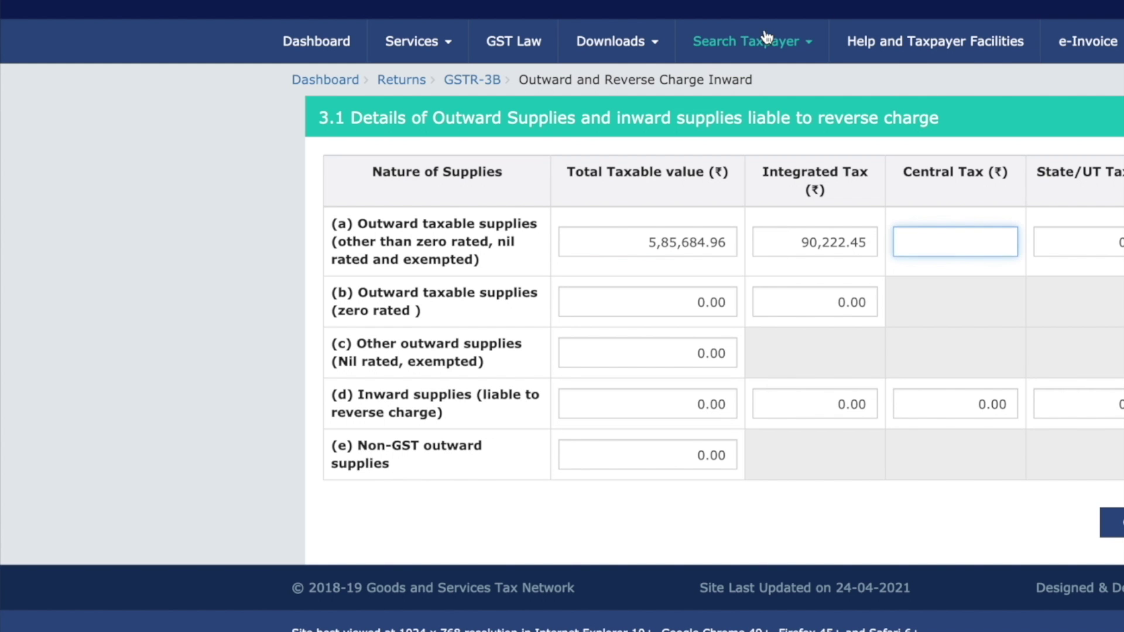
type("6886.31")
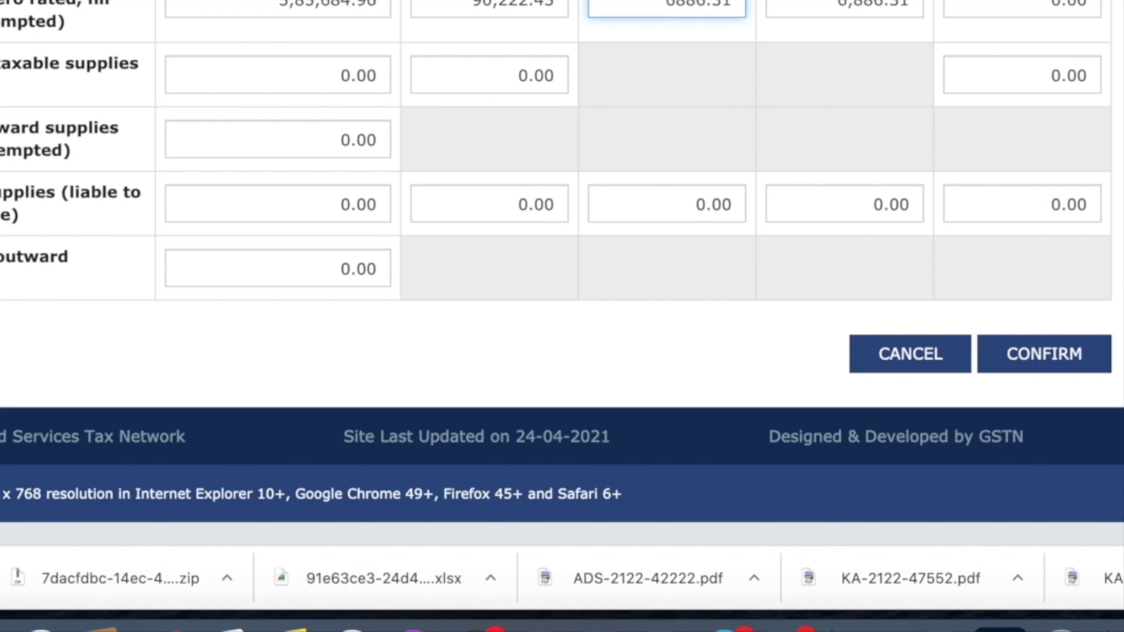
left_click(1025, 357)
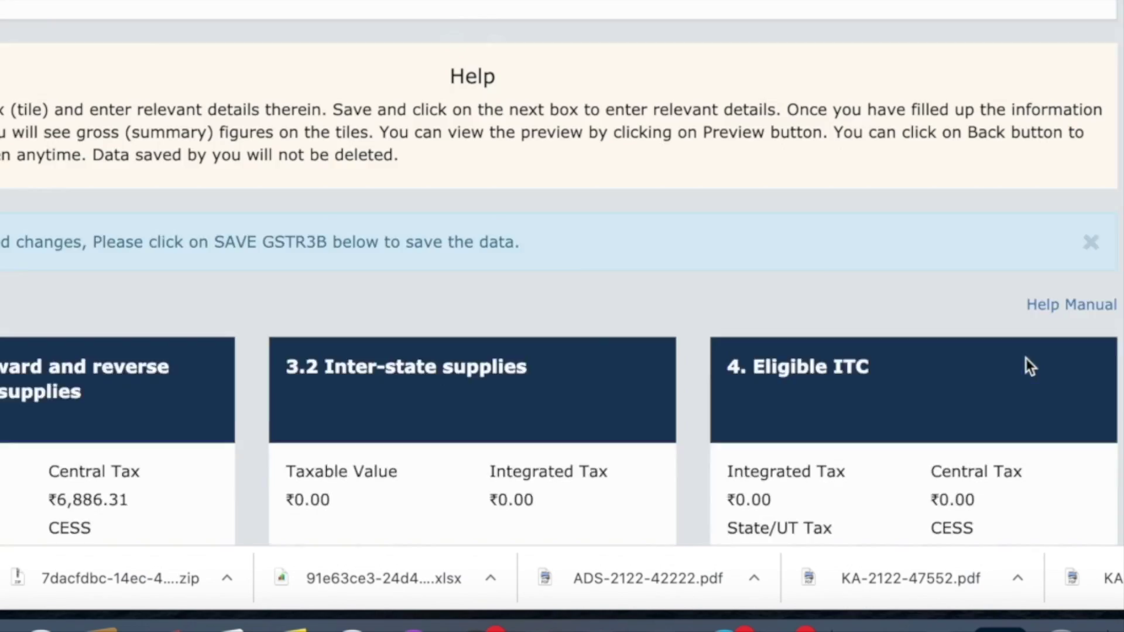
- Open table 3.2 Inter-state supplies, and in the spreadsheet include B2B in the Nature filter of the Interstate B2C Supplies pivot table
scroll(527, 276, "down", 3)
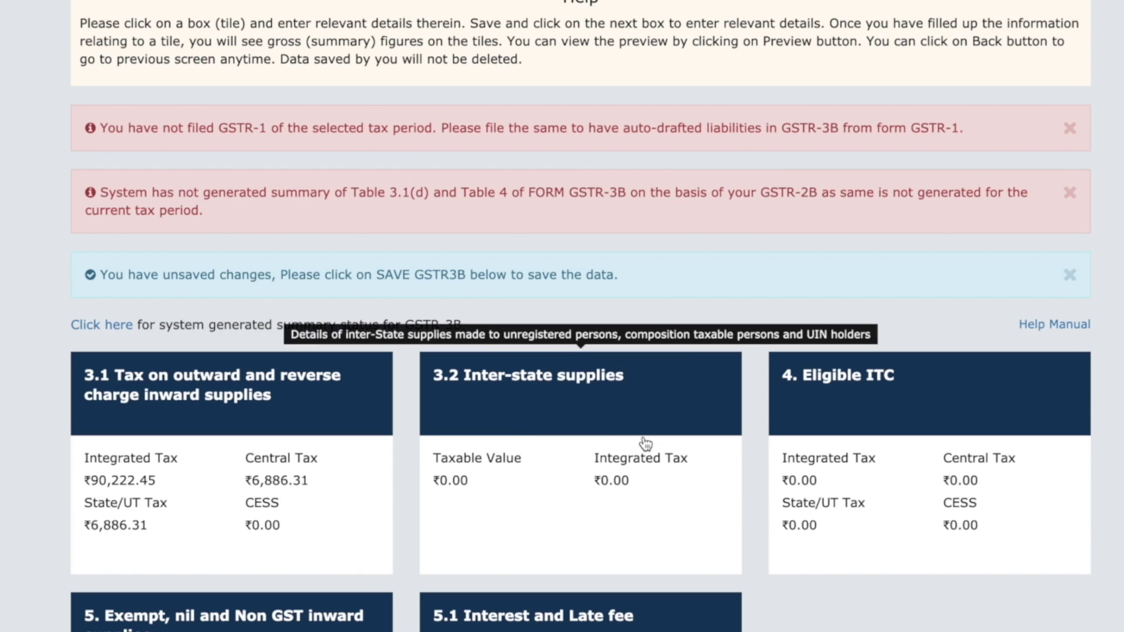
left_click(562, 415)
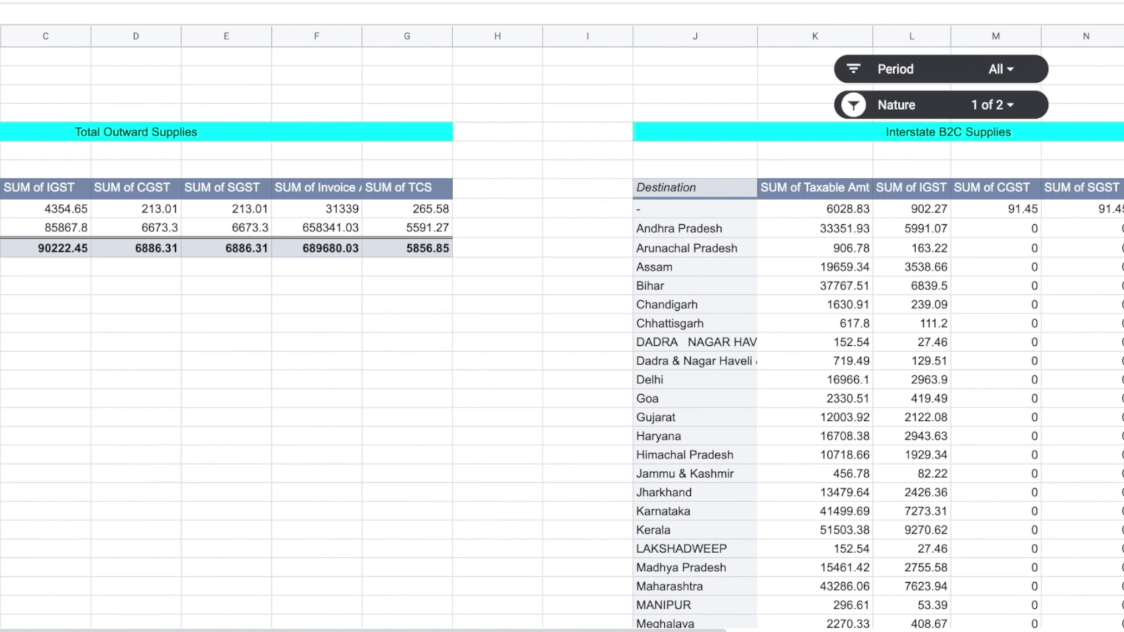
left_click(1002, 70)
left_click(1004, 271)
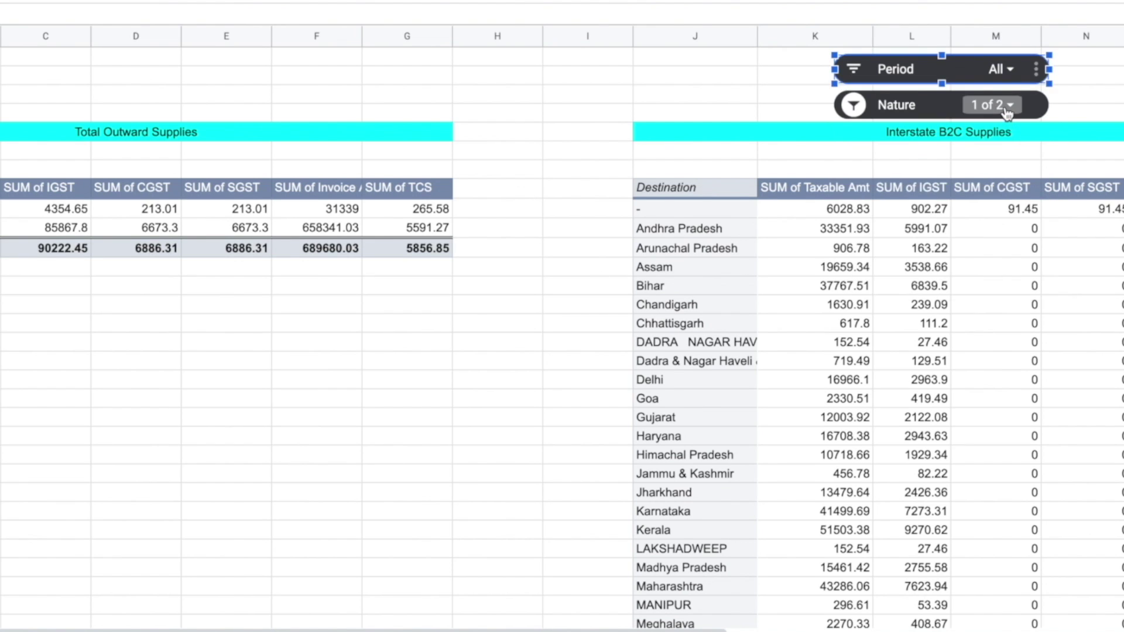
left_click(1004, 106)
left_click(918, 285)
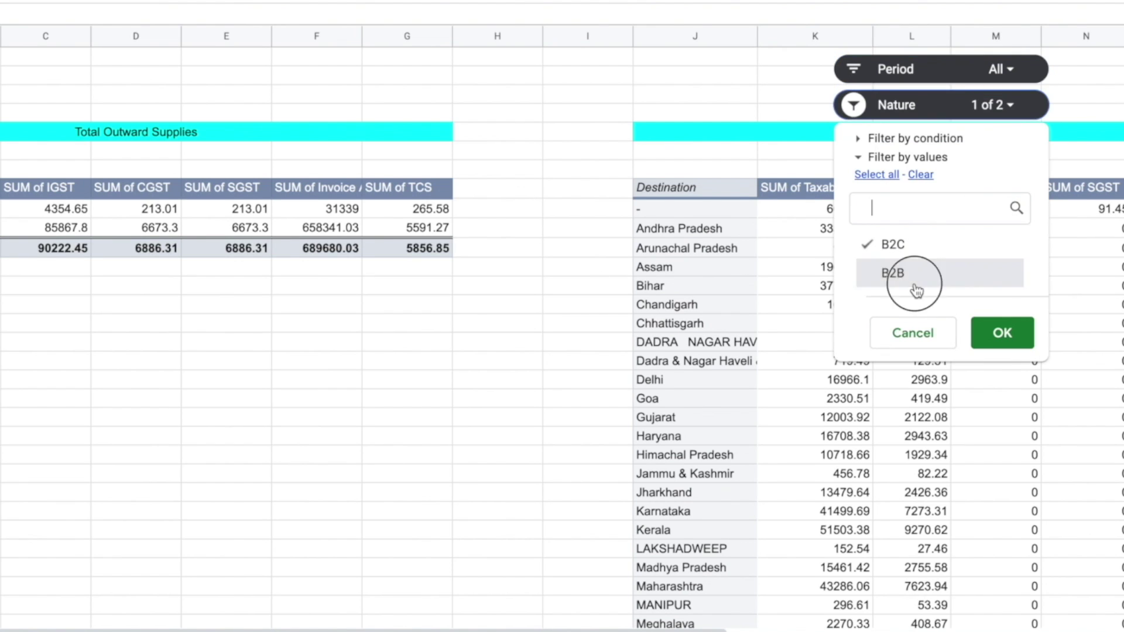
left_click(982, 332)
- Highlight the Uttar Pradesh row of the Interstate B2C Supplies pivot table with a red fill
scroll(803, 353, "right", 5)
scroll(803, 353, "right", 1)
scroll(803, 353, "down", 5)
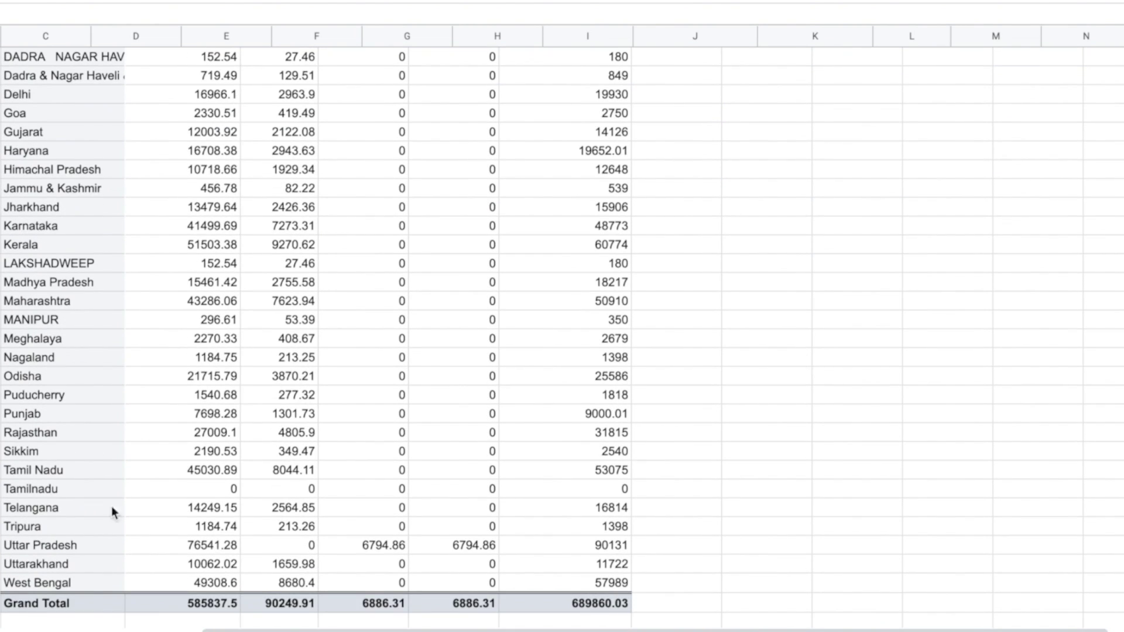
left_click(150, 553)
left_click_drag(150, 553, 586, 555)
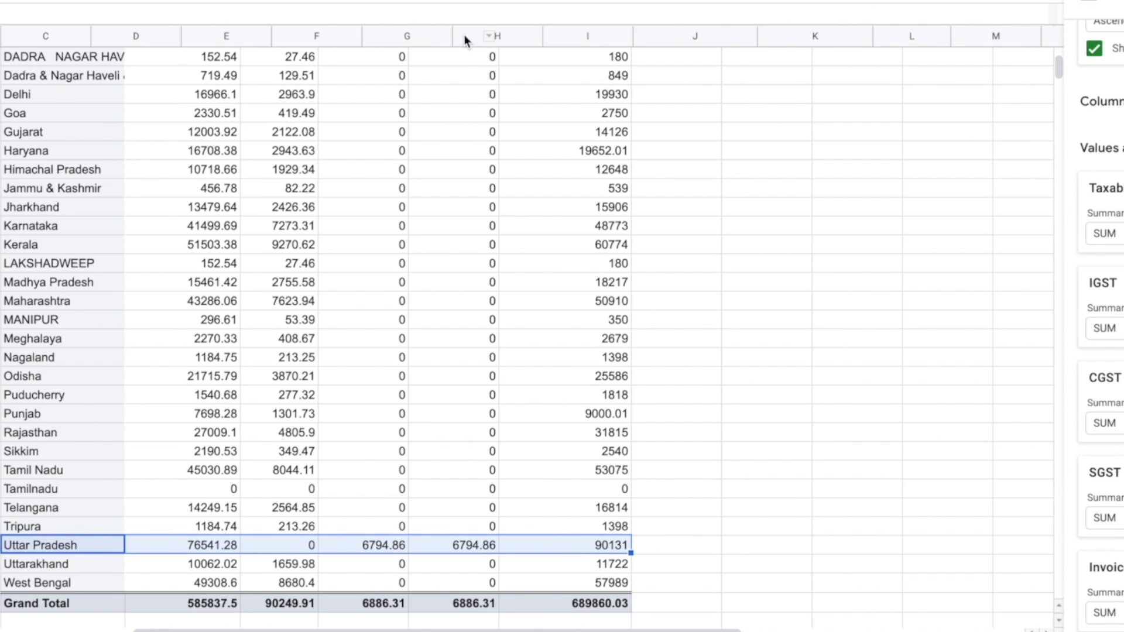
left_click(412, 2)
left_click(441, 70)
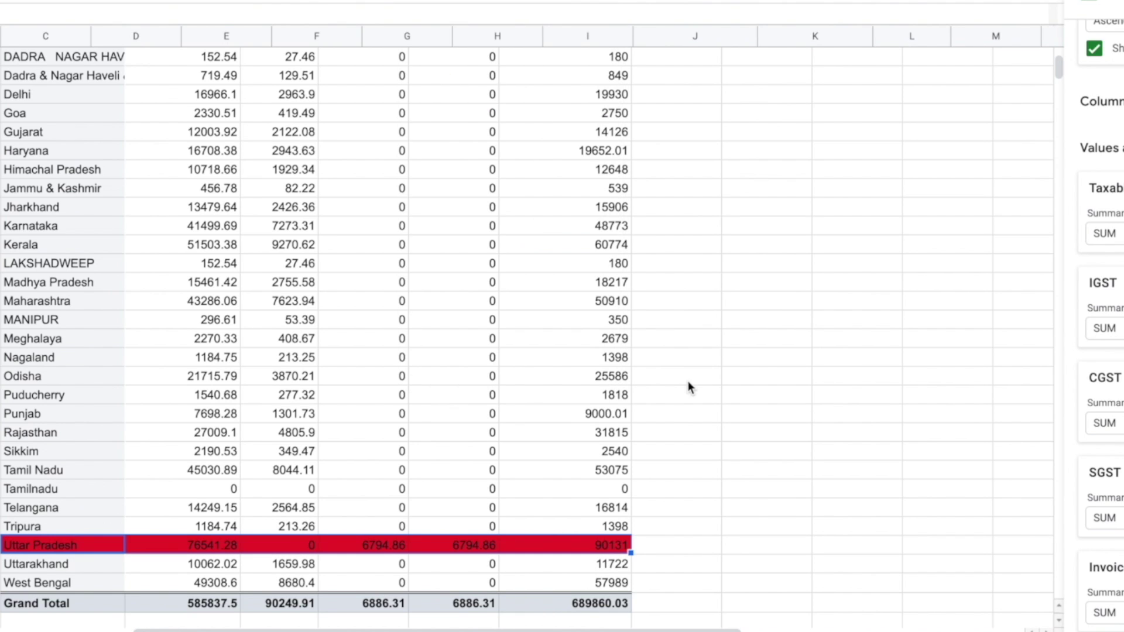
left_click(688, 381)
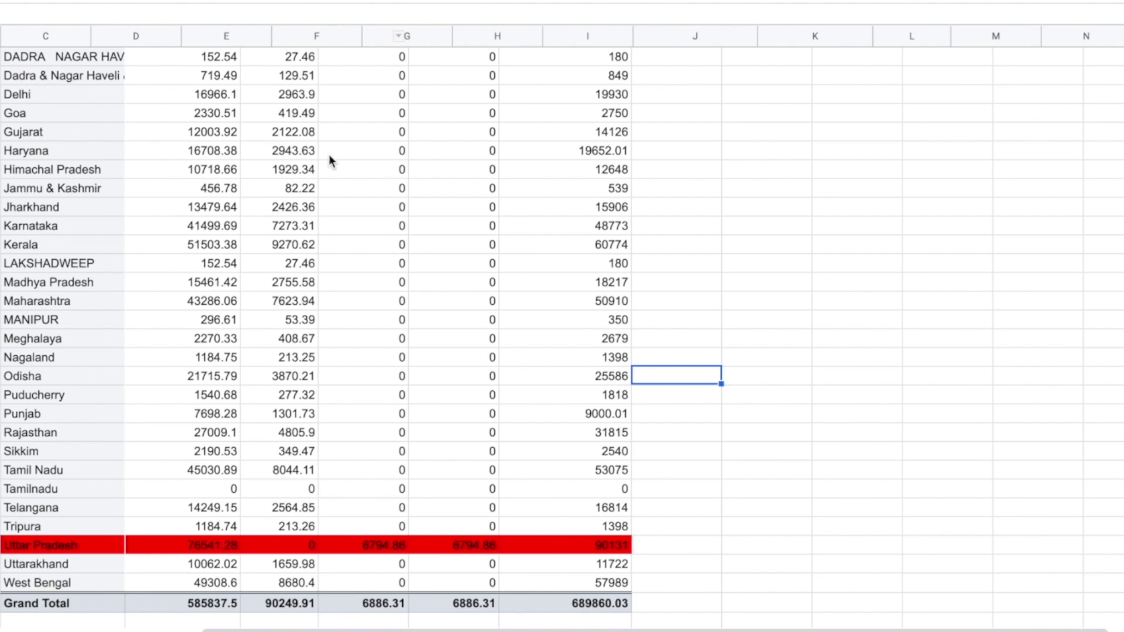
- In table 3.2, choose 37 - Andhra Pradesh as place of supply to unregistered persons and enter 33504.47 as its total taxable value
scroll(328, 158, "up", 5)
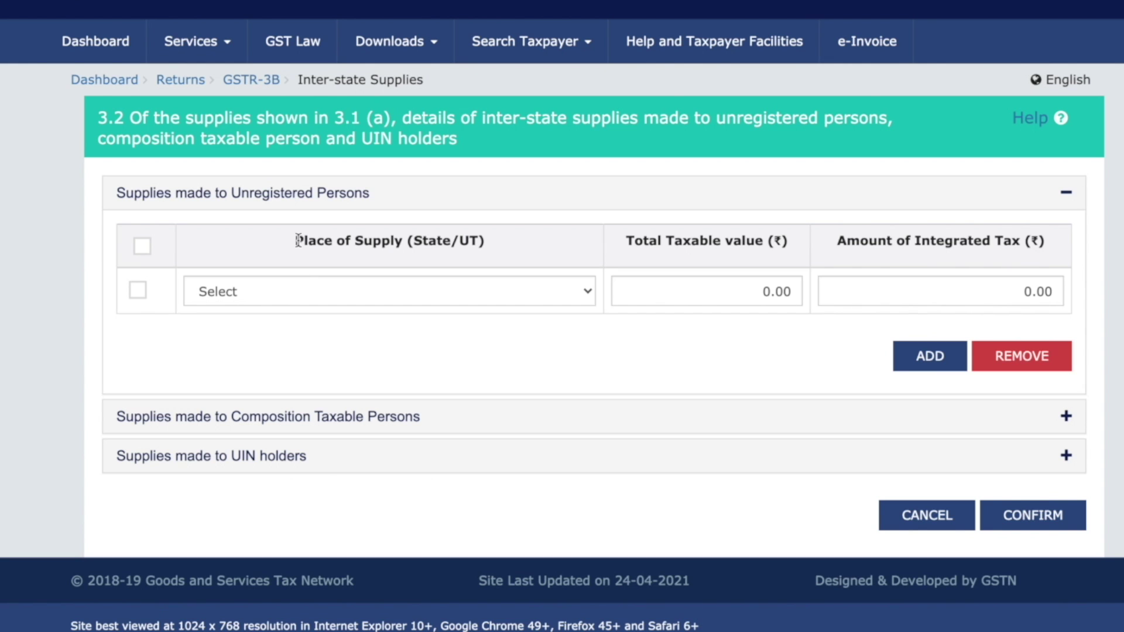
left_click(293, 289)
left_click(508, 258)
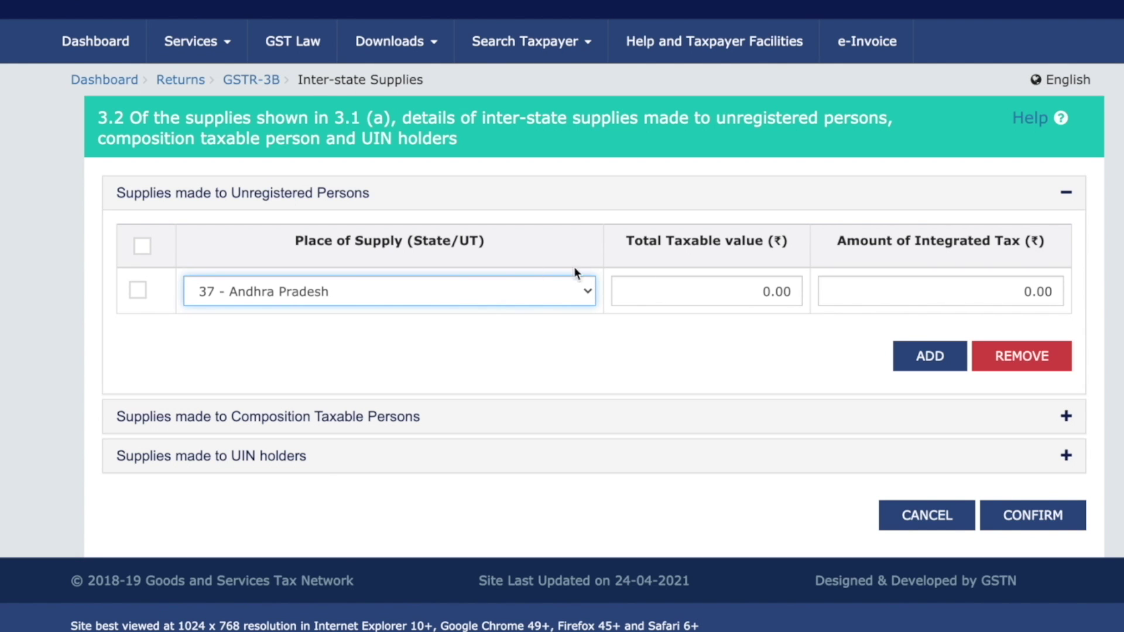
left_click(692, 287)
type("335054")
key("BackSpace")
key("BackSpace")
type("4.47")
key("Tab")
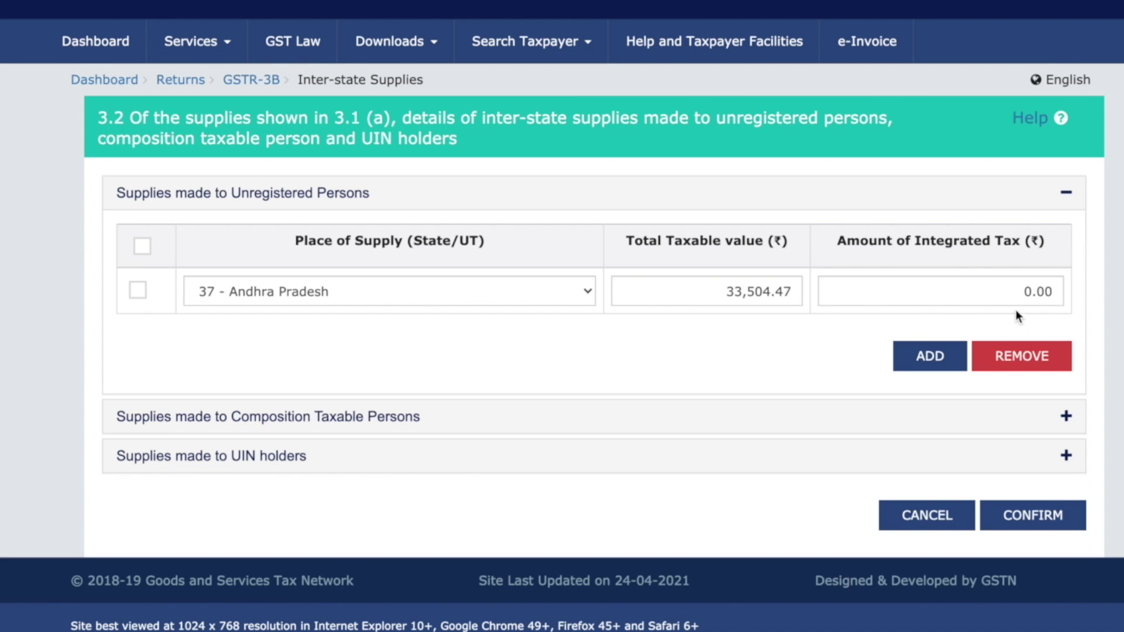
- Enter 6018.53 as integrated tax for Andhra Pradesh, add another place-of-supply row, and confirm table 3.2
left_click(1013, 291)
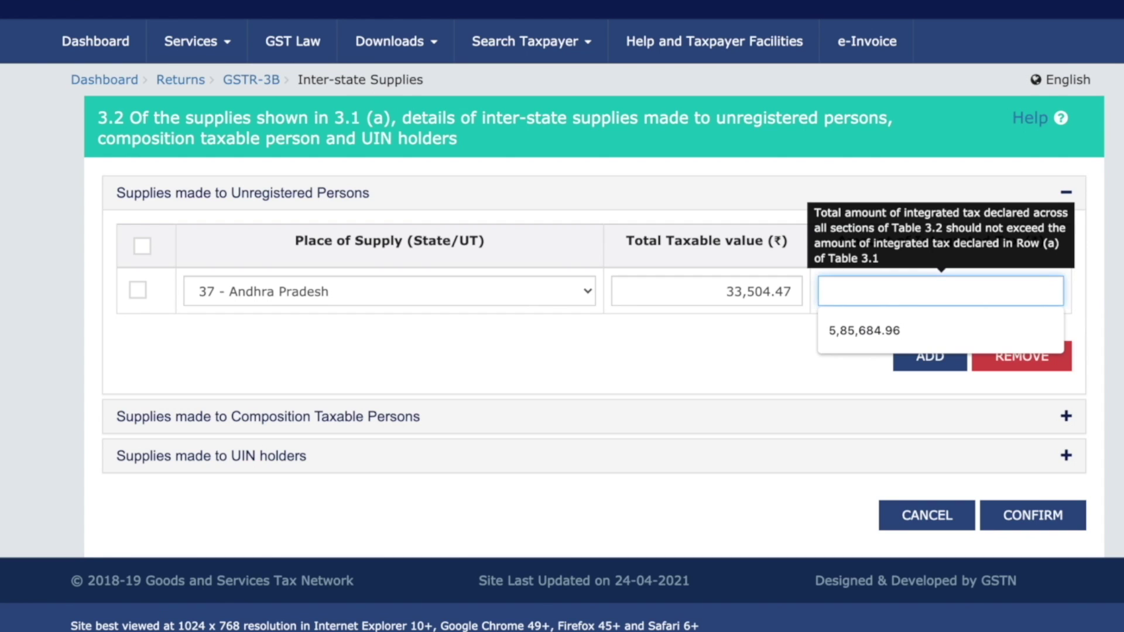
type("6,018.53")
left_click(842, 344)
left_click(932, 358)
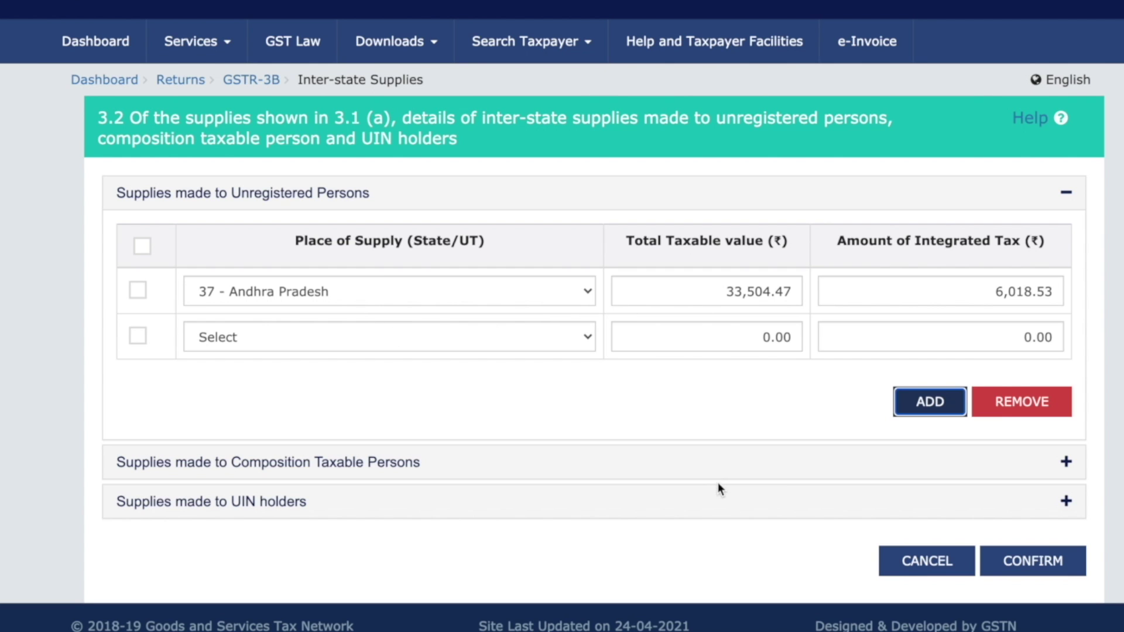
left_click(1021, 571)
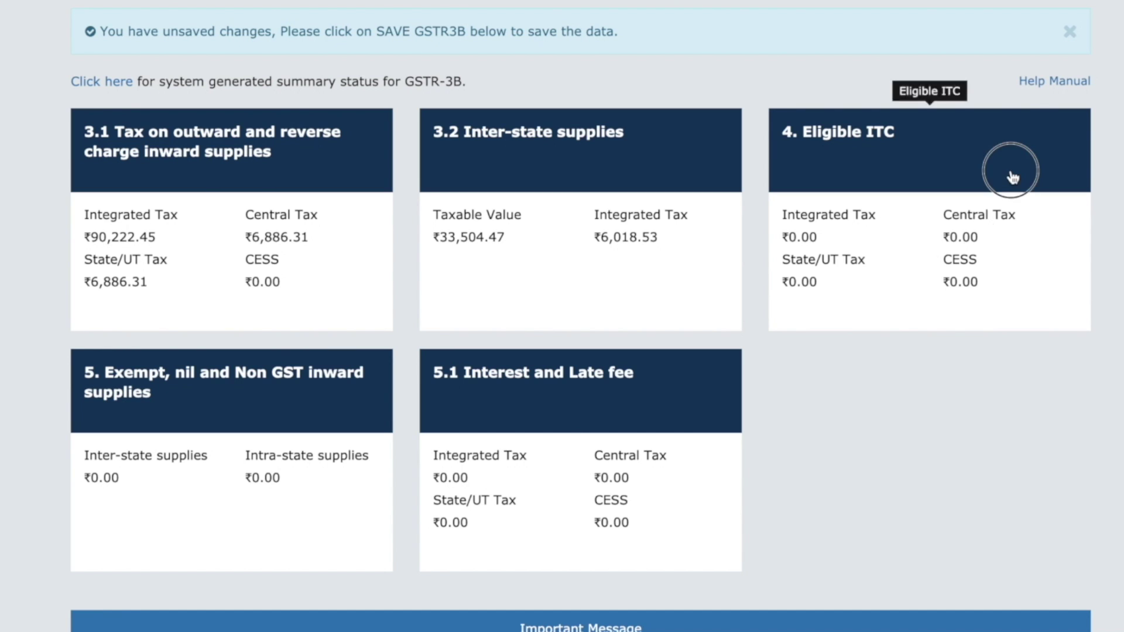
- Open table 4 Eligible ITC and check the ITC pivot table and the purchase sheet's As per GSTR 2A/2B column for its figures
left_click(1008, 176)
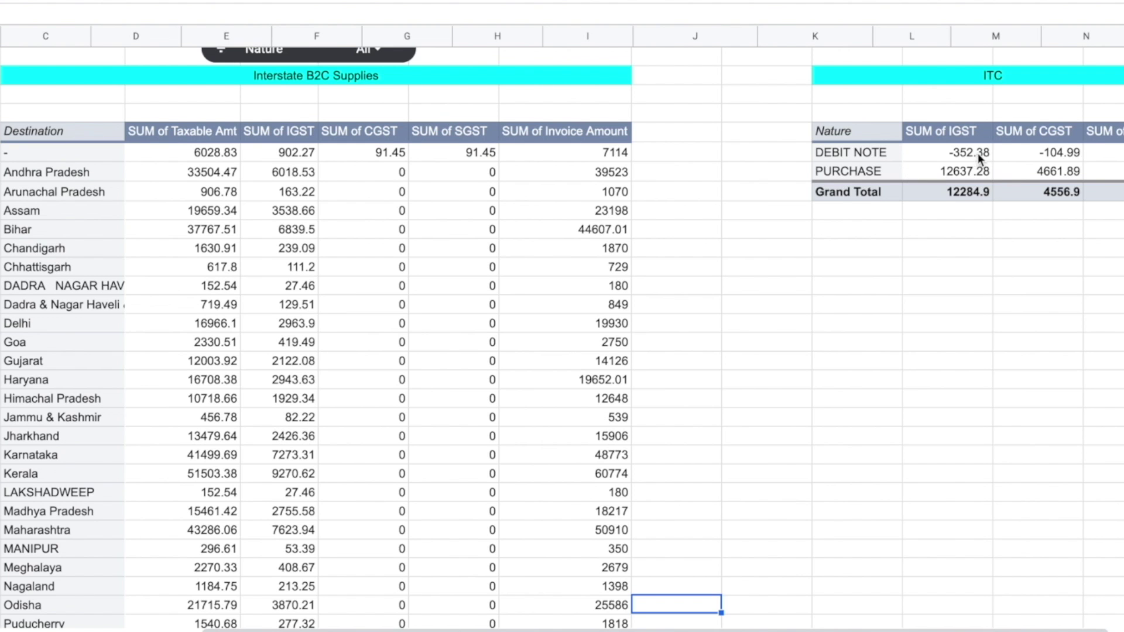
left_click(943, 171)
left_click(910, 252)
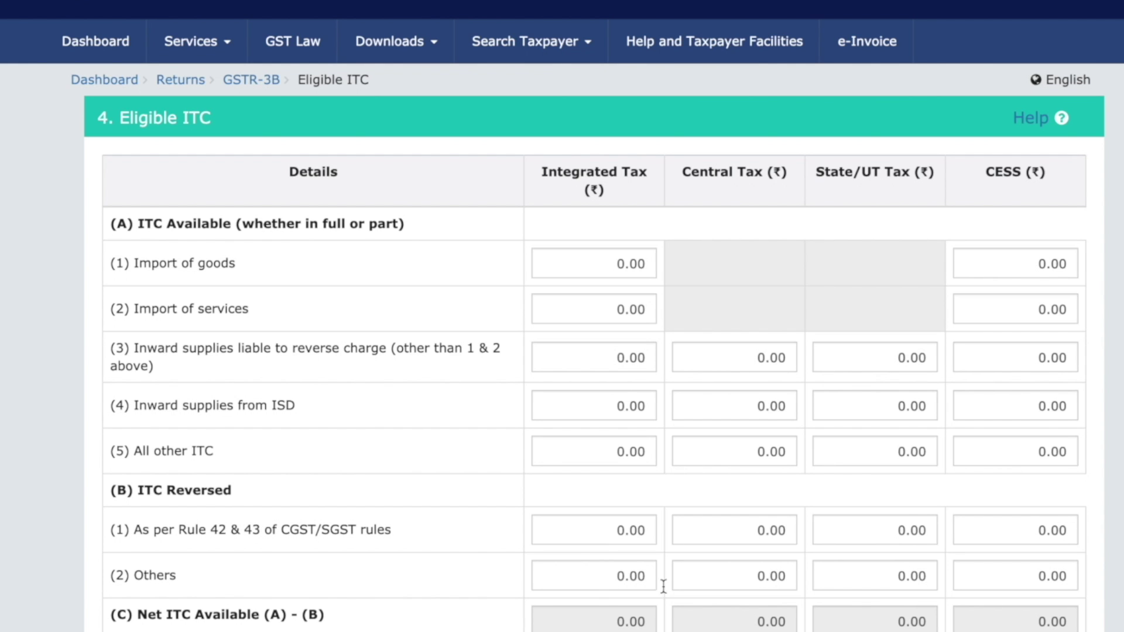
scroll(873, 577, "down", 2)
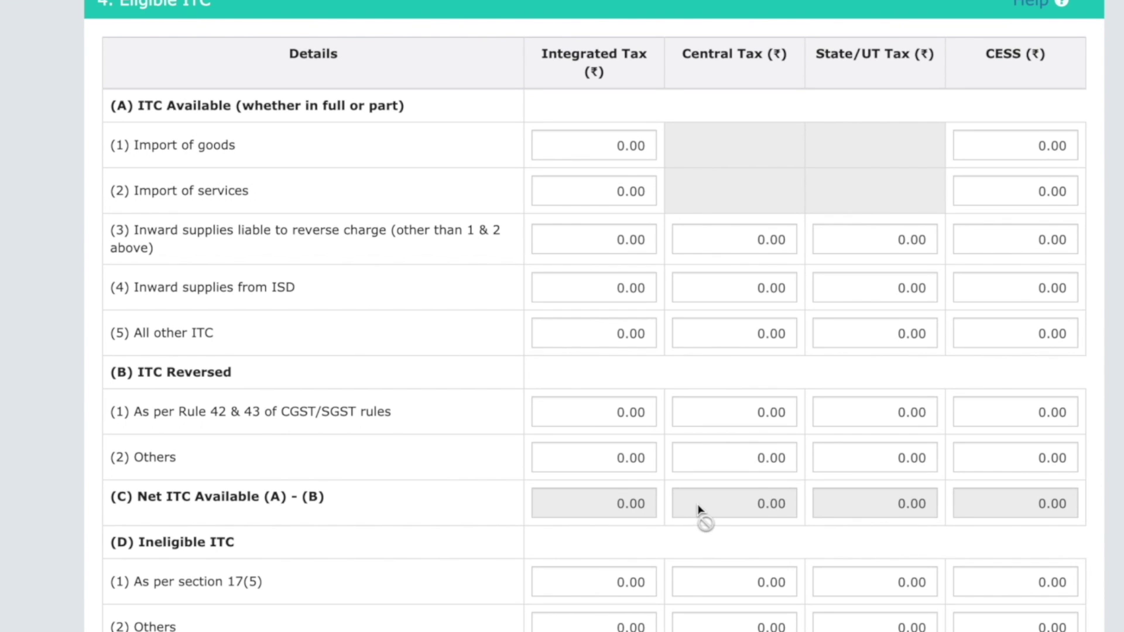
scroll(698, 510, "down", 3)
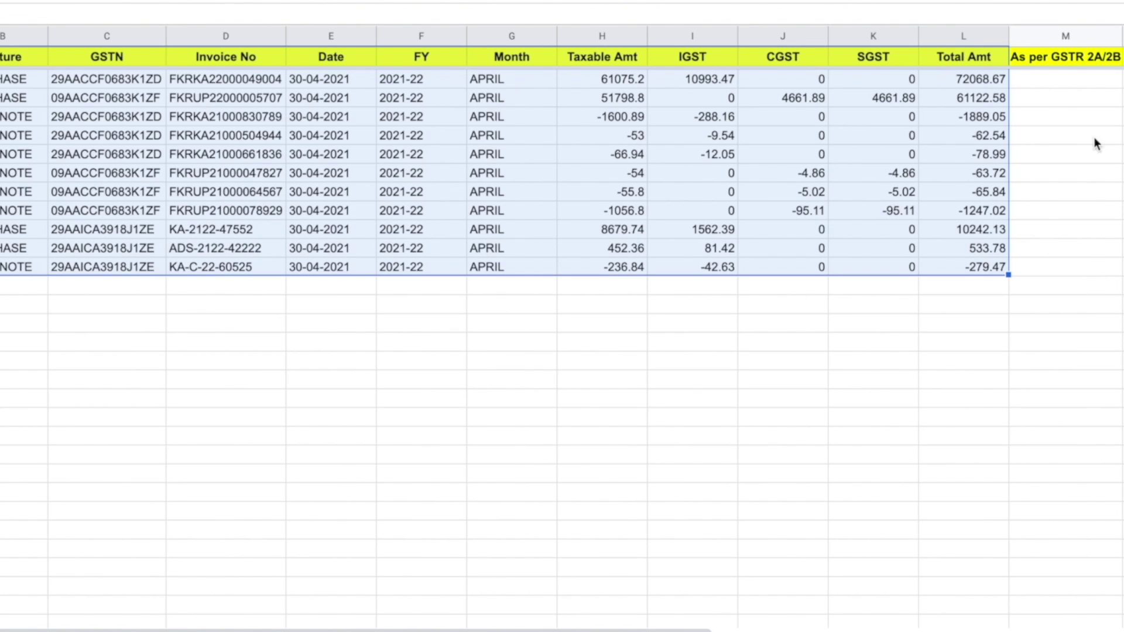
left_click(1048, 79)
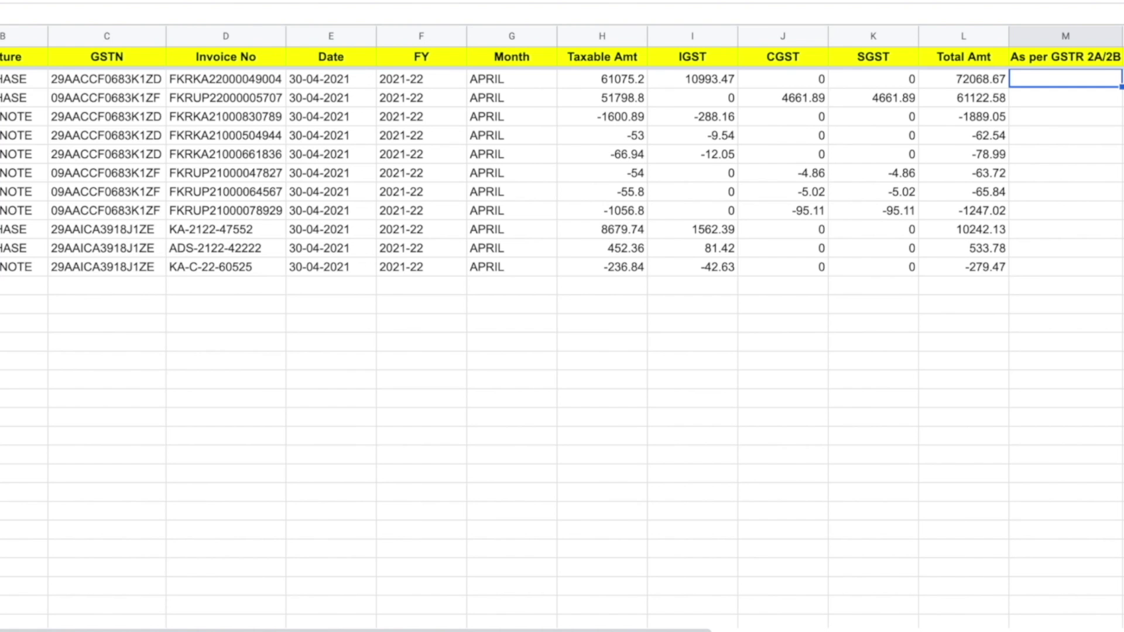
left_click(281, 629)
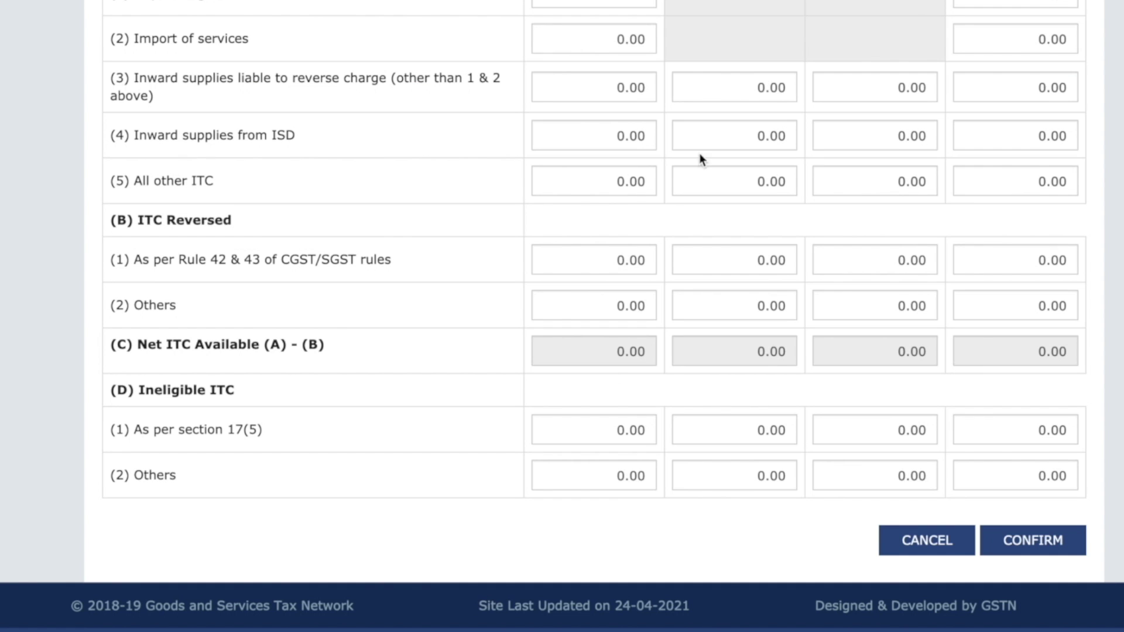
- Fill in All other ITC in table 4 with 12637.28 integrated tax and 4661.89 central tax
left_click(612, 181)
type("12637")
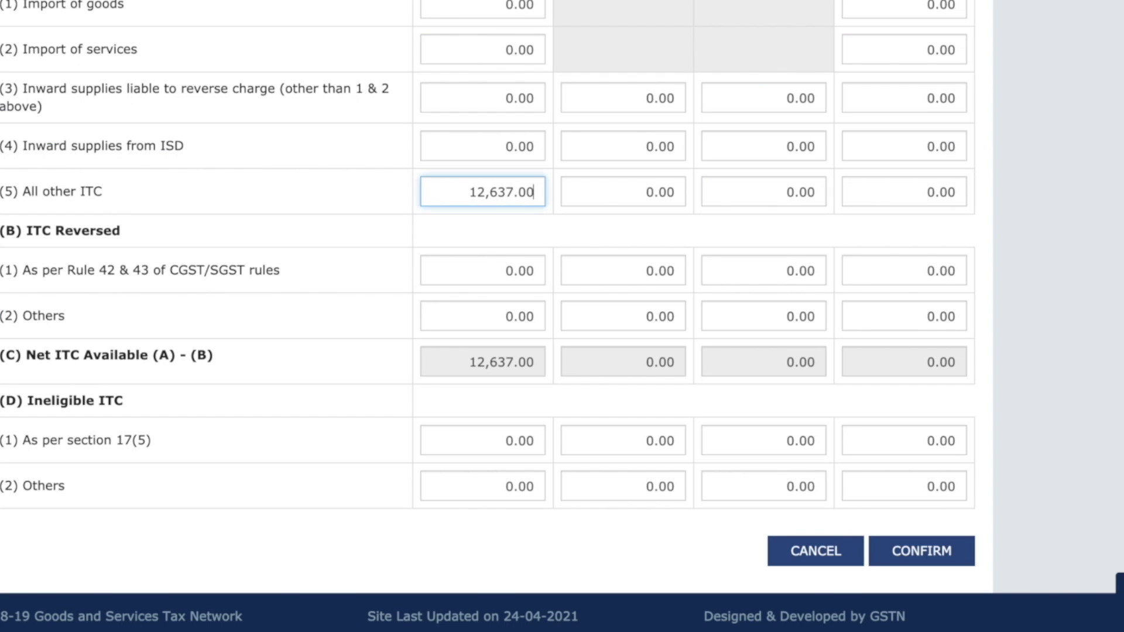
key("BackSpace")
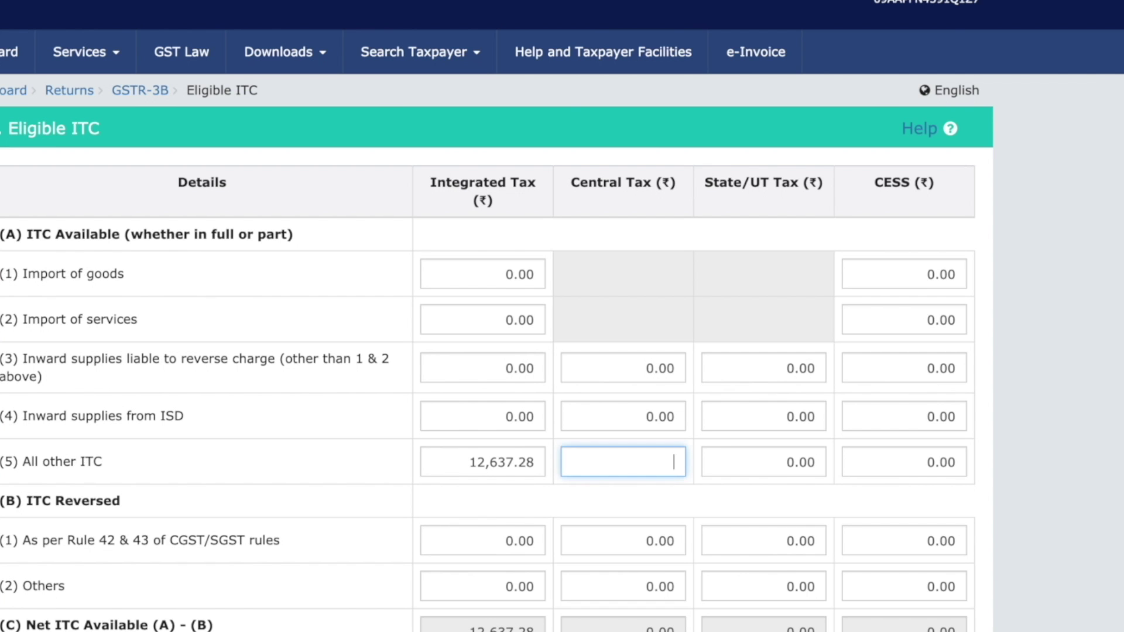
type("4661.89")
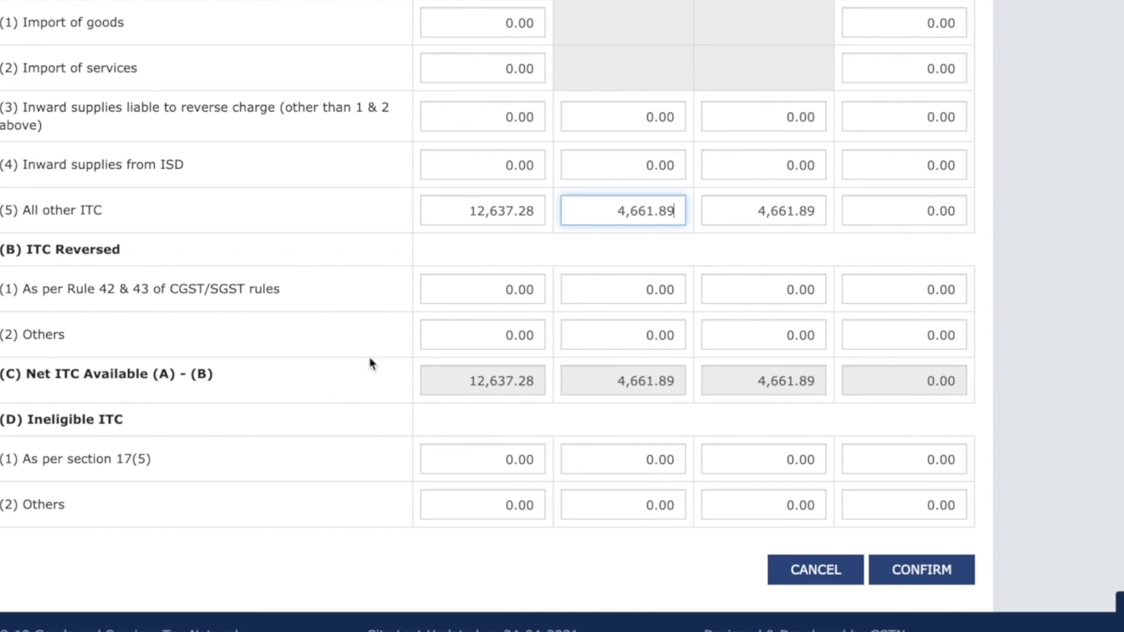
- Enter ITC Reversed, Others as 352.38 integrated tax and 104.99 each for central and State/UT tax, and confirm table 4
left_click(548, 335)
type("352.")
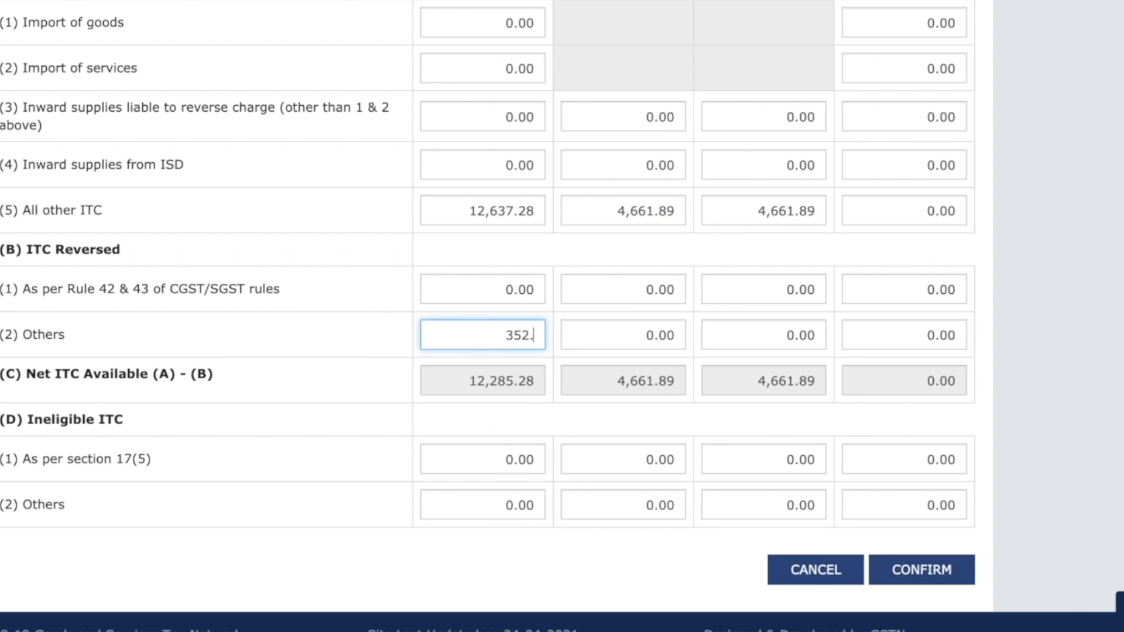
type("00")
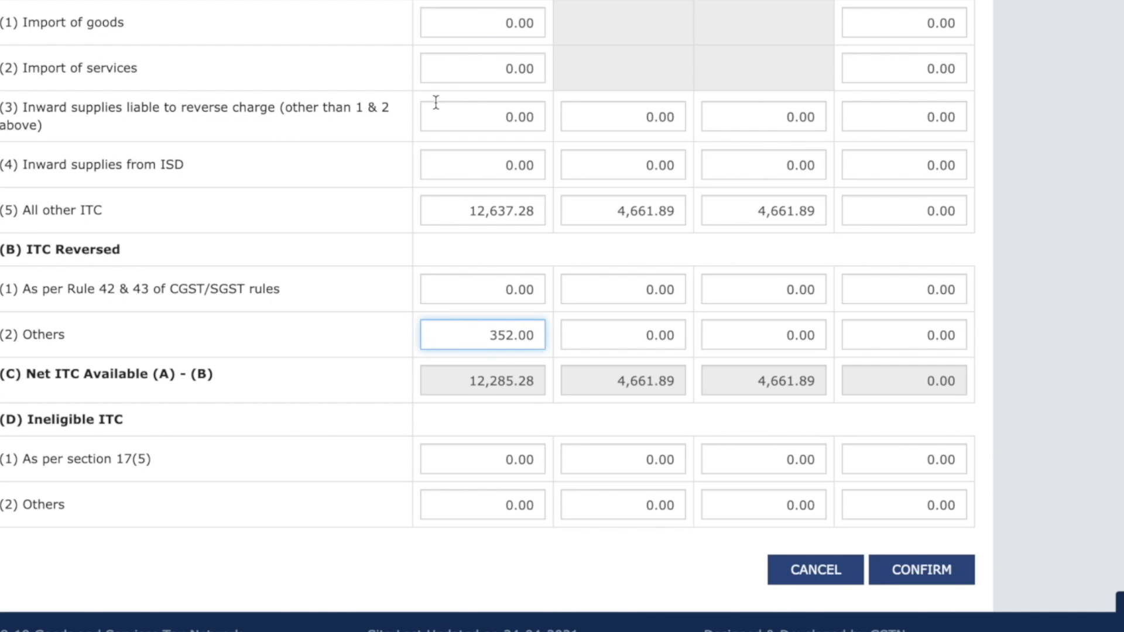
key("Tab")
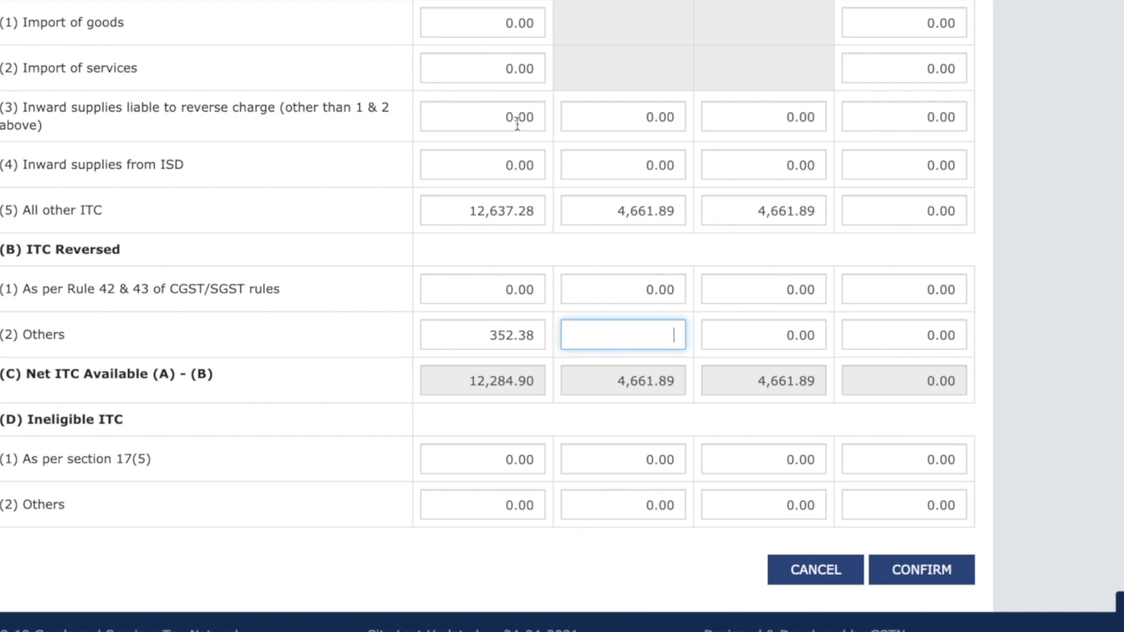
type("104.99")
key("Tab")
type("104.99")
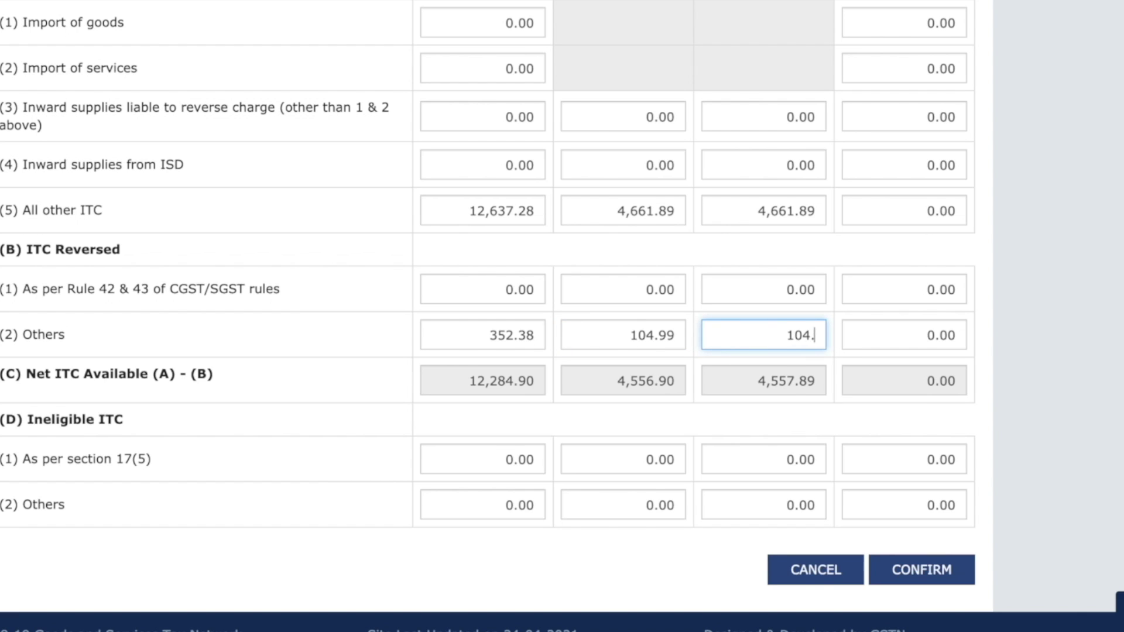
left_click(1110, 432)
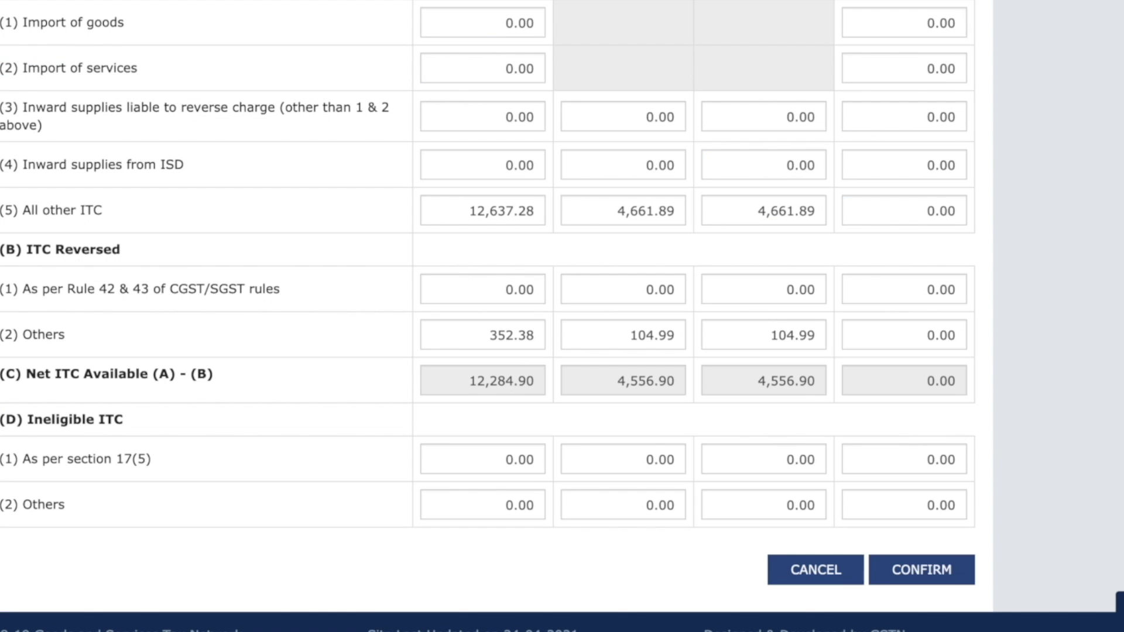
left_click(923, 573)
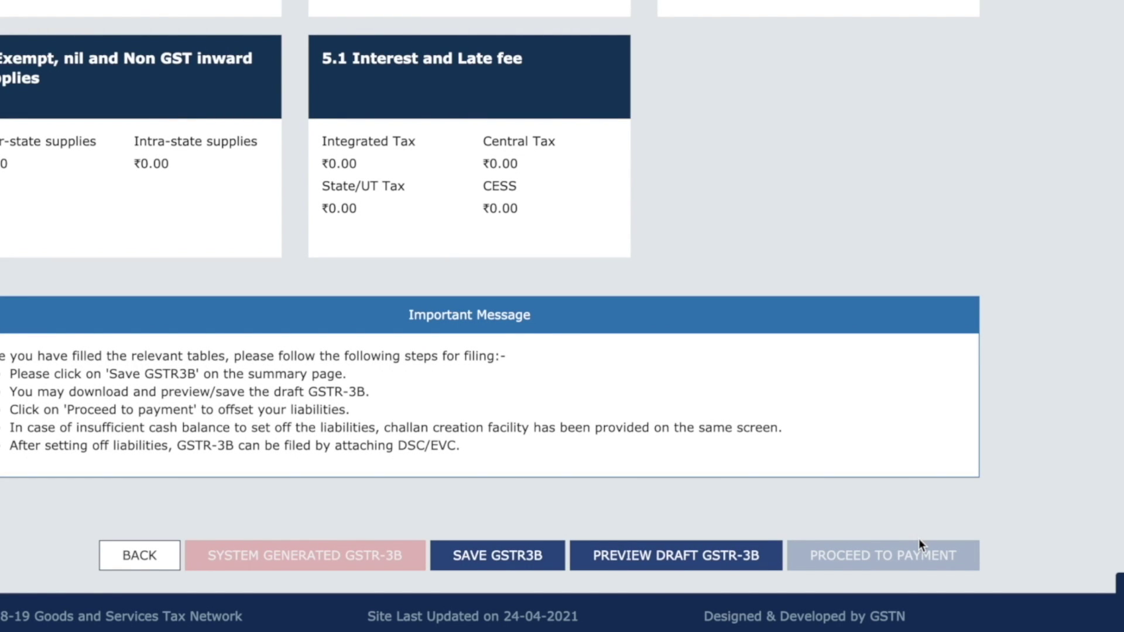
- Review the filled GSTR-3B tiles and the save, preview draft and payment options for filing
scroll(916, 217, "up", 3)
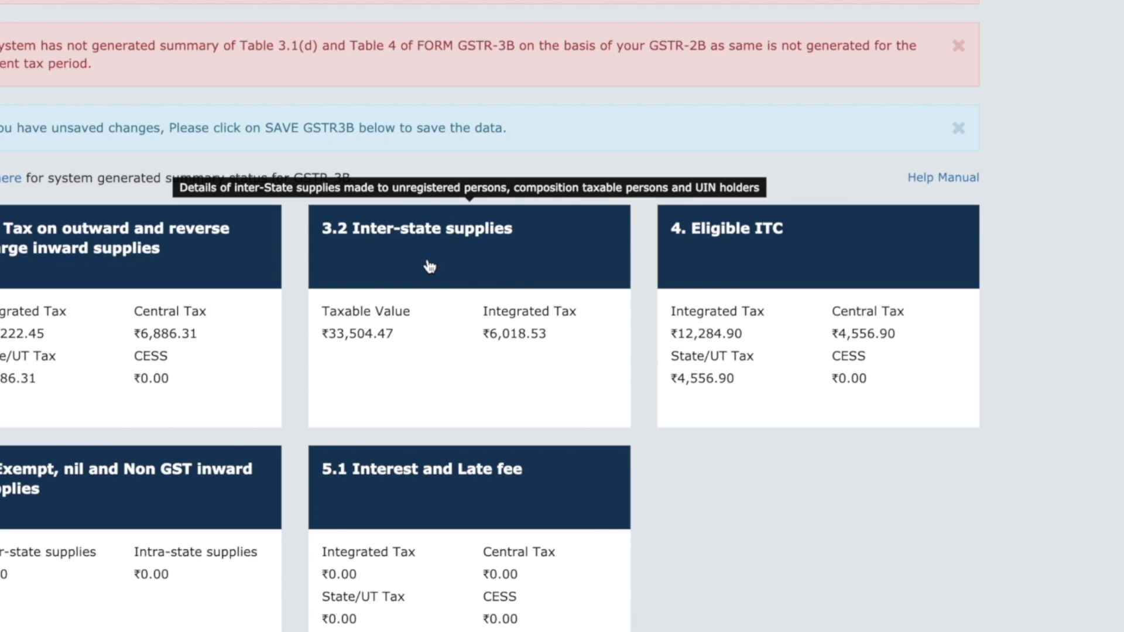
scroll(430, 267, "down", 7)
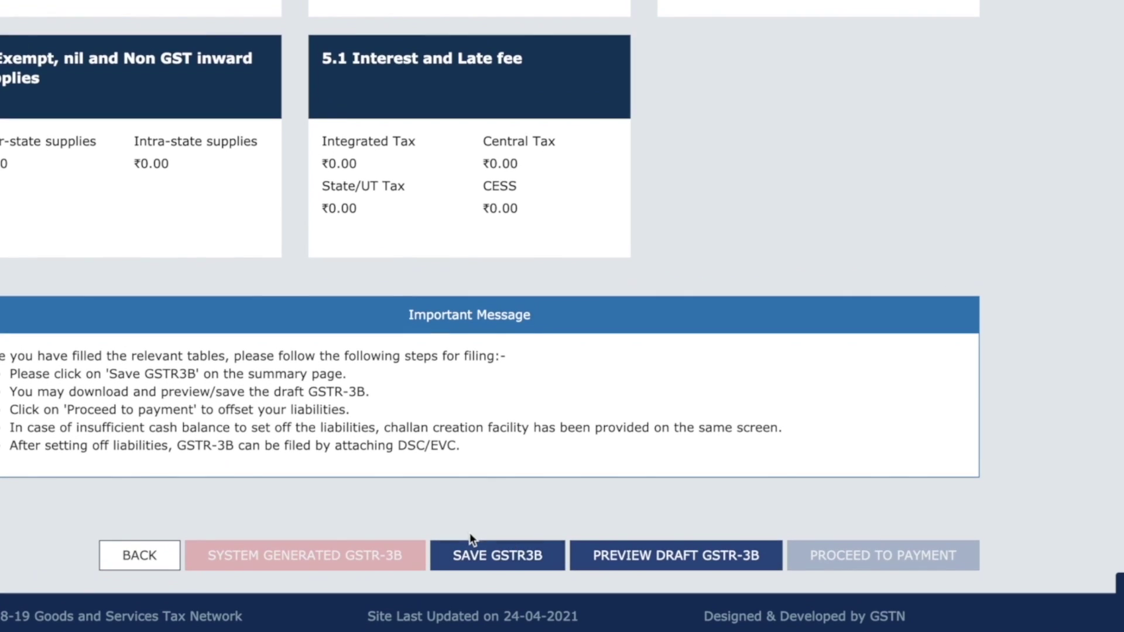
- Leave the GSTR-3B return and open the TDS and TCS credit received form
left_click(139, 555)
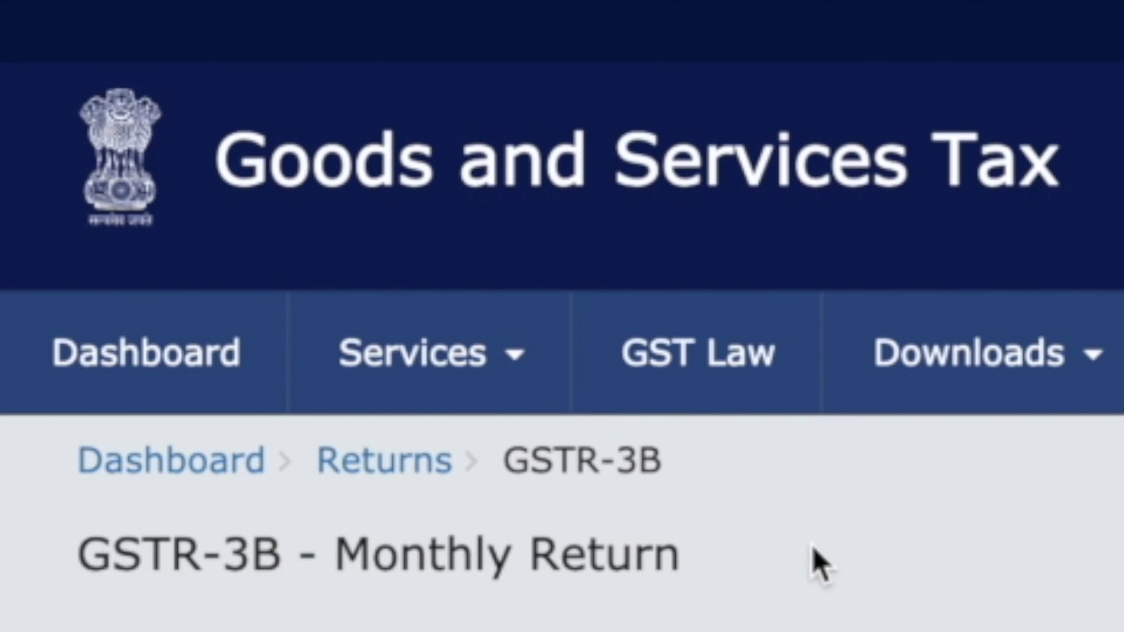
left_click(477, 366)
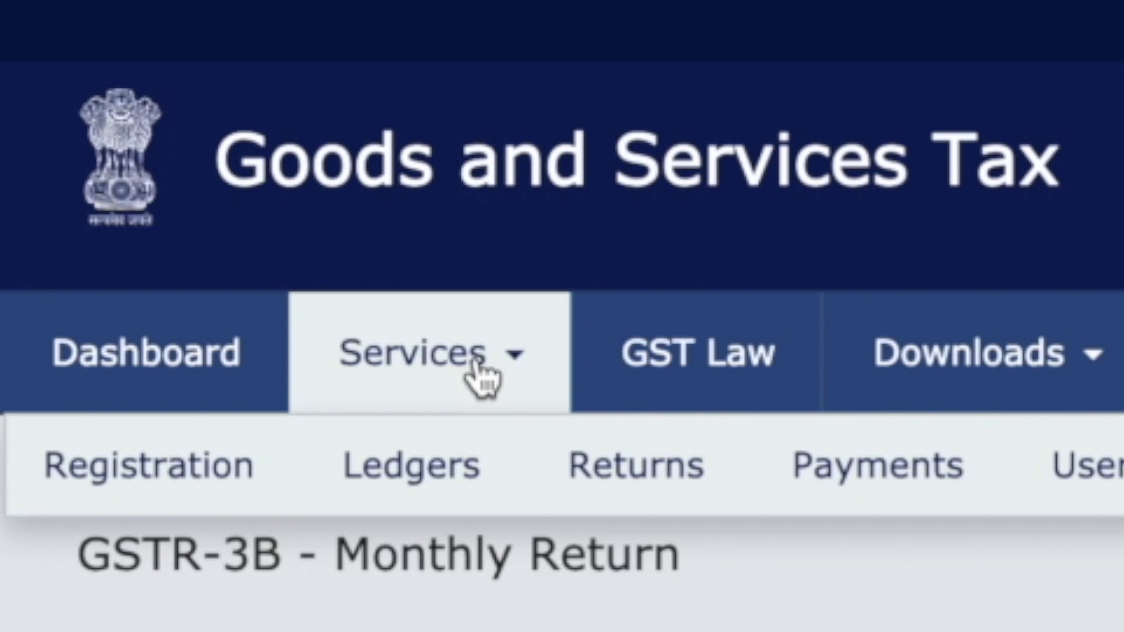
mouse_move(609, 451)
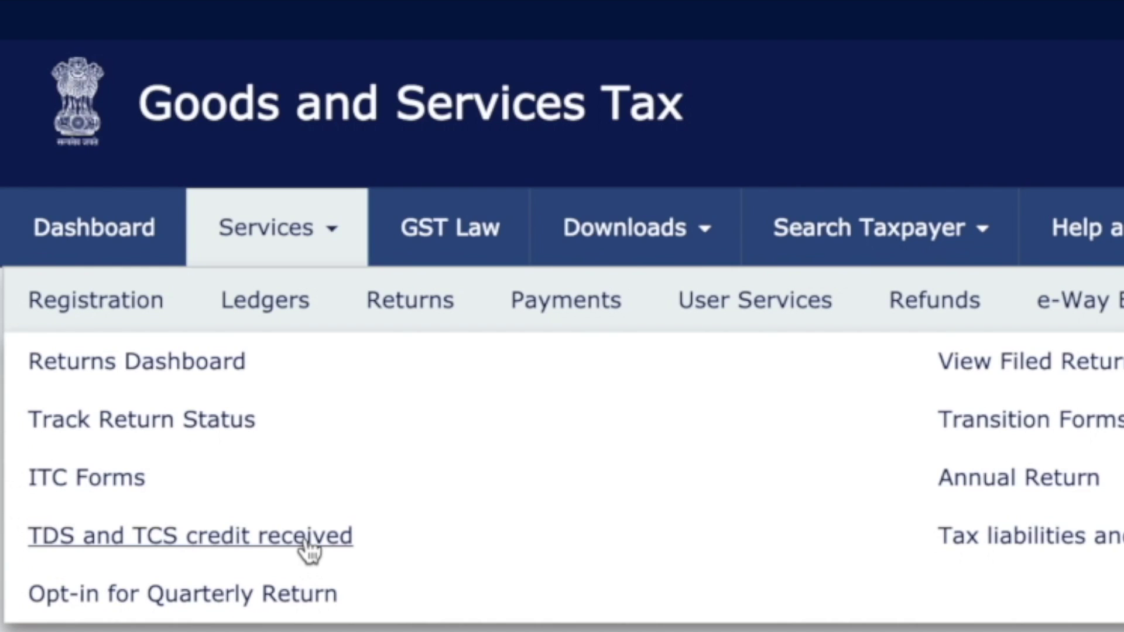
left_click(309, 550)
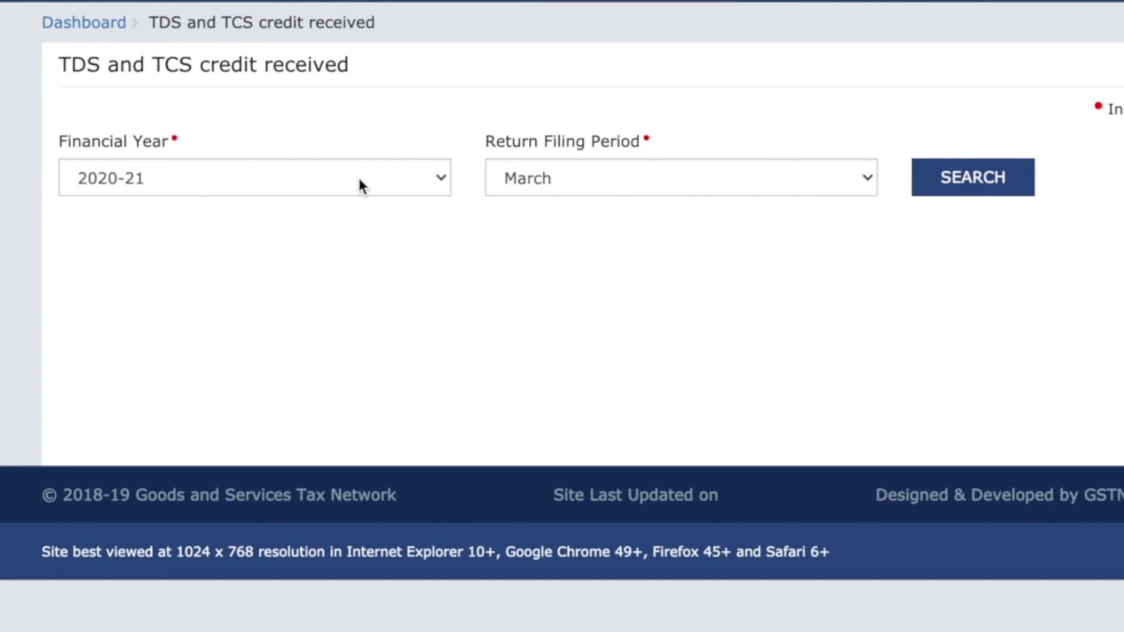
- Search for the TDS and TCS credit form for financial year 2021-22 and the April return filing period
left_click(359, 179)
left_click(354, 177)
left_click(350, 174)
left_click(278, 162)
left_click(623, 170)
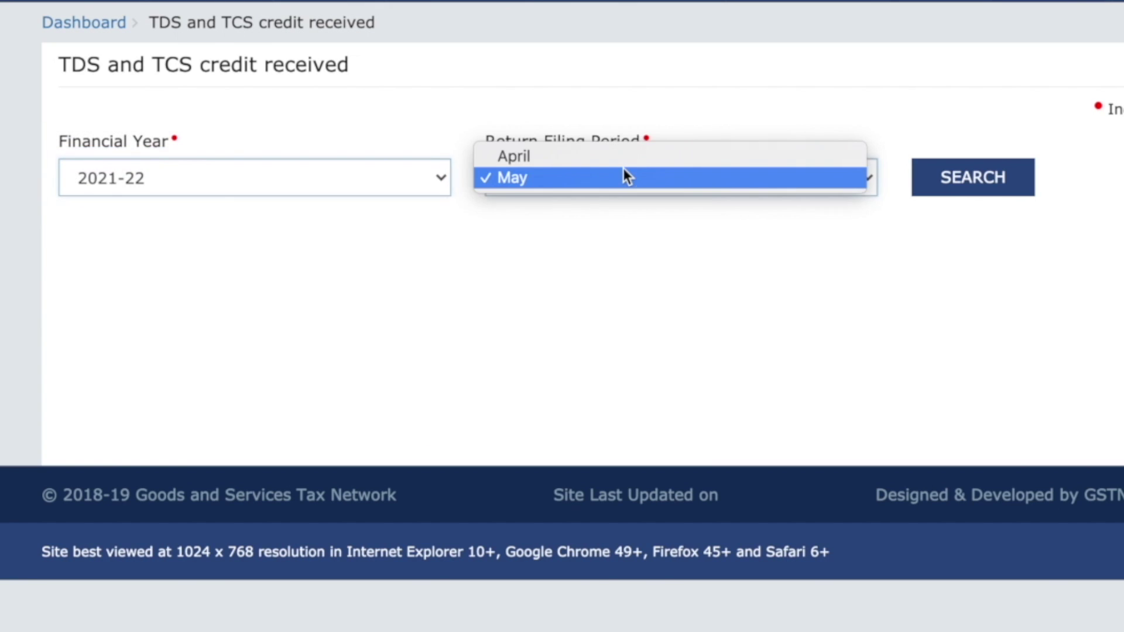
left_click(620, 177)
left_click(989, 183)
- Start preparing the TDS and TCS credit form online and open its TCS Credit received details
scroll(809, 436, "down", 3)
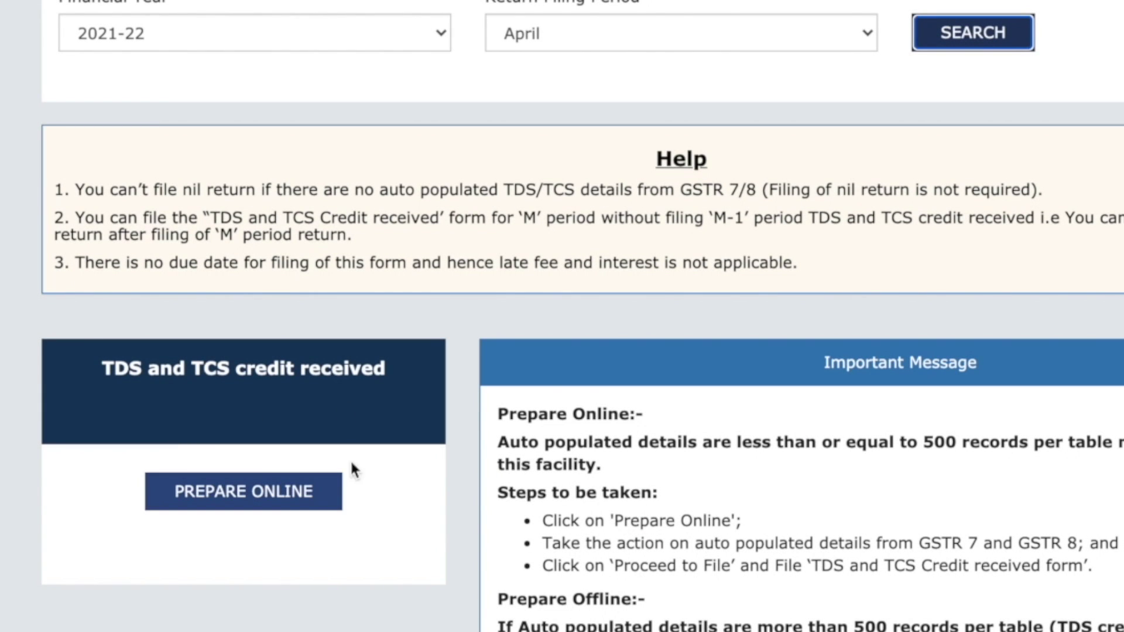
left_click(289, 505)
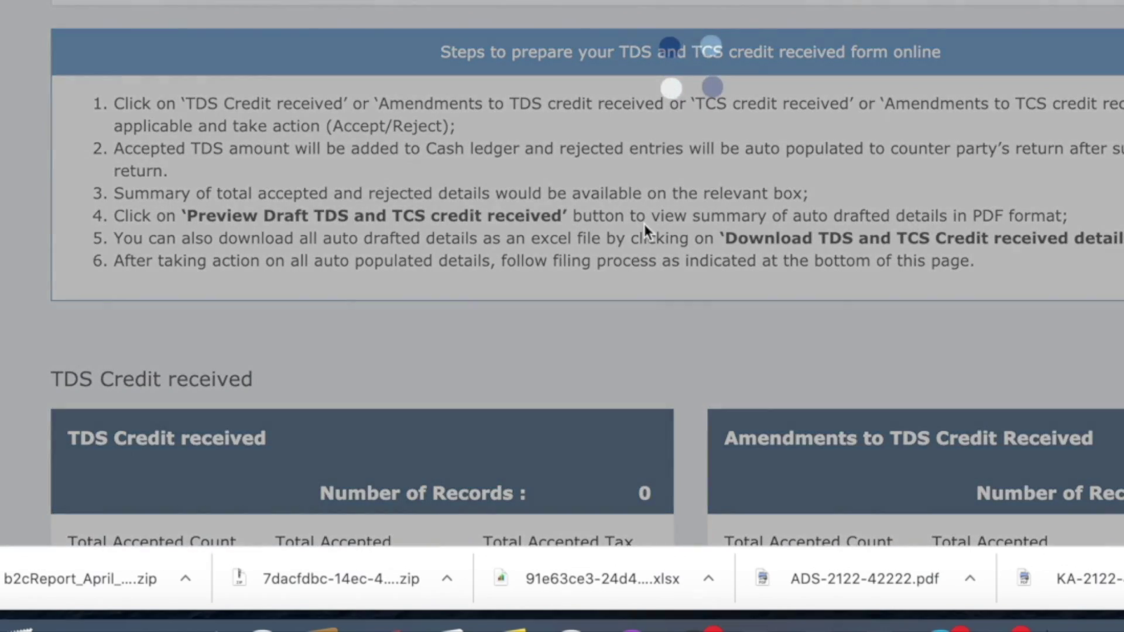
scroll(638, 246, "down", 10)
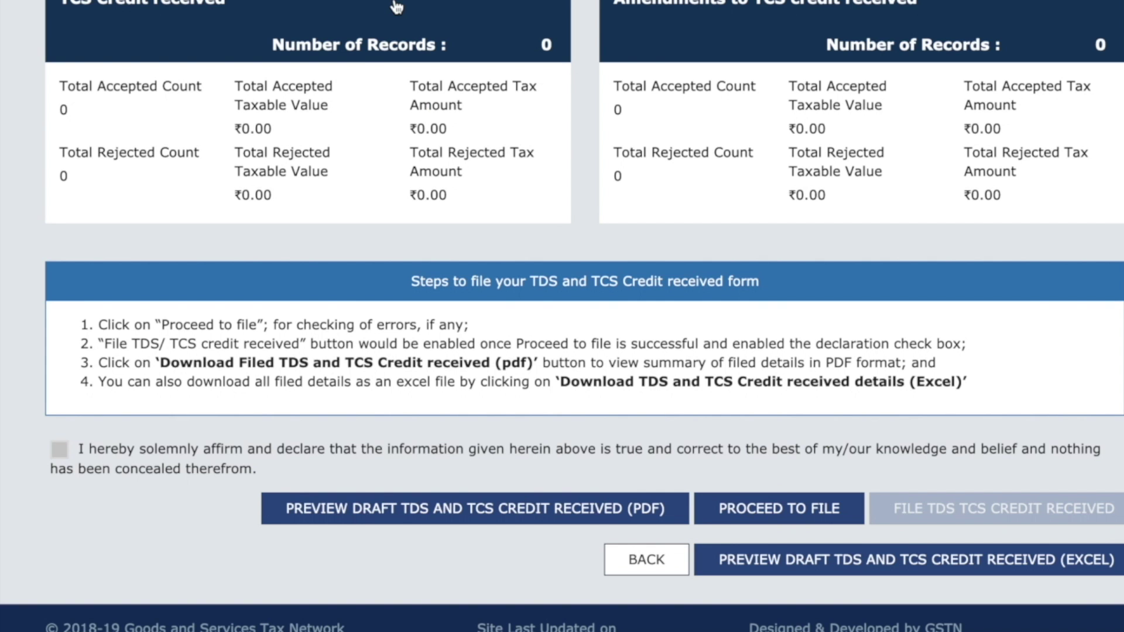
left_click(350, 79)
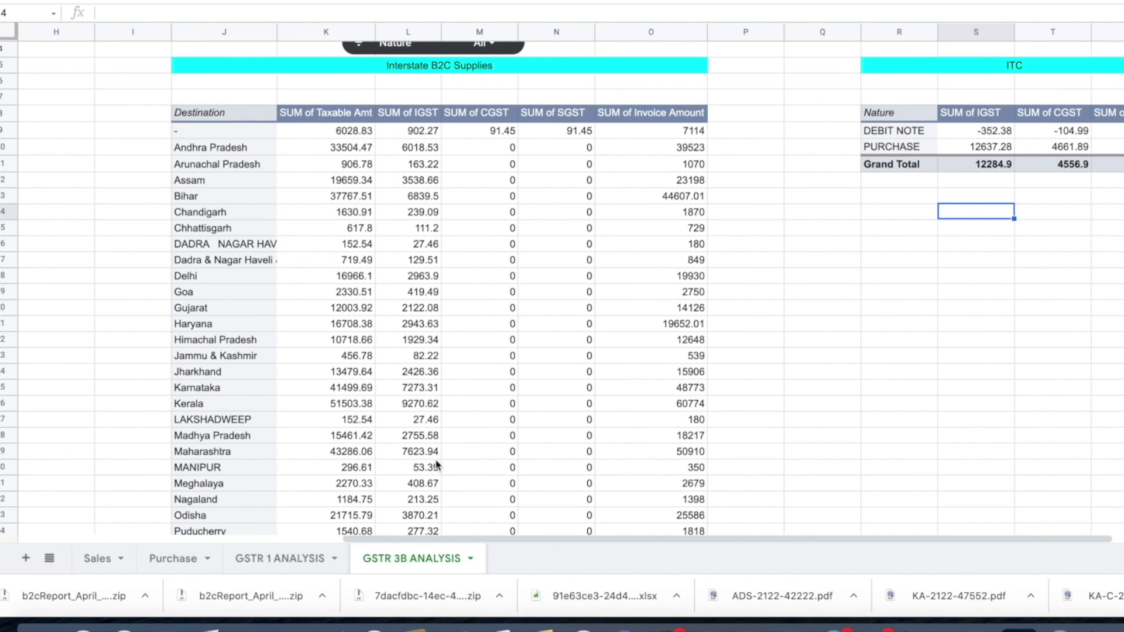
- Compare Flipkart's net value and collected tax in the TCS summary with the Flipkart row of the spreadsheet's Total Outward Supplies pivot table
scroll(378, 407, "left", 10)
scroll(354, 232, "up", 1)
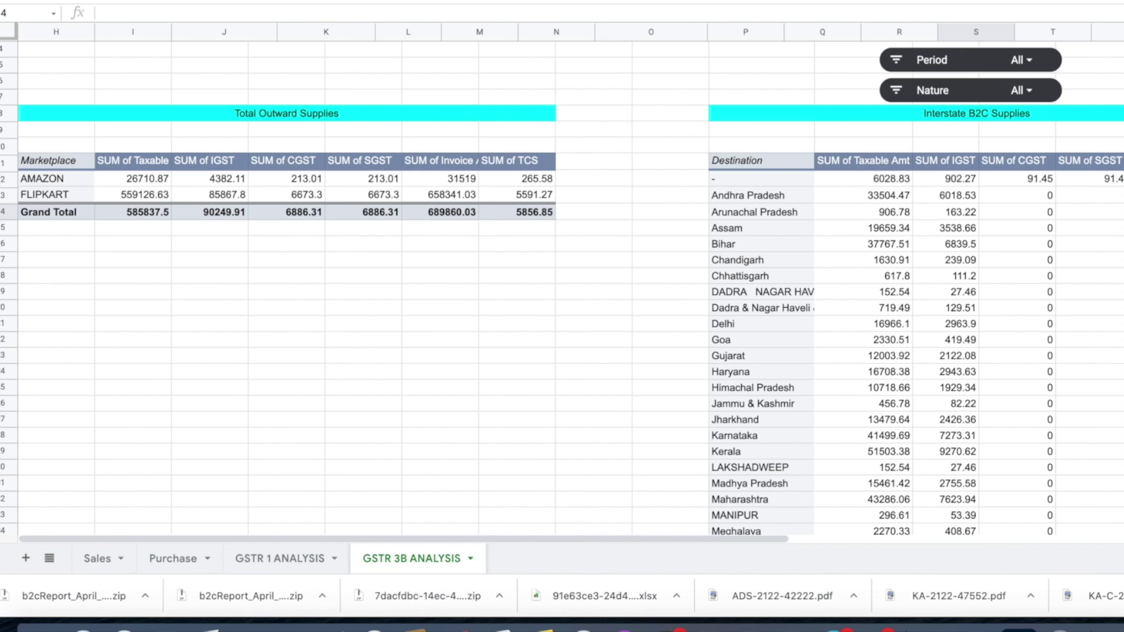
key("ctrl+Tab")
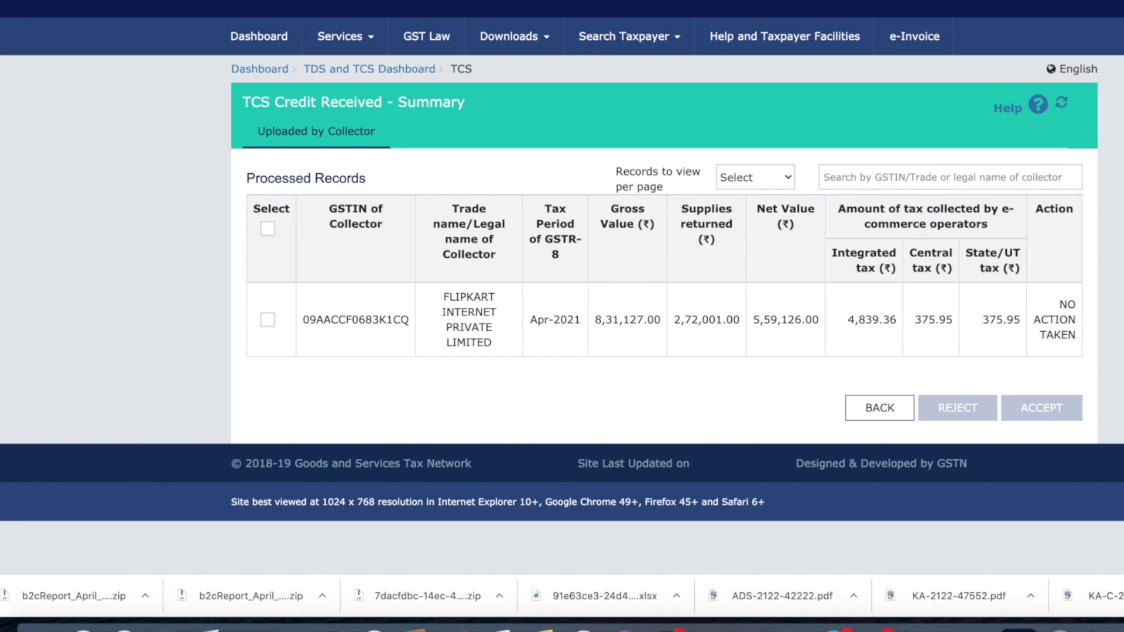
key("ctrl+shift+Tab")
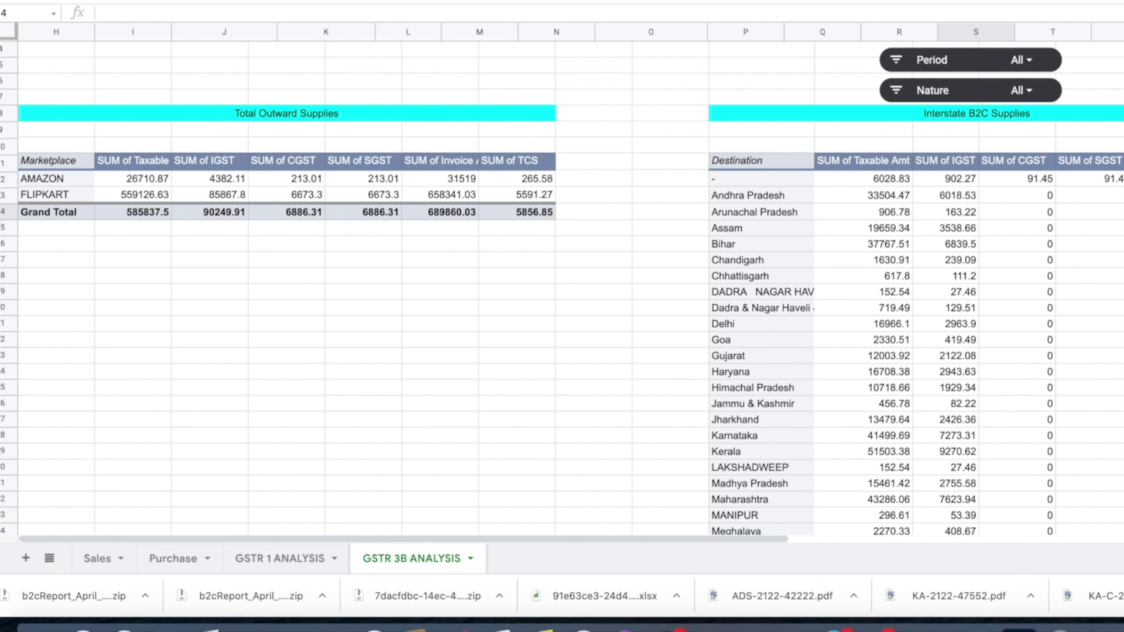
key("ctrl+Tab")
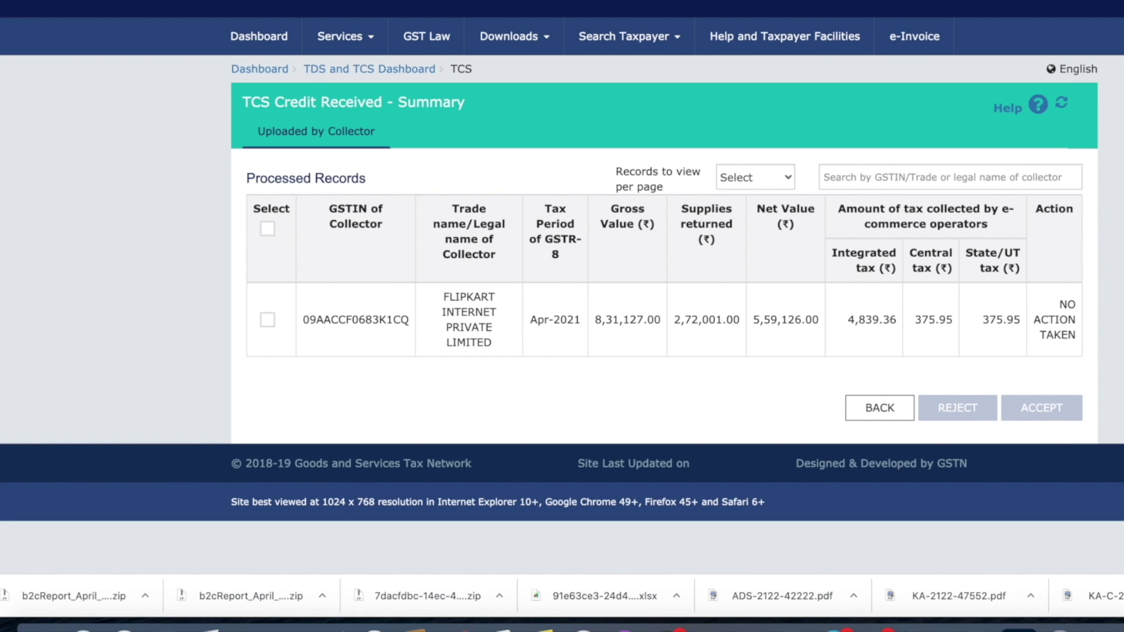
key("ctrl+shift+Tab")
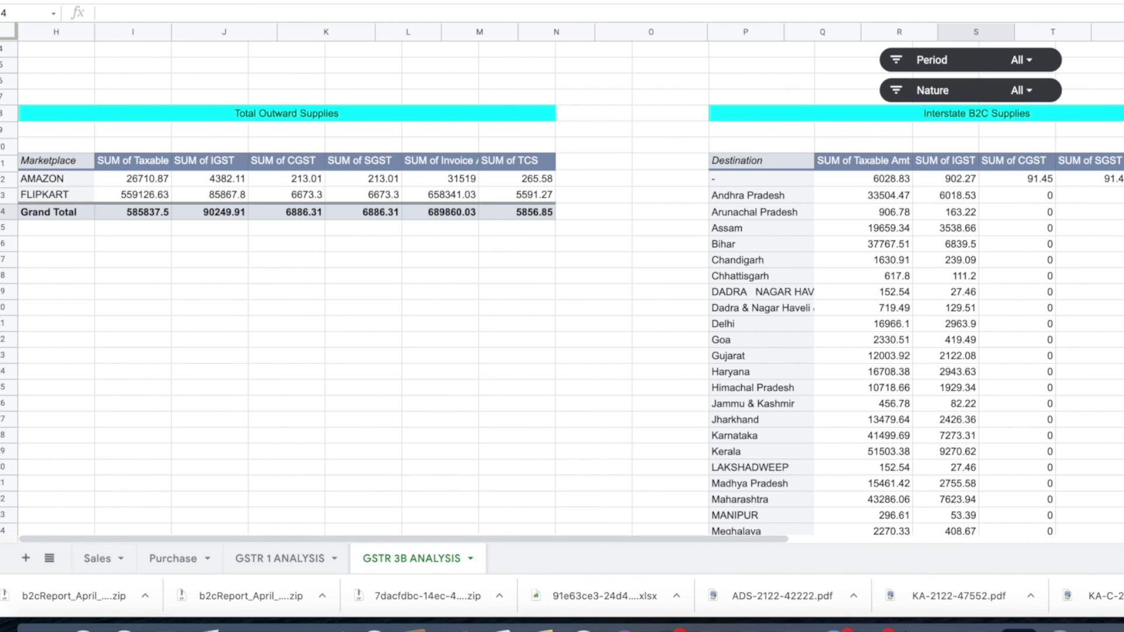
key("ctrl+Tab")
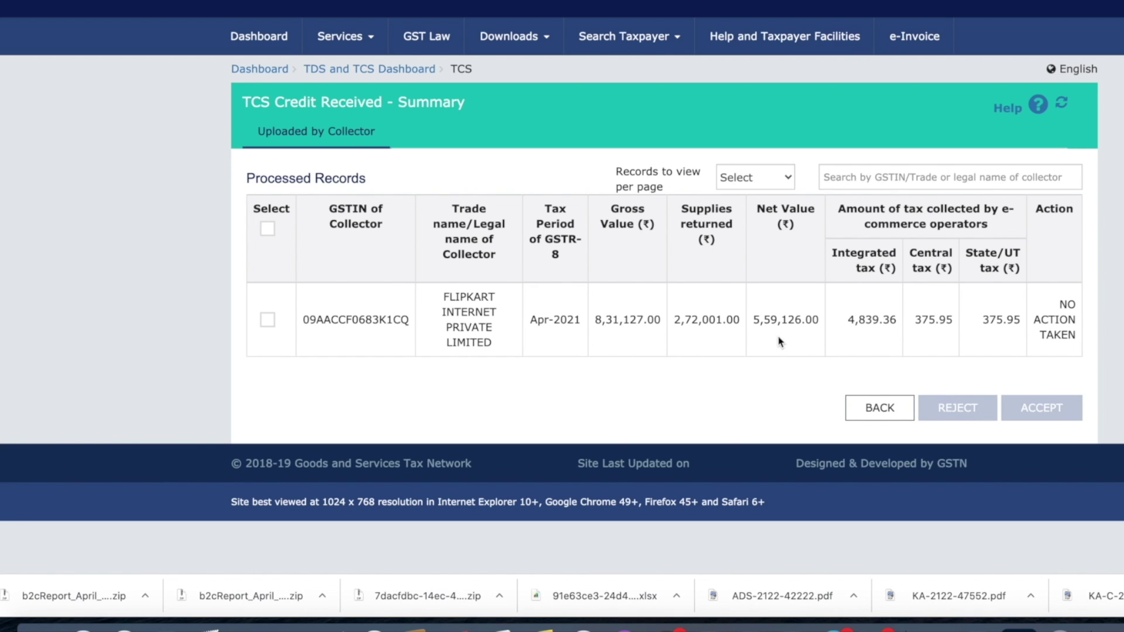
left_click_drag(847, 321, 1029, 322)
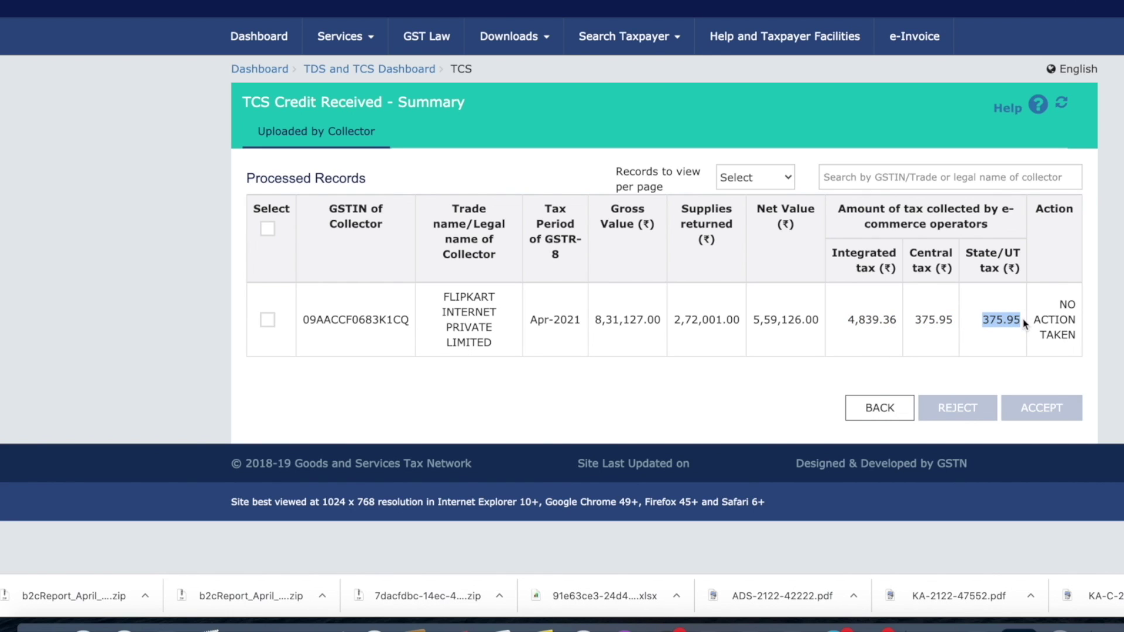
key("ctrl+Tab")
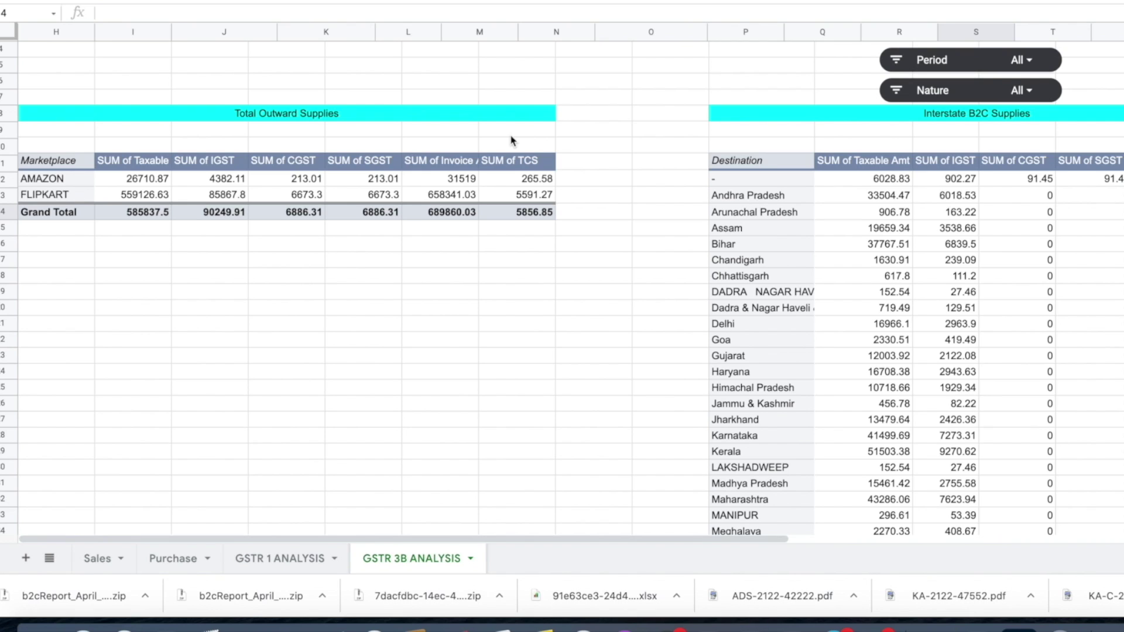
key("ctrl+Tab")
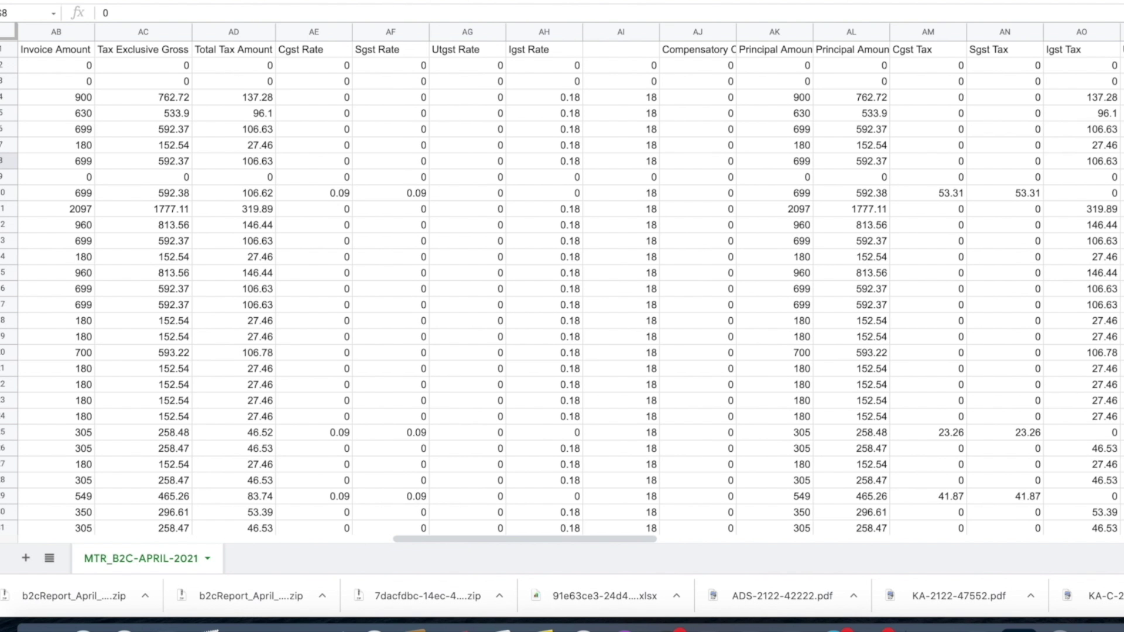
key("ctrl+Tab")
- Select the Flipkart TCS record, return to the TDS and TCS credit form and go to its filing options
left_click(273, 321)
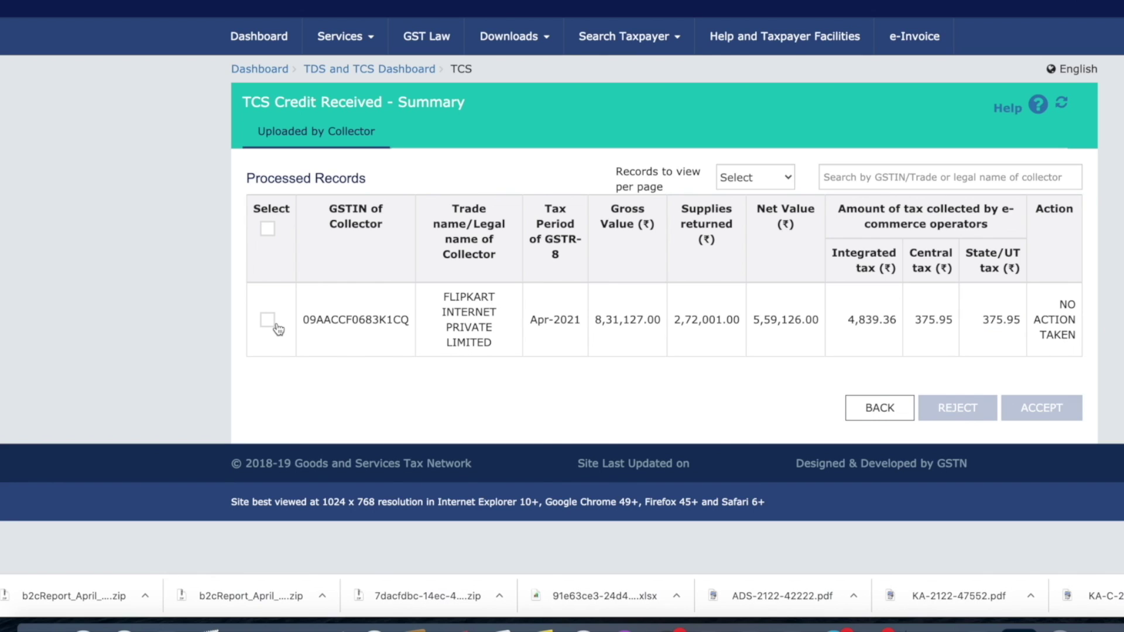
left_click(269, 322)
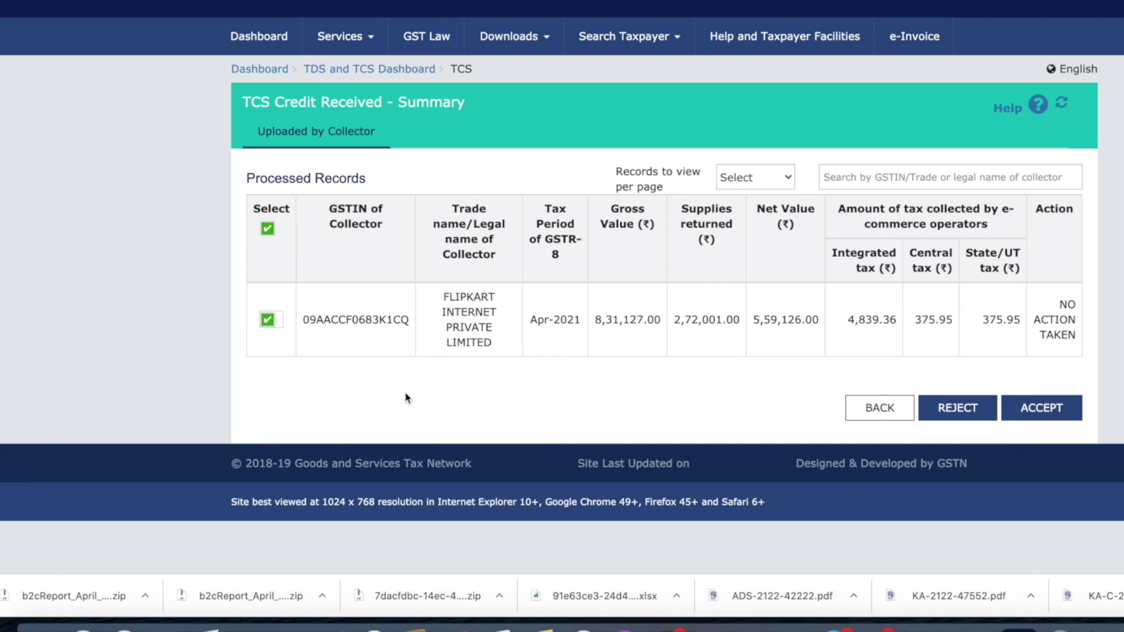
left_click(879, 407)
scroll(613, 299, "down", 5)
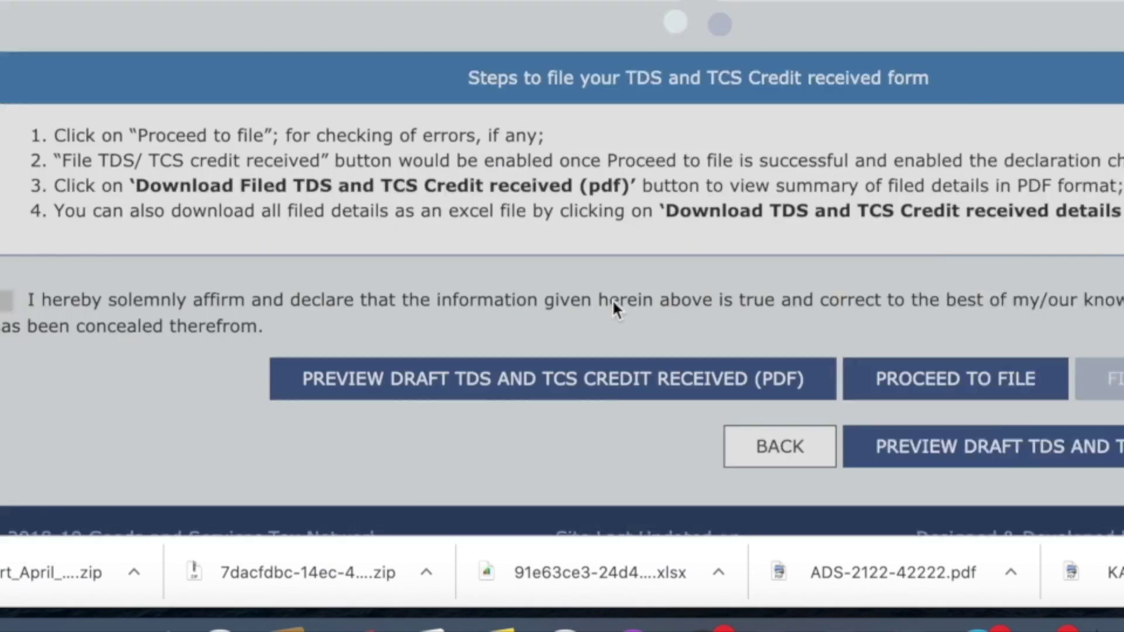